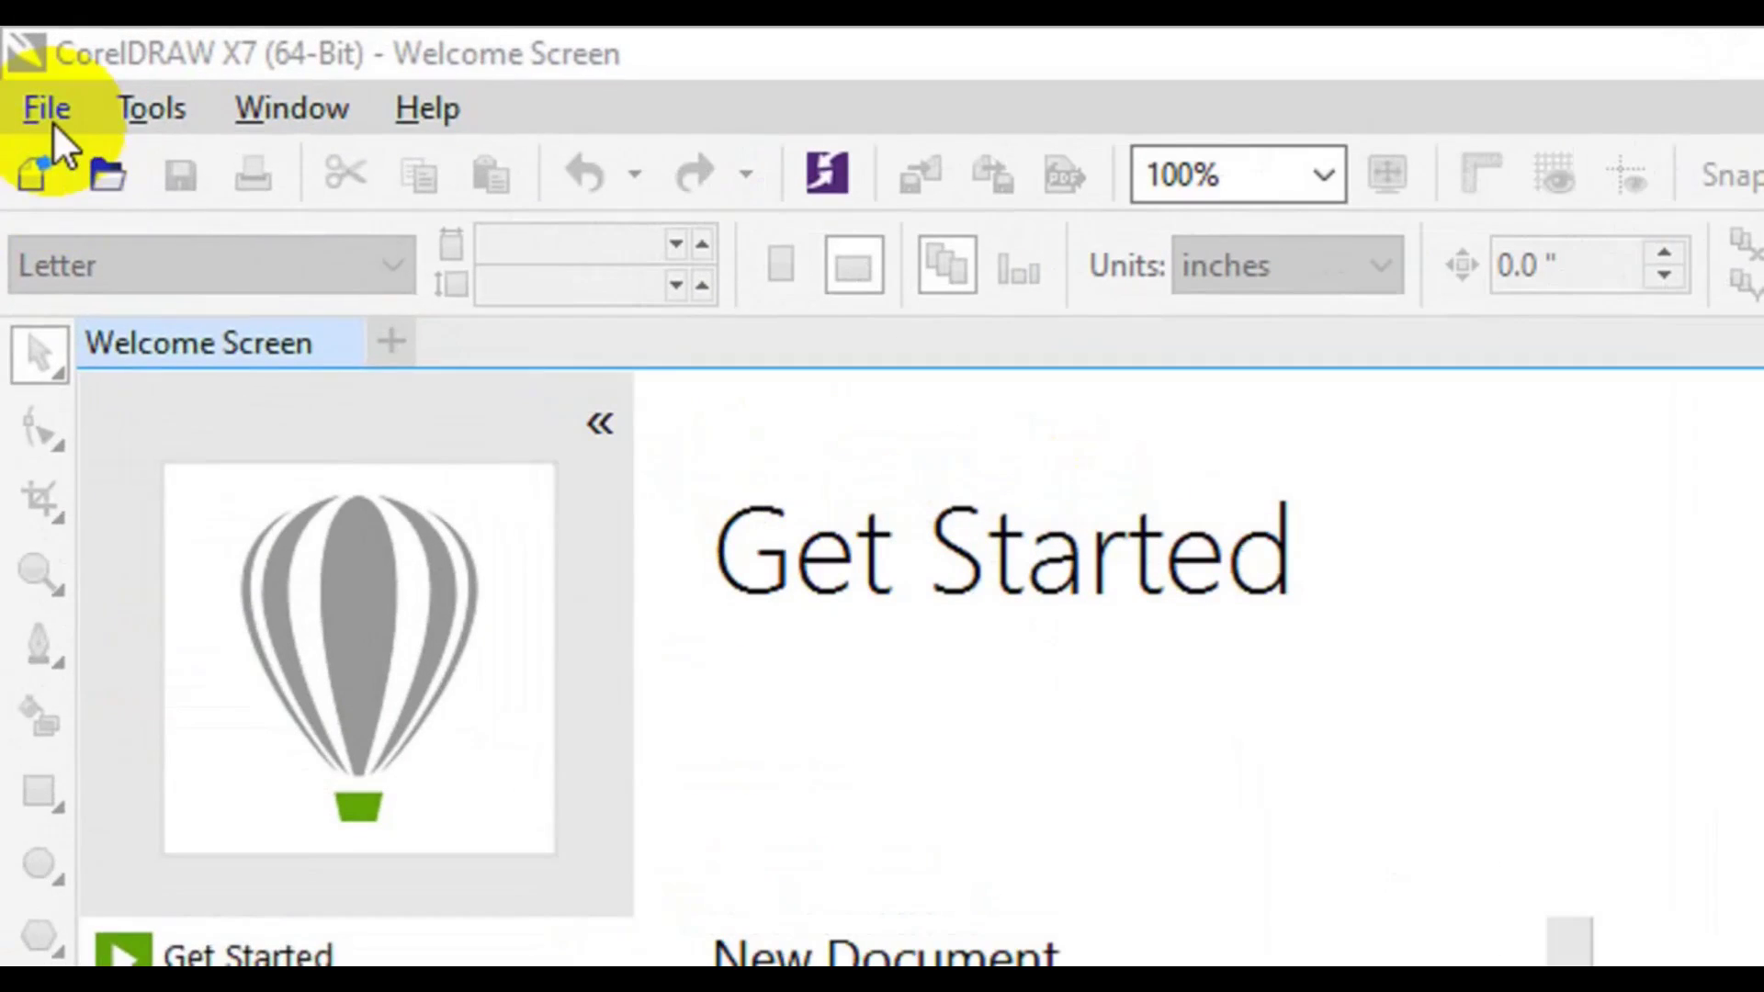
- Create a new 3.75 × 2.25 in document titled 'Vertical Business Card Design'
{"action": "left_click", "coordinate": [41, 99]}
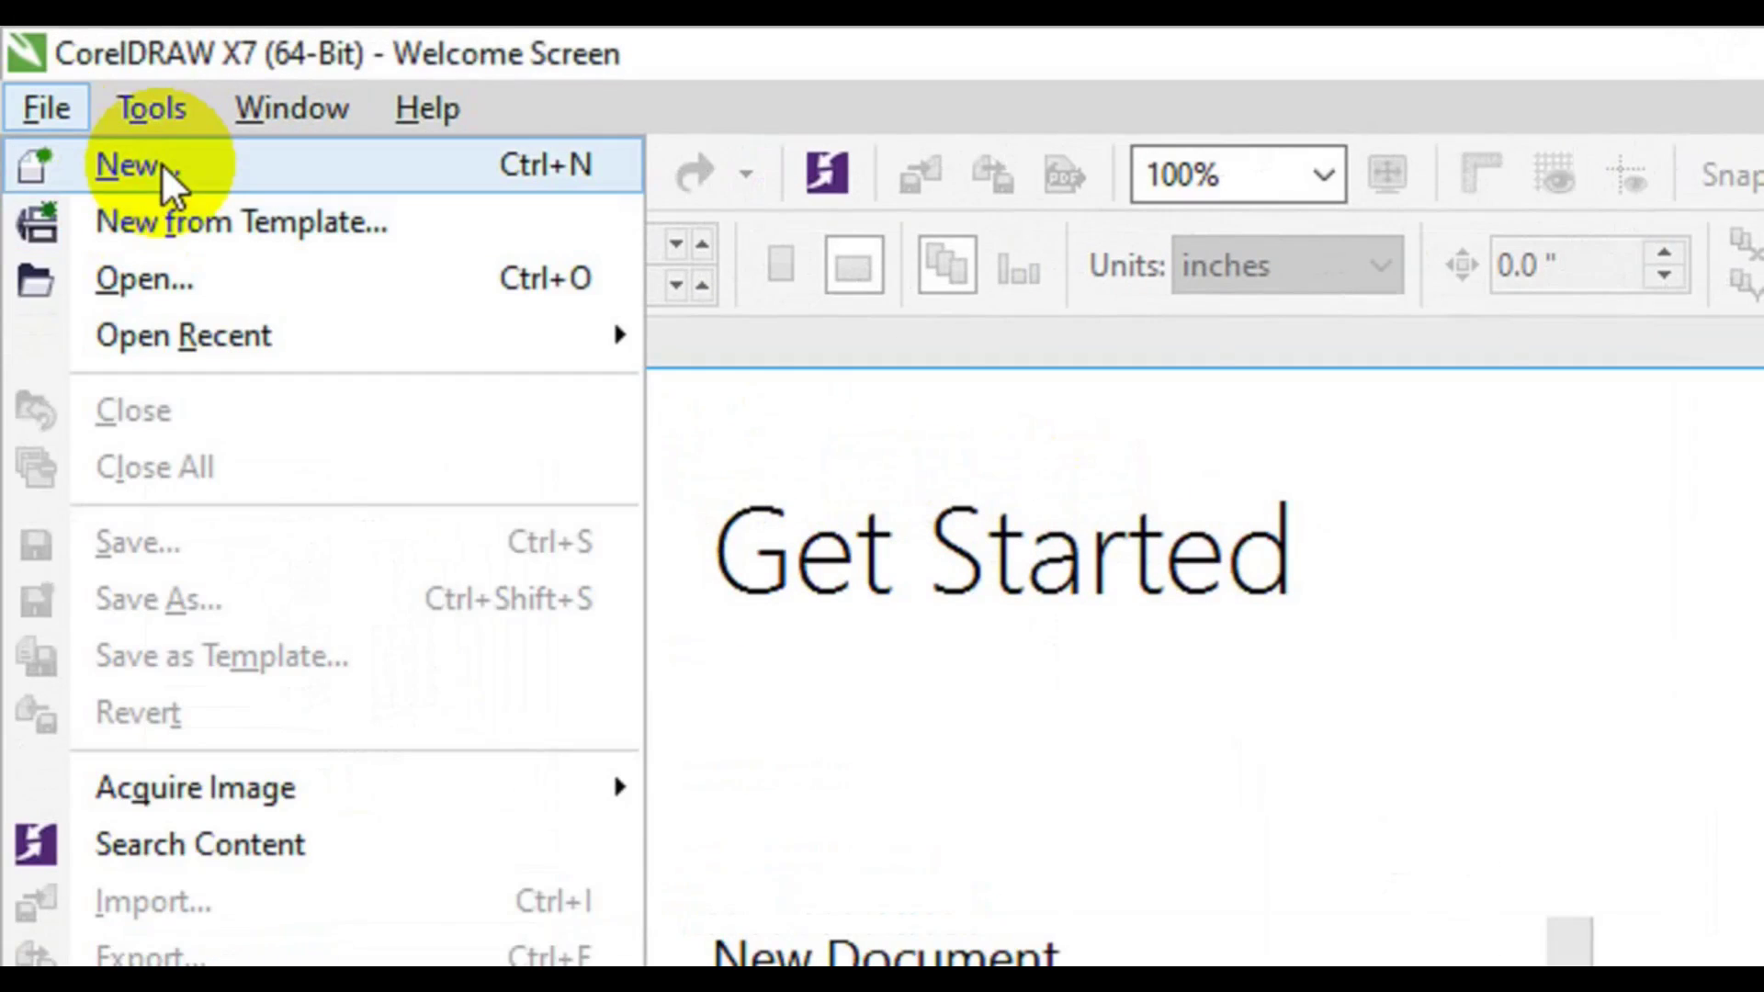
{"action": "left_click", "coordinate": [164, 167]}
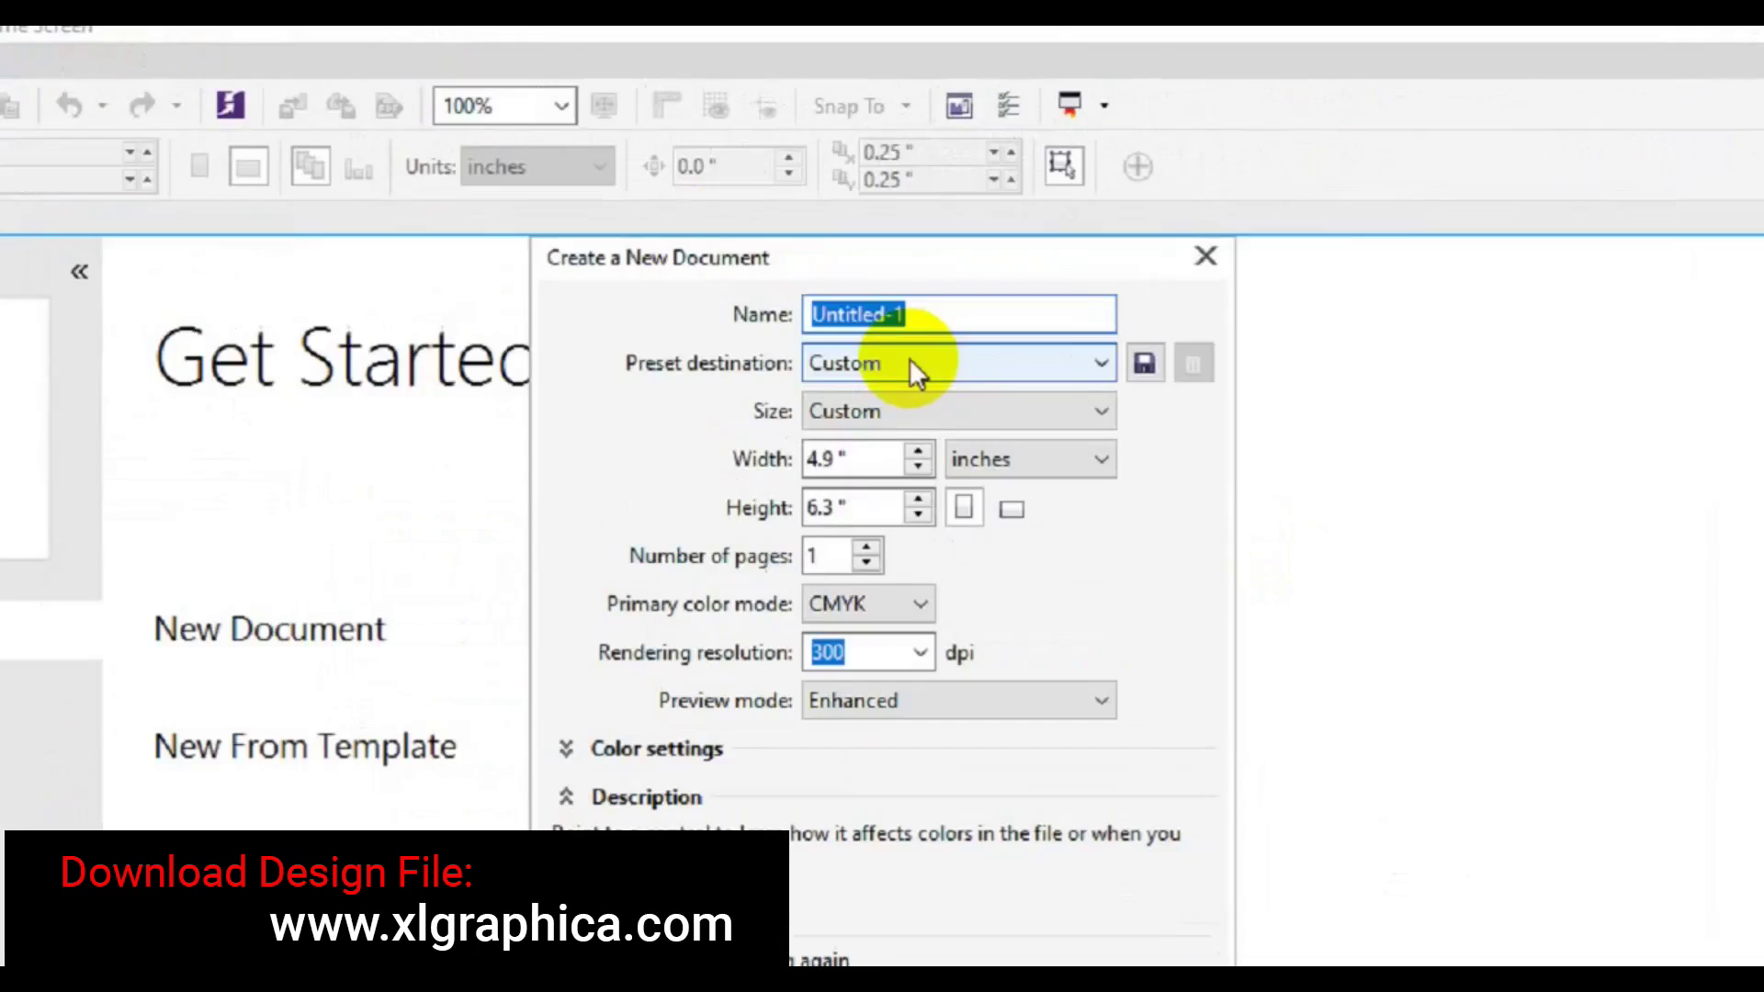
{"action": "type", "text": "Vertical Business Card Design"}
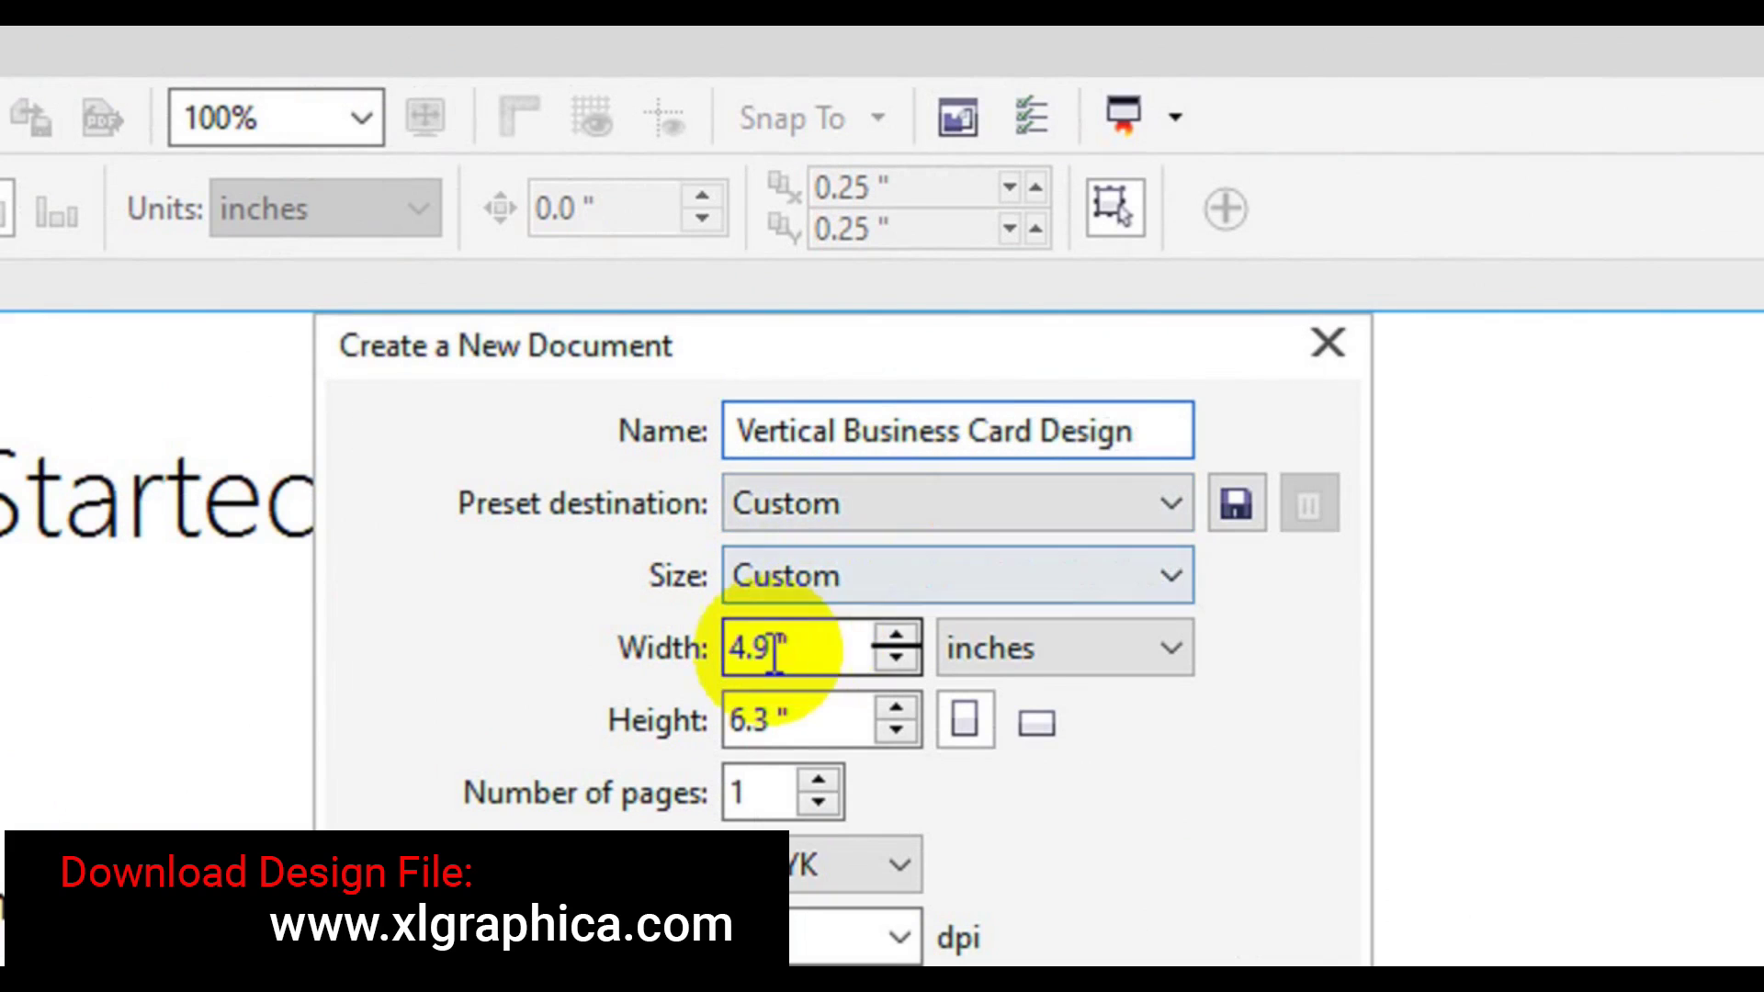
{"action": "left_click_drag", "start_coordinate": [768, 648], "coordinate": [695, 662]}
{"action": "type", "text": "3.75"}
{"action": "left_click_drag", "start_coordinate": [780, 719], "coordinate": [713, 715]}
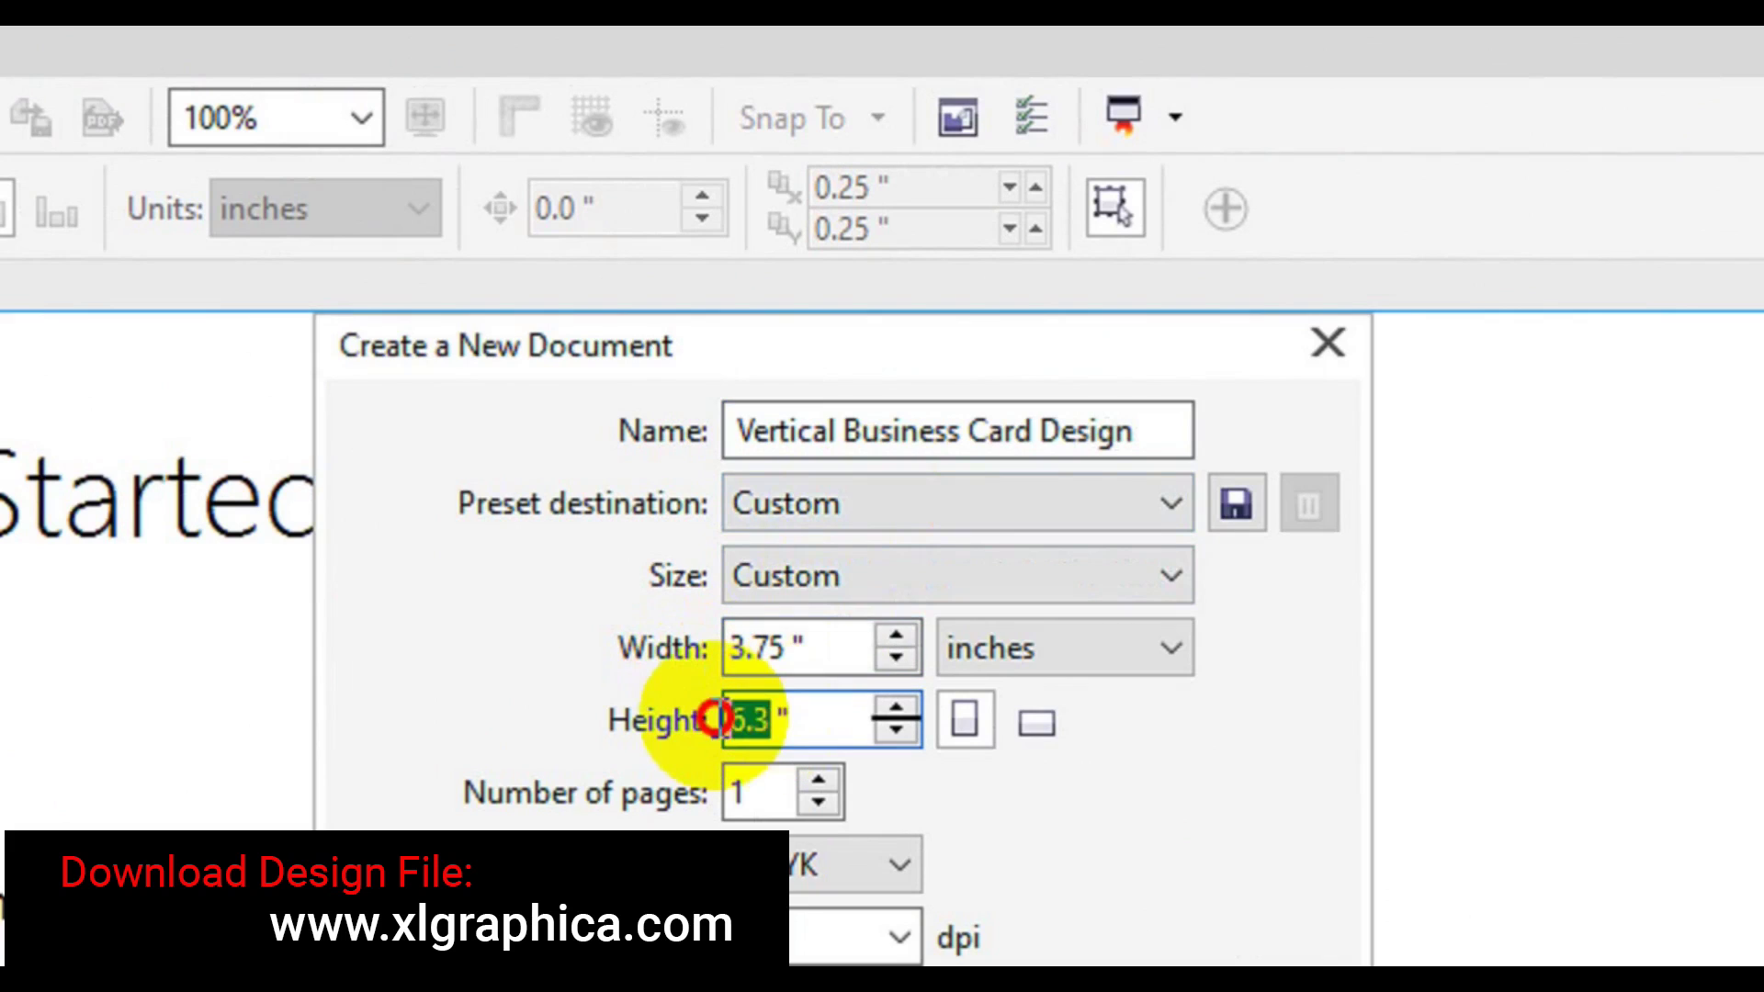
{"action": "type", "text": "2.25"}
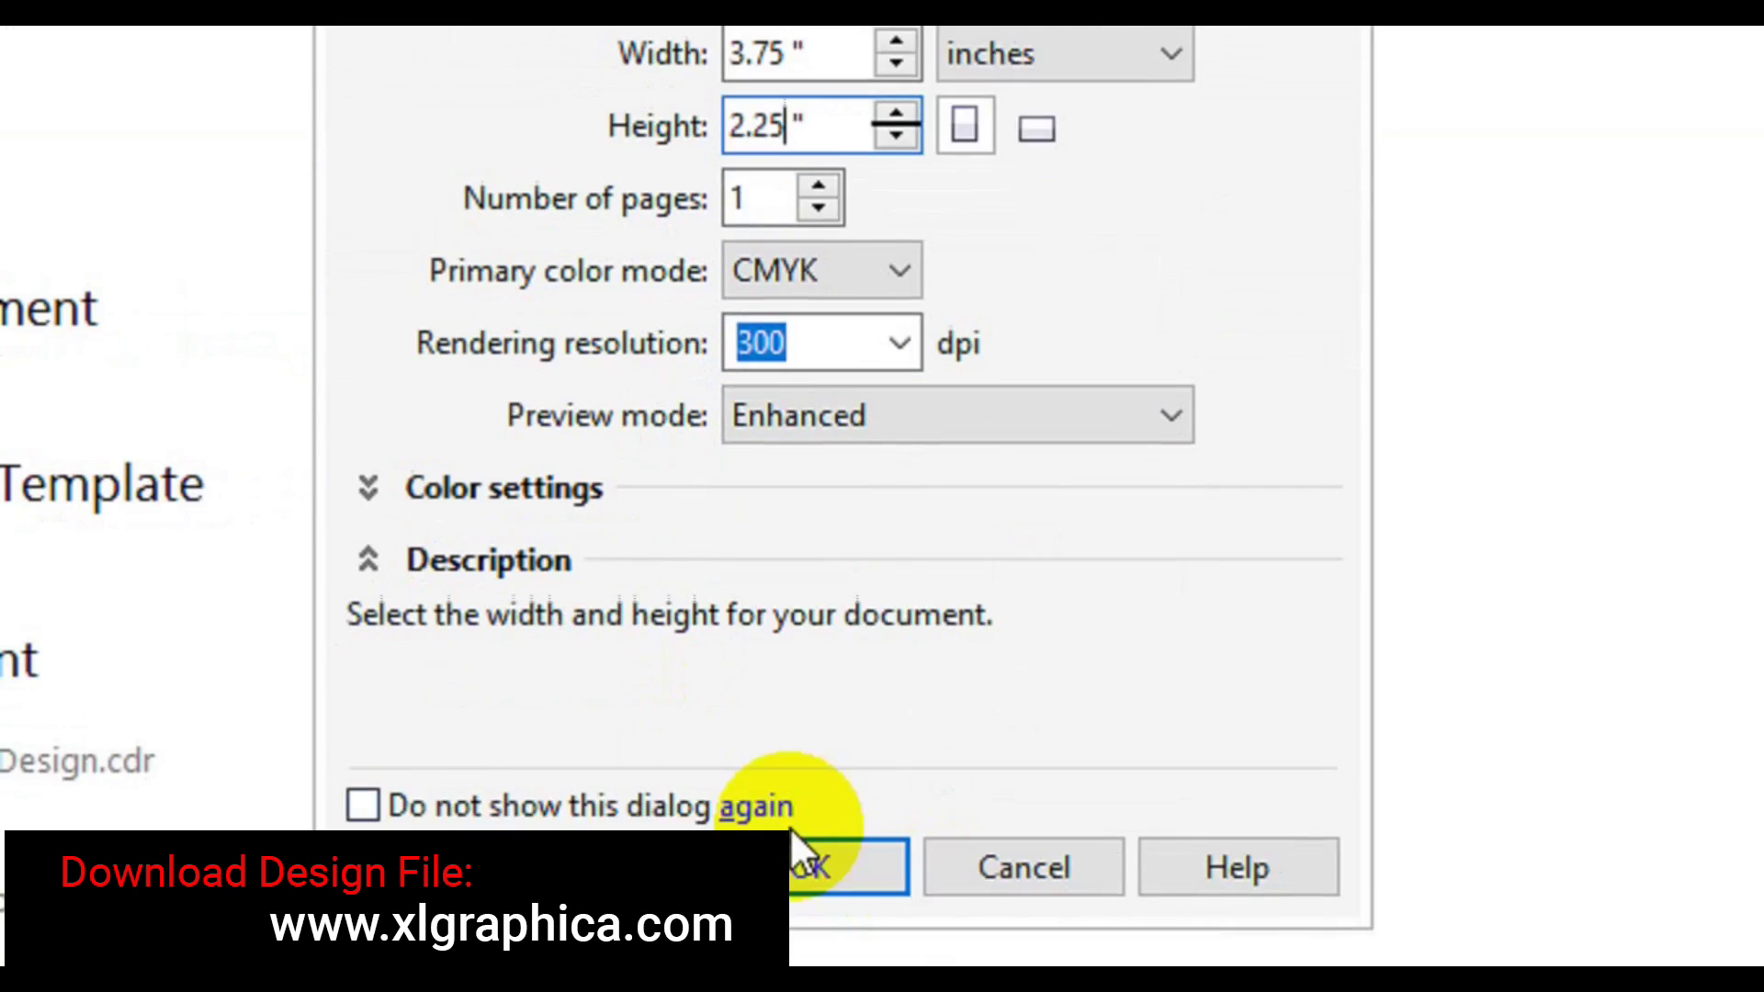
{"action": "left_click", "coordinate": [790, 777]}
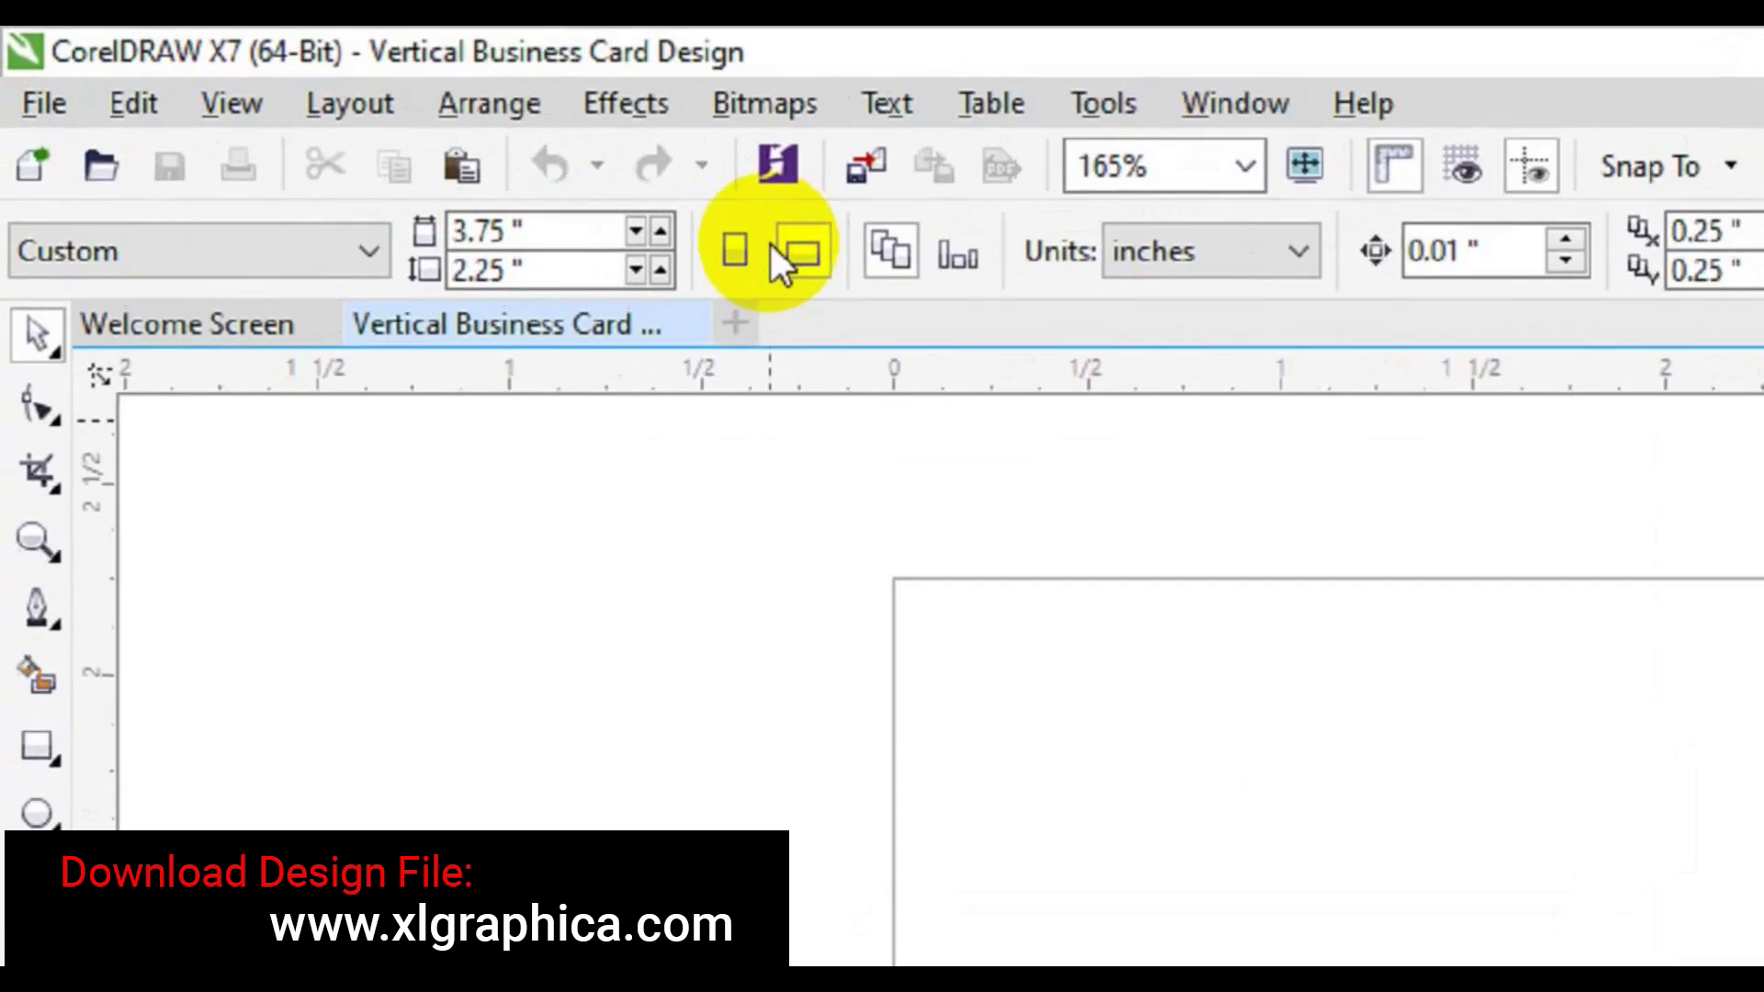
- Switch the page to portrait orientation and zoom out so the whole page shows
{"action": "left_click", "coordinate": [391, 145]}
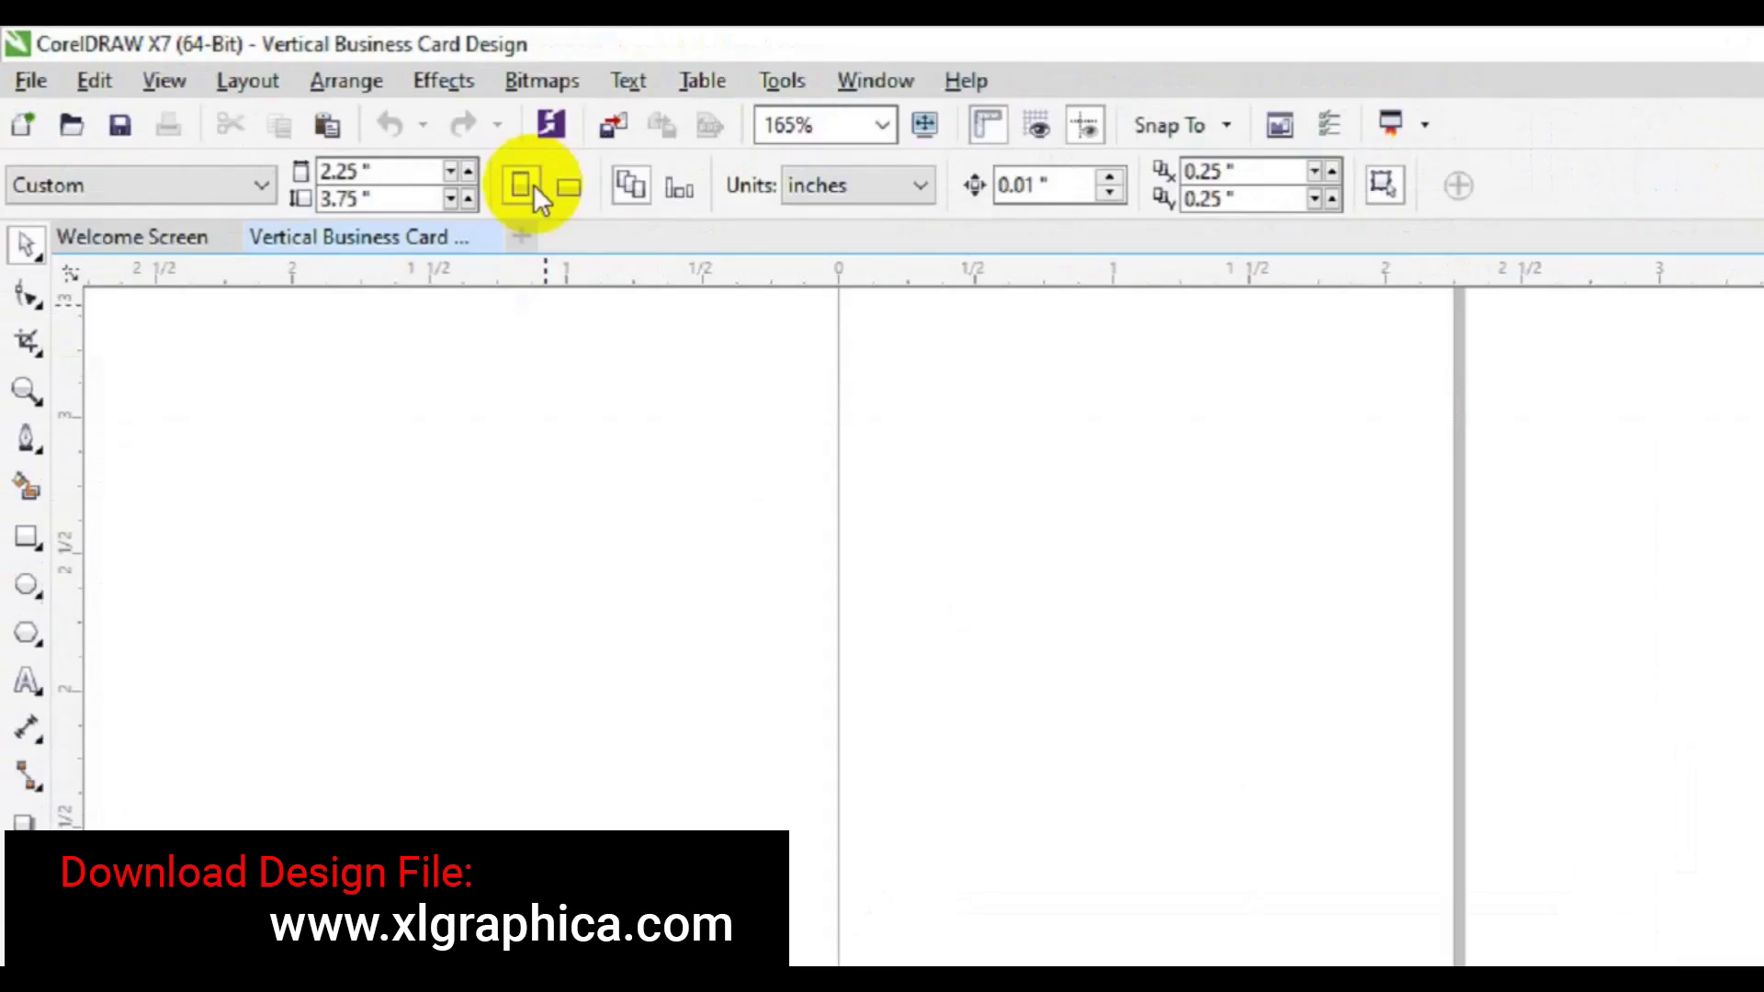
{"action": "left_click", "coordinate": [20, 299]}
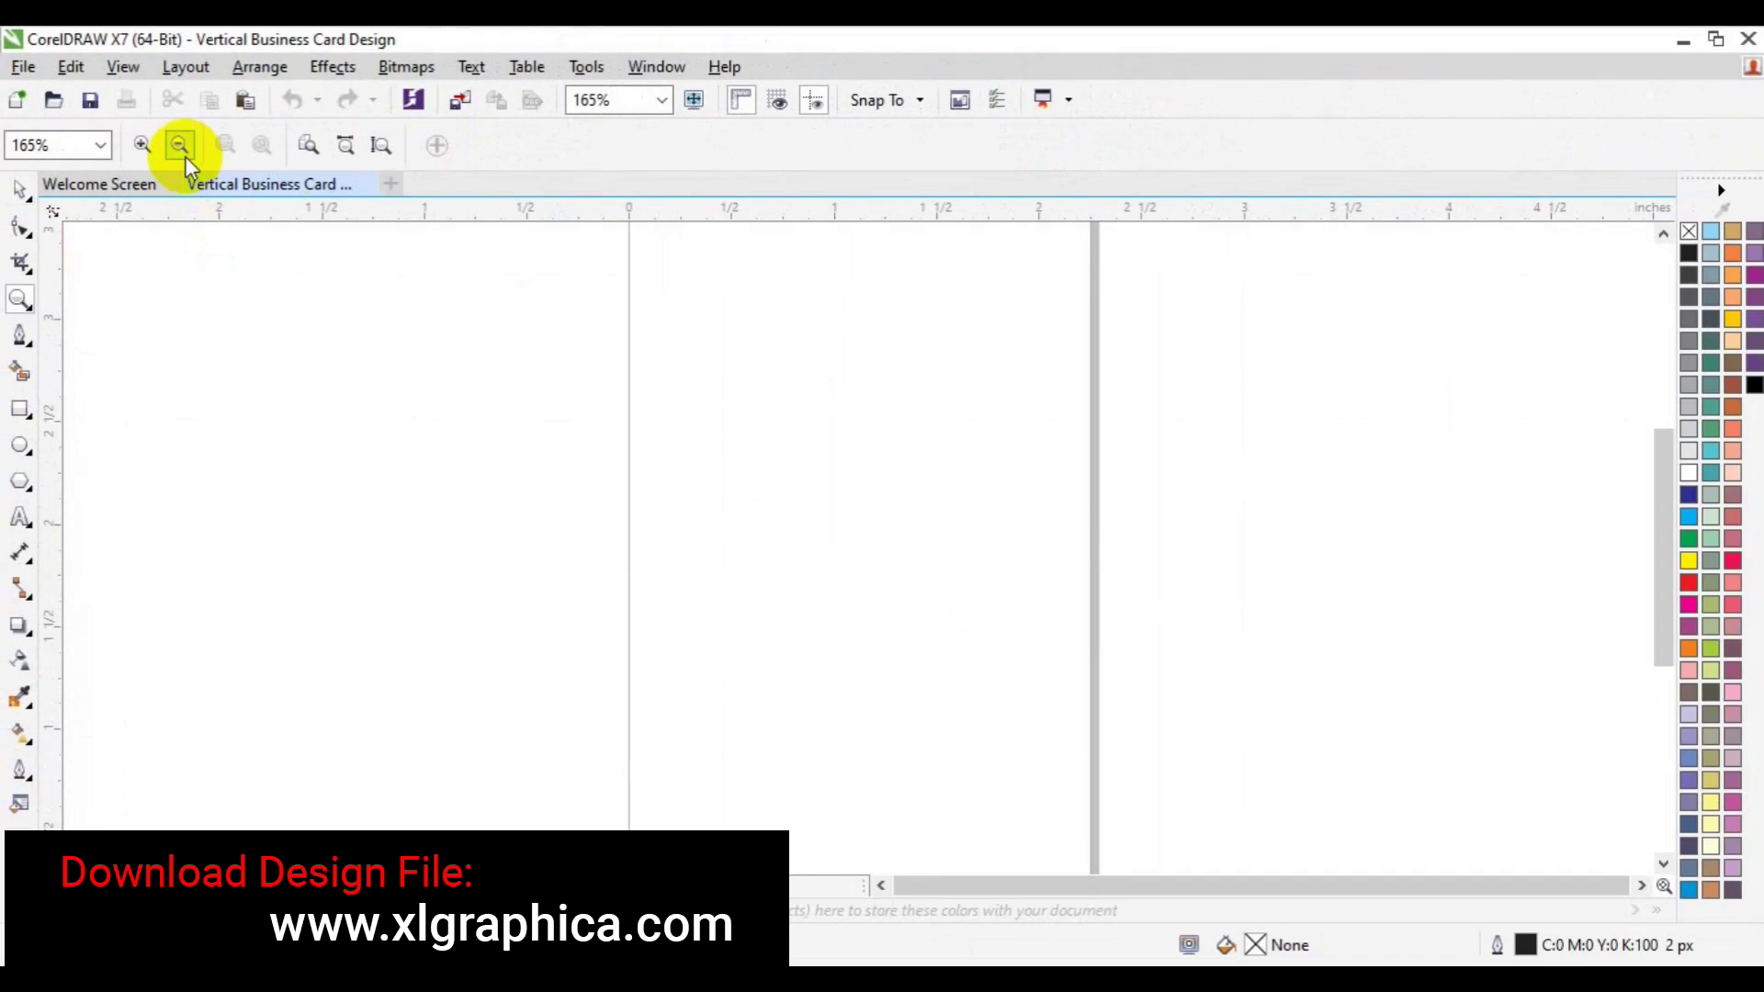
{"action": "left_click", "coordinate": [180, 147]}
{"action": "key", "text": "space"}
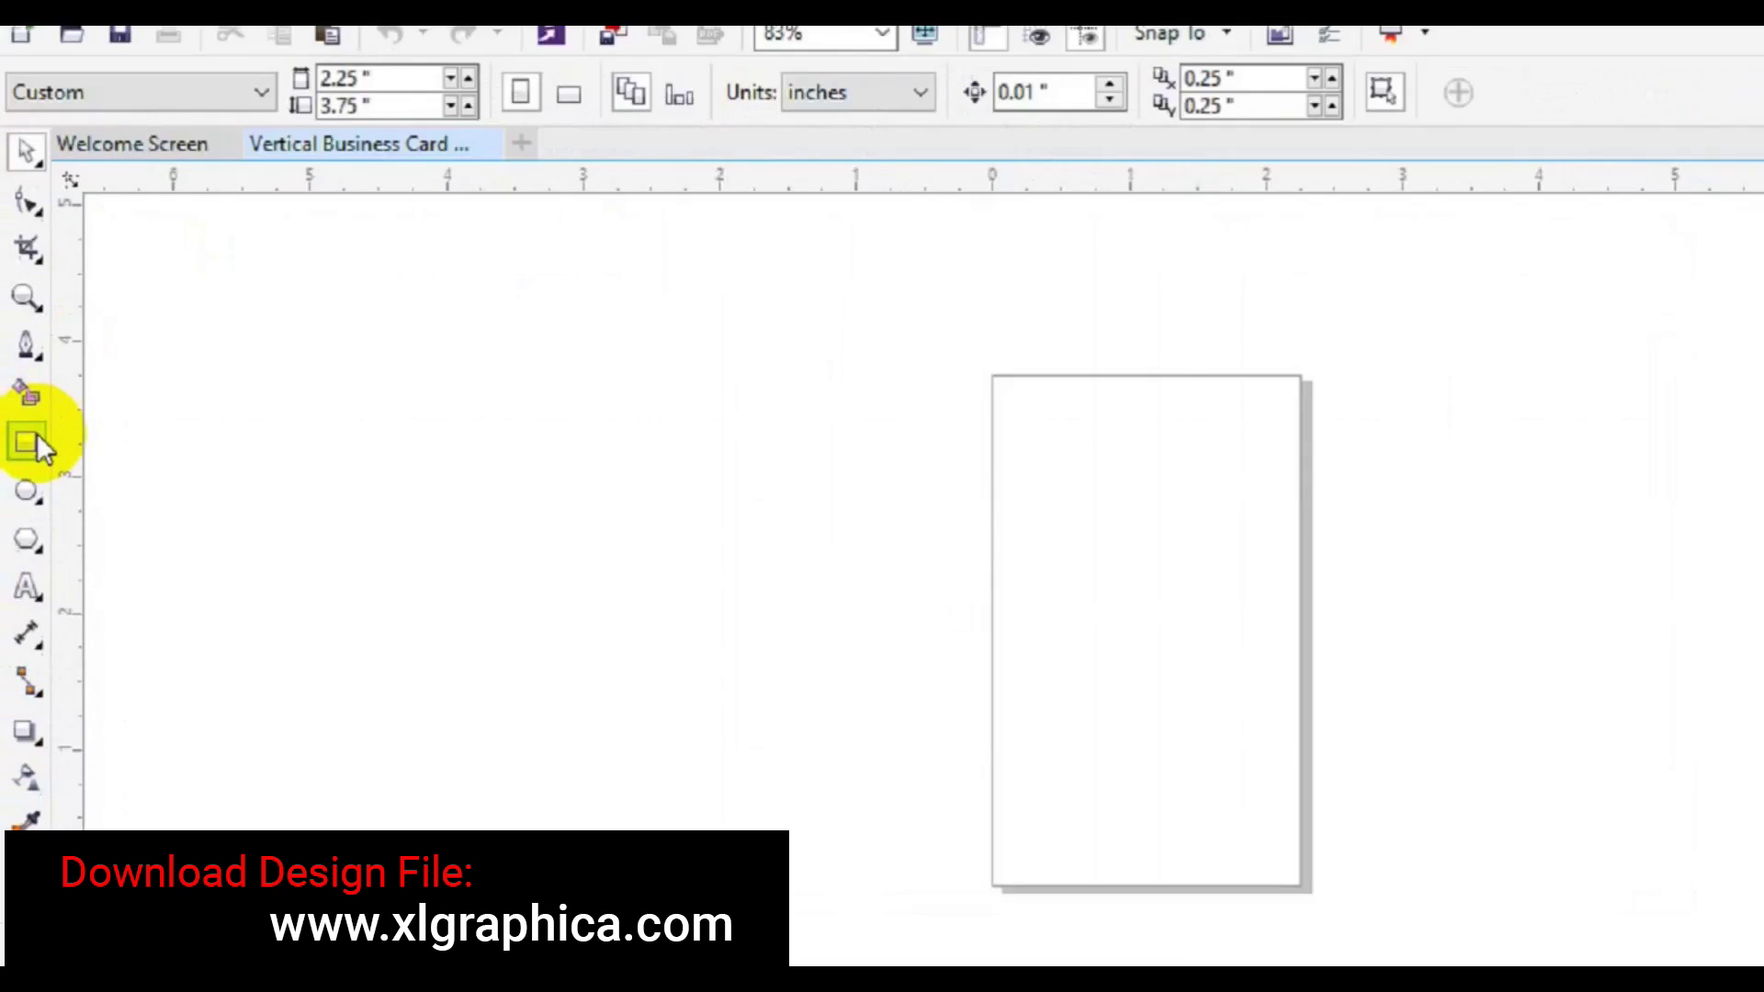
- Drag guidelines onto the left, top, bottom and right page edges and add a page-size rectangle
{"action": "left_click", "coordinate": [35, 440]}
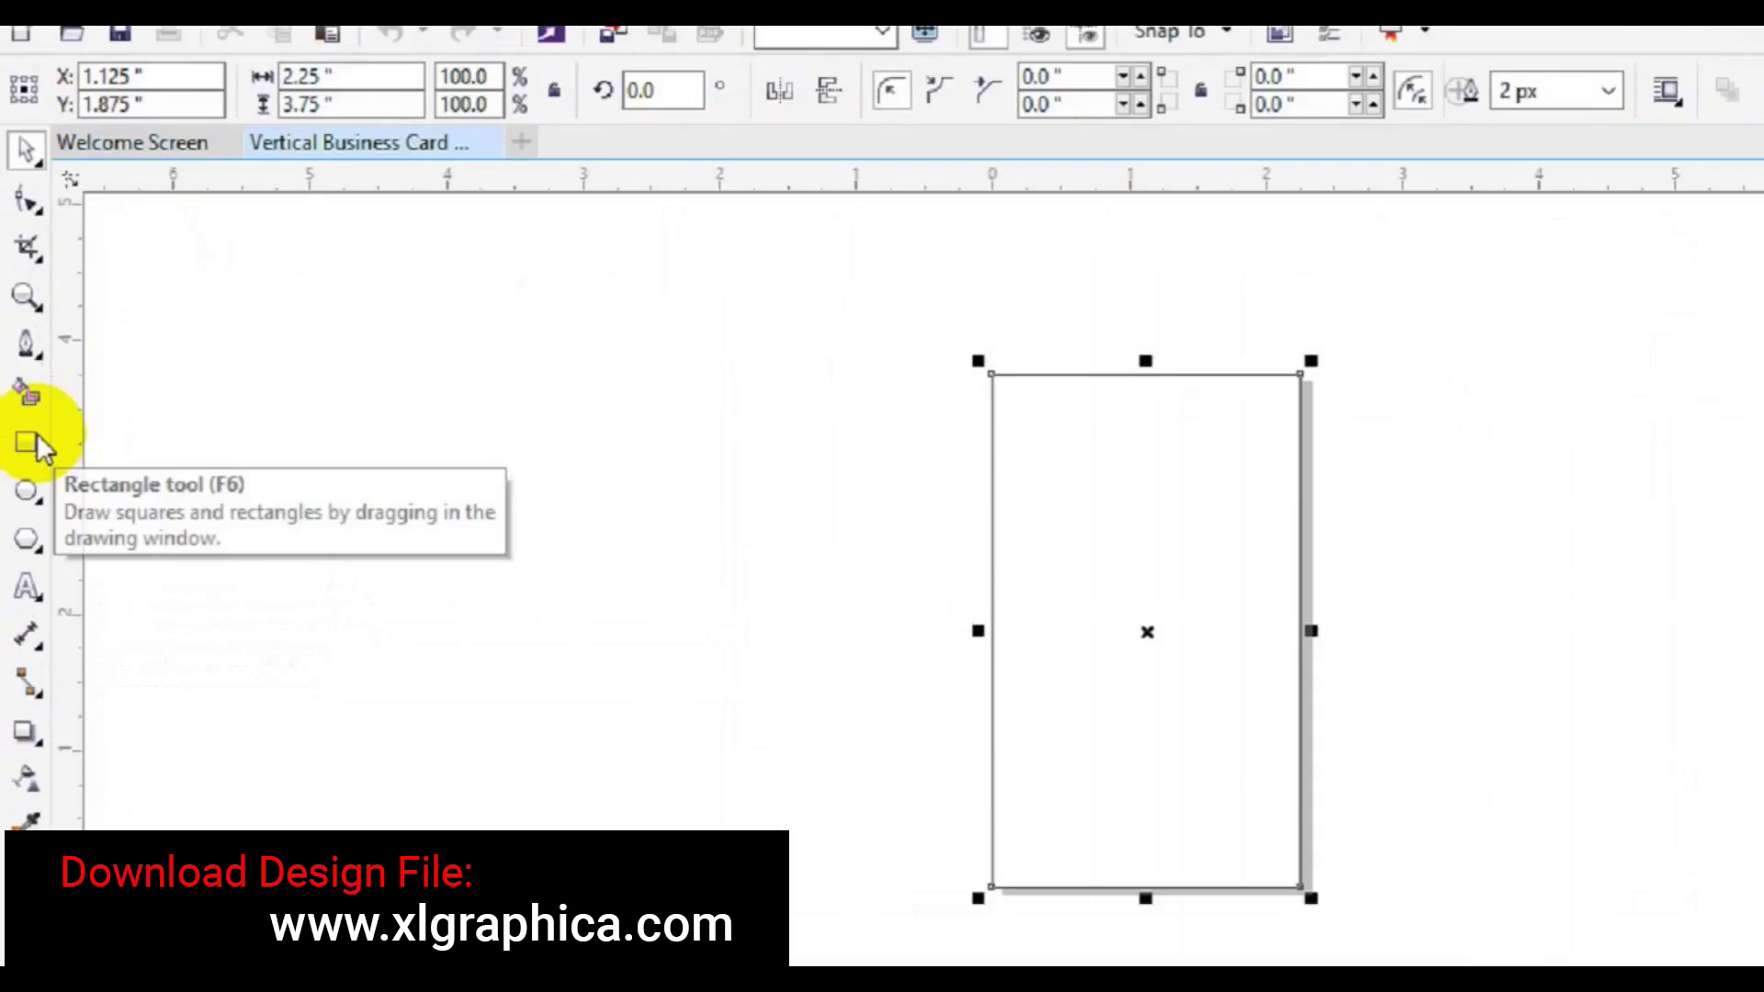
{"action": "left_click_drag", "start_coordinate": [59, 479], "coordinate": [746, 570]}
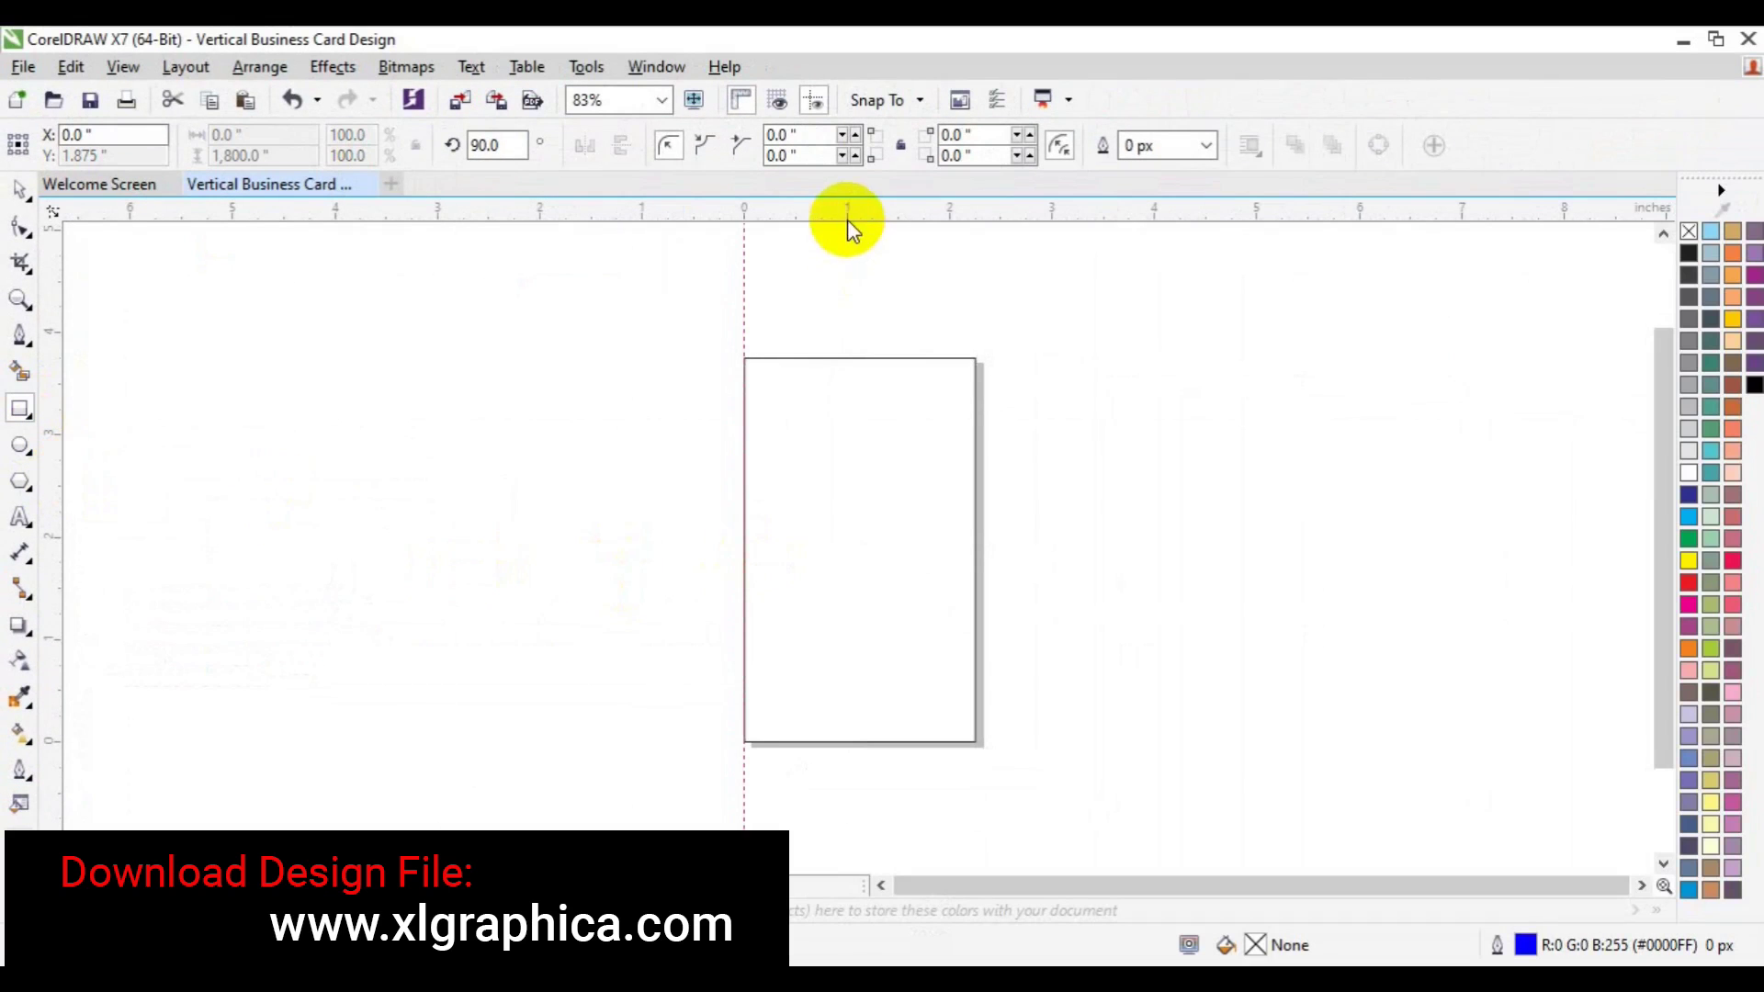
{"action": "left_click_drag", "start_coordinate": [846, 219], "coordinate": [834, 359]}
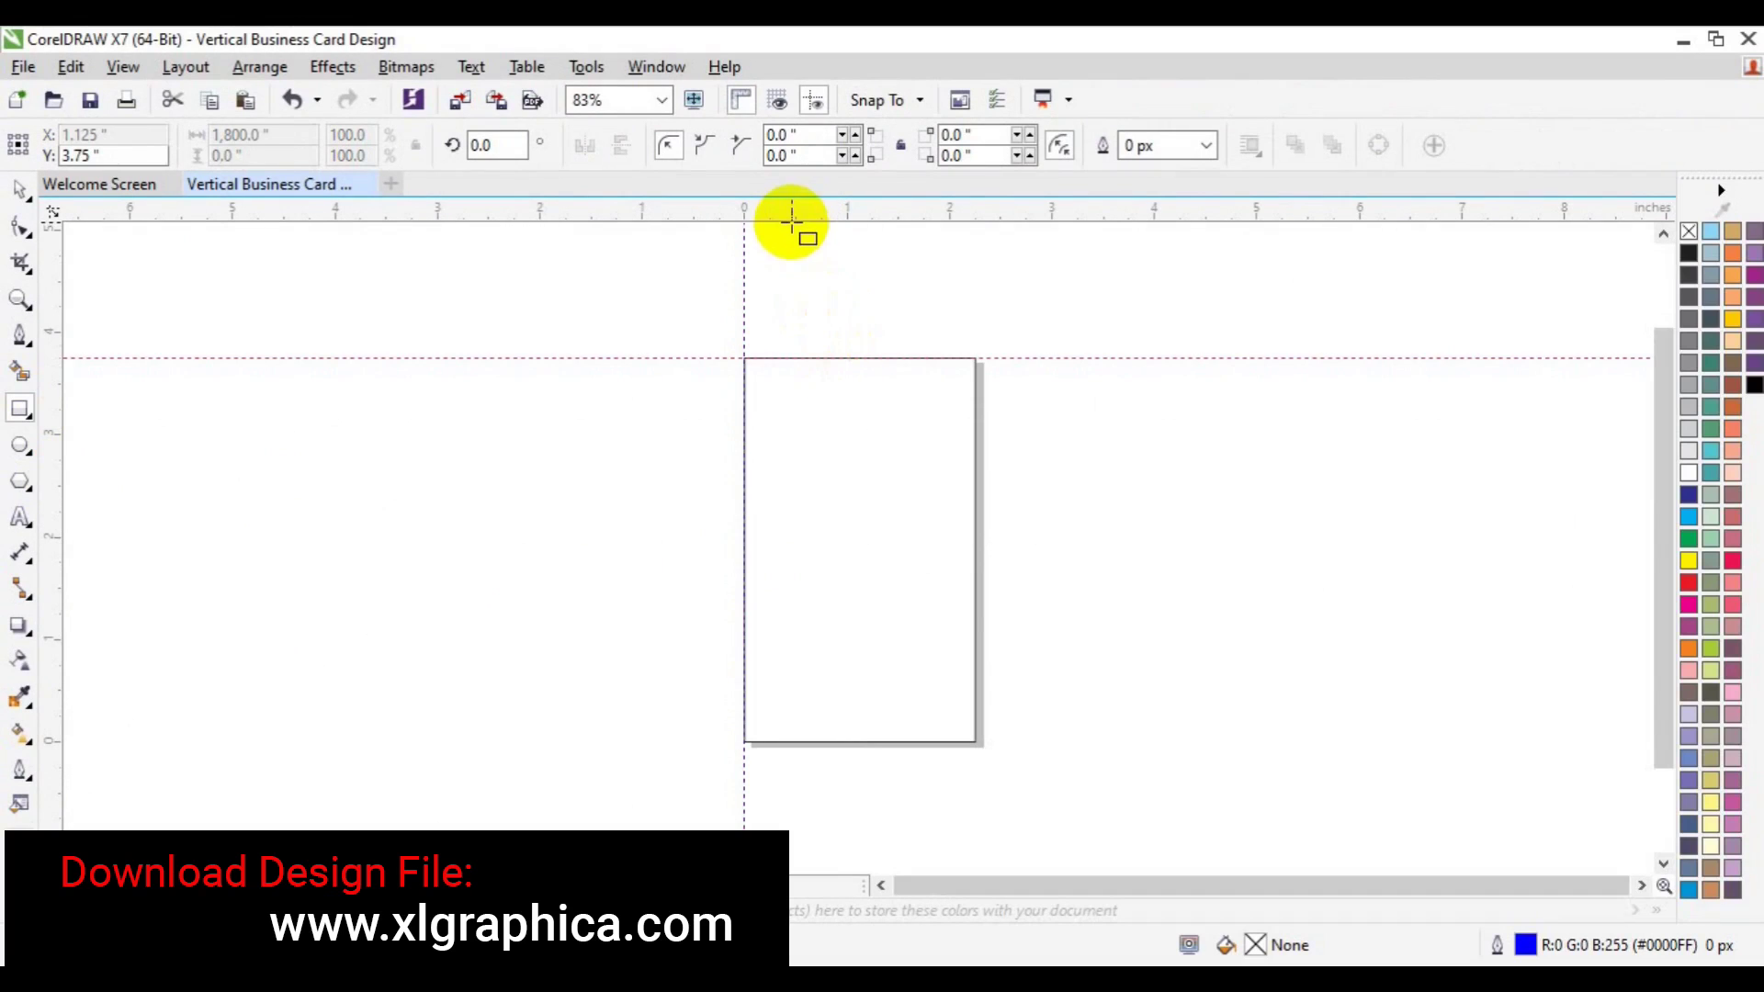
{"action": "left_click_drag", "start_coordinate": [791, 219], "coordinate": [818, 740]}
{"action": "left_click_drag", "start_coordinate": [58, 650], "coordinate": [976, 523]}
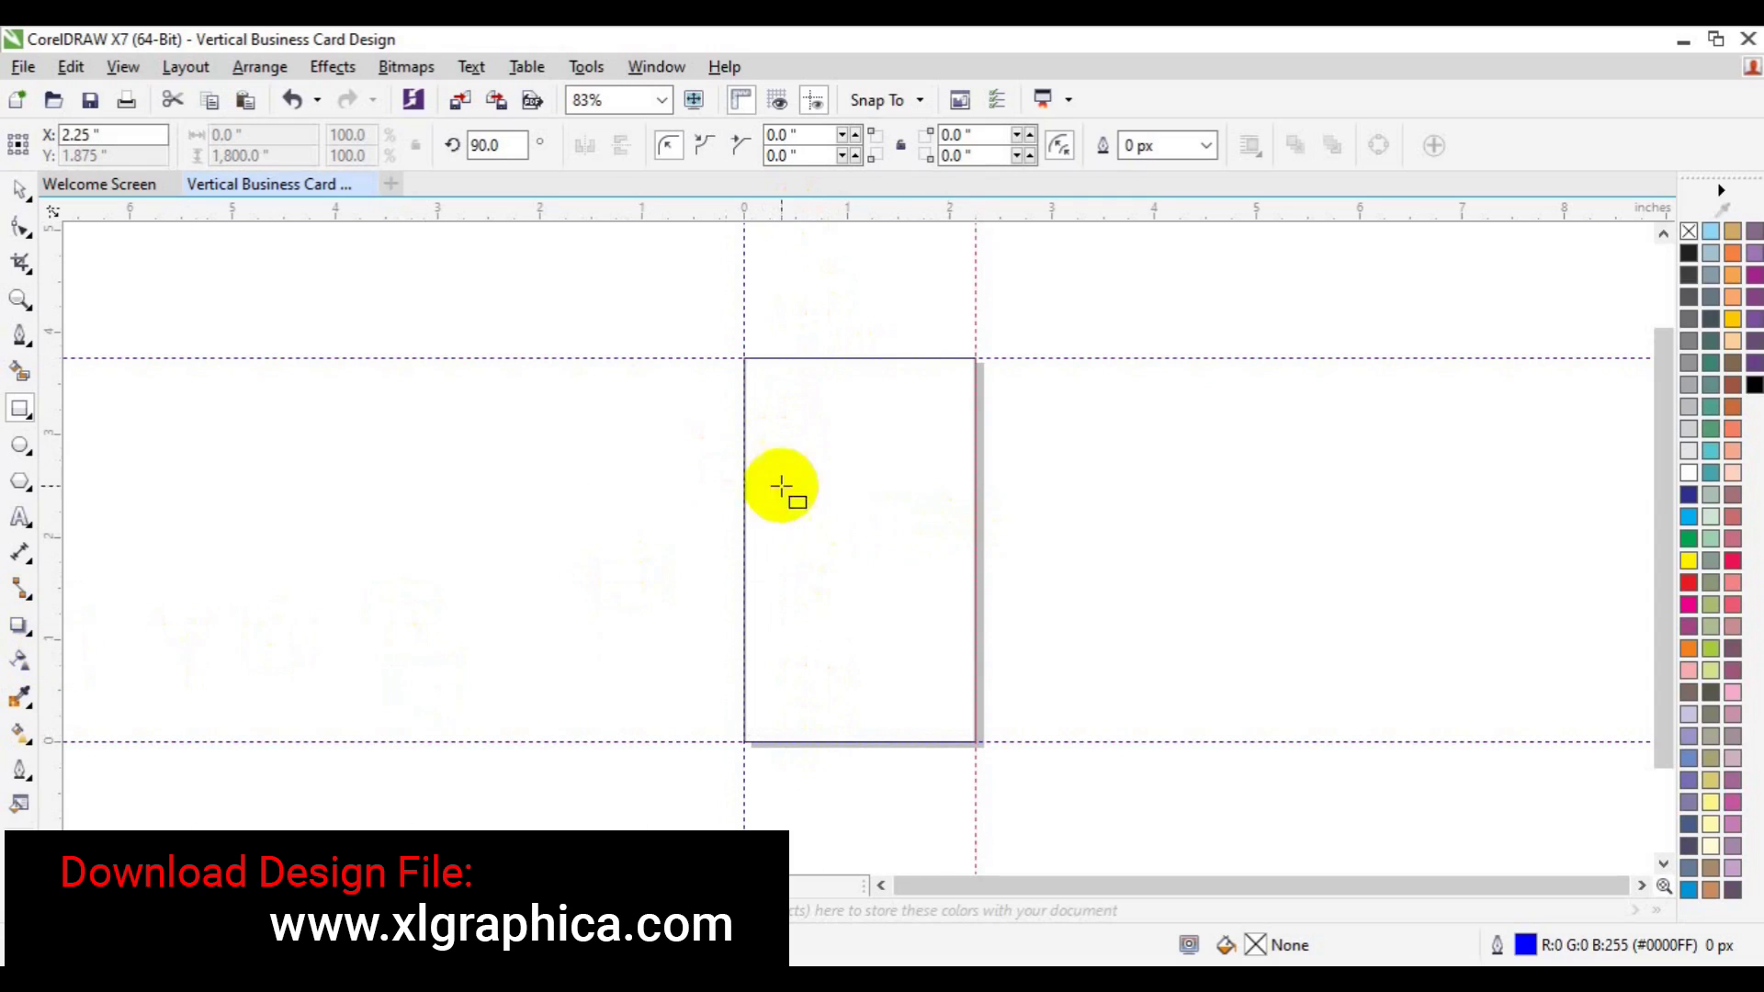
{"action": "left_click", "coordinate": [822, 496]}
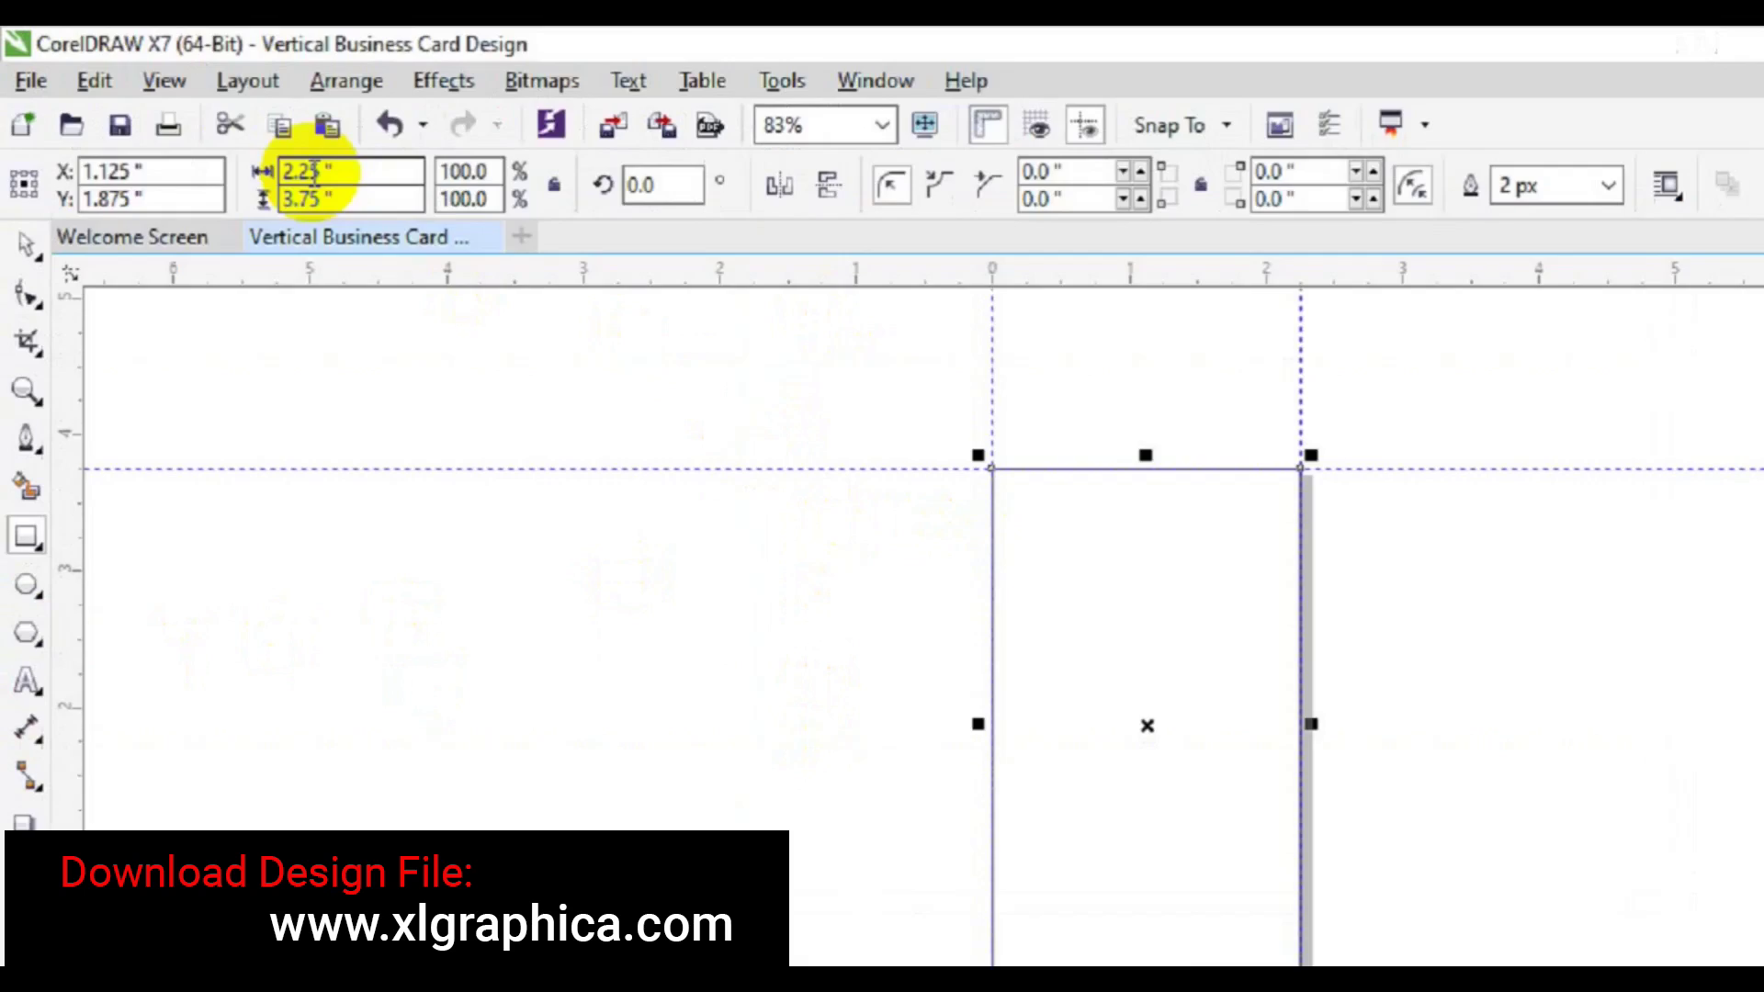
- Resize the rectangle to 2.0 × 3.5 in and mark its four edges with guidelines
{"action": "left_click", "coordinate": [470, 244]}
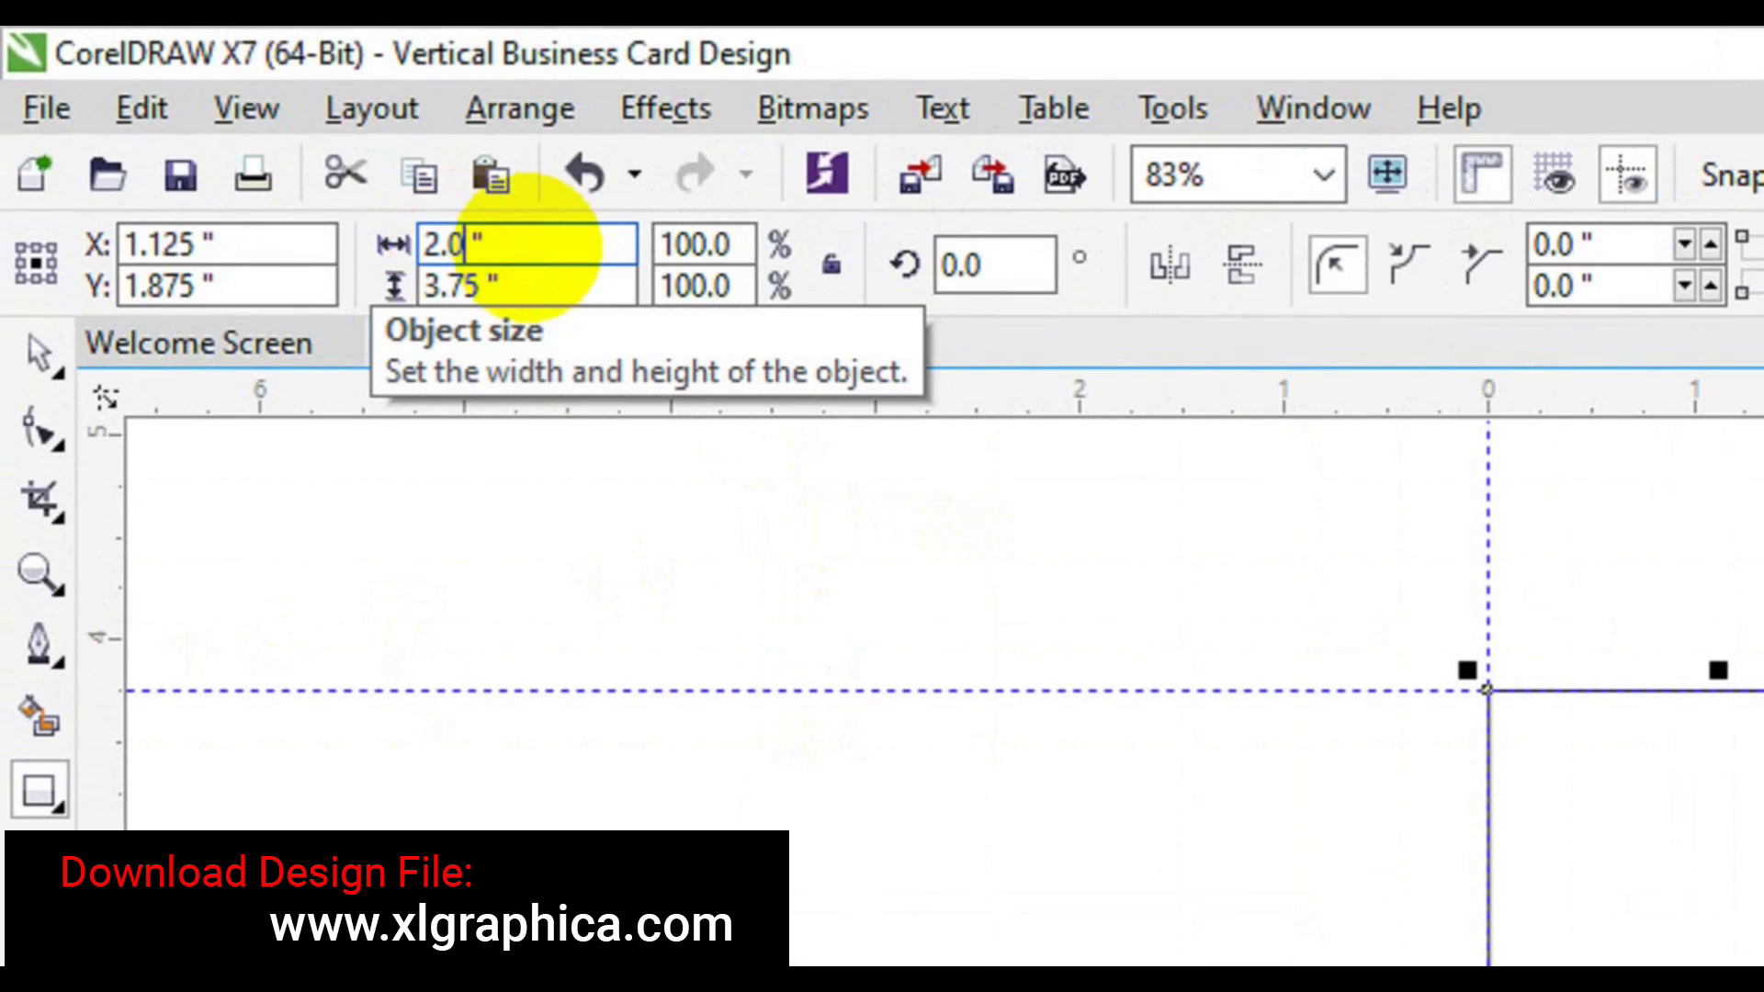
{"action": "left_click", "coordinate": [479, 286]}
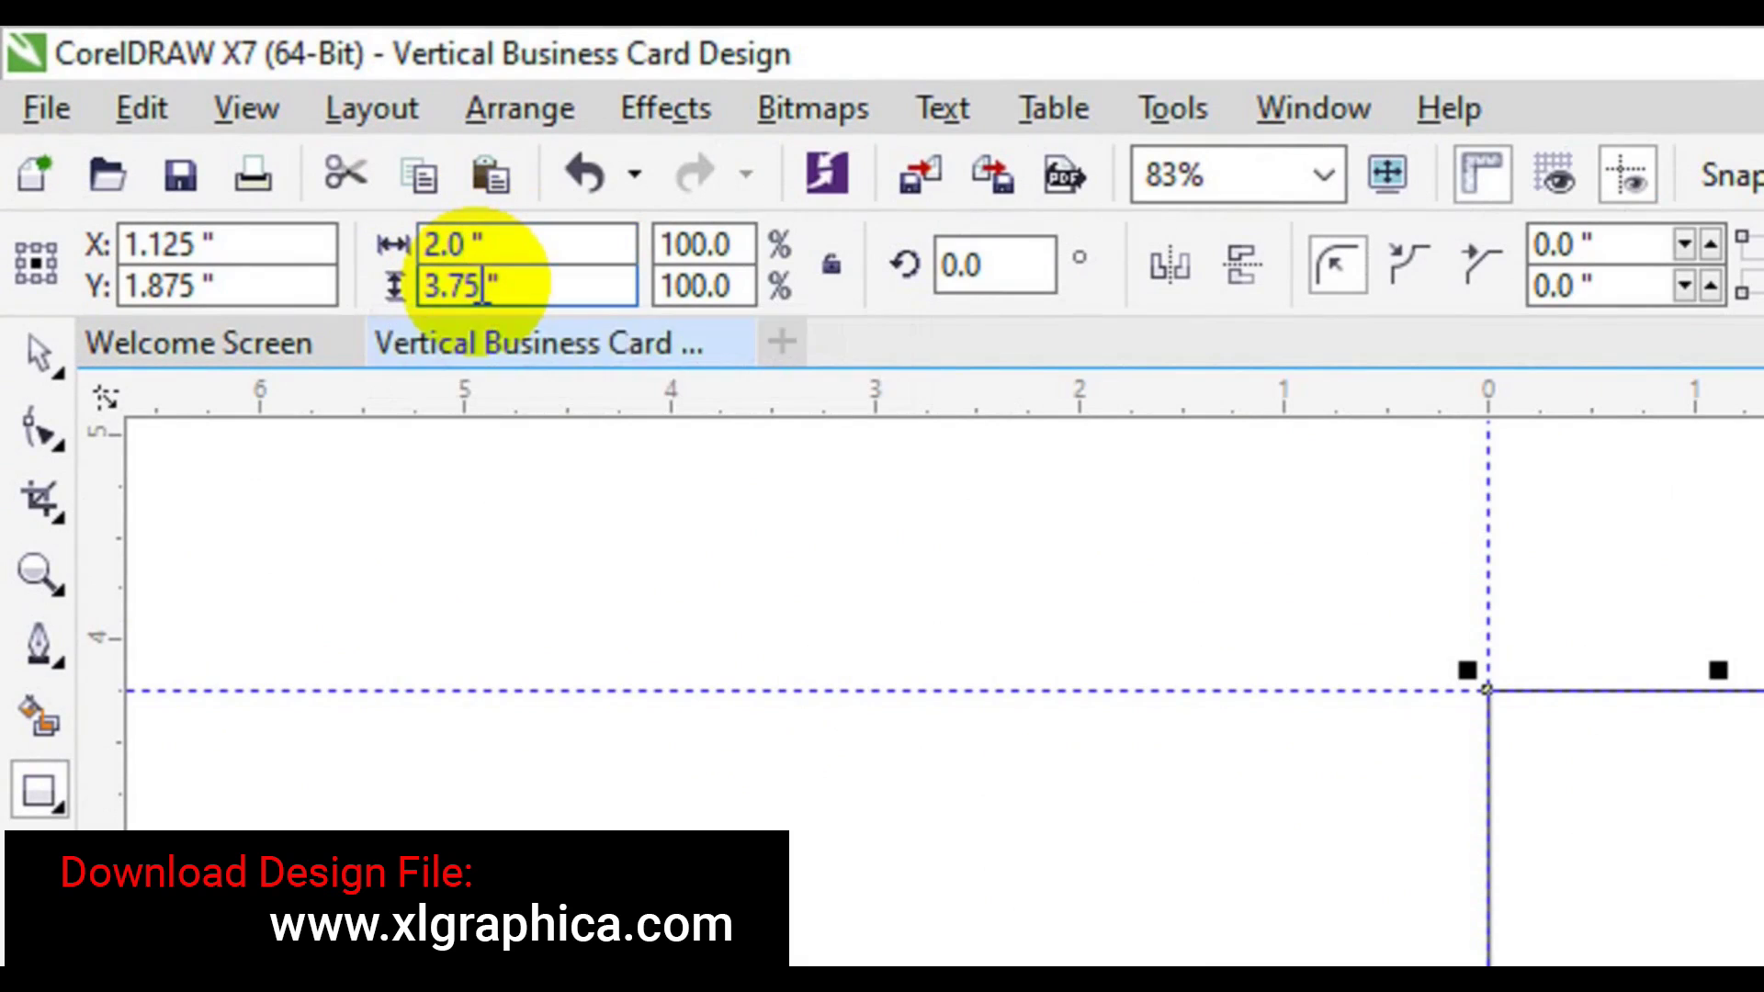
{"action": "key", "text": "BackSpace"}
{"action": "key", "text": "BackSpace"}
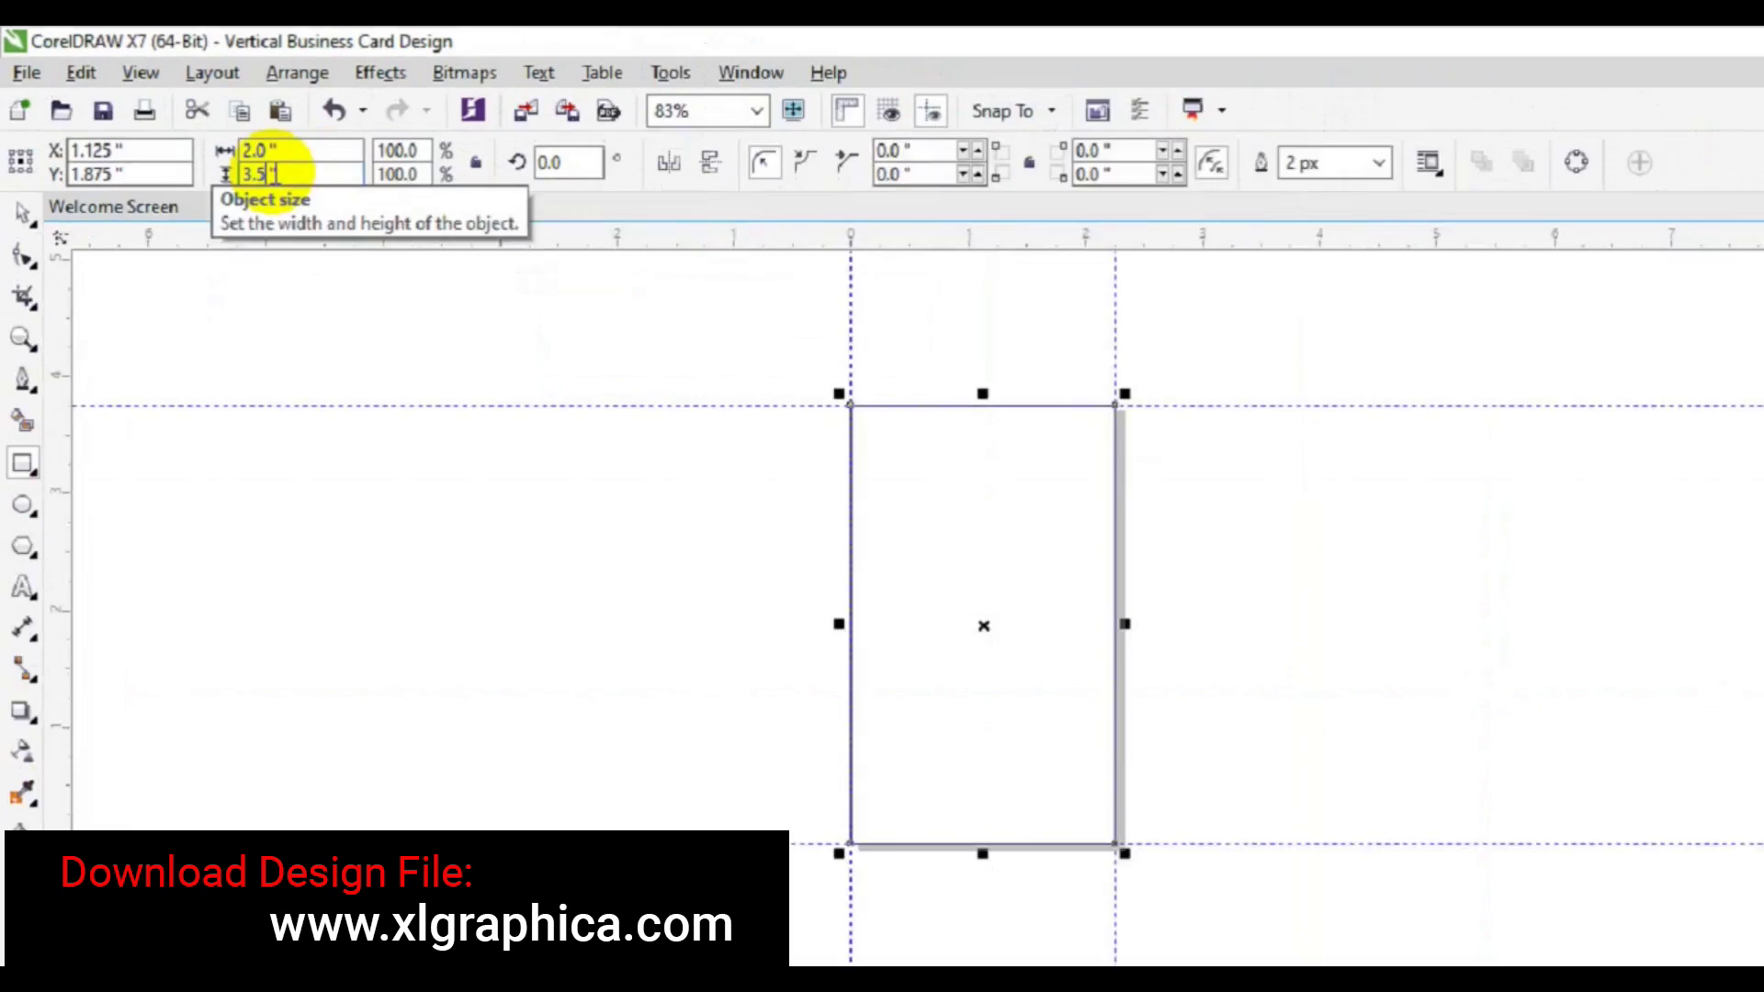
{"action": "key", "text": "Return"}
{"action": "left_click_drag", "start_coordinate": [59, 580], "coordinate": [756, 587]}
{"action": "left_click_drag", "start_coordinate": [846, 225], "coordinate": [846, 372]}
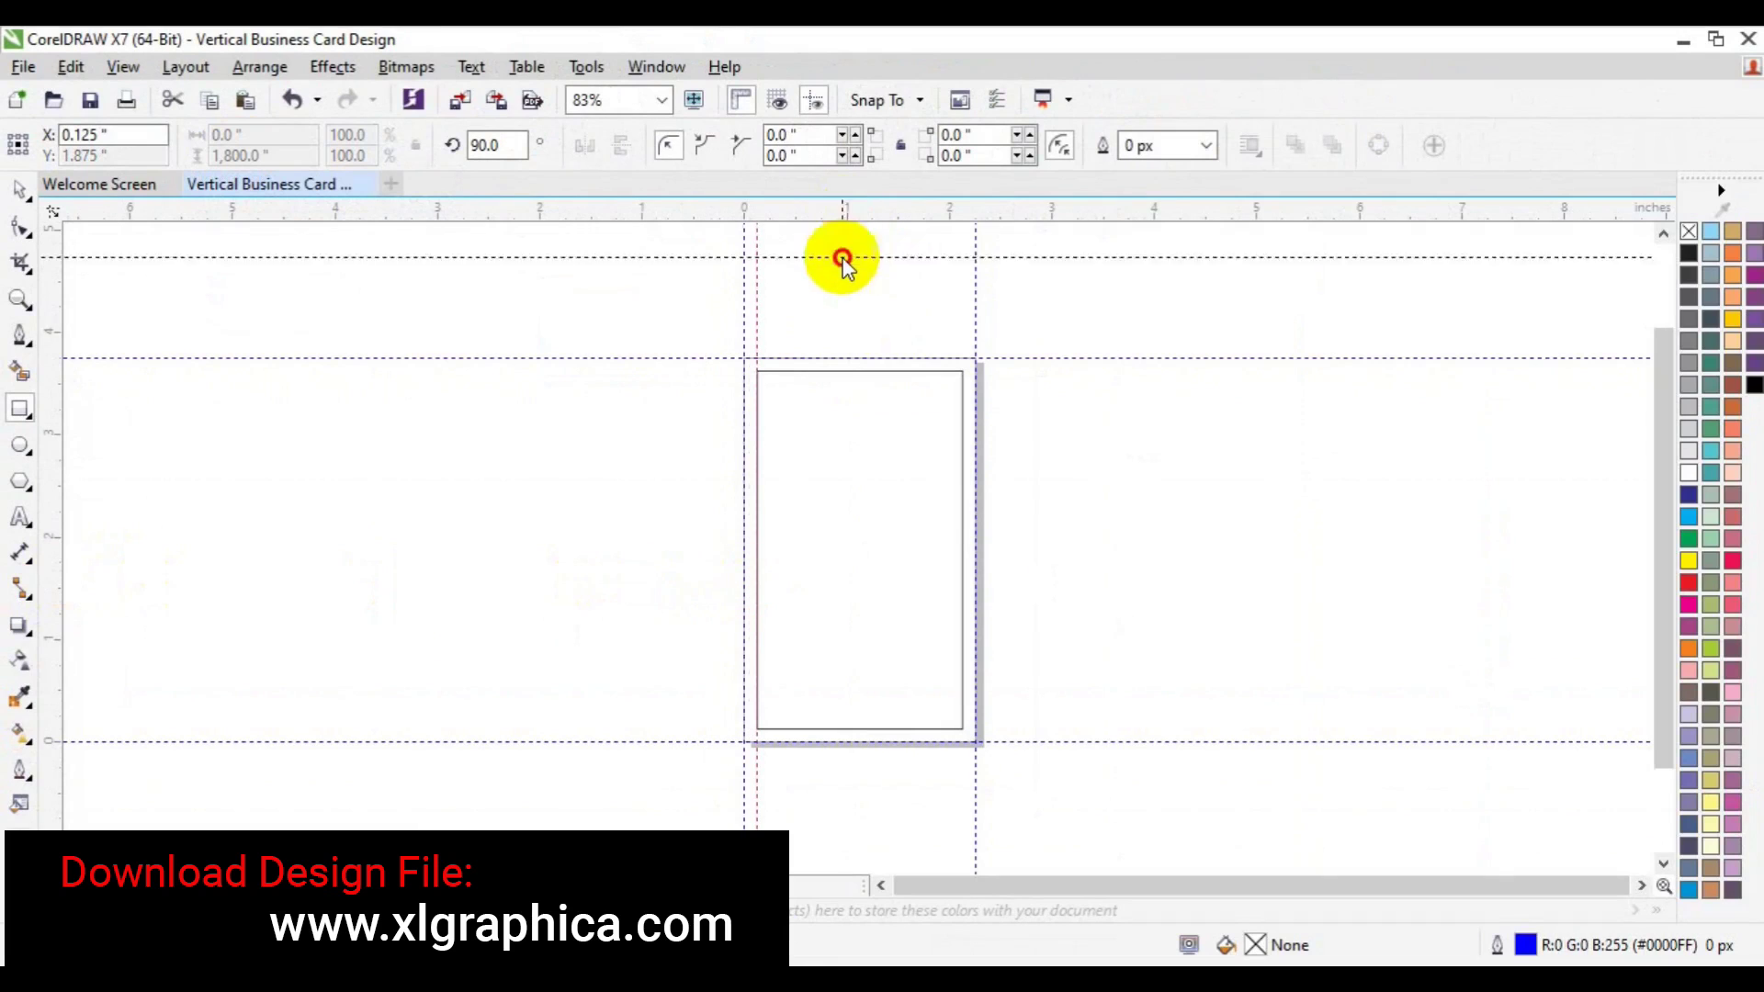
{"action": "left_click_drag", "start_coordinate": [839, 218], "coordinate": [846, 729]}
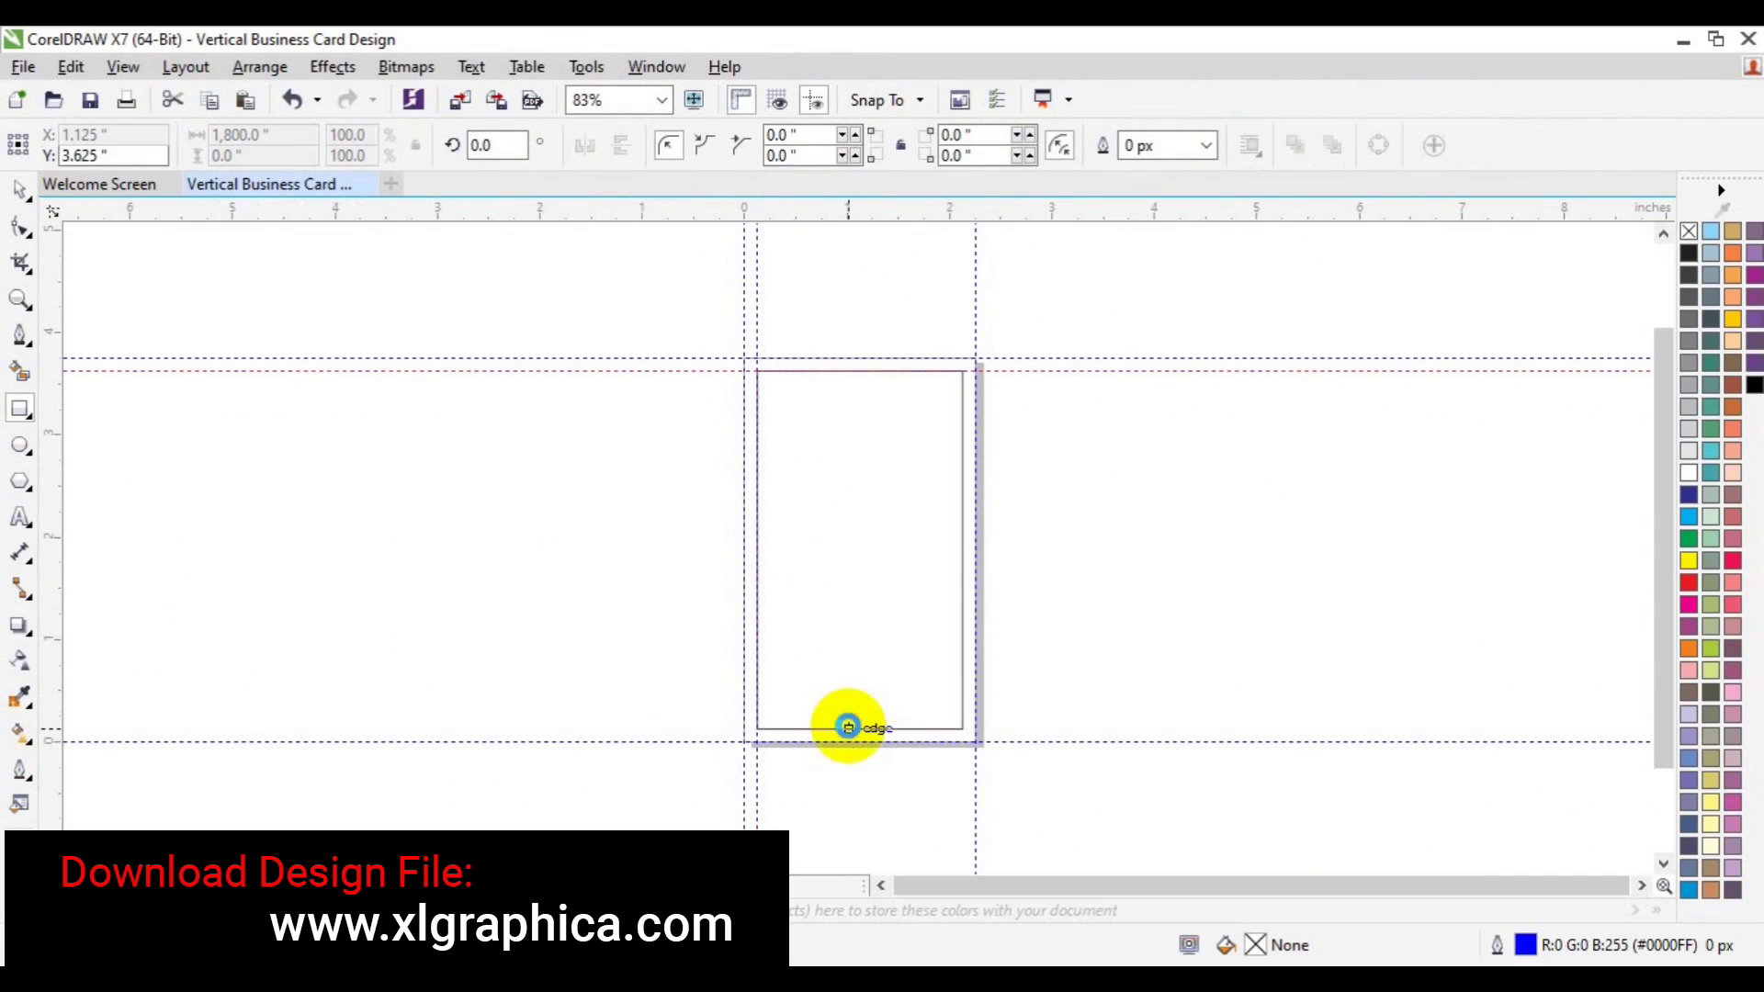
{"action": "left_click_drag", "start_coordinate": [62, 588], "coordinate": [946, 512]}
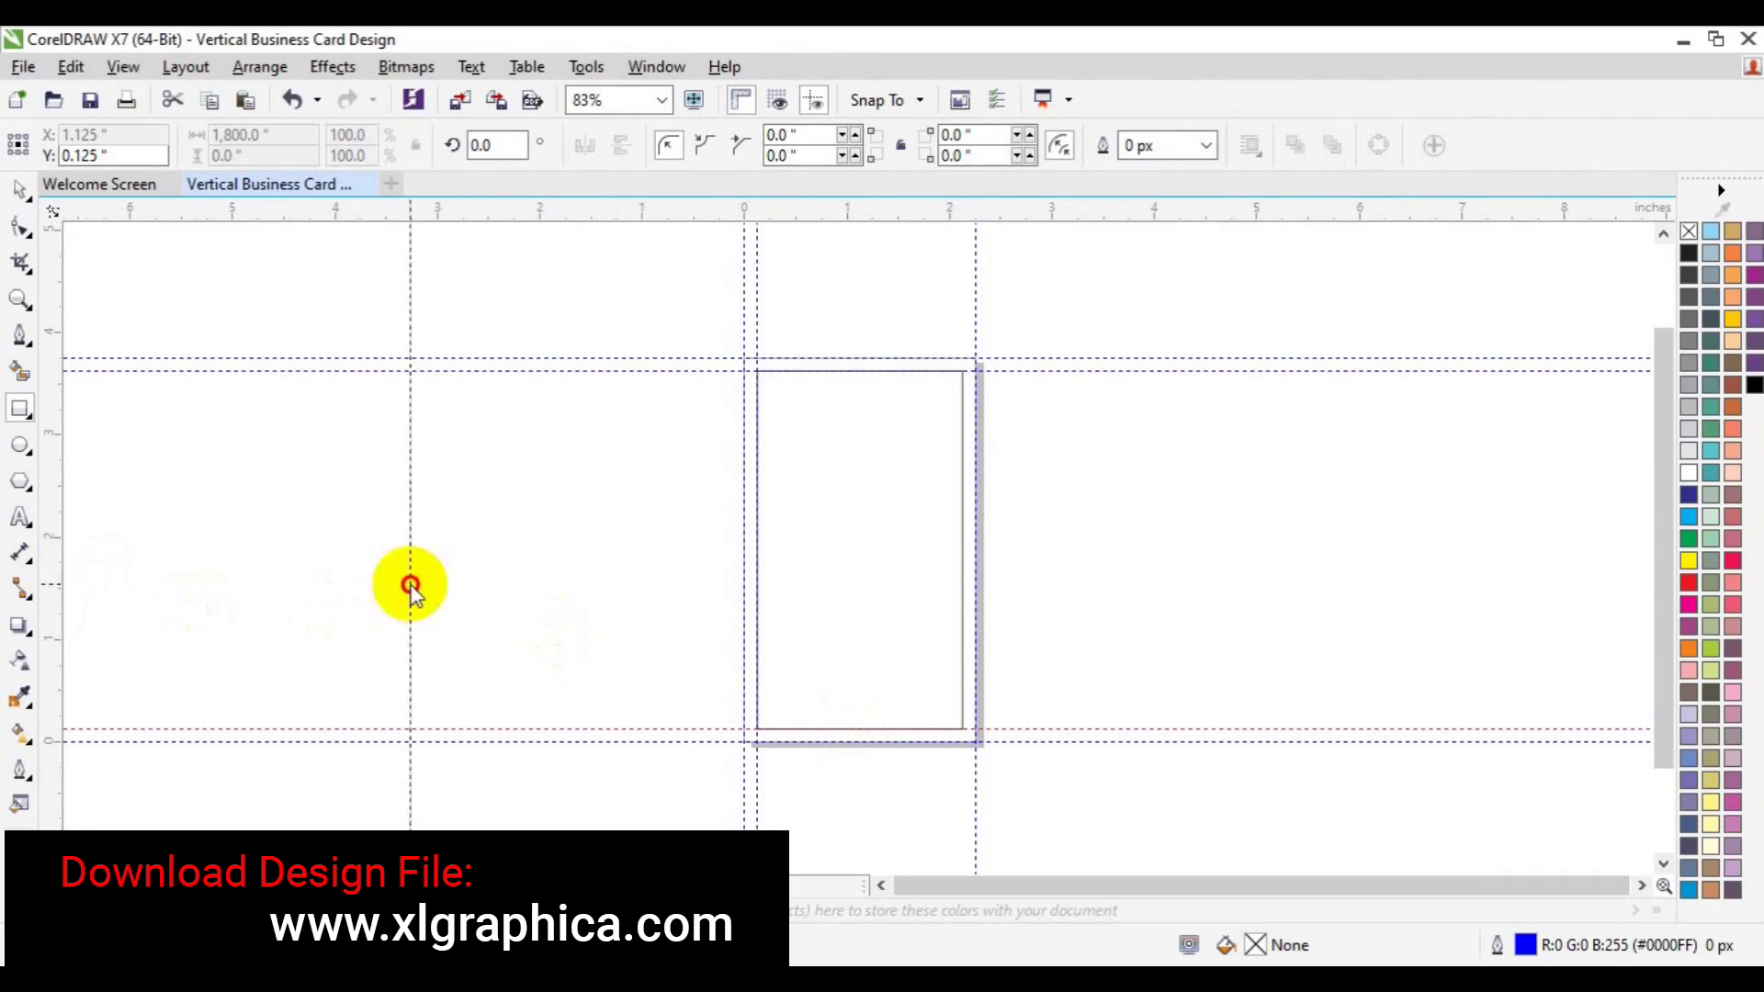
- Resize the rectangle to 1.75 × 3.25 in
{"action": "left_click", "coordinate": [890, 536]}
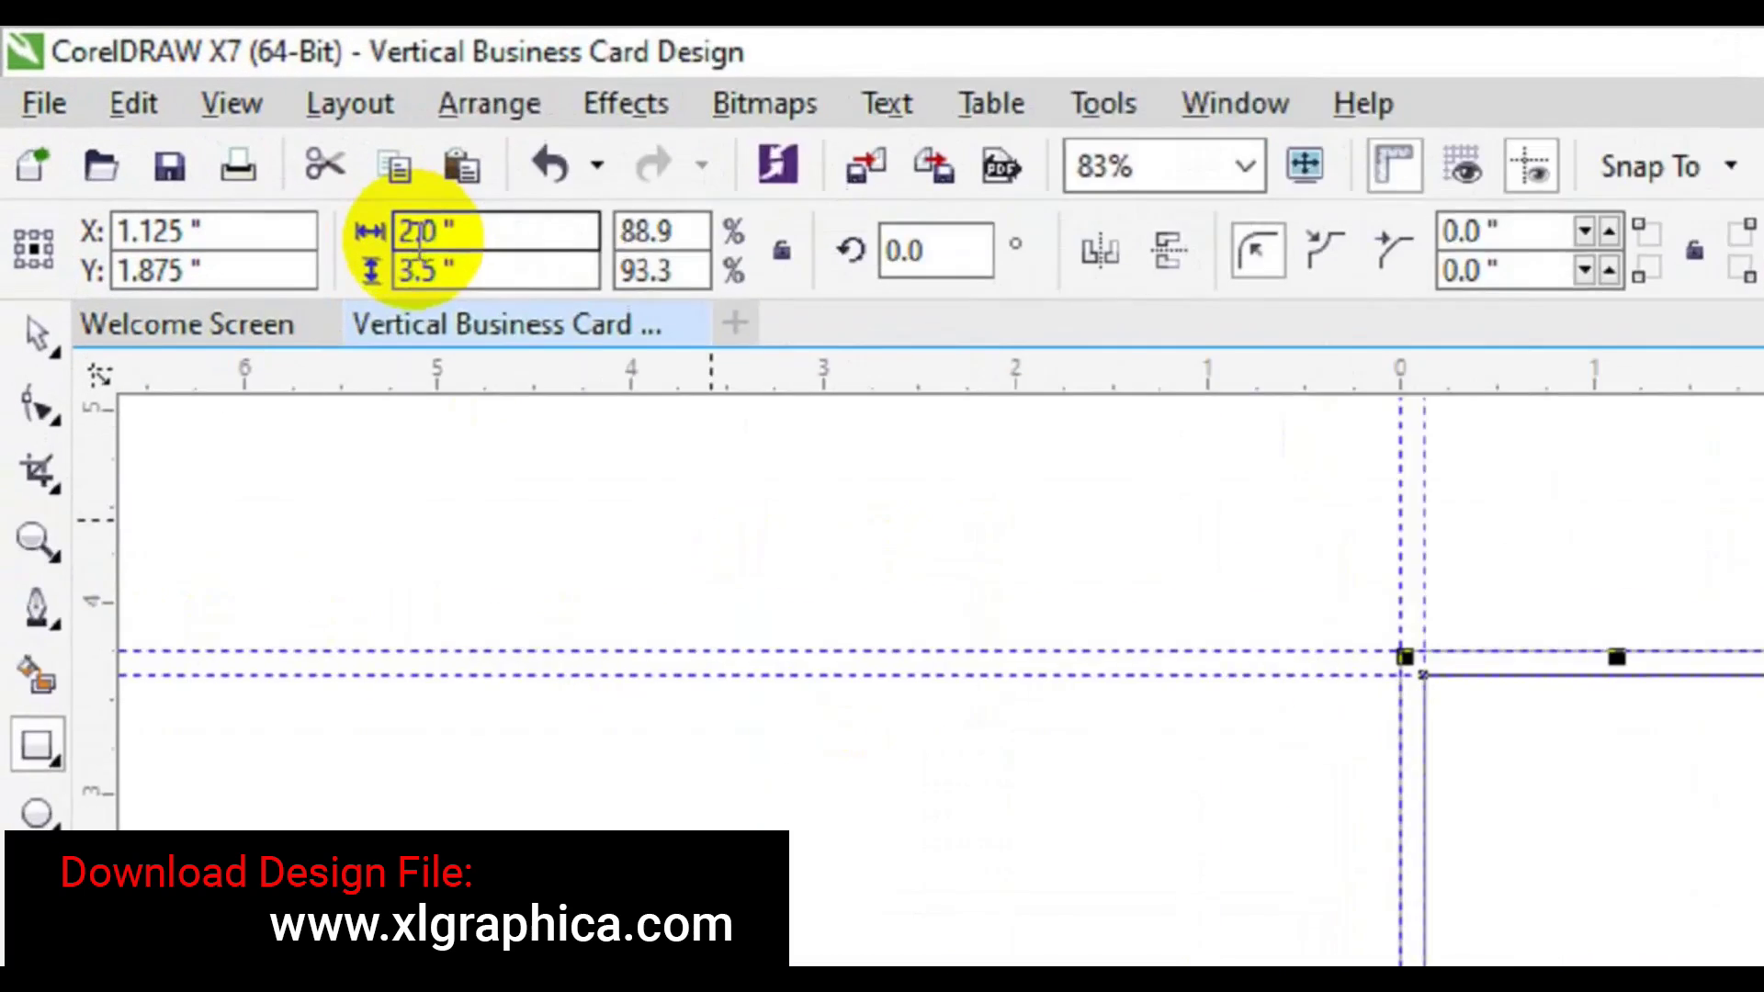
{"action": "double_click", "coordinate": [418, 237]}
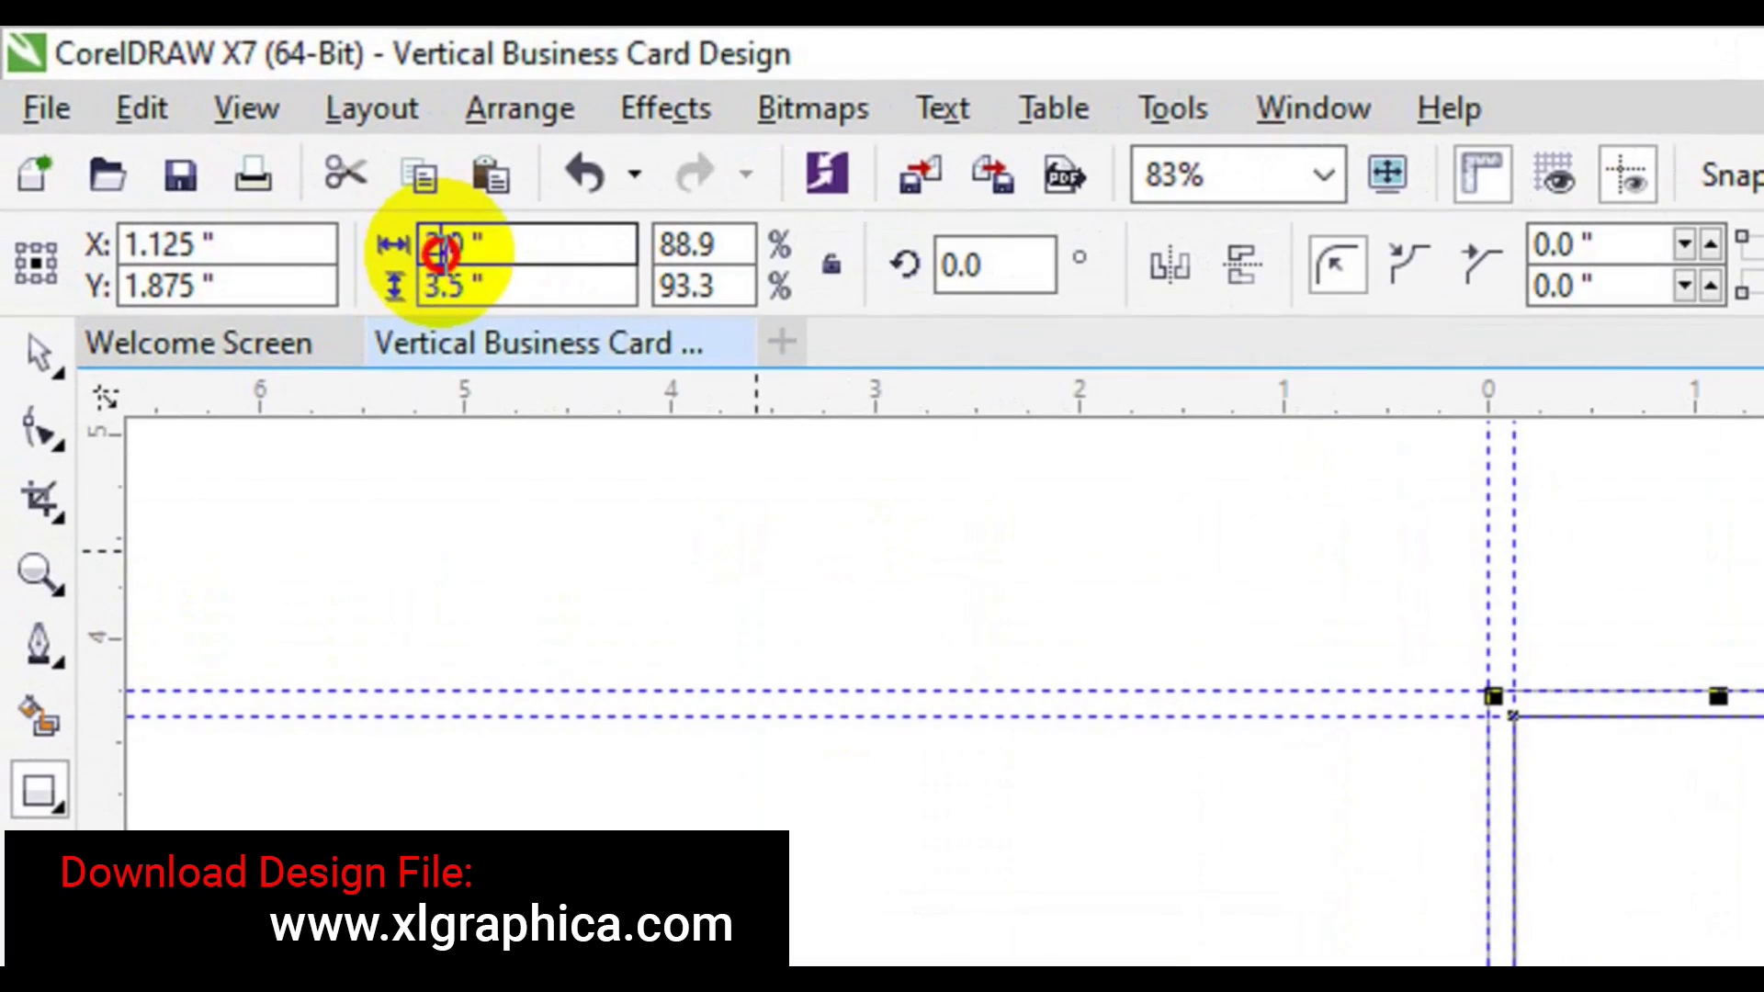
{"action": "type", "text": "1.75"}
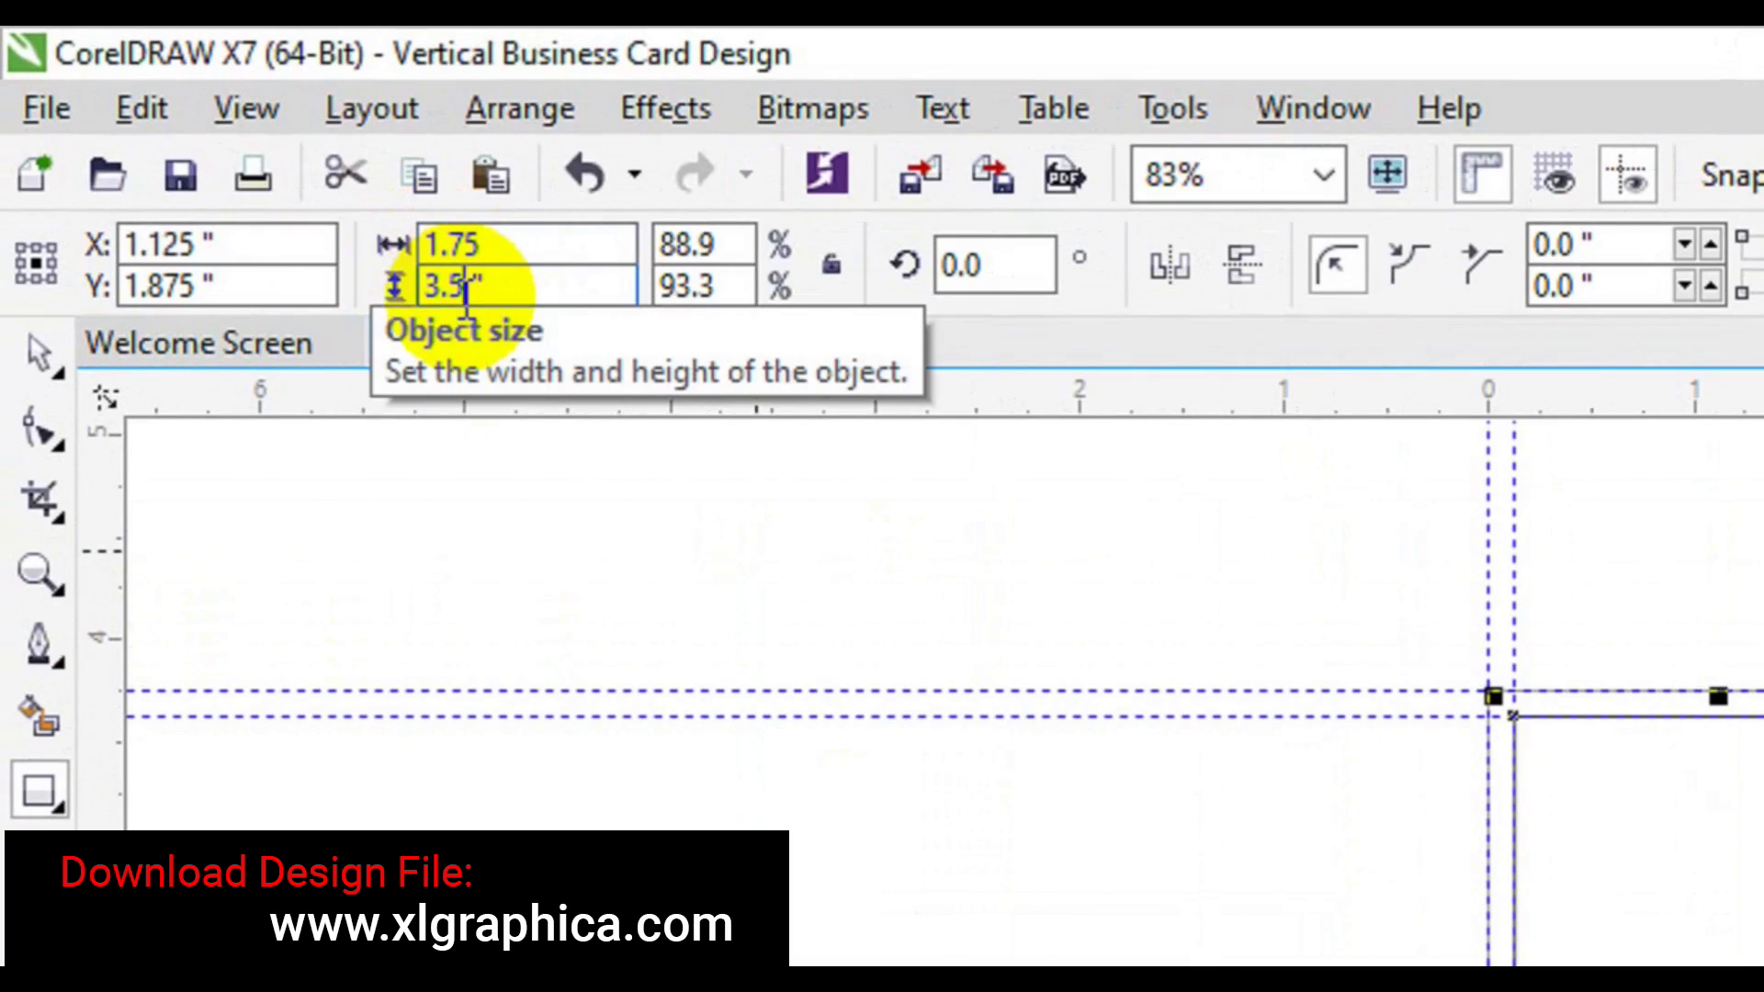
{"action": "double_click", "coordinate": [459, 287]}
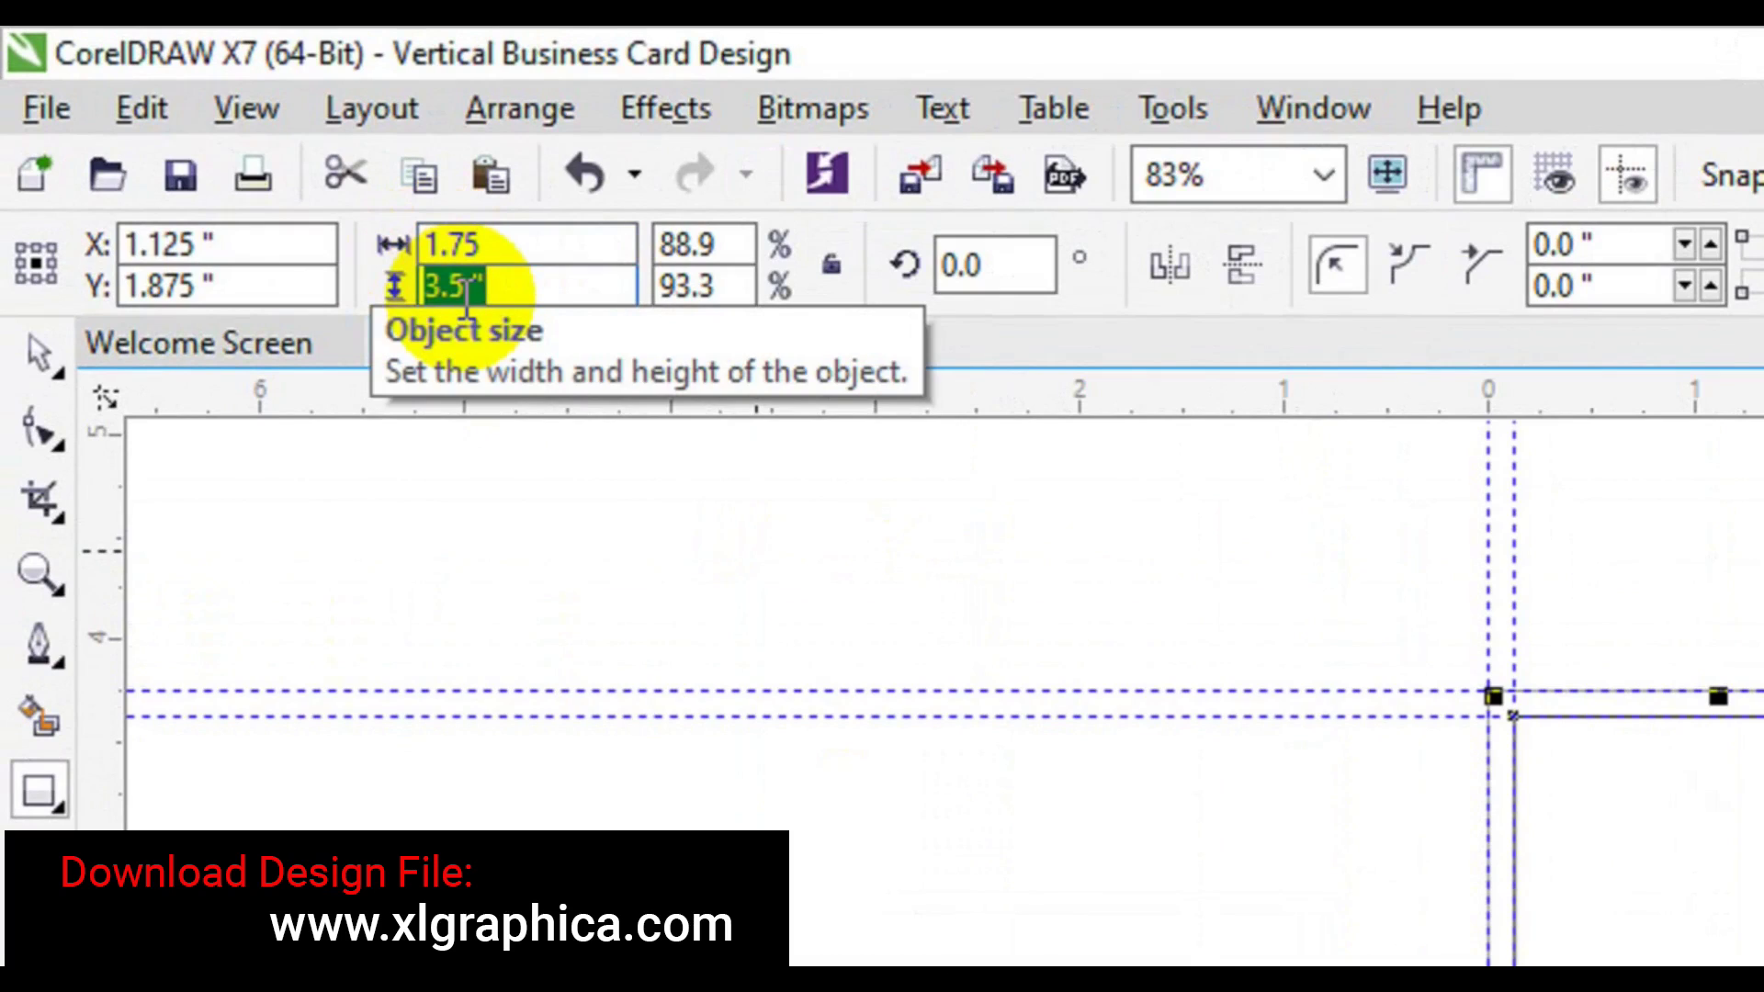
{"action": "type", "text": "3"}
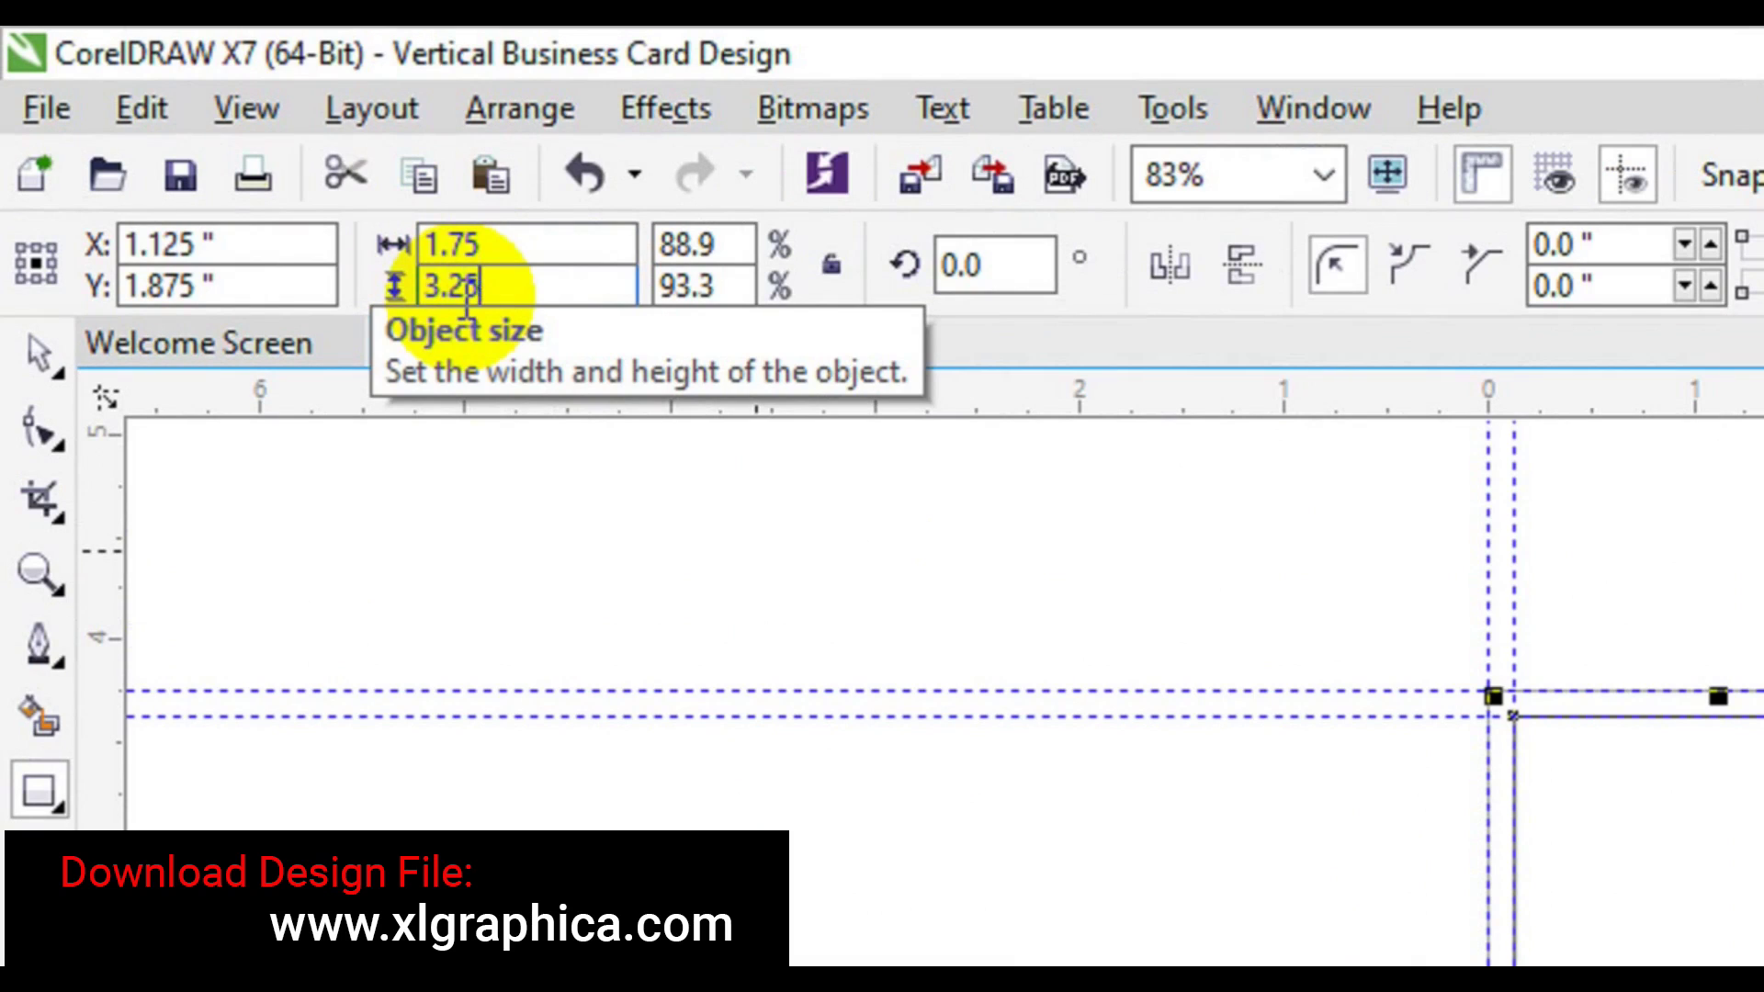
{"action": "key", "text": "Return"}
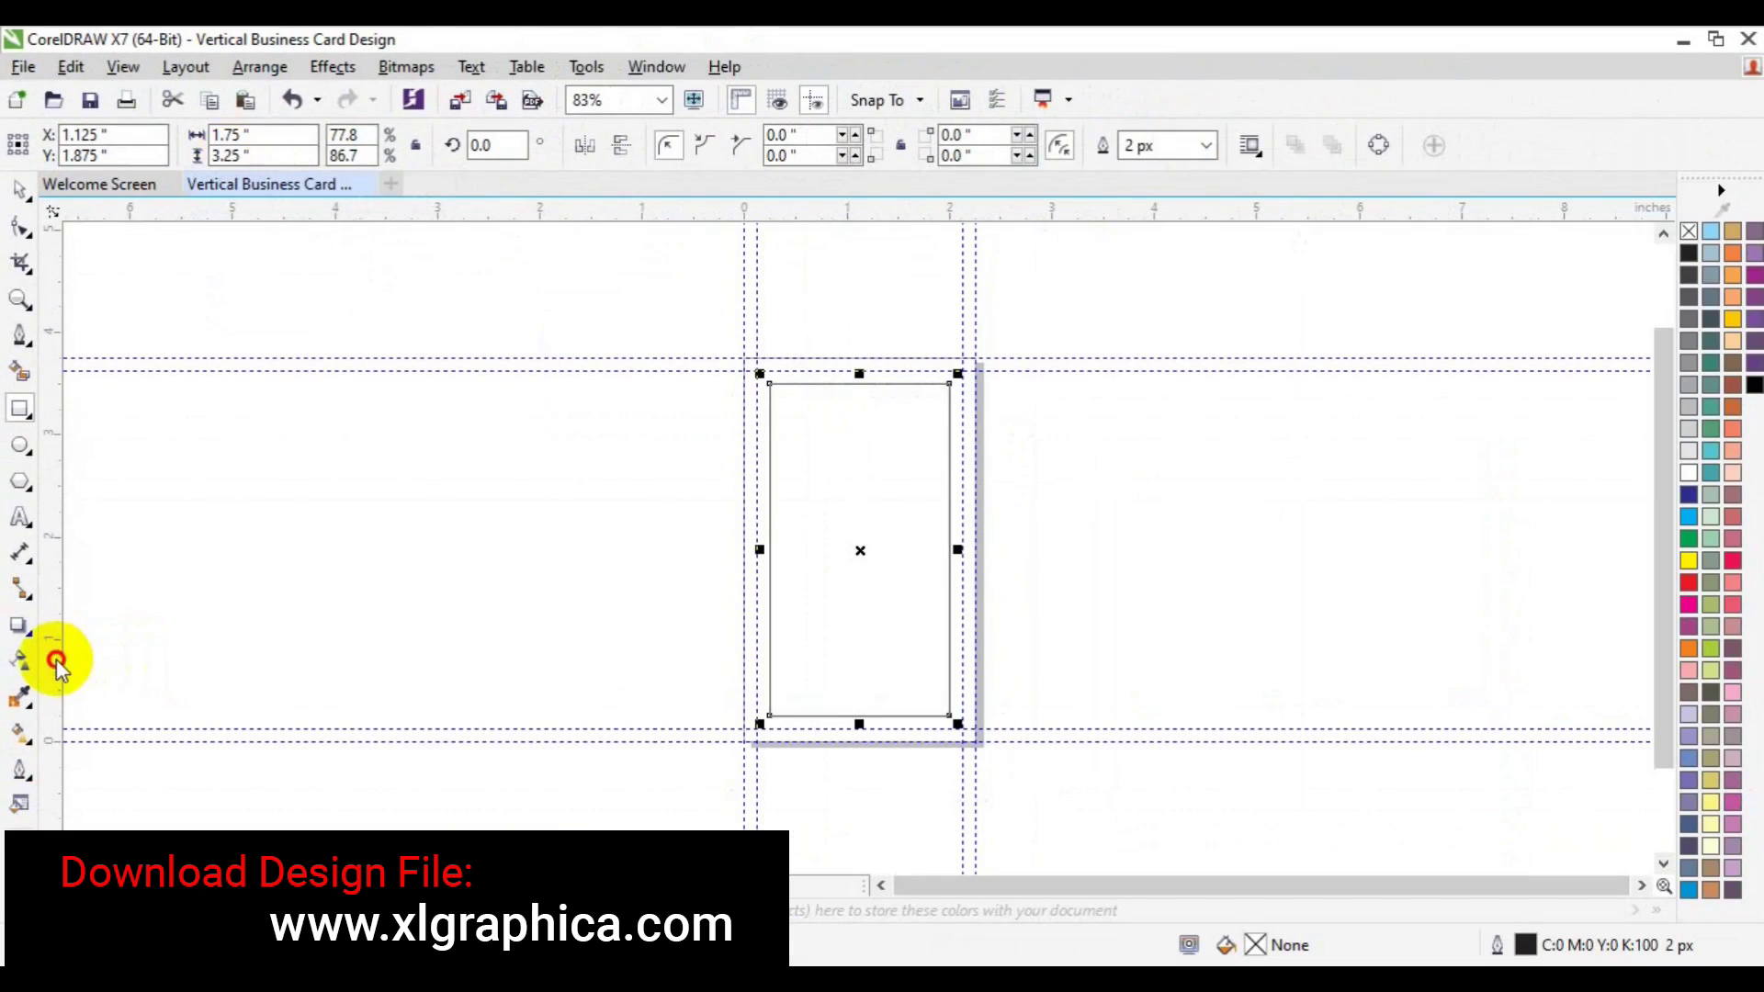
- Add guidelines at the smaller rectangle's four edges, then remove the helper rectangle
{"action": "left_click_drag", "start_coordinate": [55, 668], "coordinate": [770, 689]}
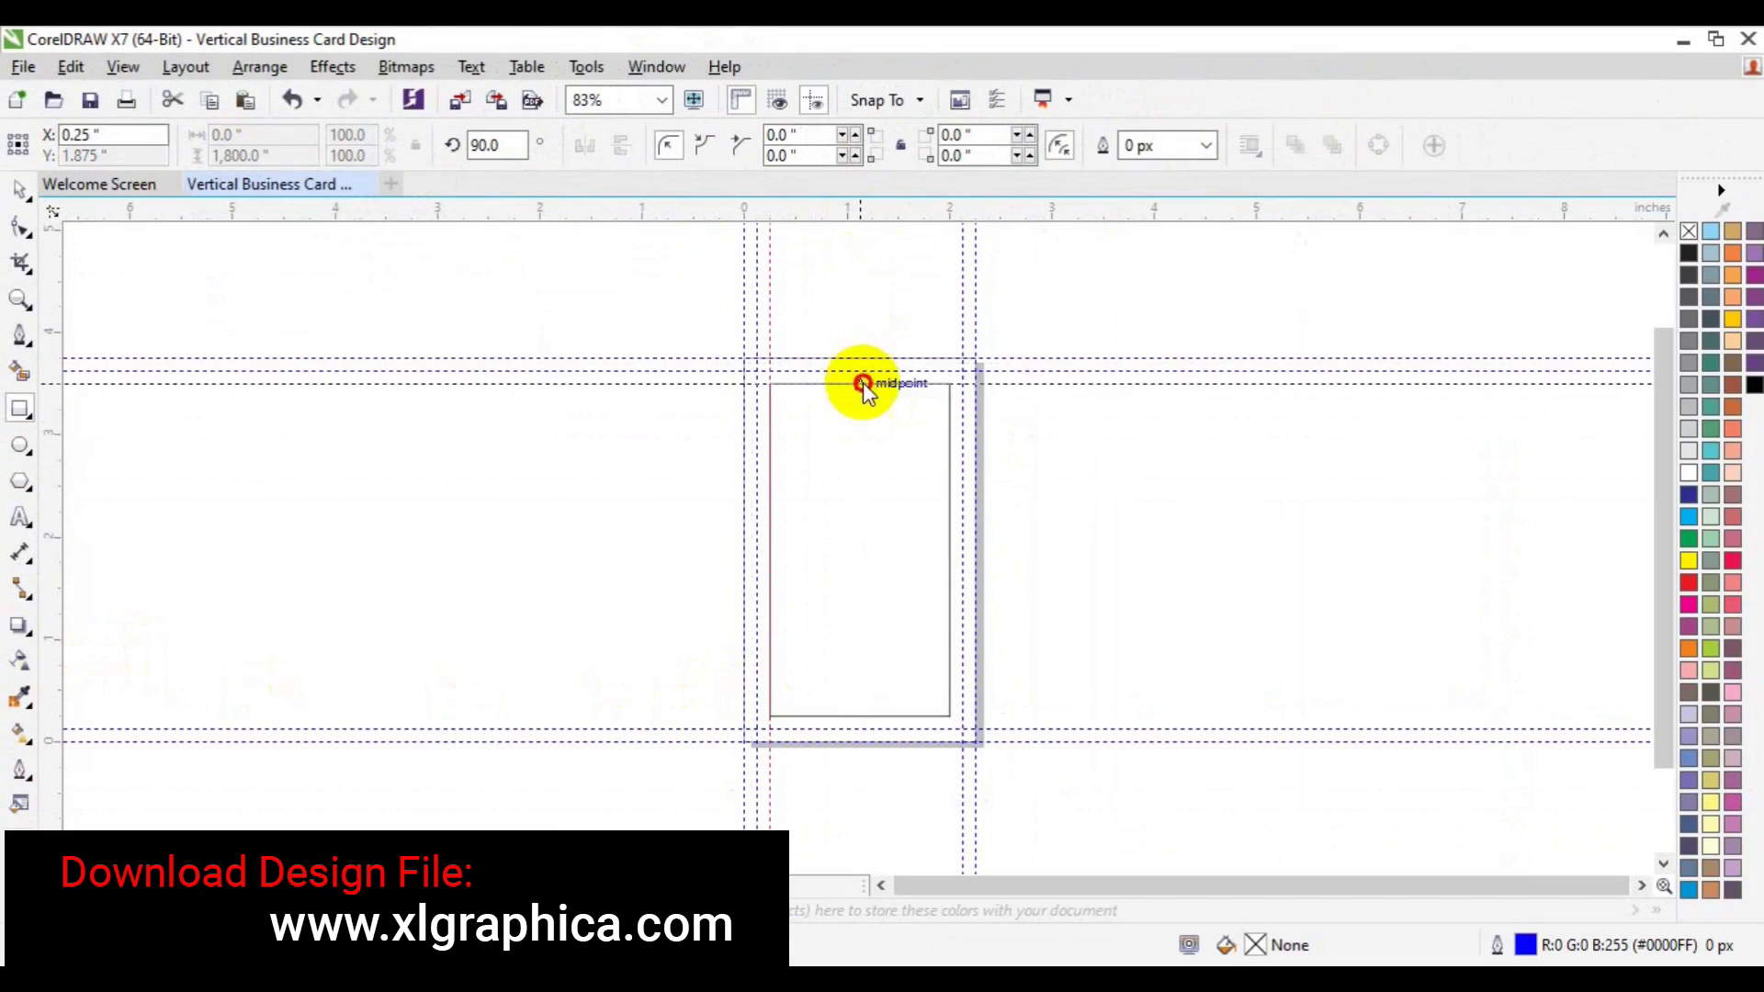
{"action": "left_click_drag", "start_coordinate": [845, 217], "coordinate": [862, 383]}
{"action": "left_click_drag", "start_coordinate": [849, 217], "coordinate": [856, 716]}
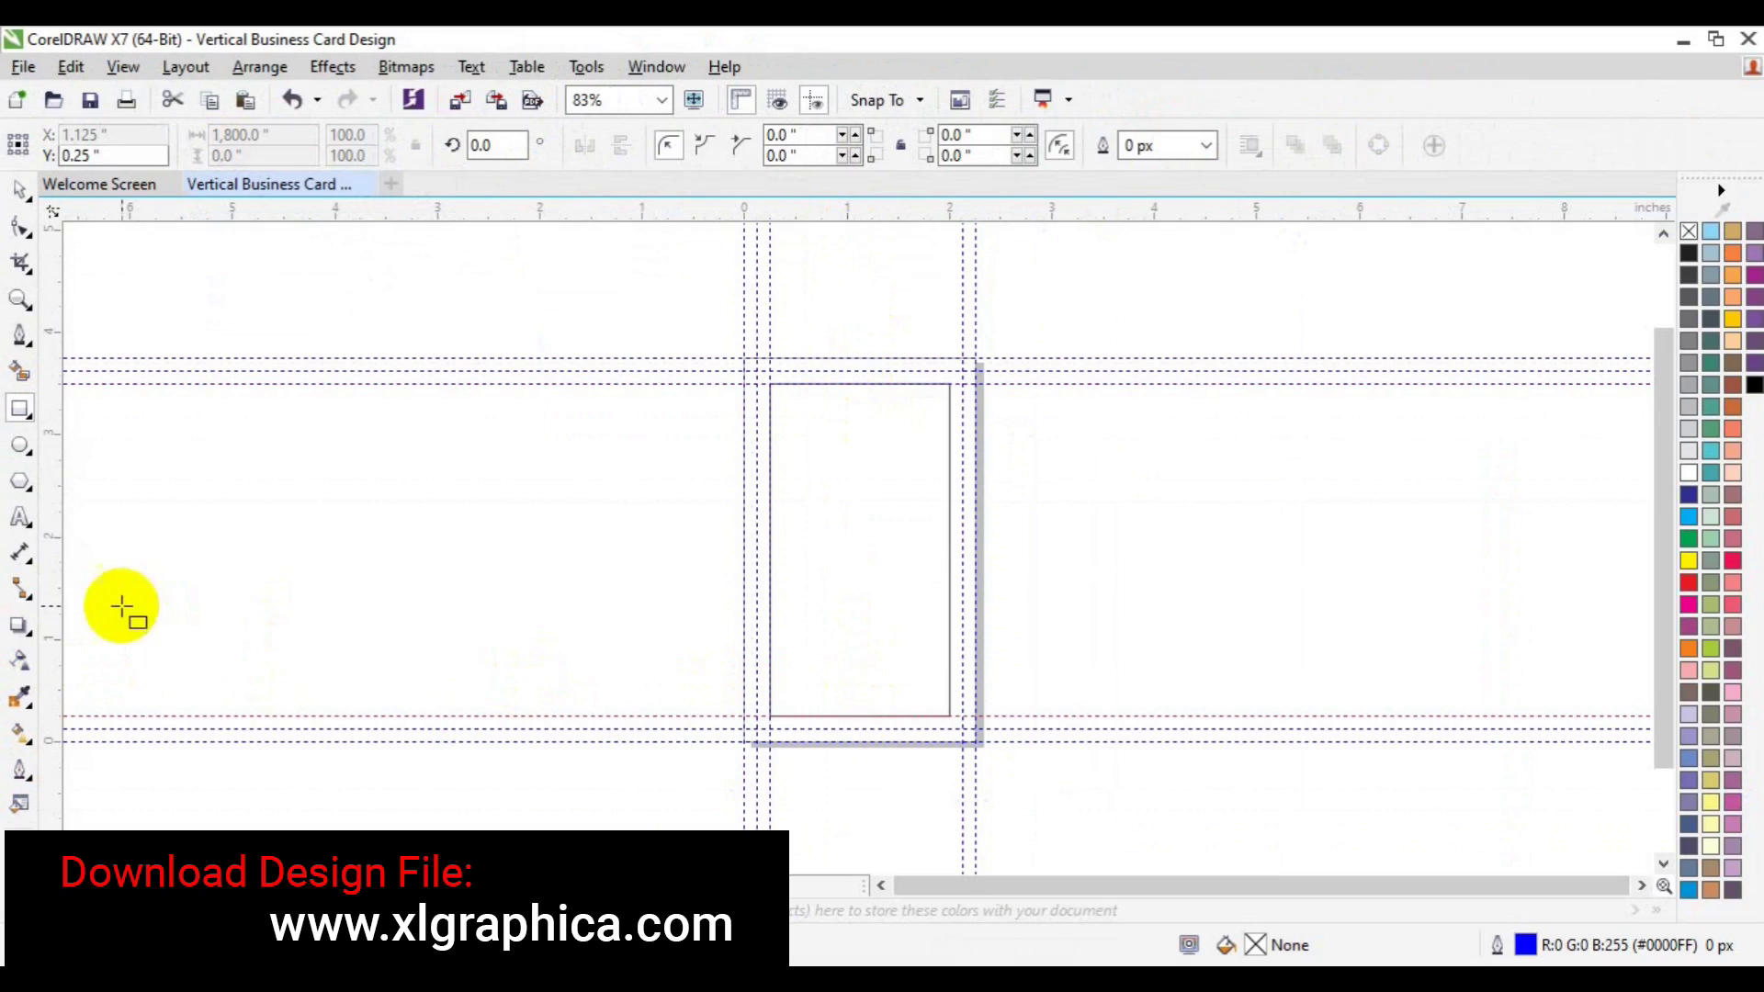
{"action": "left_click_drag", "start_coordinate": [51, 610], "coordinate": [950, 506]}
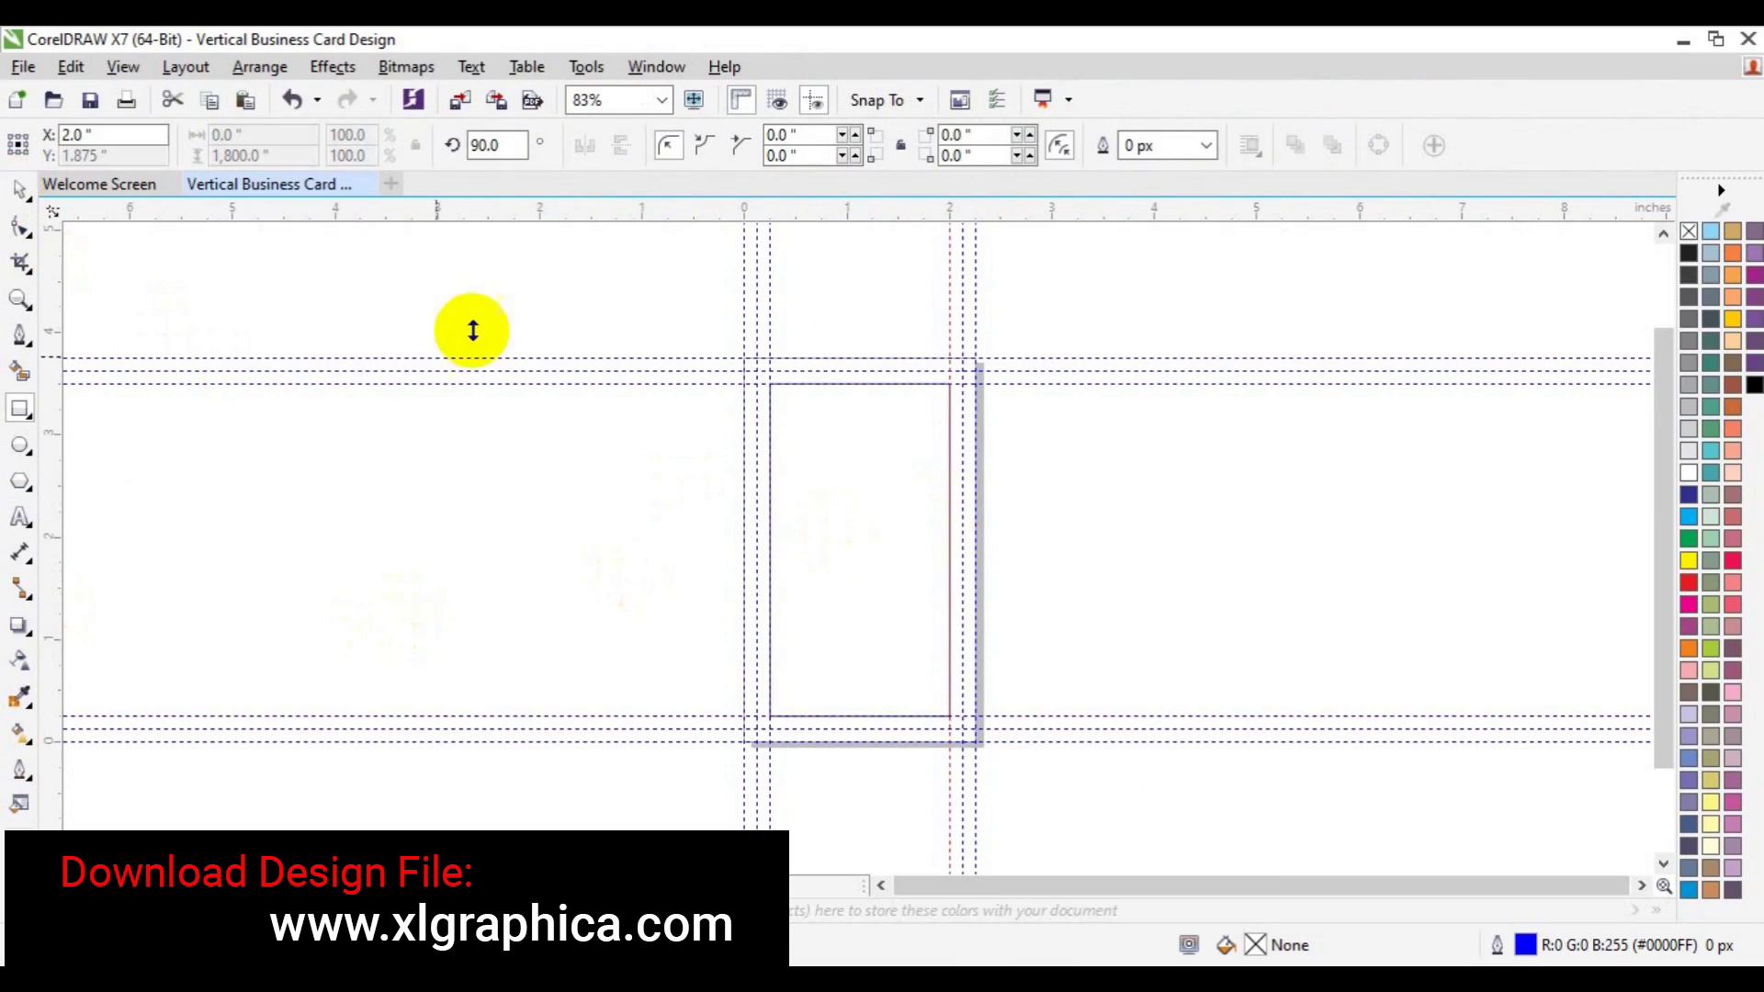
{"action": "left_click_drag", "start_coordinate": [453, 304], "coordinate": [1071, 762]}
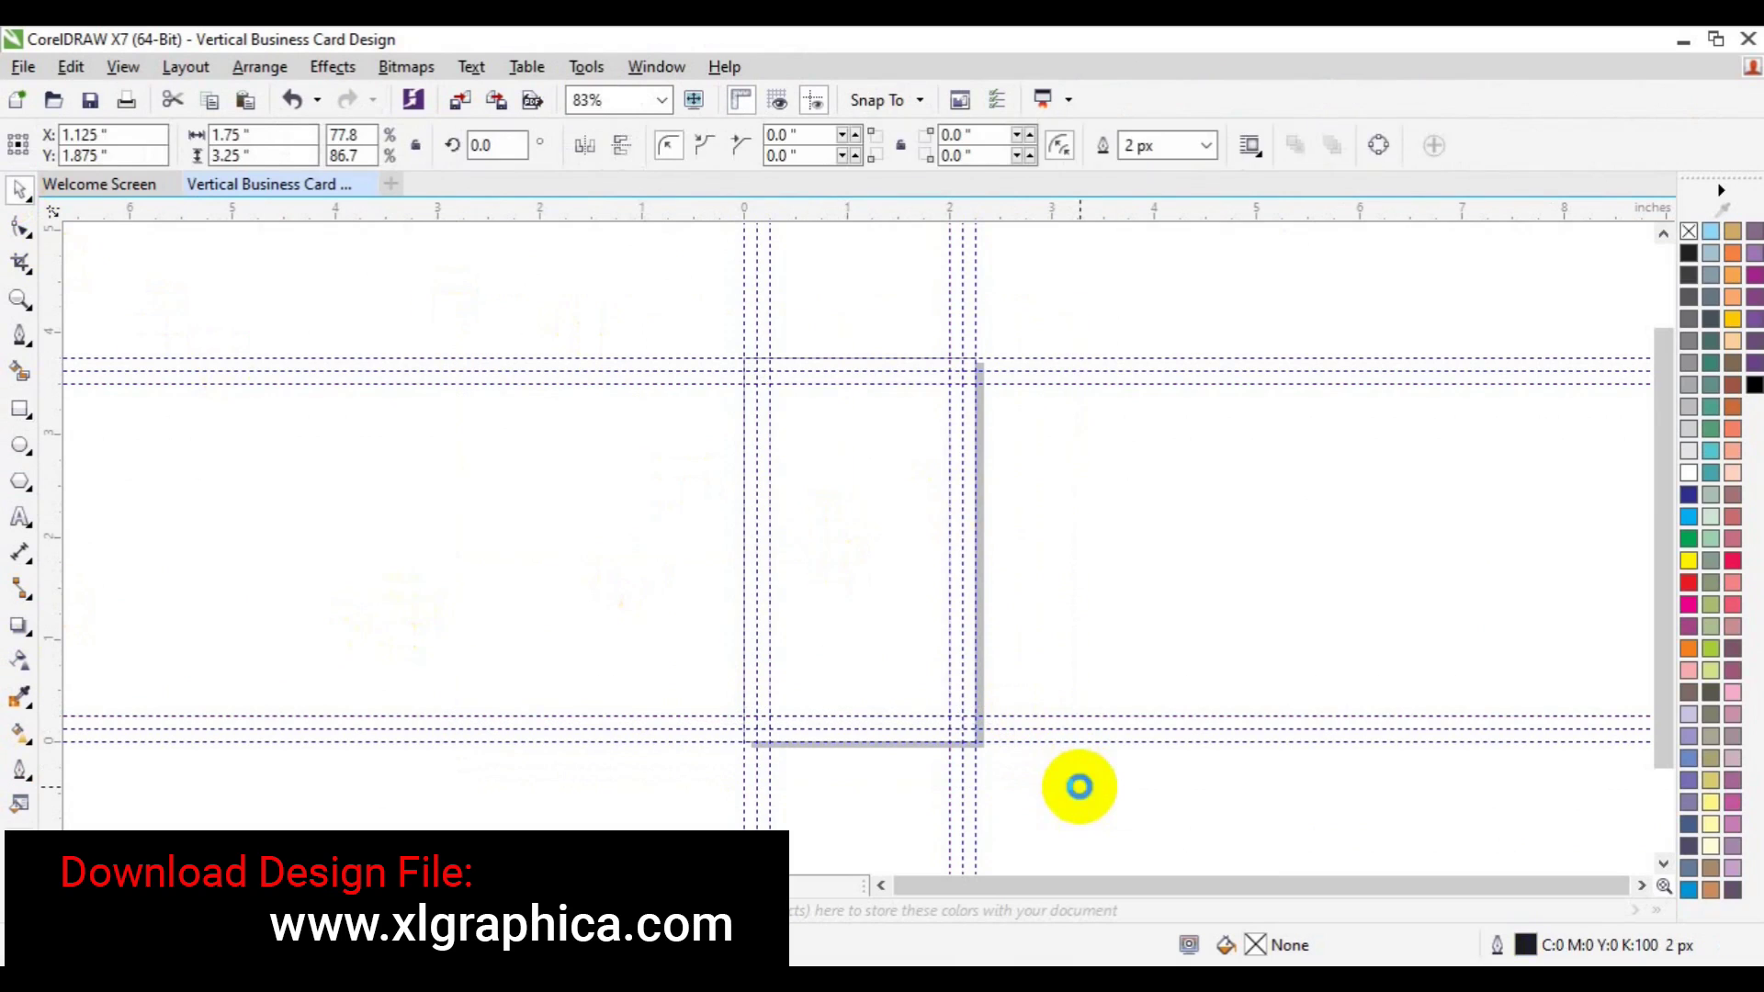
{"action": "left_click", "coordinate": [1080, 786]}
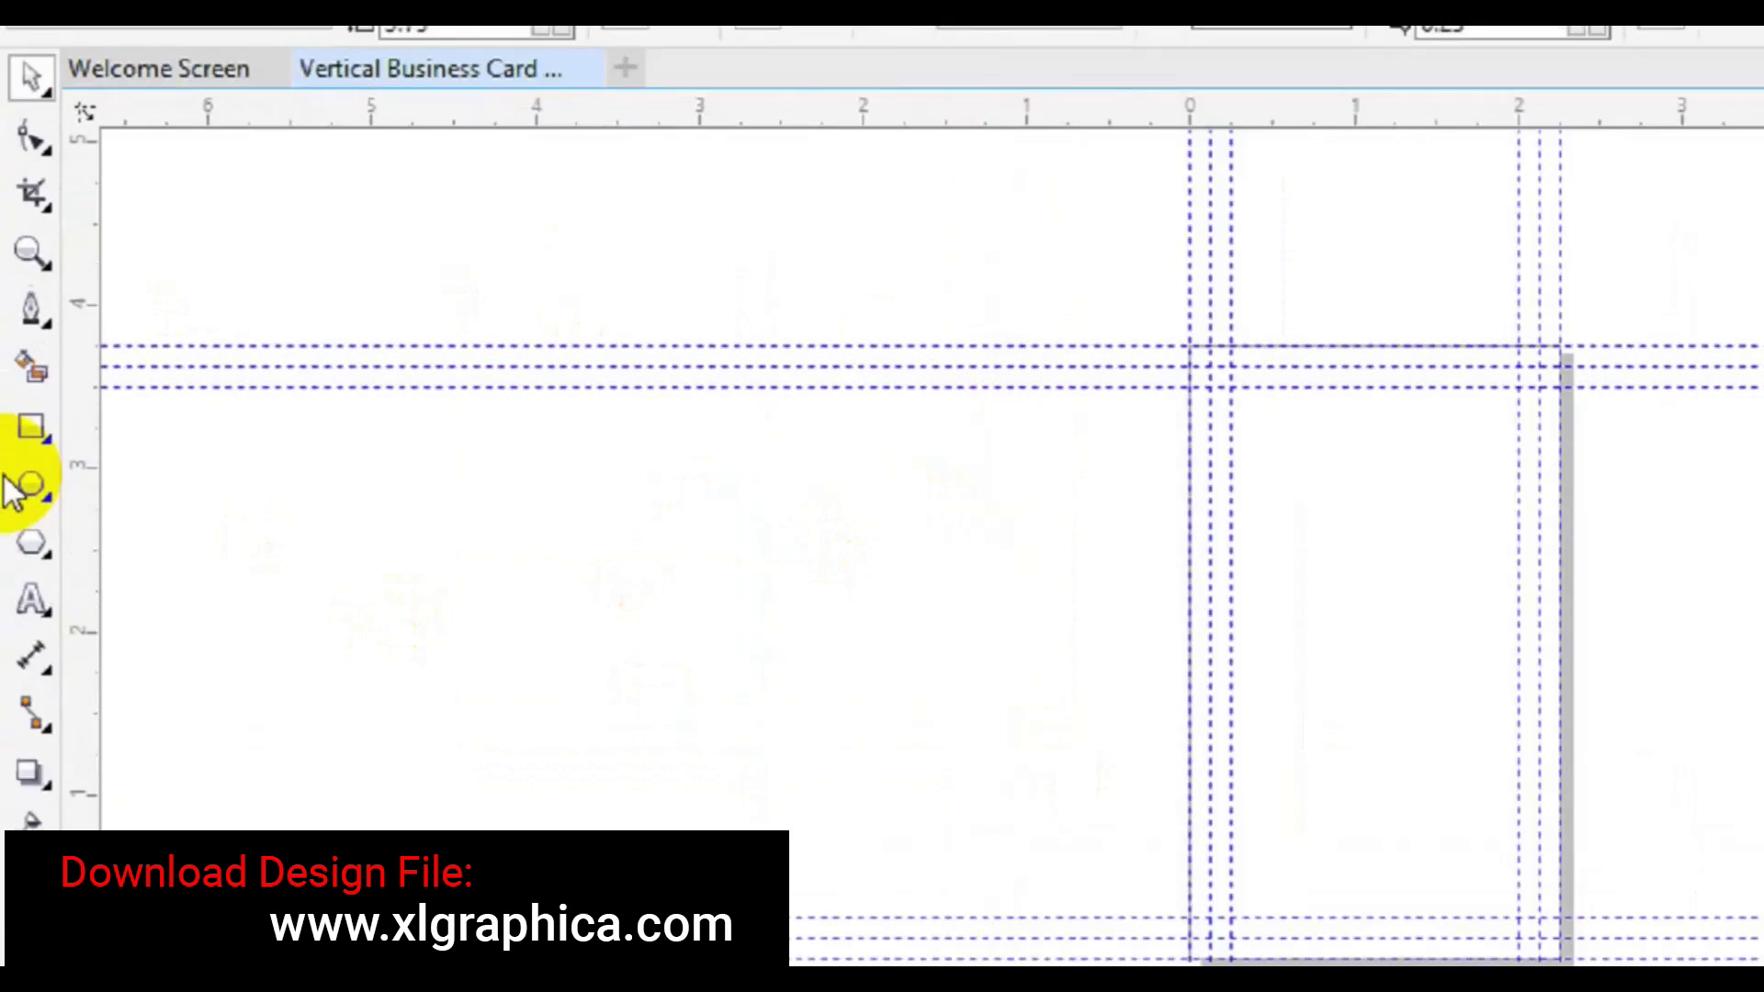
- Create a page-size rectangle and leave a half-height copy as the central band
{"action": "double_click", "coordinate": [28, 430]}
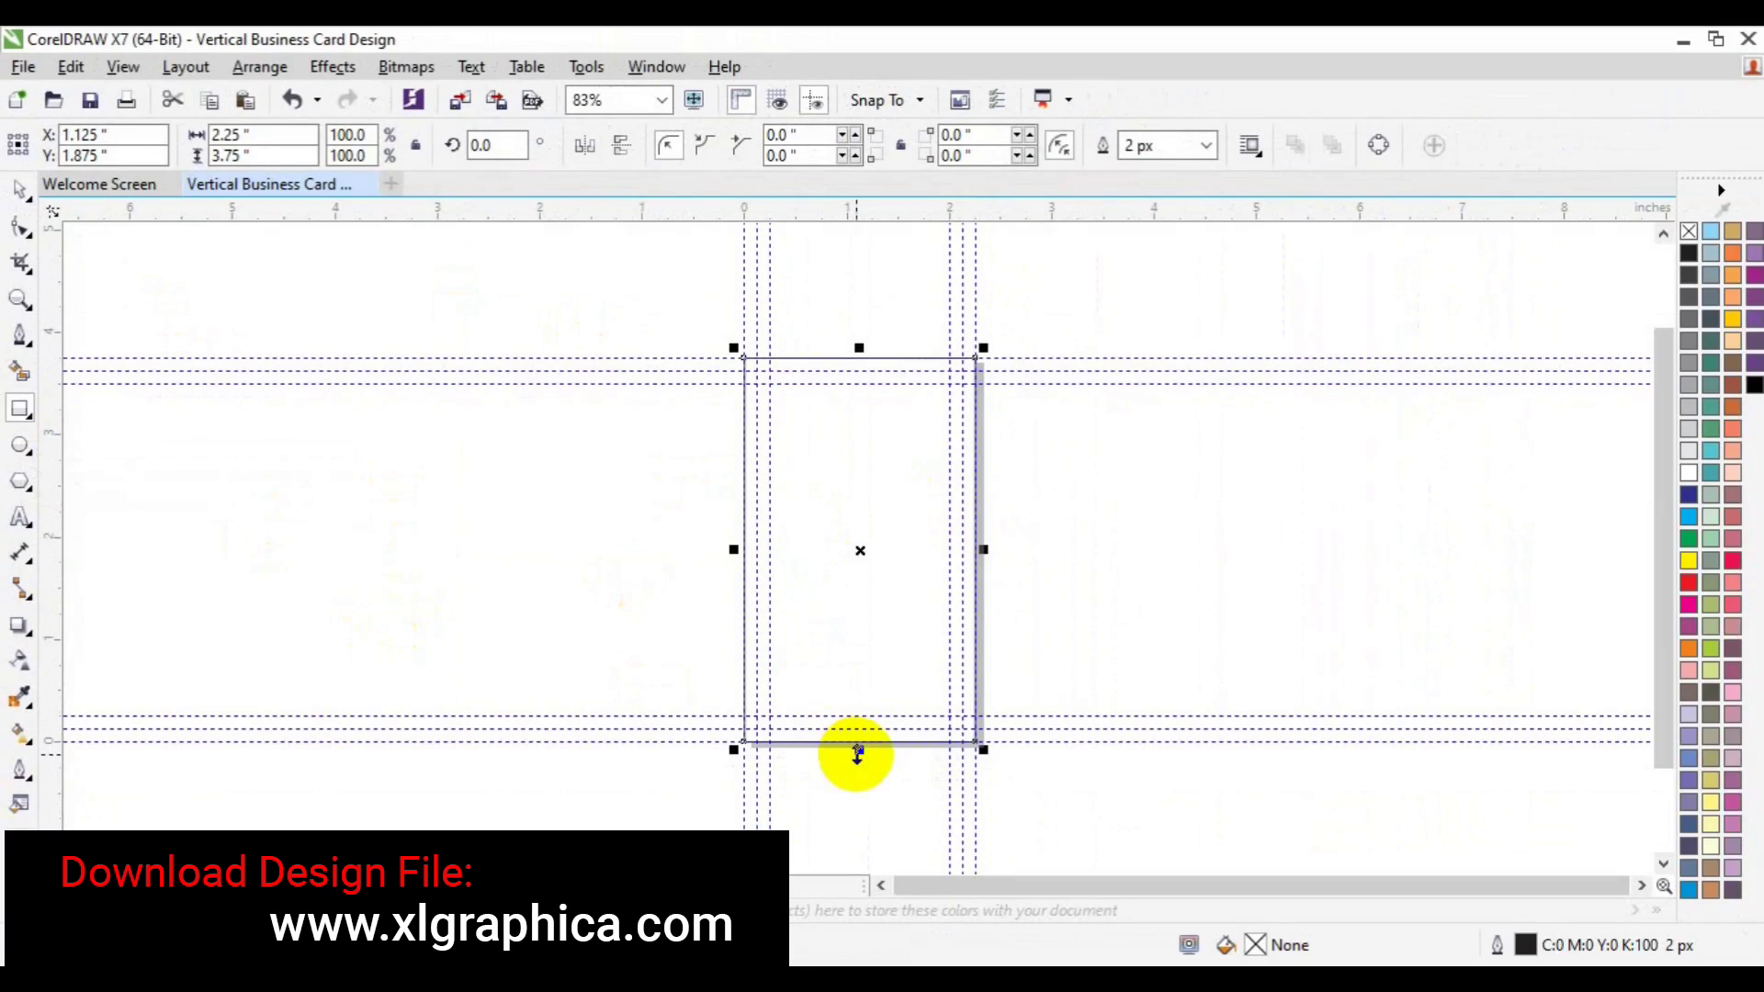
{"action": "left_click_drag", "start_coordinate": [856, 754], "coordinate": [849, 646]}
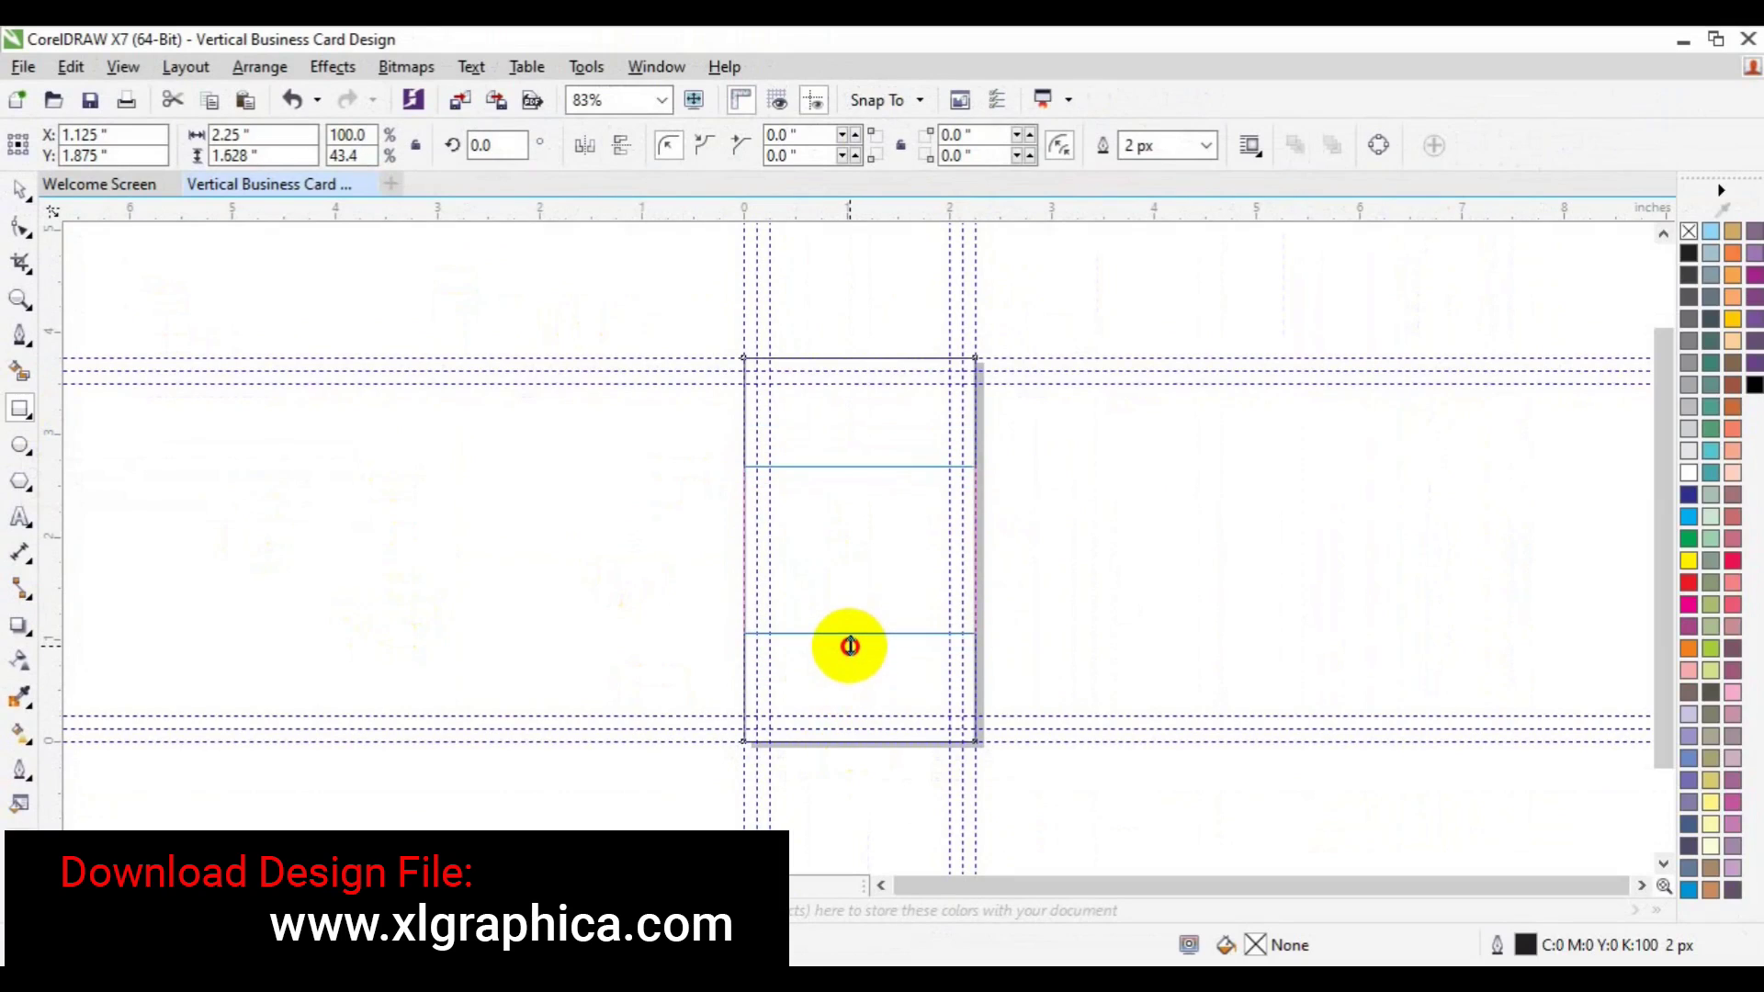
{"action": "left_click_drag", "start_coordinate": [850, 646], "coordinate": [850, 656]}
{"action": "left_click", "coordinate": [851, 680]}
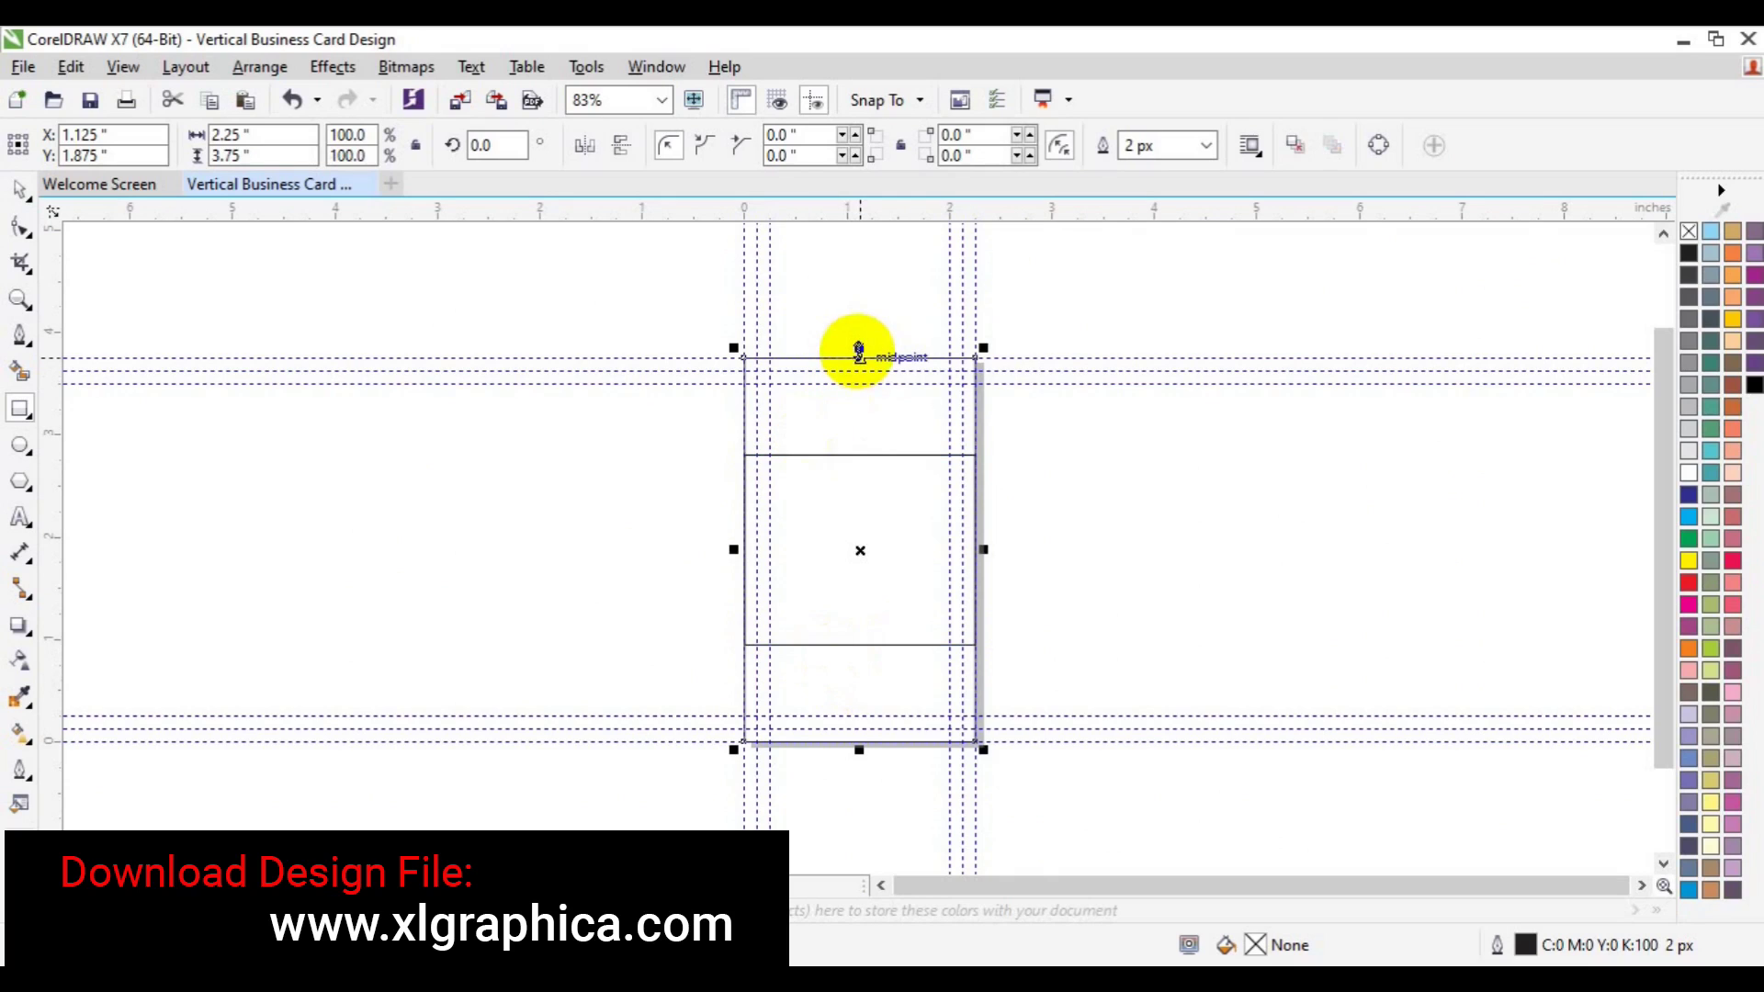
- Make a thin full-width strip copy and move it to the card's bottom edge
{"action": "left_click_drag", "start_coordinate": [857, 352], "coordinate": [853, 526]}
{"action": "right_click", "coordinate": [853, 526]}
{"action": "left_click", "coordinate": [869, 704]}
{"action": "left_click_drag", "start_coordinate": [869, 703], "coordinate": [869, 705]}
{"action": "key", "text": "space"}
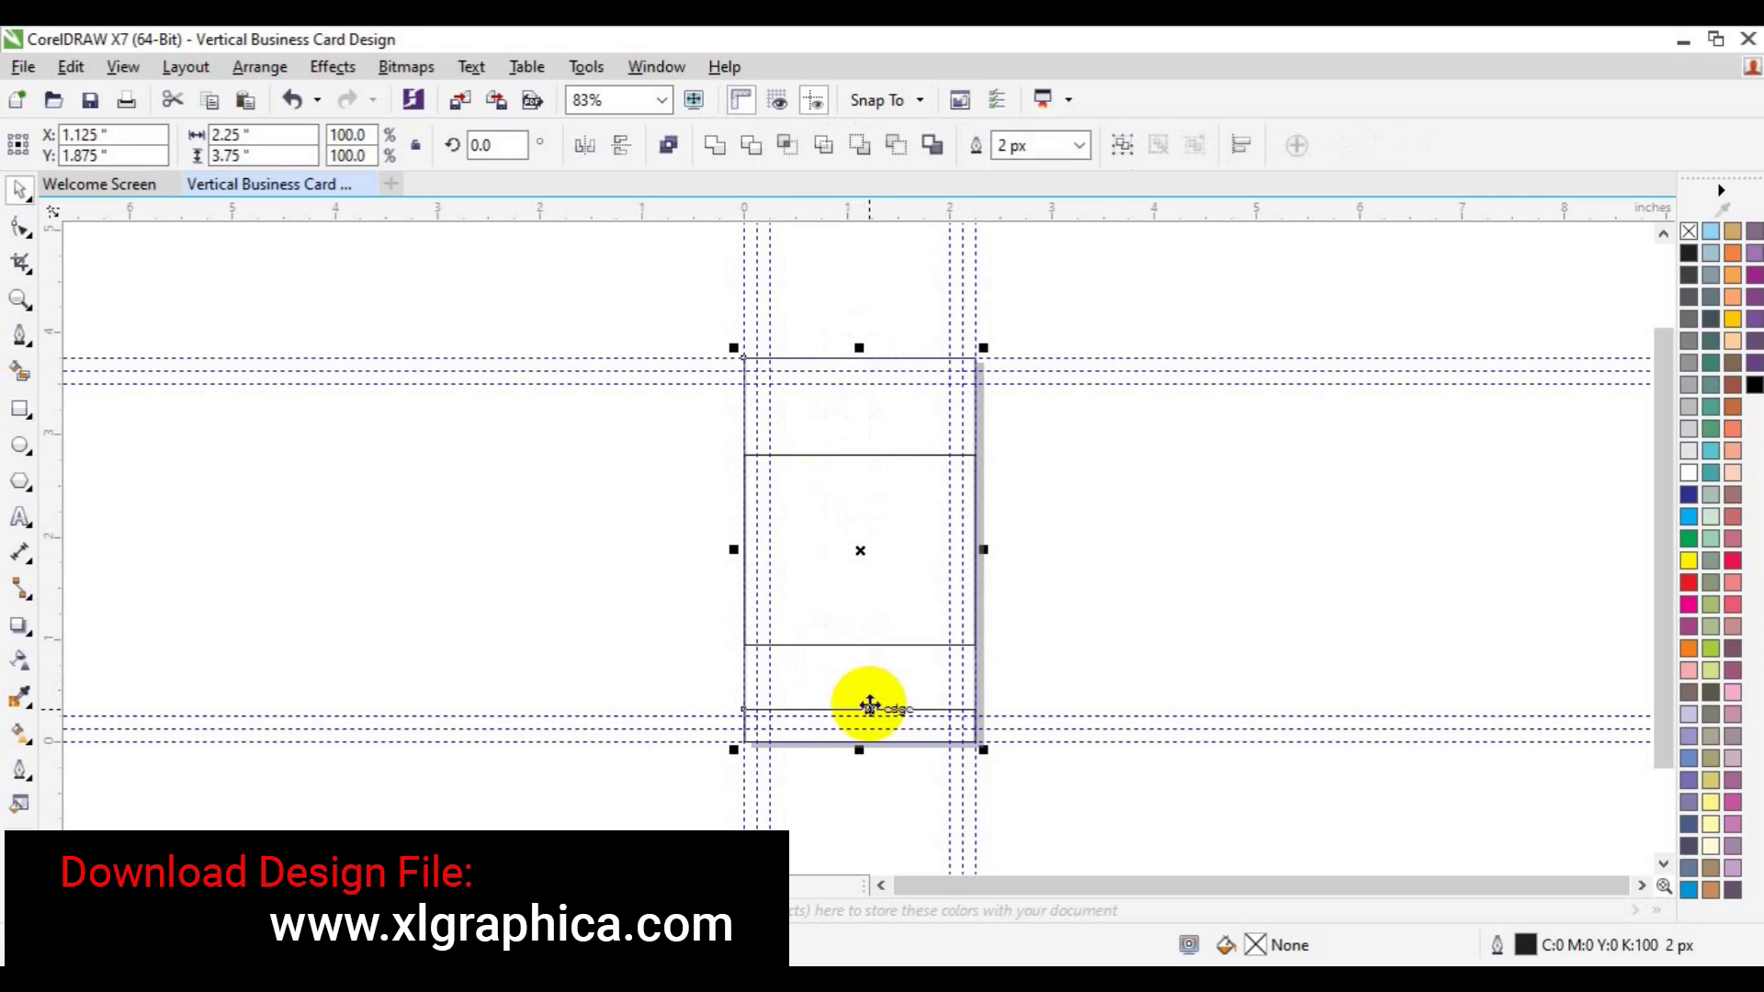
- Draw a small rectangle over the bottom strip
{"action": "left_click", "coordinate": [20, 408]}
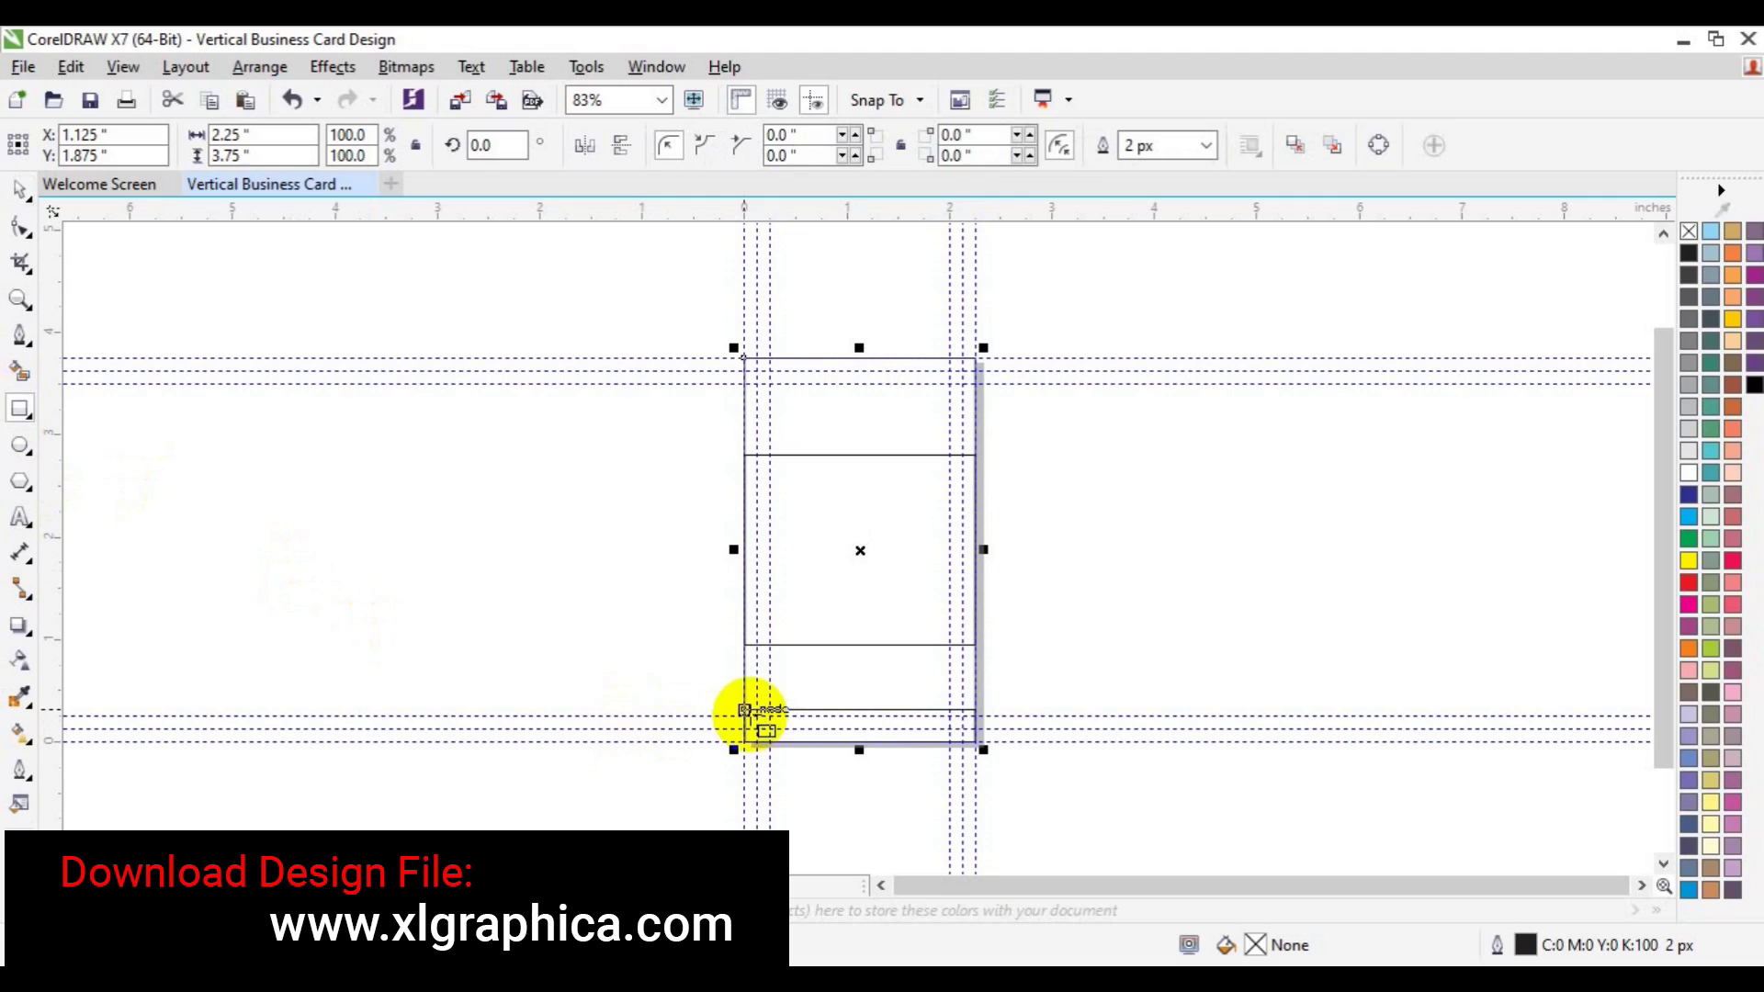
{"action": "left_click_drag", "start_coordinate": [788, 691], "coordinate": [897, 761]}
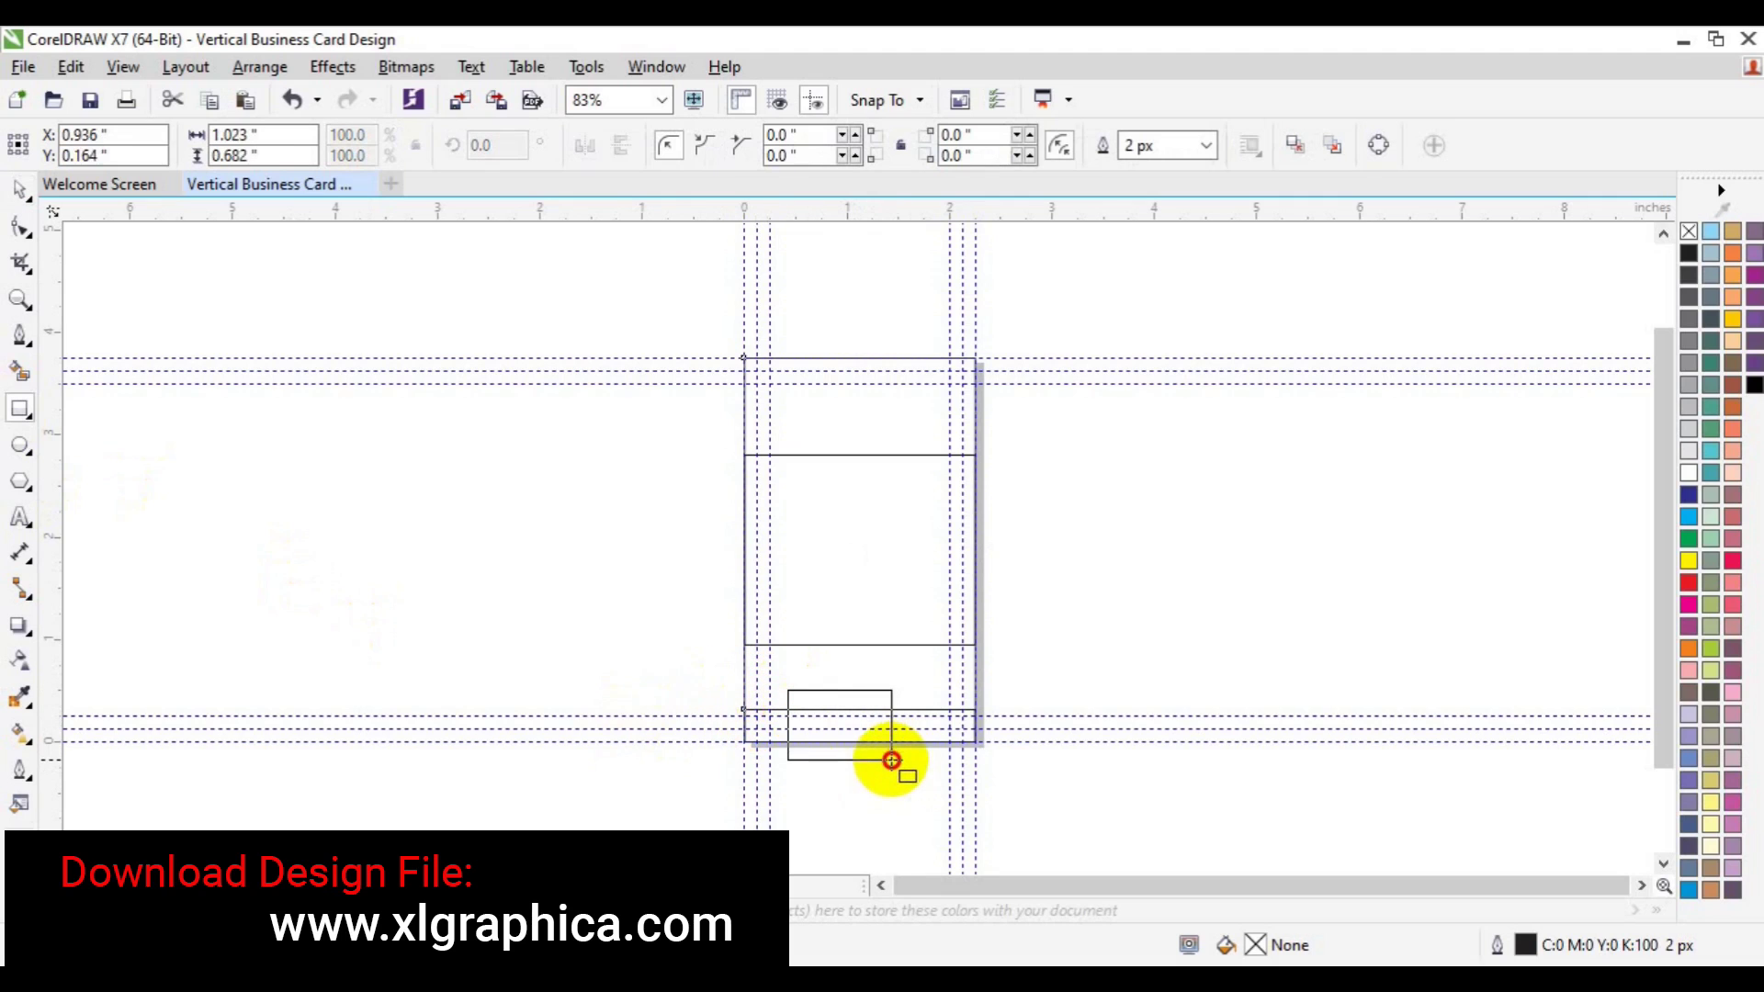
{"action": "left_click_drag", "start_coordinate": [897, 760], "coordinate": [880, 742]}
{"action": "key", "text": "space"}
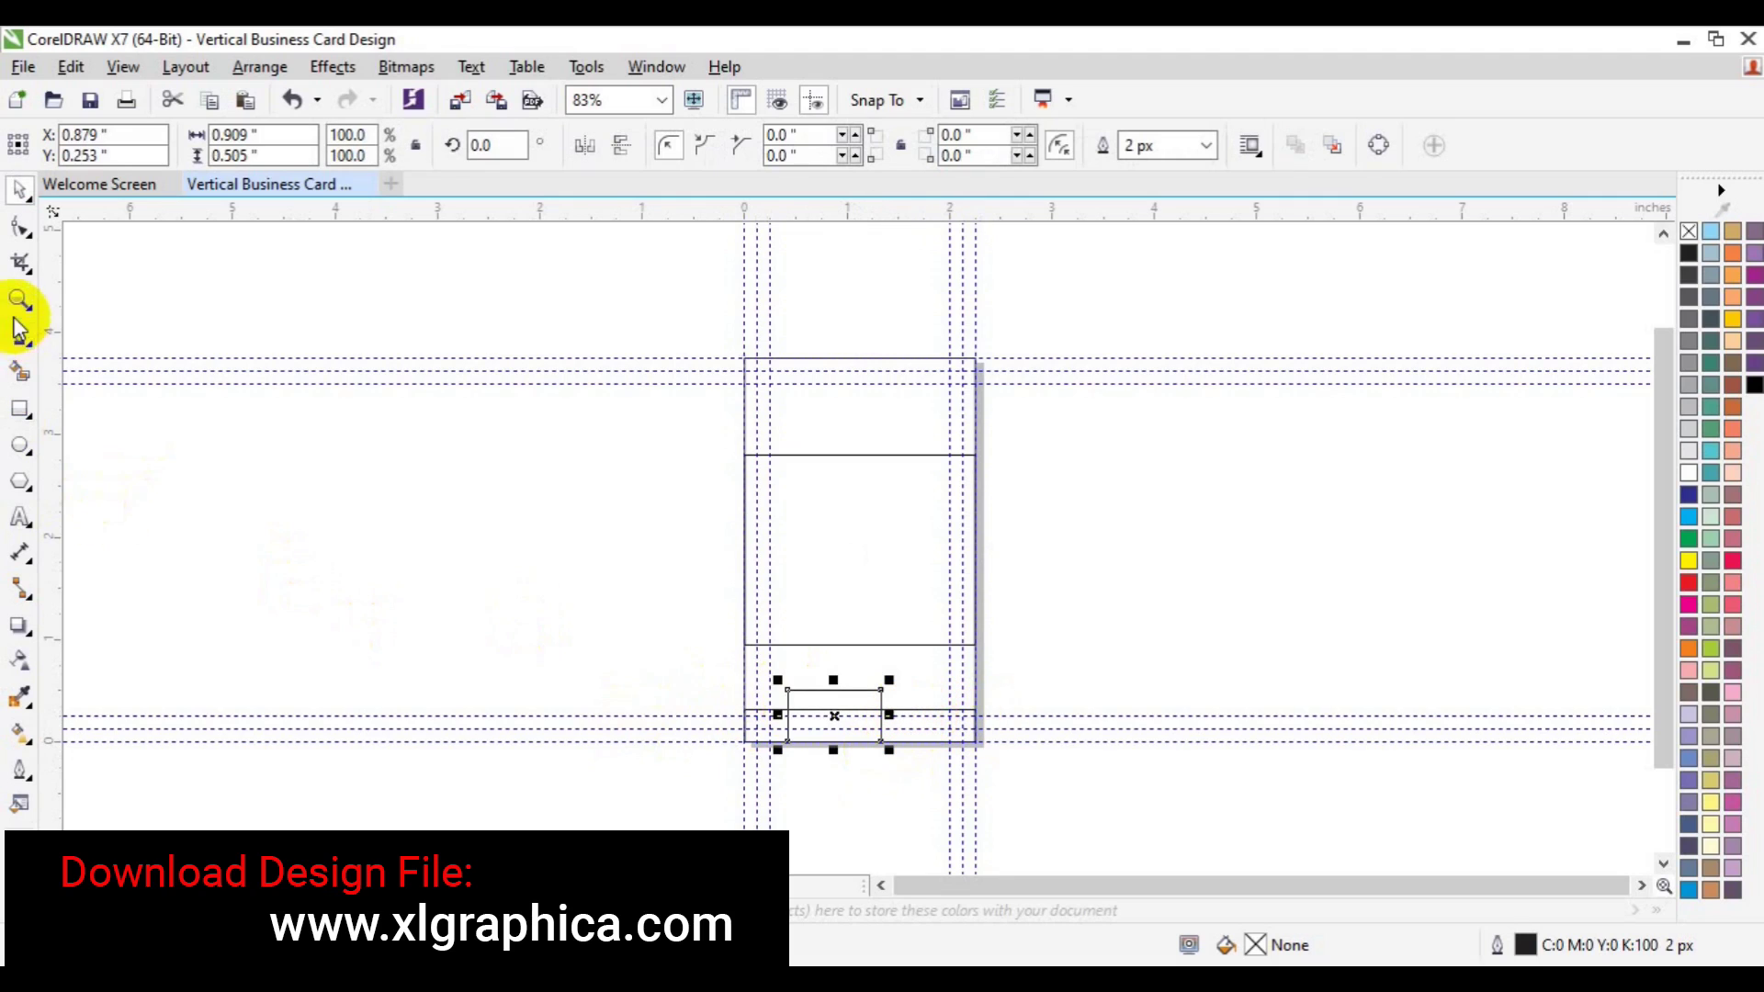
- Zoom in on the card bottom and make the bottom strip slightly shorter
{"action": "left_click", "coordinate": [19, 299]}
{"action": "left_click", "coordinate": [902, 727]}
{"action": "key", "text": "space"}
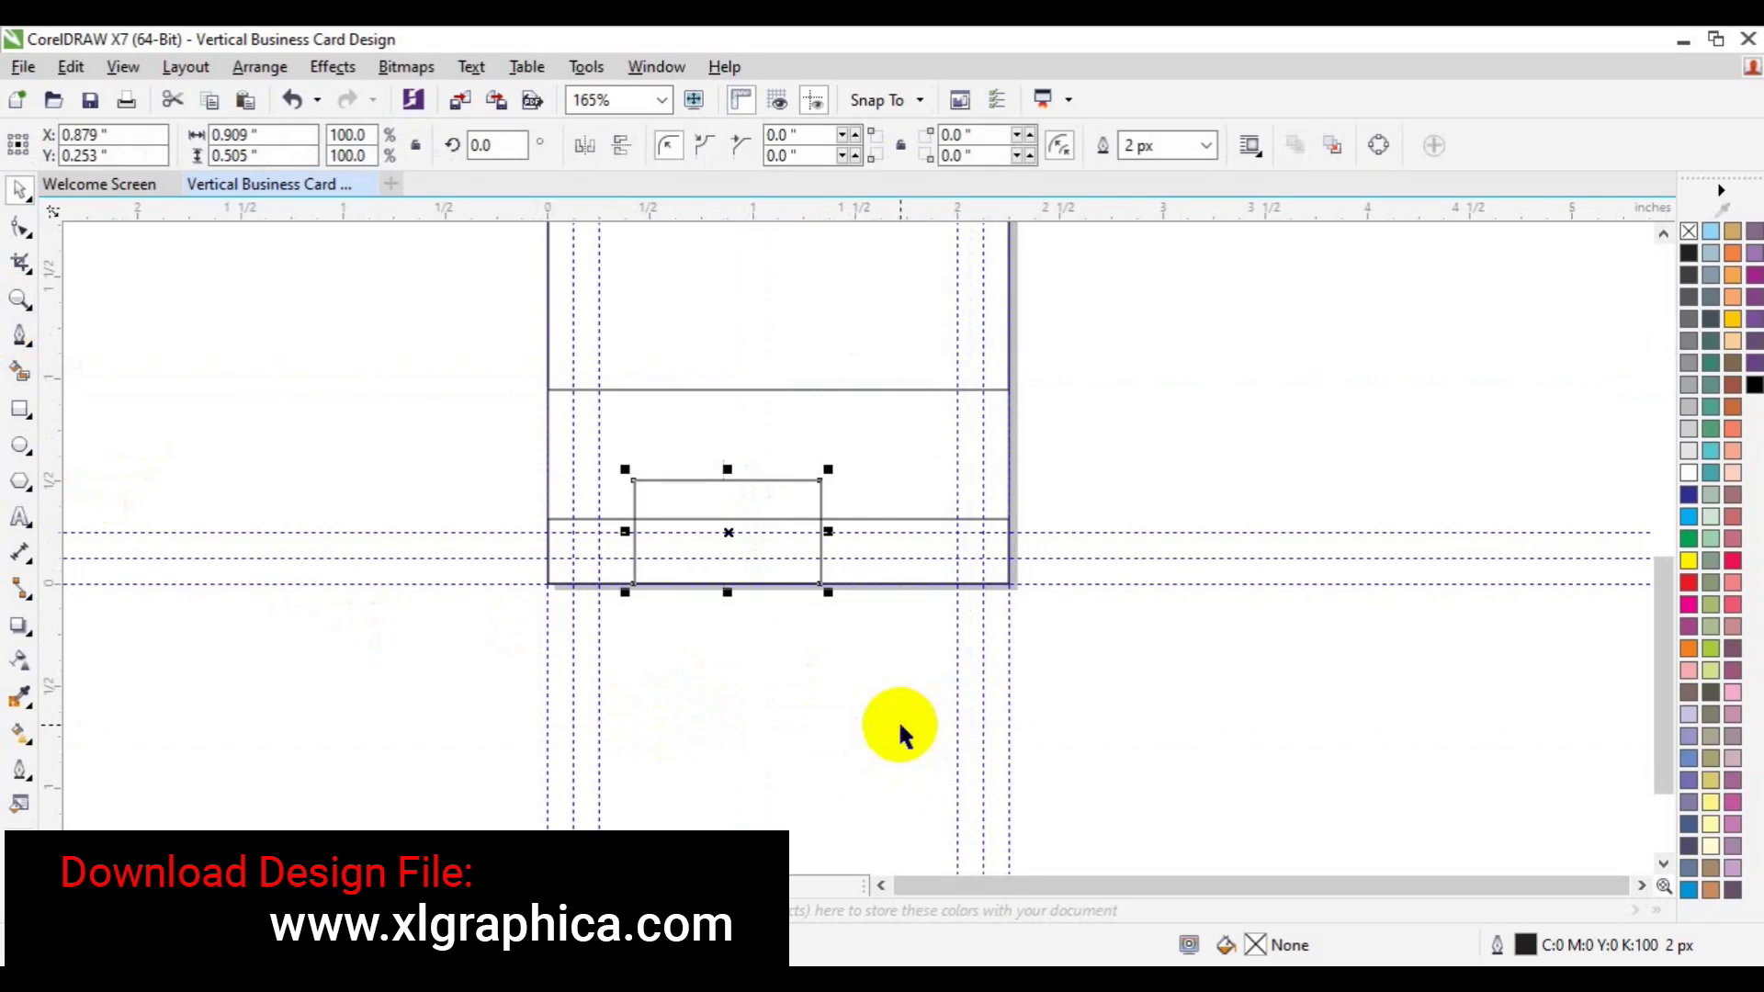
{"action": "left_click", "coordinate": [871, 519]}
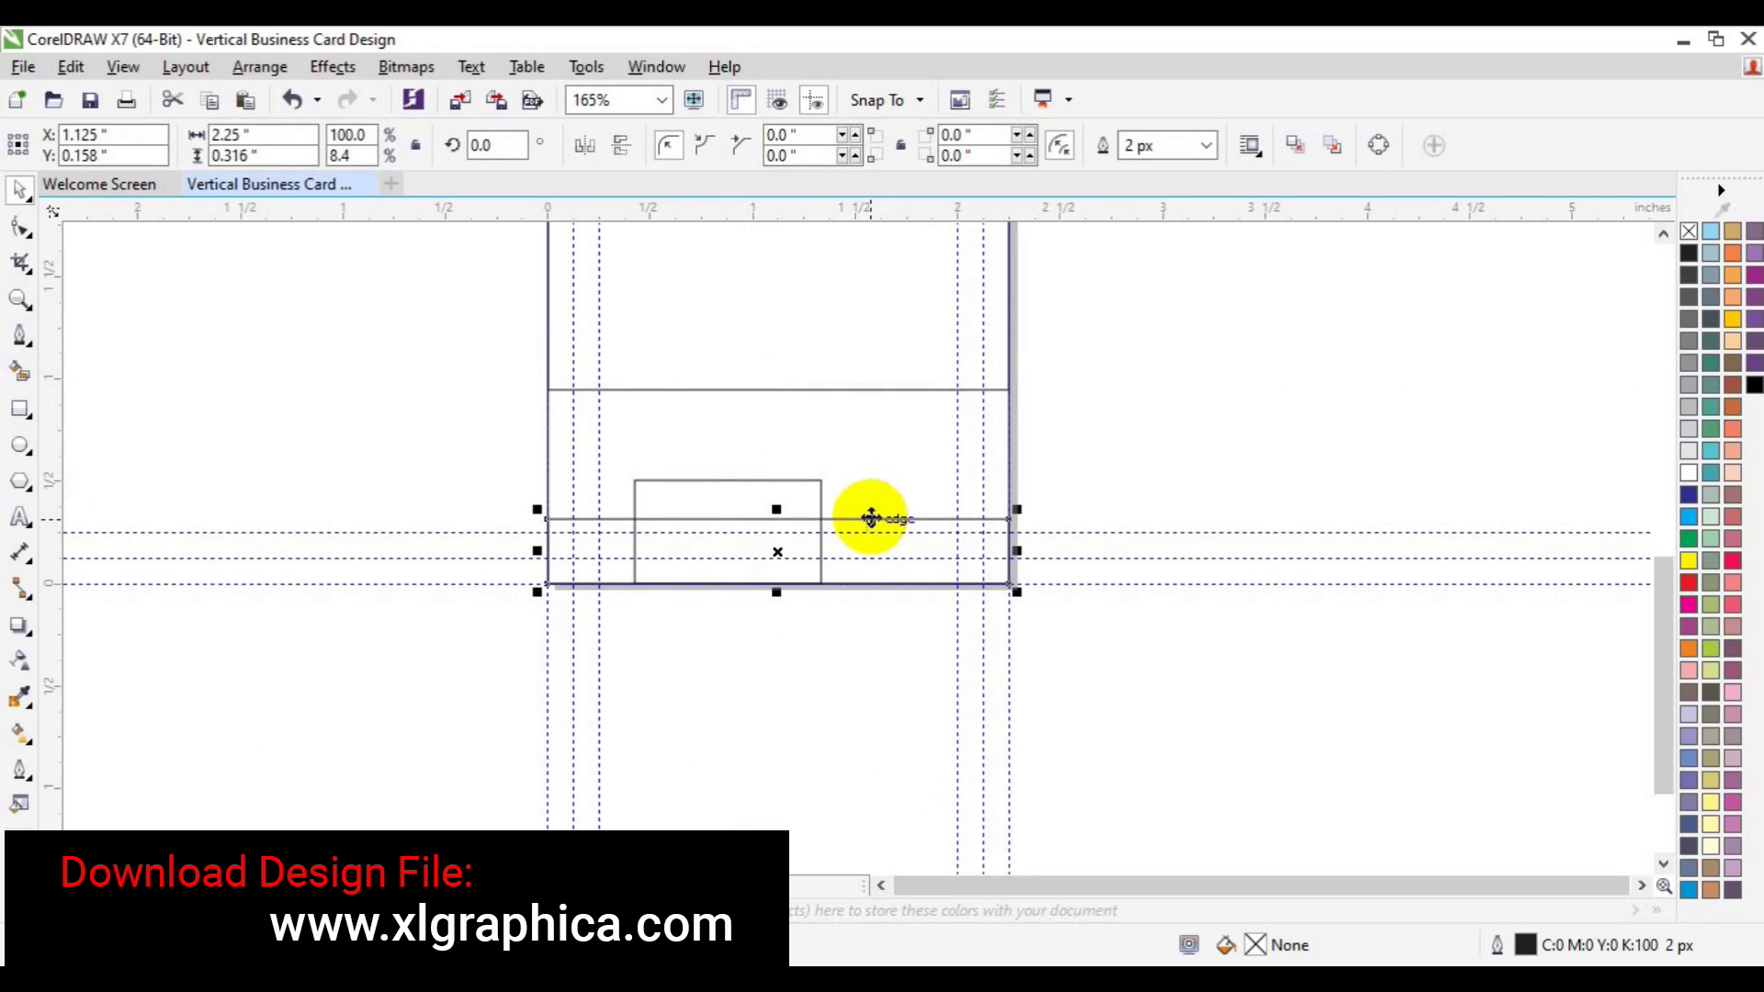
{"action": "left_click_drag", "start_coordinate": [777, 508], "coordinate": [778, 531]}
- Centre the small rectangle horizontally on the card using C
{"action": "left_click", "coordinate": [774, 498]}
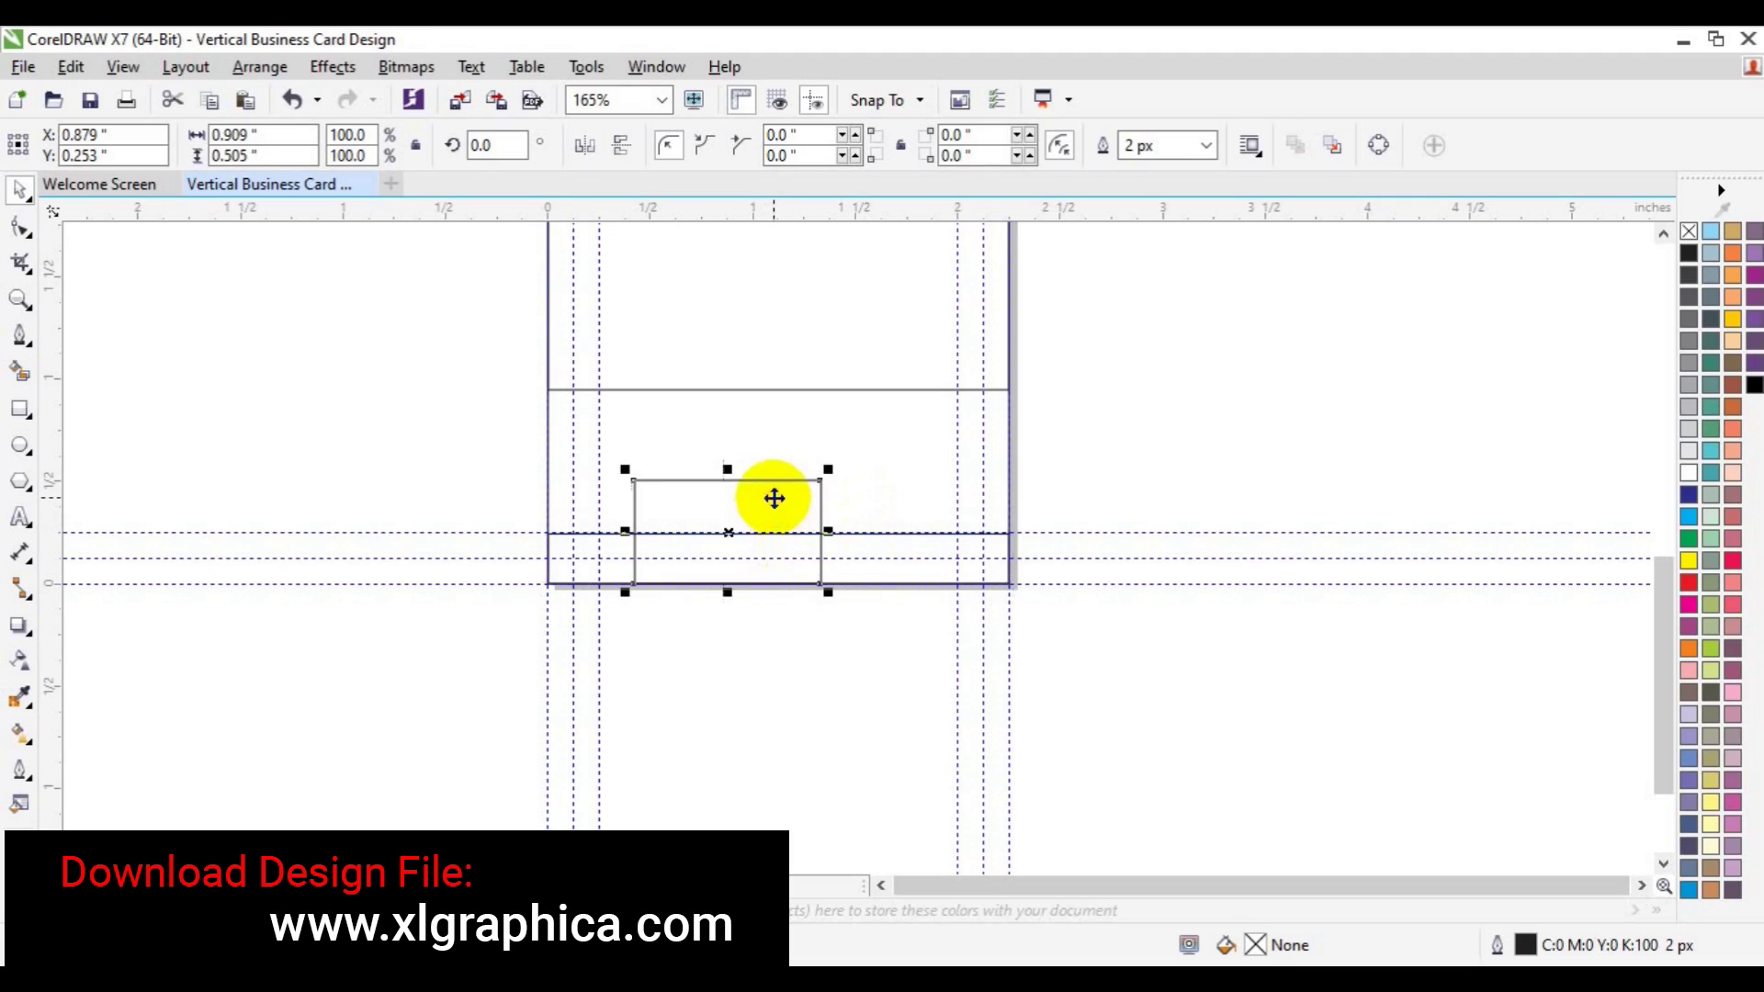
{"action": "left_click", "coordinate": [889, 483], "text": "shift"}
{"action": "key", "text": "c"}
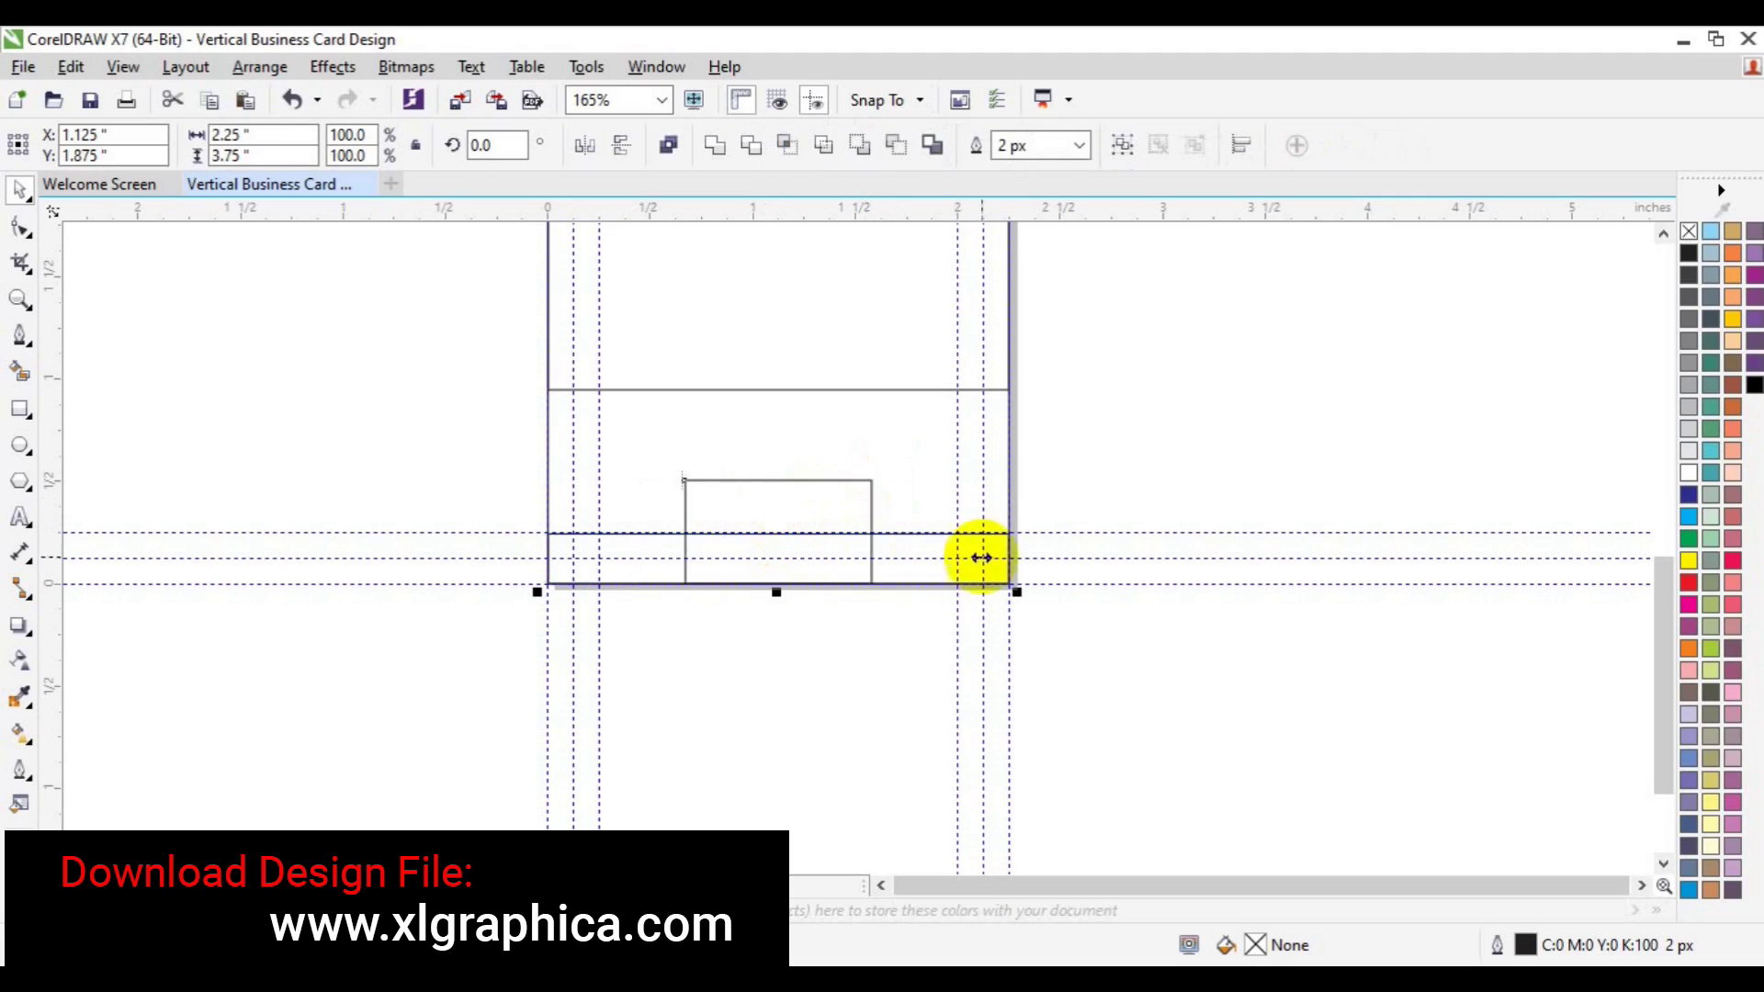
{"action": "left_click", "coordinate": [1207, 714]}
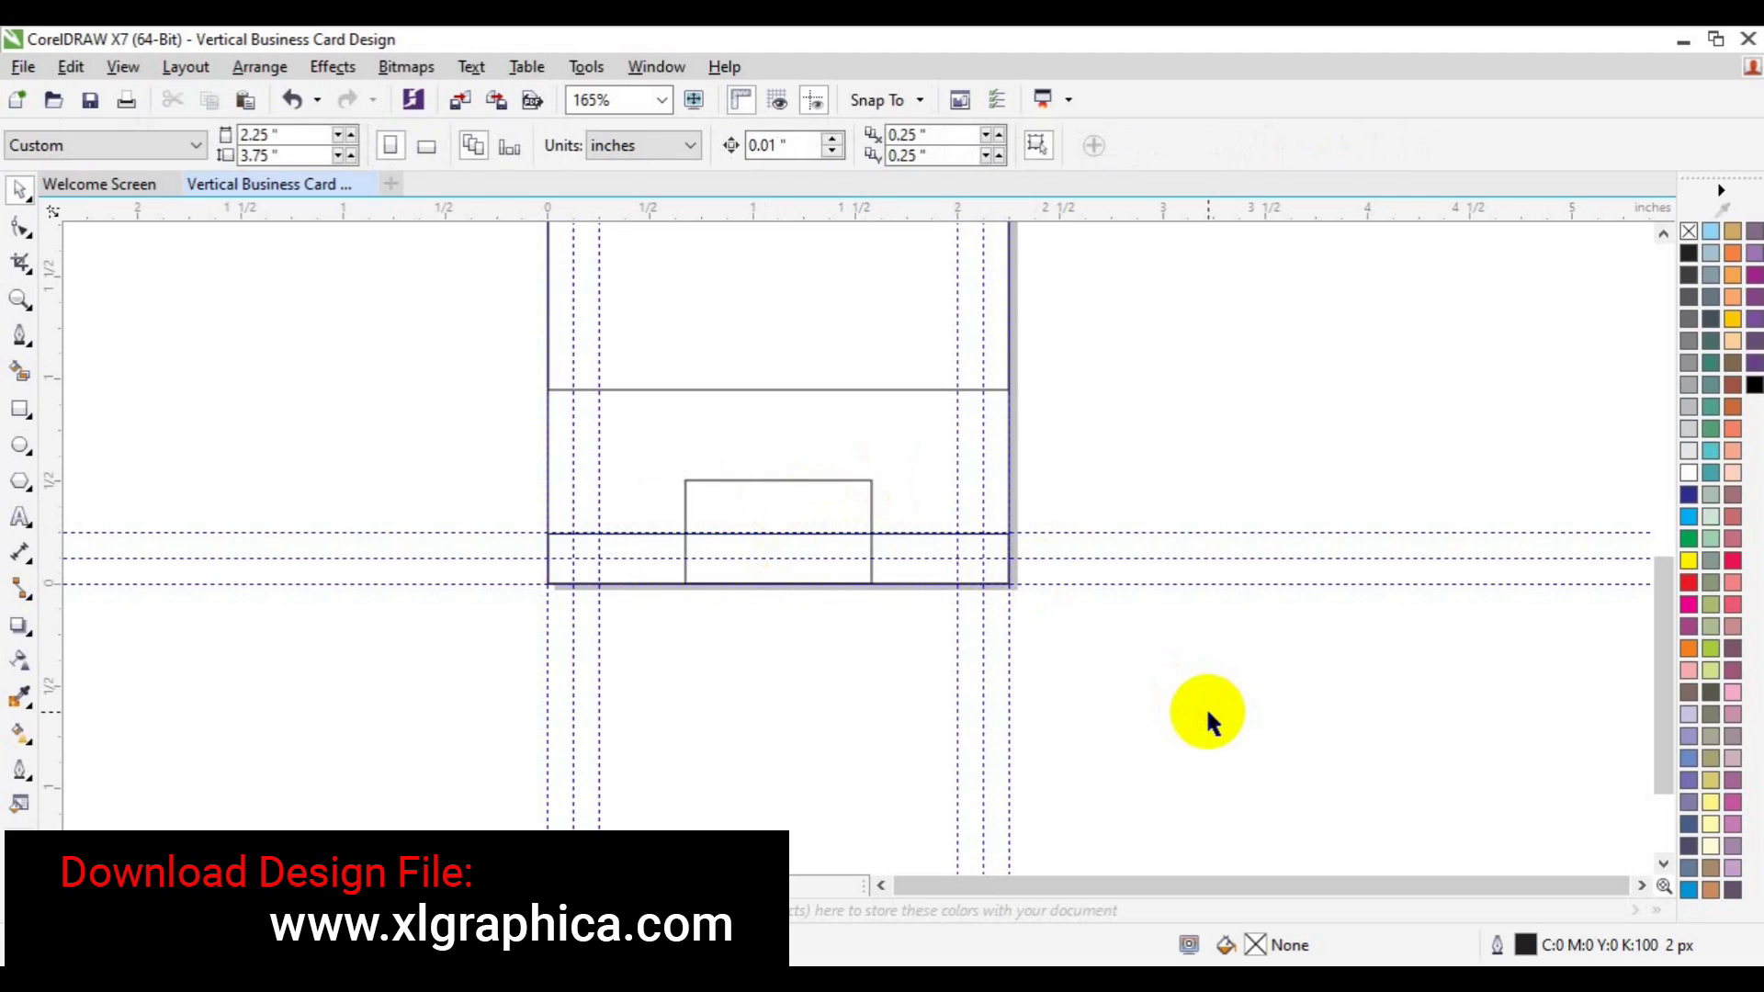
{"action": "left_click", "coordinate": [1659, 225]}
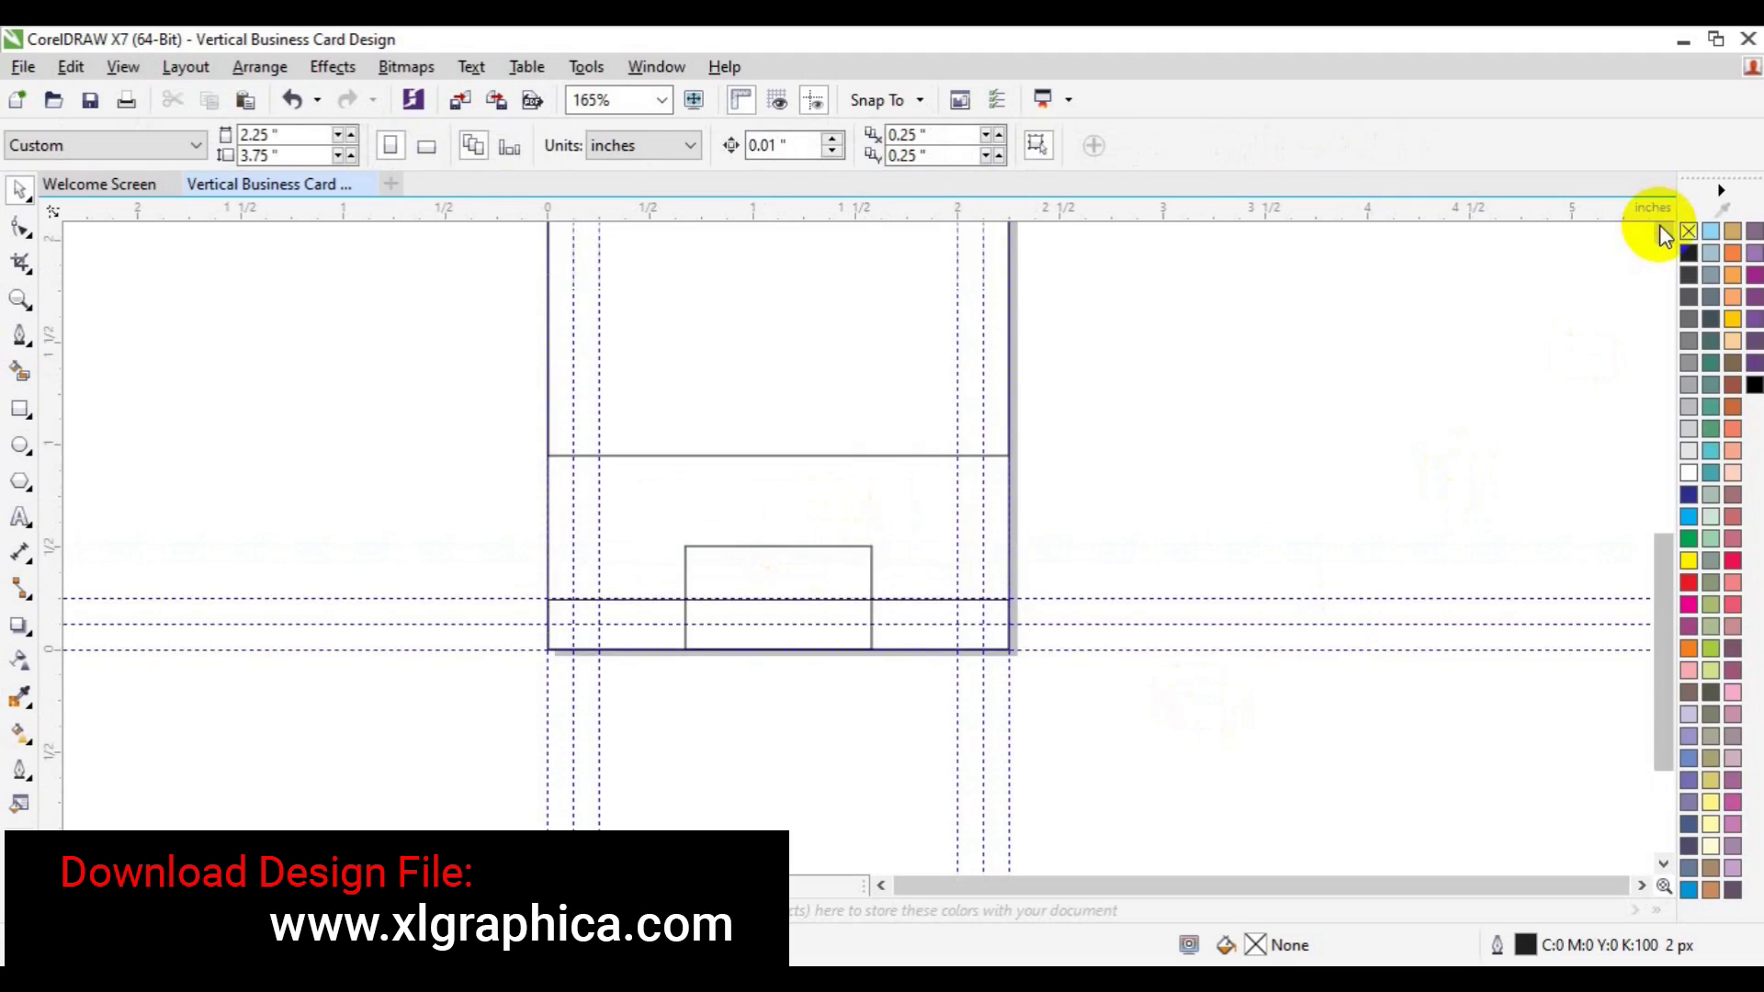
{"action": "left_click", "coordinate": [1659, 225]}
{"action": "left_click", "coordinate": [1659, 224]}
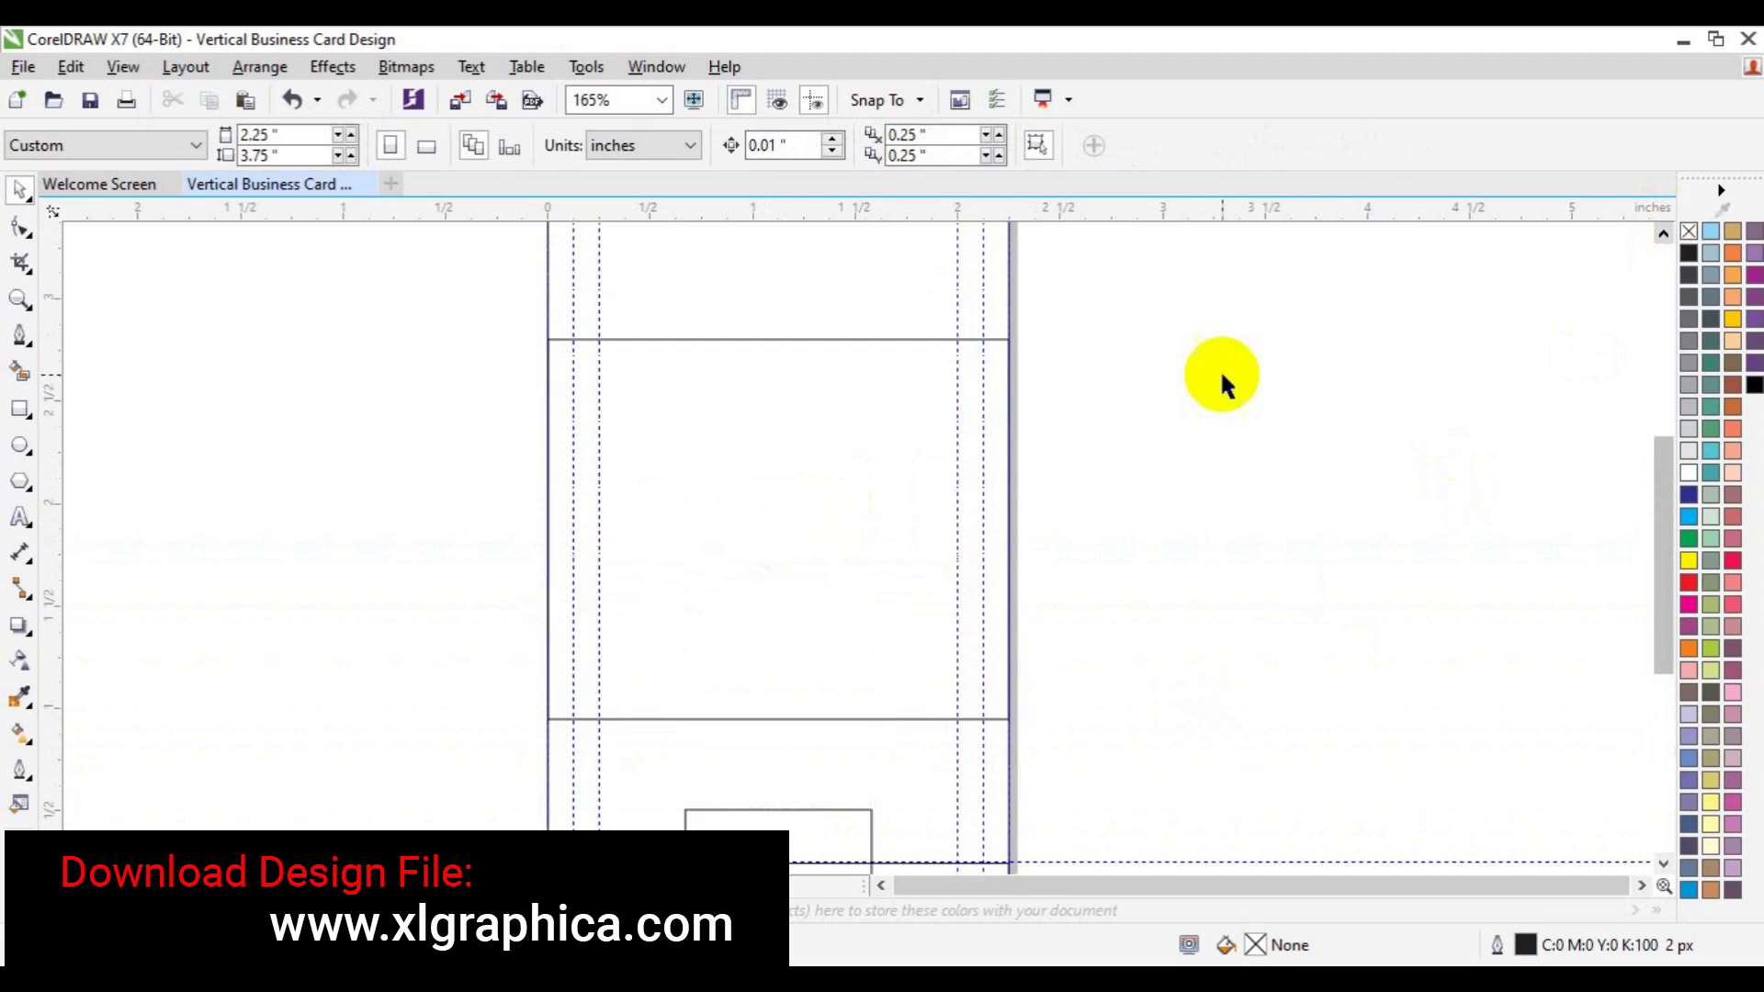
{"action": "left_click", "coordinate": [21, 410]}
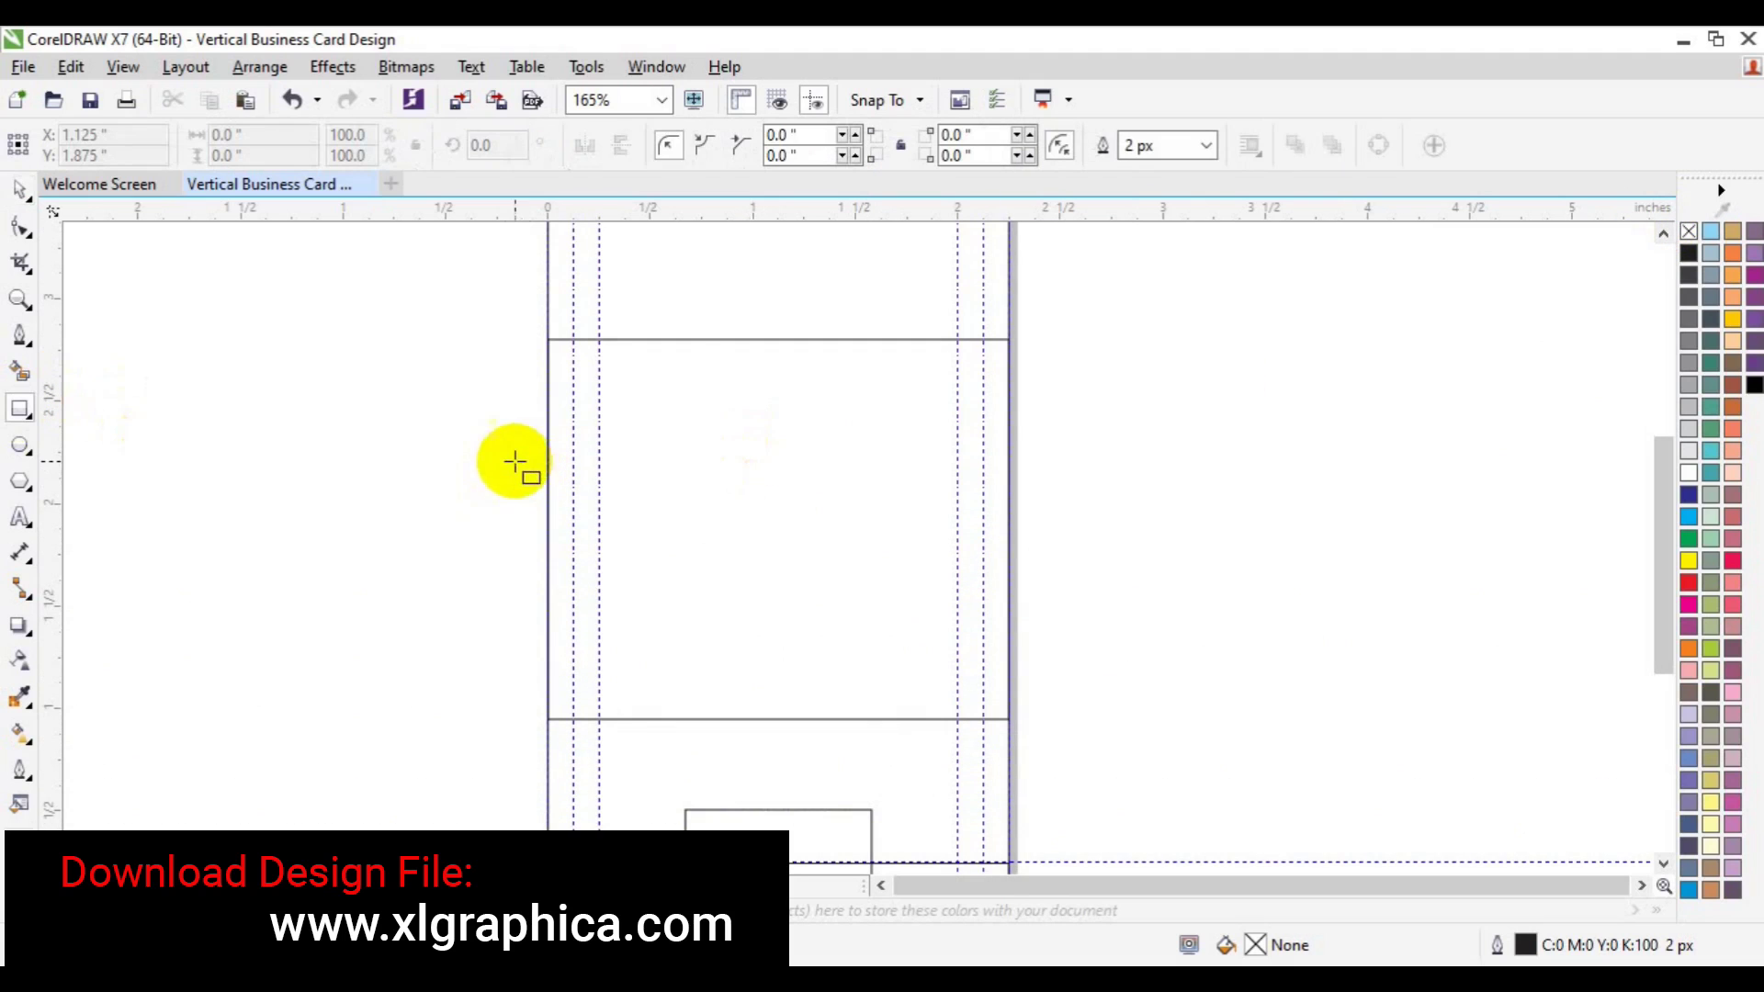
- Draw a tall narrow rectangle on the card's left side, undoing an accidental centring
{"action": "left_click_drag", "start_coordinate": [599, 323], "coordinate": [672, 734]}
{"action": "key", "text": "space"}
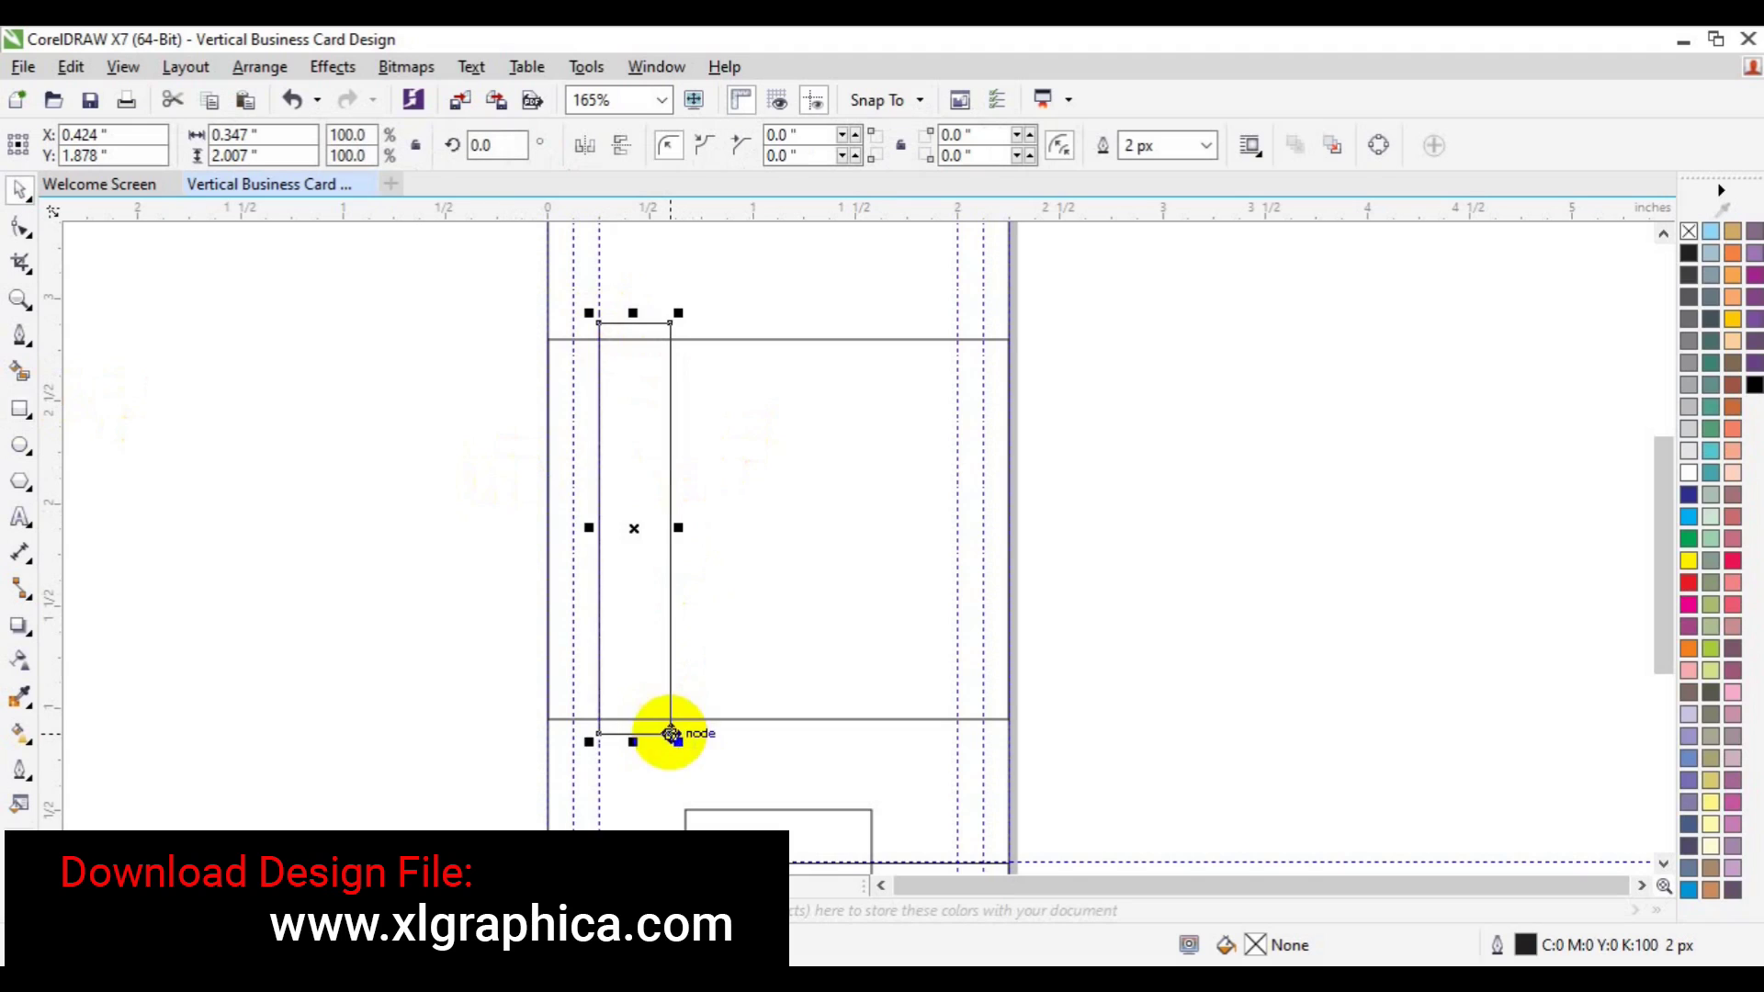
{"action": "left_click", "coordinate": [743, 702], "text": "shift"}
{"action": "key", "text": "c"}
{"action": "key", "text": "ctrl+z"}
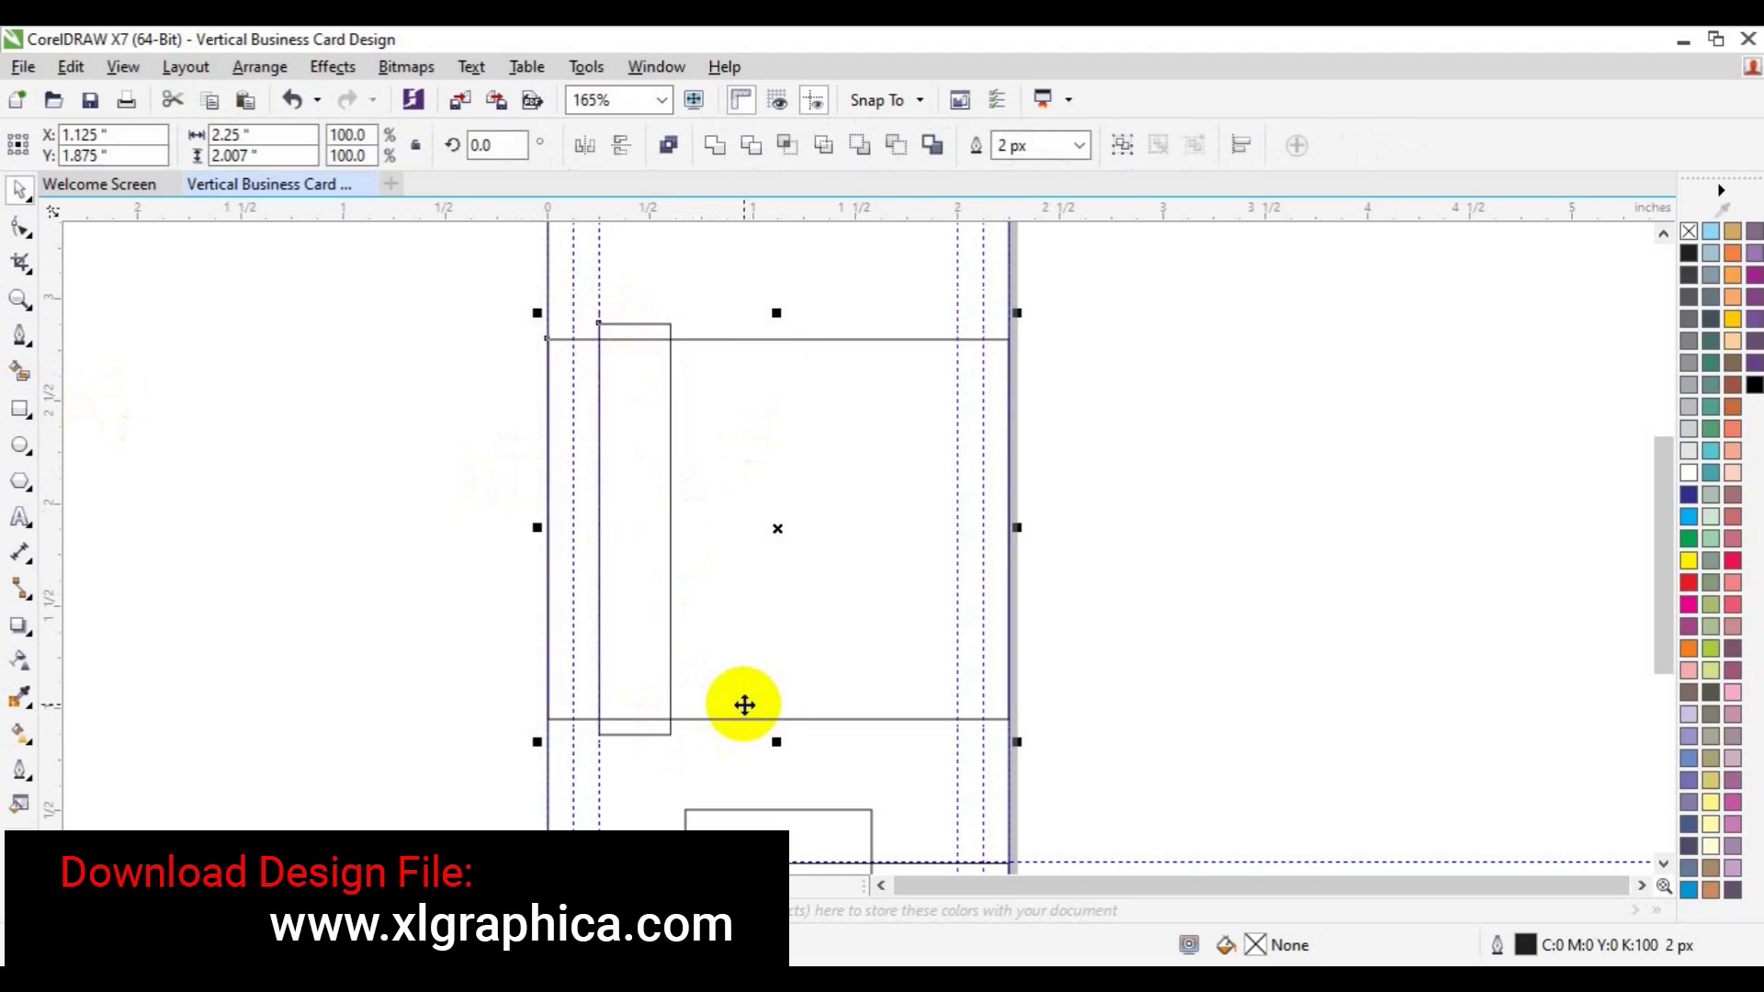
{"action": "left_click", "coordinate": [663, 742]}
- Stretch the narrow rectangle down to 2.127 in tall, past the central band
{"action": "left_click", "coordinate": [654, 736]}
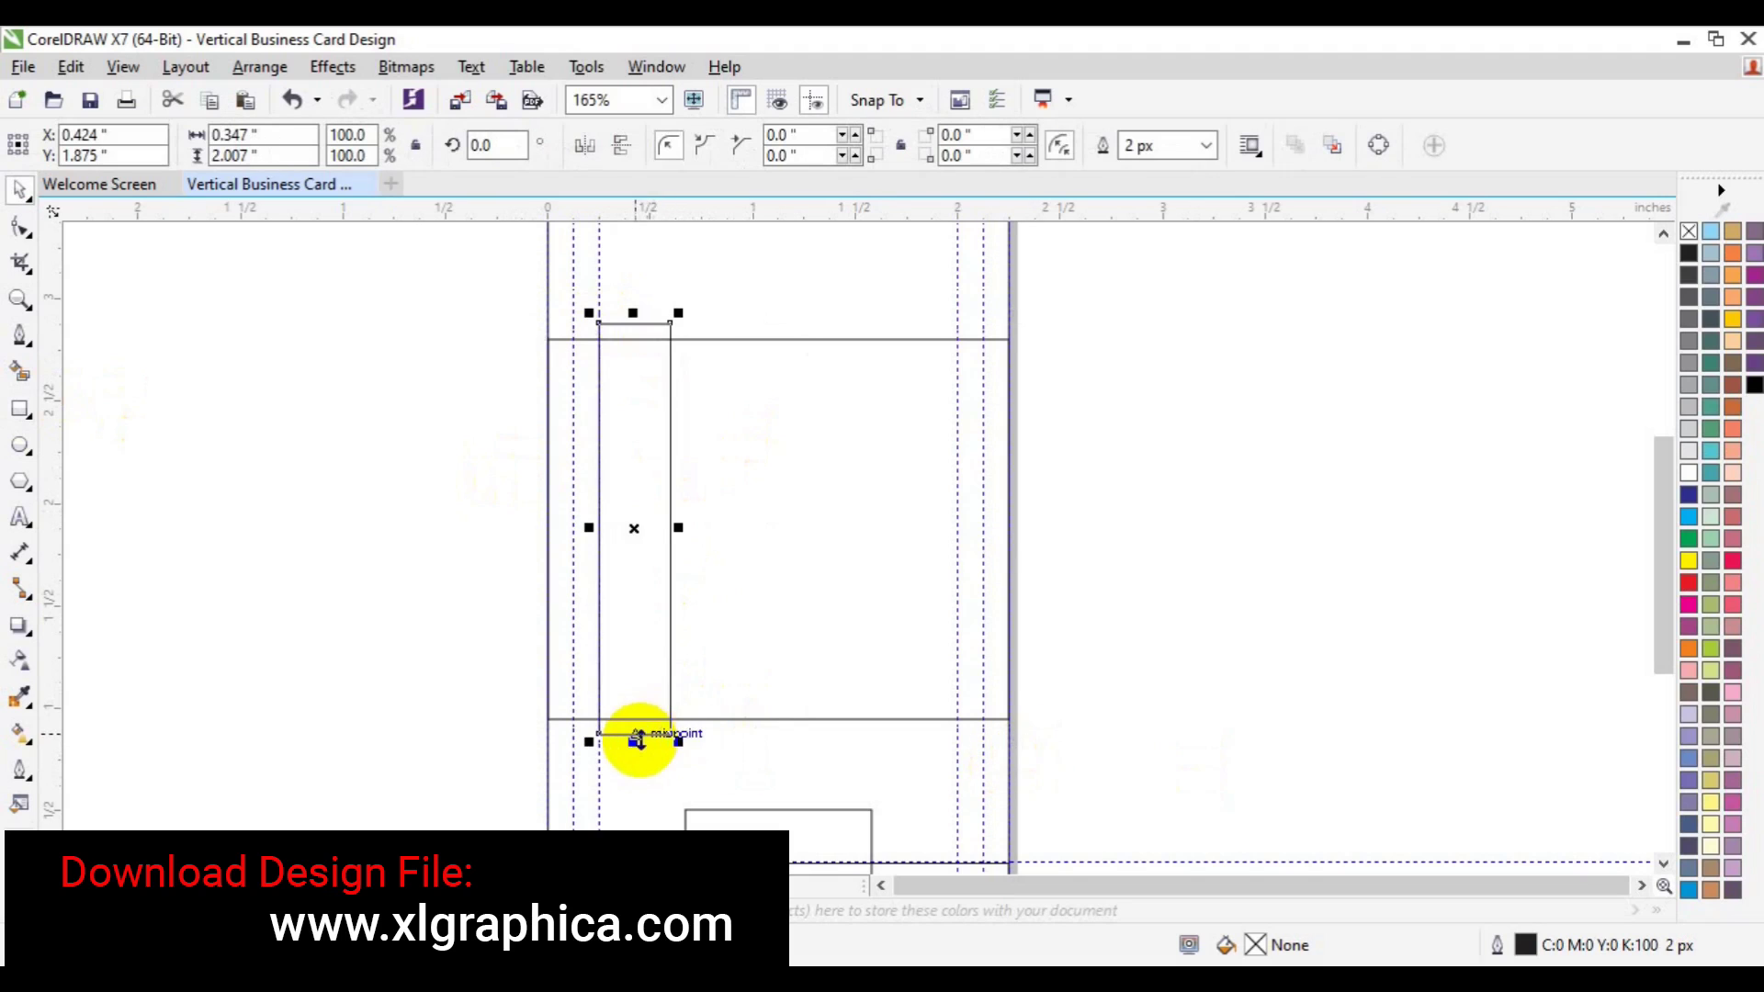
{"action": "left_click_drag", "start_coordinate": [638, 735], "coordinate": [635, 742]}
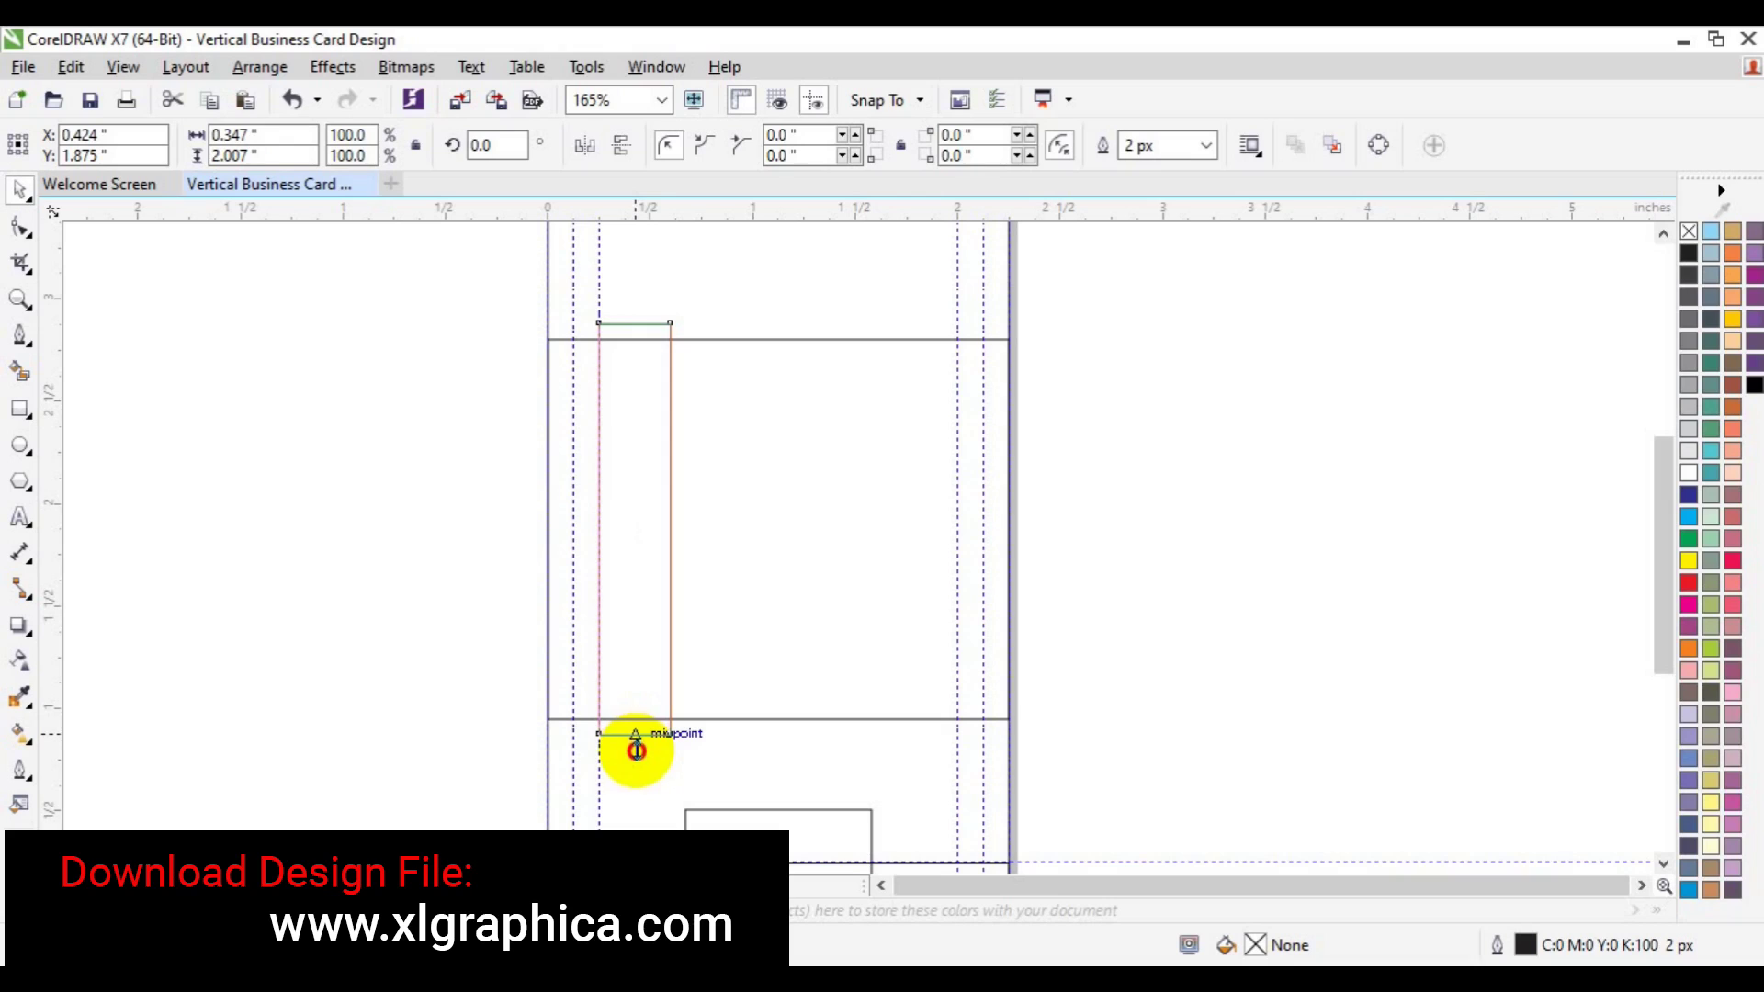
{"action": "left_click_drag", "start_coordinate": [635, 755], "coordinate": [632, 748]}
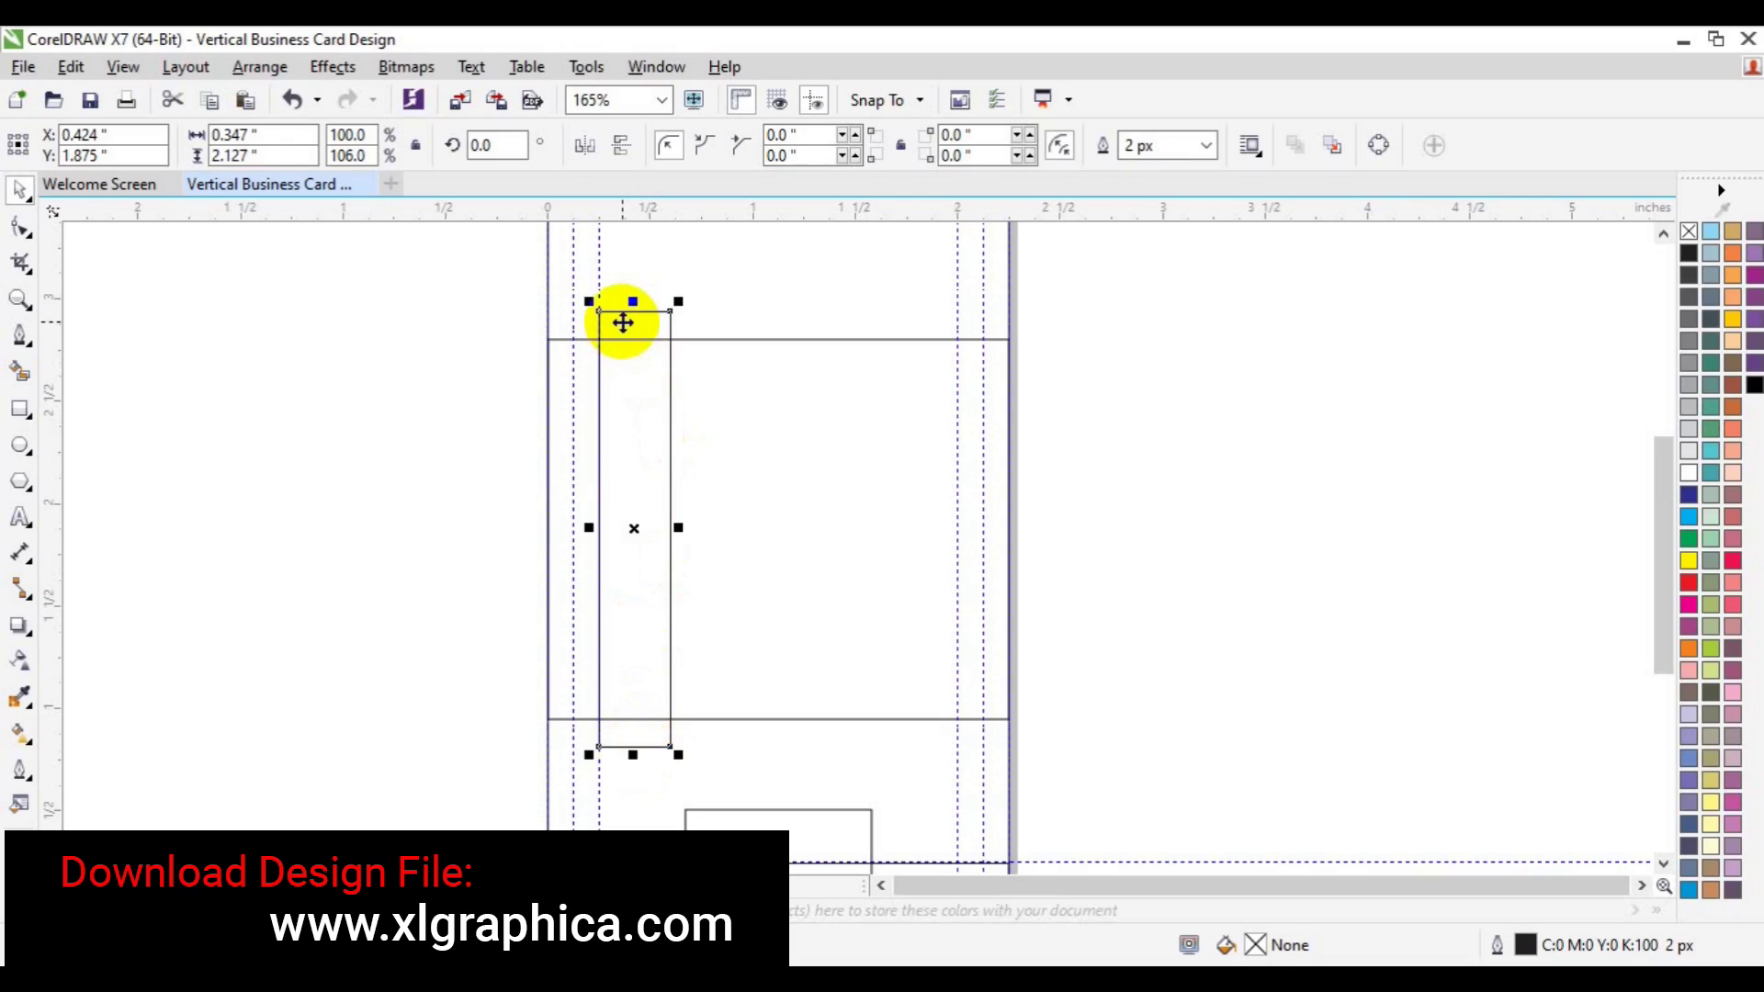
{"action": "left_click_drag", "start_coordinate": [622, 322], "coordinate": [623, 322]}
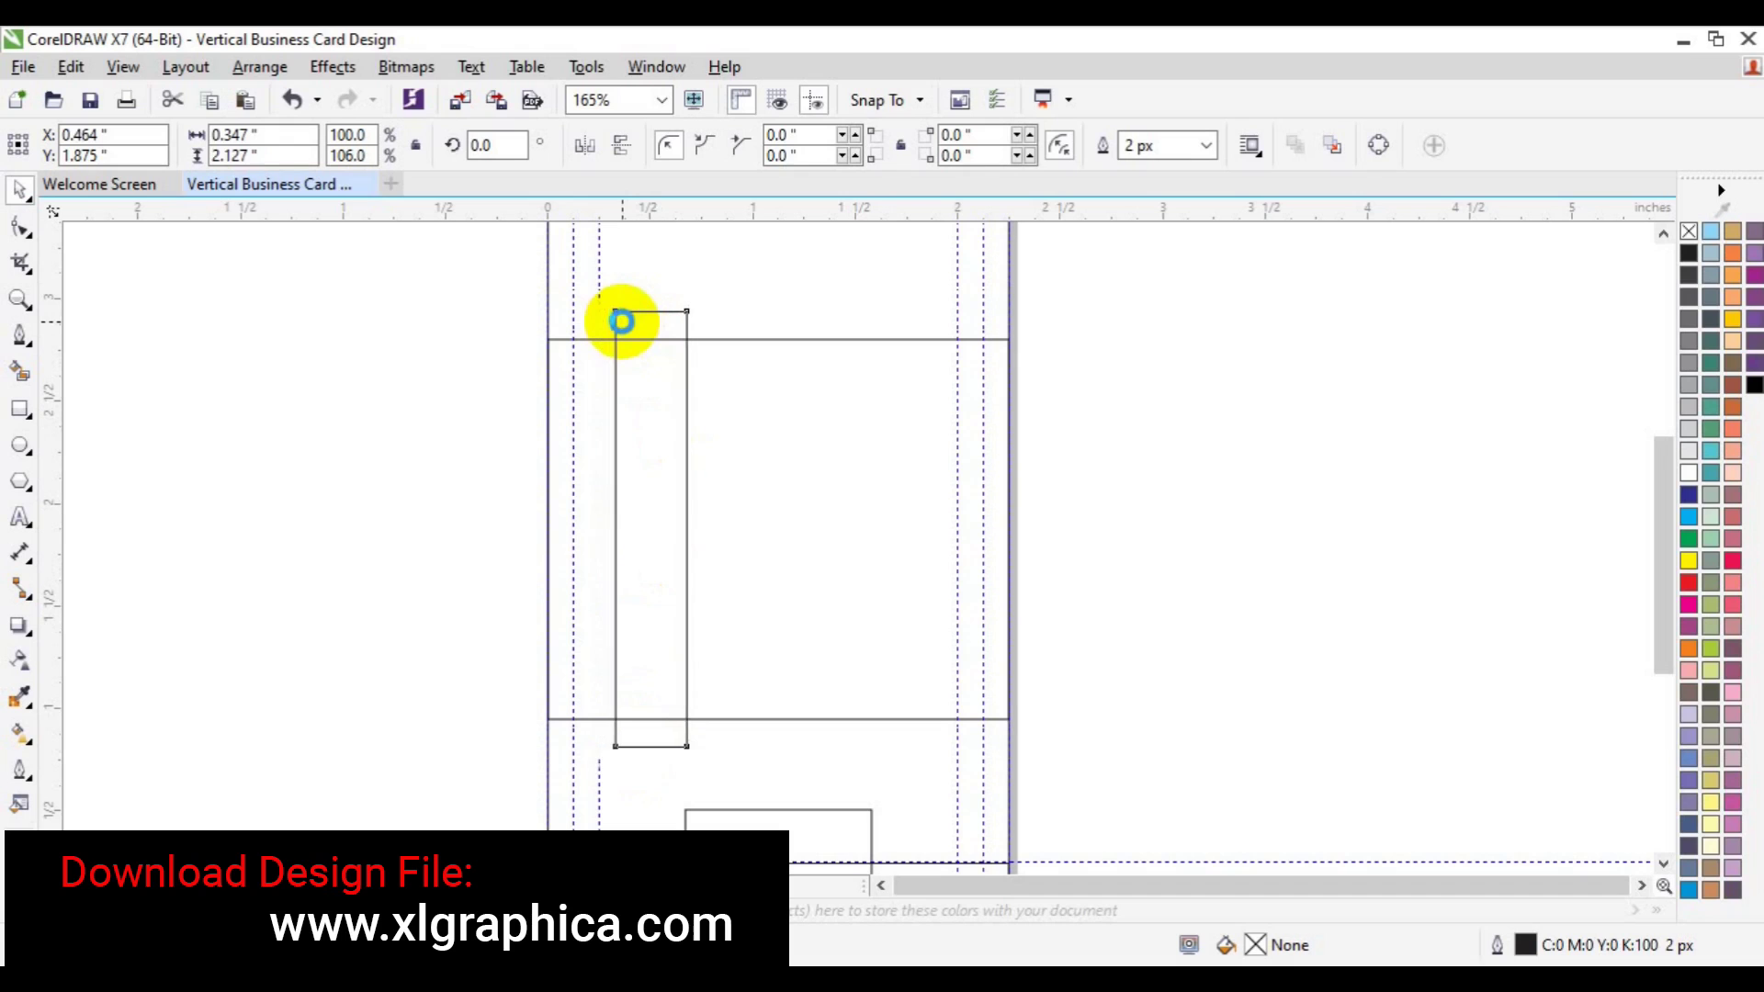
{"action": "key", "text": "ctrl+z"}
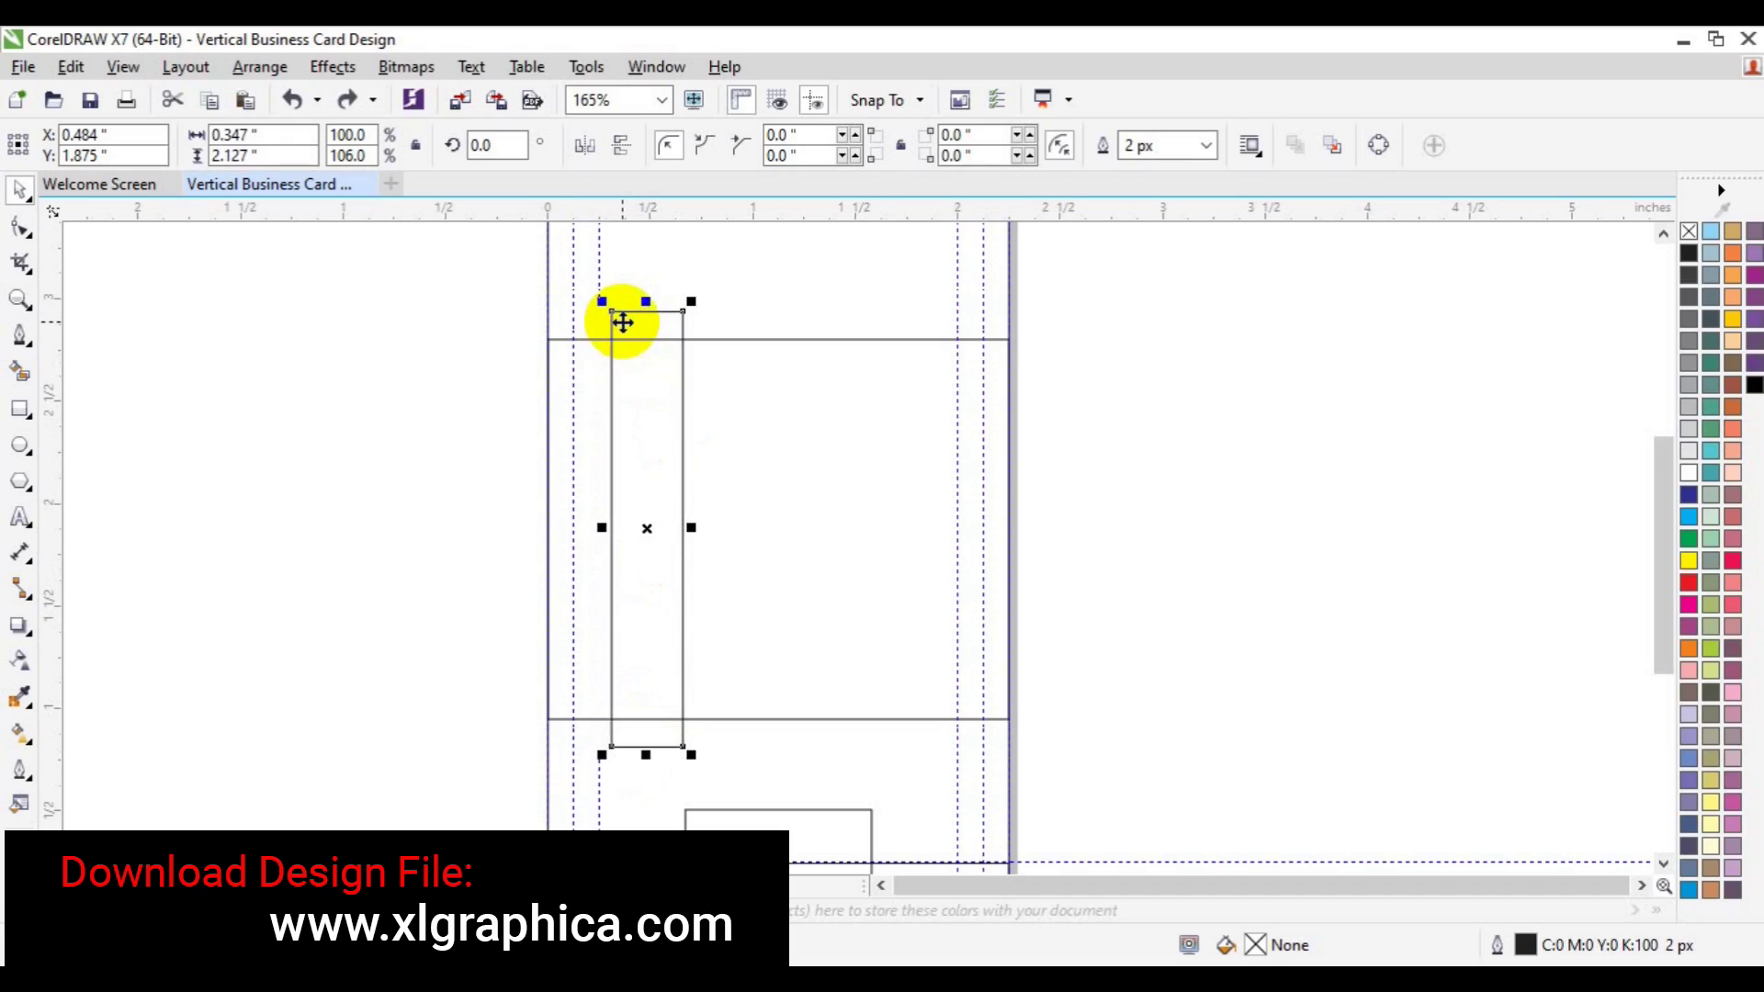
{"action": "key", "text": "ctrl+z"}
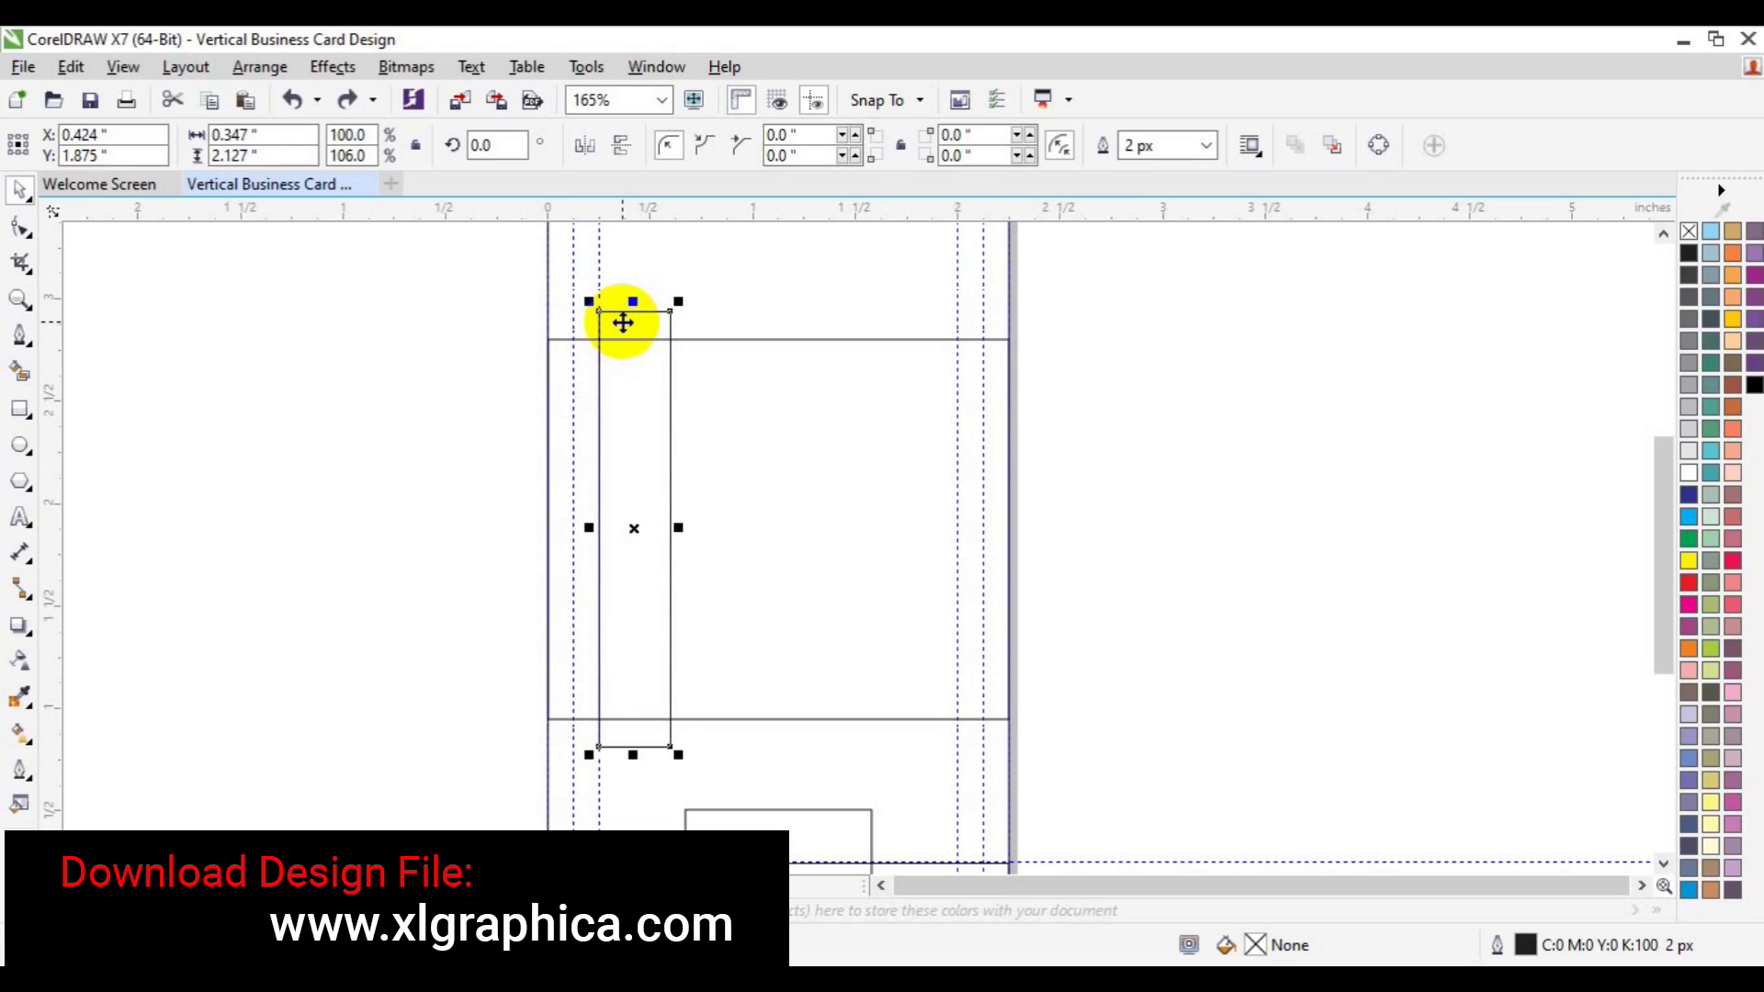
{"action": "left_click", "coordinate": [20, 335]}
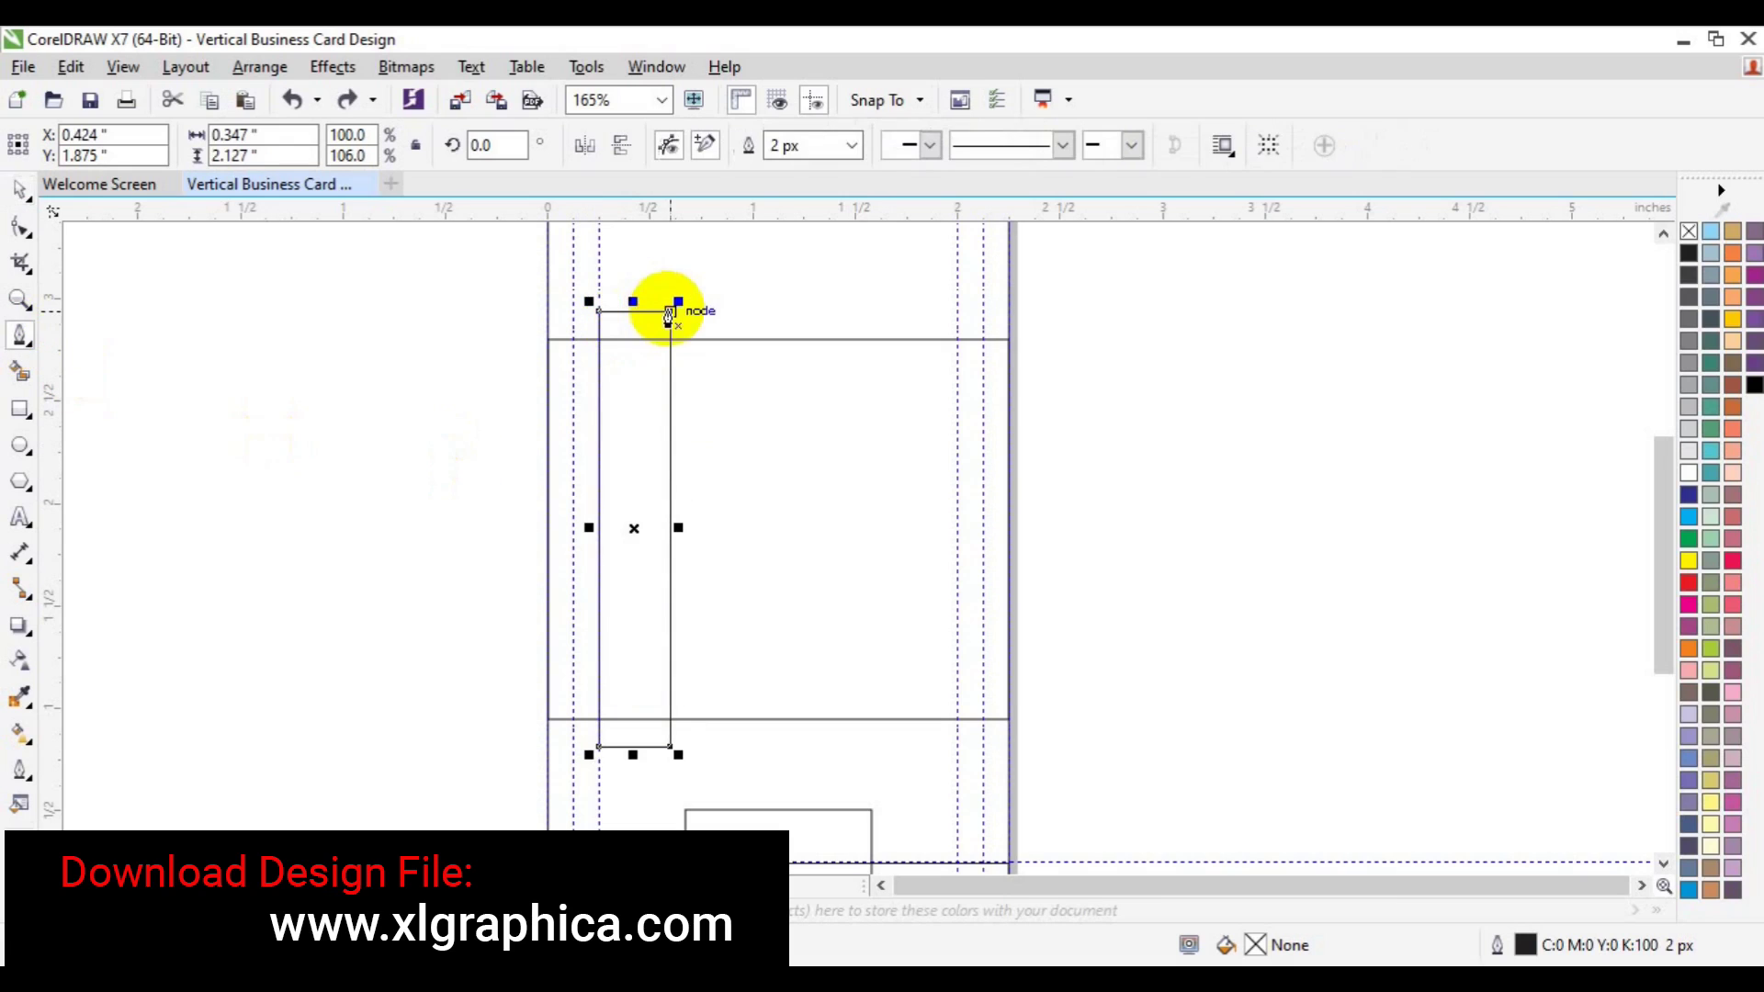
- Draw a diagonal line across the ribbon's top-right corner and Smart Fill the gap black
{"action": "left_click", "coordinate": [669, 313]}
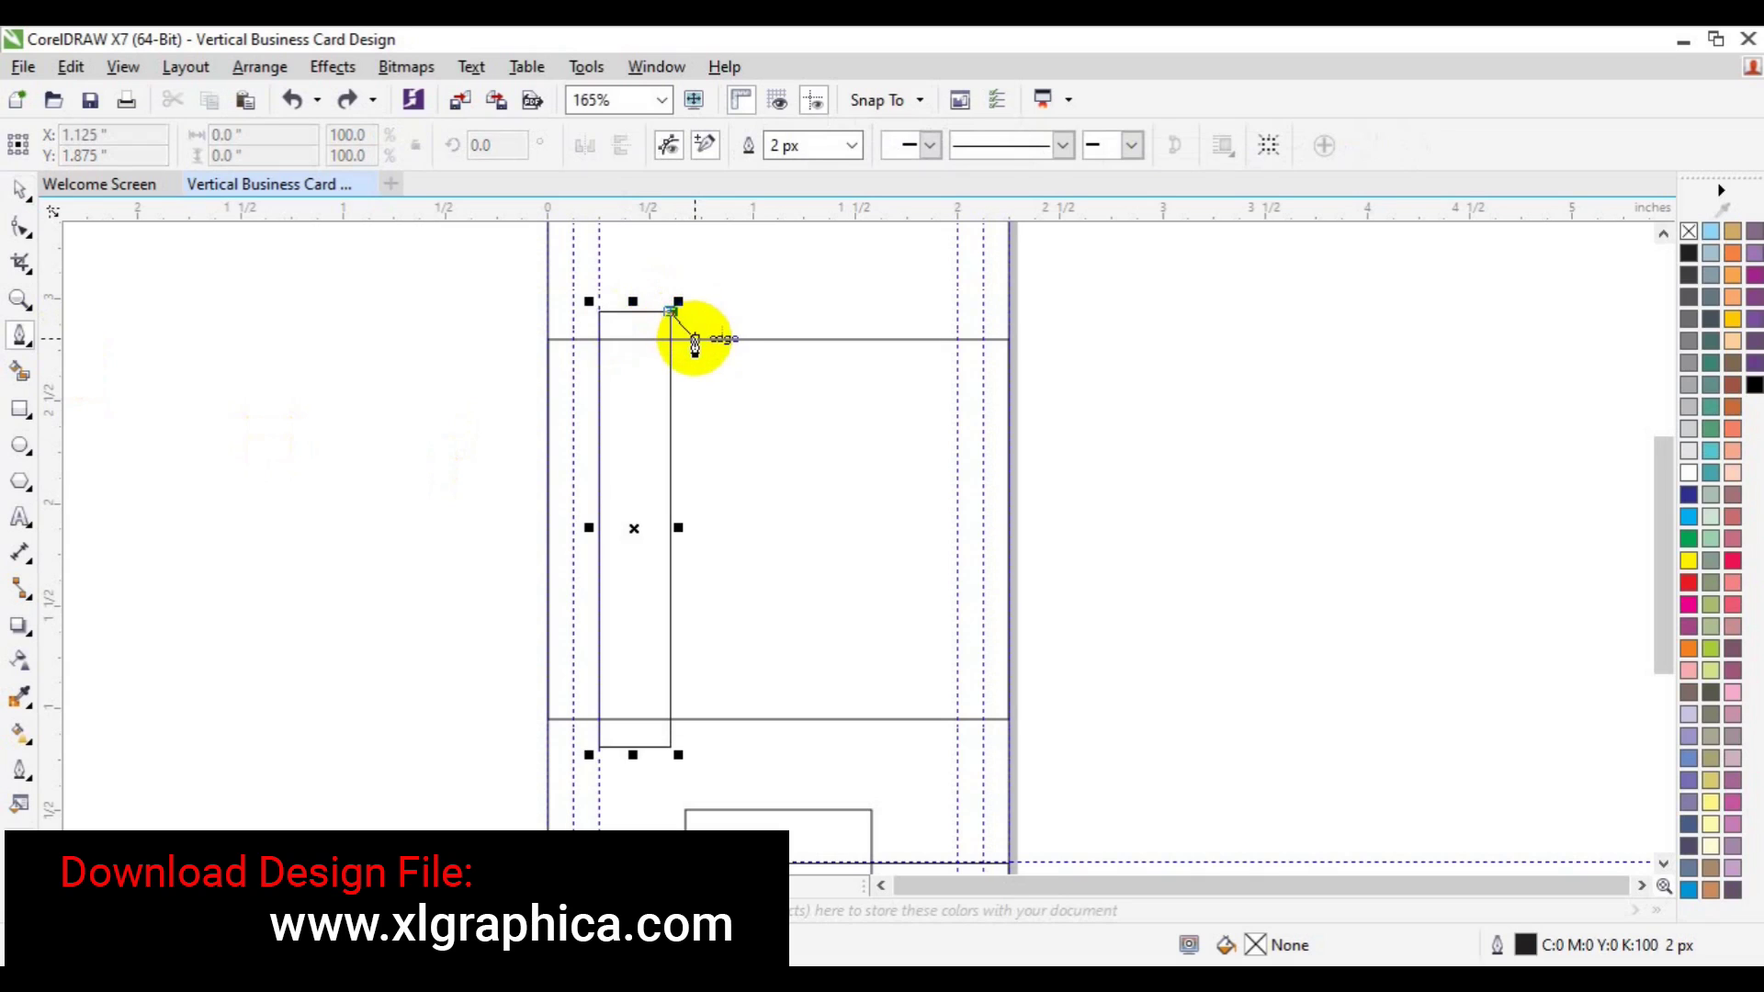
{"action": "double_click", "coordinate": [694, 341]}
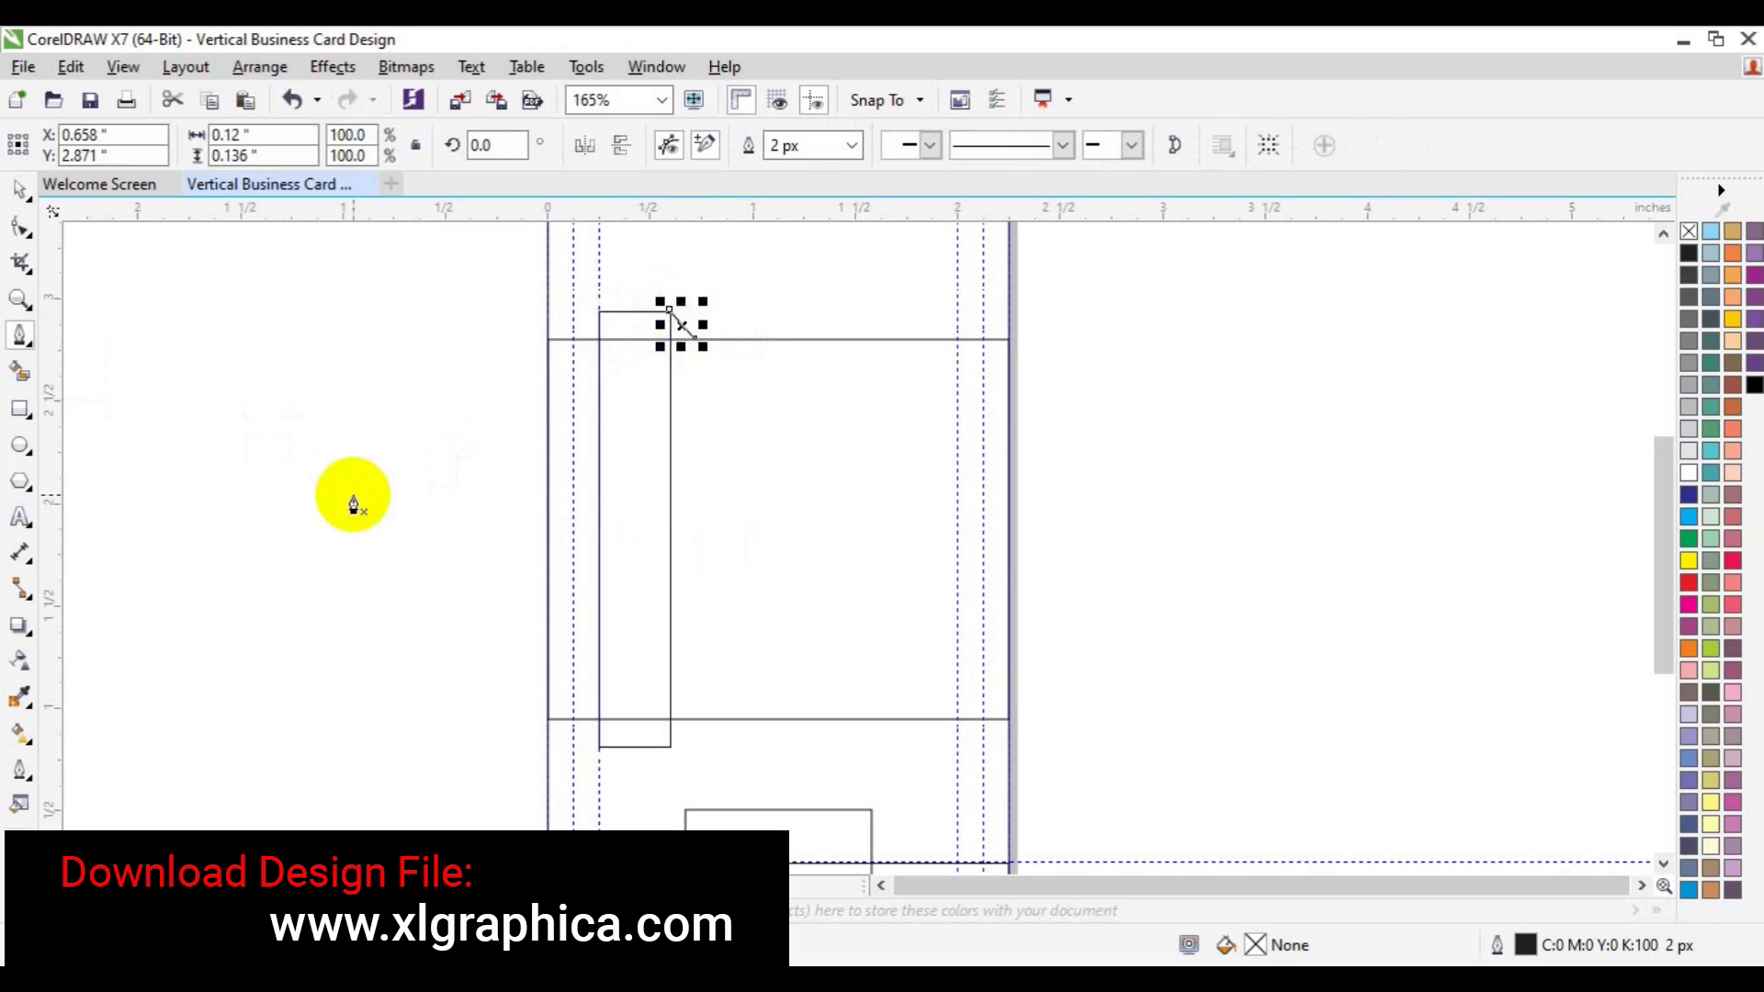
{"action": "left_click", "coordinate": [167, 468]}
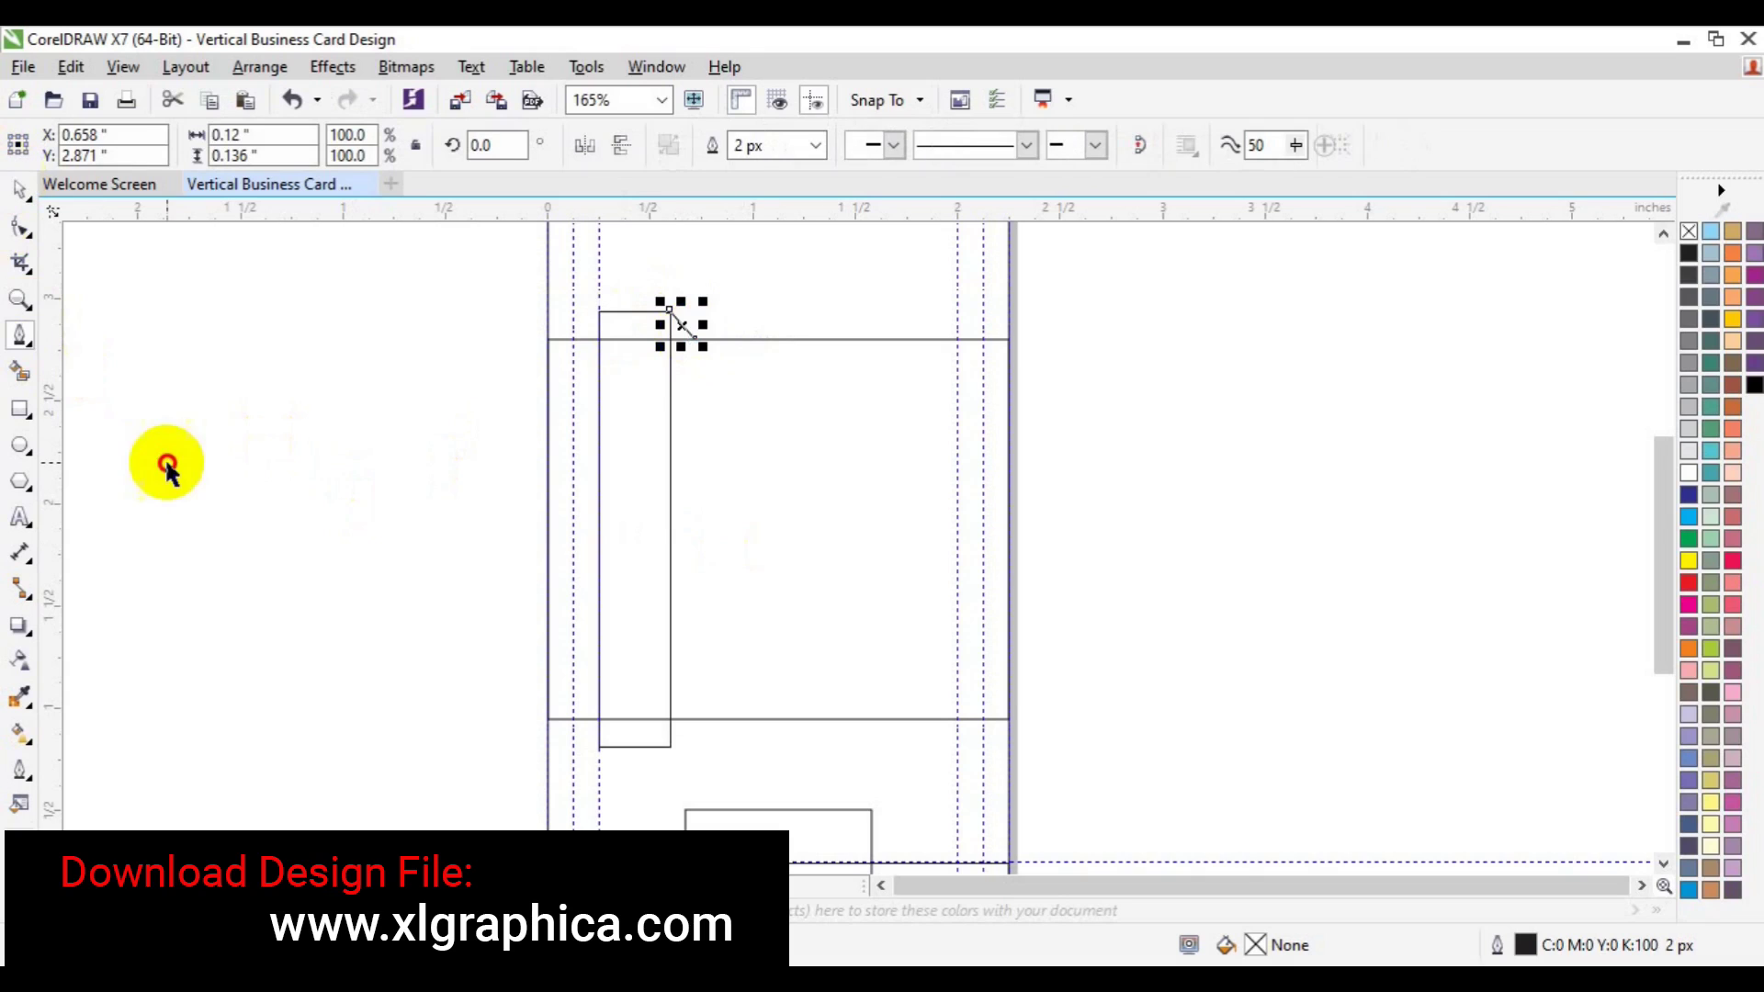
{"action": "key", "text": "space"}
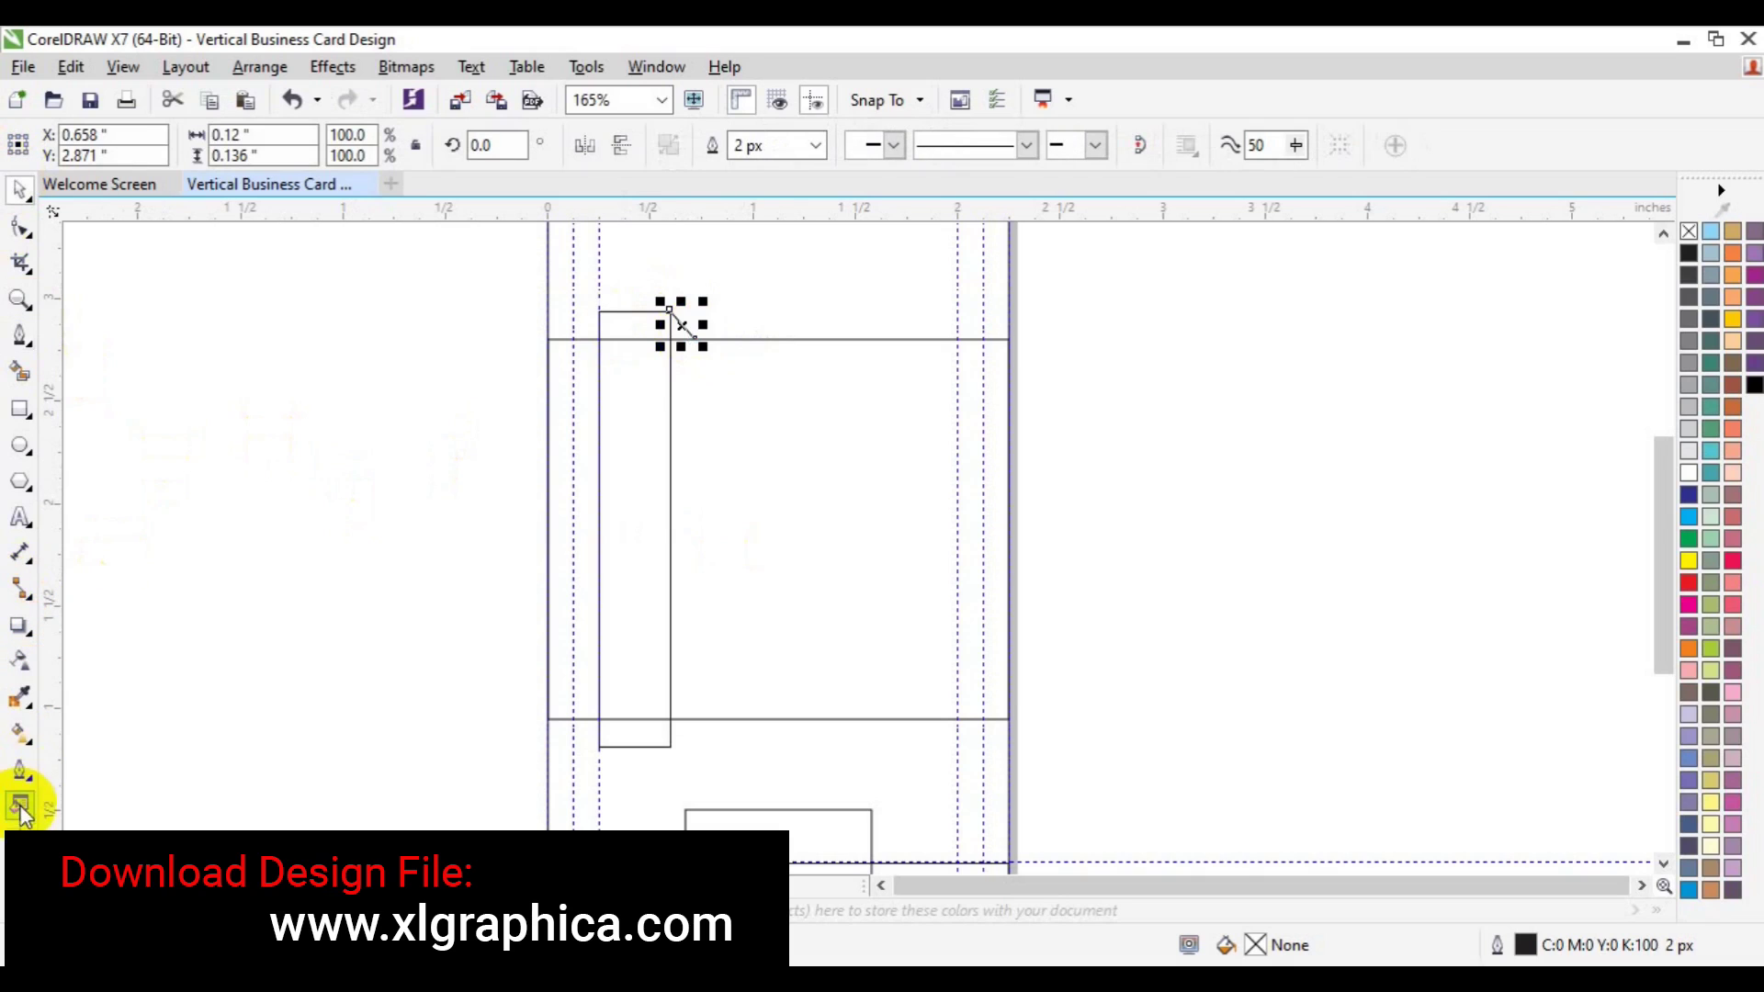
{"action": "left_click", "coordinate": [19, 371]}
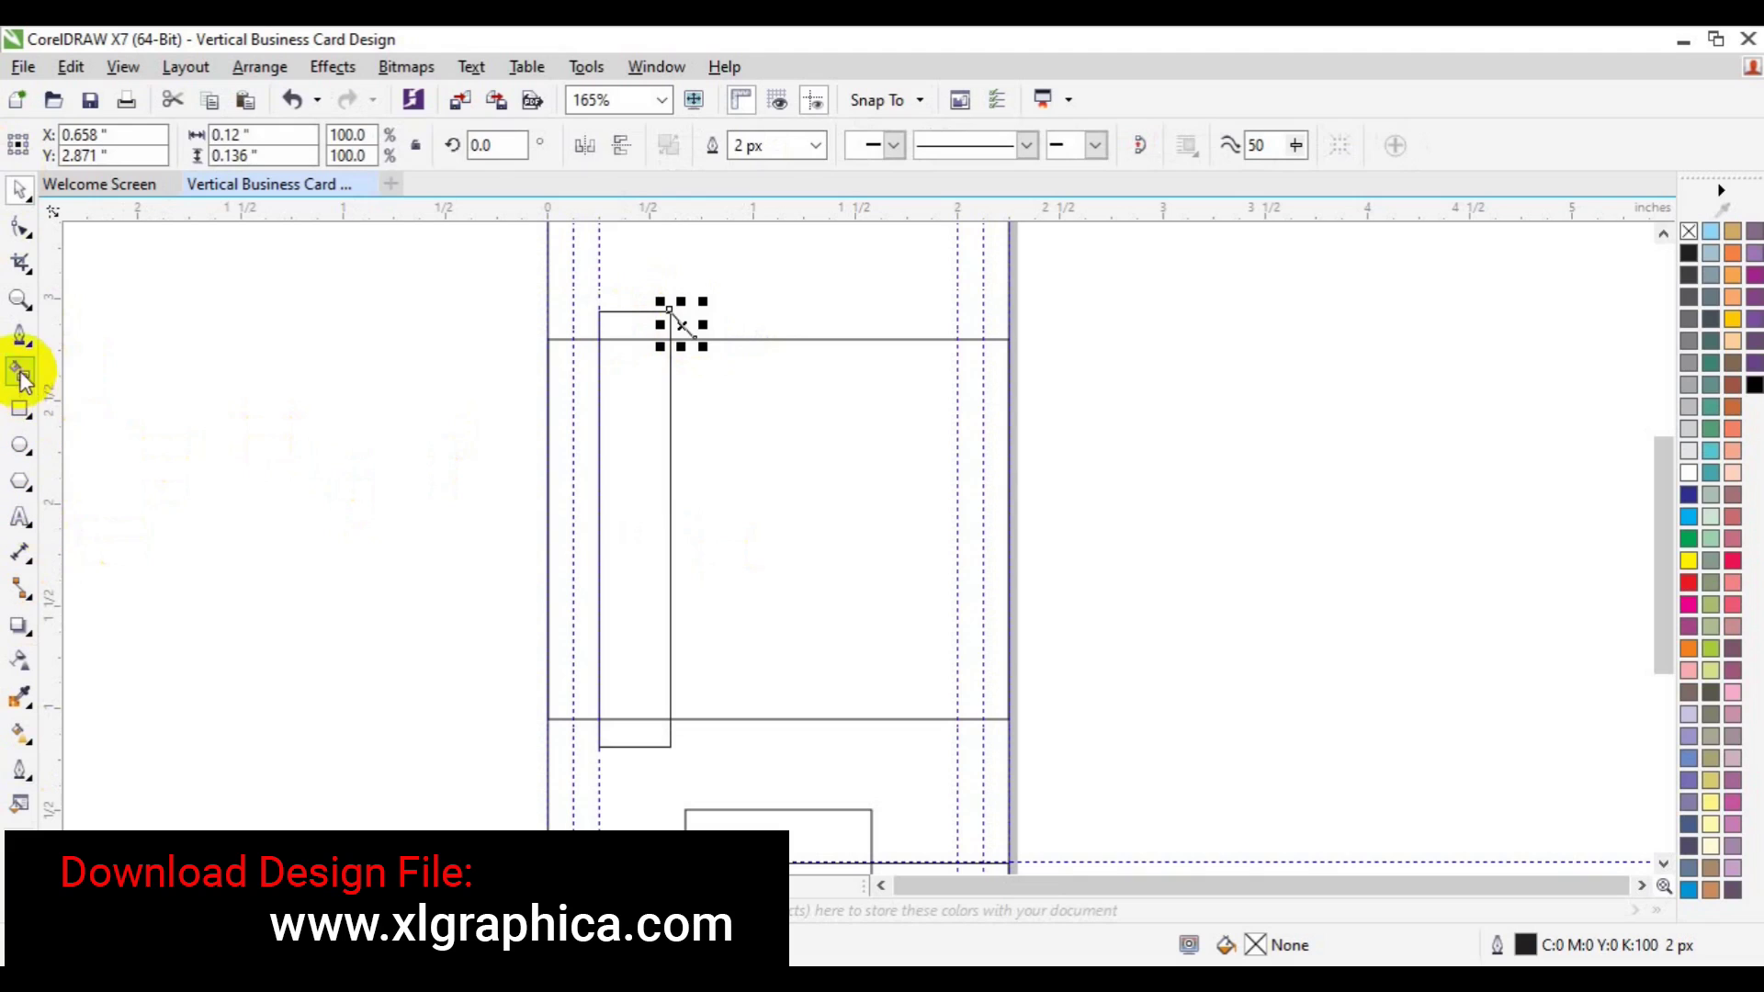
{"action": "left_click", "coordinate": [677, 329]}
{"action": "key", "text": "space"}
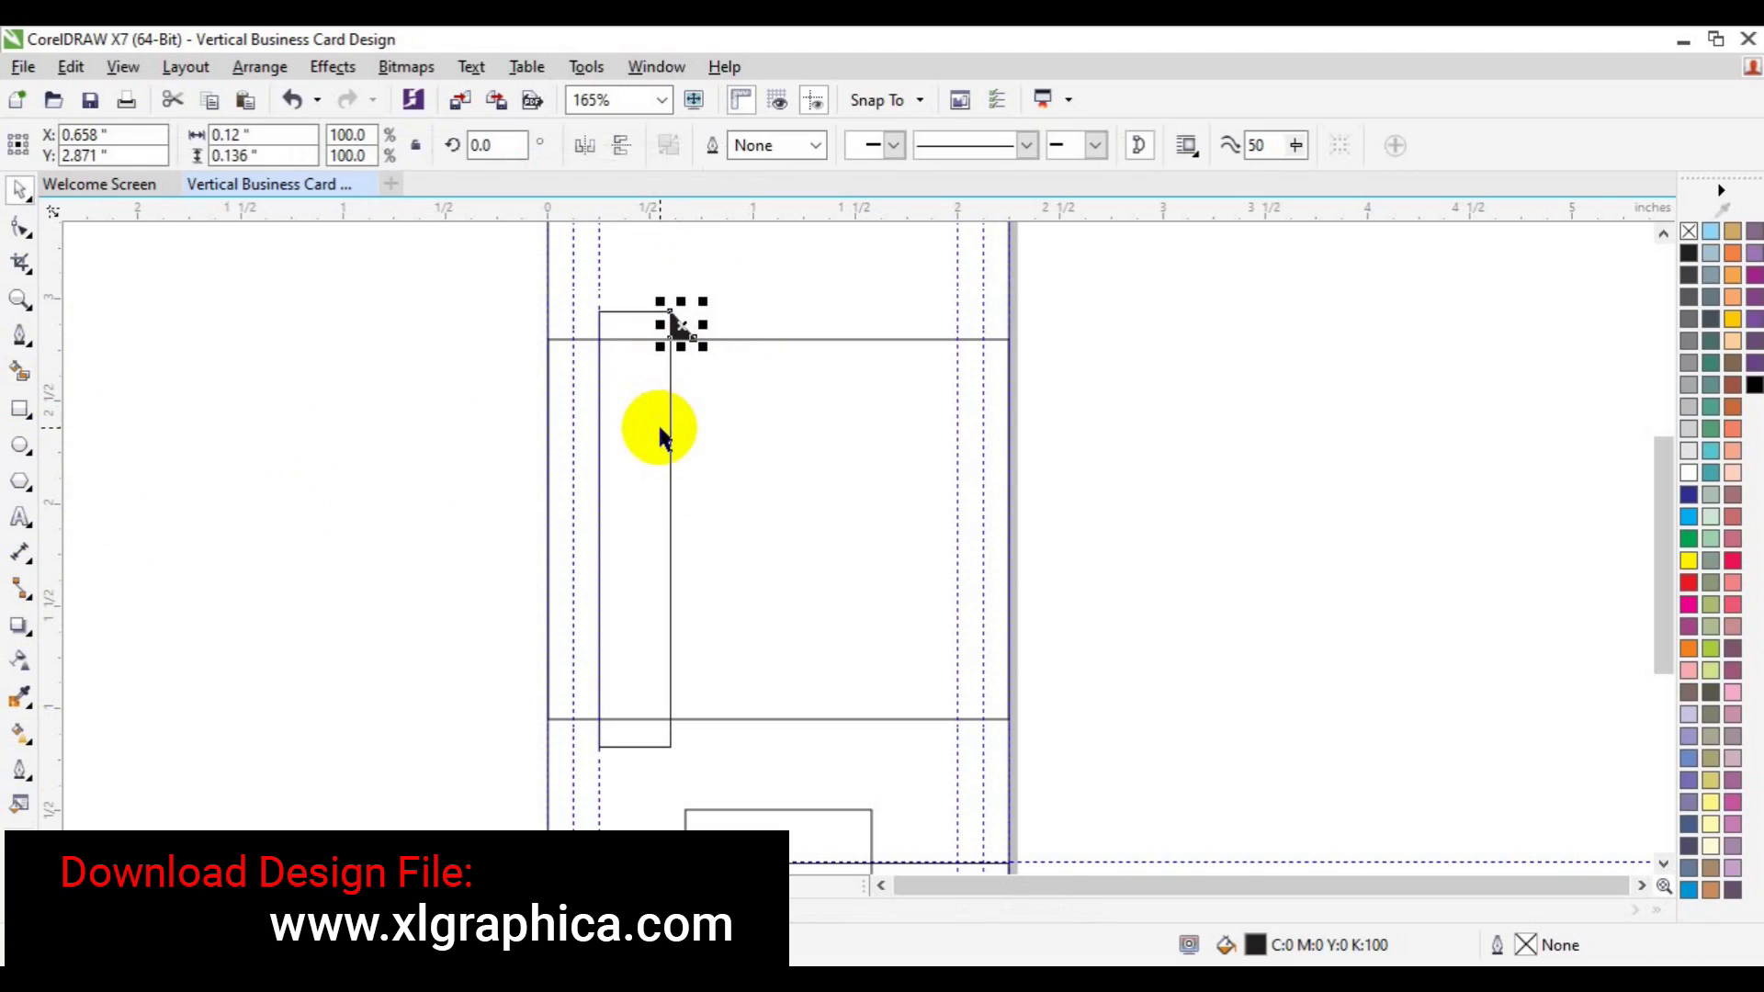
- Duplicate the black triangle, move it to the ribbon's bottom-right corner and mirror it vertically
{"action": "key", "text": "ctrl+d"}
{"action": "left_click_drag", "start_coordinate": [731, 271], "coordinate": [701, 708]}
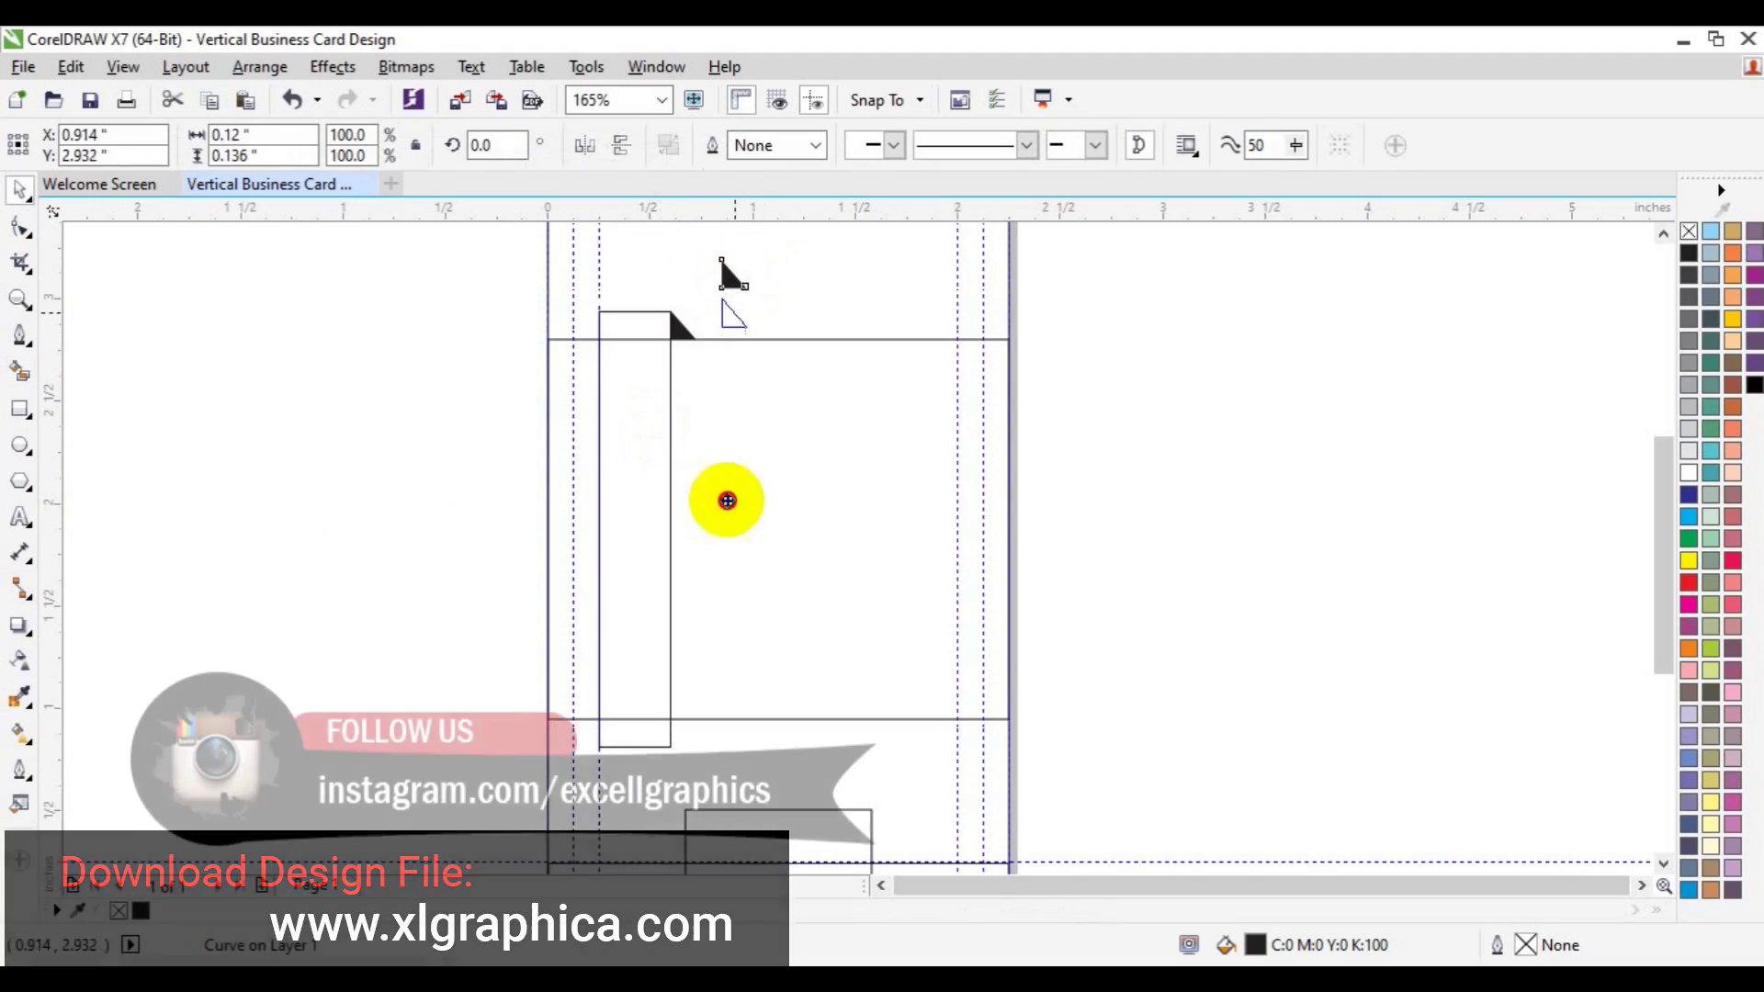
{"action": "left_click_drag", "start_coordinate": [701, 709], "coordinate": [682, 732]}
{"action": "left_click", "coordinate": [609, 146]}
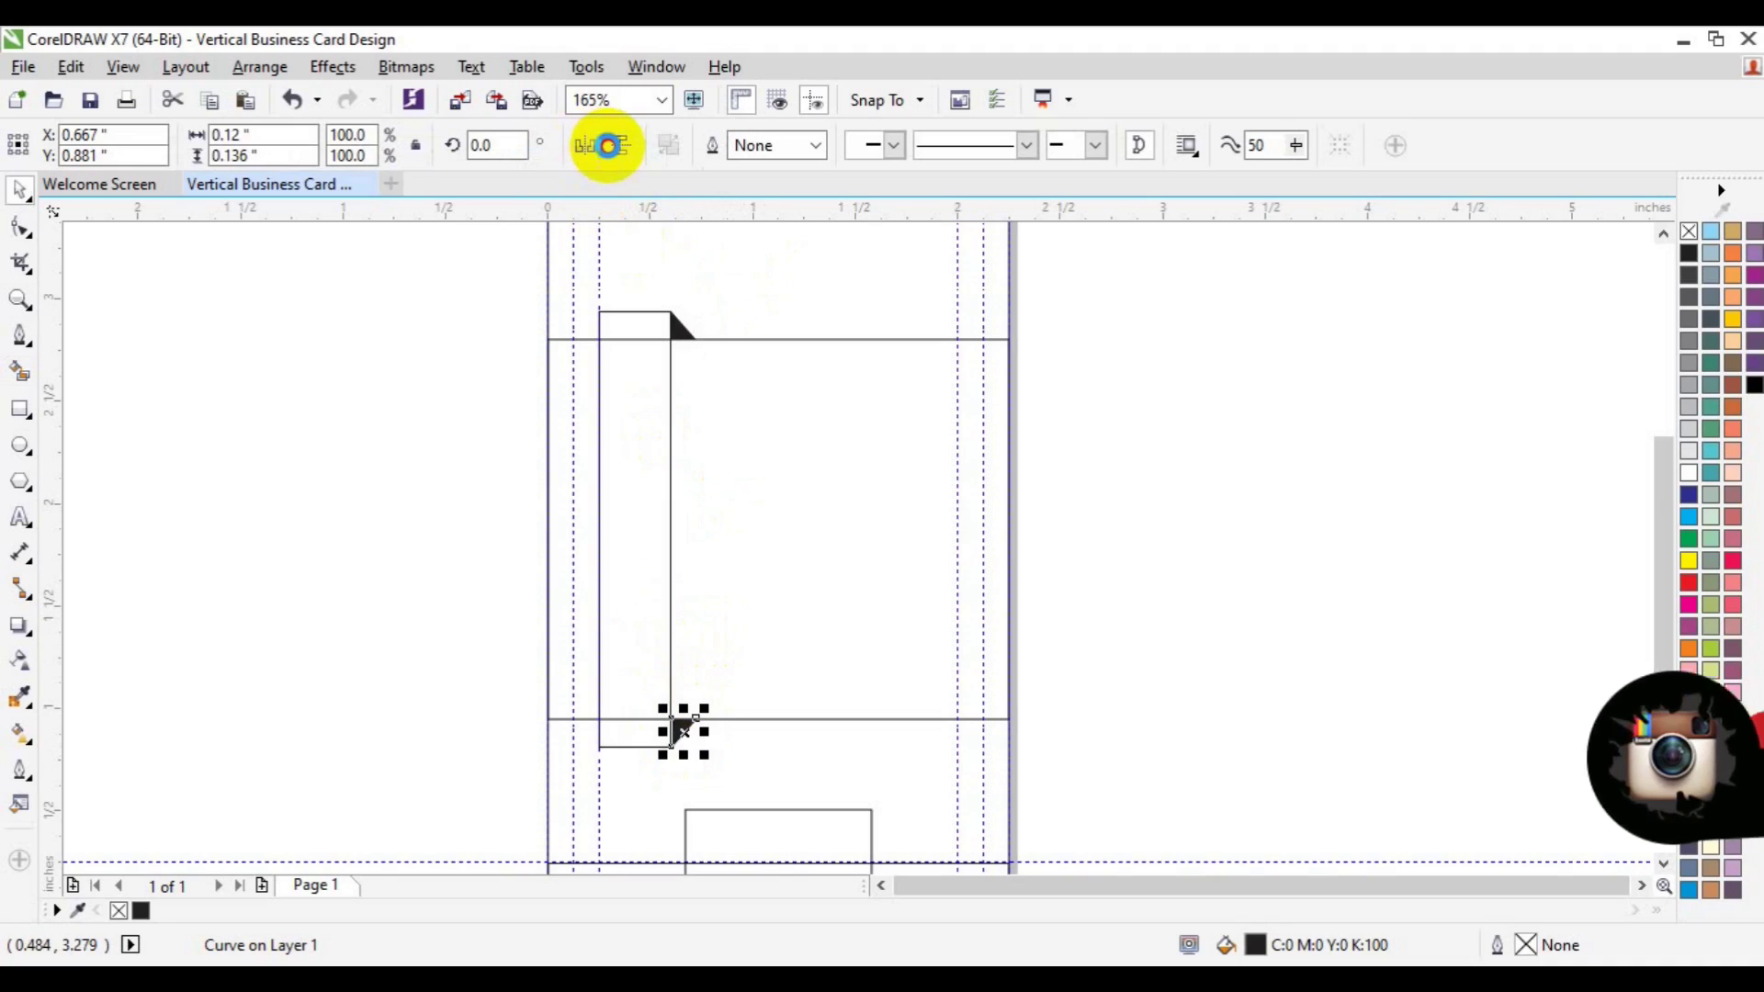
{"action": "left_click", "coordinate": [640, 661], "text": "shift"}
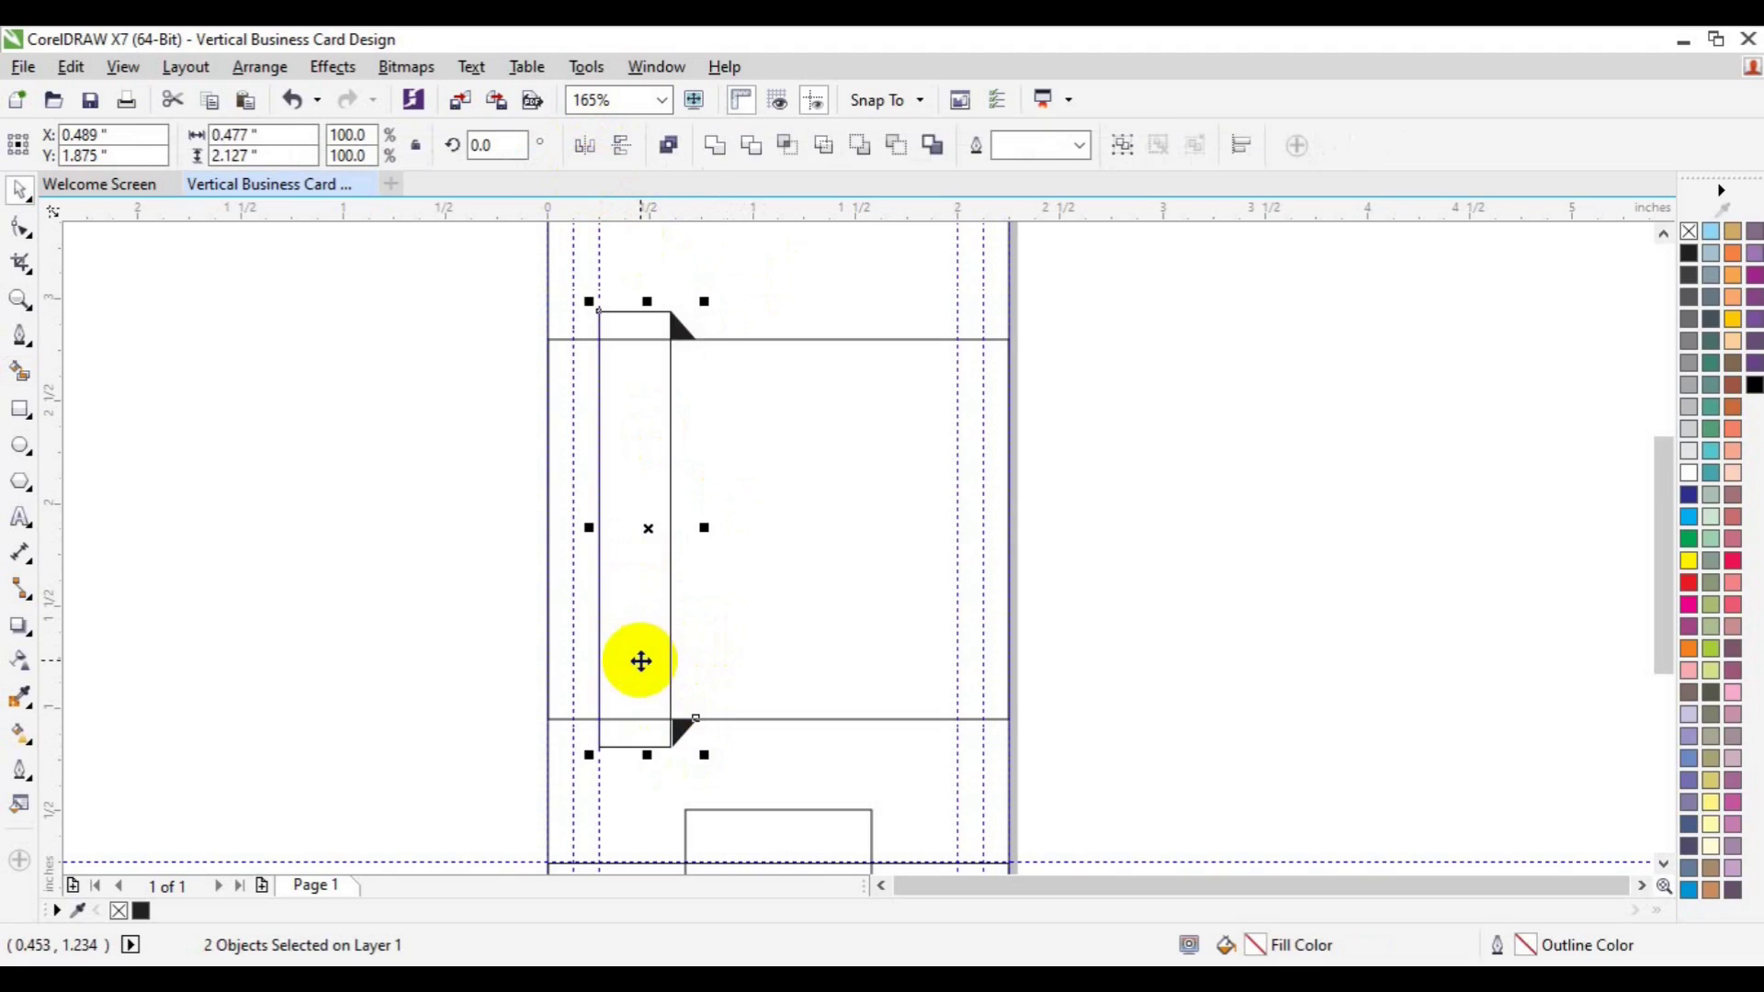
{"action": "left_click", "coordinate": [1145, 687]}
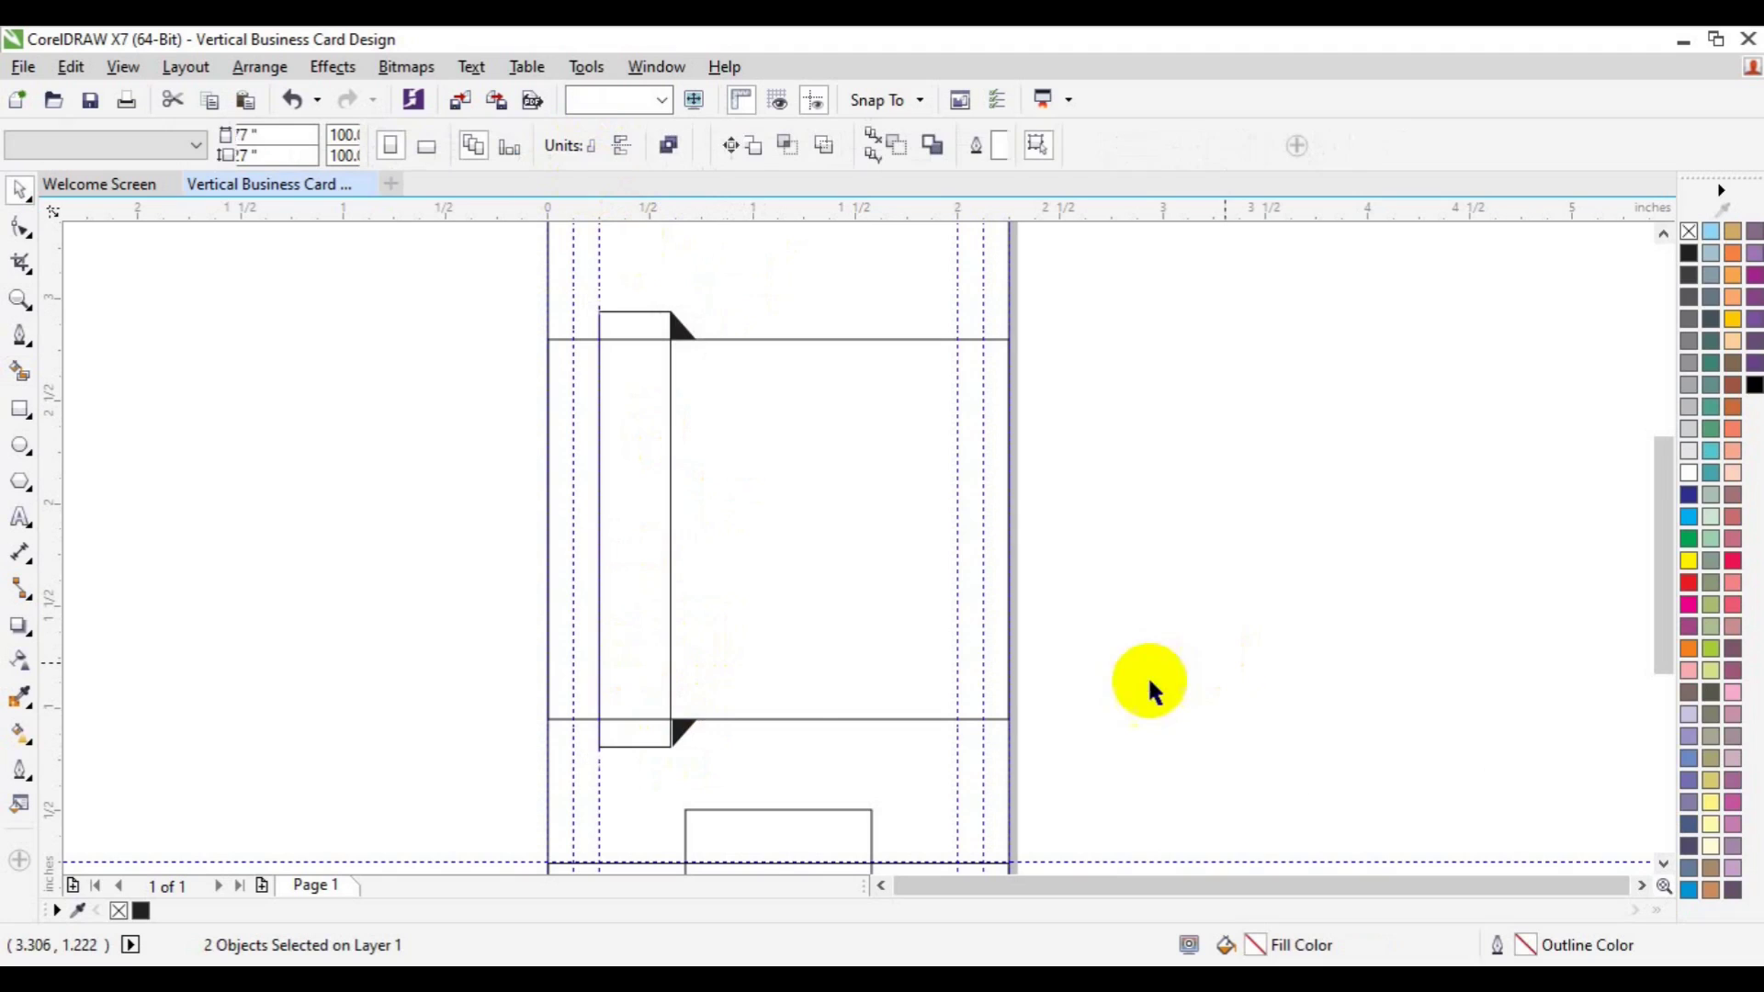
- Zoom in to check the bottom triangle, zoom back out, and Smart Fill the narrow strip black
{"action": "left_click", "coordinate": [20, 301]}
{"action": "left_click", "coordinate": [701, 721]}
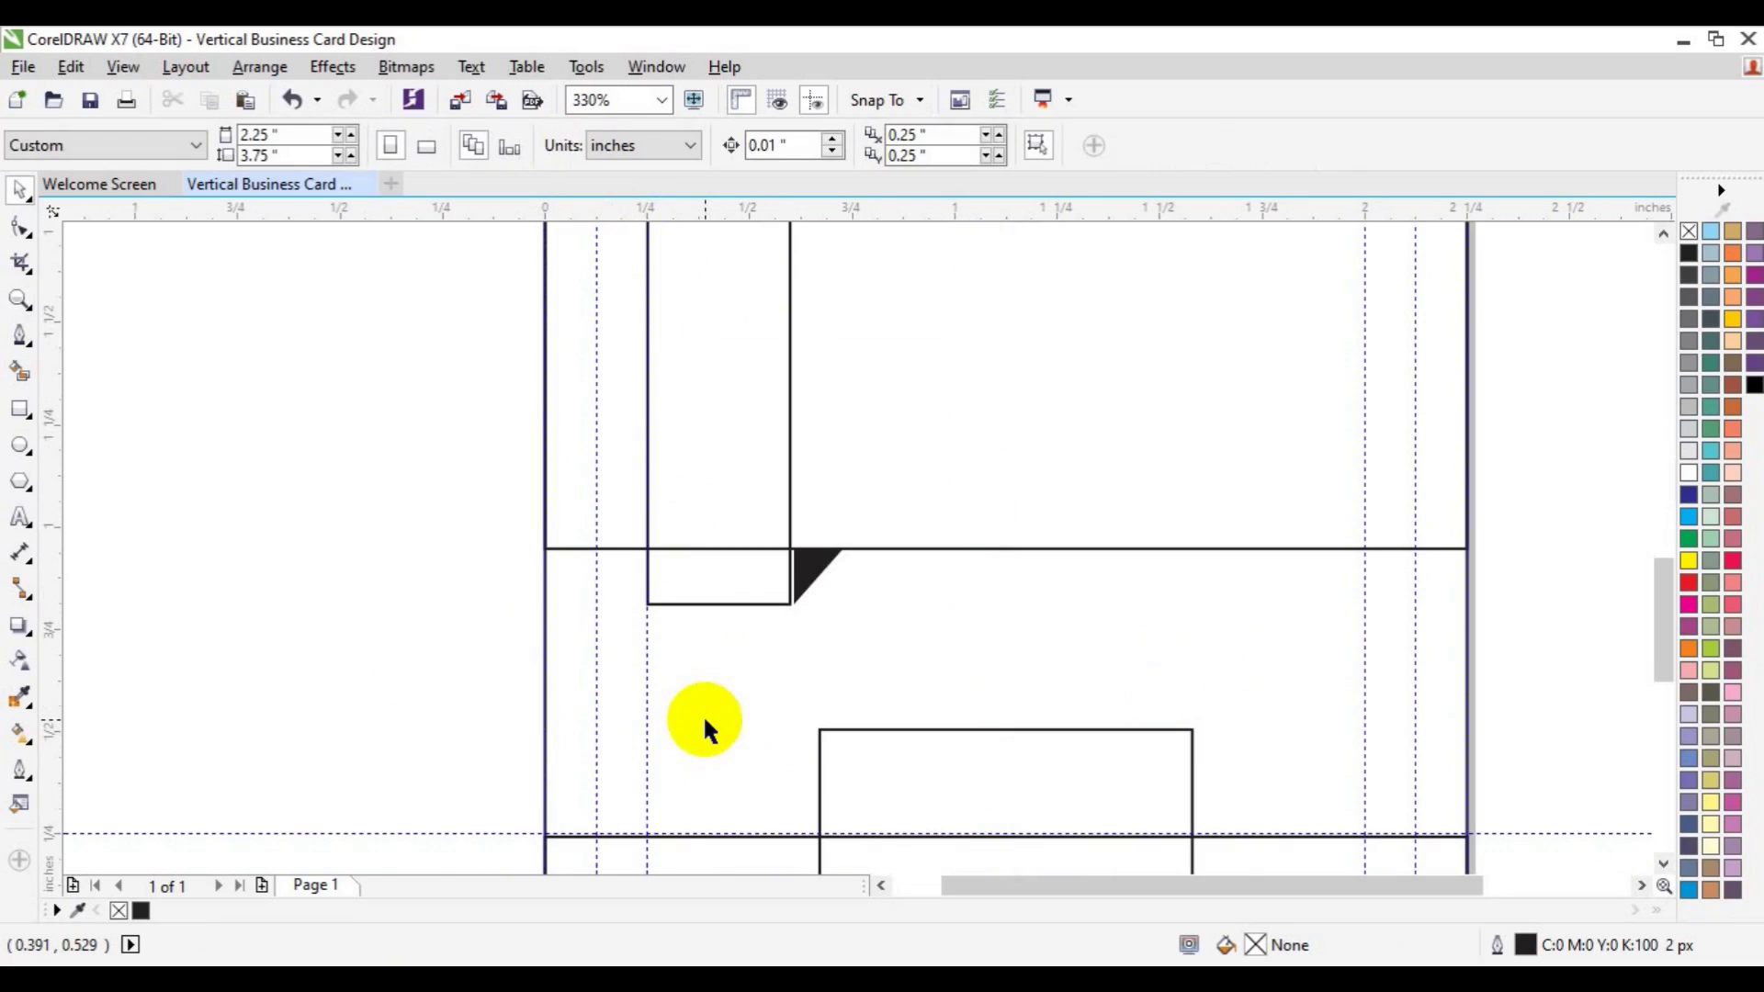
{"action": "left_click", "coordinate": [811, 586]}
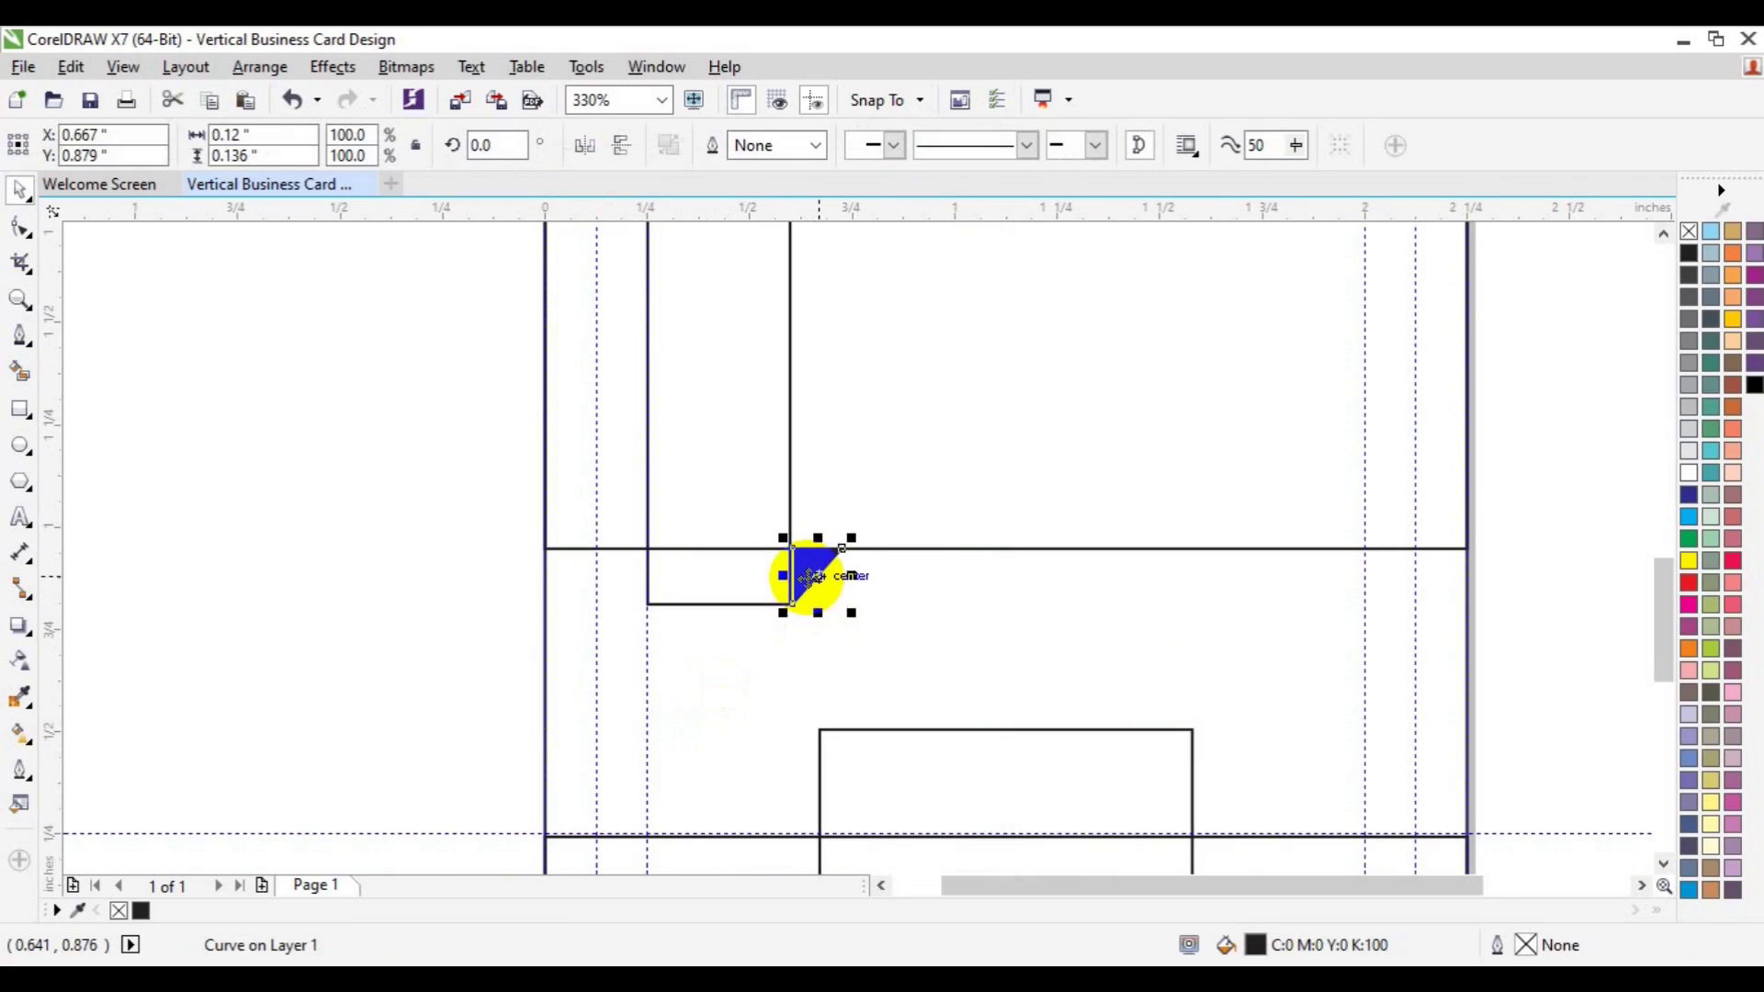
{"action": "left_click", "coordinate": [275, 469]}
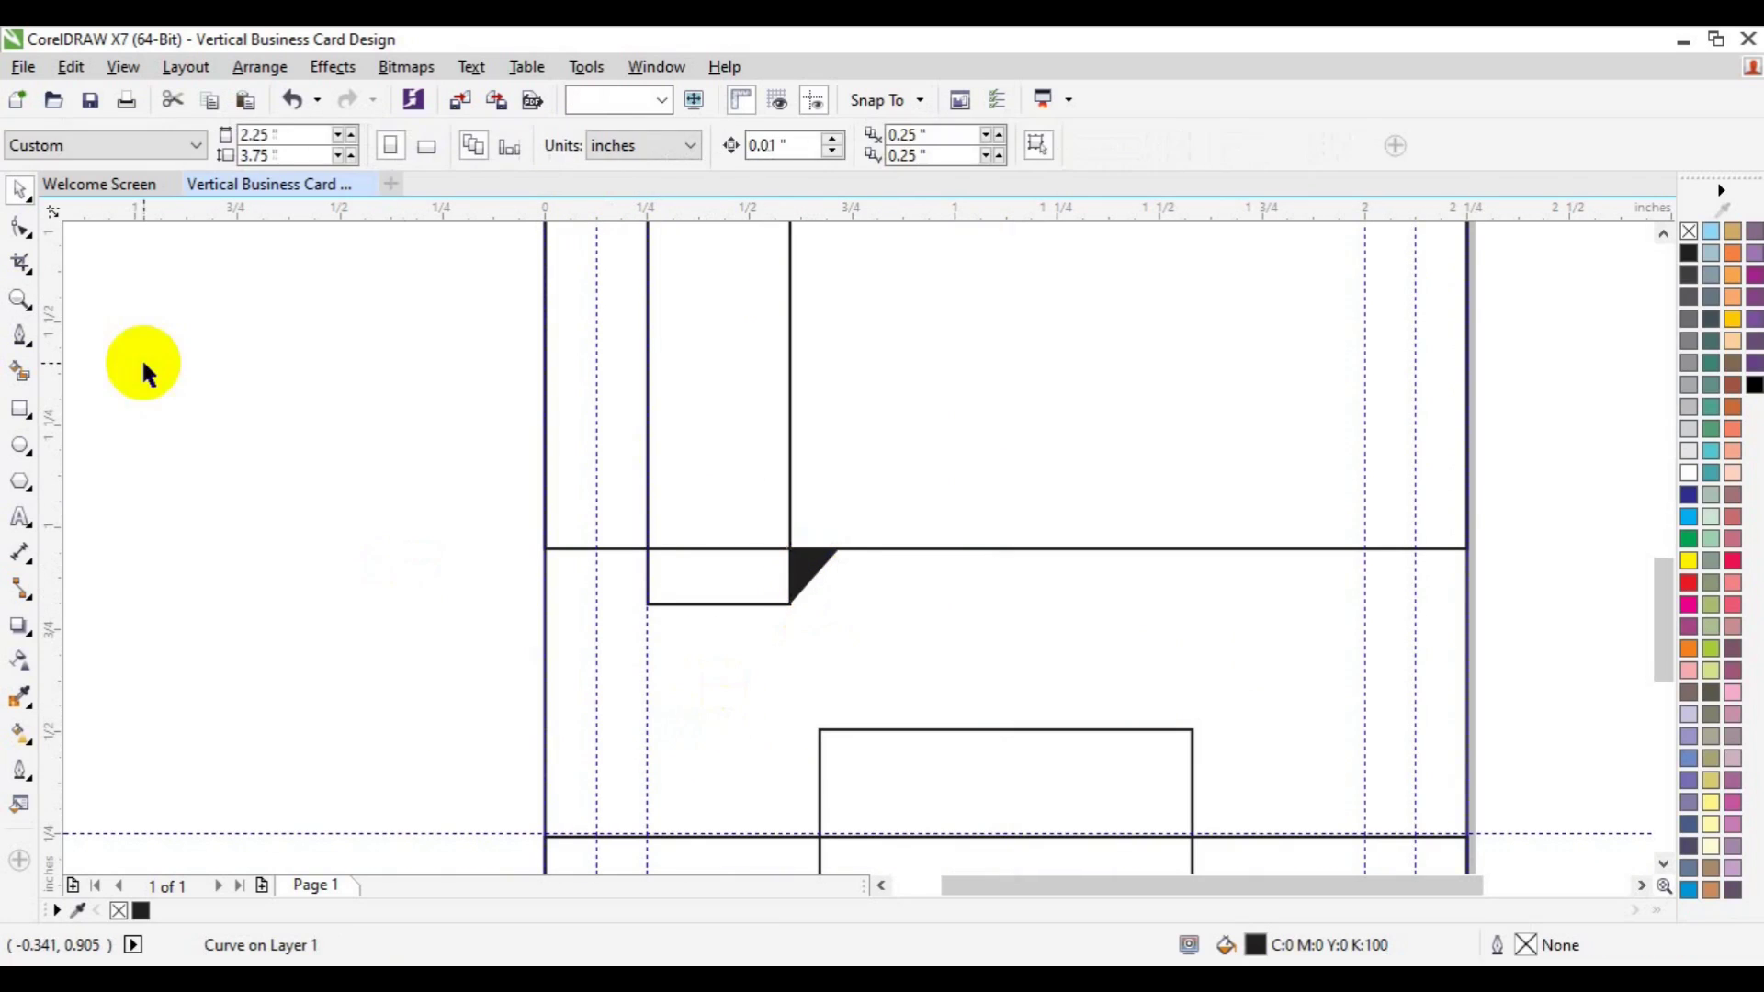
{"action": "left_click", "coordinate": [21, 300]}
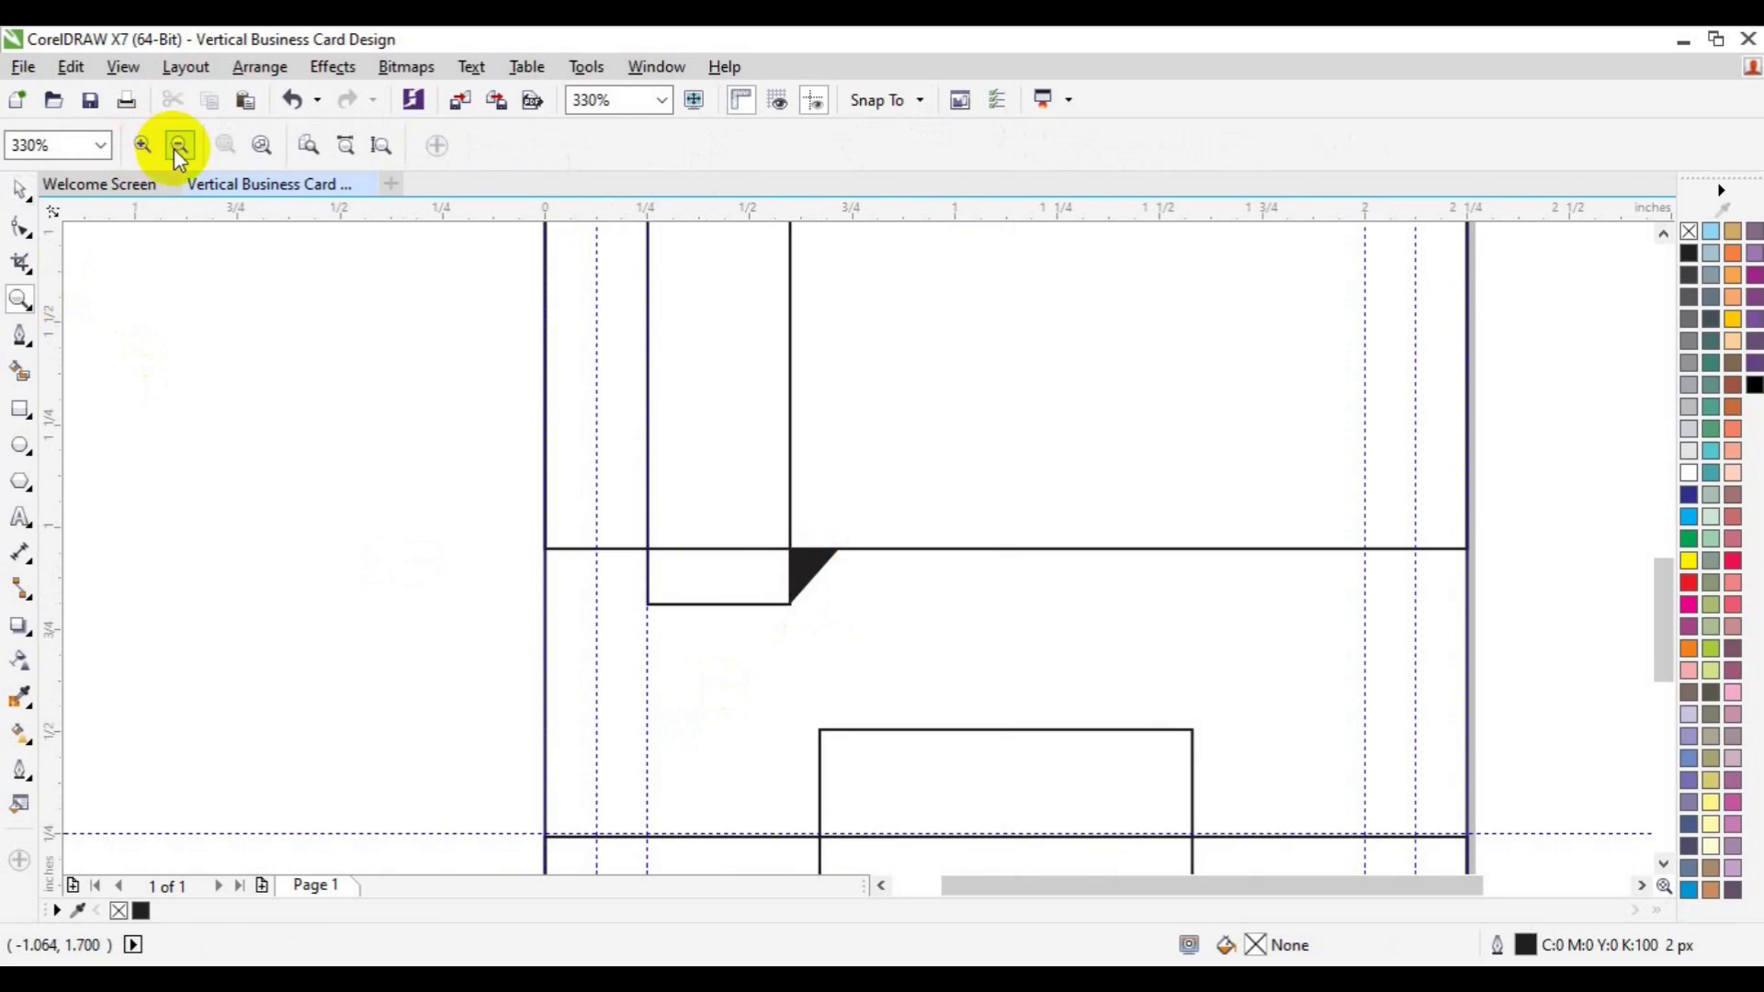
{"action": "left_click", "coordinate": [172, 145]}
{"action": "key", "text": "space"}
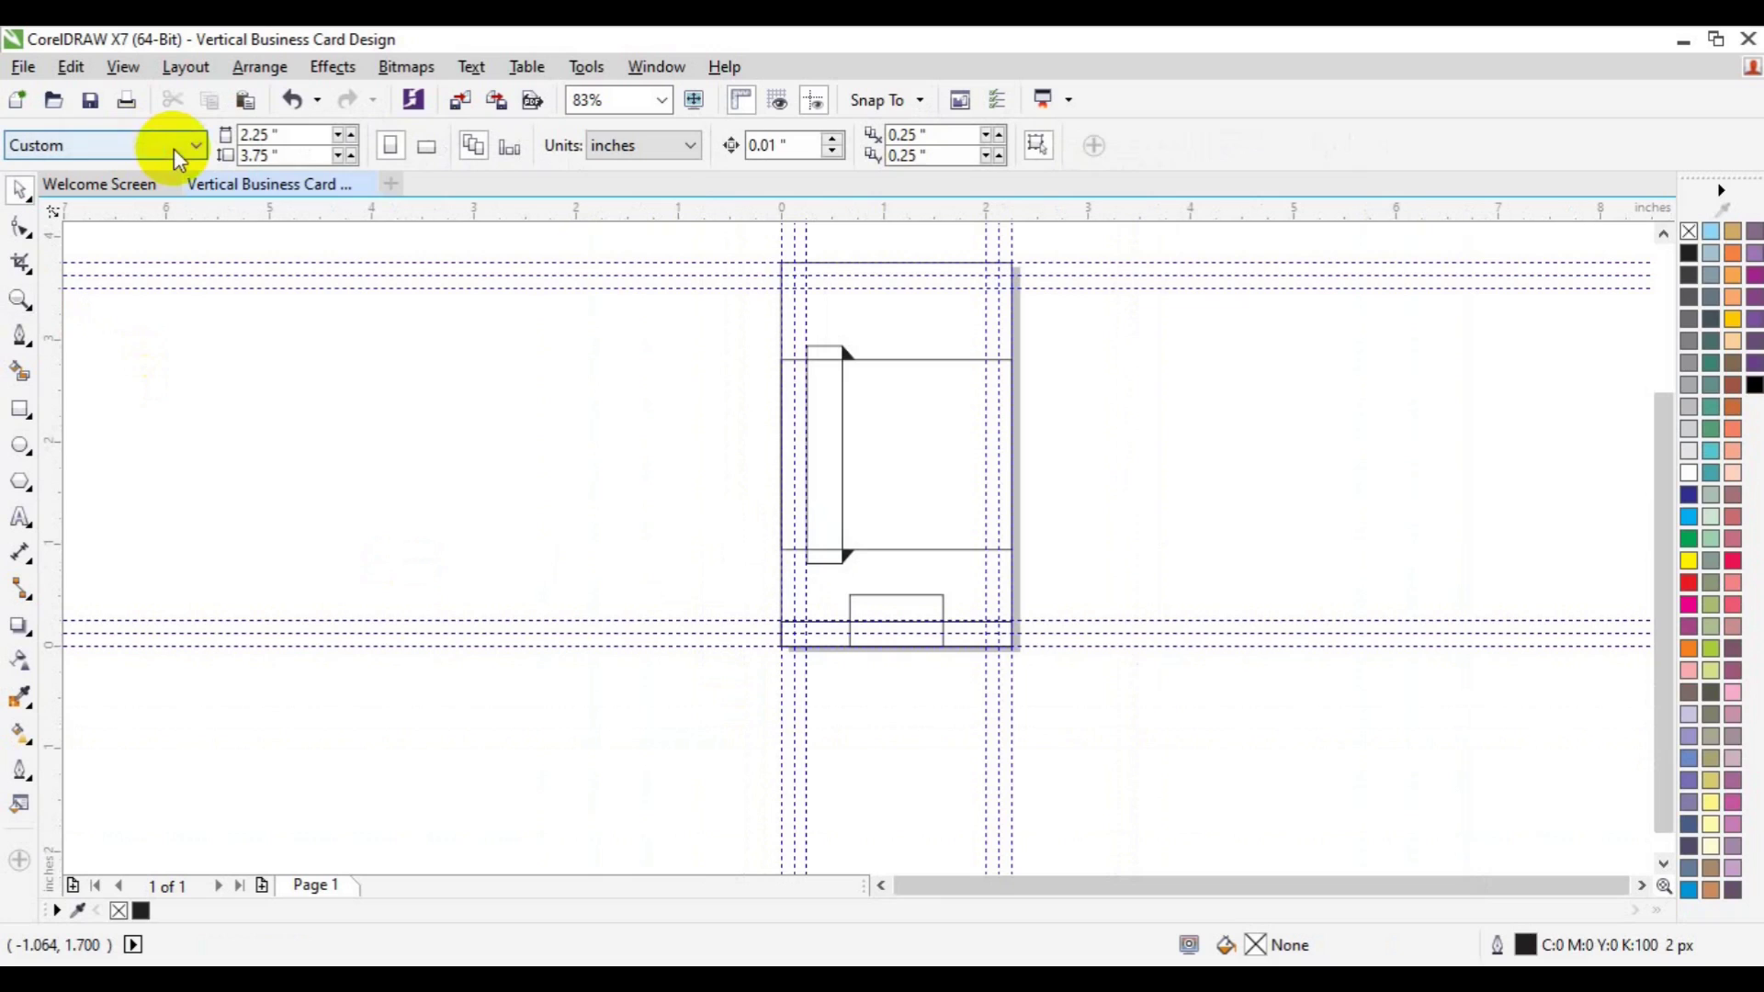
{"action": "left_click", "coordinate": [1665, 234]}
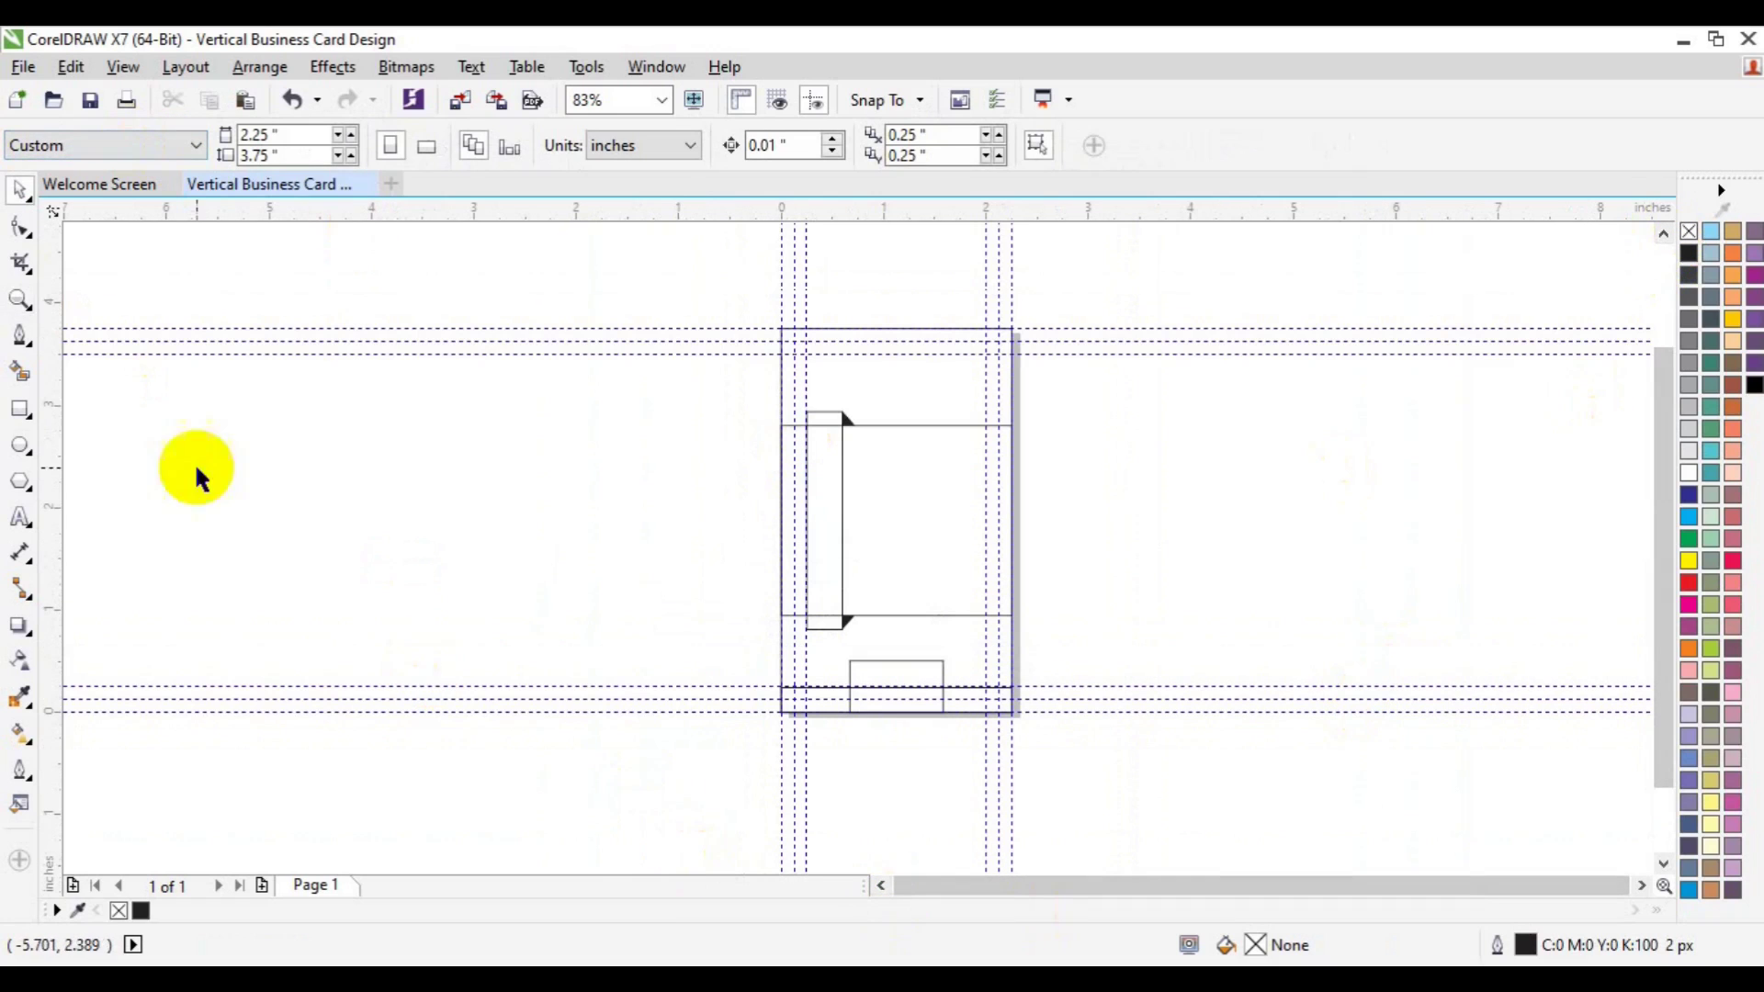
{"action": "left_click", "coordinate": [20, 372]}
{"action": "left_click", "coordinate": [824, 522]}
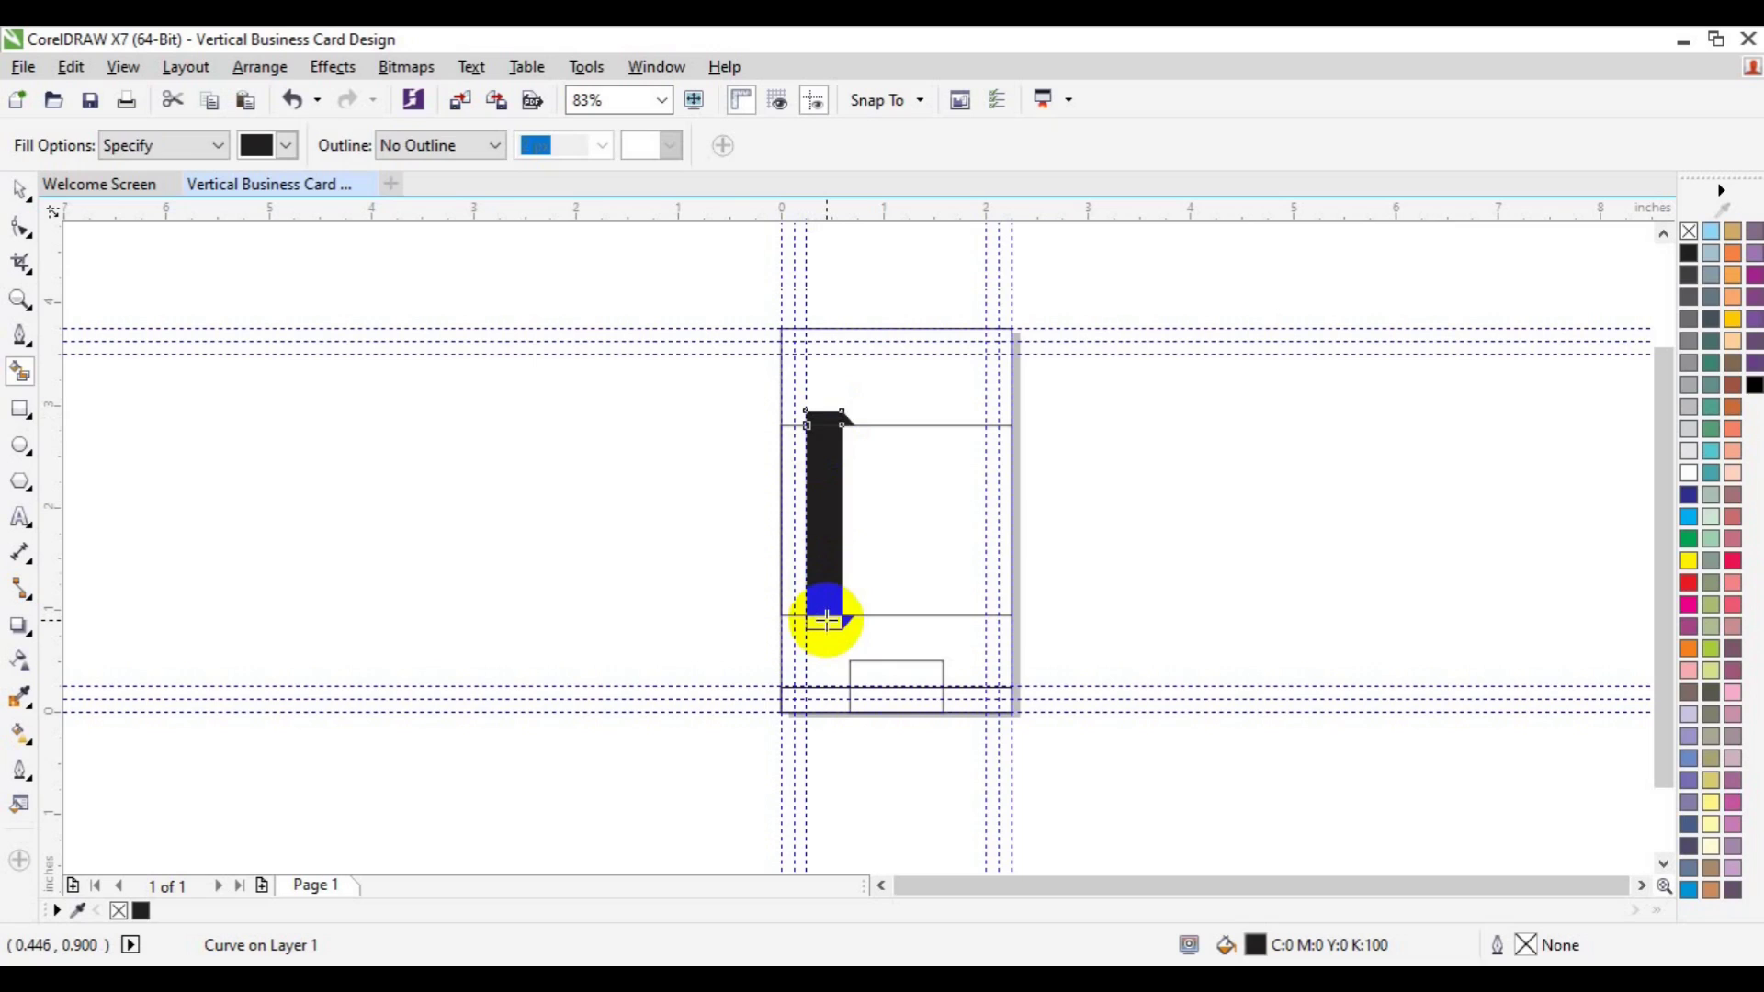
- Smart Fill the strip's end piece and weld it with the strip and third piece
{"action": "left_click", "coordinate": [824, 620]}
{"action": "key", "text": "space"}
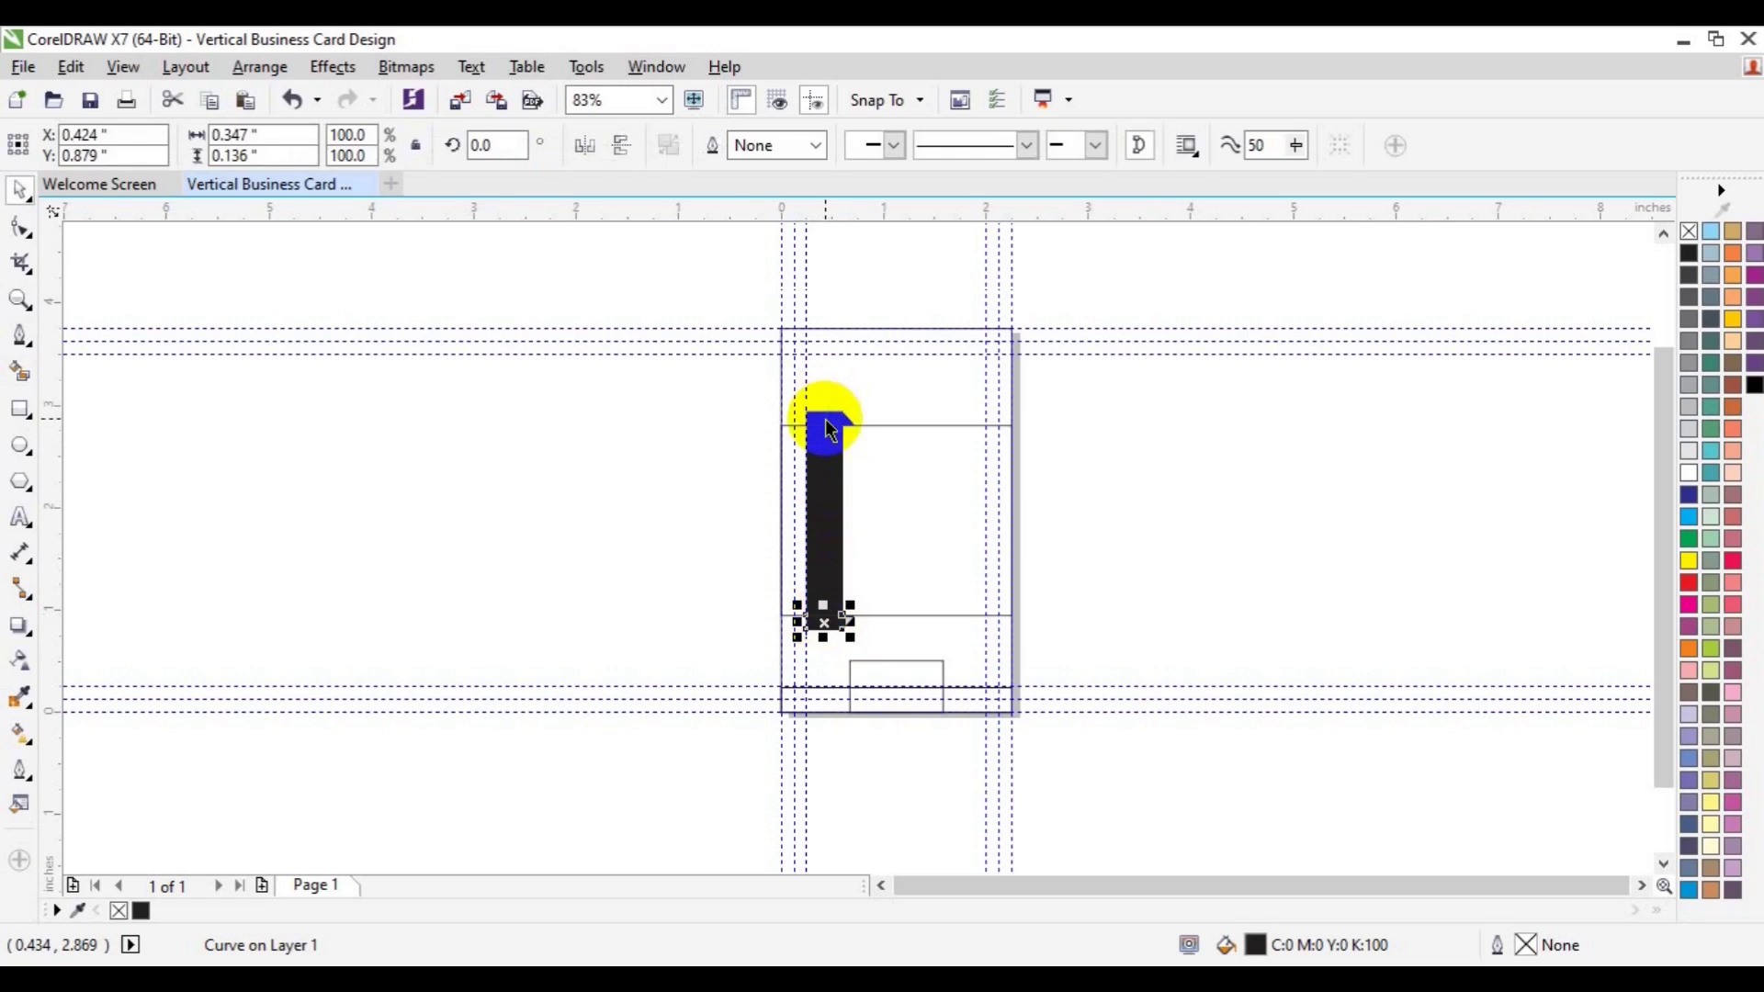
{"action": "left_click", "coordinate": [824, 418], "text": "shift"}
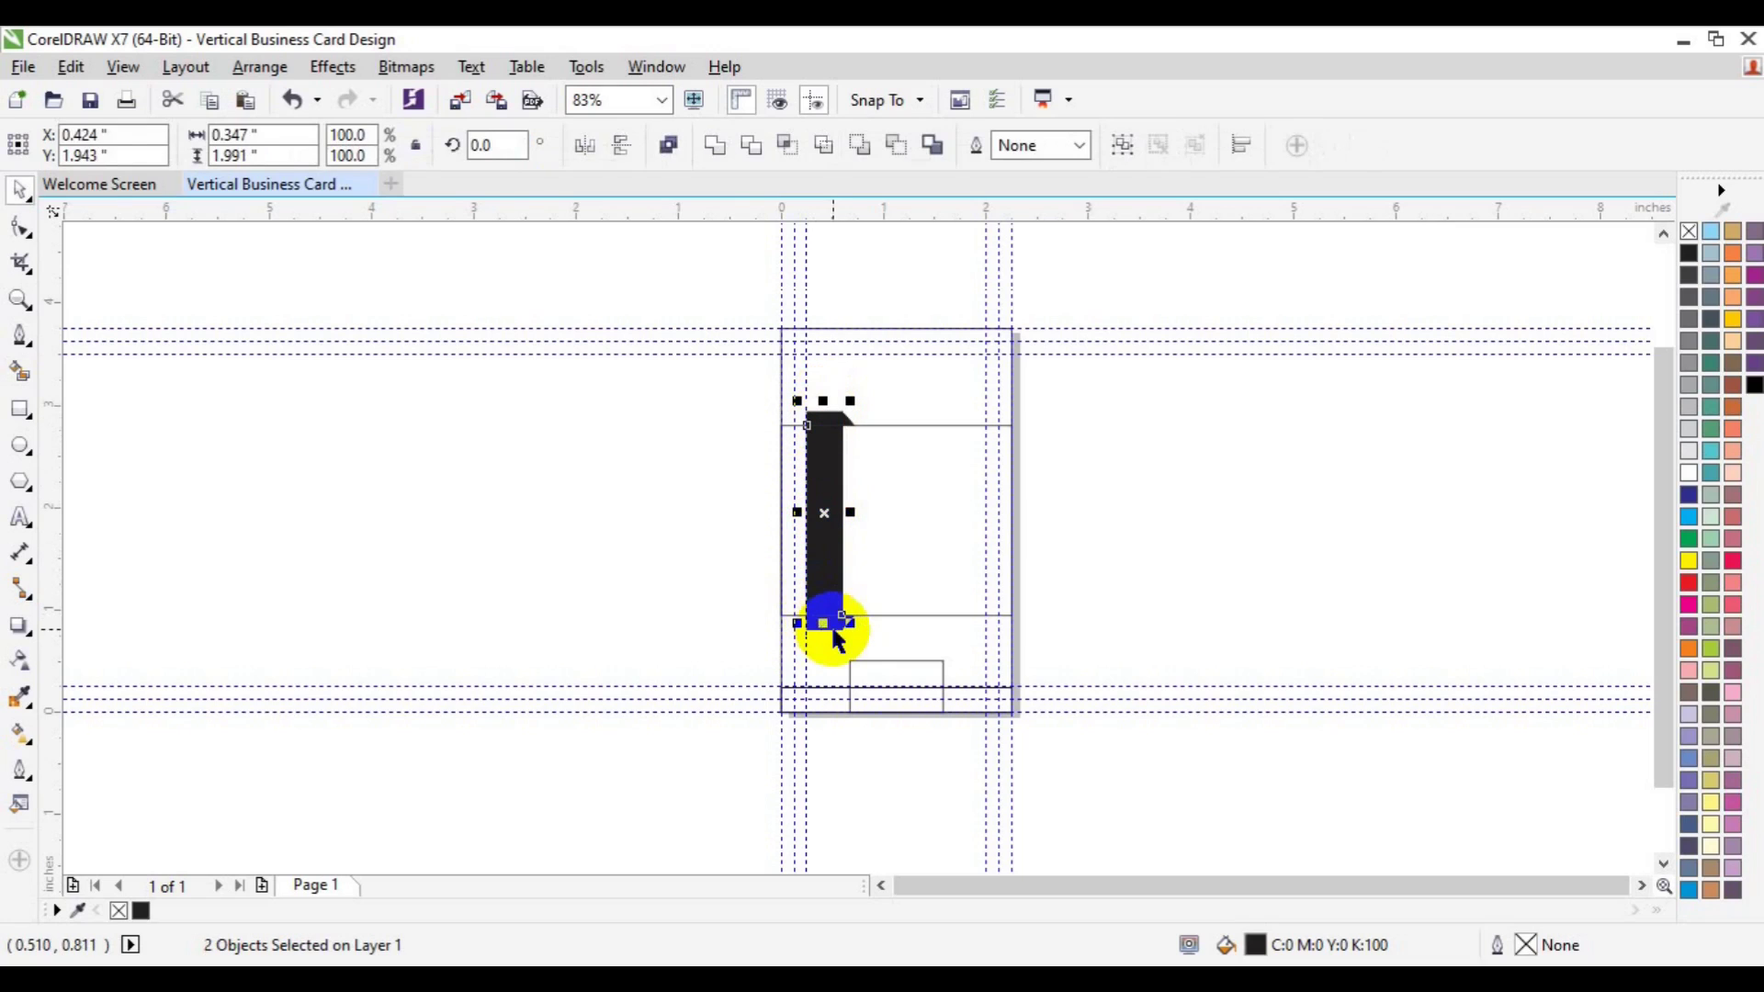
{"action": "left_click", "coordinate": [826, 629], "text": "shift"}
{"action": "left_click", "coordinate": [716, 149]}
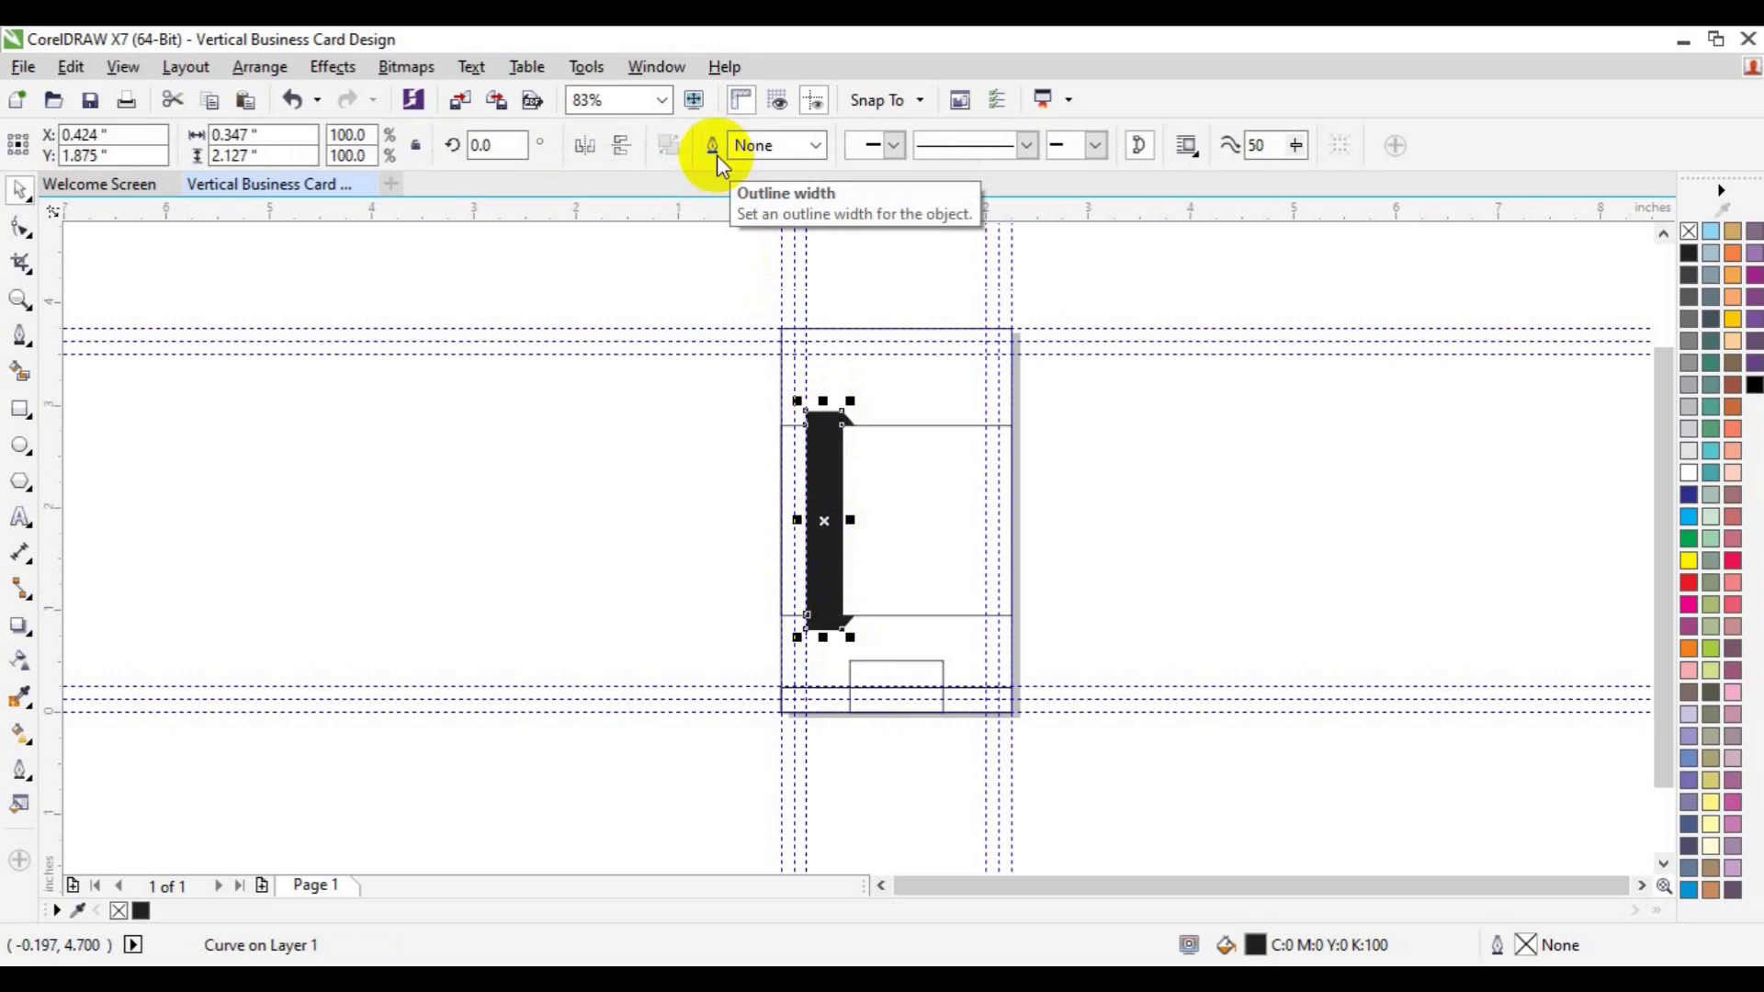
- Fill the welded ribbon red and zoom in on the card
{"action": "left_click", "coordinate": [1690, 582]}
{"action": "left_click", "coordinate": [1281, 511]}
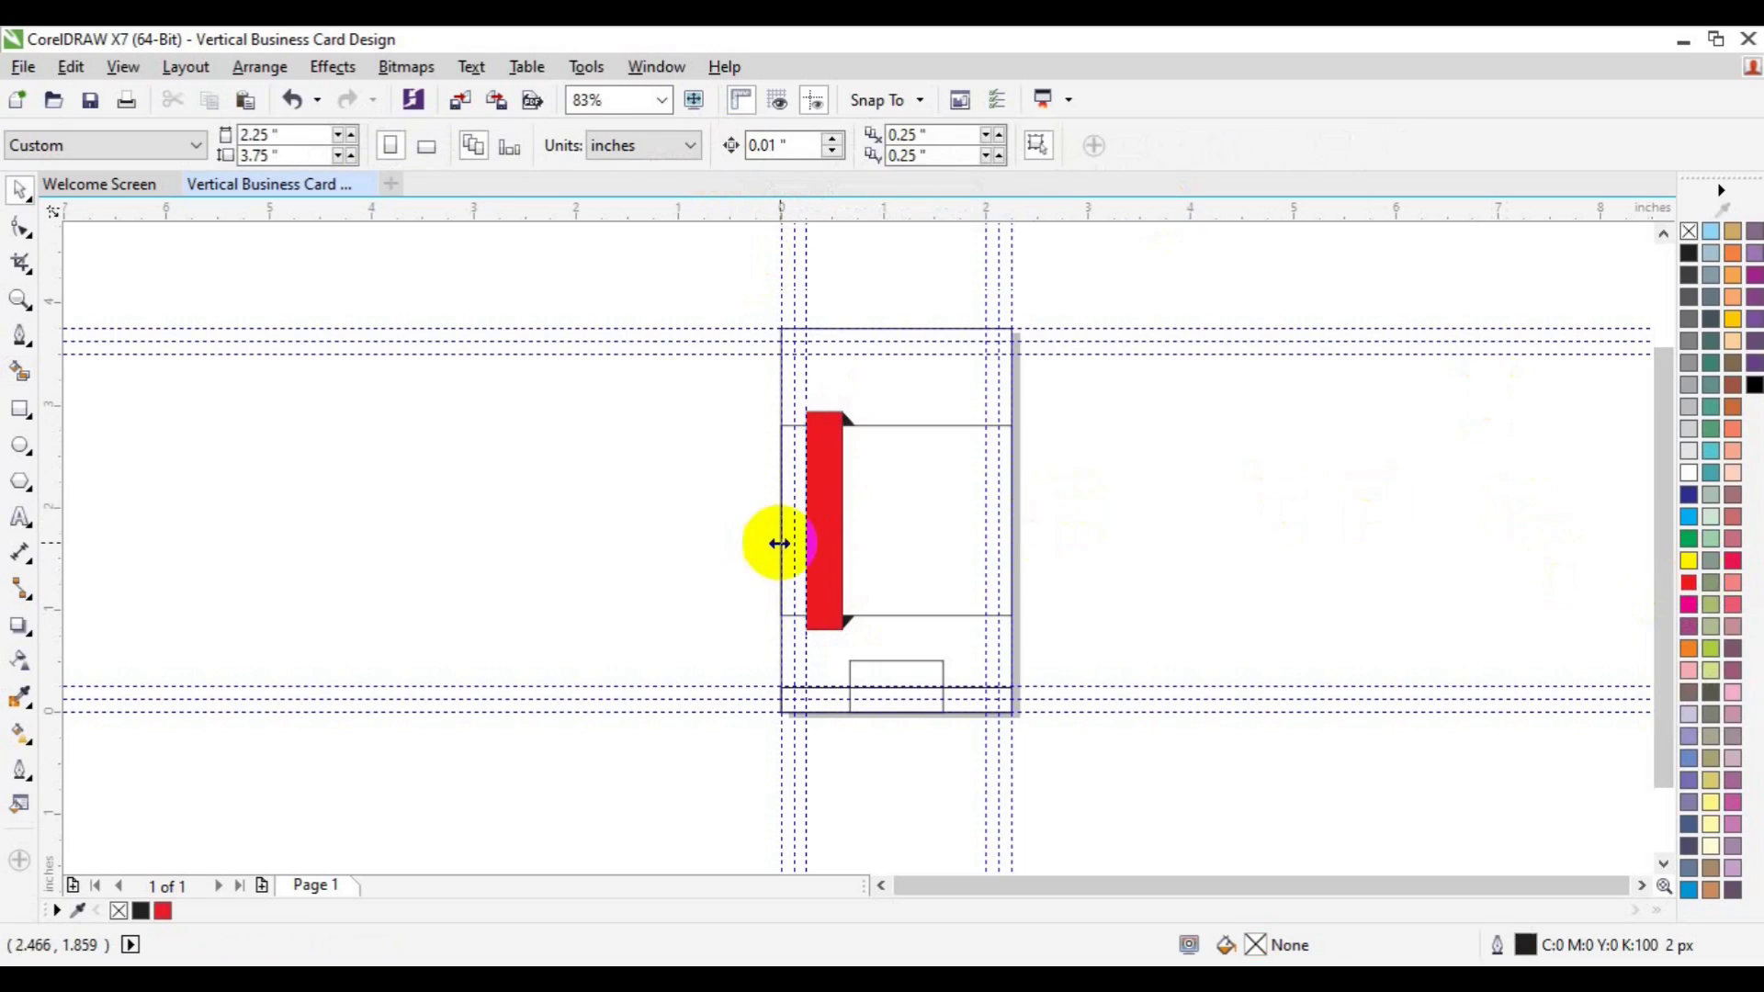
{"action": "left_click", "coordinate": [18, 302]}
{"action": "left_click", "coordinate": [898, 532]}
{"action": "key", "text": "space"}
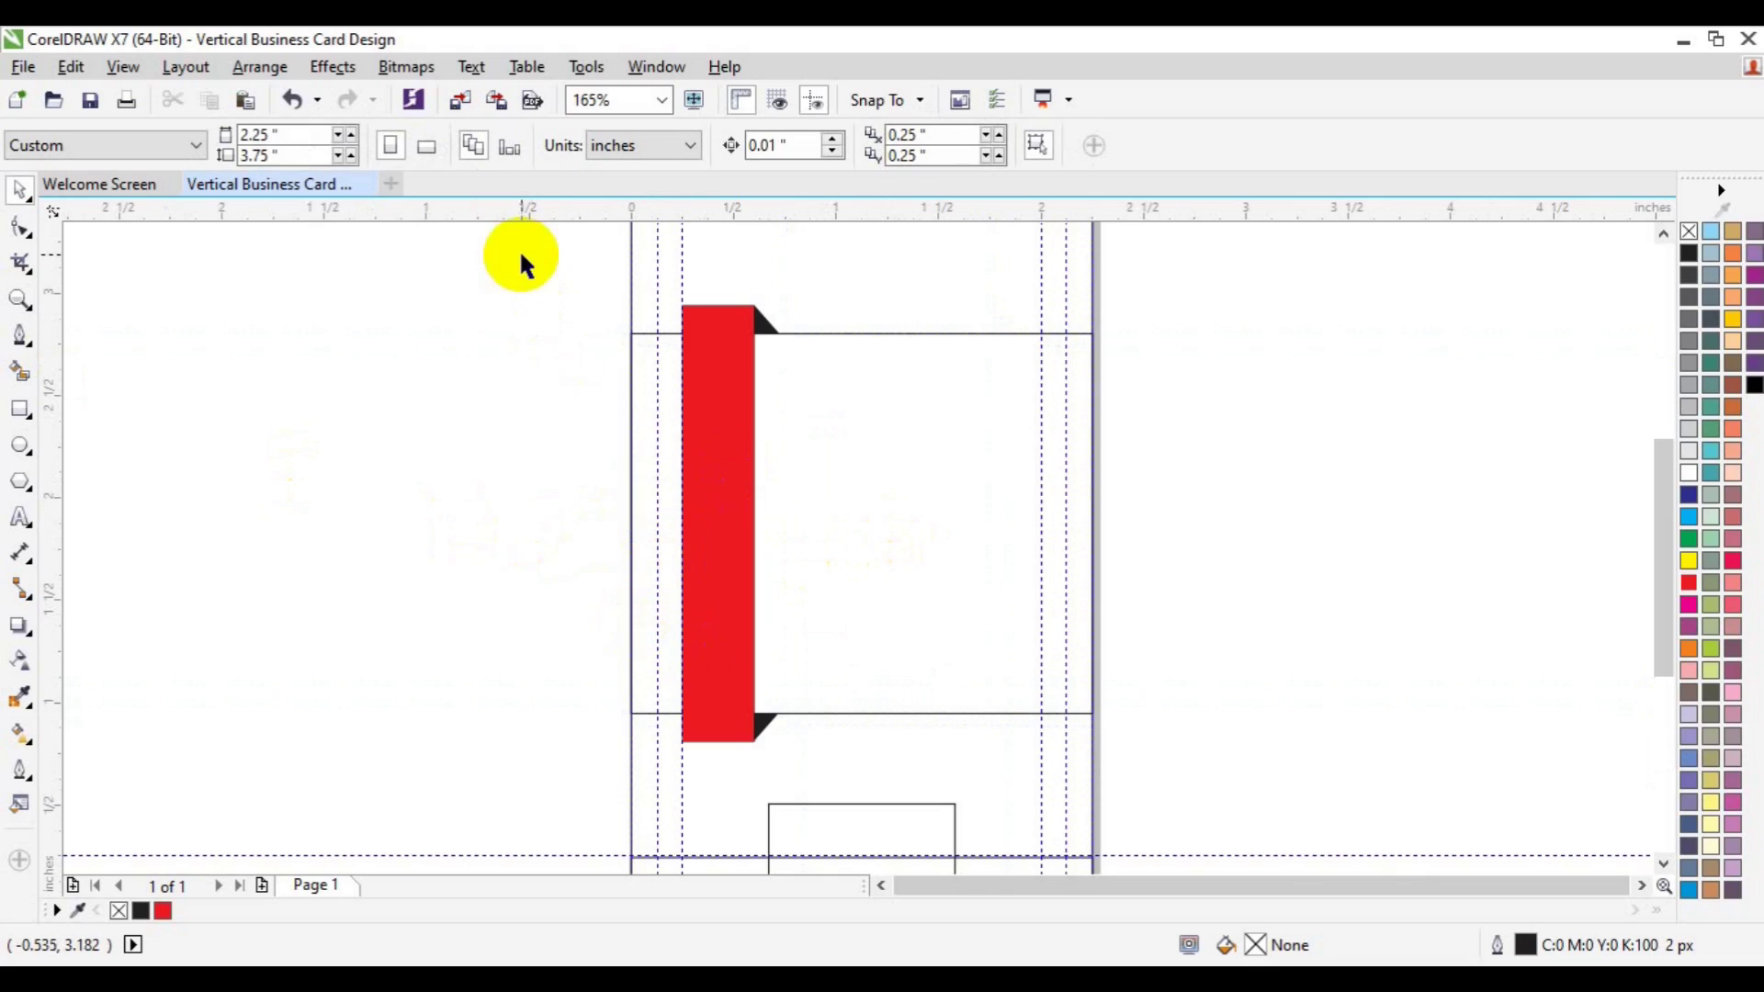
- Remove the outlines from the ribbon and its corner triangles
{"action": "left_click_drag", "start_coordinate": [520, 258], "coordinate": [886, 777]}
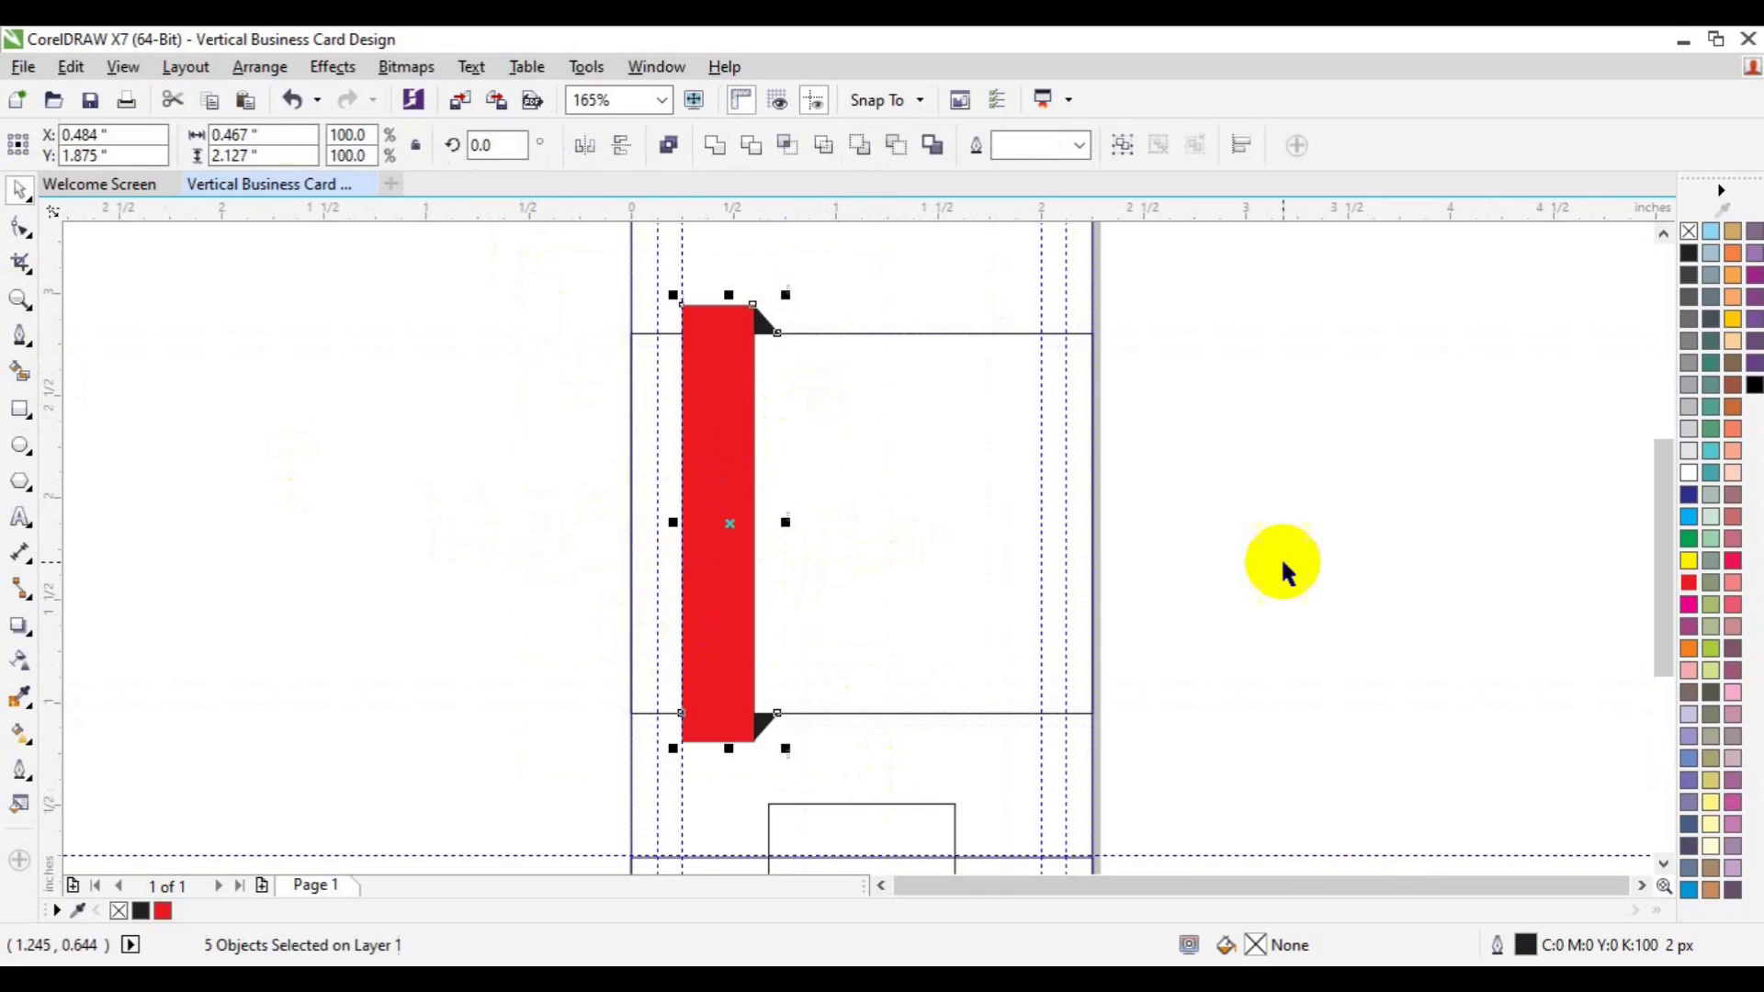
{"action": "right_click", "coordinate": [1689, 231]}
{"action": "left_click", "coordinate": [1429, 394]}
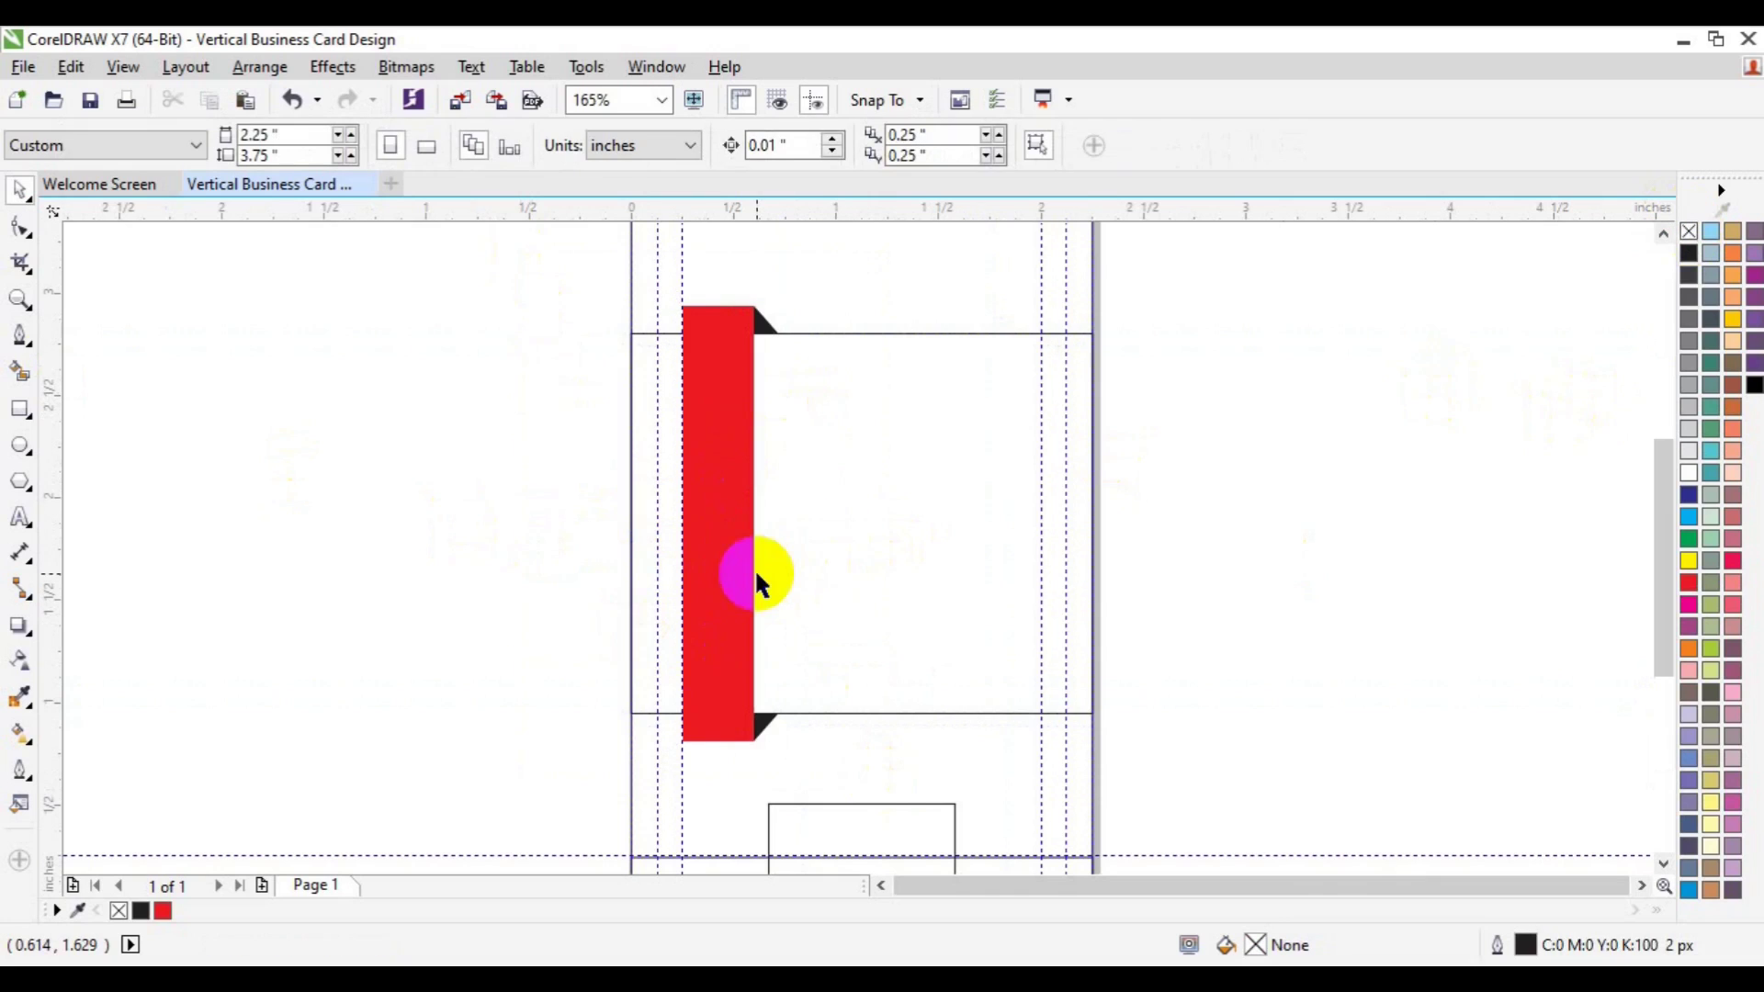
- Copy the bottom-right black triangle to the ribbon's bottom-left corner and nudge it into place
{"action": "left_click", "coordinate": [762, 725]}
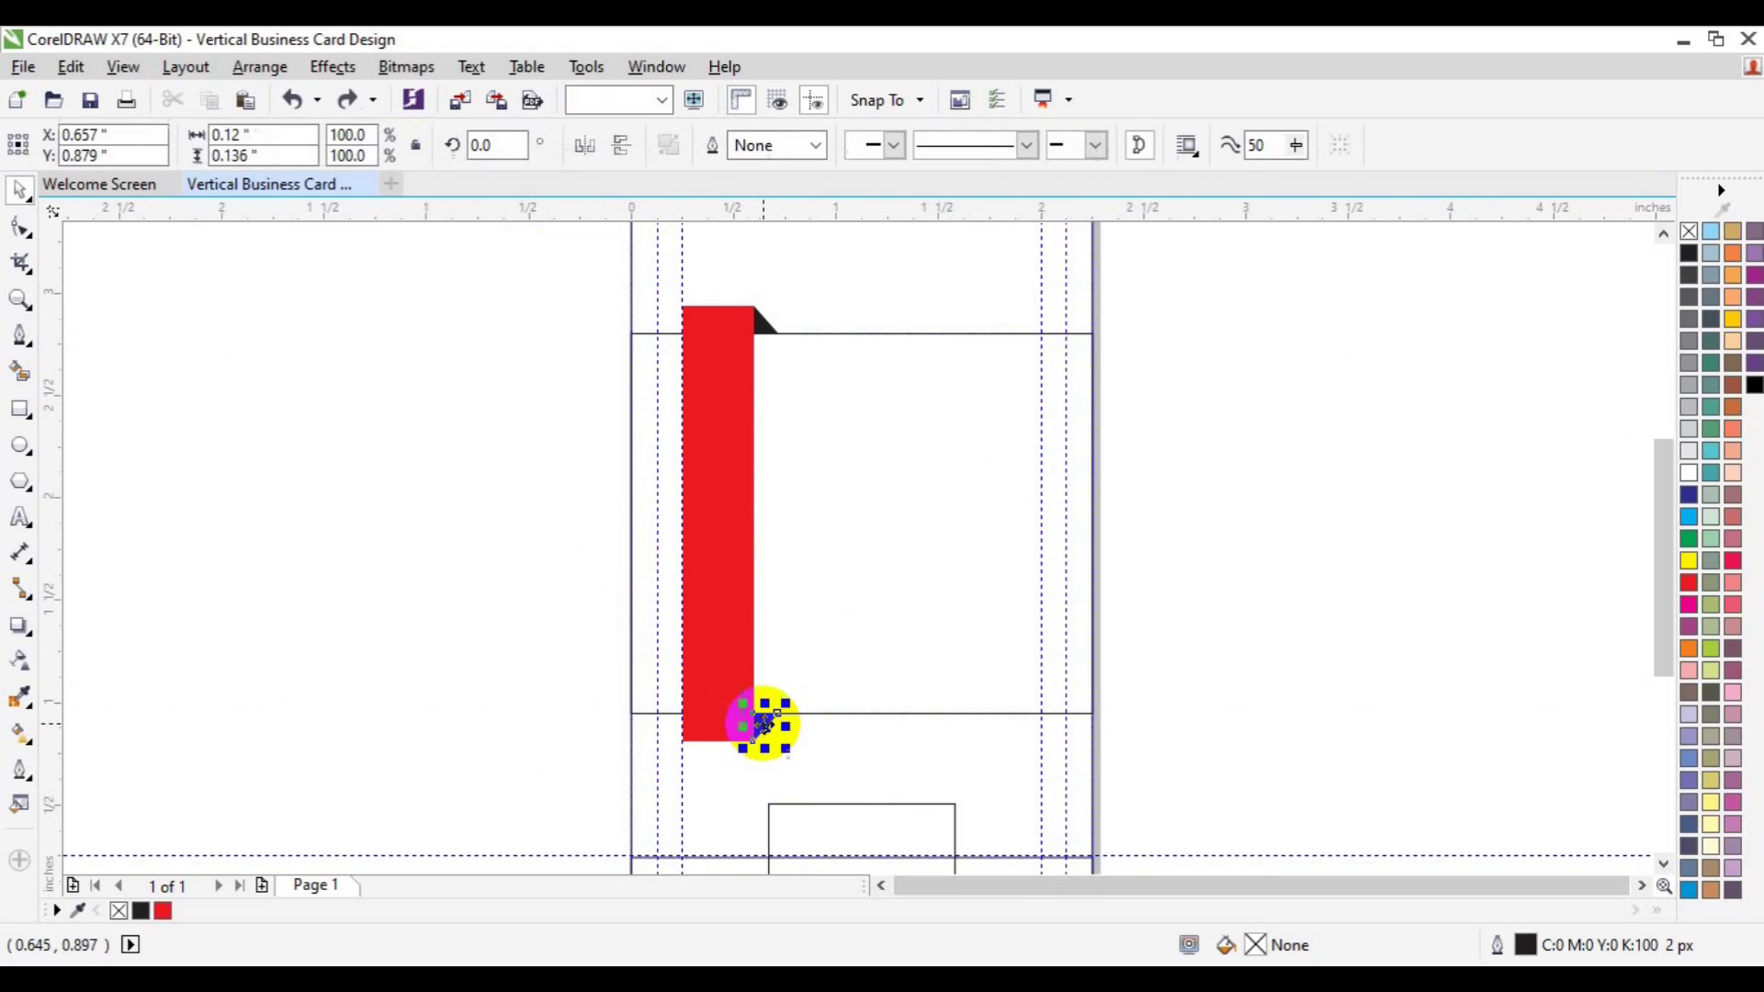
{"action": "left_click_drag", "start_coordinate": [763, 725], "coordinate": [660, 727]}
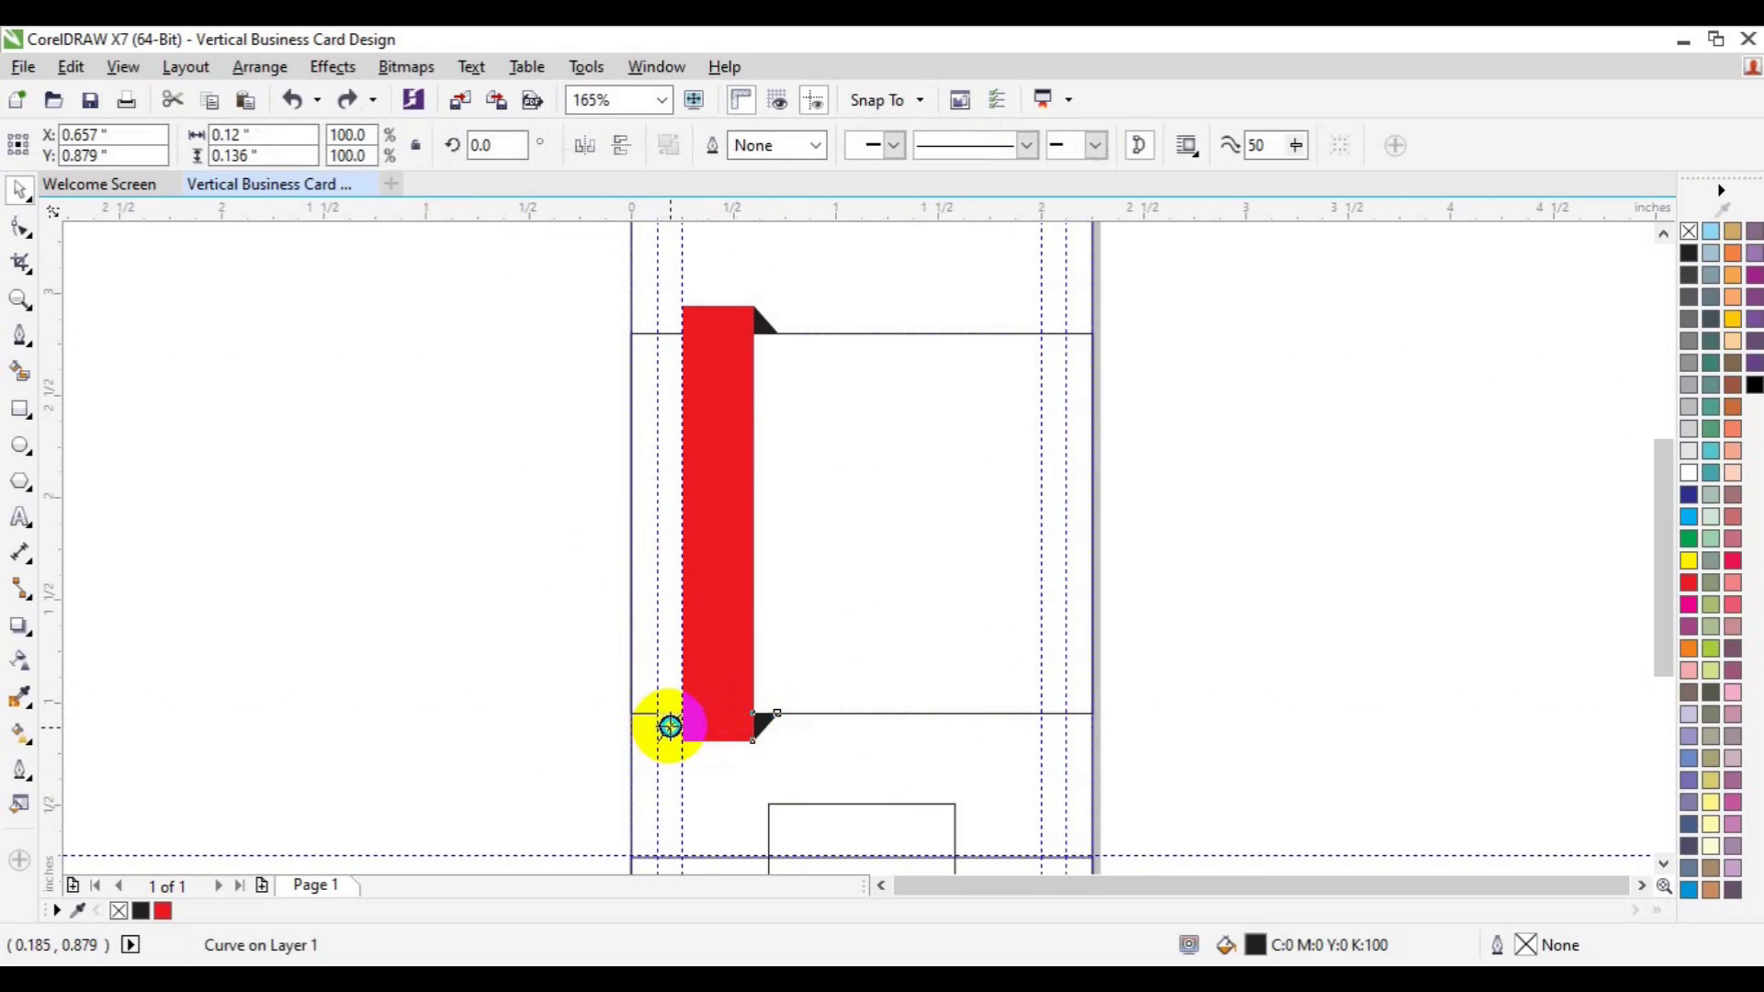
{"action": "right_click", "coordinate": [670, 726]}
{"action": "left_click", "coordinate": [749, 776]}
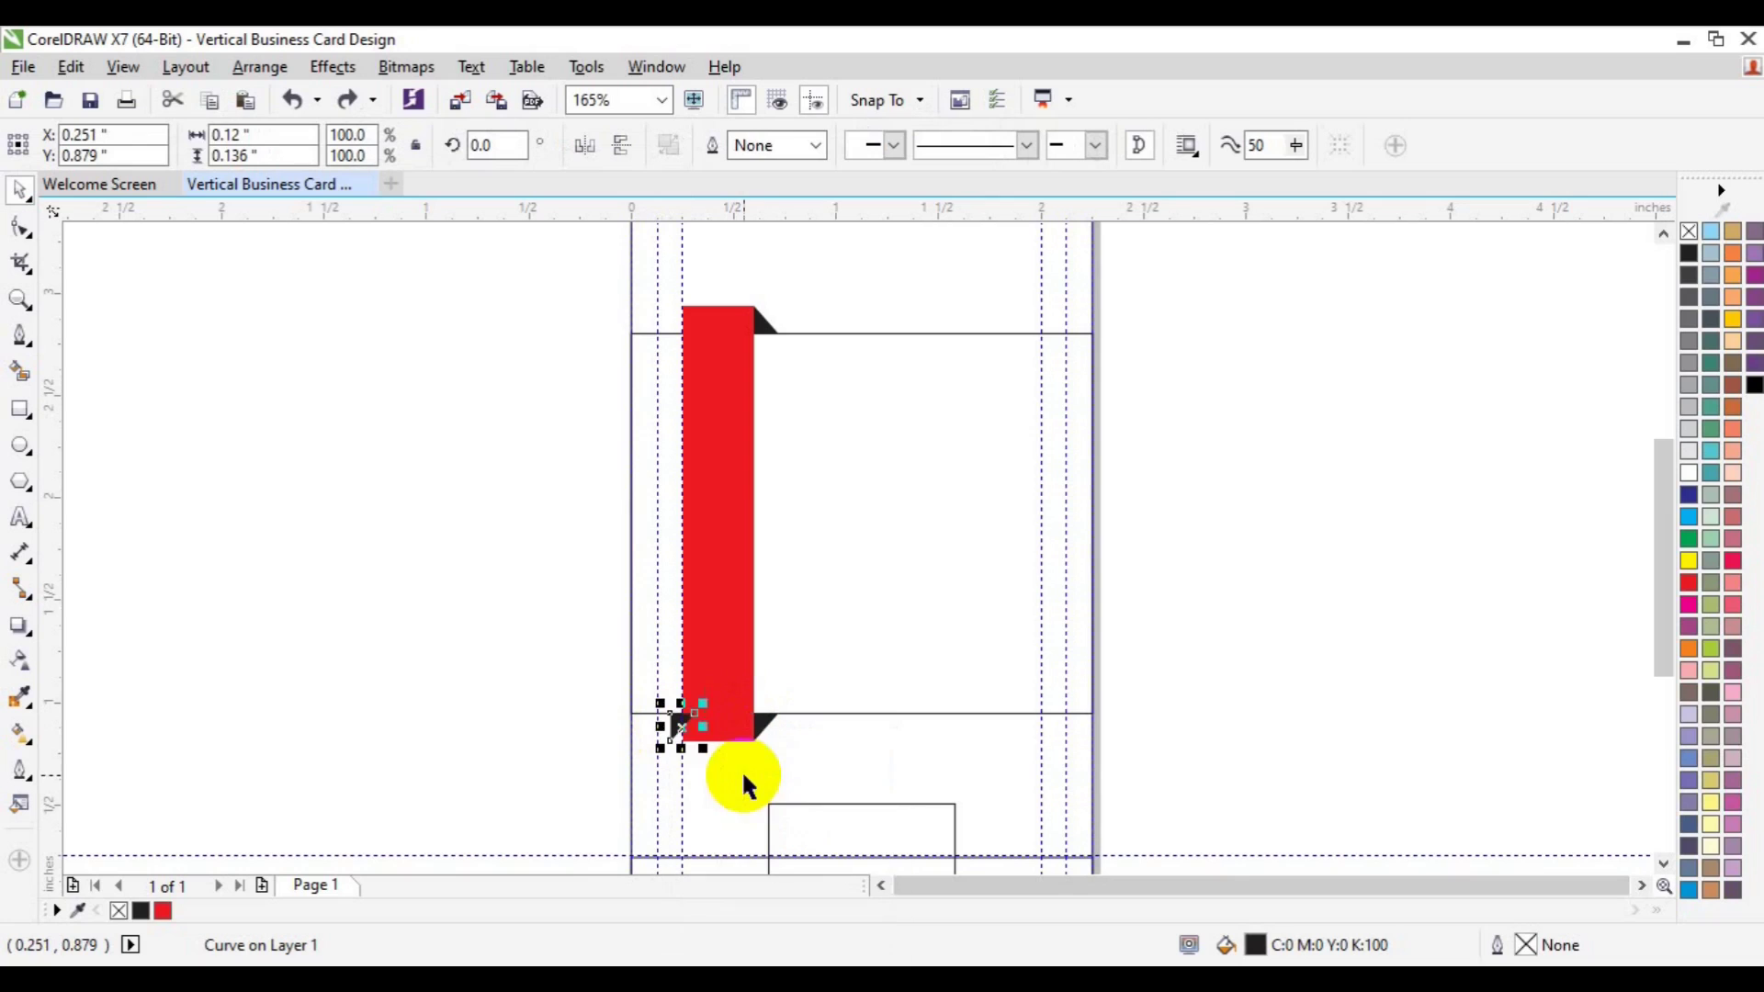
{"action": "key", "text": "Left"}
{"action": "key", "text": "Left"}
{"action": "key", "text": "Left"}
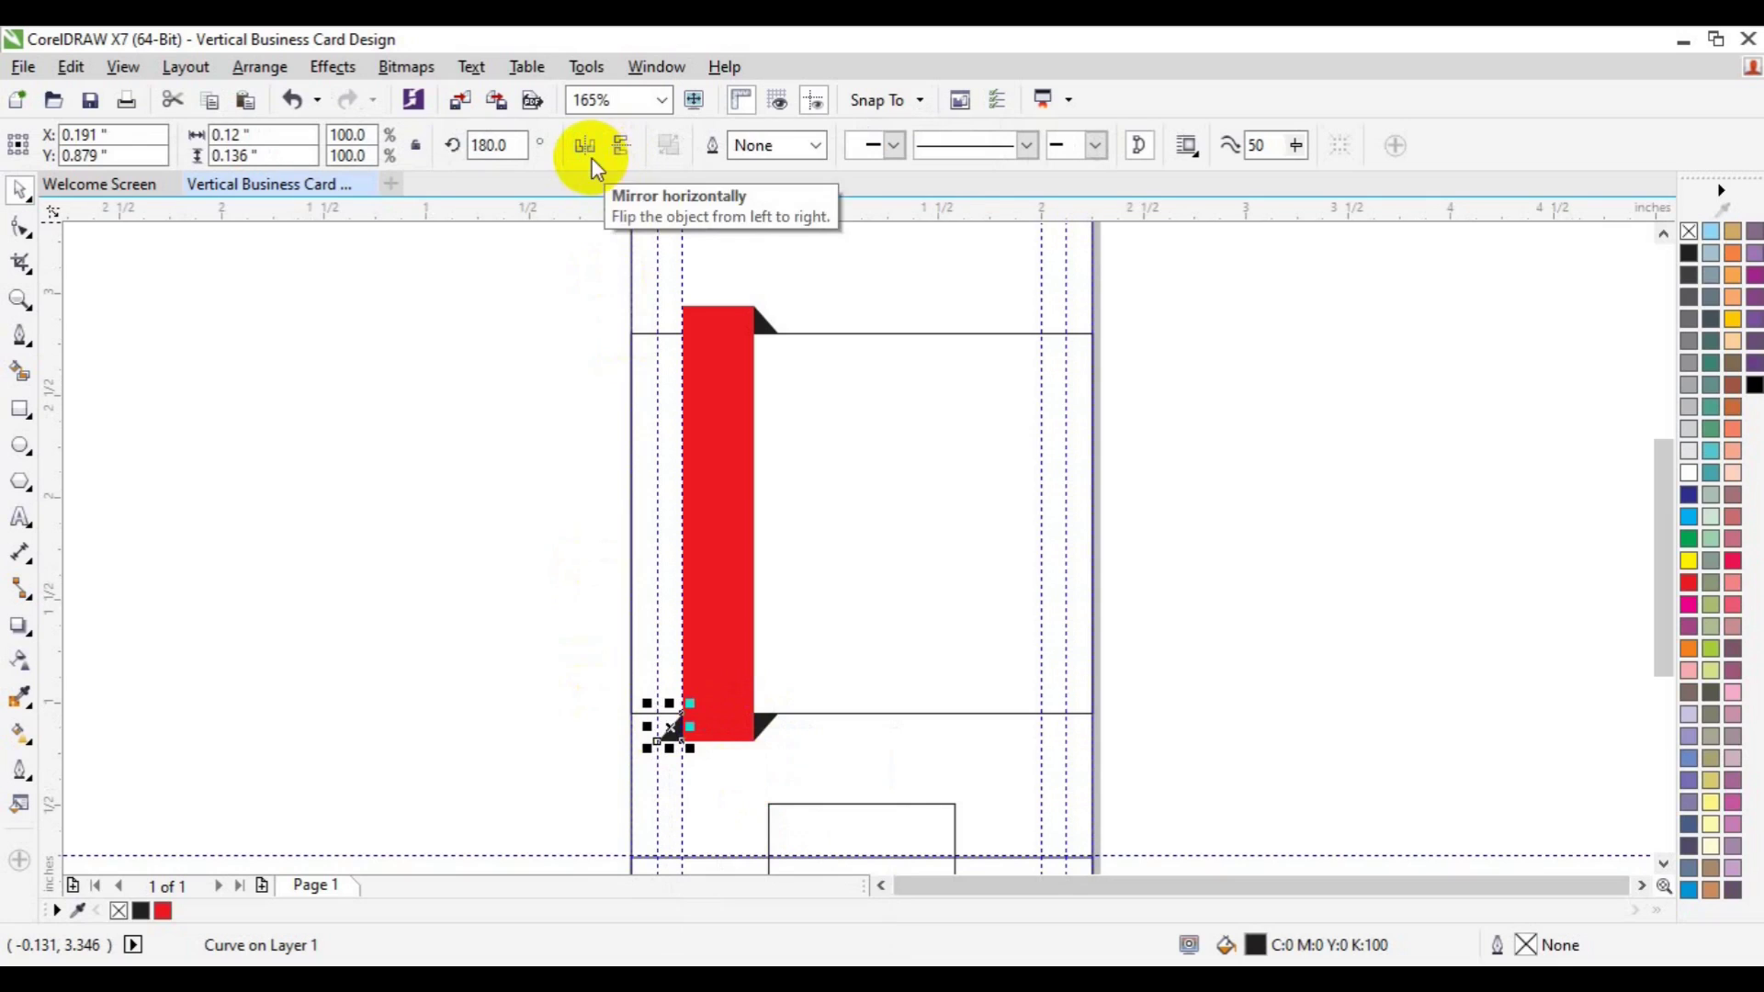
{"action": "left_click", "coordinate": [321, 464]}
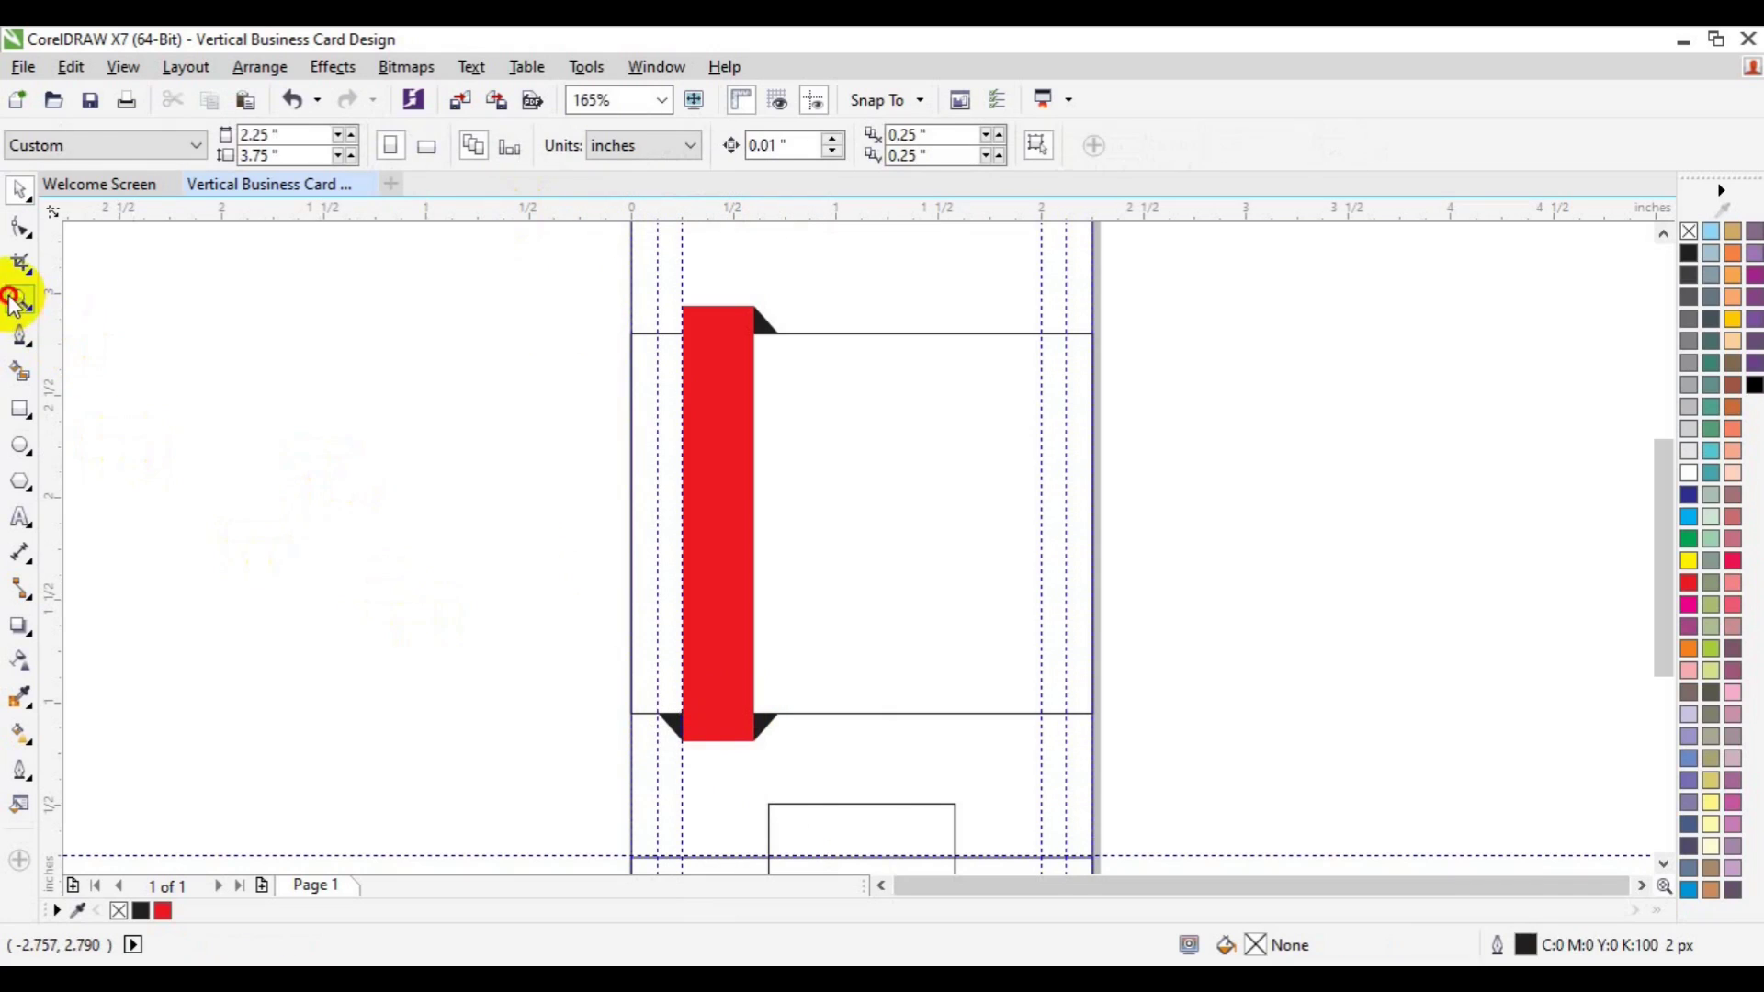
{"action": "left_click", "coordinate": [20, 299]}
{"action": "left_click", "coordinate": [680, 714]}
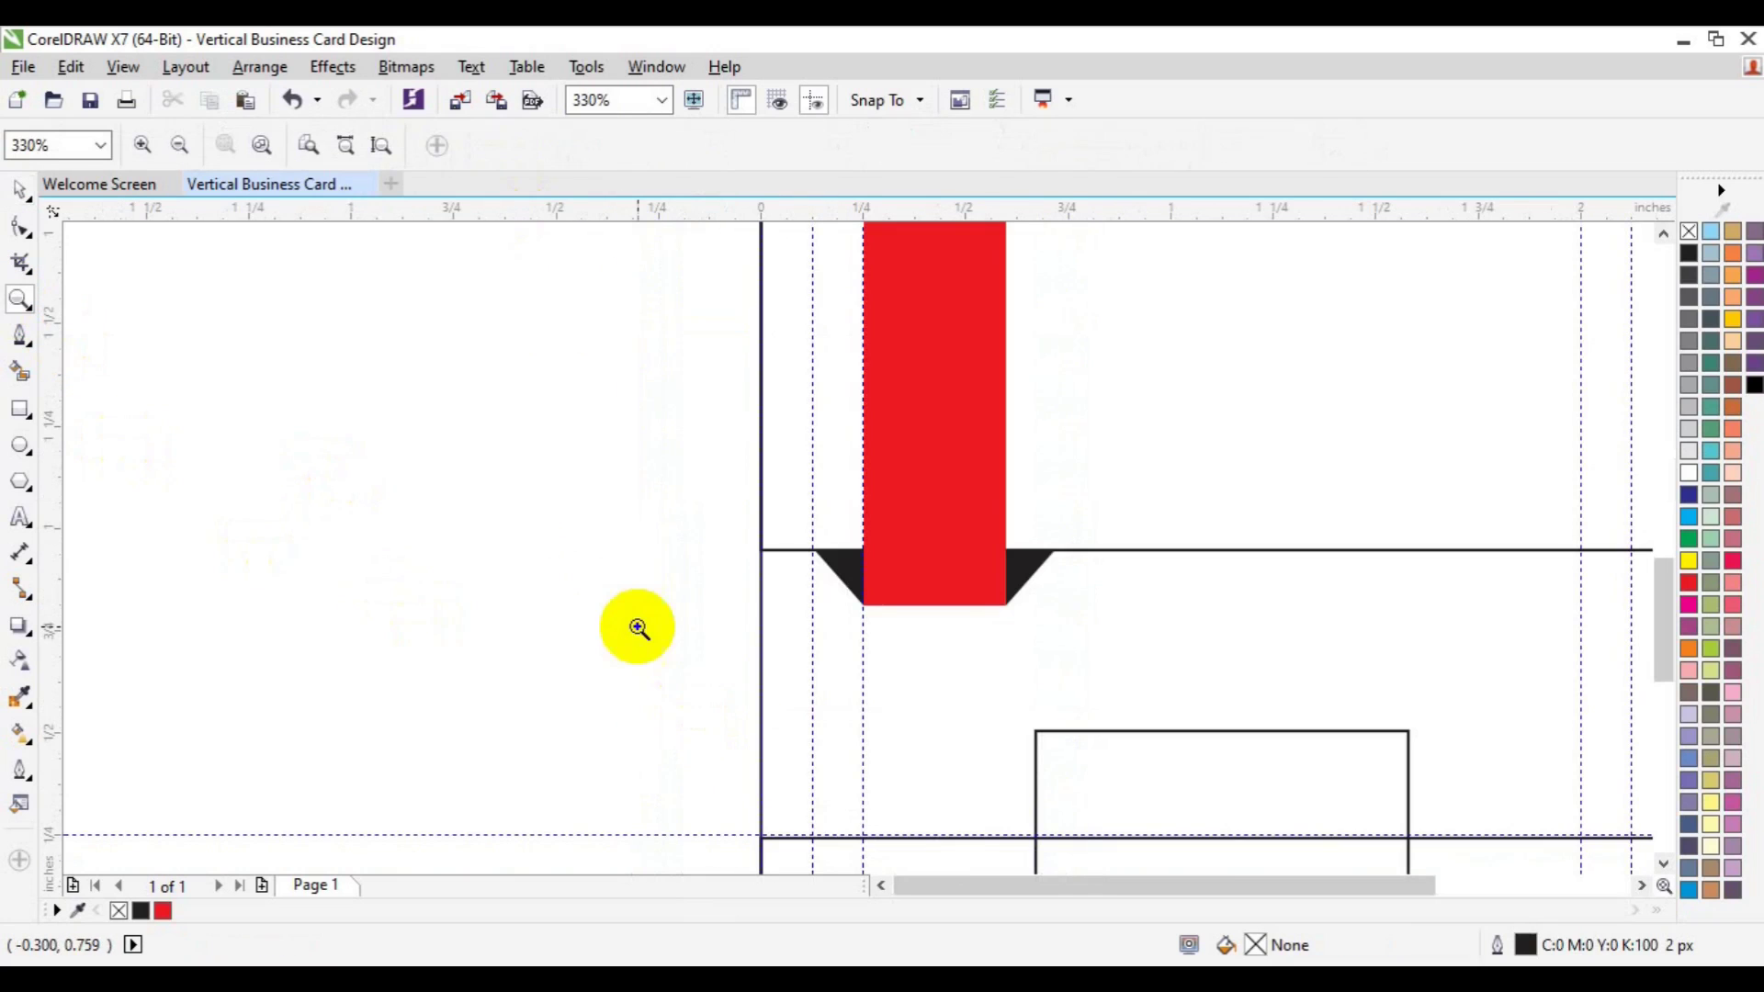
- Fill both bottom fold triangles with dark red from the red swatch's shades
{"action": "key", "text": "space"}
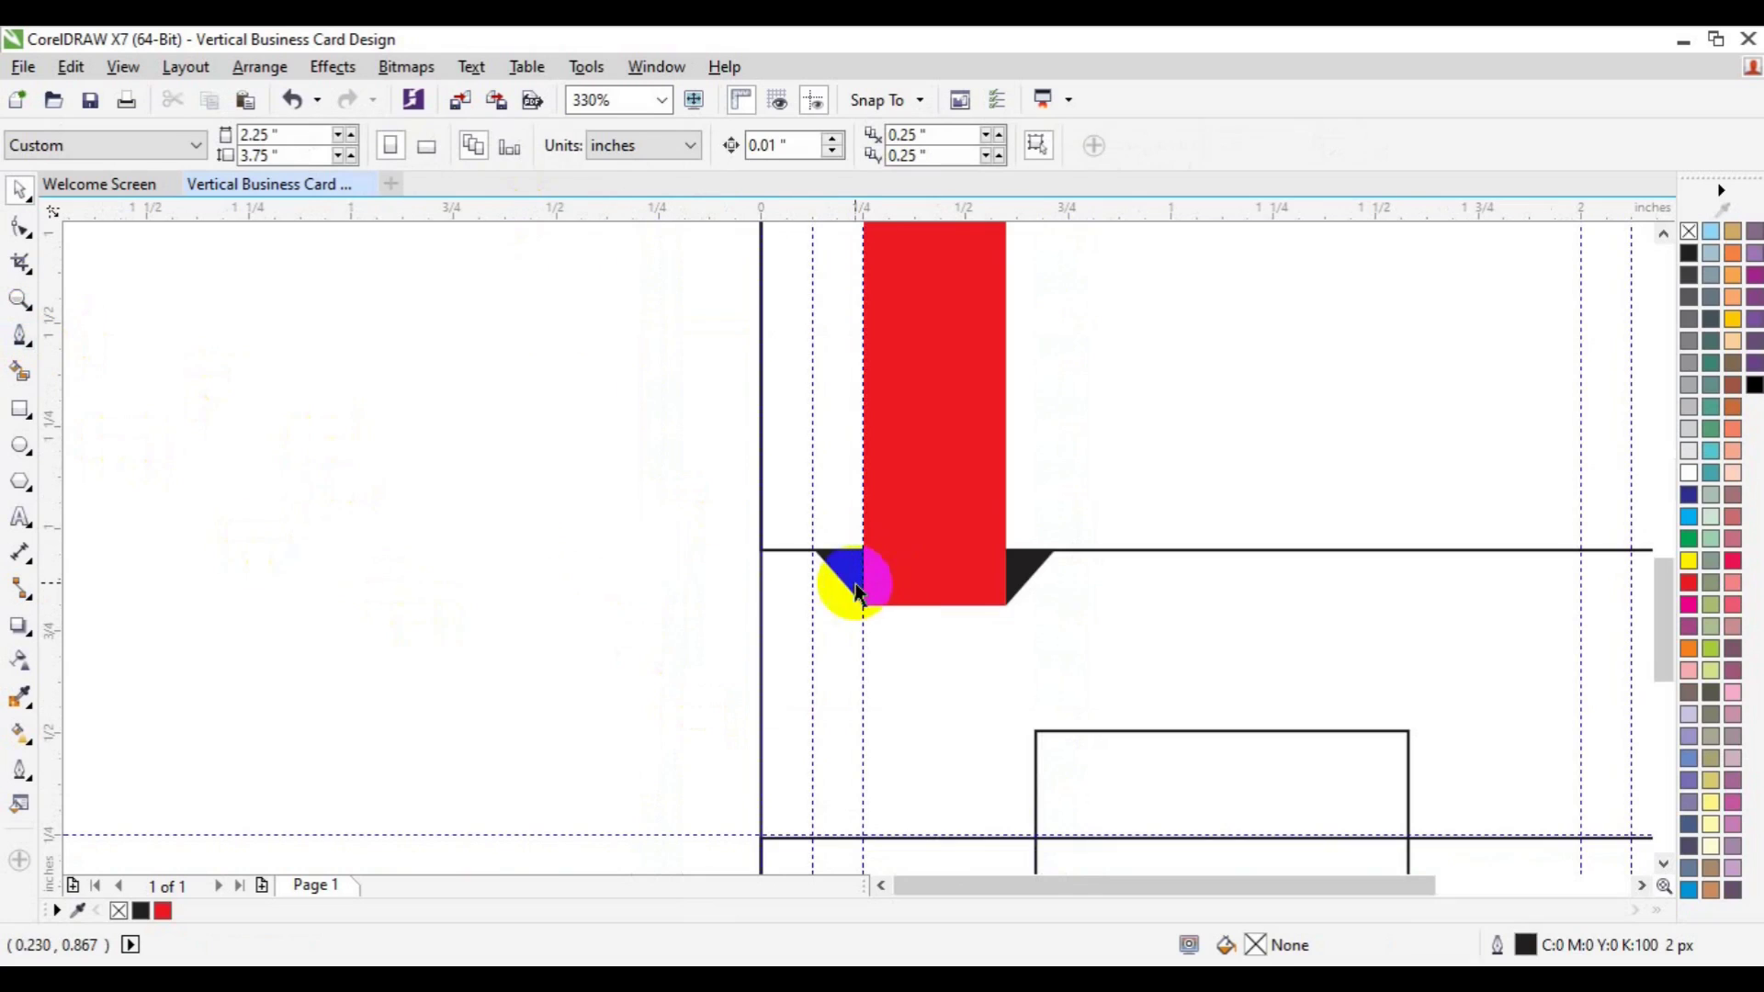
{"action": "left_click", "coordinate": [839, 577]}
{"action": "left_click", "coordinate": [1026, 579], "text": "shift"}
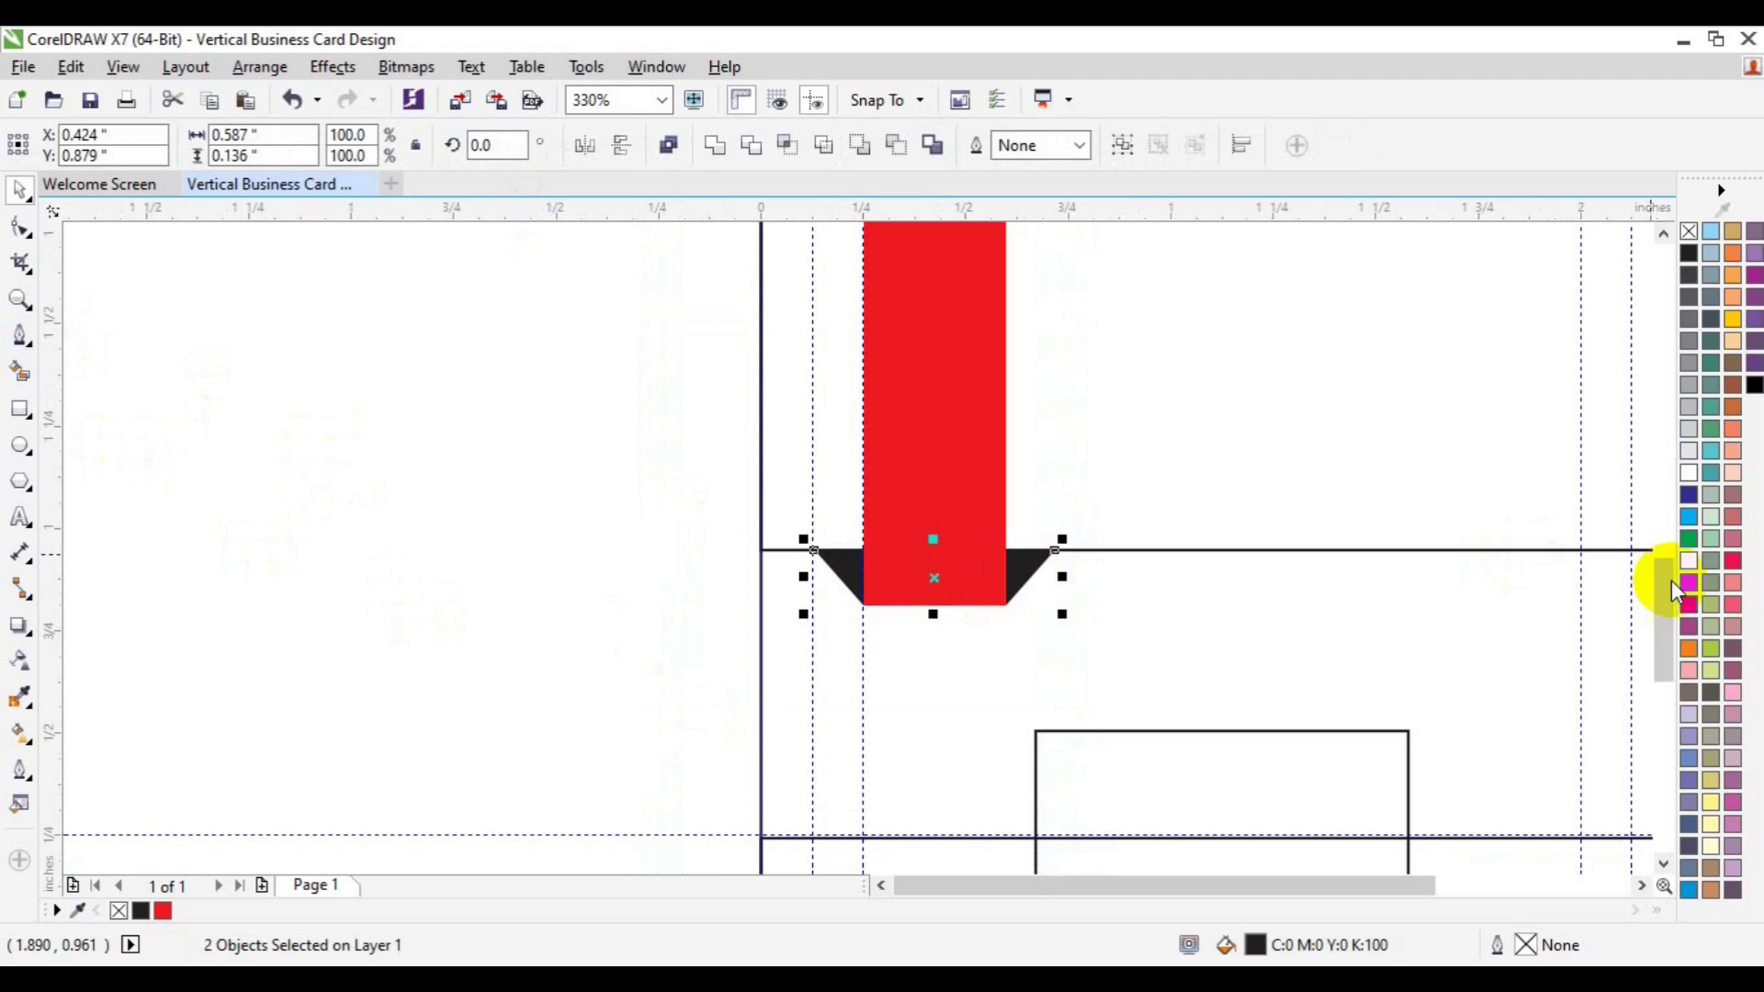
{"action": "left_click_drag", "start_coordinate": [1690, 596], "coordinate": [1674, 637]}
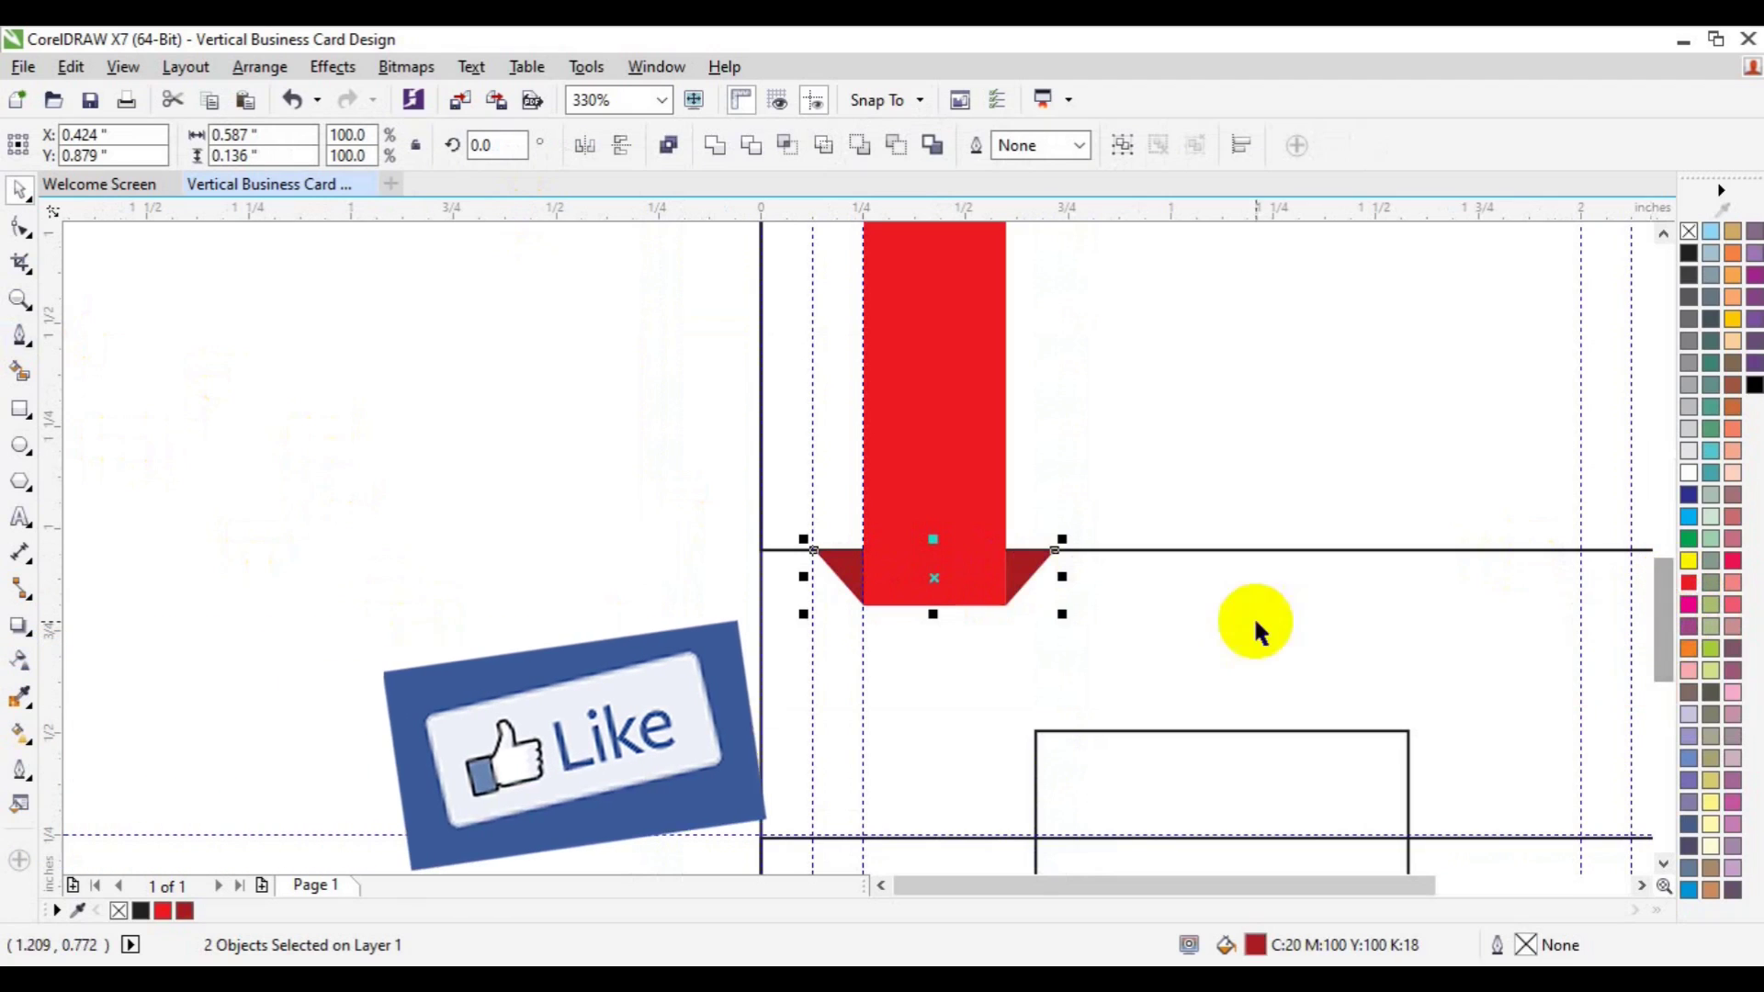
{"action": "left_click", "coordinate": [295, 484]}
- Zoom out to 165% and fill the top corner piece dark red too
{"action": "left_click", "coordinate": [19, 298]}
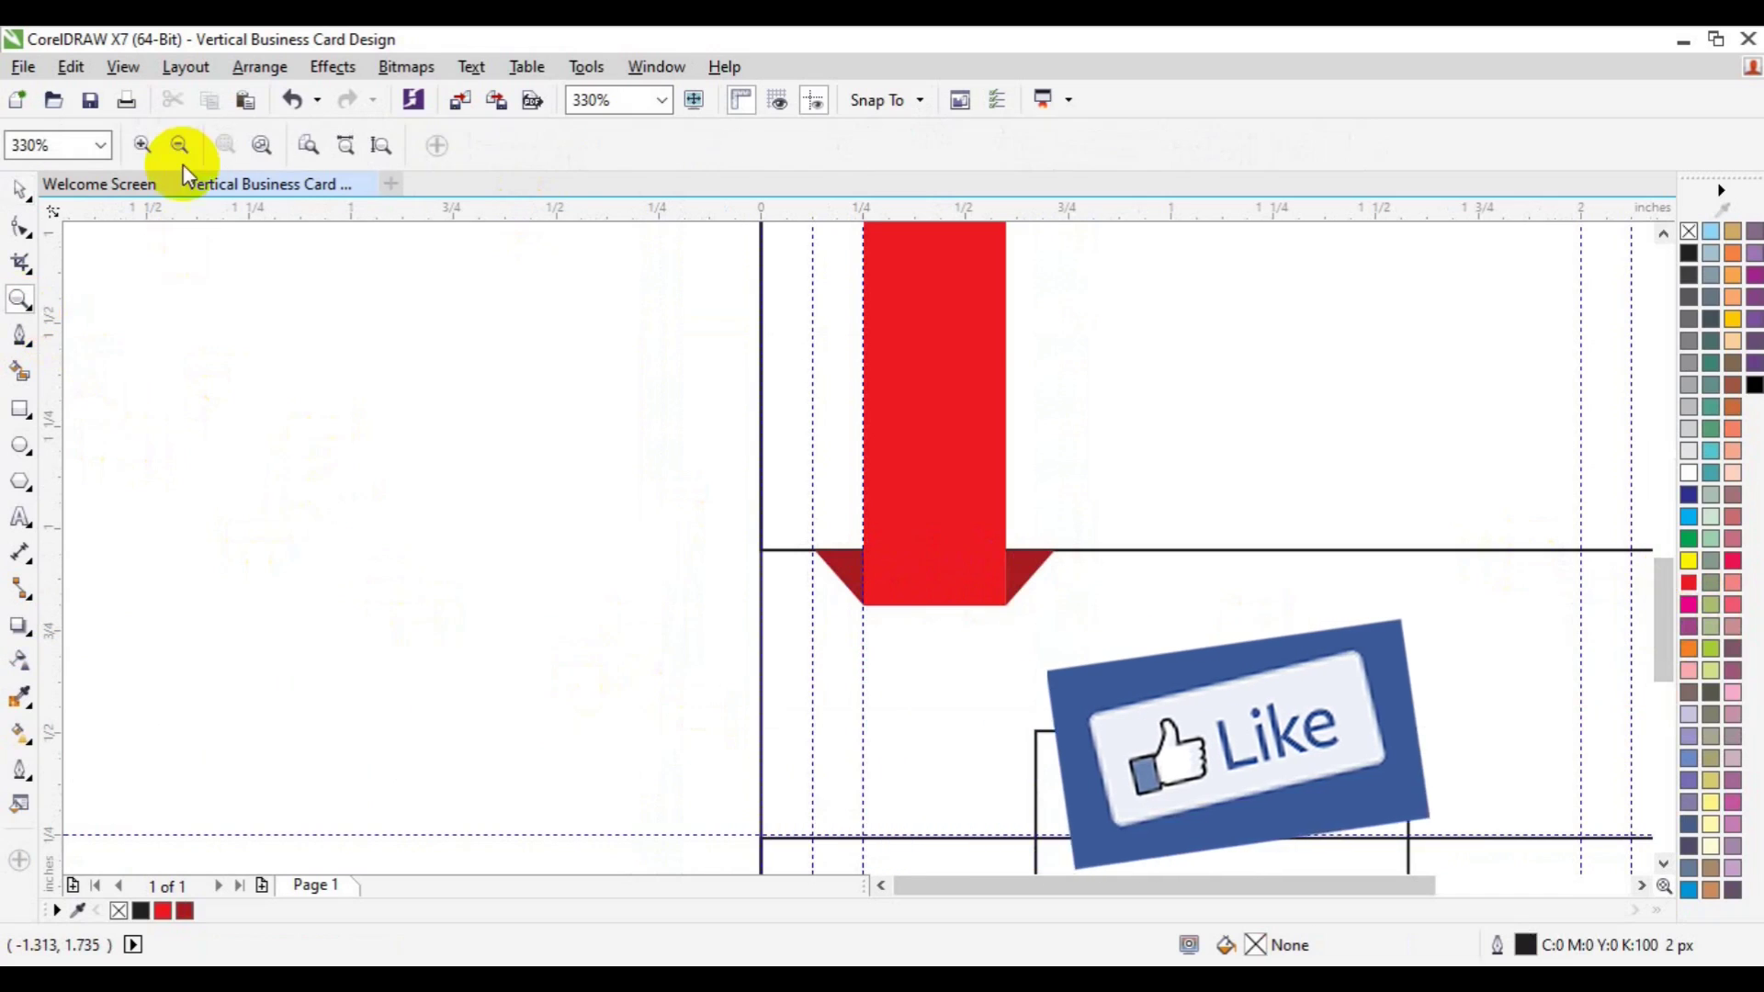
{"action": "left_click", "coordinate": [179, 147]}
{"action": "key", "text": "space"}
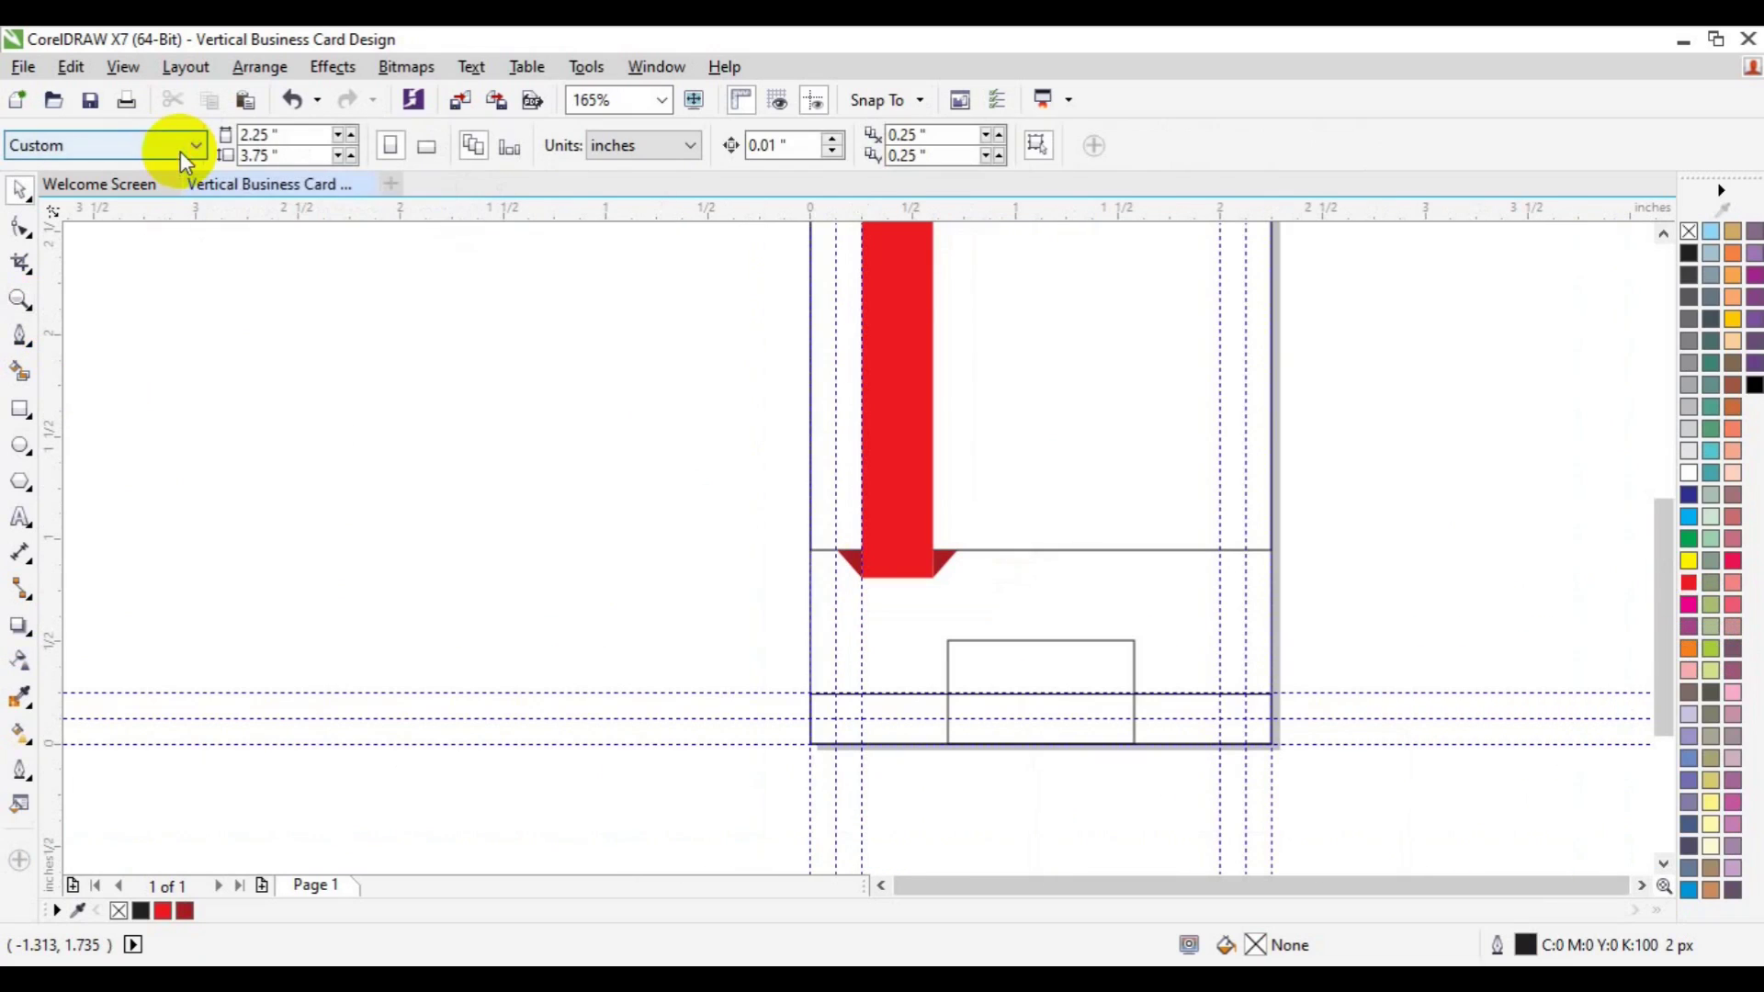
{"action": "scroll", "coordinate": [1663, 241], "scroll_direction": "up", "scroll_amount": 3}
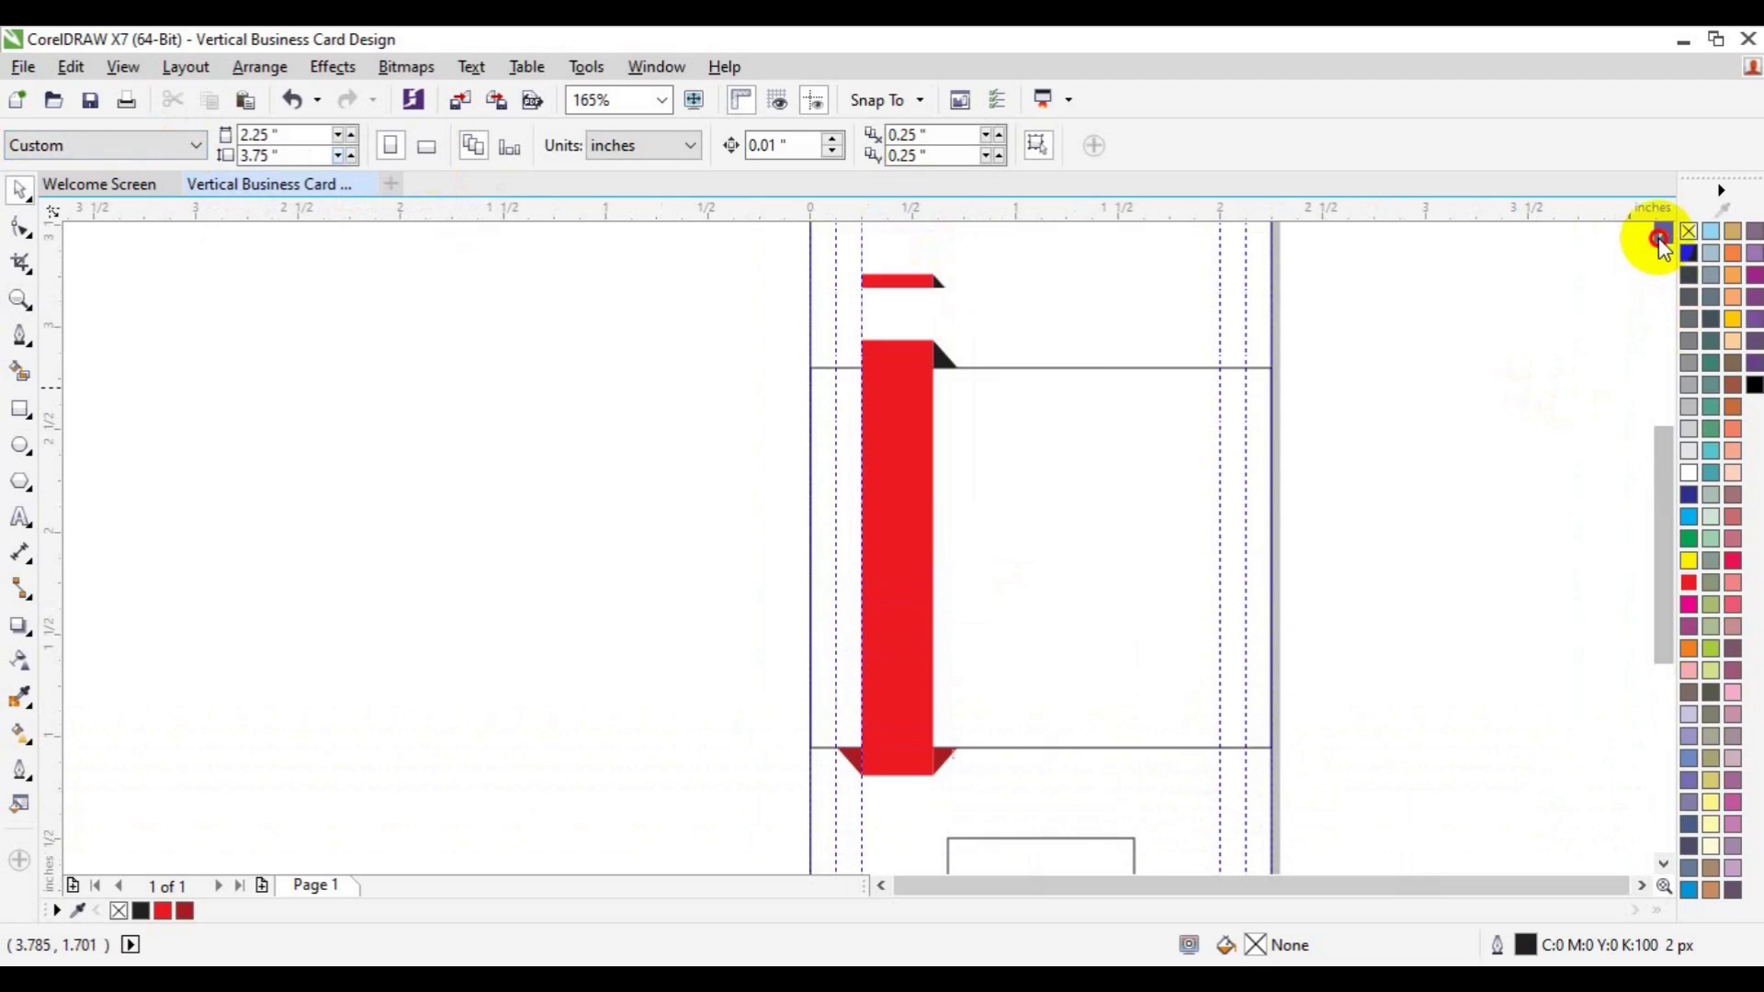
{"action": "left_click", "coordinate": [946, 360]}
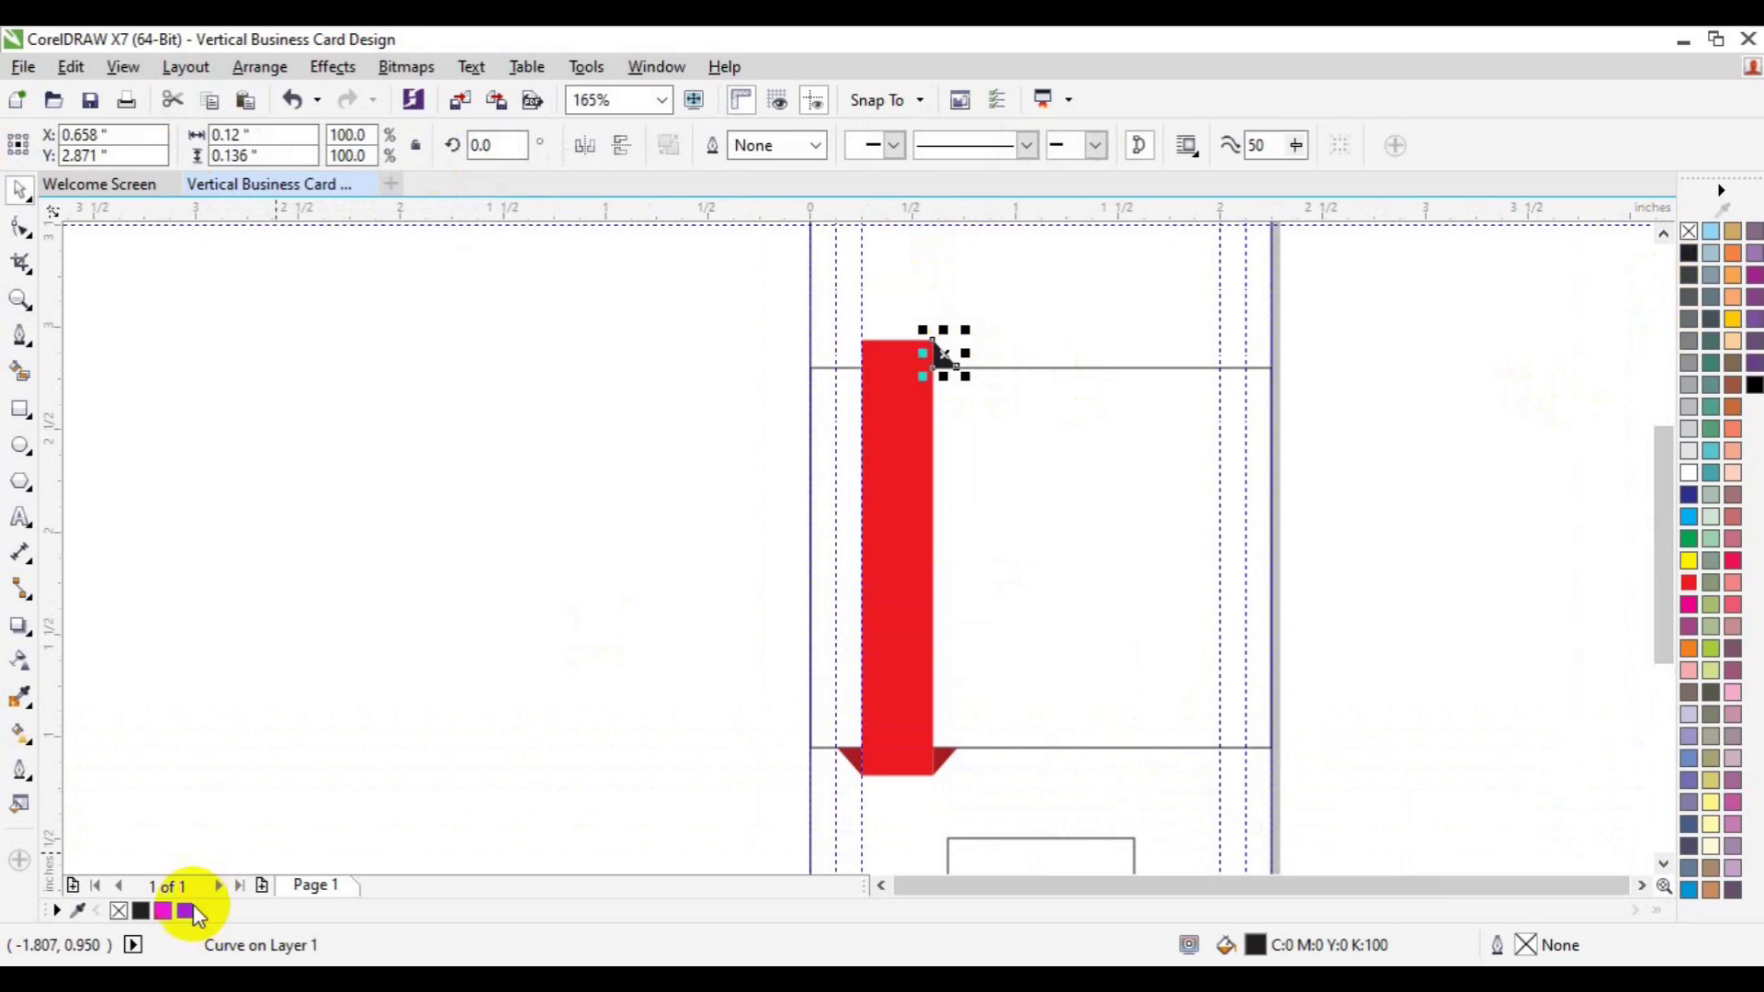
{"action": "left_click", "coordinate": [185, 910]}
{"action": "left_click", "coordinate": [371, 724]}
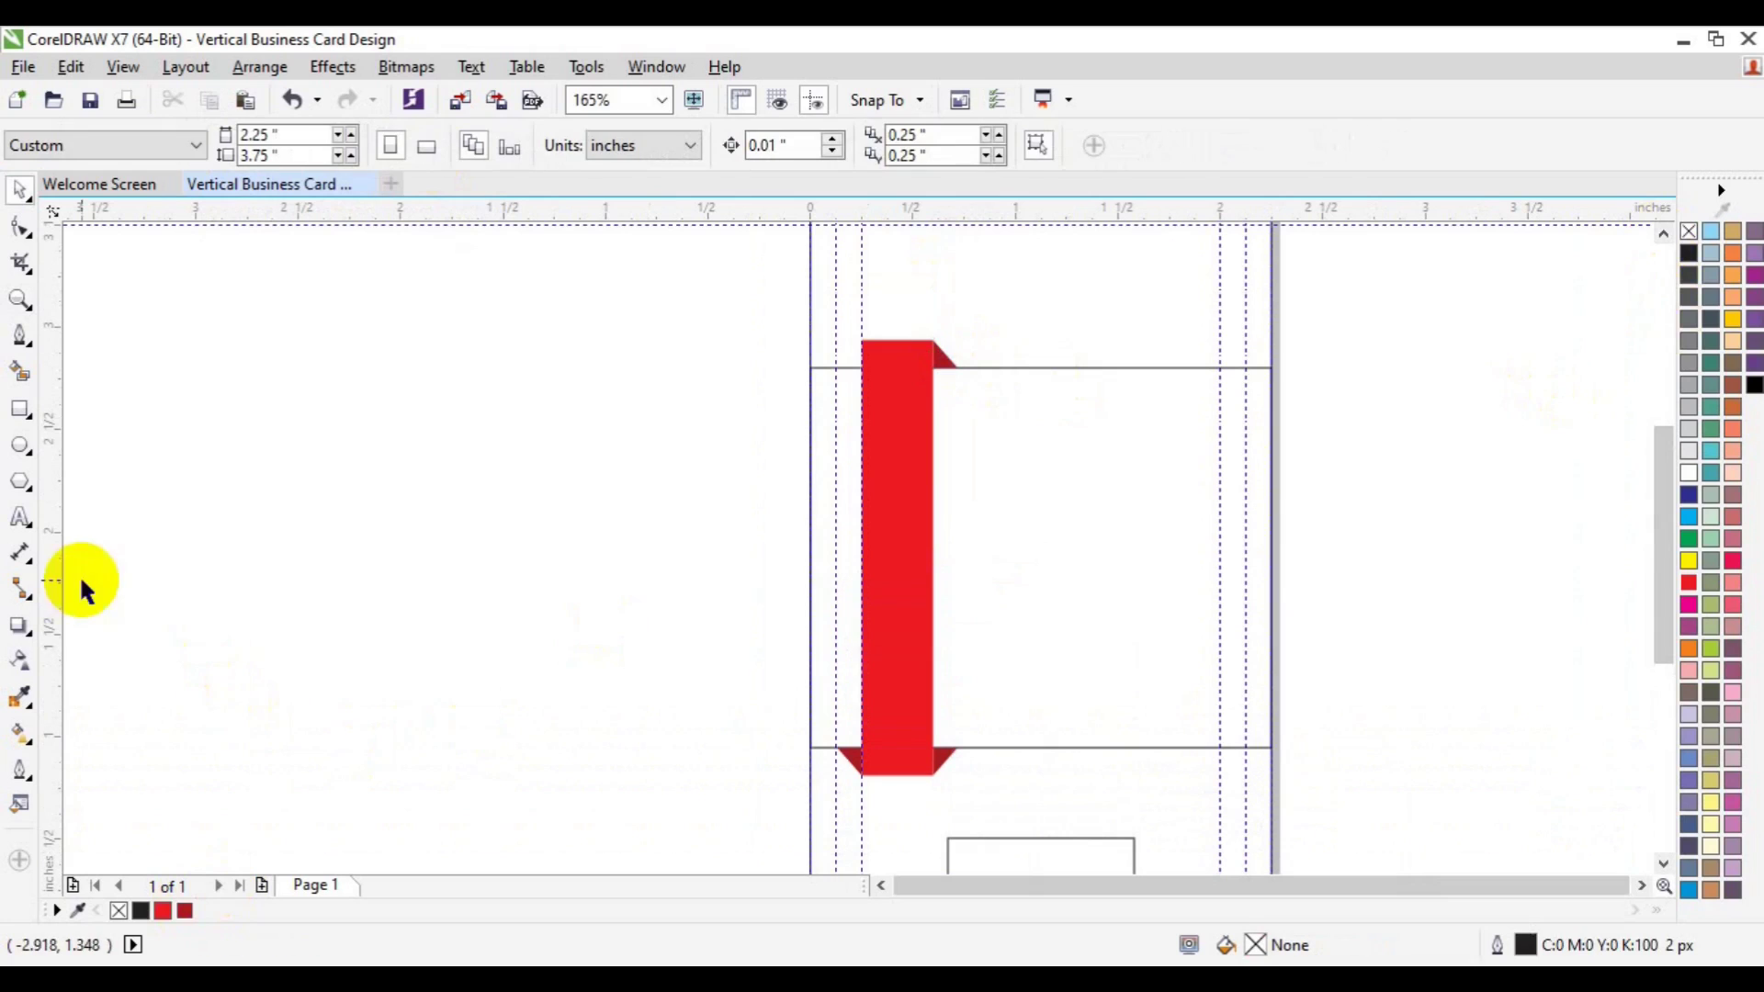
{"action": "left_click", "coordinate": [21, 371]}
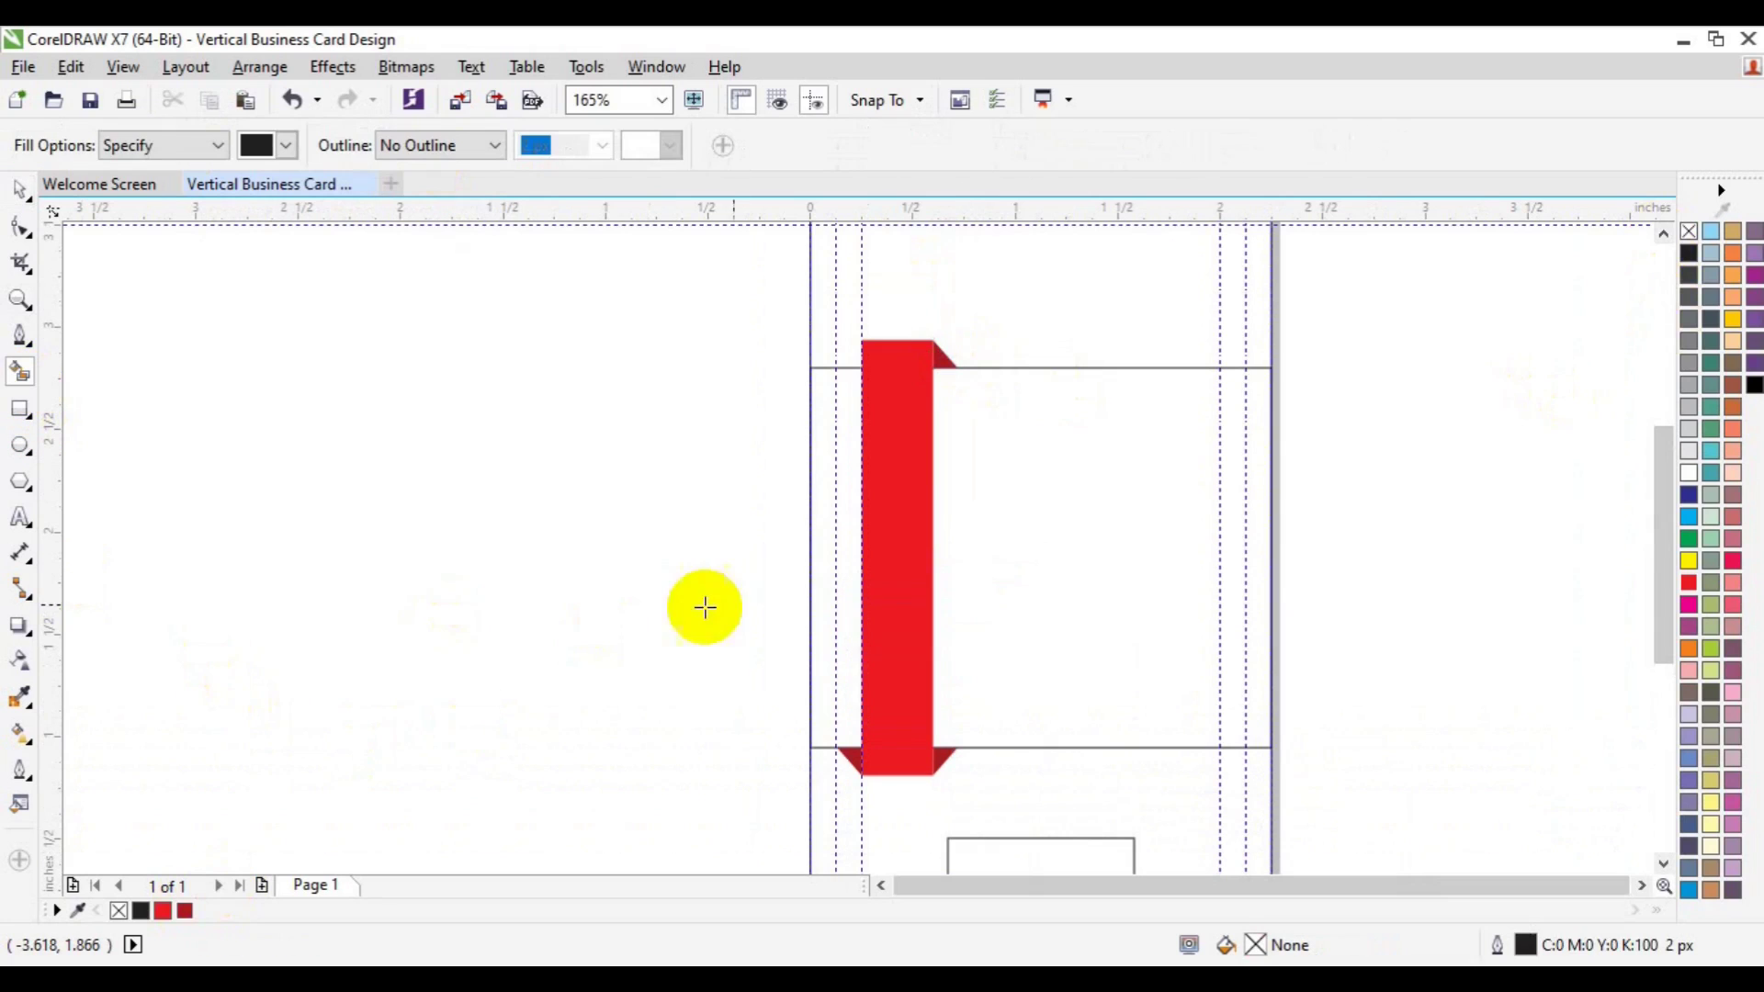
- Smart Fill the narrow left strip and the area right of the ribbon, then weld them into one shape
{"action": "left_click", "coordinate": [837, 594]}
{"action": "left_click", "coordinate": [993, 590]}
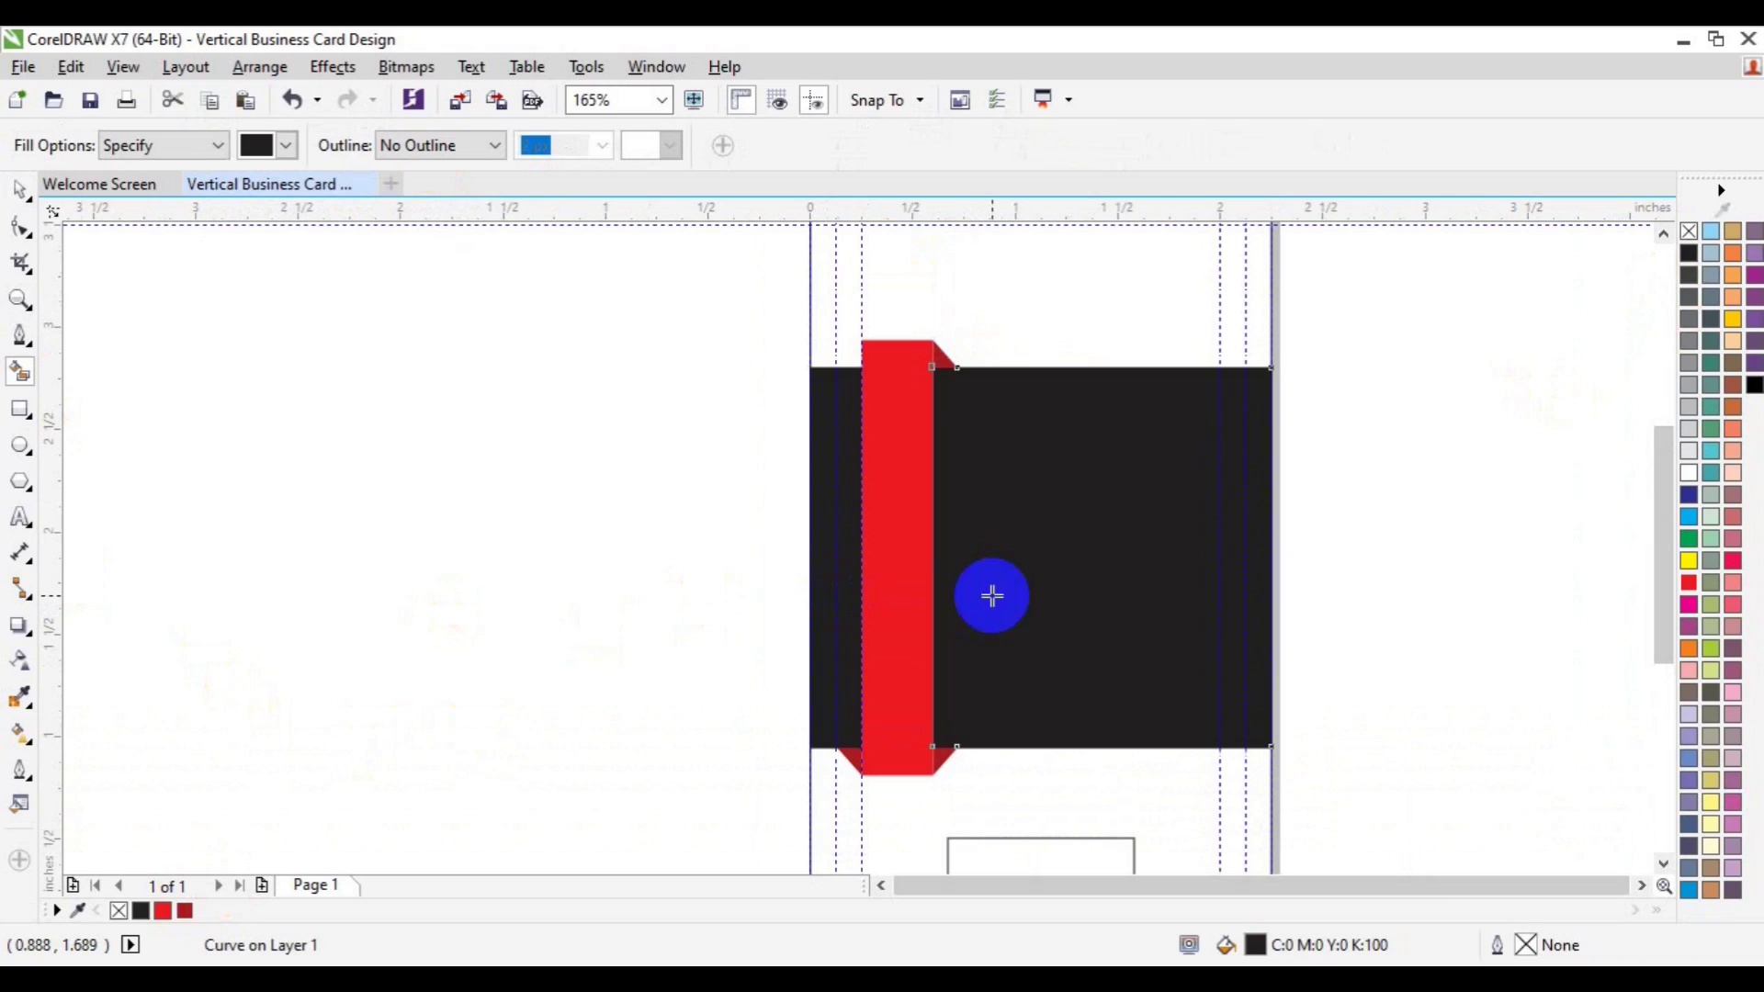
{"action": "key", "text": "space"}
{"action": "left_click", "coordinate": [845, 581], "text": "shift"}
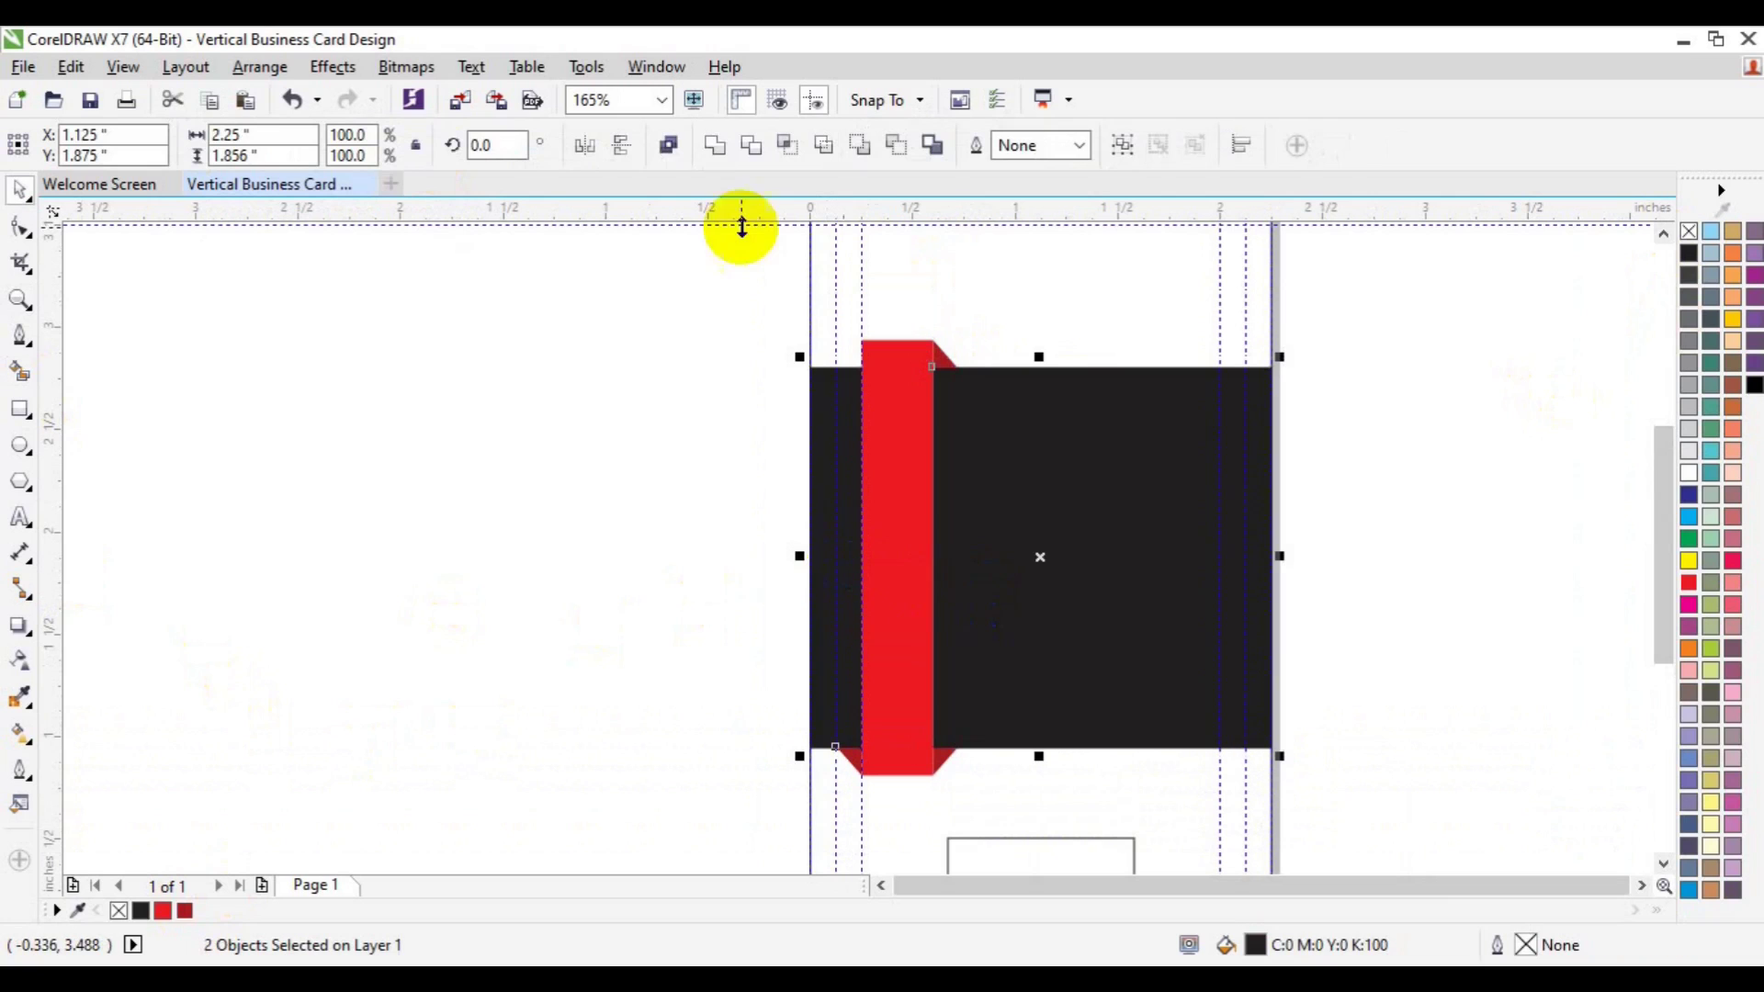
{"action": "left_click", "coordinate": [713, 154]}
{"action": "left_click", "coordinate": [1442, 701]}
{"action": "left_click", "coordinate": [1110, 618]}
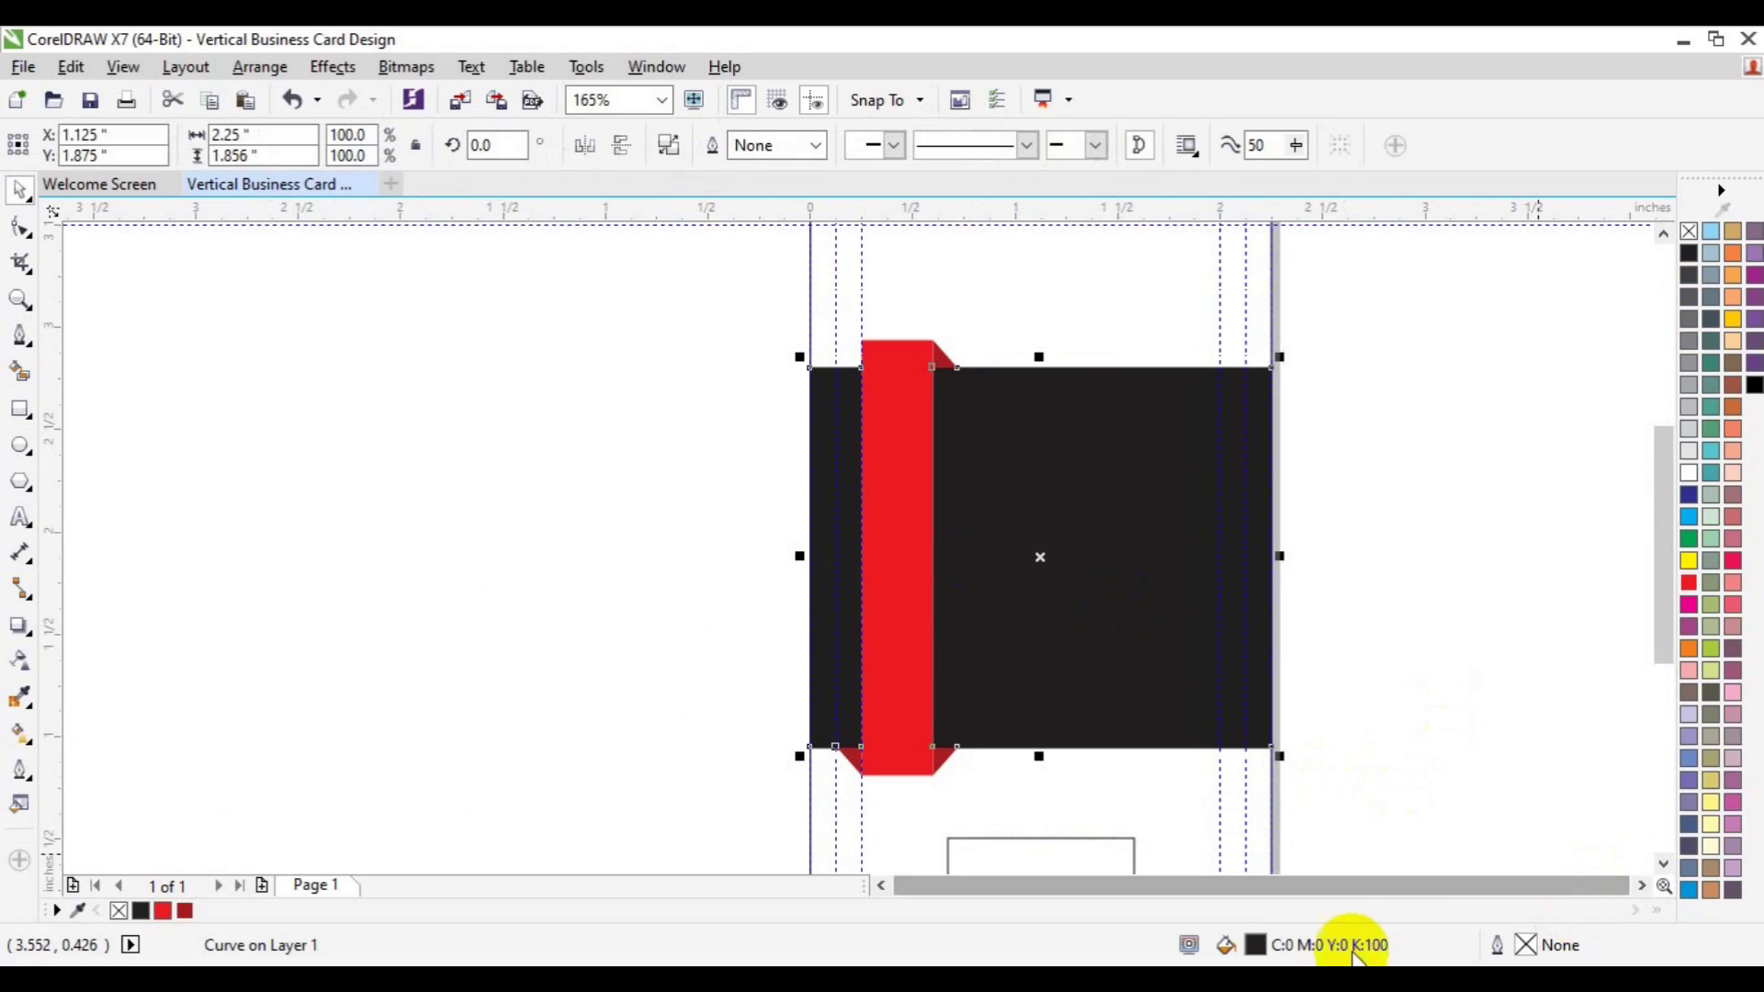
- Give the merged band a dark navy CMYK 80/69/60/84 fill
{"action": "double_click", "coordinate": [1255, 946]}
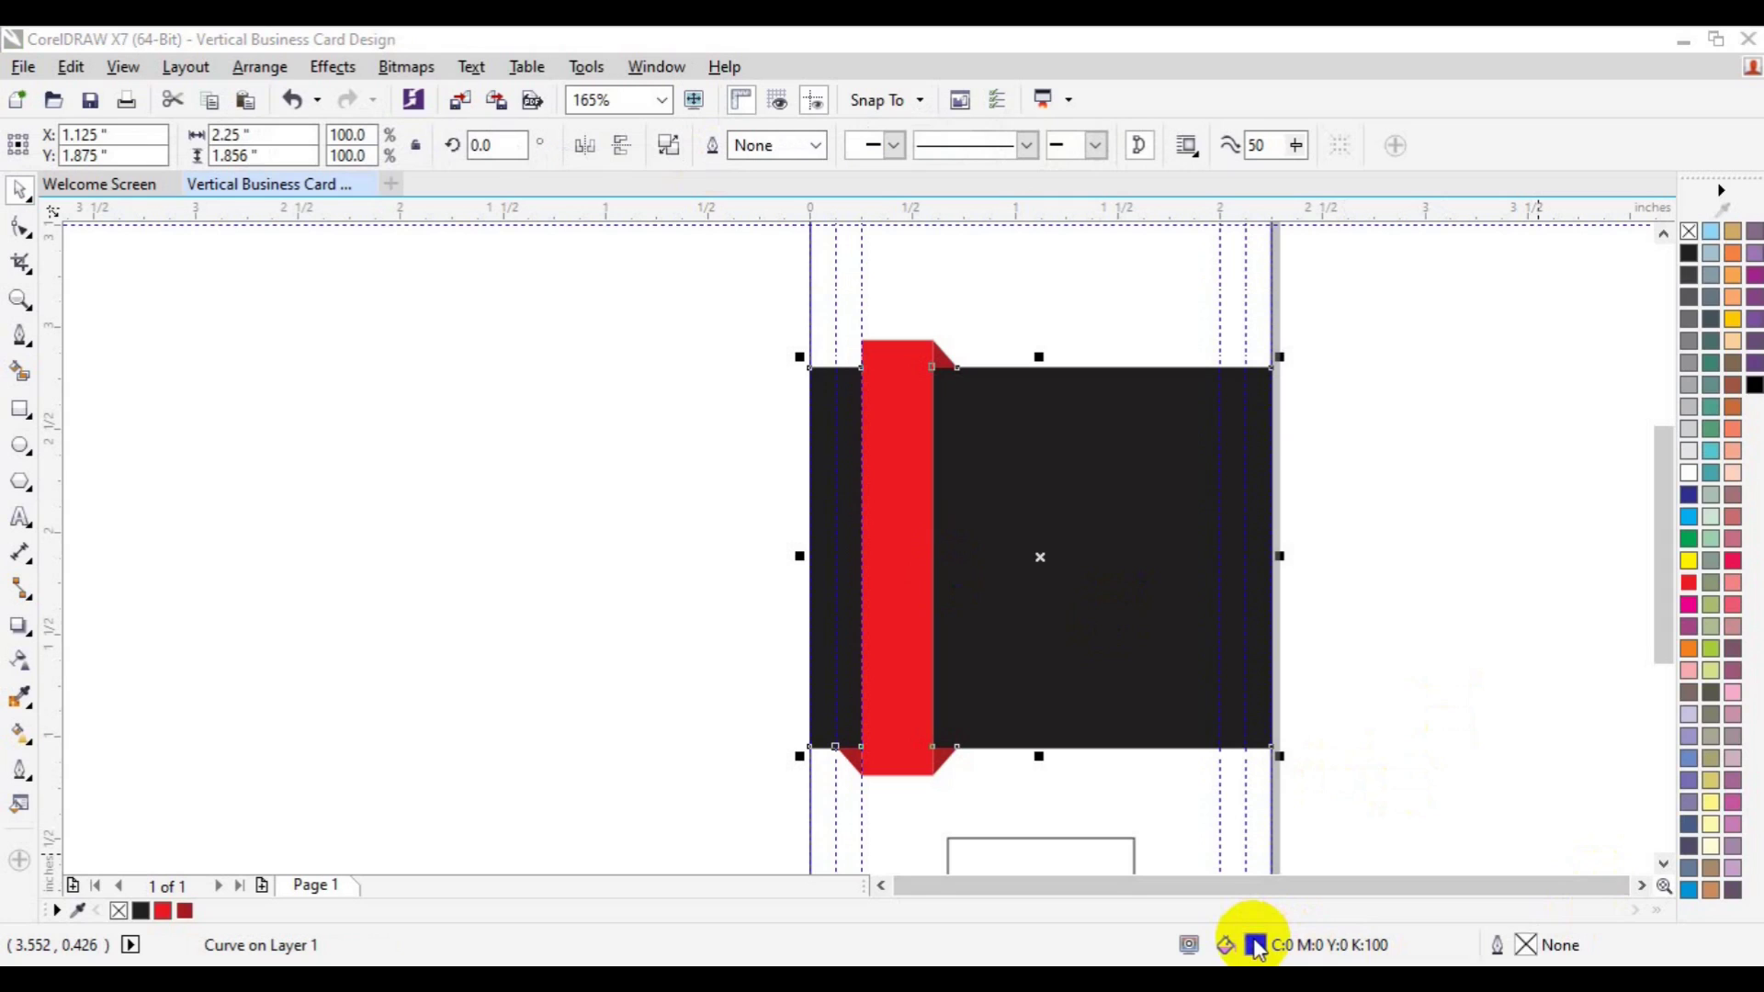
{"action": "left_click", "coordinate": [992, 561]}
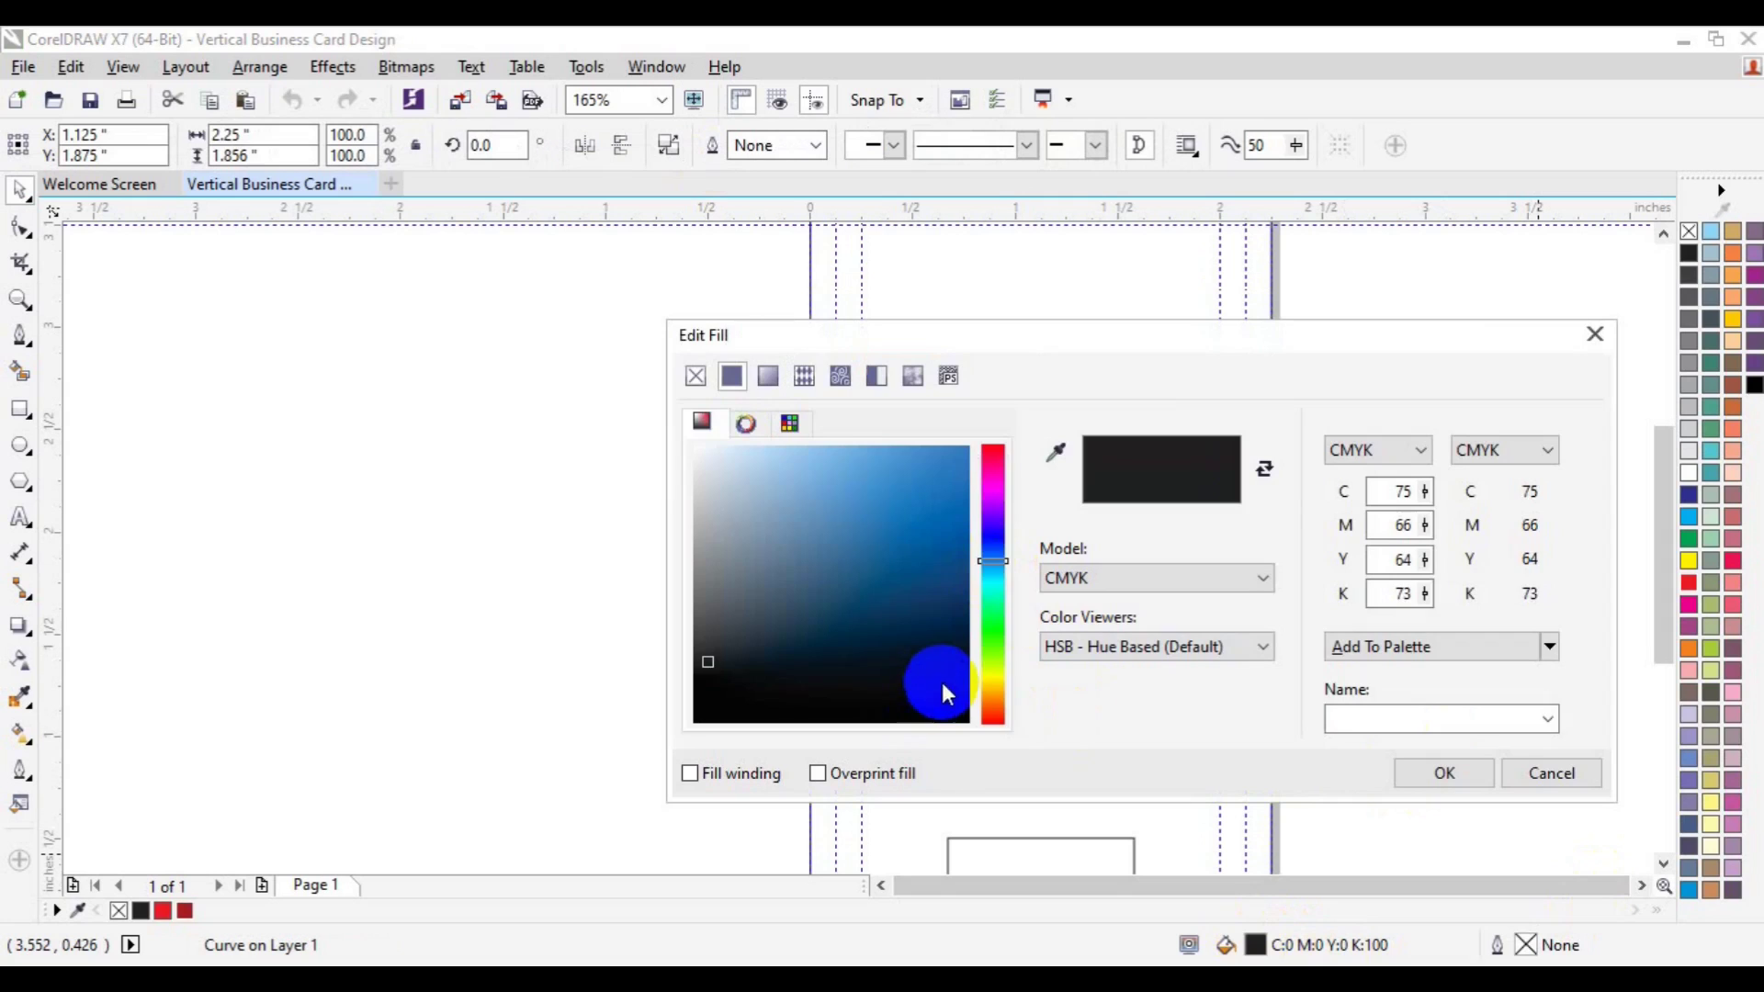
{"action": "left_click", "coordinate": [946, 694]}
{"action": "left_click", "coordinate": [1438, 771]}
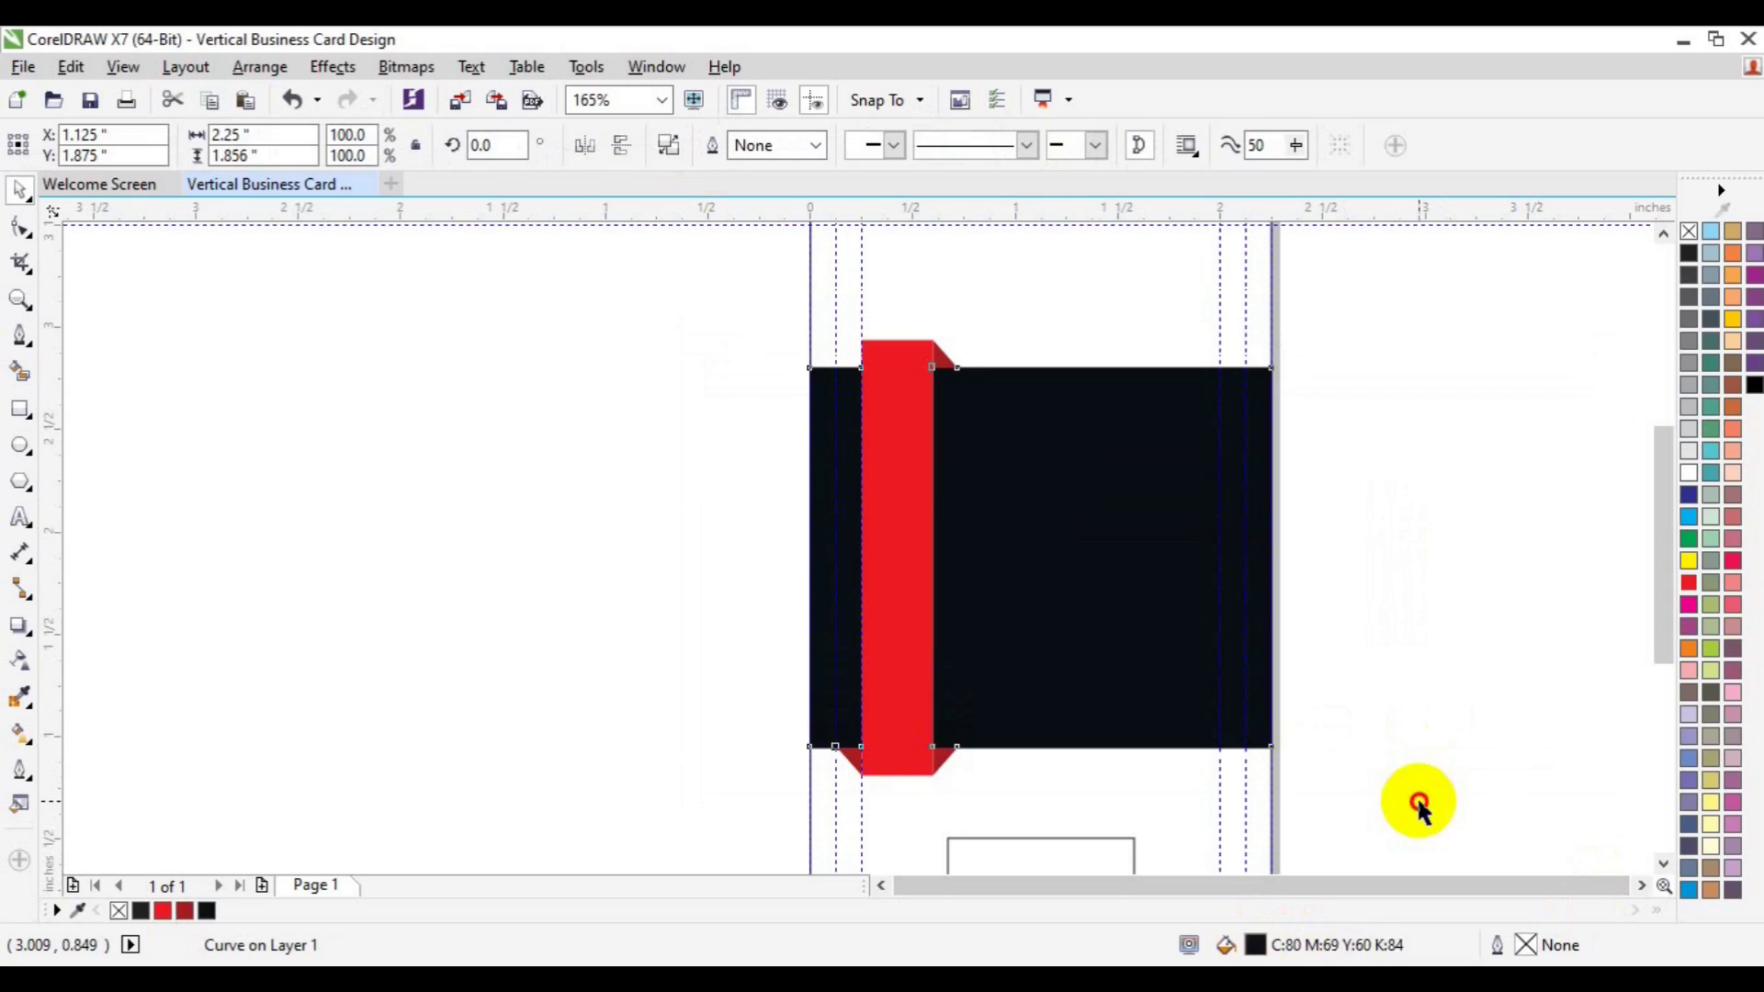
{"action": "left_click", "coordinate": [1418, 801]}
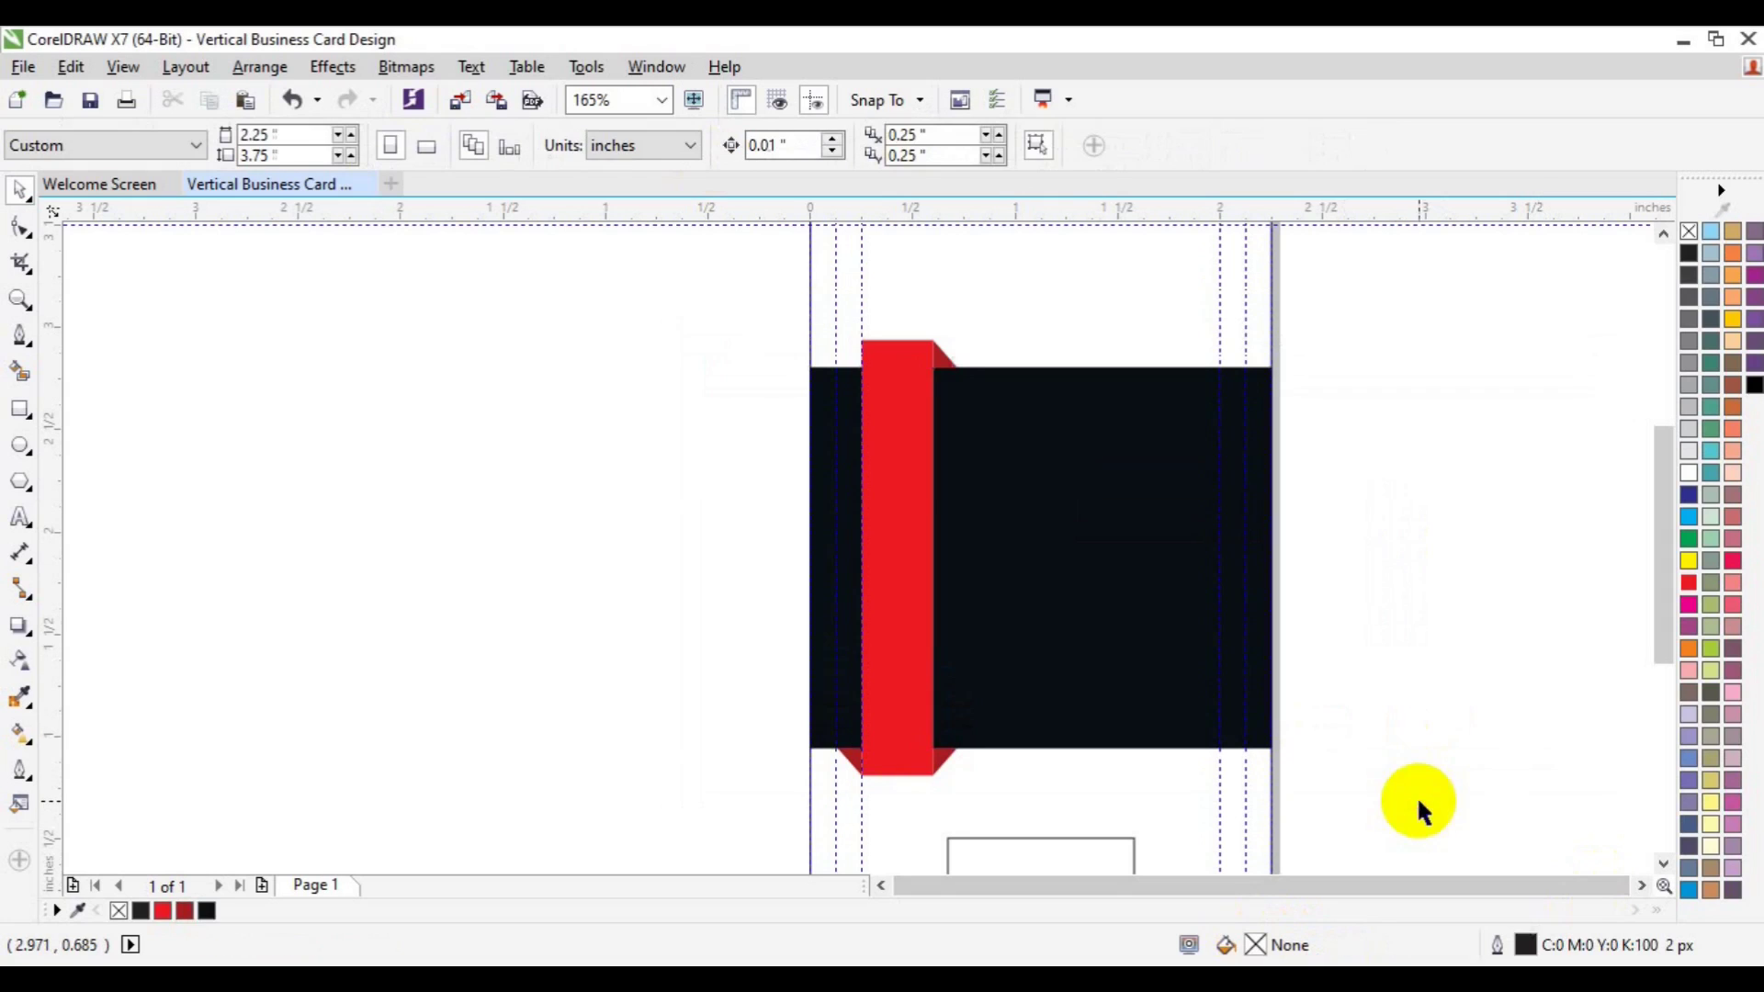
{"action": "left_click", "coordinate": [20, 300]}
{"action": "left_click", "coordinate": [179, 147]}
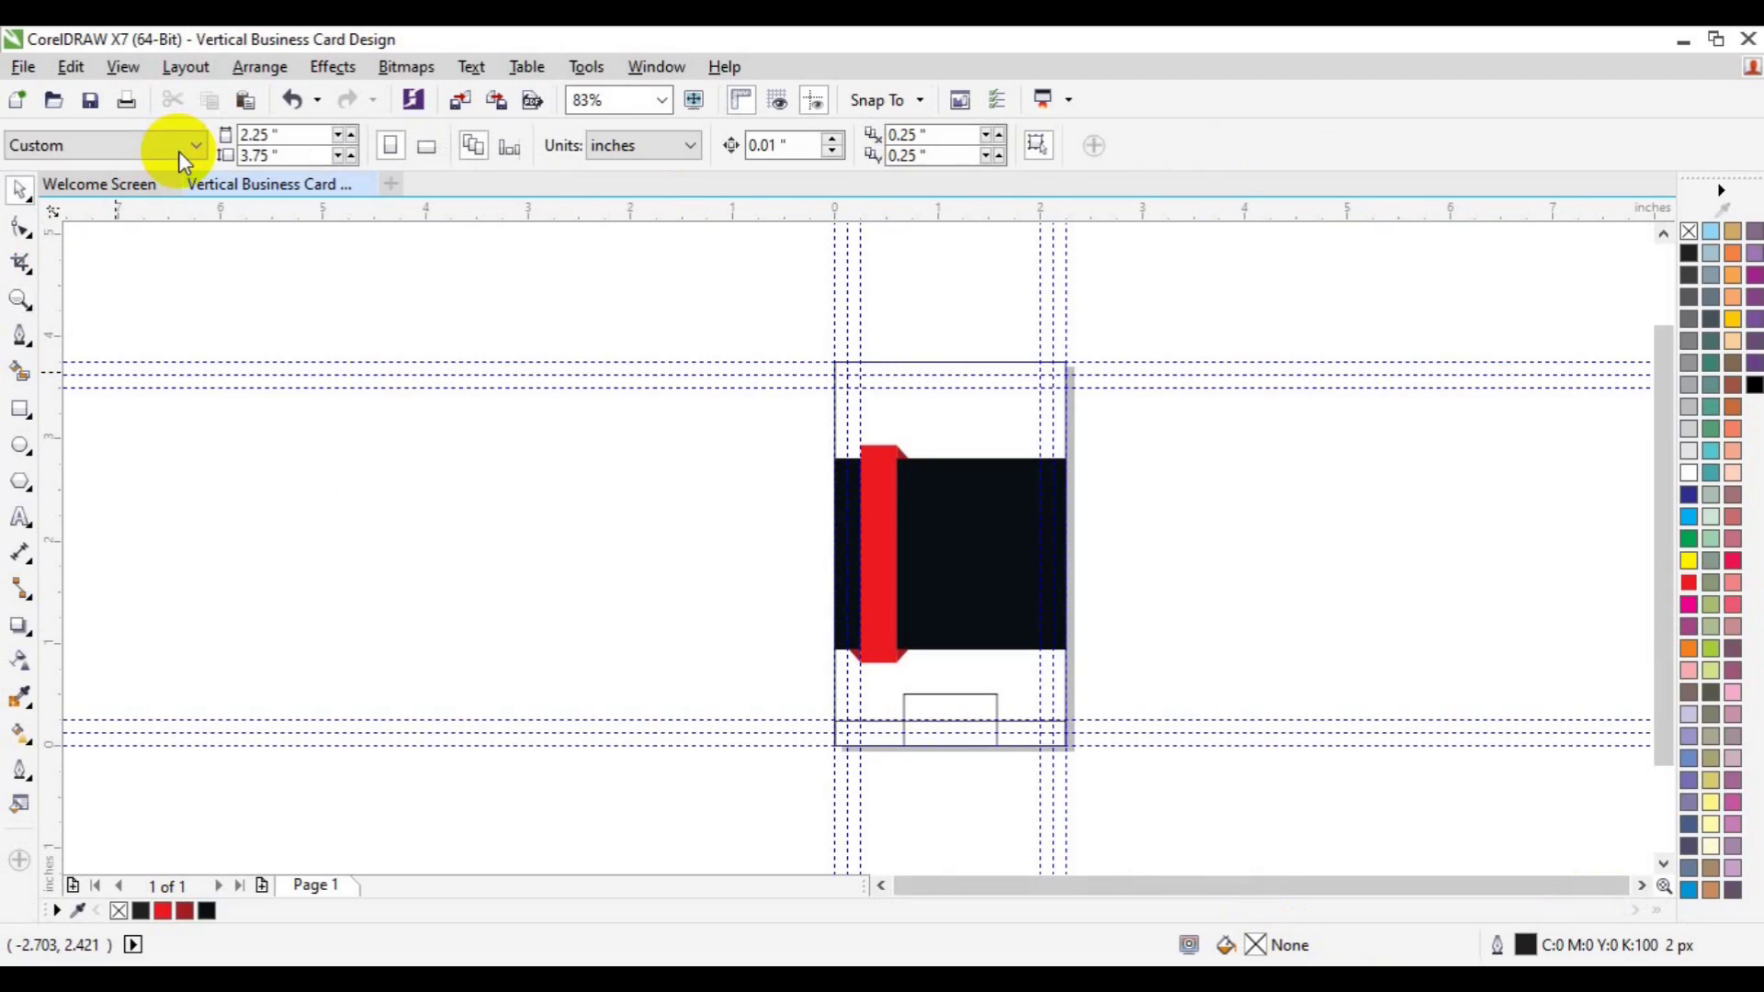
- Smart Fill the left, middle and right regions of the bottom strip
{"action": "left_click", "coordinate": [20, 299]}
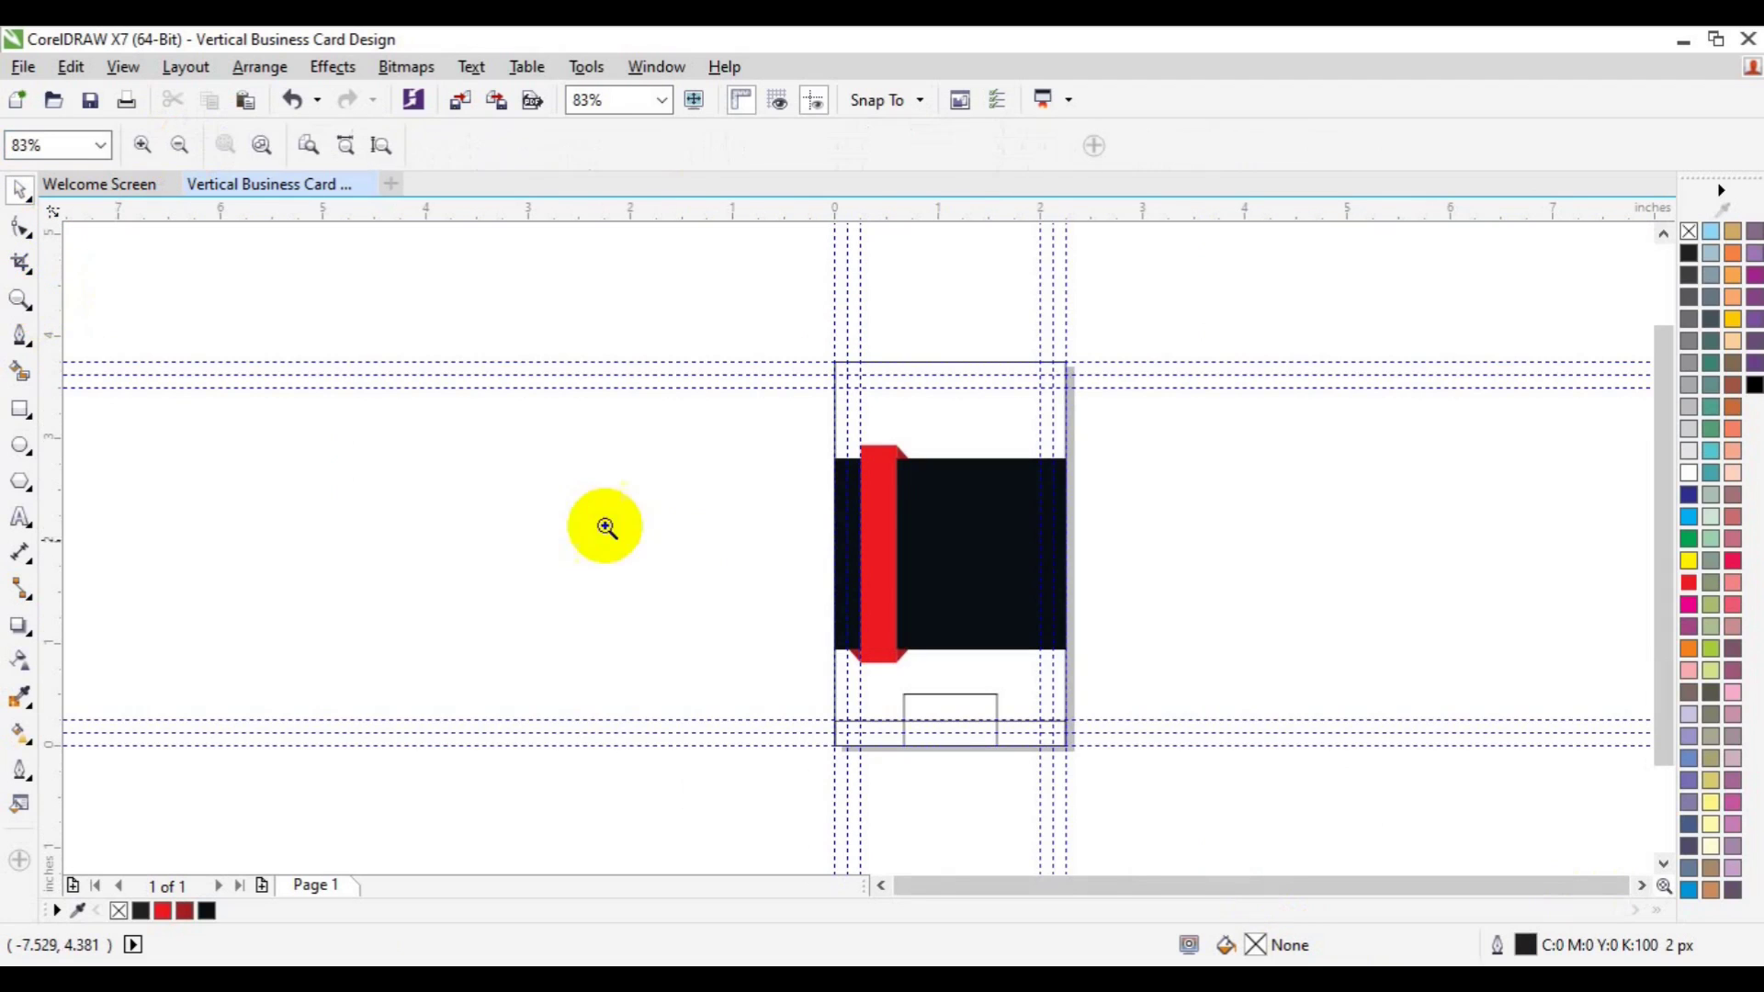
{"action": "left_click", "coordinate": [980, 713]}
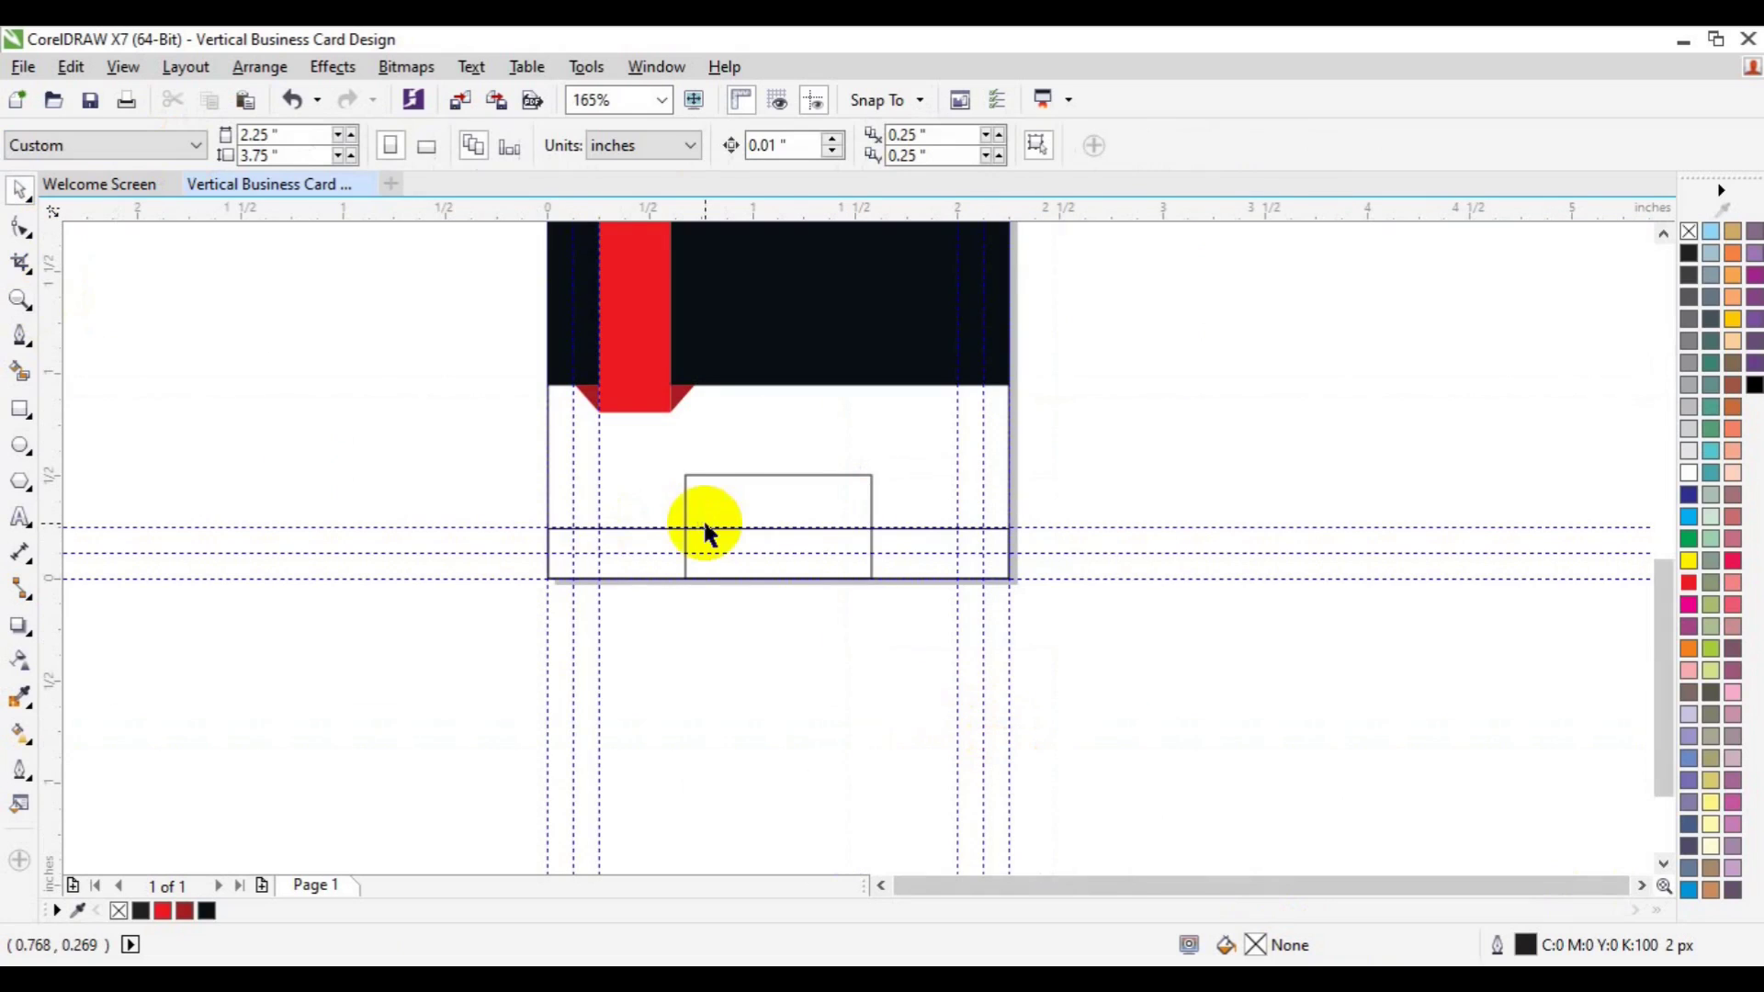
{"action": "left_click", "coordinate": [21, 381]}
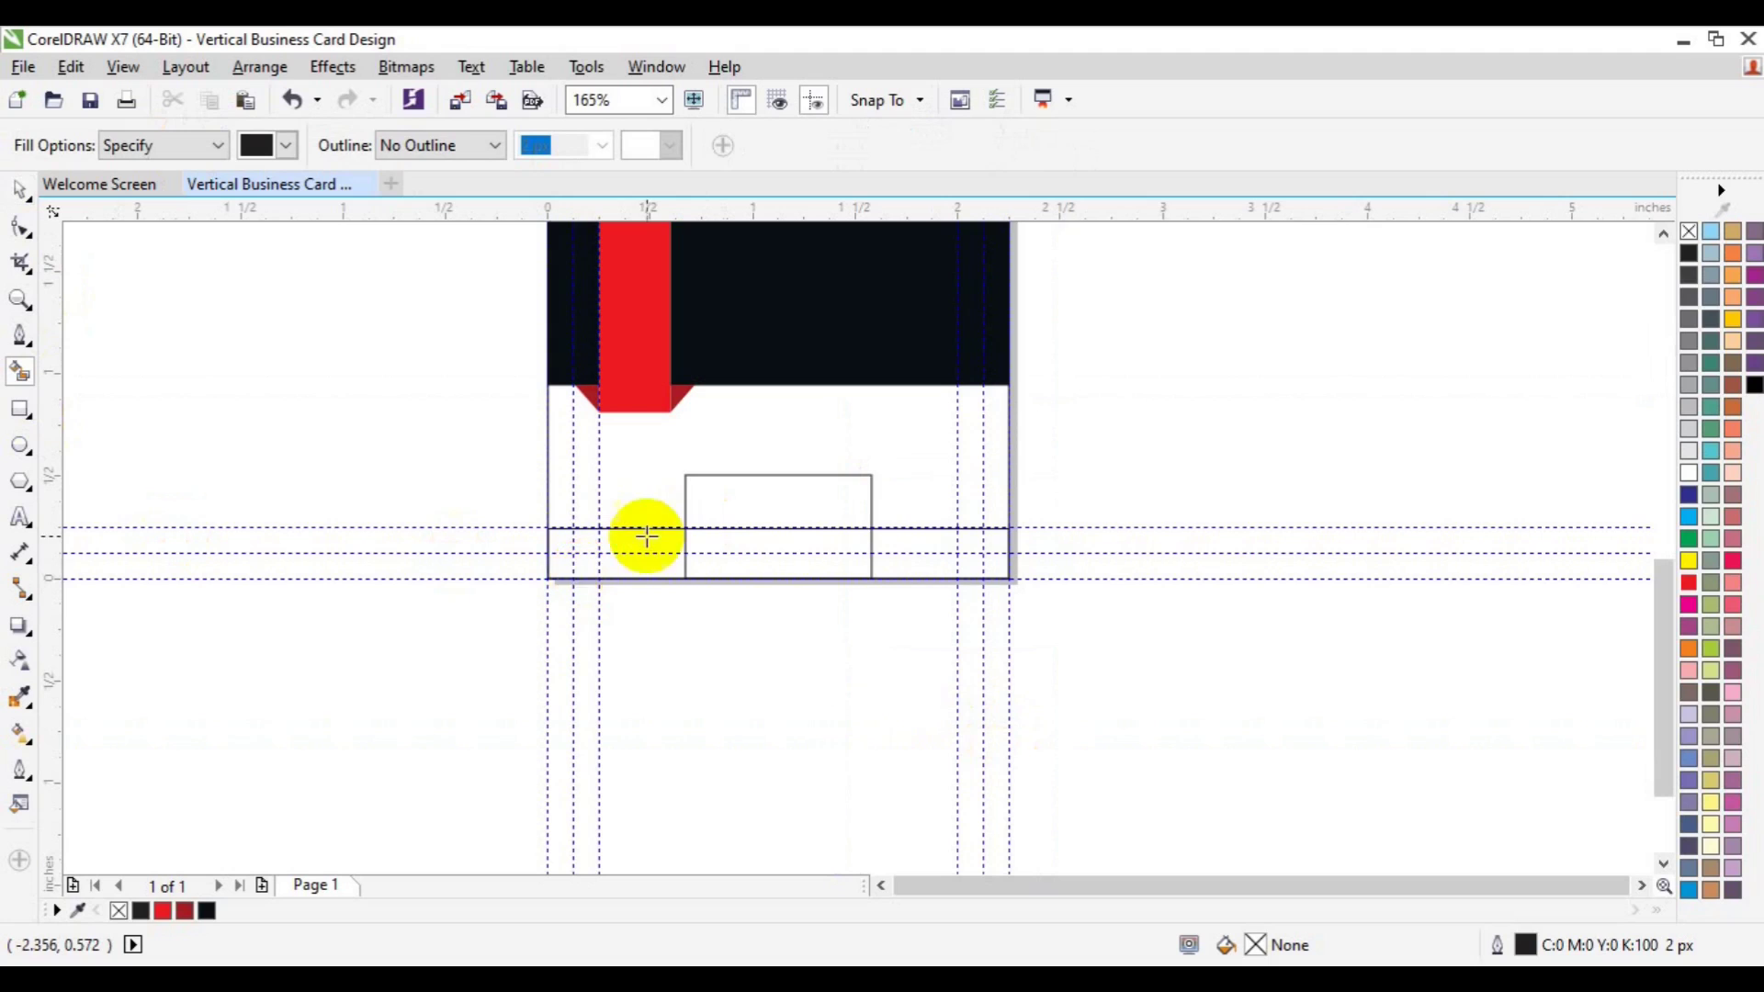
{"action": "left_click", "coordinate": [648, 542]}
{"action": "left_click", "coordinate": [738, 544]}
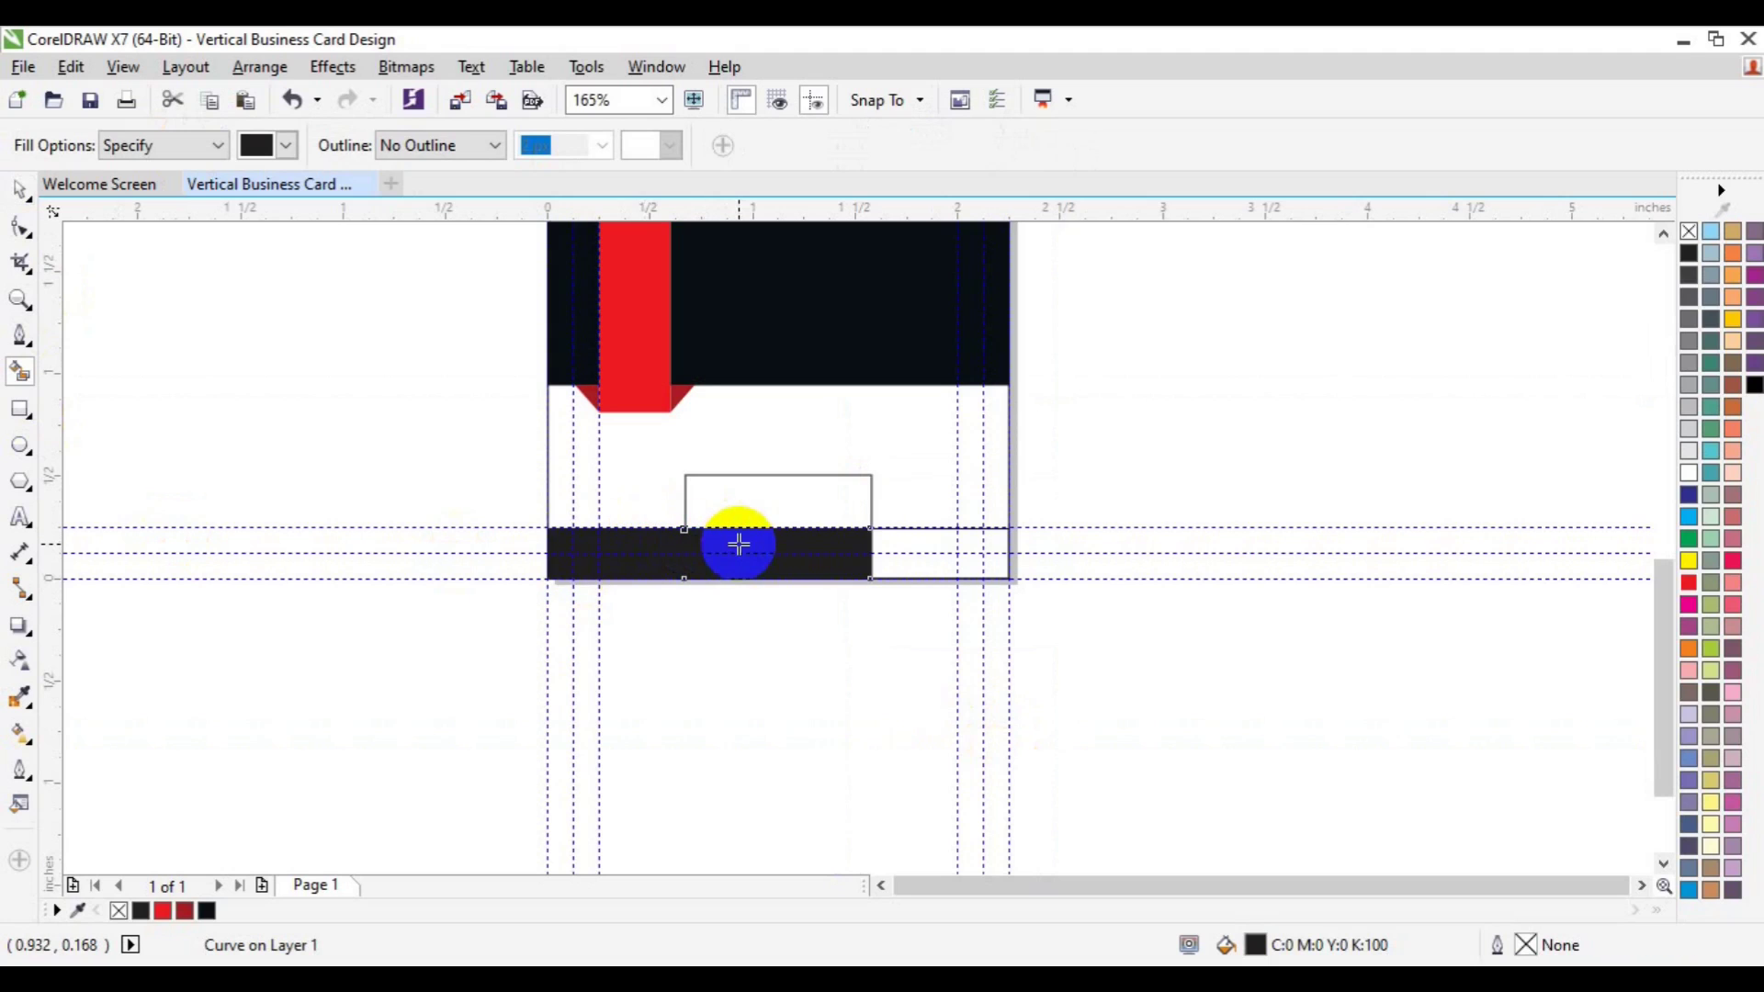
{"action": "left_click", "coordinate": [928, 546]}
{"action": "key", "text": "space"}
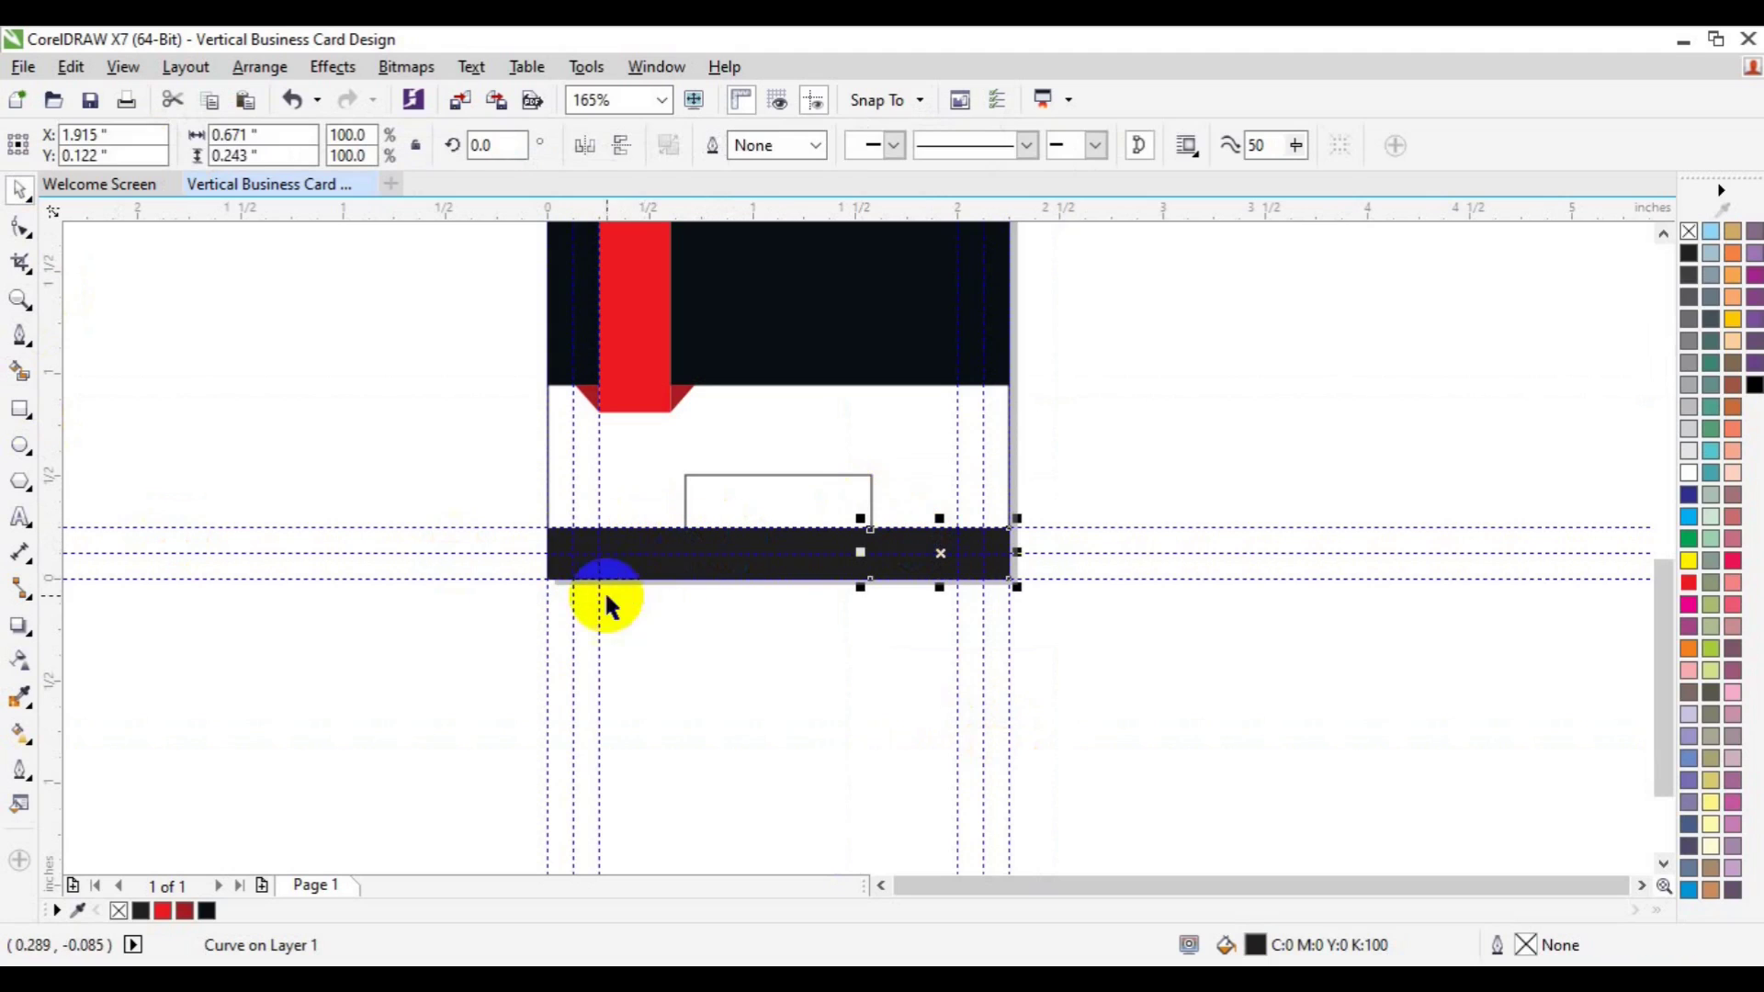
- Colour the strip's right part dark red, left part bright red and middle light grey
{"action": "left_click", "coordinate": [184, 910]}
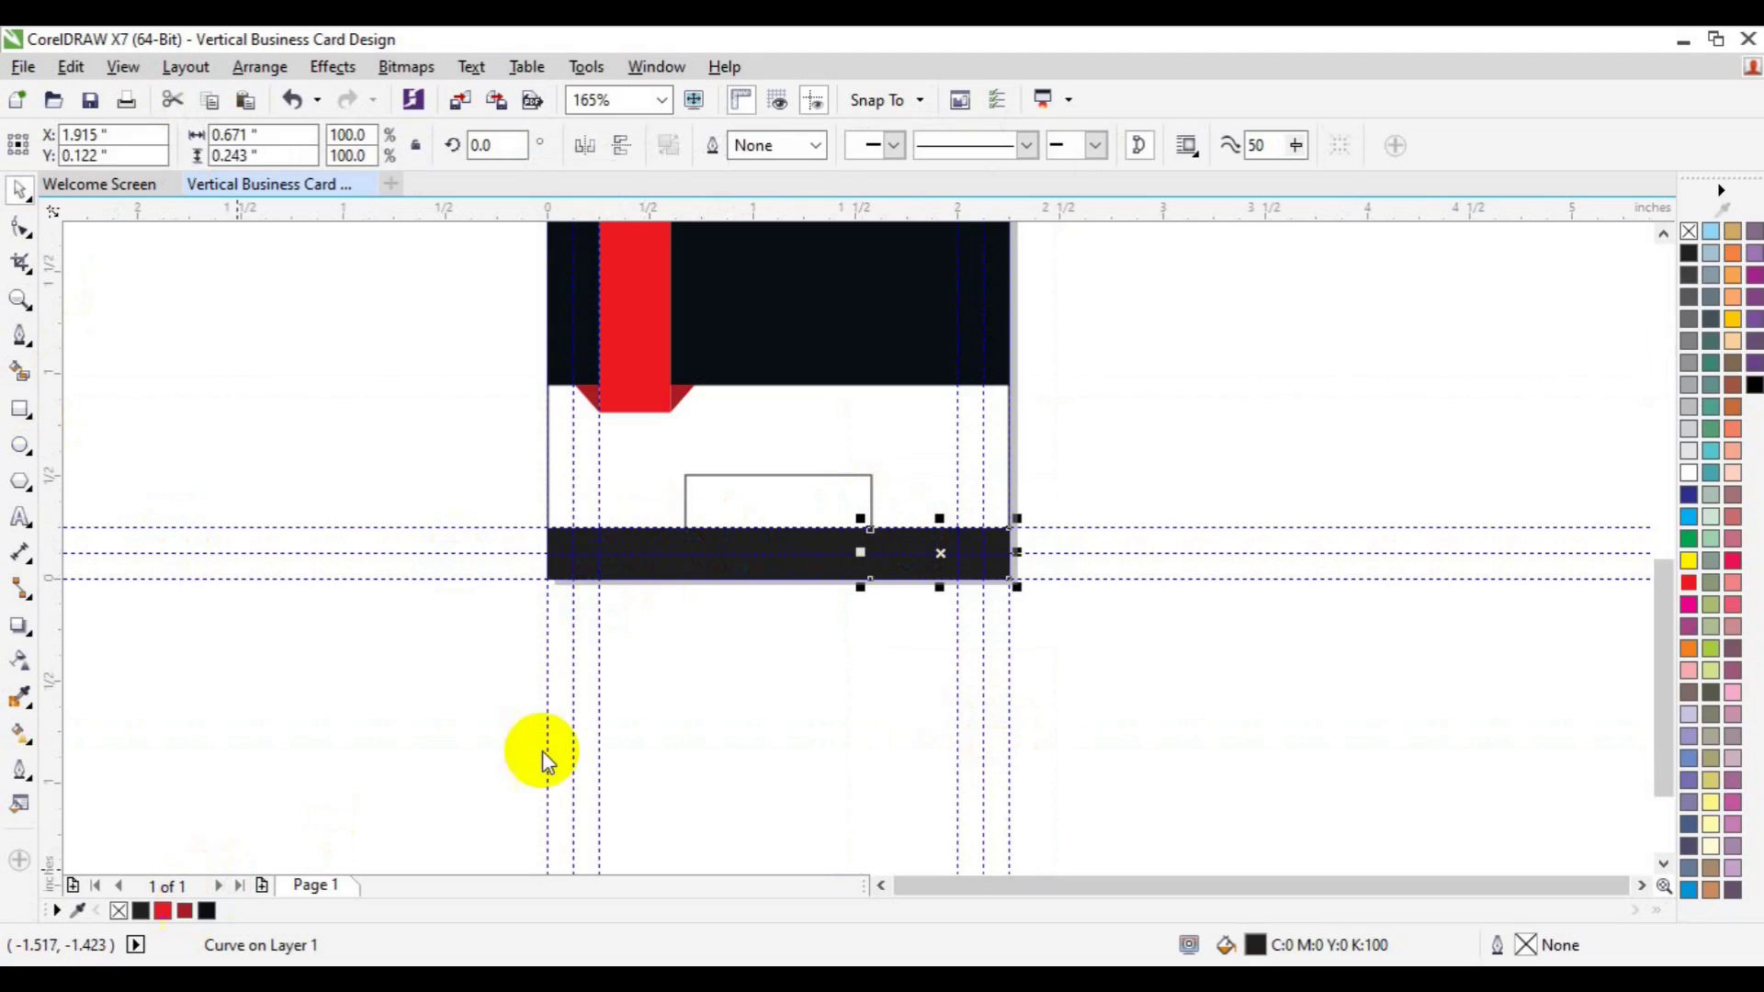
{"action": "left_click", "coordinate": [588, 574]}
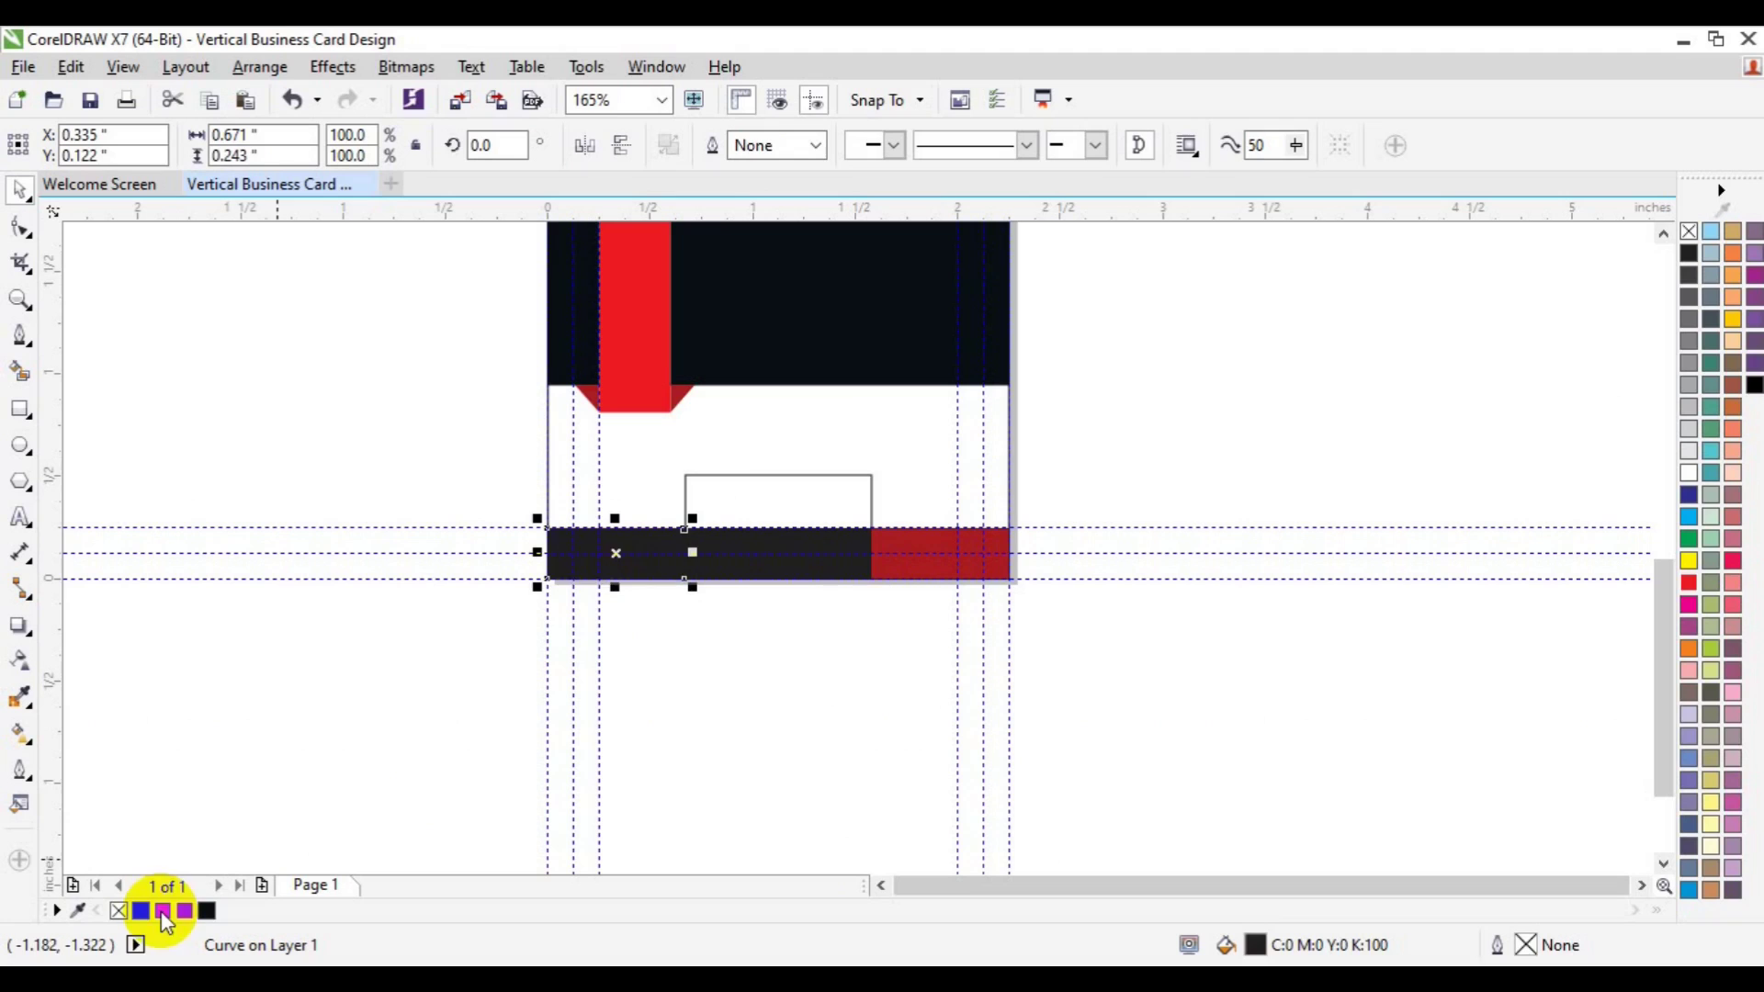
{"action": "left_click", "coordinate": [162, 910]}
{"action": "left_click", "coordinate": [798, 579]}
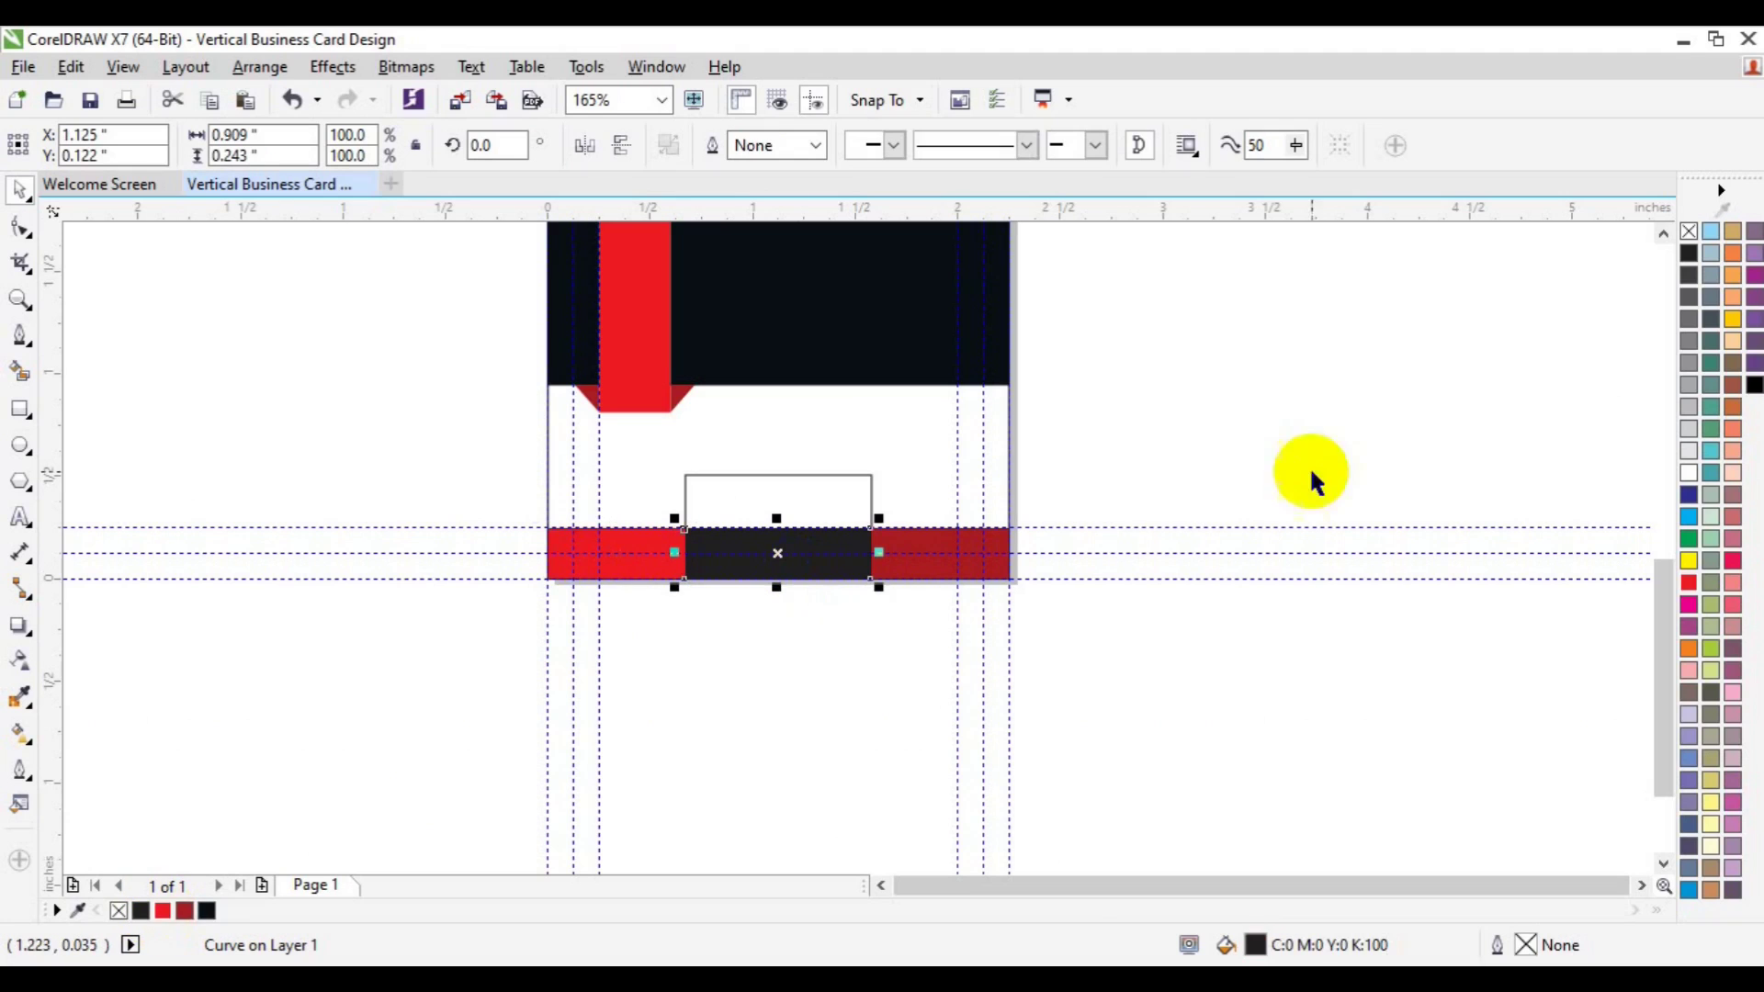
{"action": "left_click", "coordinate": [1686, 452]}
- Delete the empty box above the strip and remove the outlines from the strip pieces
{"action": "left_click", "coordinate": [814, 503]}
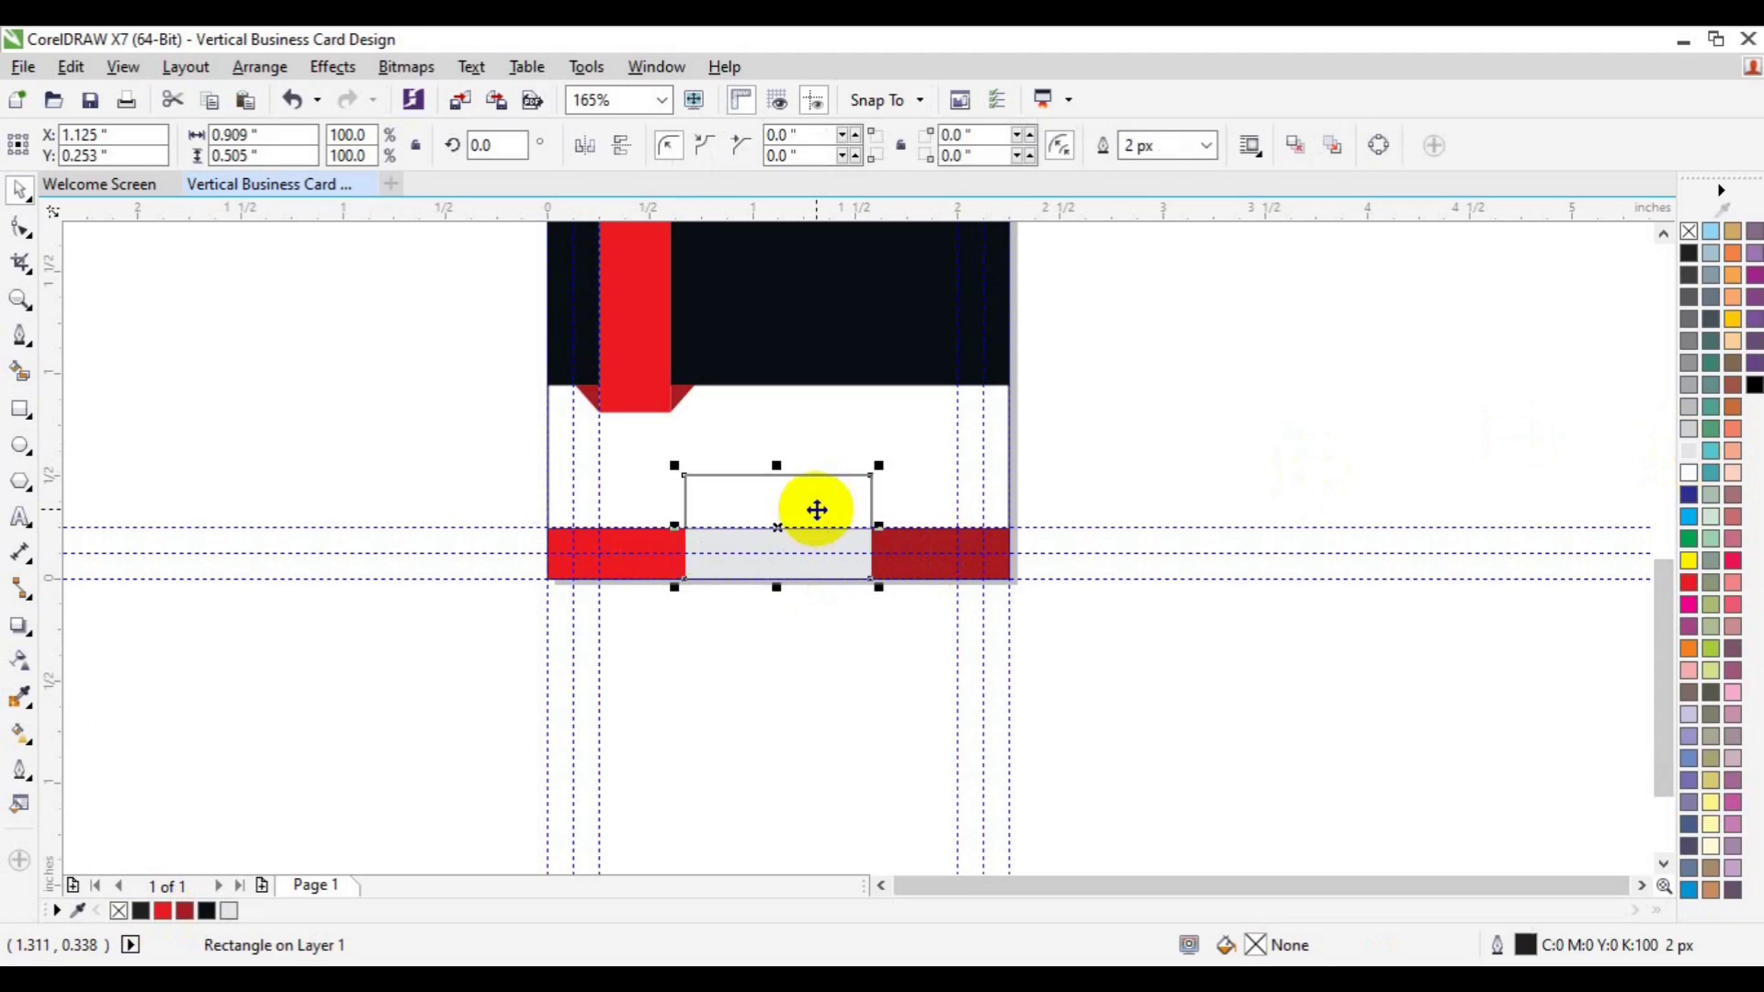
{"action": "key", "text": "Delete"}
{"action": "left_click_drag", "start_coordinate": [1266, 450], "coordinate": [472, 641]}
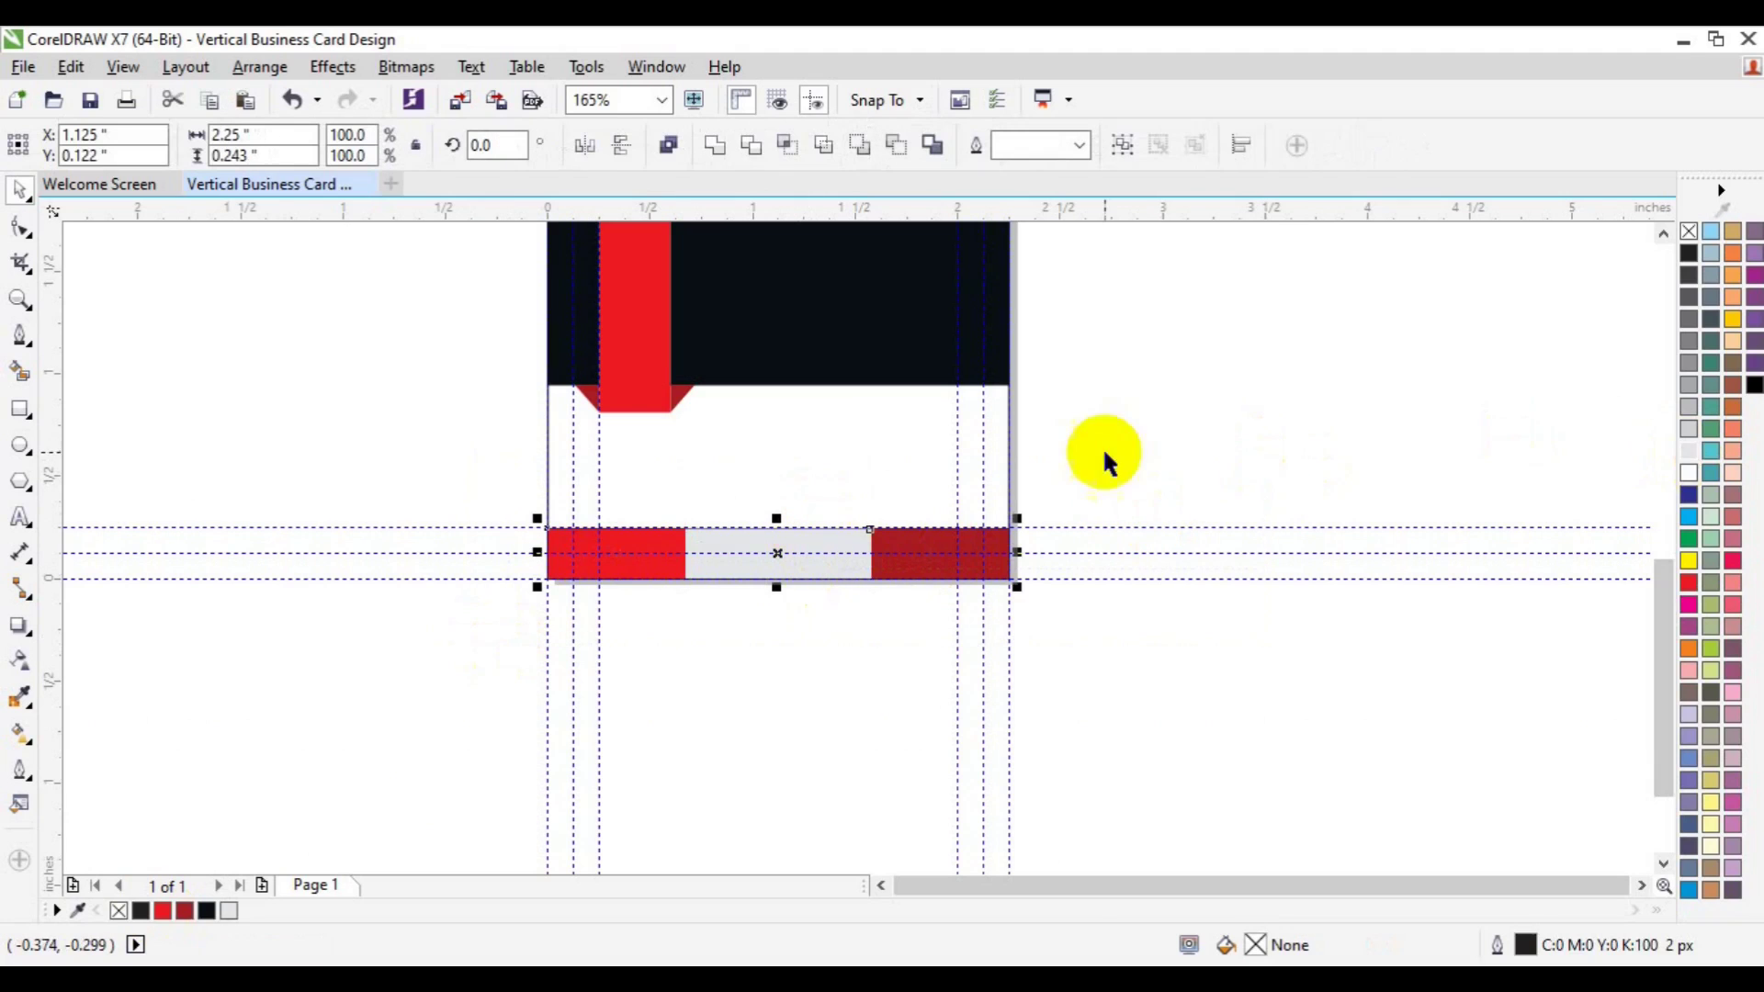
{"action": "right_click", "coordinate": [1689, 231]}
{"action": "left_click", "coordinate": [1312, 371]}
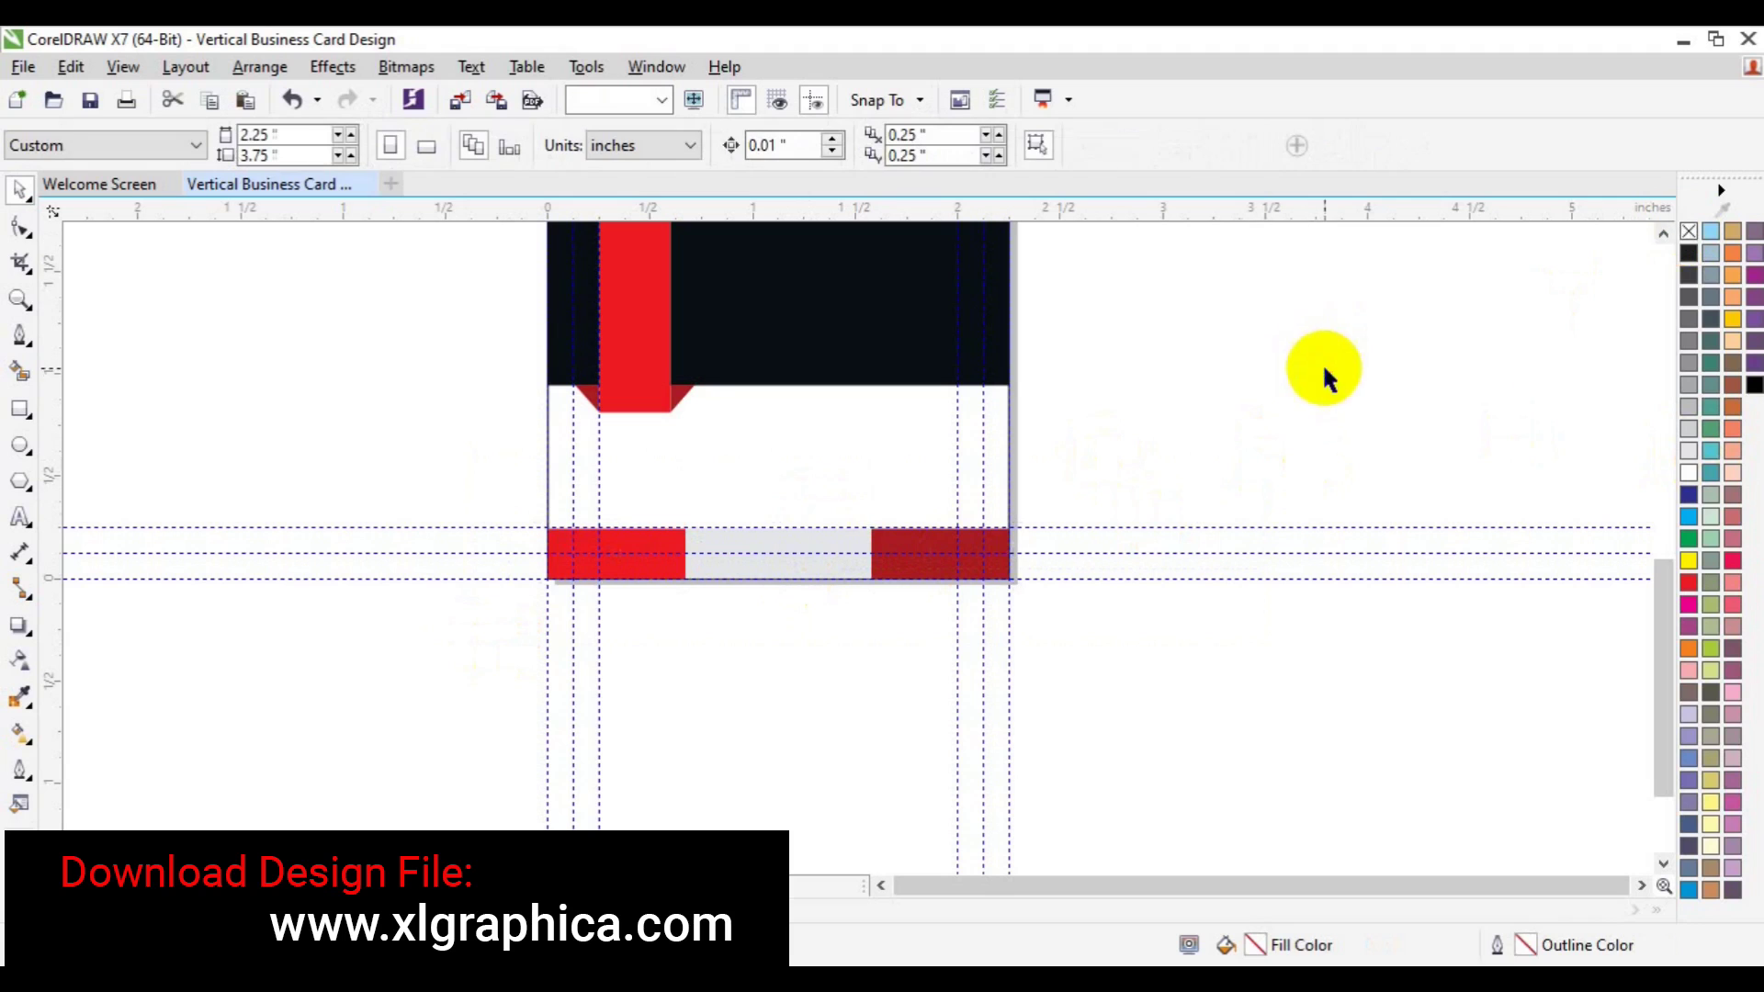
{"action": "left_click", "coordinate": [1662, 237]}
{"action": "left_click", "coordinate": [1665, 233]}
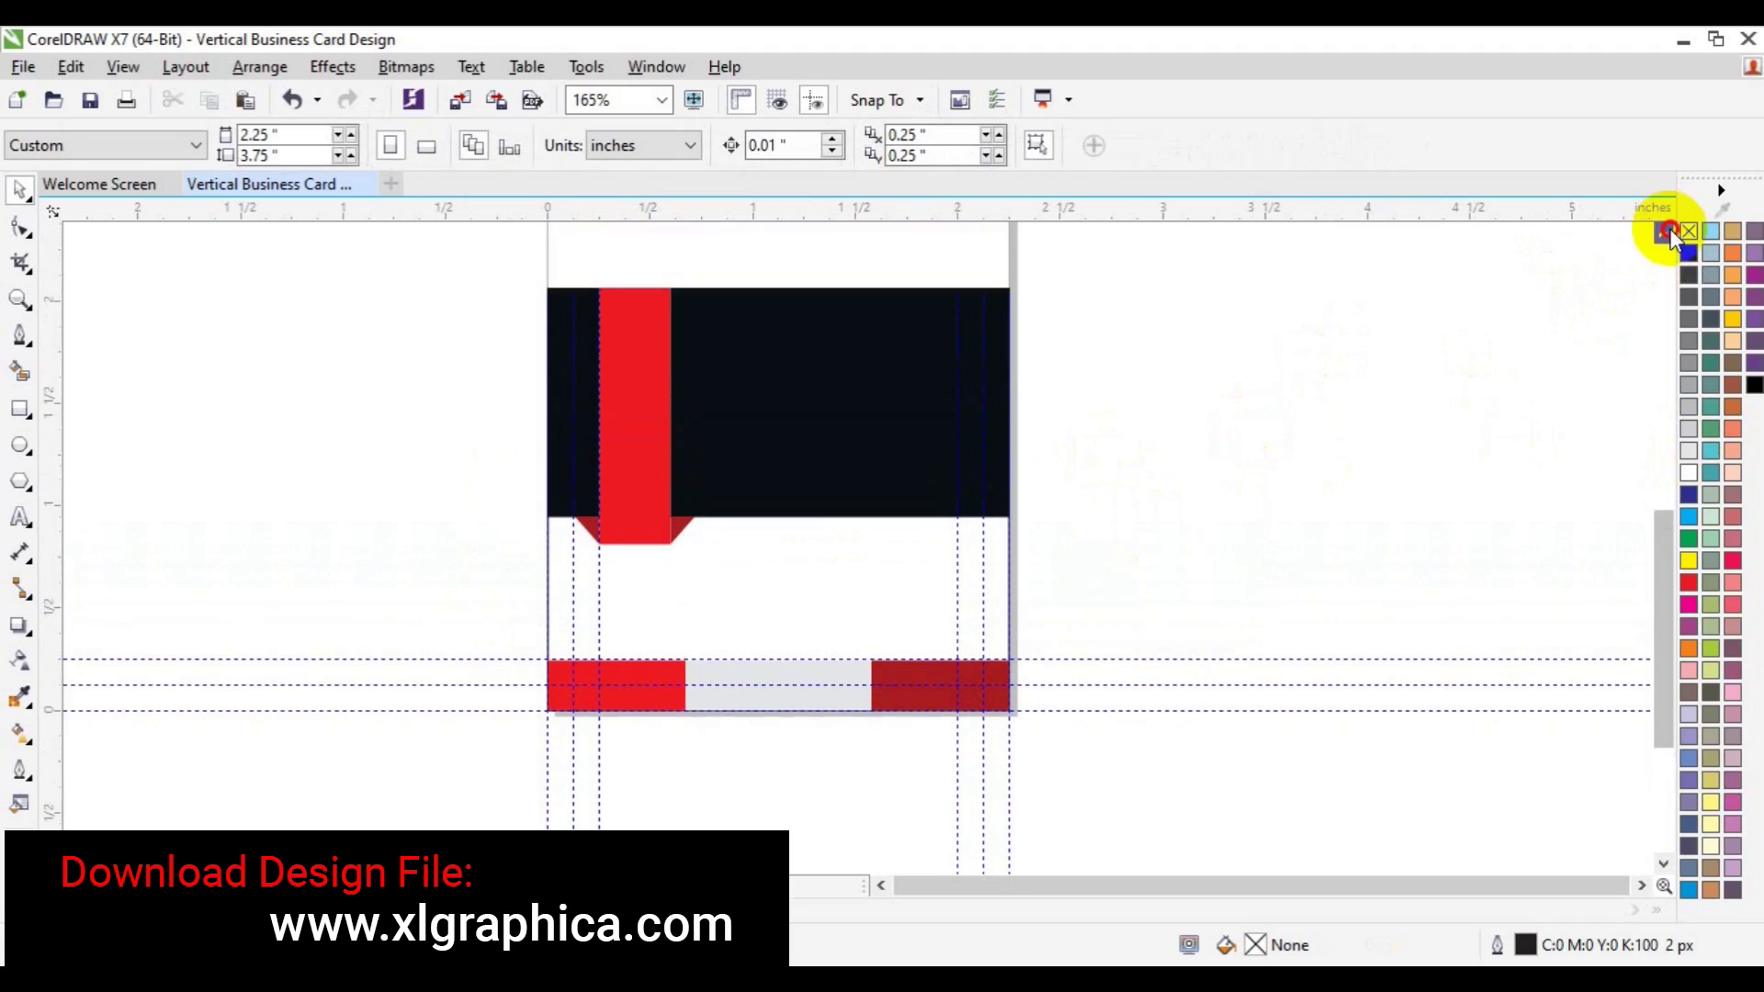
{"action": "left_click", "coordinate": [1664, 233]}
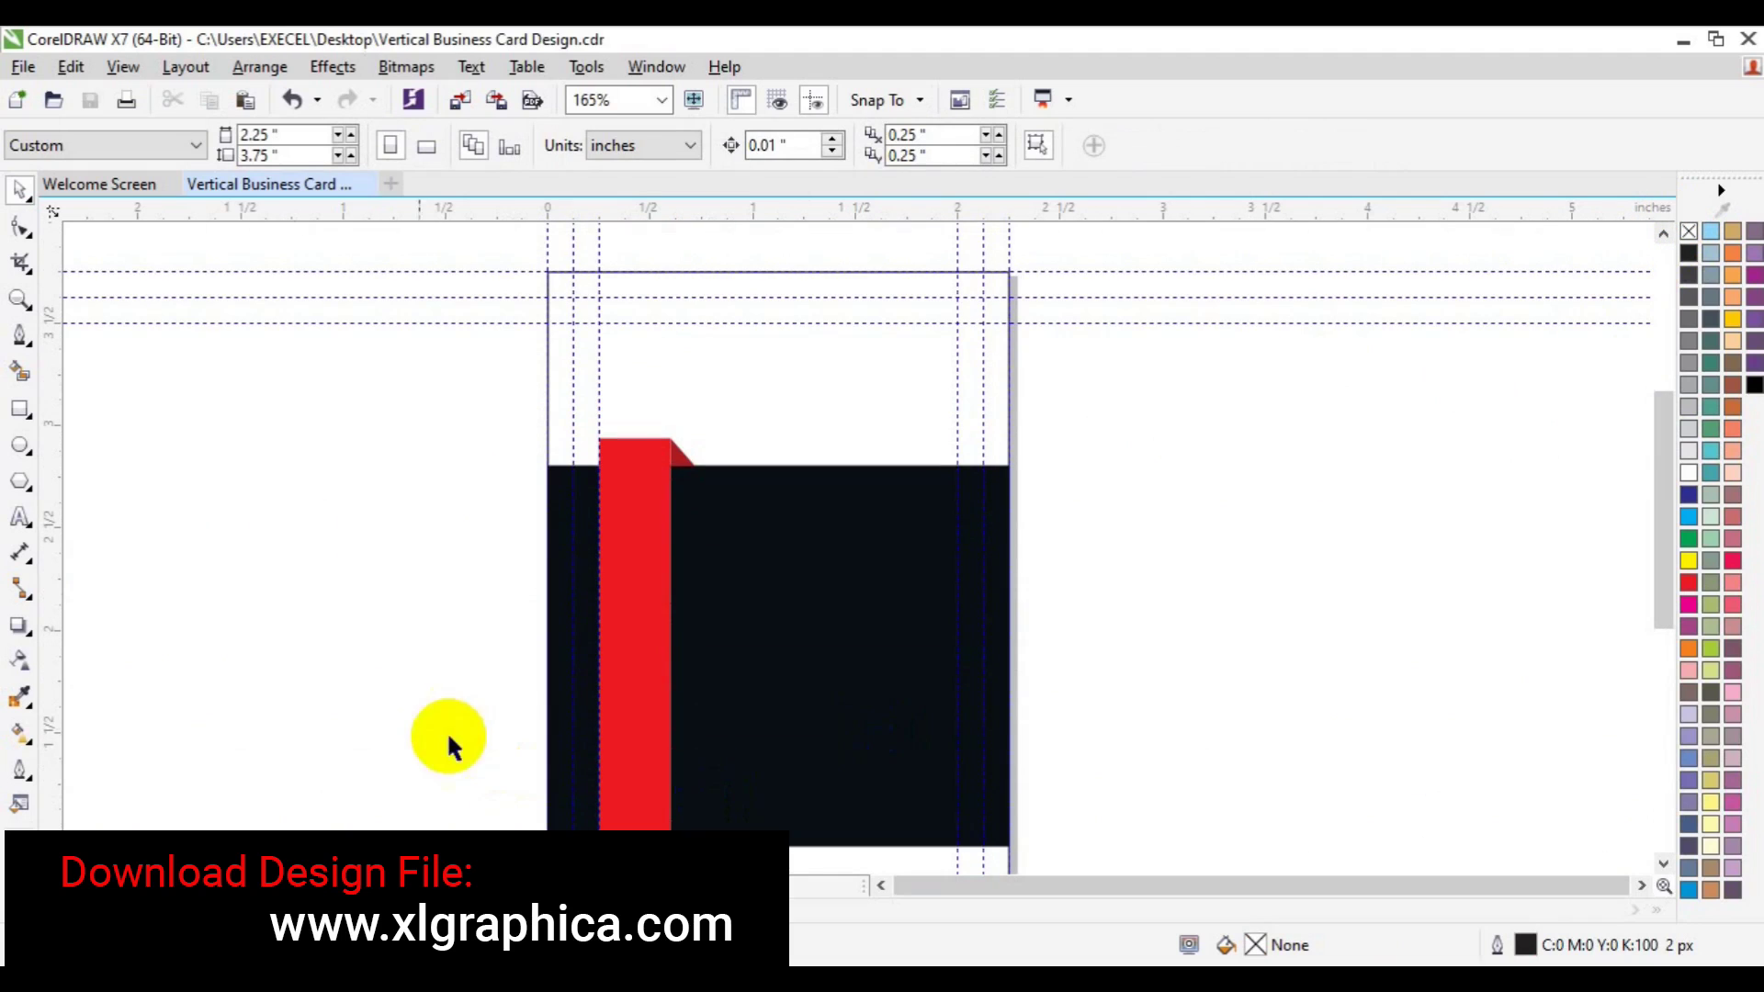
- Open the 'business card icons' drawing from the Desktop
{"action": "left_click", "coordinate": [25, 68]}
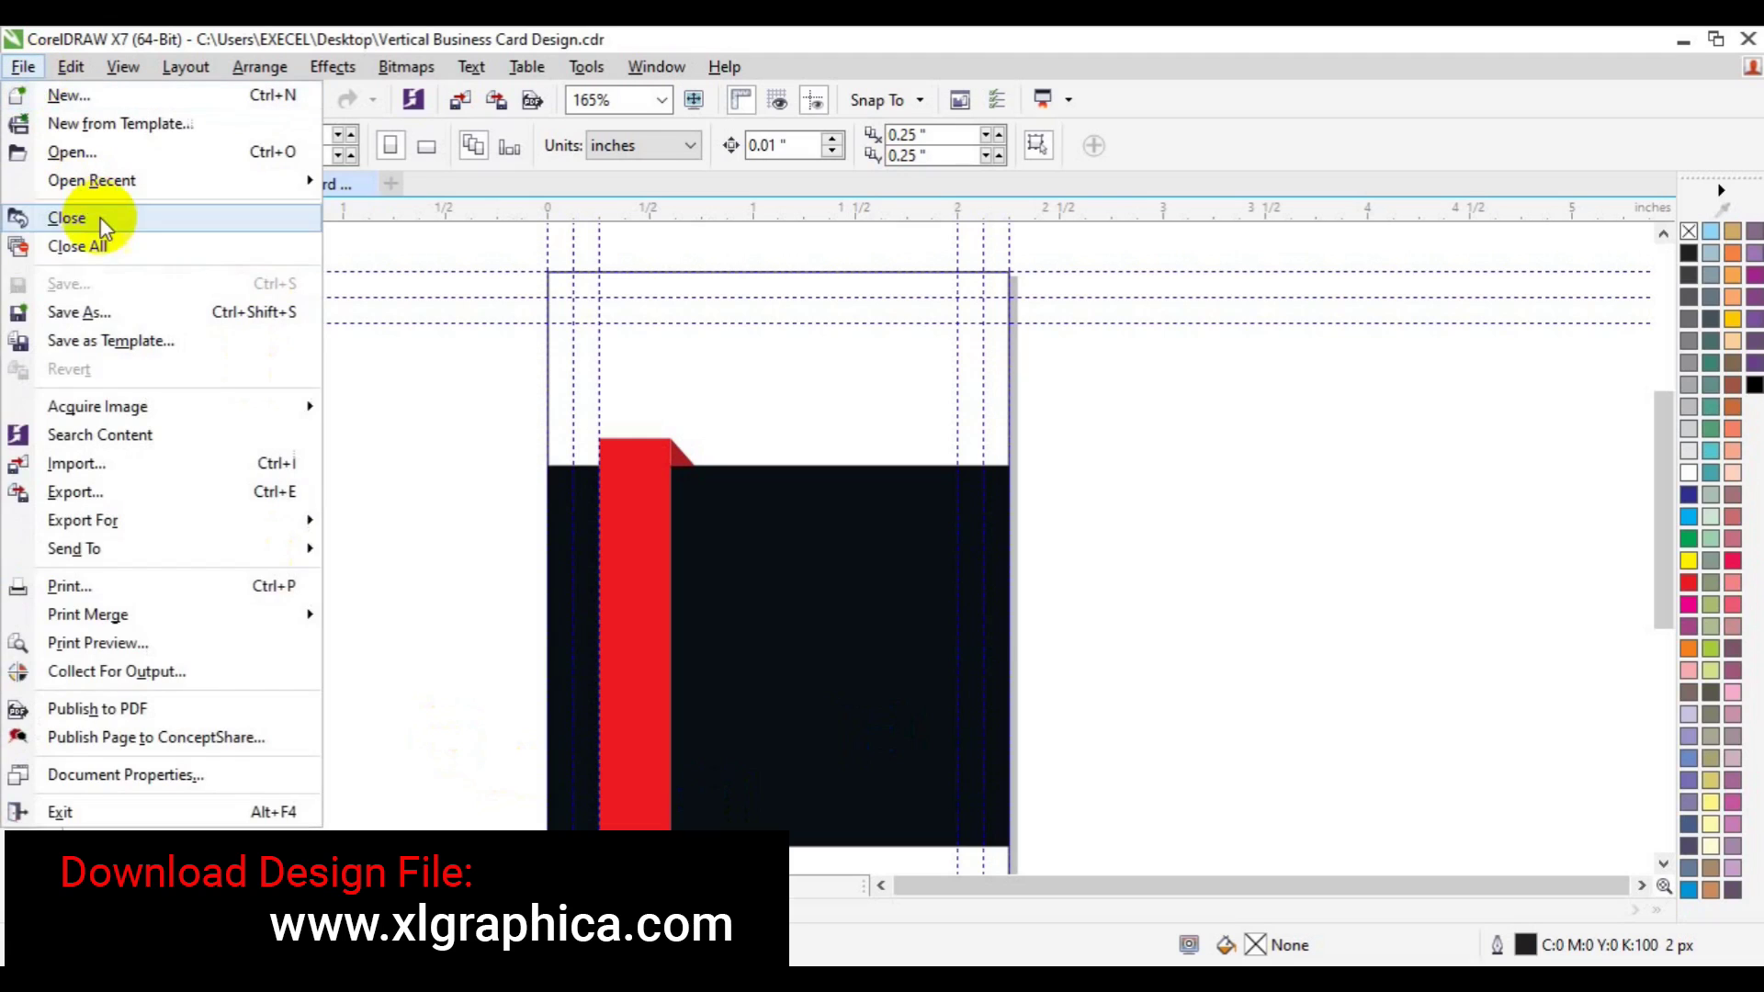
{"action": "left_click", "coordinate": [89, 152]}
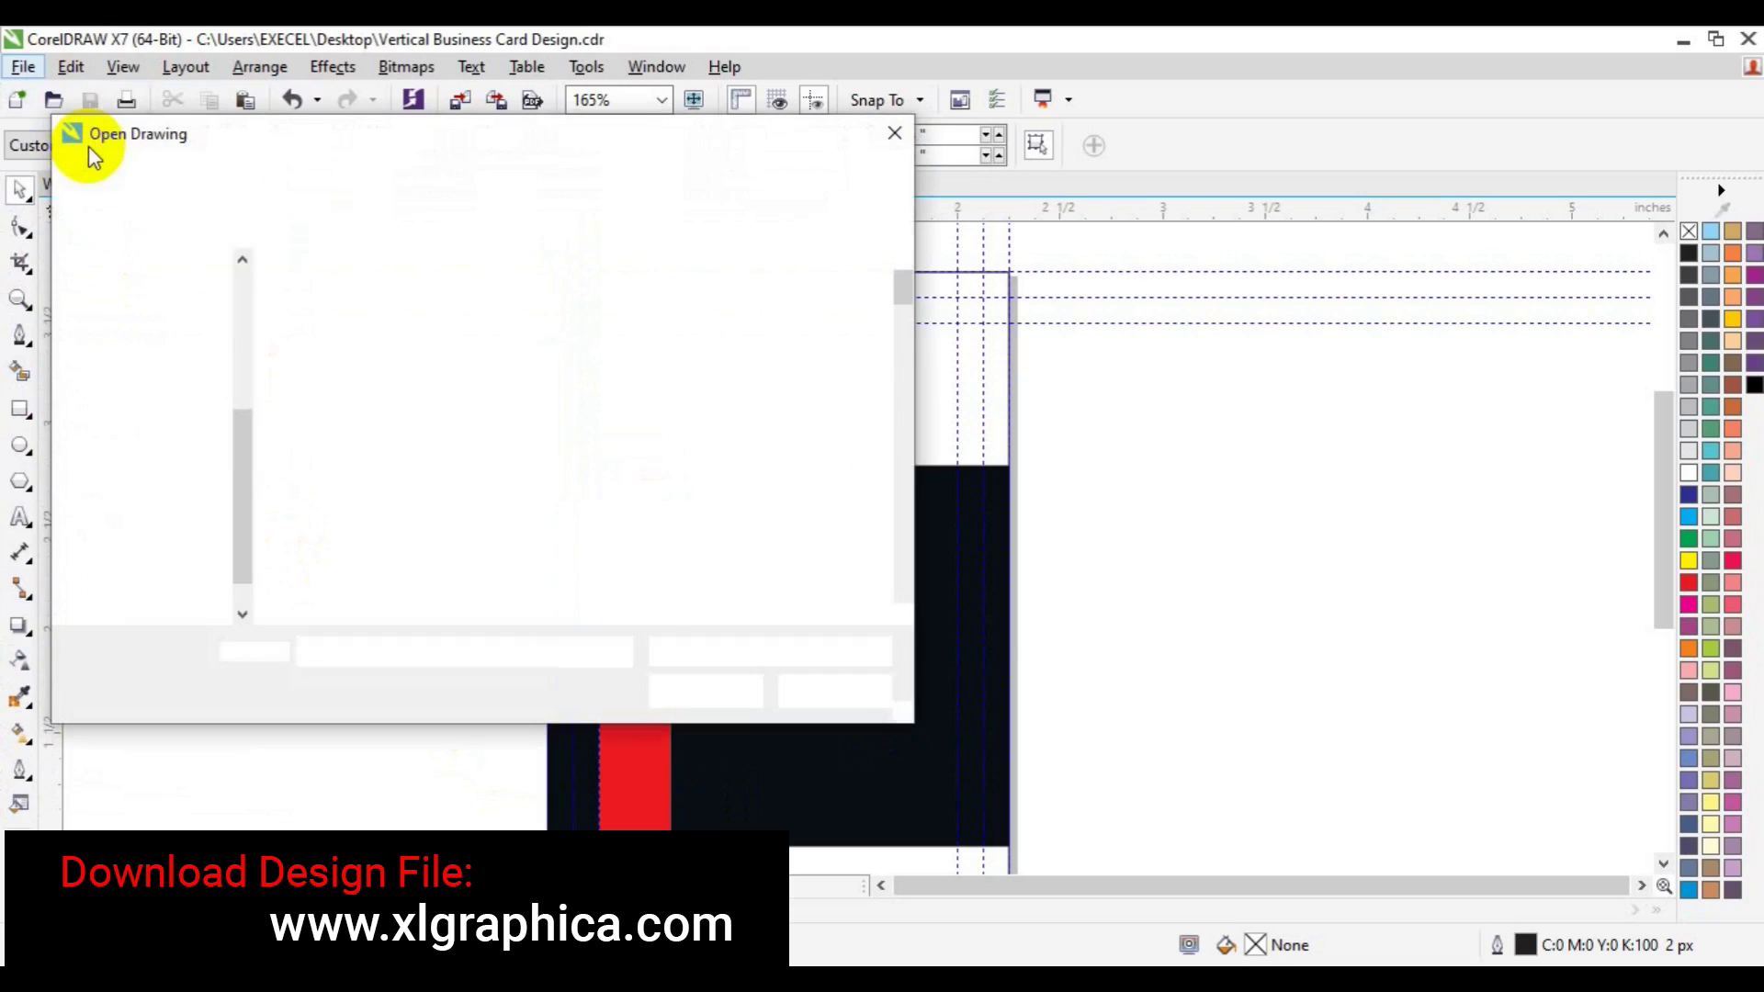
{"action": "scroll", "coordinate": [911, 542], "scroll_direction": "down", "scroll_amount": 3}
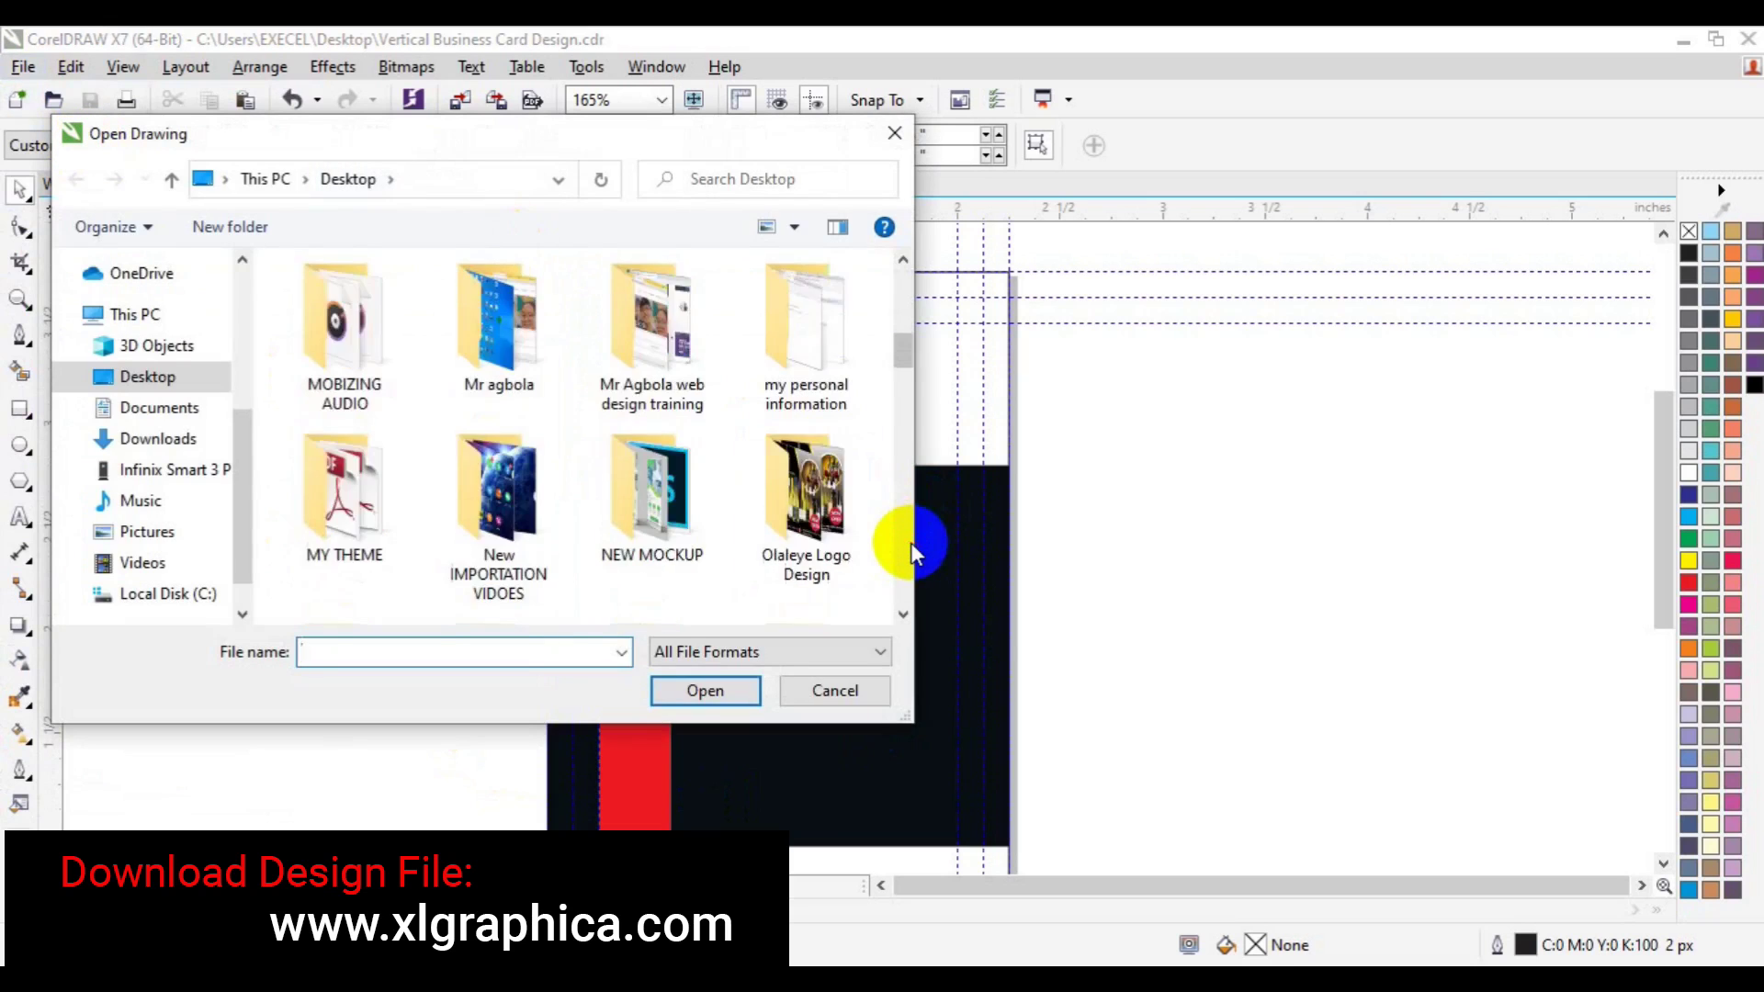
{"action": "scroll", "coordinate": [911, 542], "scroll_direction": "down", "scroll_amount": 3}
{"action": "scroll", "coordinate": [911, 547], "scroll_direction": "down", "scroll_amount": 2}
{"action": "scroll", "coordinate": [913, 548], "scroll_direction": "down", "scroll_amount": 2}
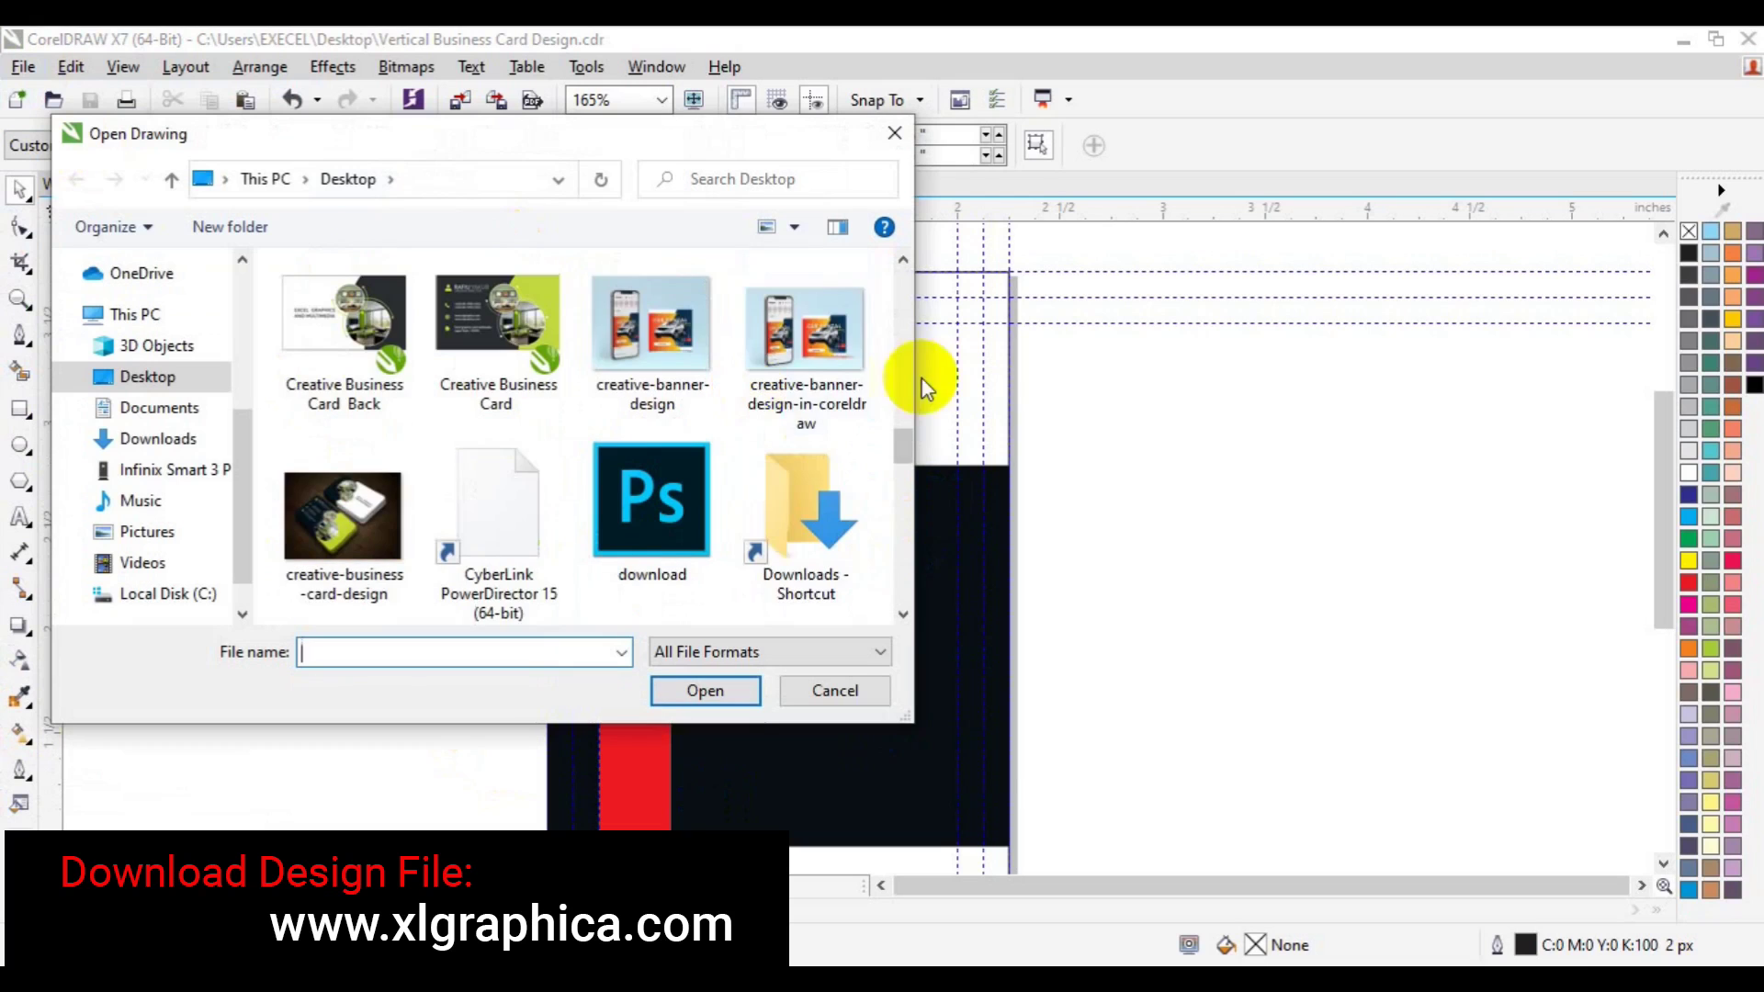
{"action": "scroll", "coordinate": [905, 392], "scroll_direction": "up", "scroll_amount": 2}
{"action": "left_click", "coordinate": [536, 503]}
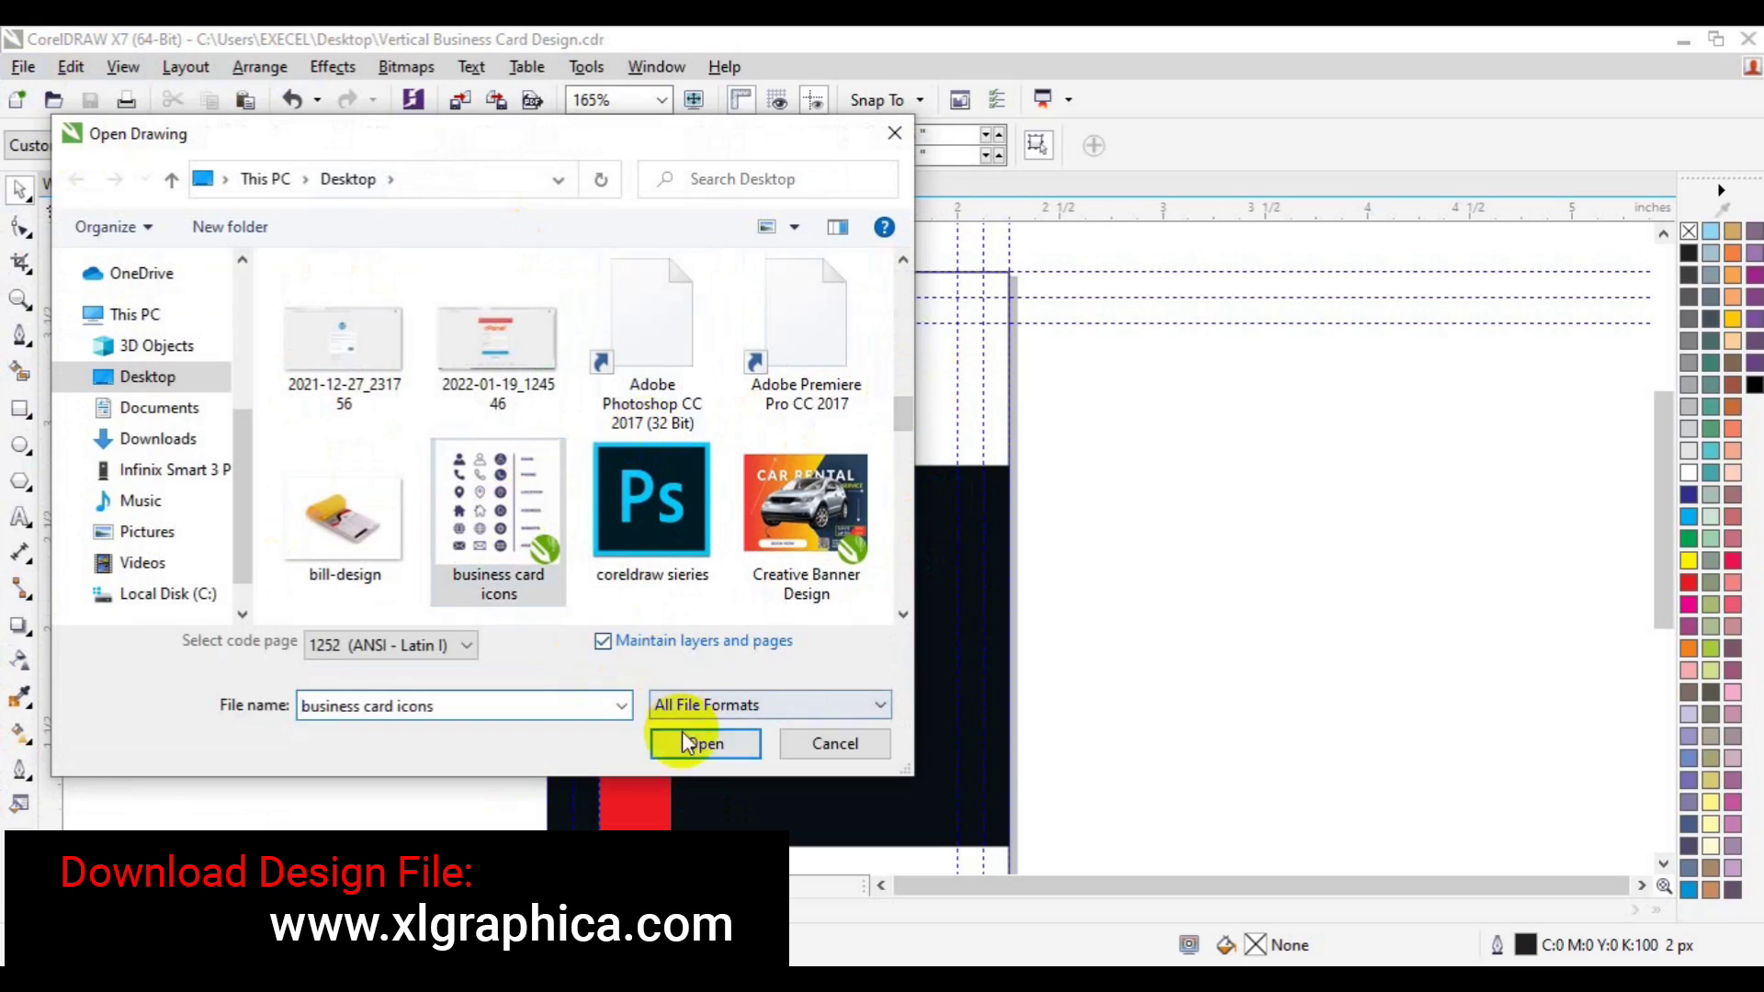
{"action": "left_click", "coordinate": [698, 741]}
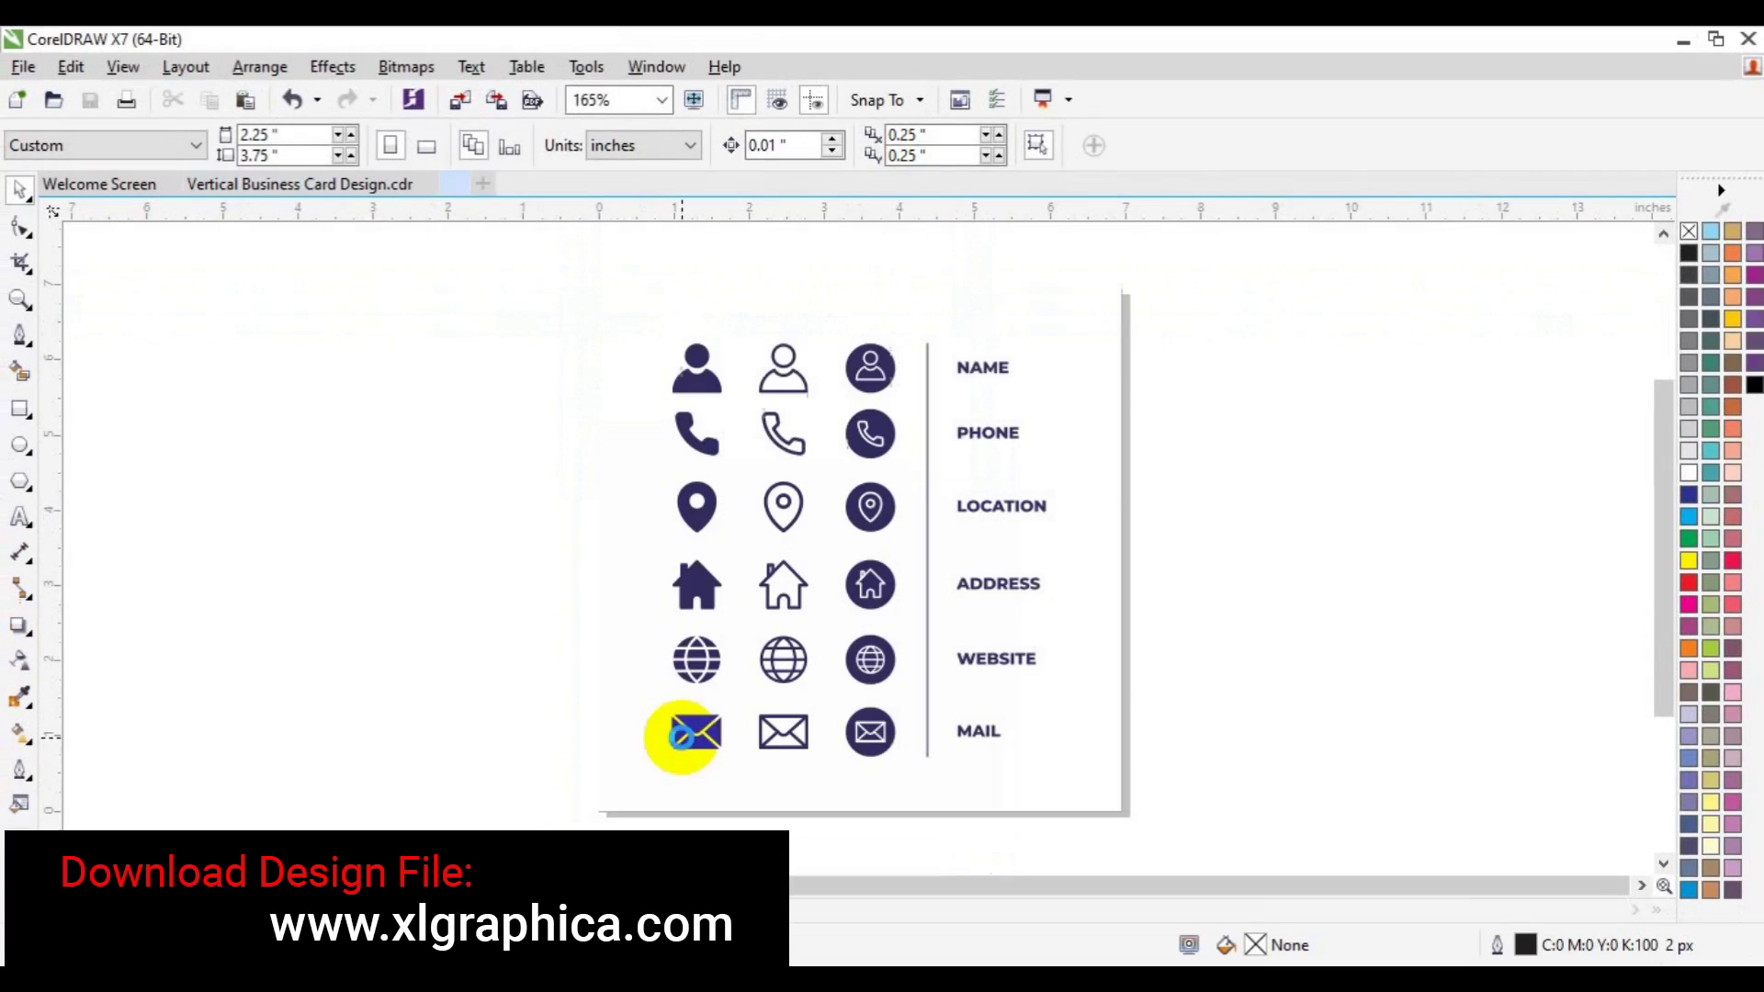
- Select and group the first column of solid icons, then paste it into the card design
{"action": "mouse_move", "coordinate": [568, 319]}
{"action": "left_mouse_down"}
{"action": "mouse_move", "coordinate": [768, 423]}
{"action": "mouse_move", "coordinate": [746, 766]}
{"action": "left_mouse_up"}
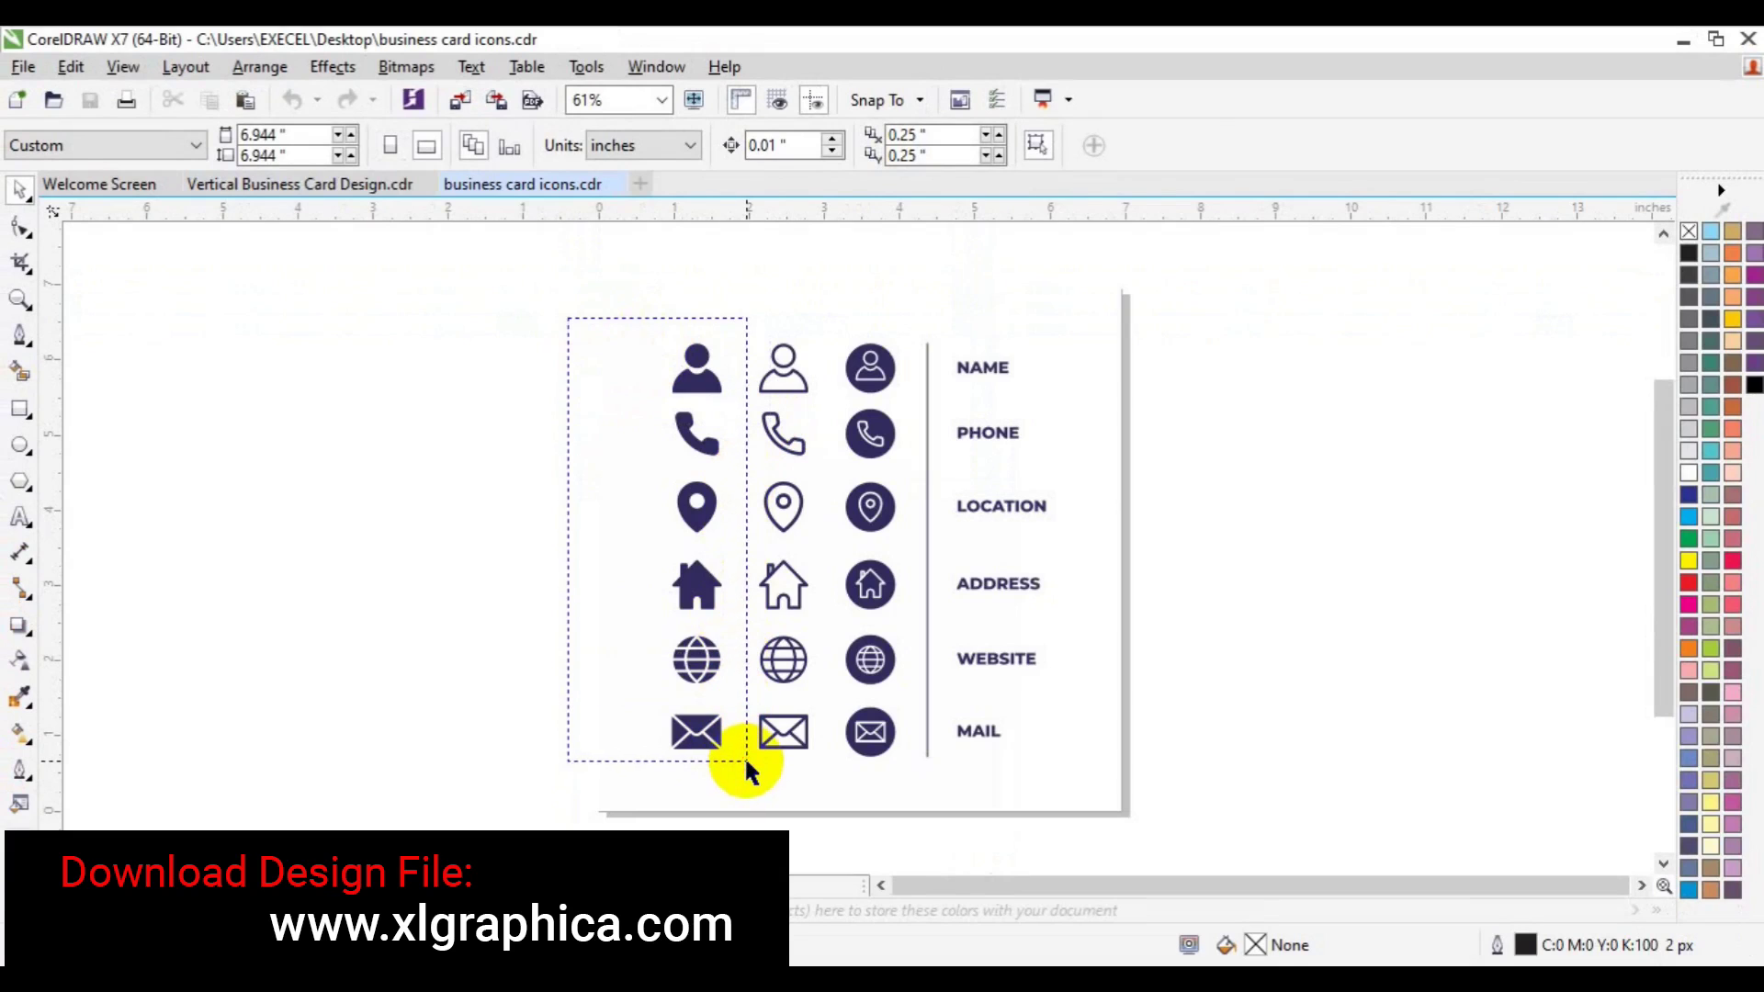
{"action": "left_click_drag", "start_coordinate": [745, 764], "coordinate": [745, 762]}
{"action": "key", "text": "ctrl+g"}
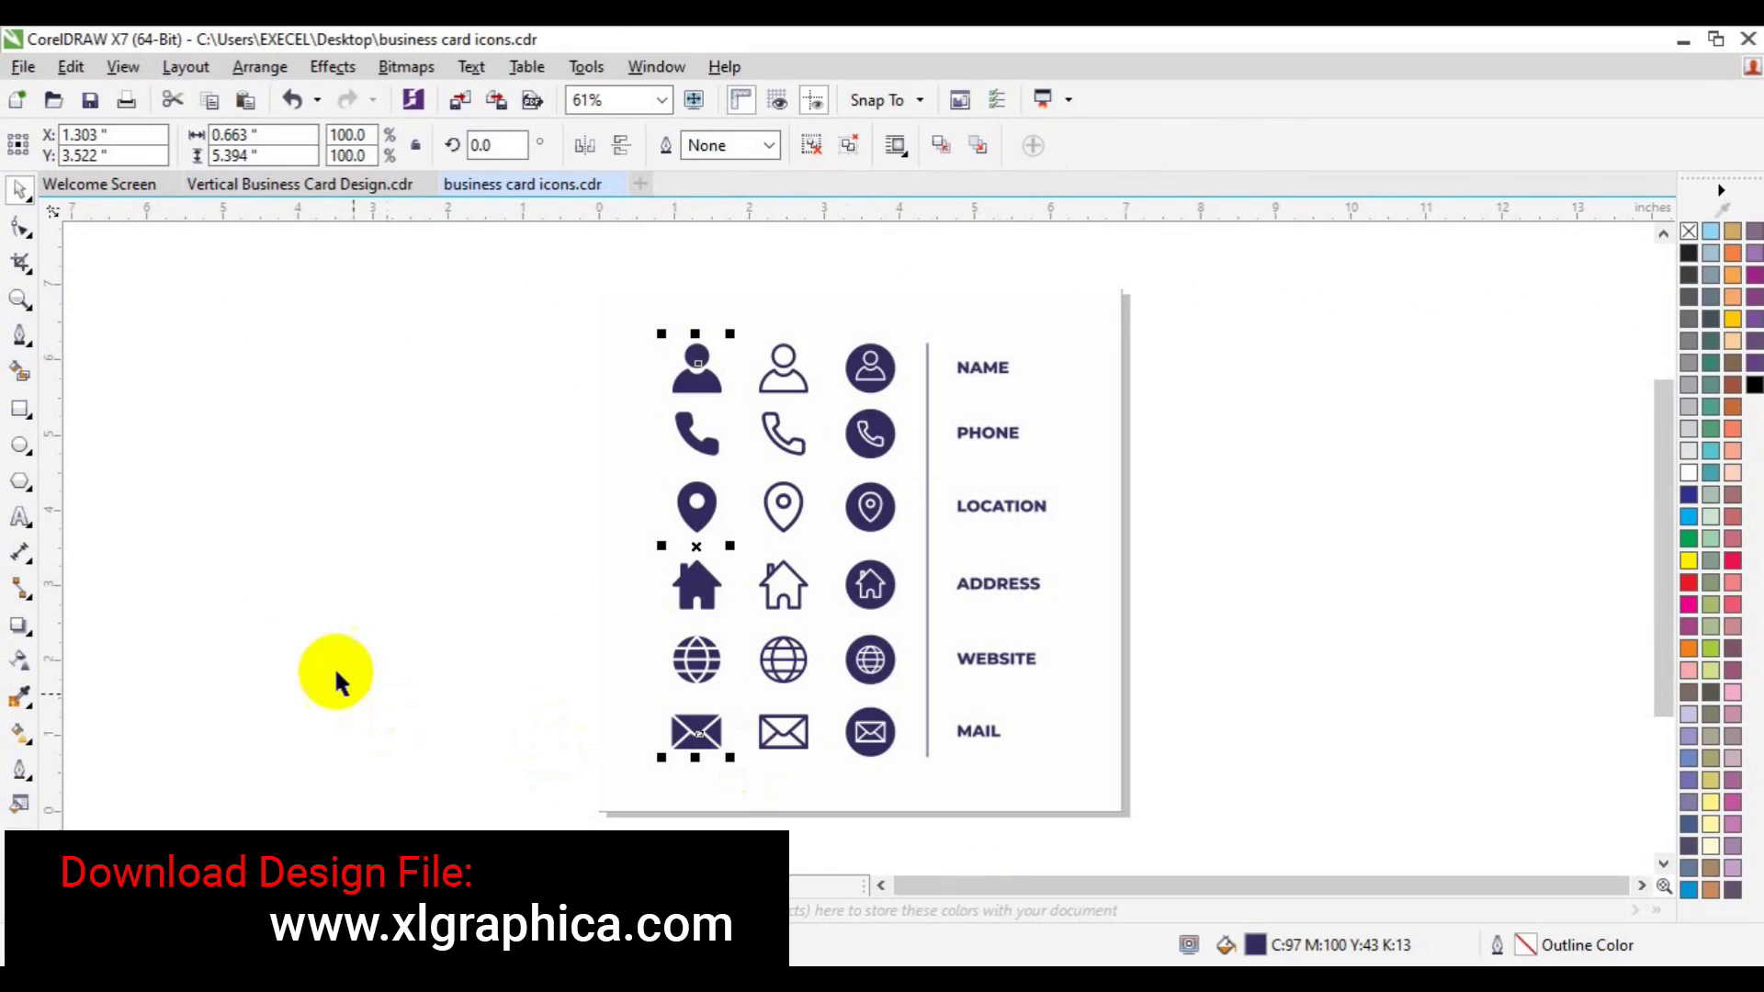
{"action": "left_click", "coordinate": [236, 184]}
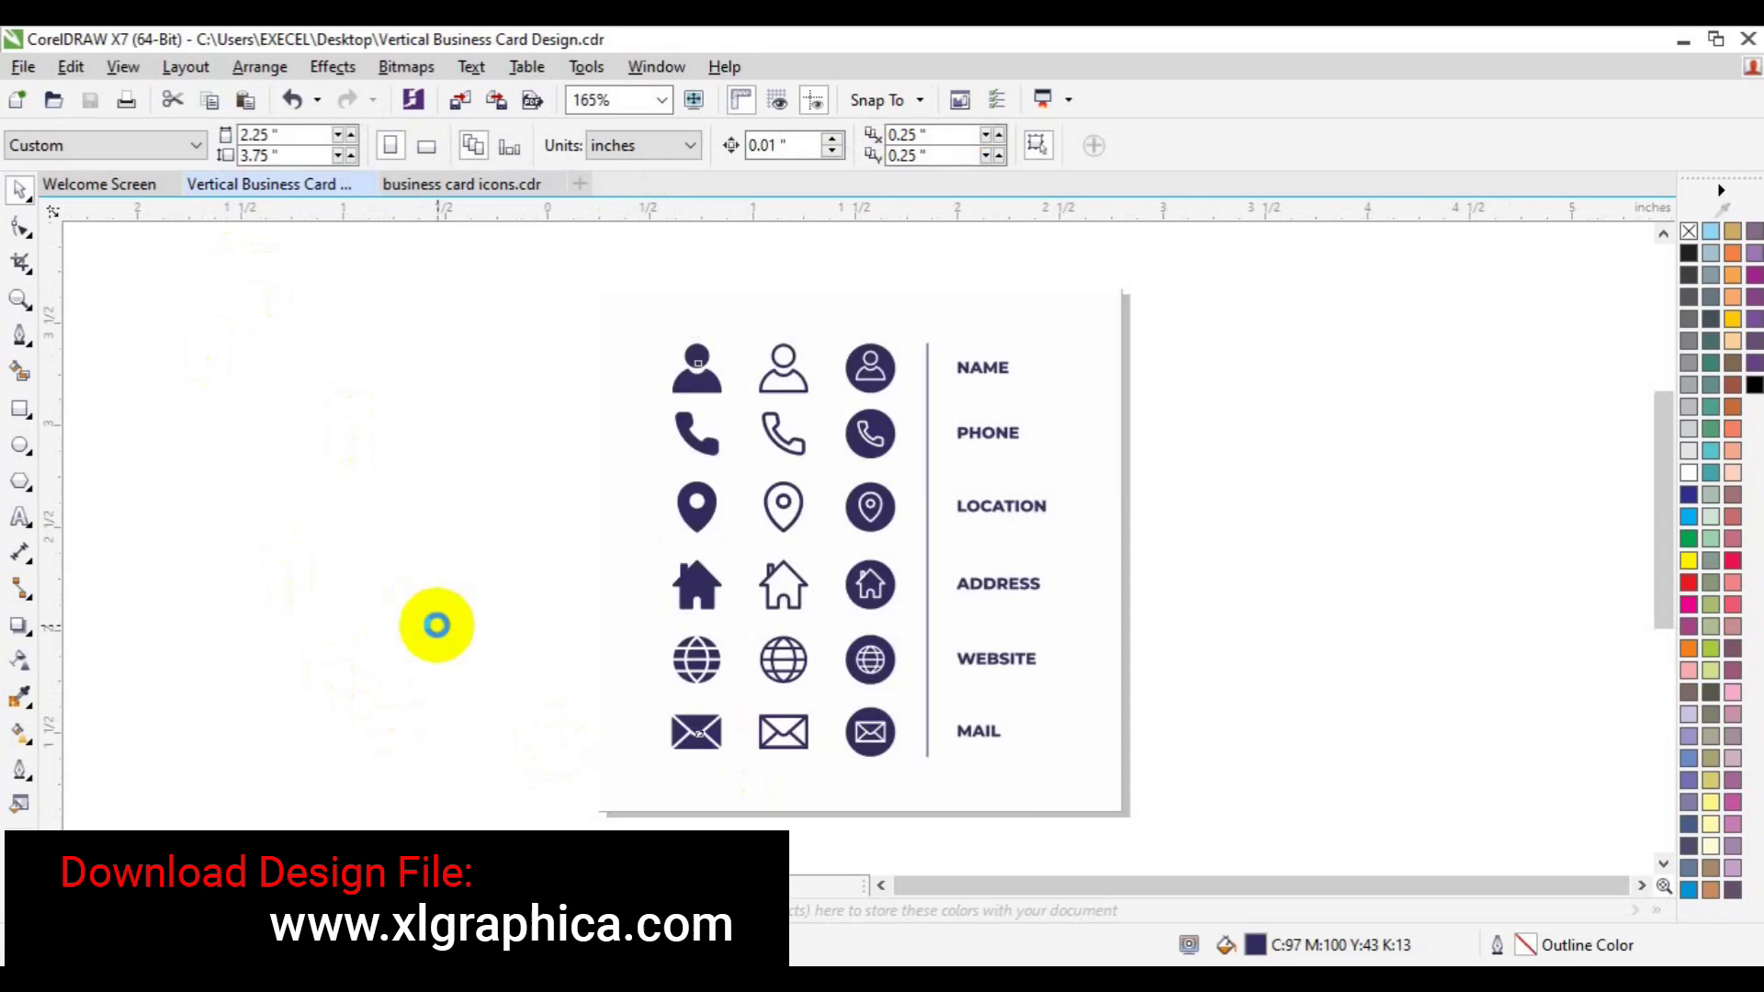
{"action": "key", "text": "ctrl+v"}
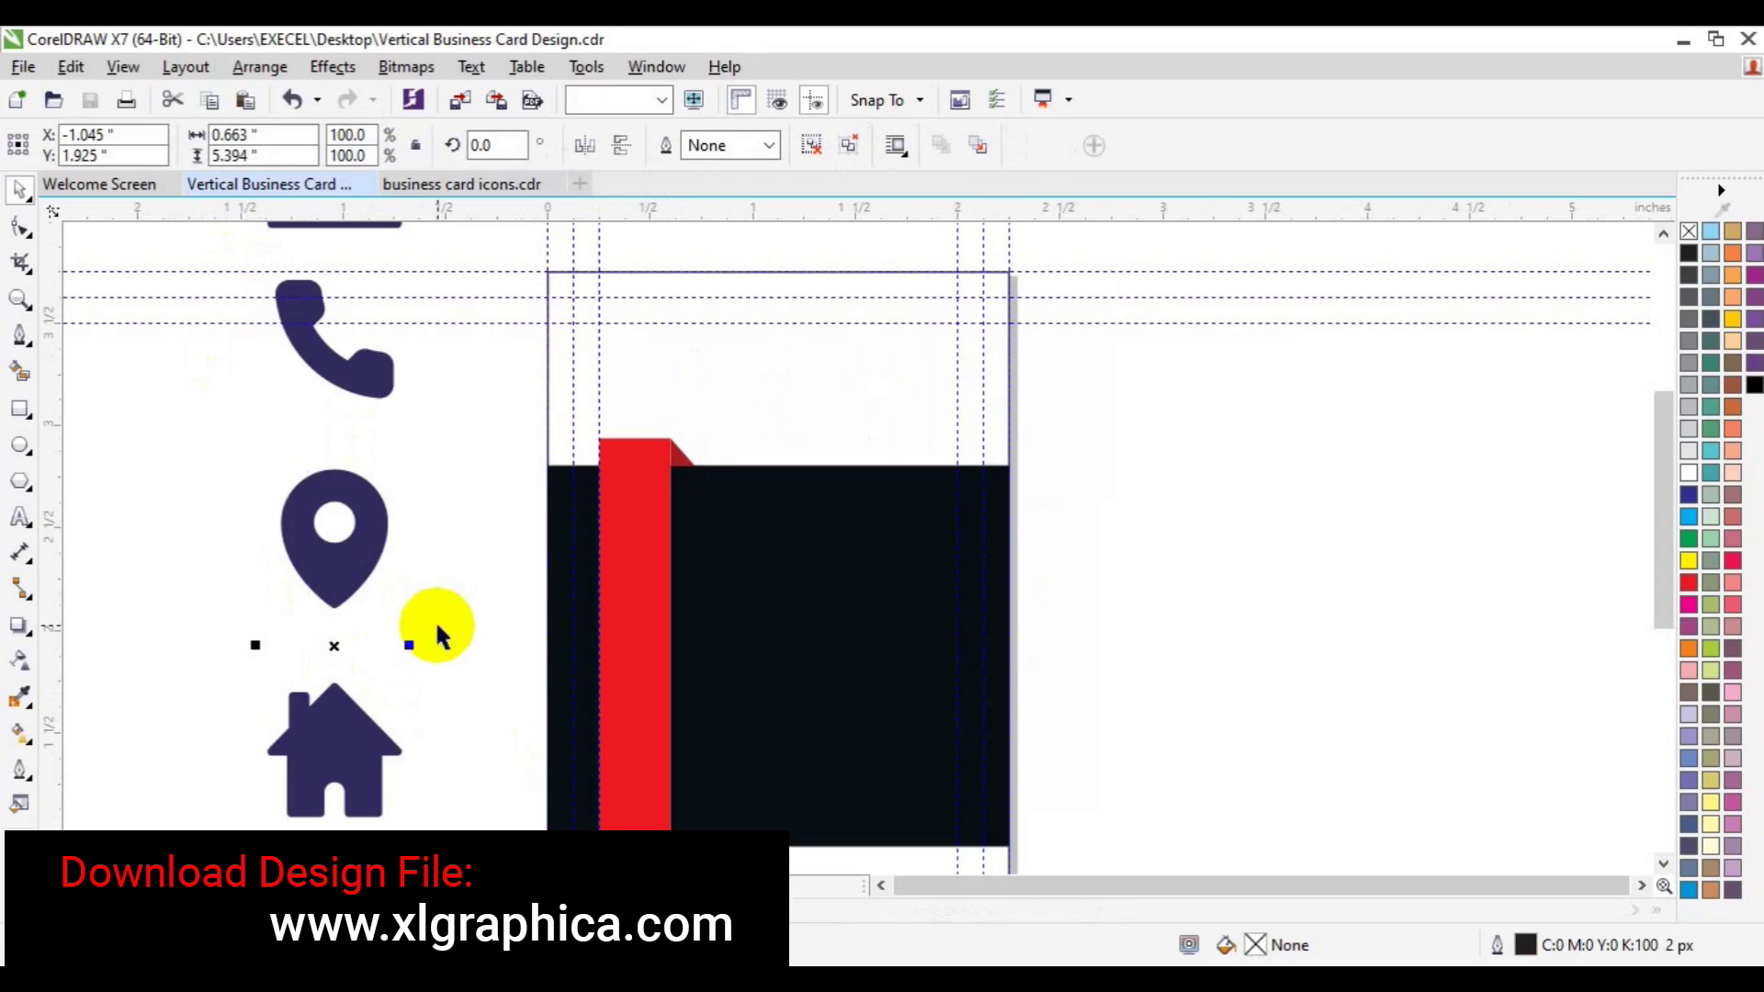
- Move the pasted icons beside the card, scale them to 34.7% and ungroup them
{"action": "mouse_move", "coordinate": [335, 645]}
{"action": "left_mouse_down"}
{"action": "mouse_move", "coordinate": [605, 695]}
{"action": "mouse_move", "coordinate": [1361, 742]}
{"action": "left_mouse_up"}
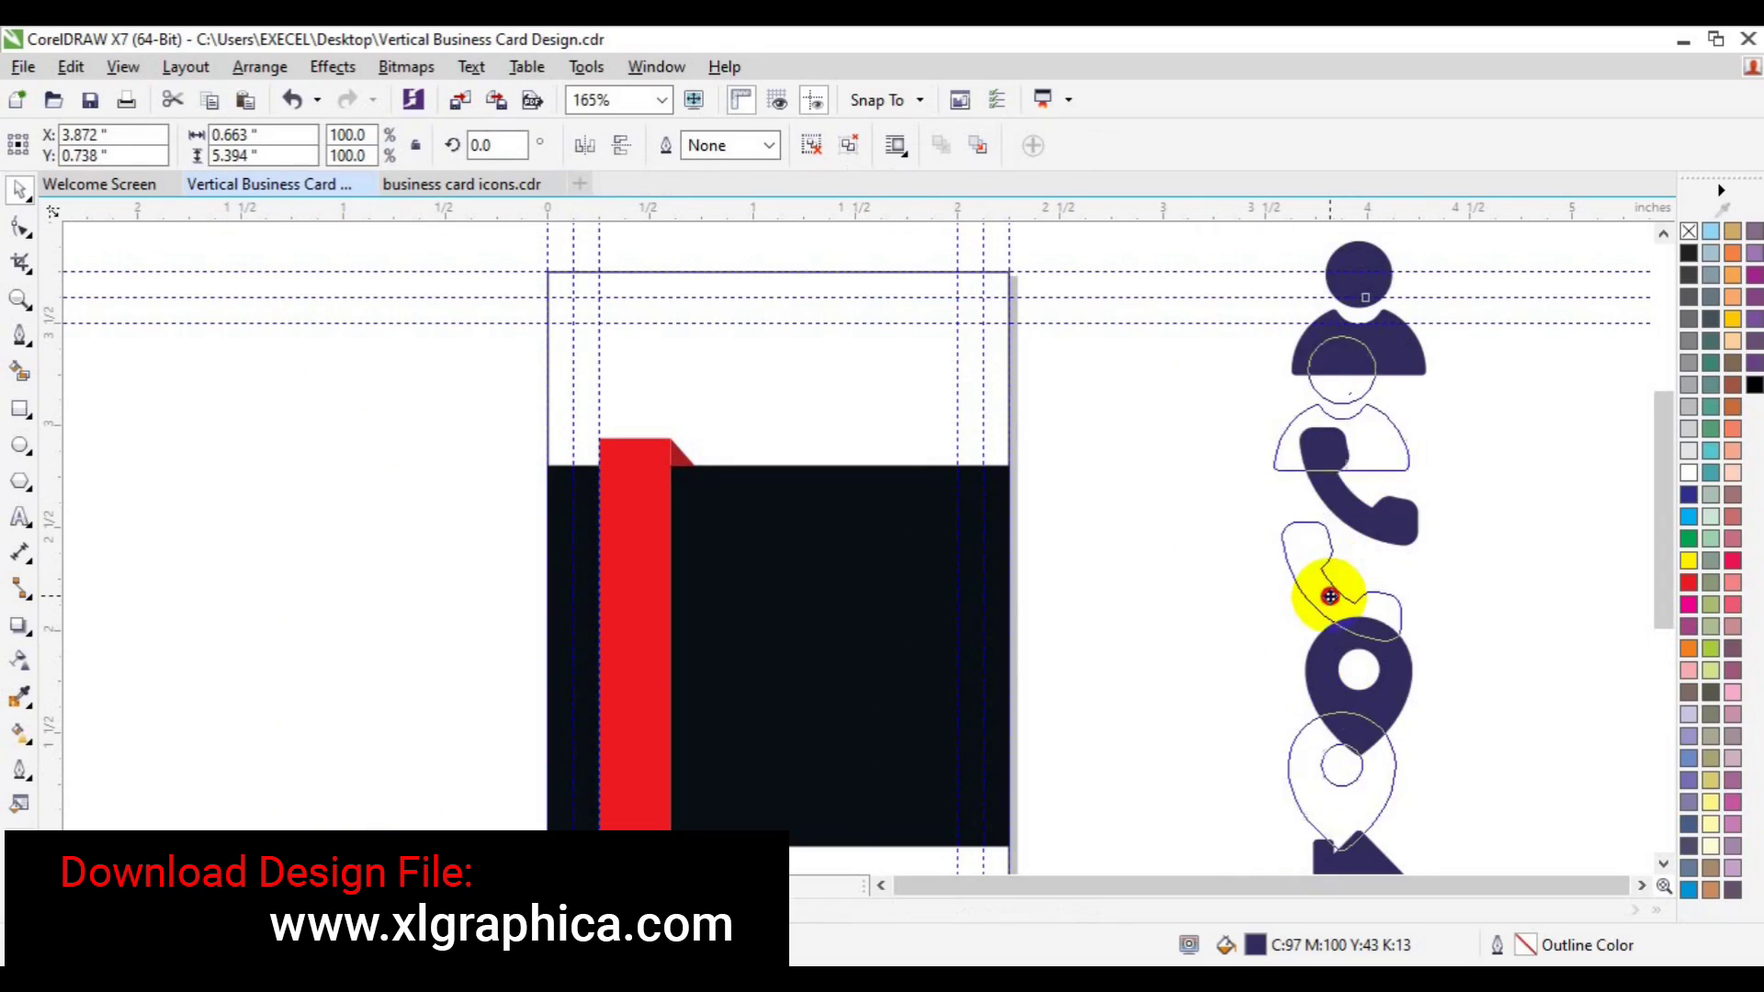
{"action": "left_click_drag", "start_coordinate": [1346, 500], "coordinate": [1331, 596]}
{"action": "left_click_drag", "start_coordinate": [1415, 331], "coordinate": [1367, 462]}
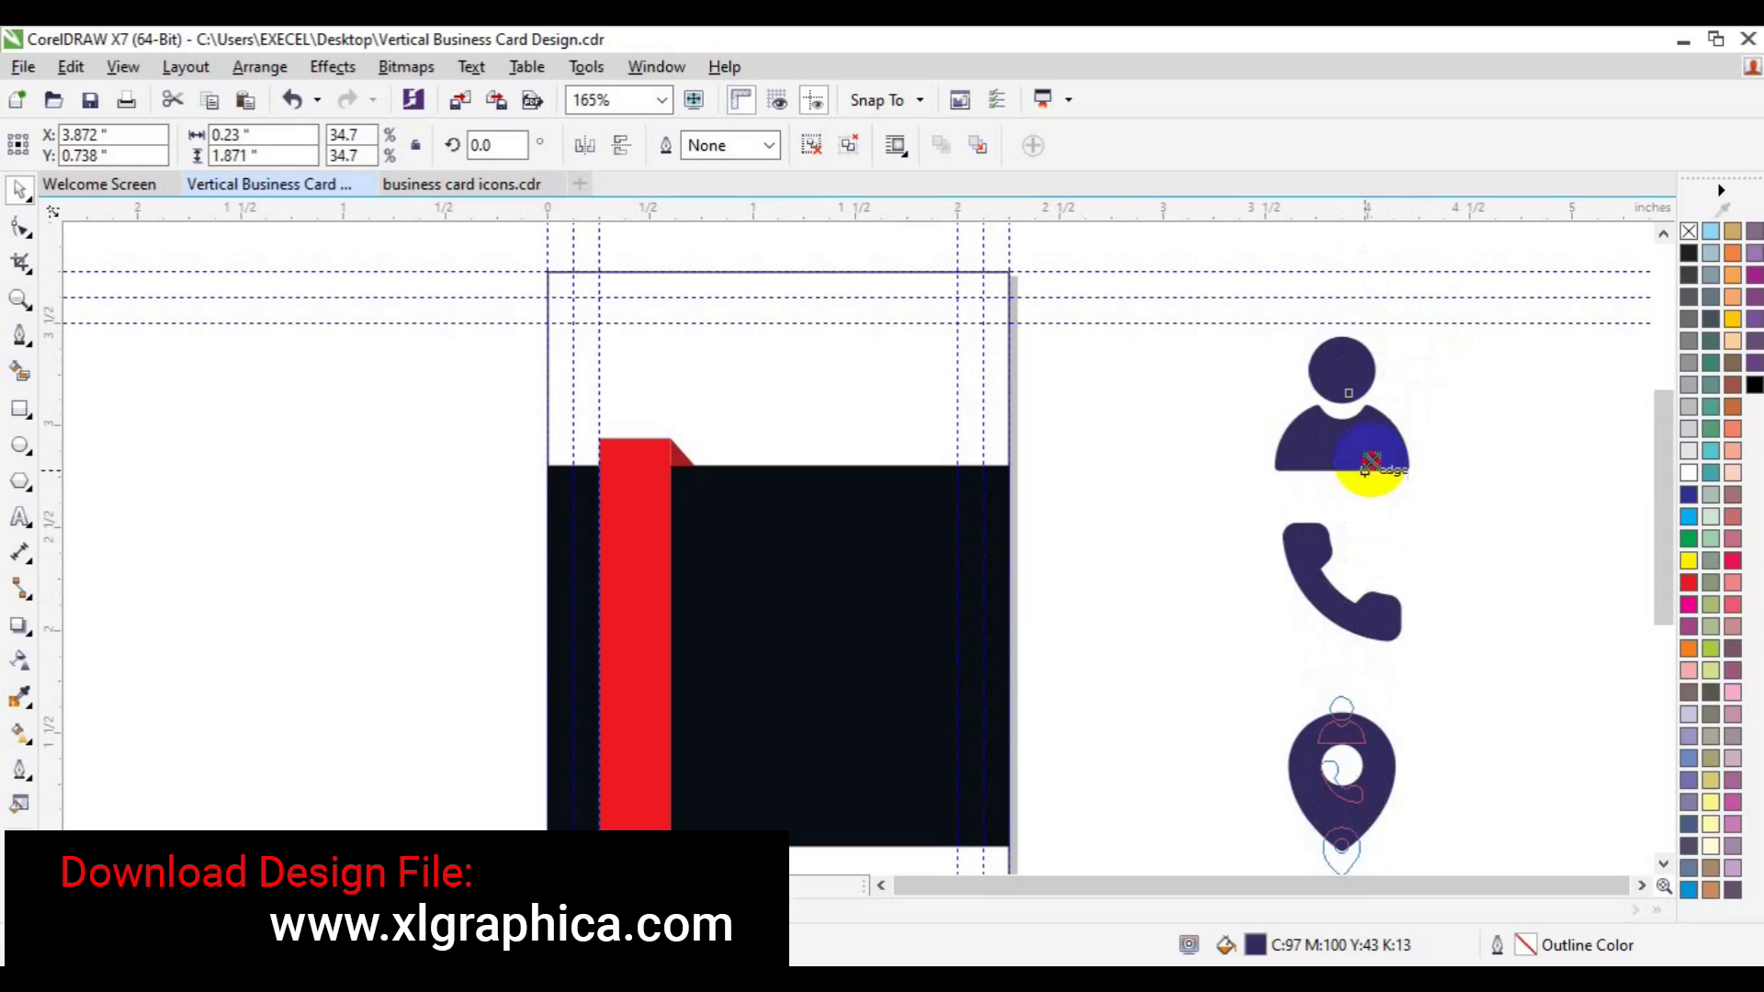
{"action": "left_click_drag", "start_coordinate": [1343, 826], "coordinate": [1430, 613]}
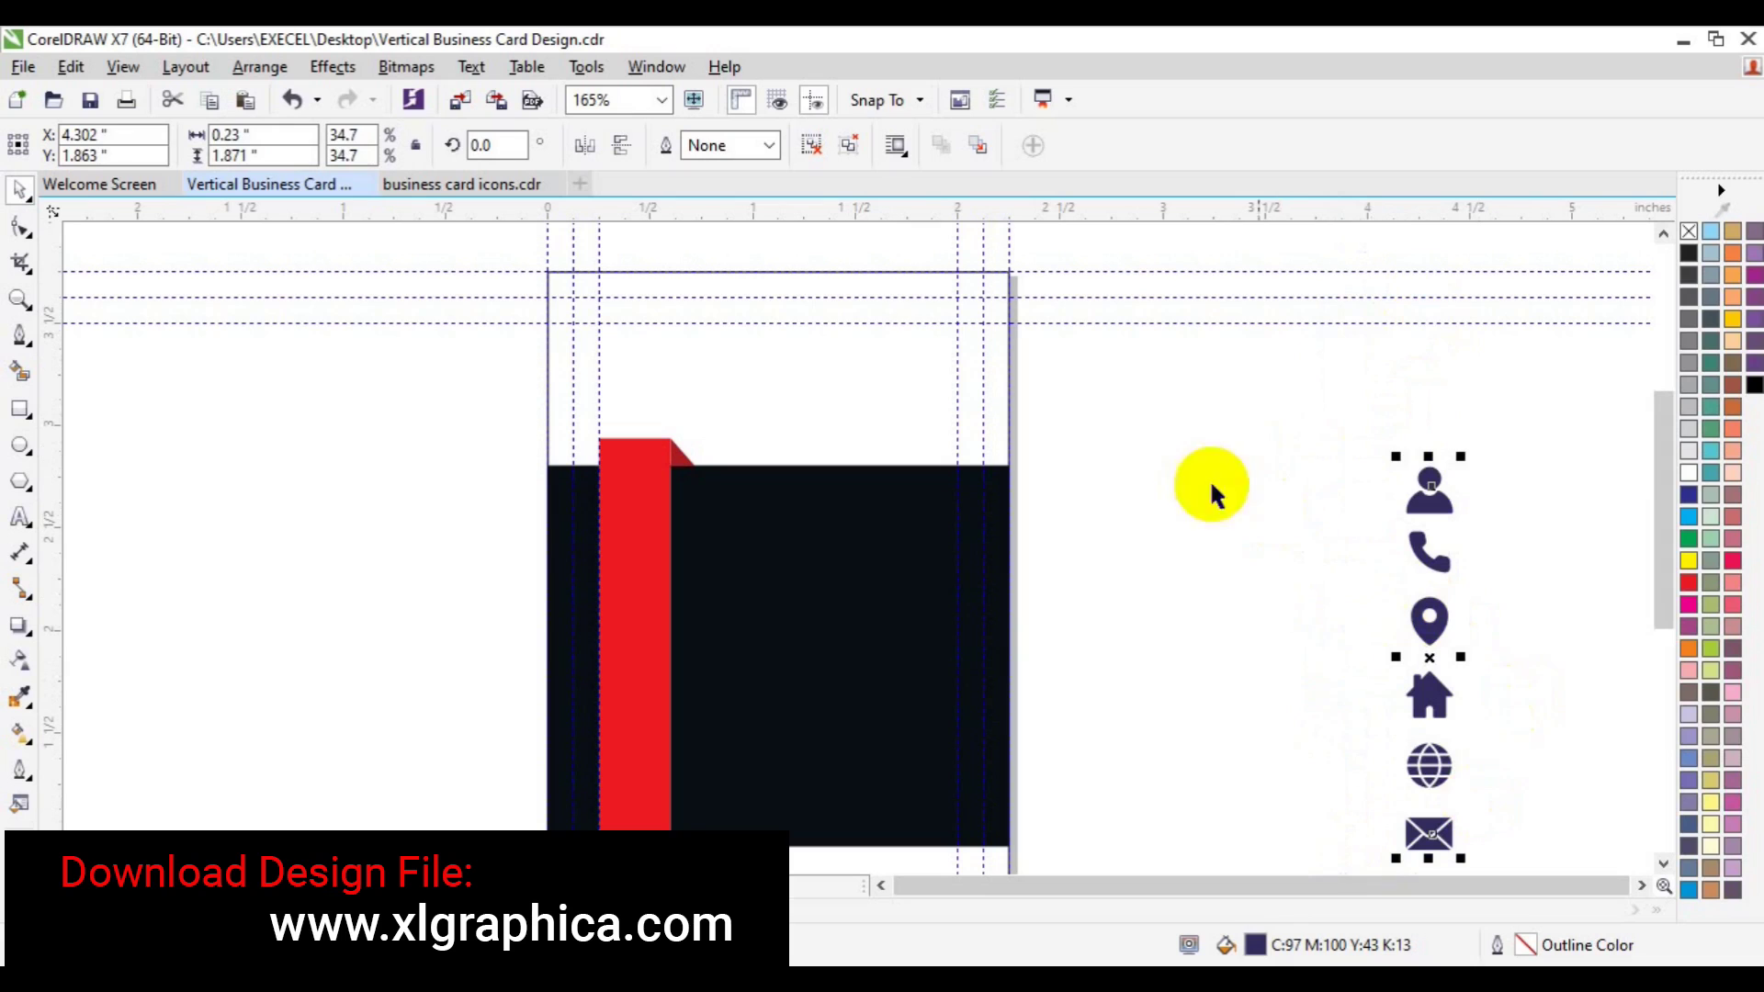
{"action": "left_click", "coordinate": [818, 152]}
{"action": "left_click", "coordinate": [1205, 548]}
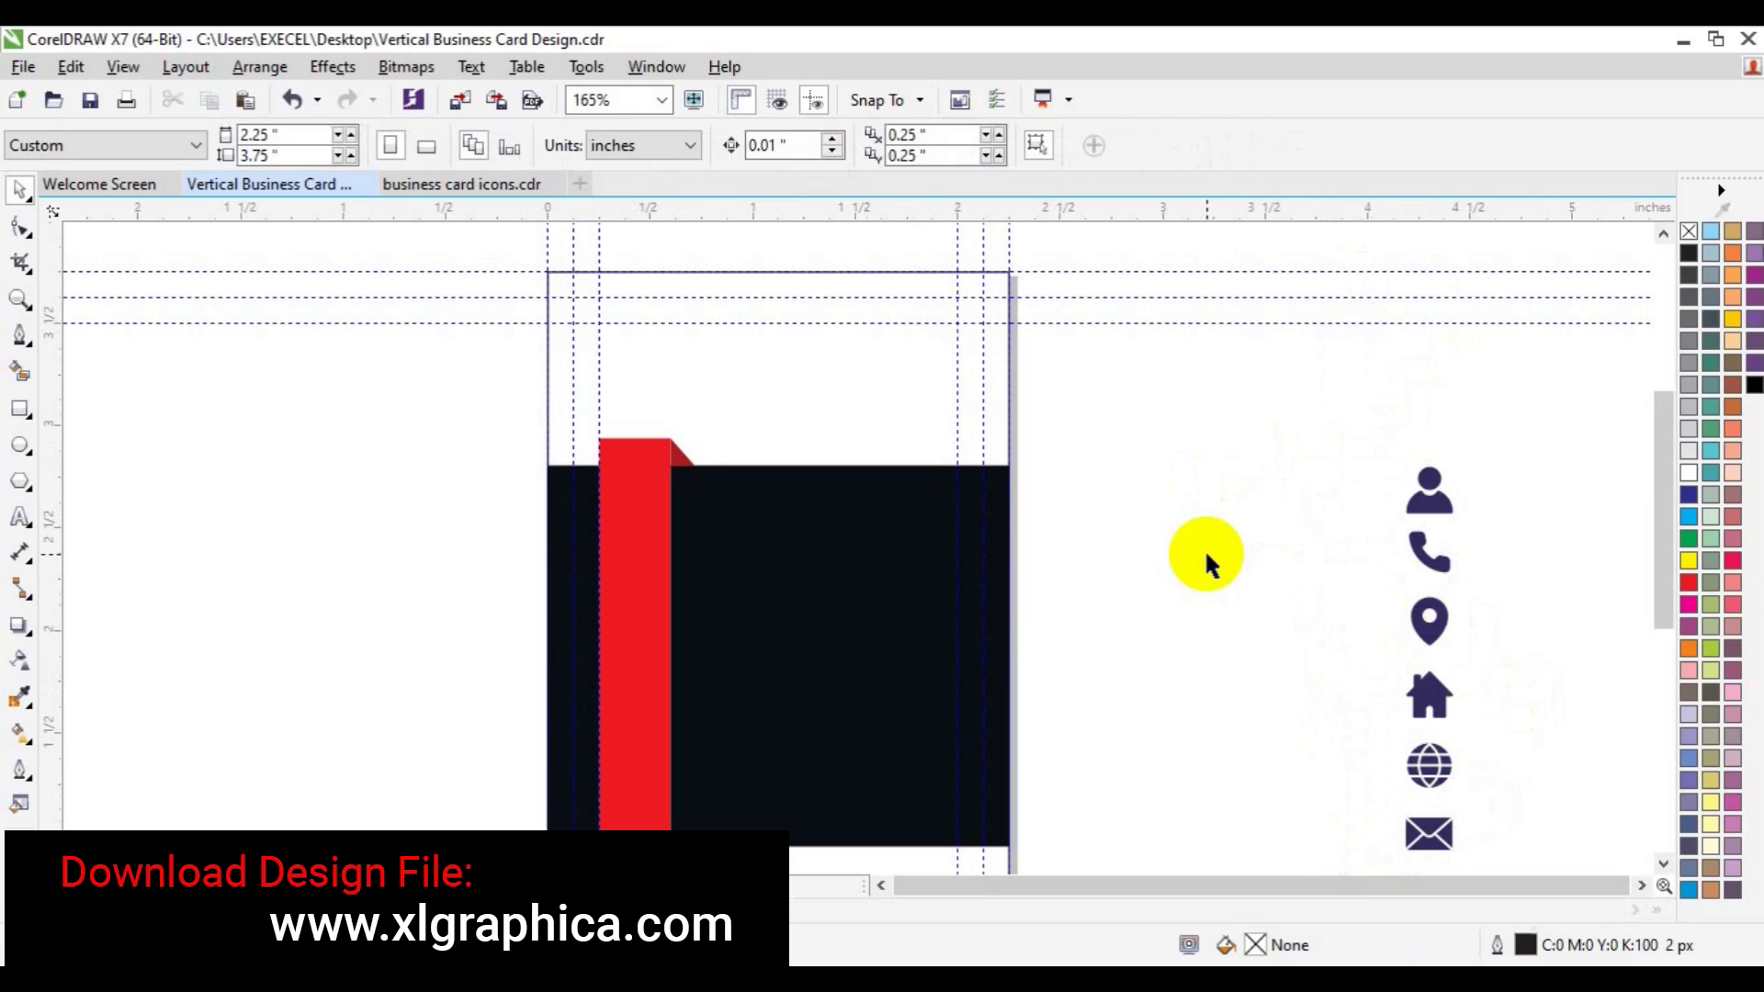
- Place the person icon near the top of the red ribbon and make it white
{"action": "left_click", "coordinate": [1417, 501]}
{"action": "mouse_move", "coordinate": [1366, 418]}
{"action": "left_mouse_down"}
{"action": "mouse_move", "coordinate": [1467, 544]}
{"action": "mouse_move", "coordinate": [652, 522]}
{"action": "left_mouse_up"}
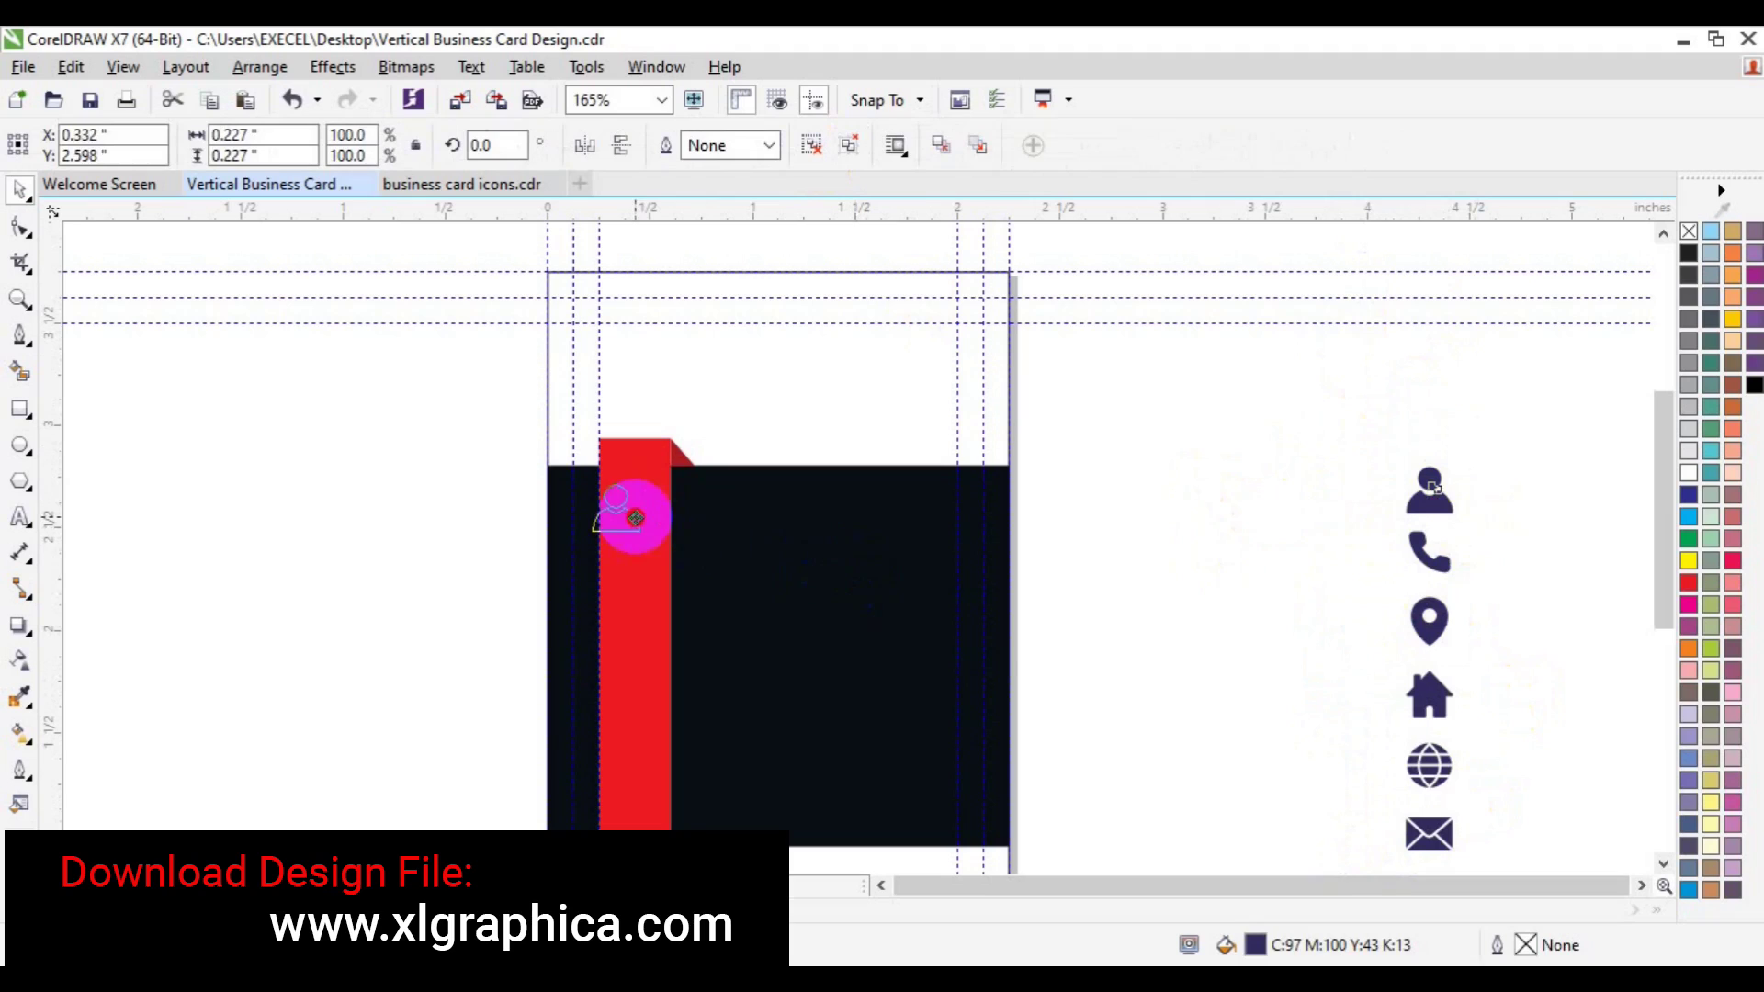
{"action": "left_click_drag", "start_coordinate": [651, 522], "coordinate": [652, 532]}
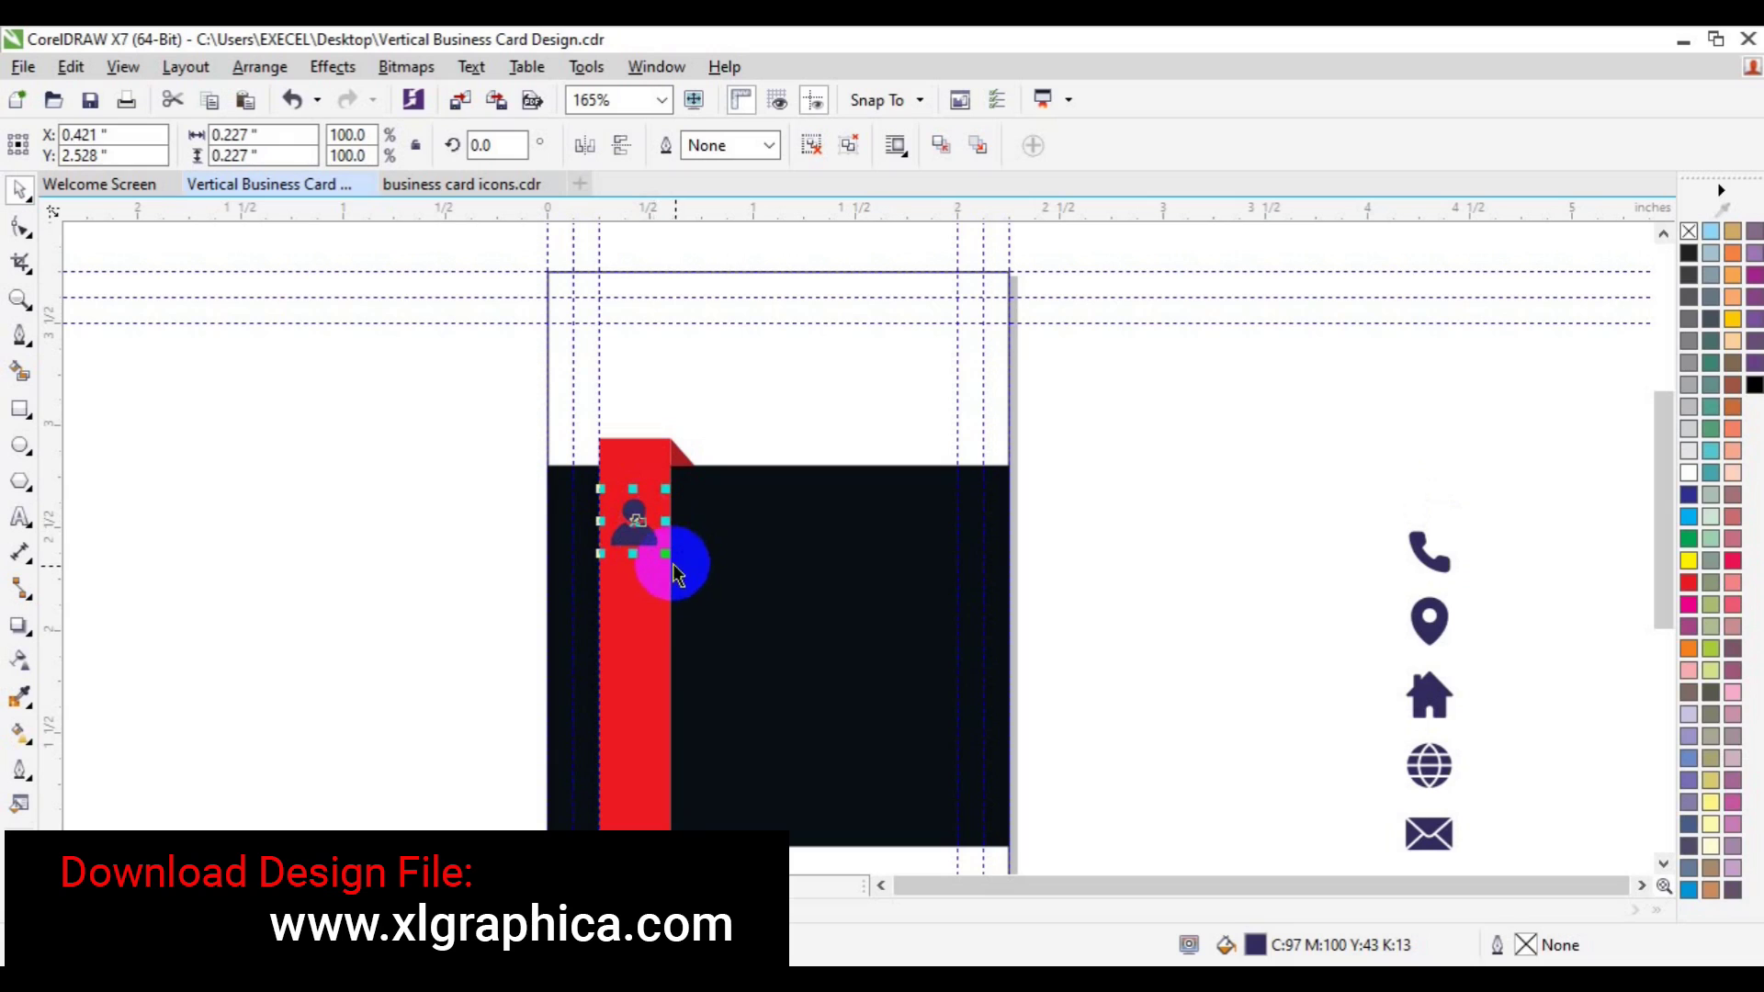
{"action": "key", "text": "ctrl+z"}
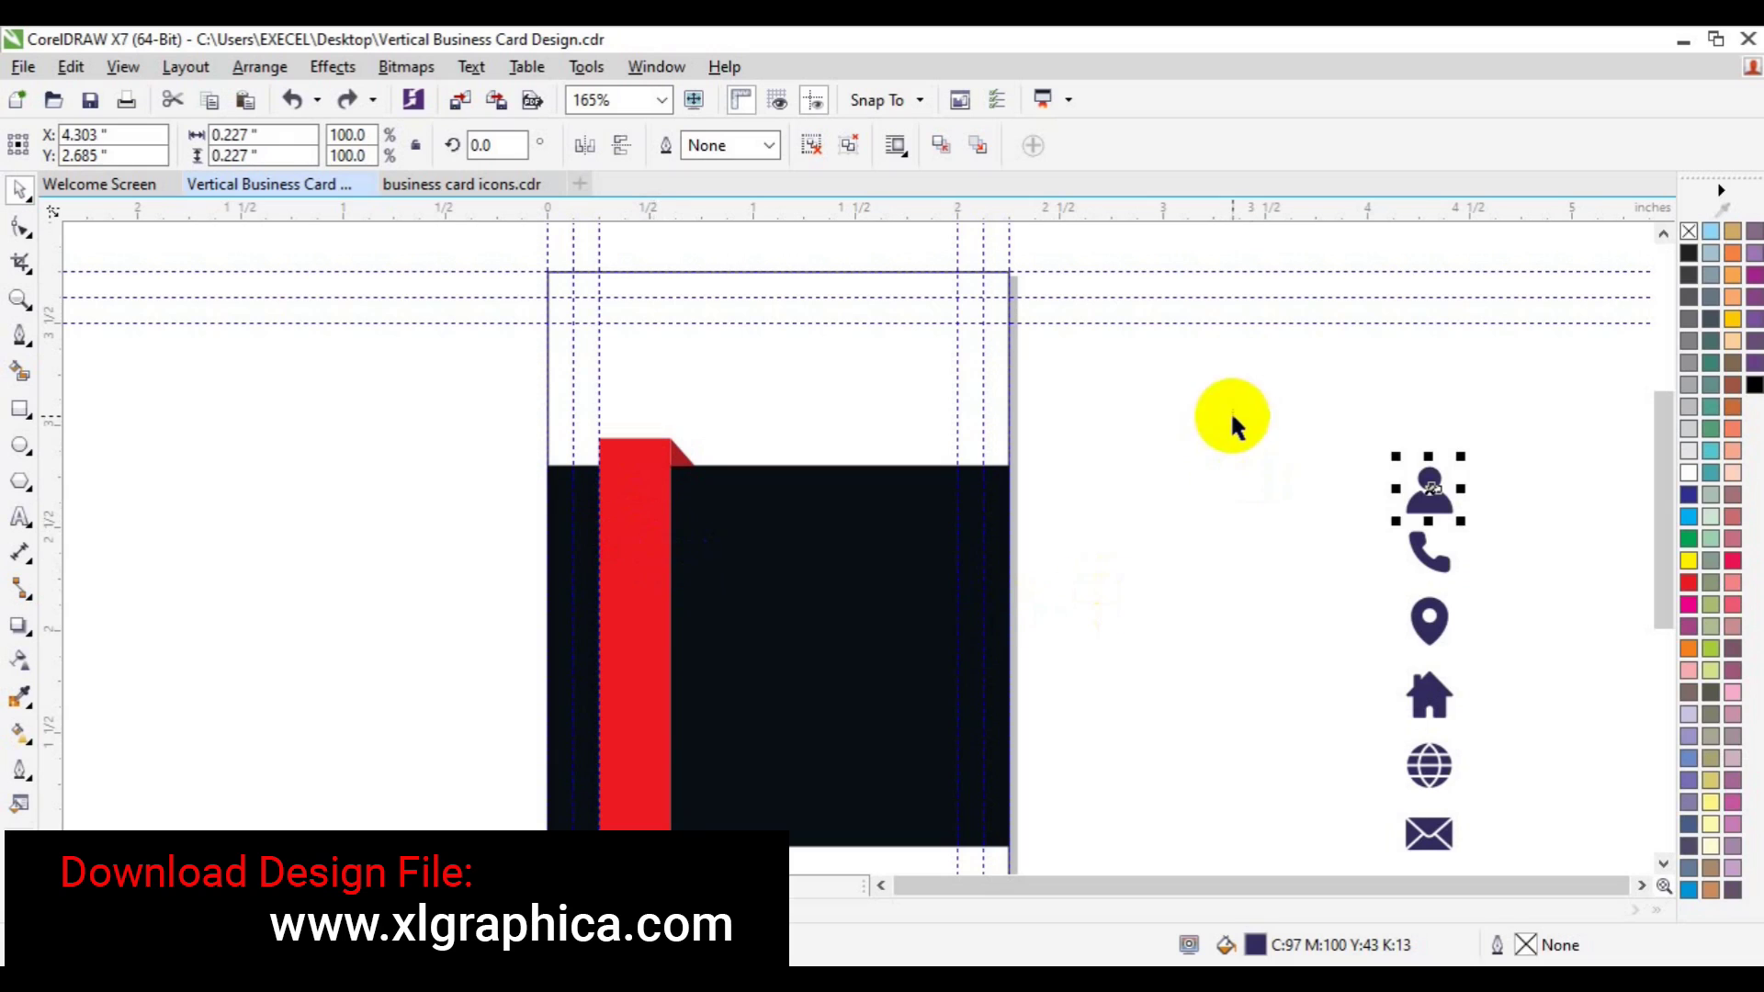
{"action": "mouse_move", "coordinate": [1236, 374]}
{"action": "left_mouse_down"}
{"action": "mouse_move", "coordinate": [1507, 857]}
{"action": "mouse_move", "coordinate": [1451, 795]}
{"action": "left_mouse_up"}
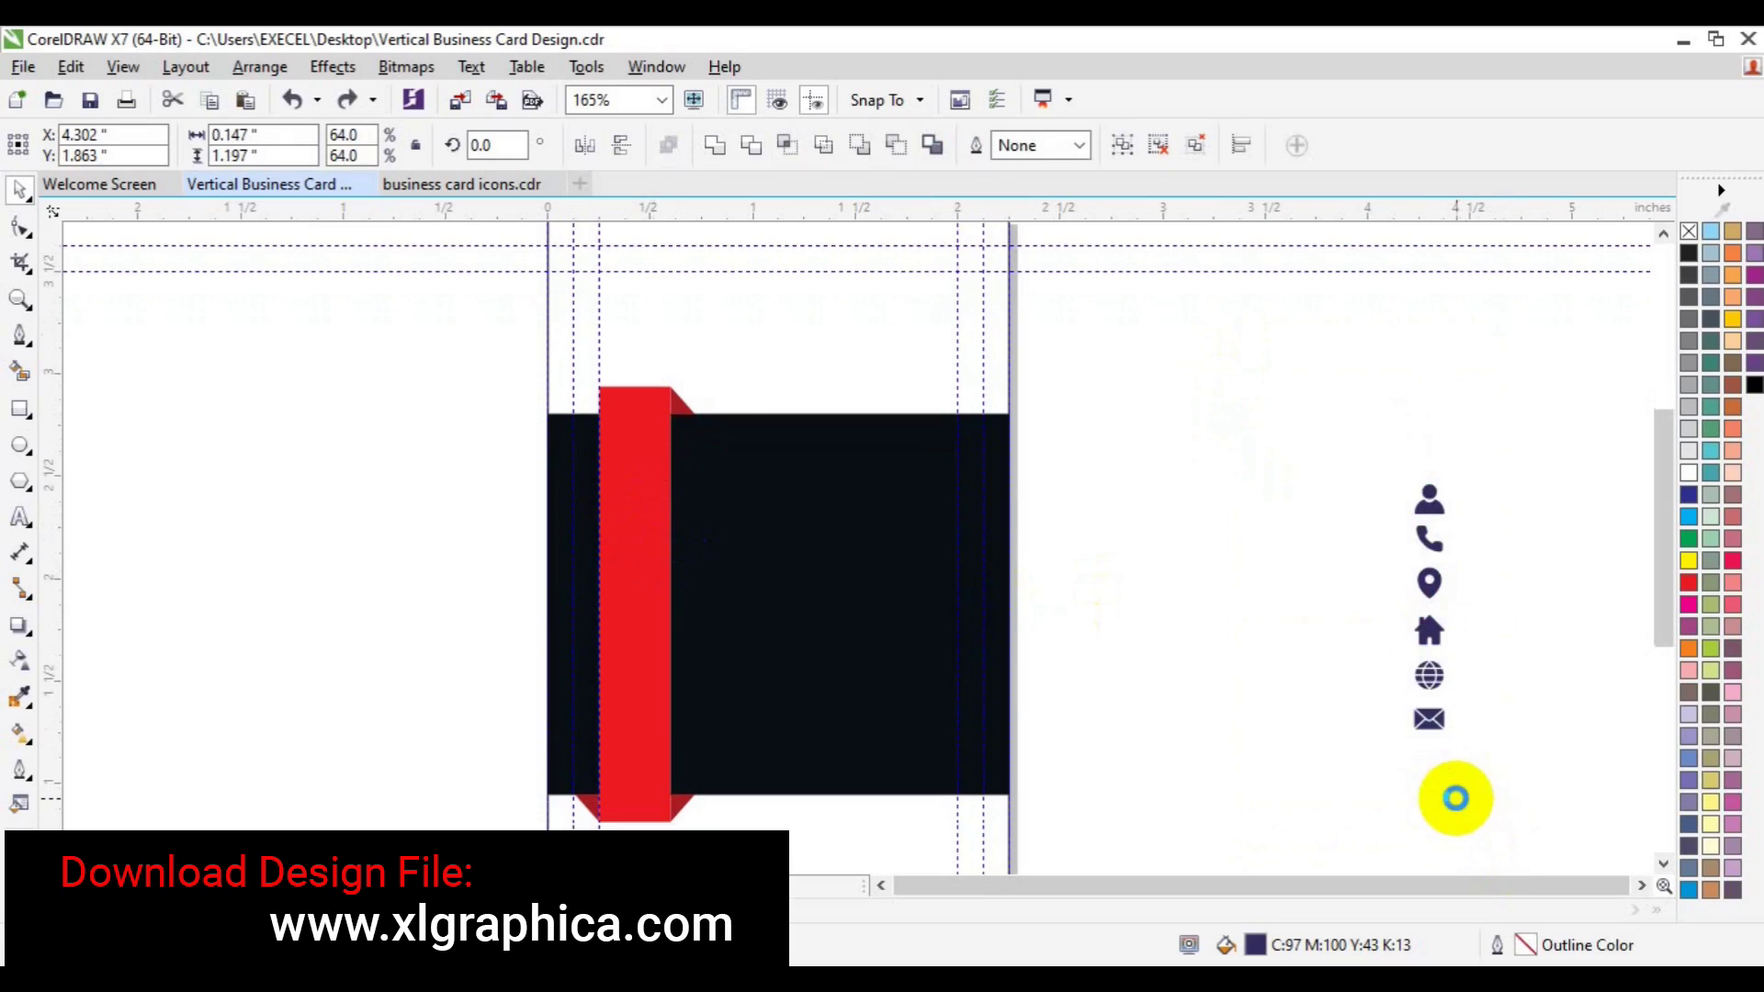
{"action": "left_click", "coordinate": [1433, 503]}
{"action": "mouse_move", "coordinate": [1433, 503]}
{"action": "left_mouse_down"}
{"action": "mouse_move", "coordinate": [705, 457]}
{"action": "mouse_move", "coordinate": [631, 469]}
{"action": "left_mouse_up"}
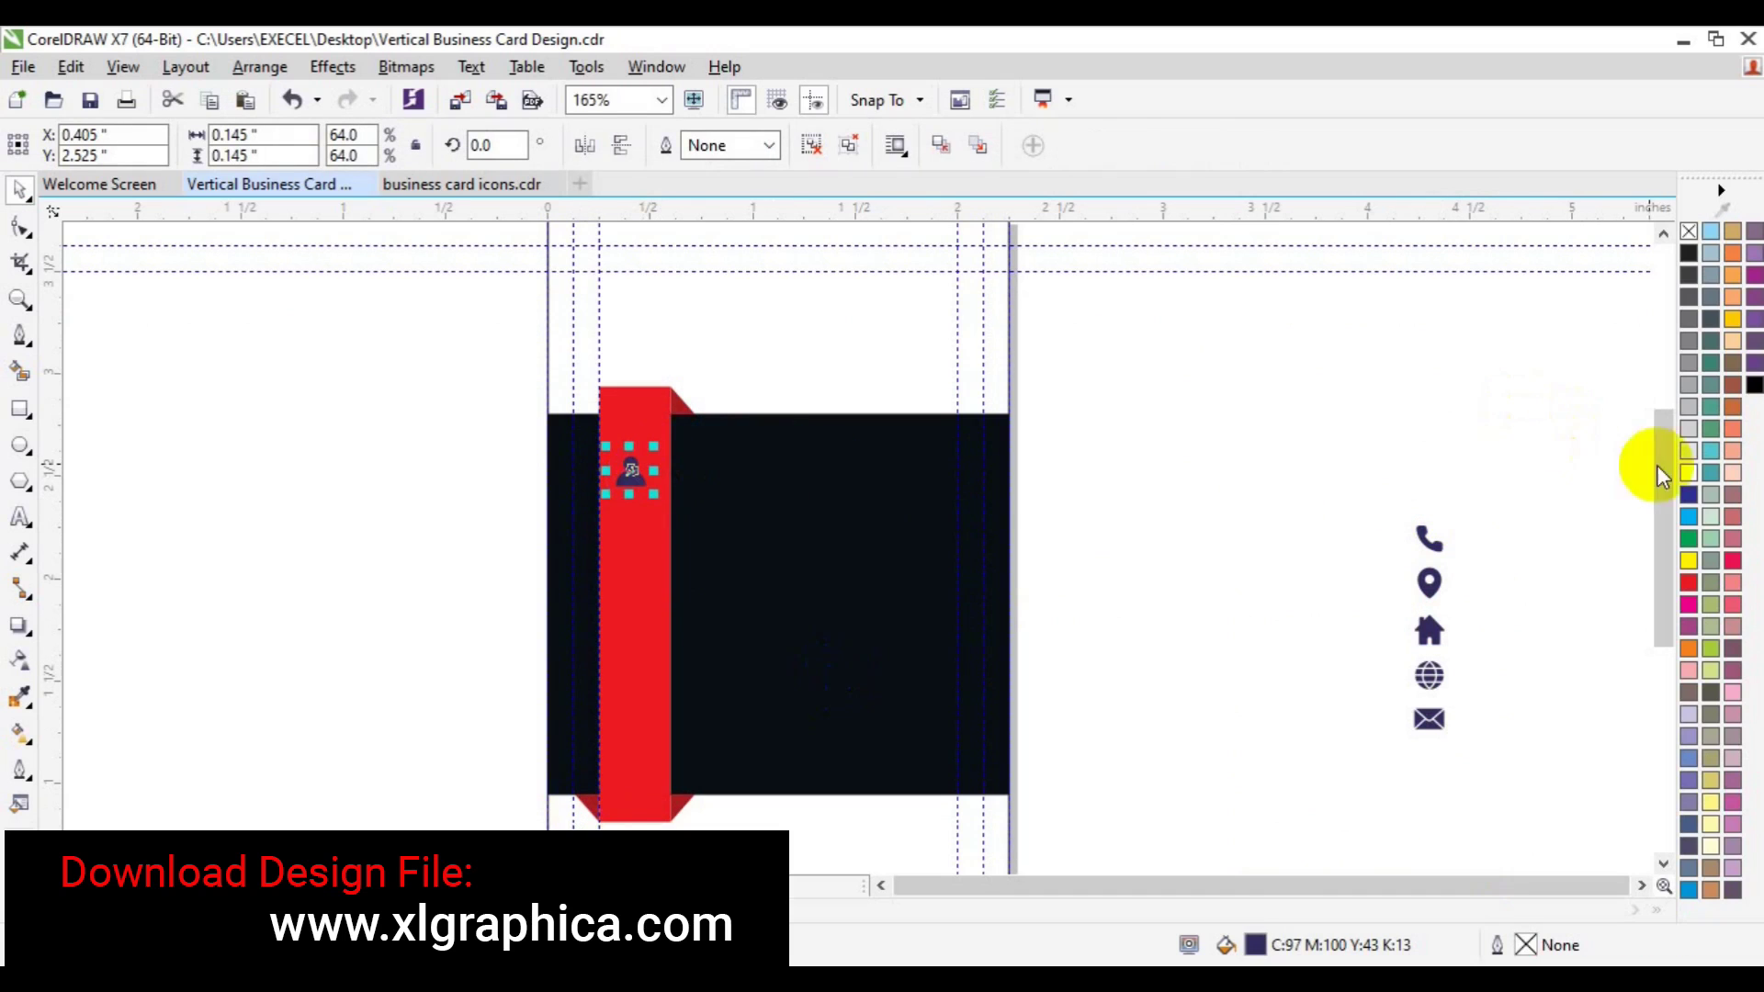
{"action": "left_click", "coordinate": [1686, 472]}
{"action": "left_click", "coordinate": [641, 600]}
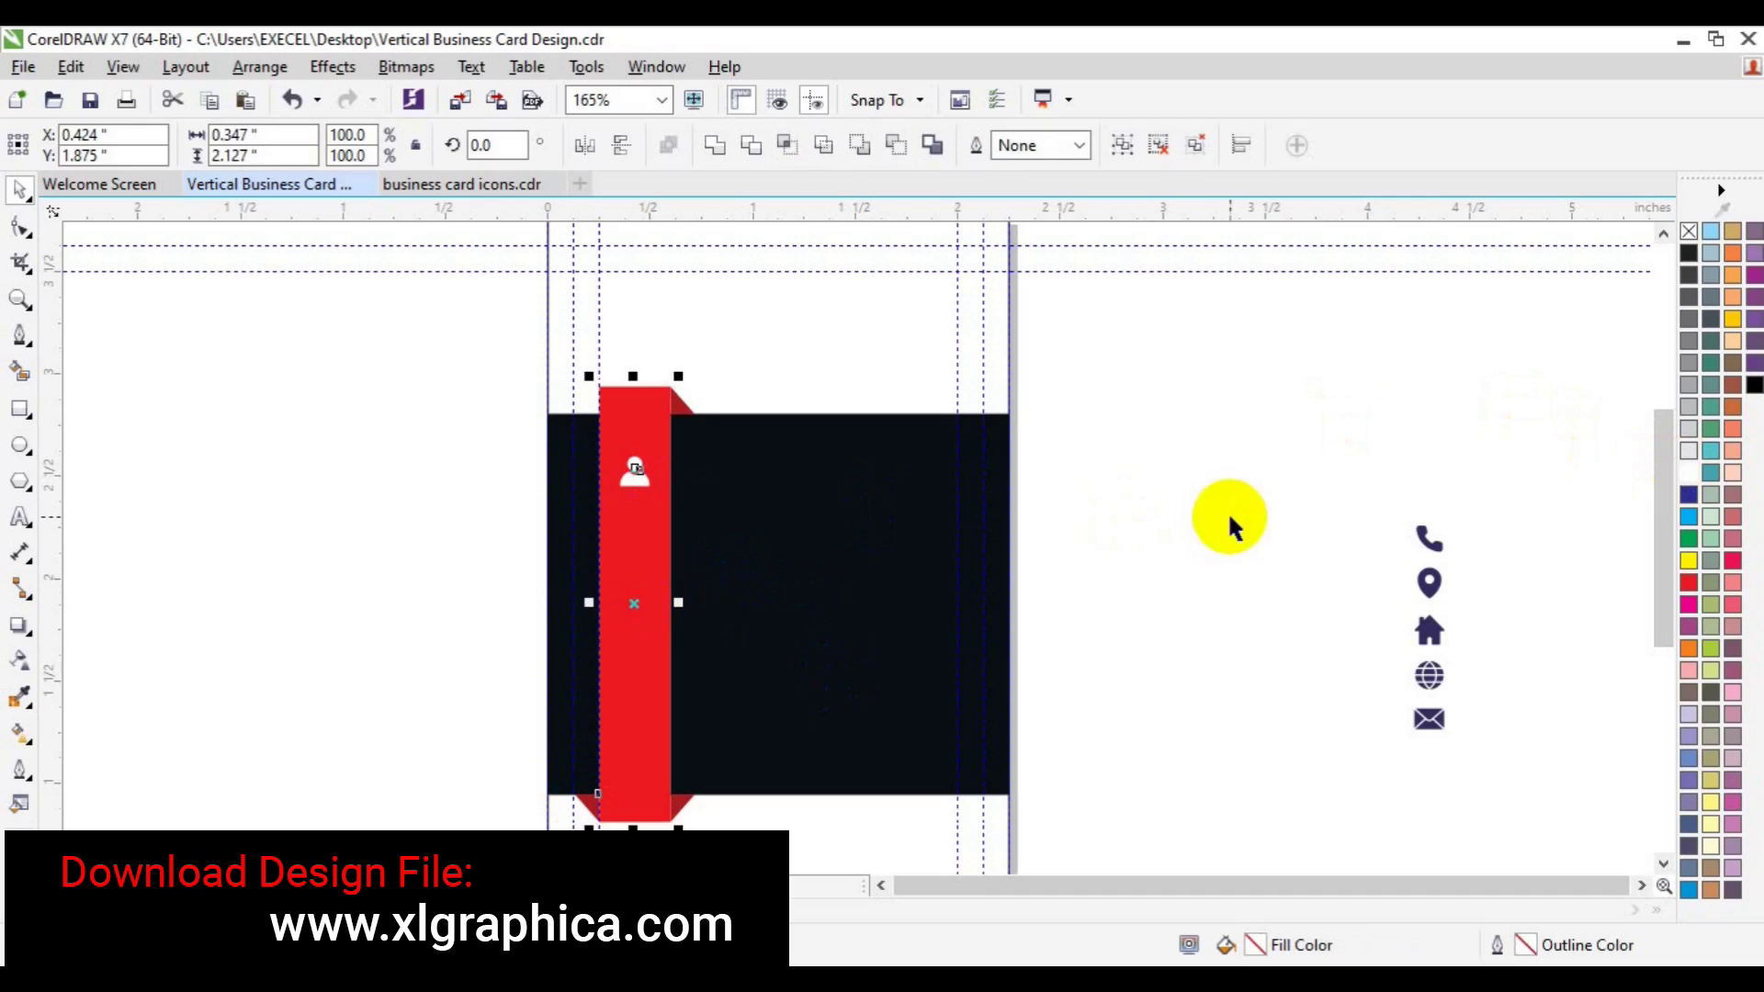
{"action": "key", "text": "Escape"}
{"action": "left_click", "coordinate": [17, 522]}
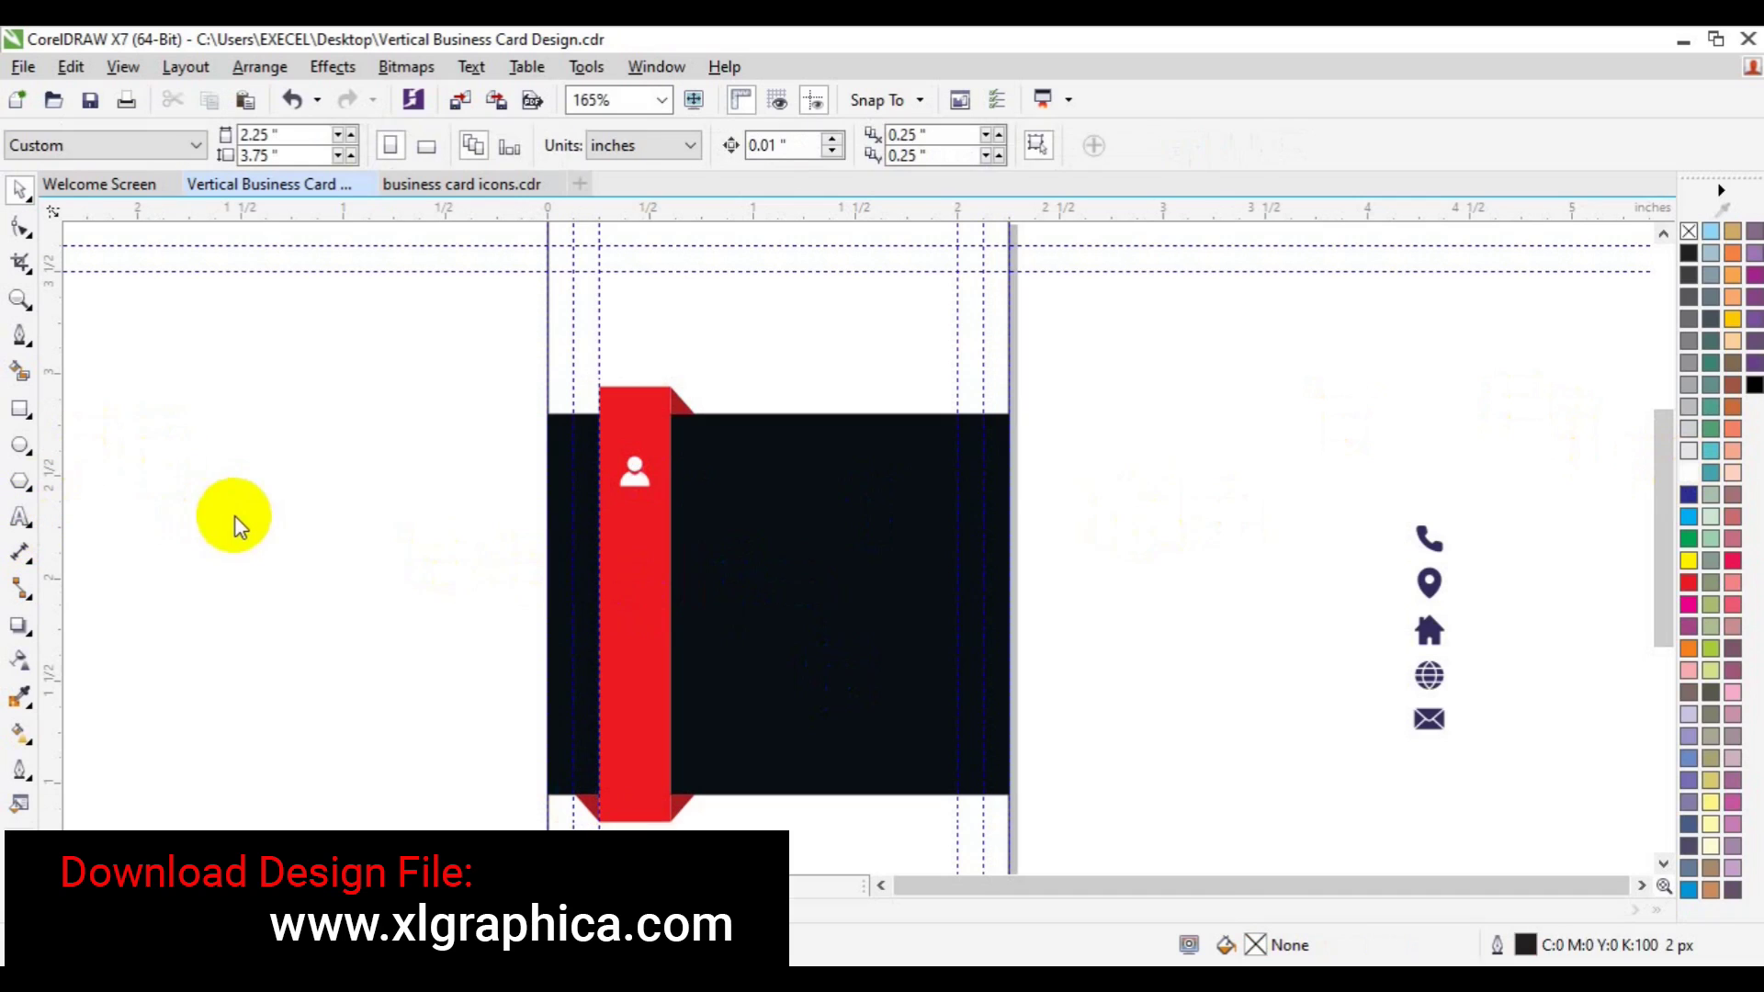
- Type the cardholder's name left of the card and set it to 12 pt Lato Bold
{"action": "left_click", "coordinate": [234, 516]}
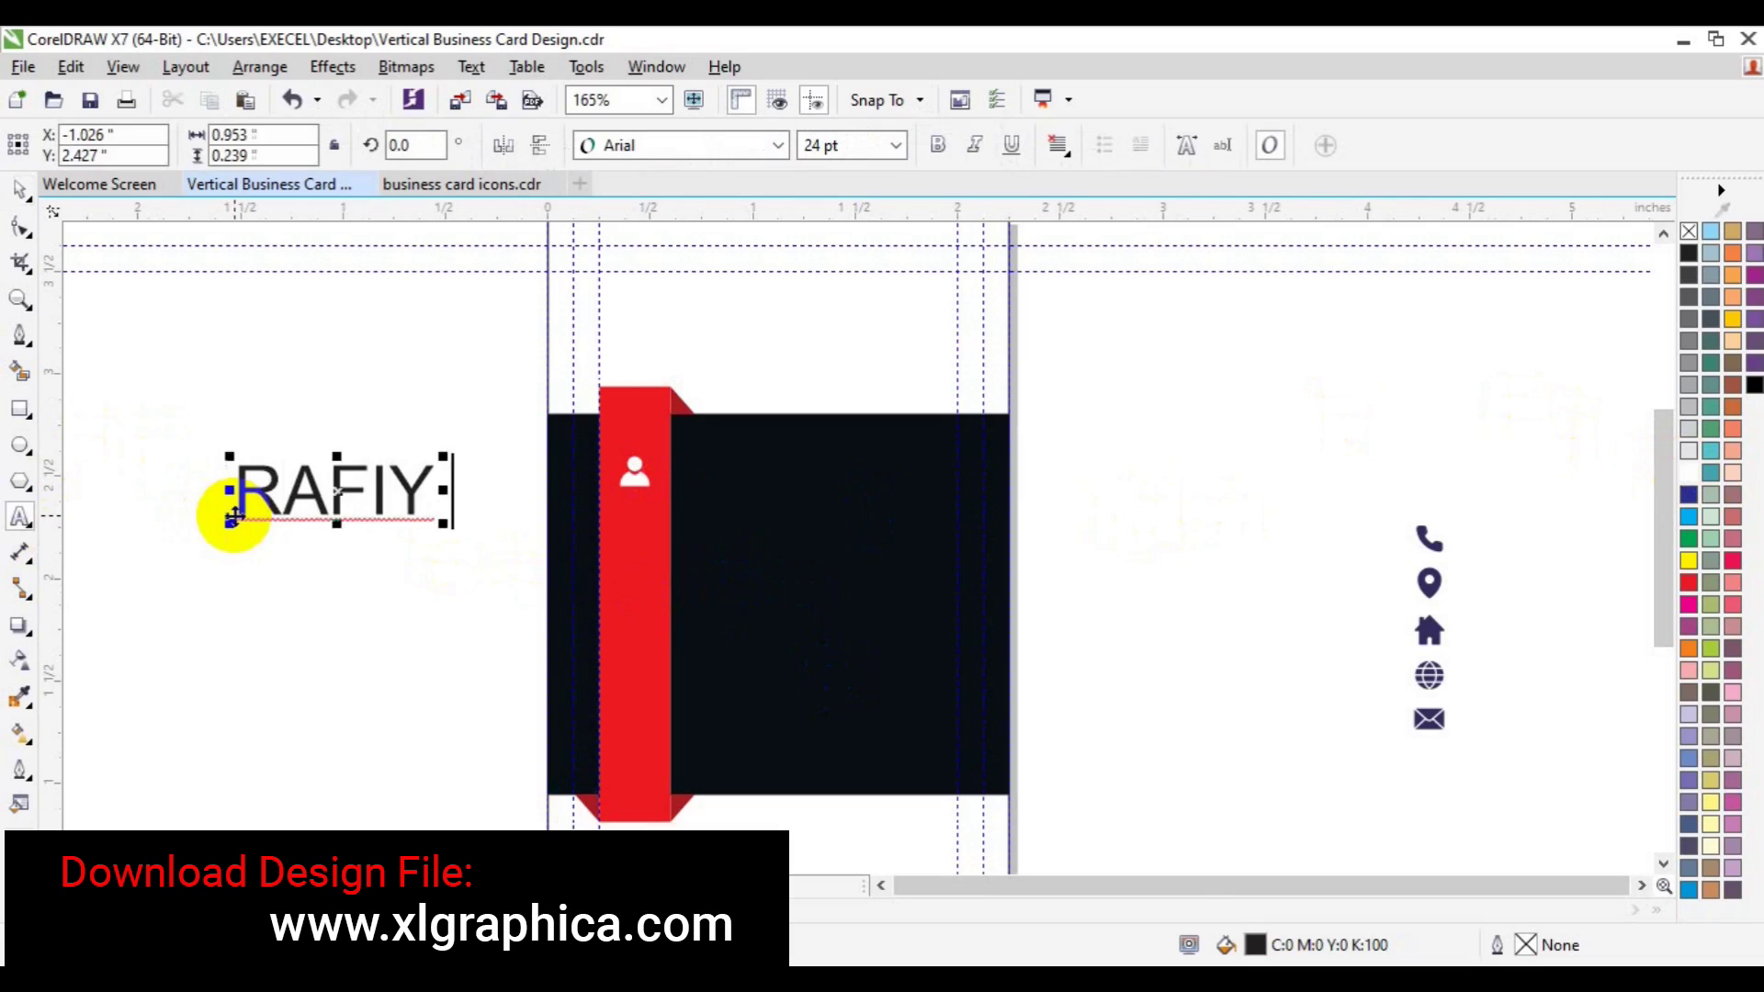
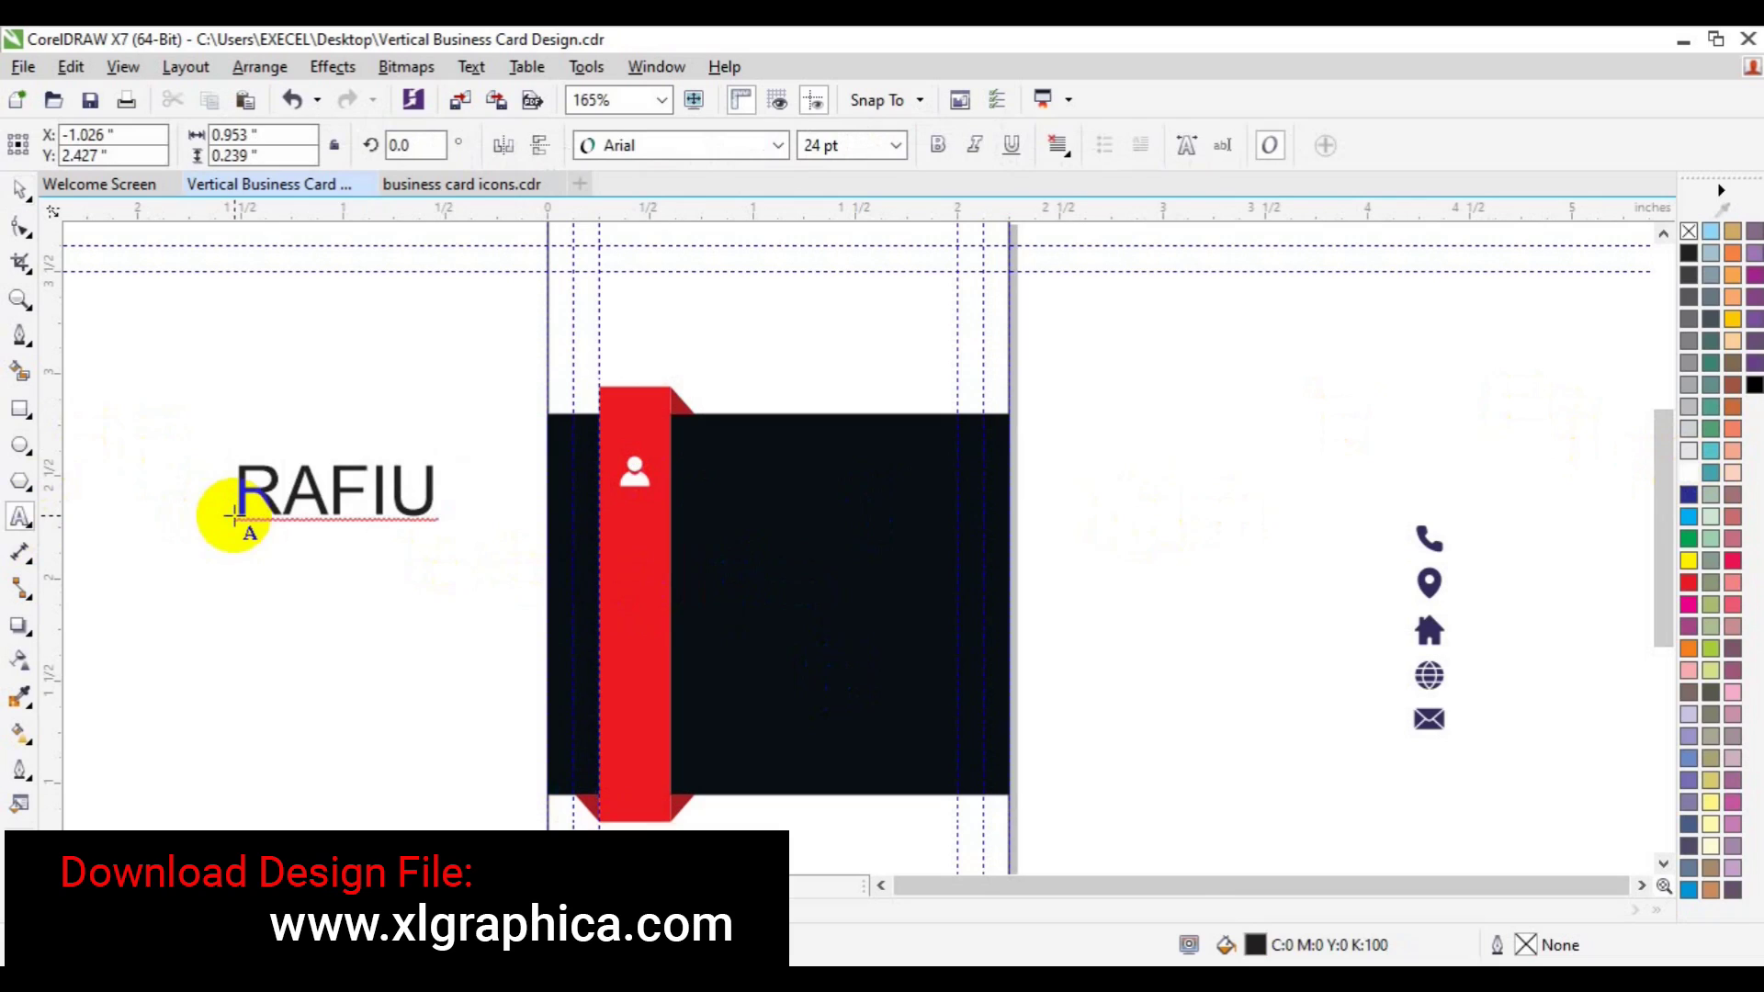
{"action": "key", "text": "ctrl+a"}
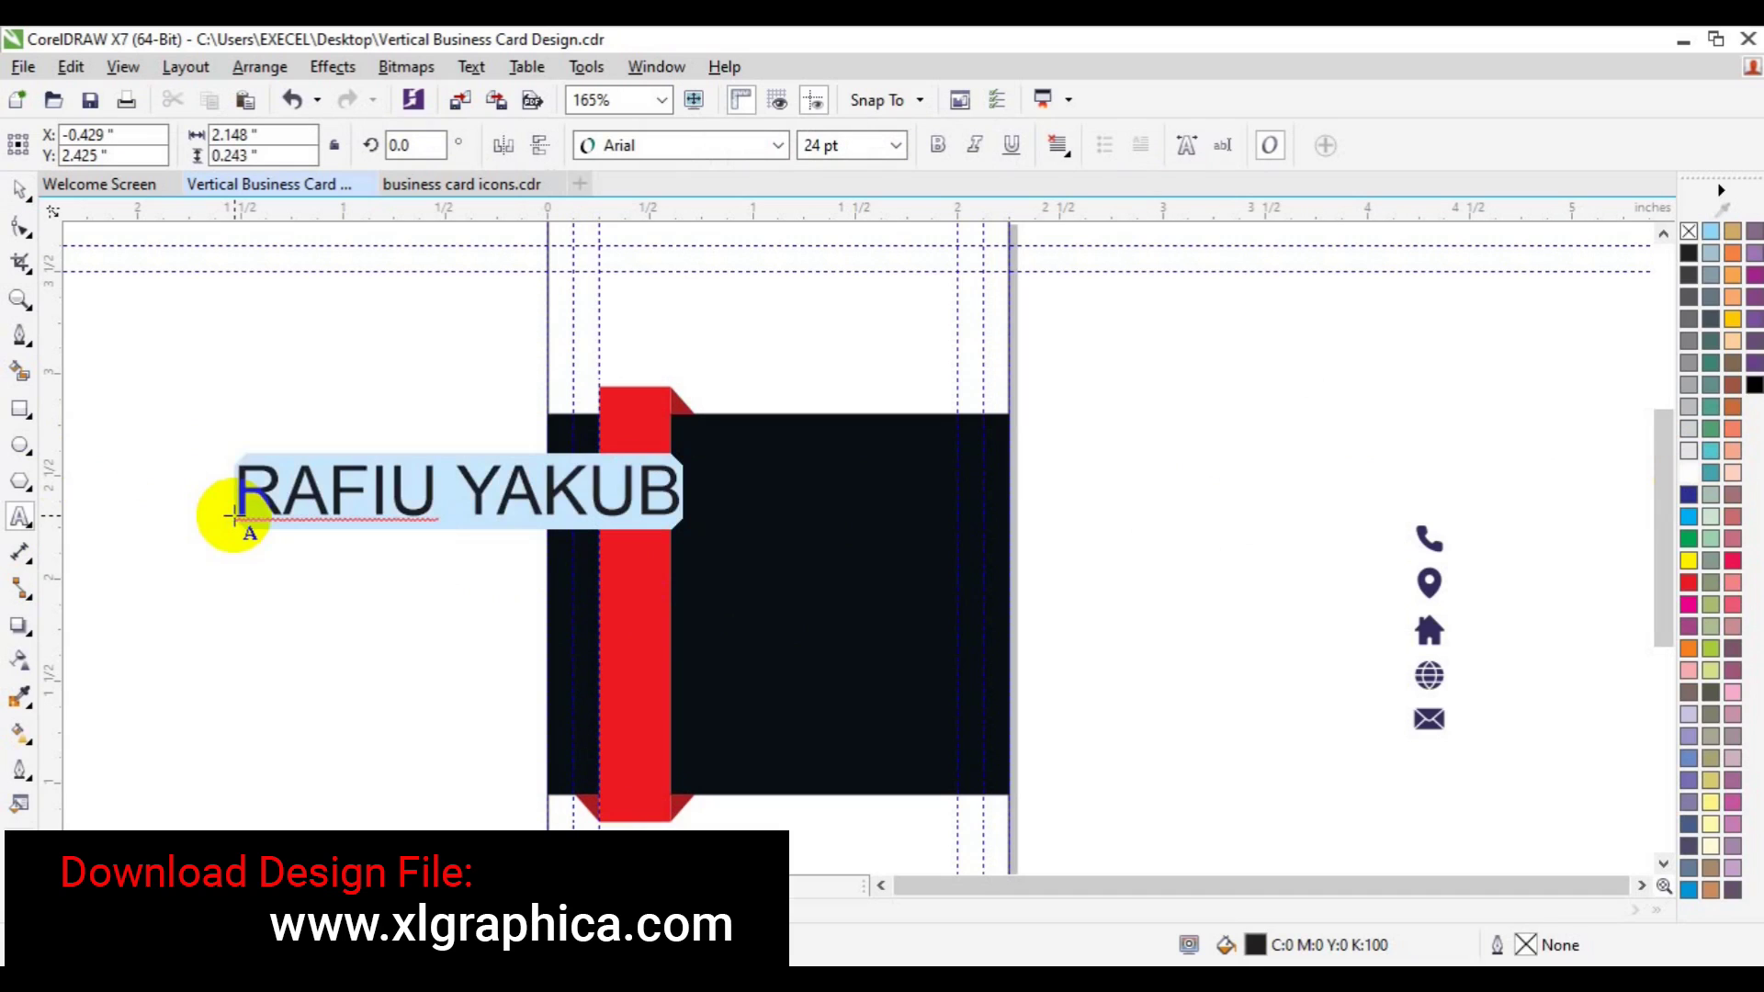
{"action": "left_click", "coordinate": [895, 146]}
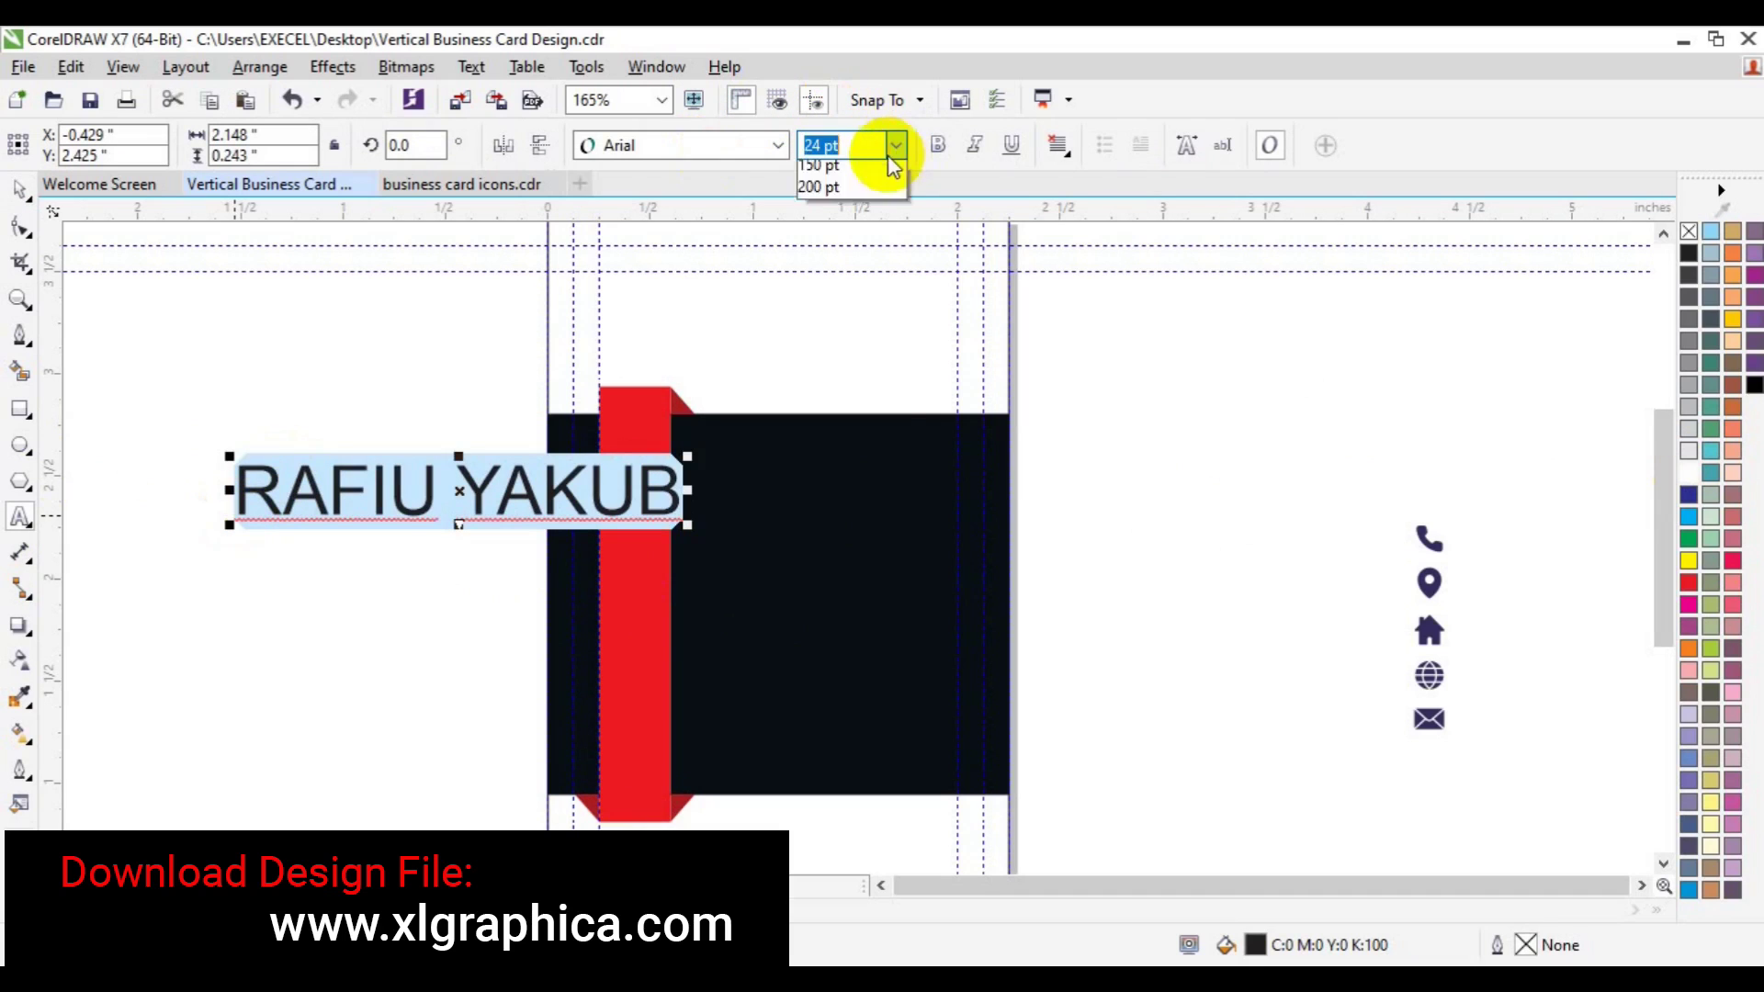
{"action": "type", "text": "12"}
{"action": "left_click", "coordinate": [855, 304]}
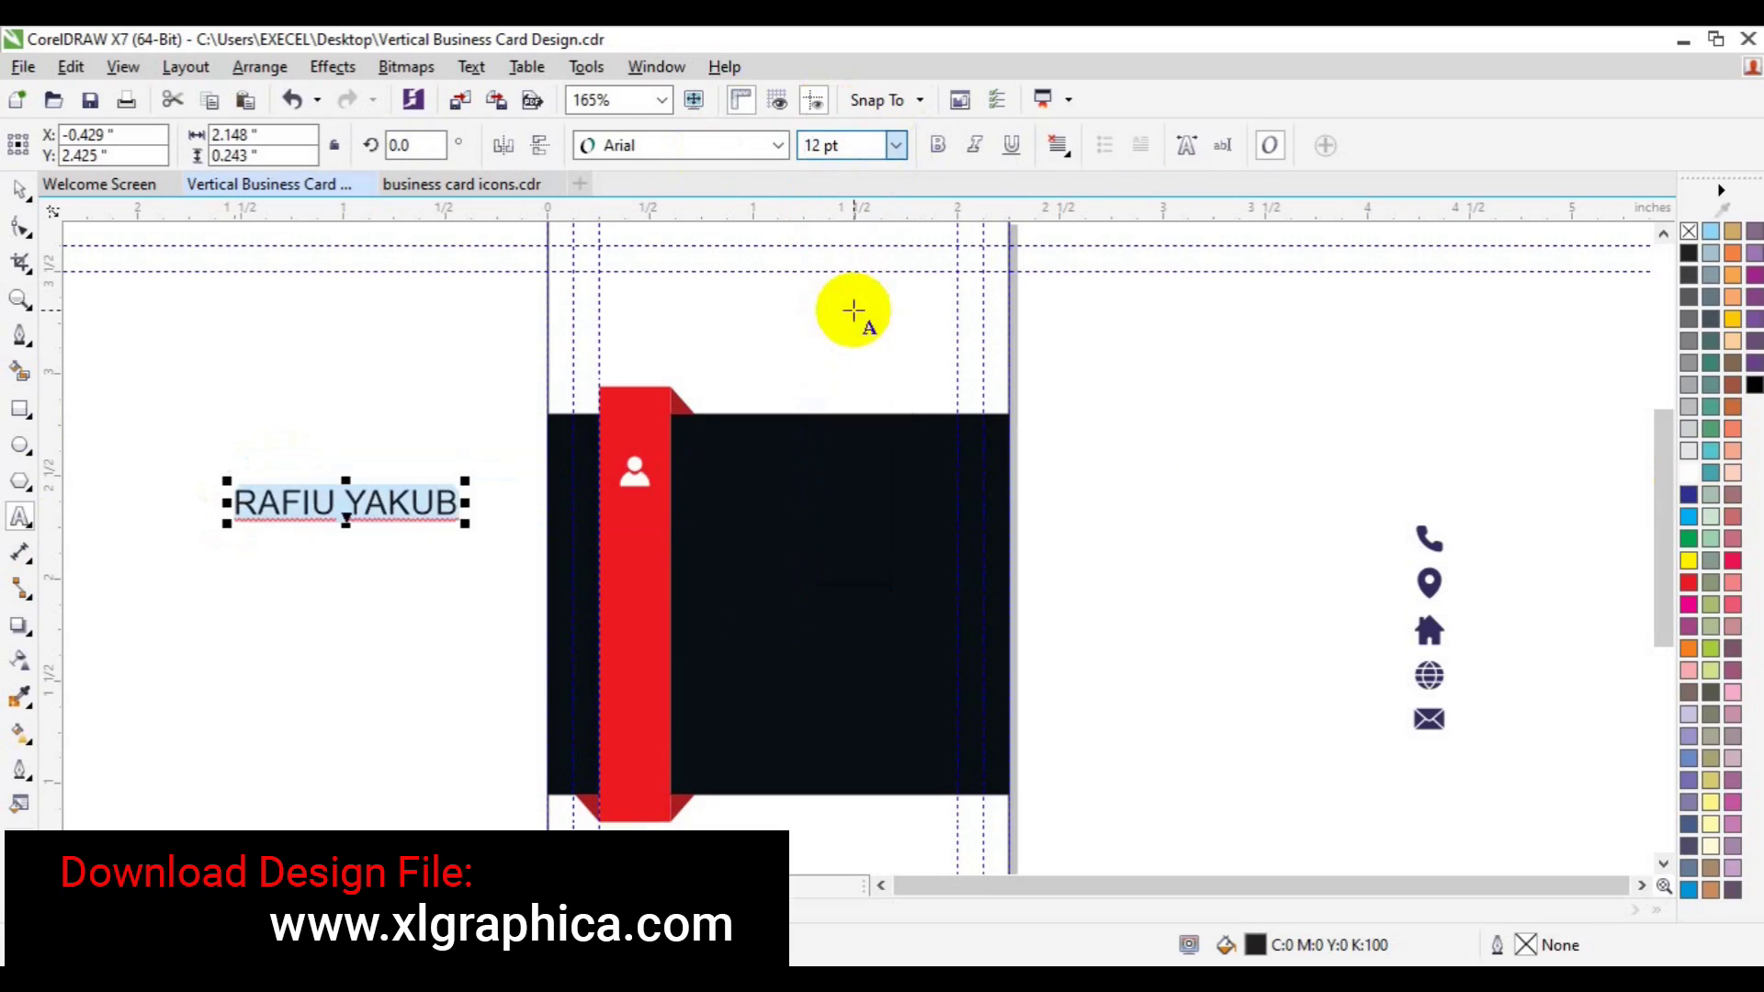
{"action": "left_click", "coordinate": [784, 147]}
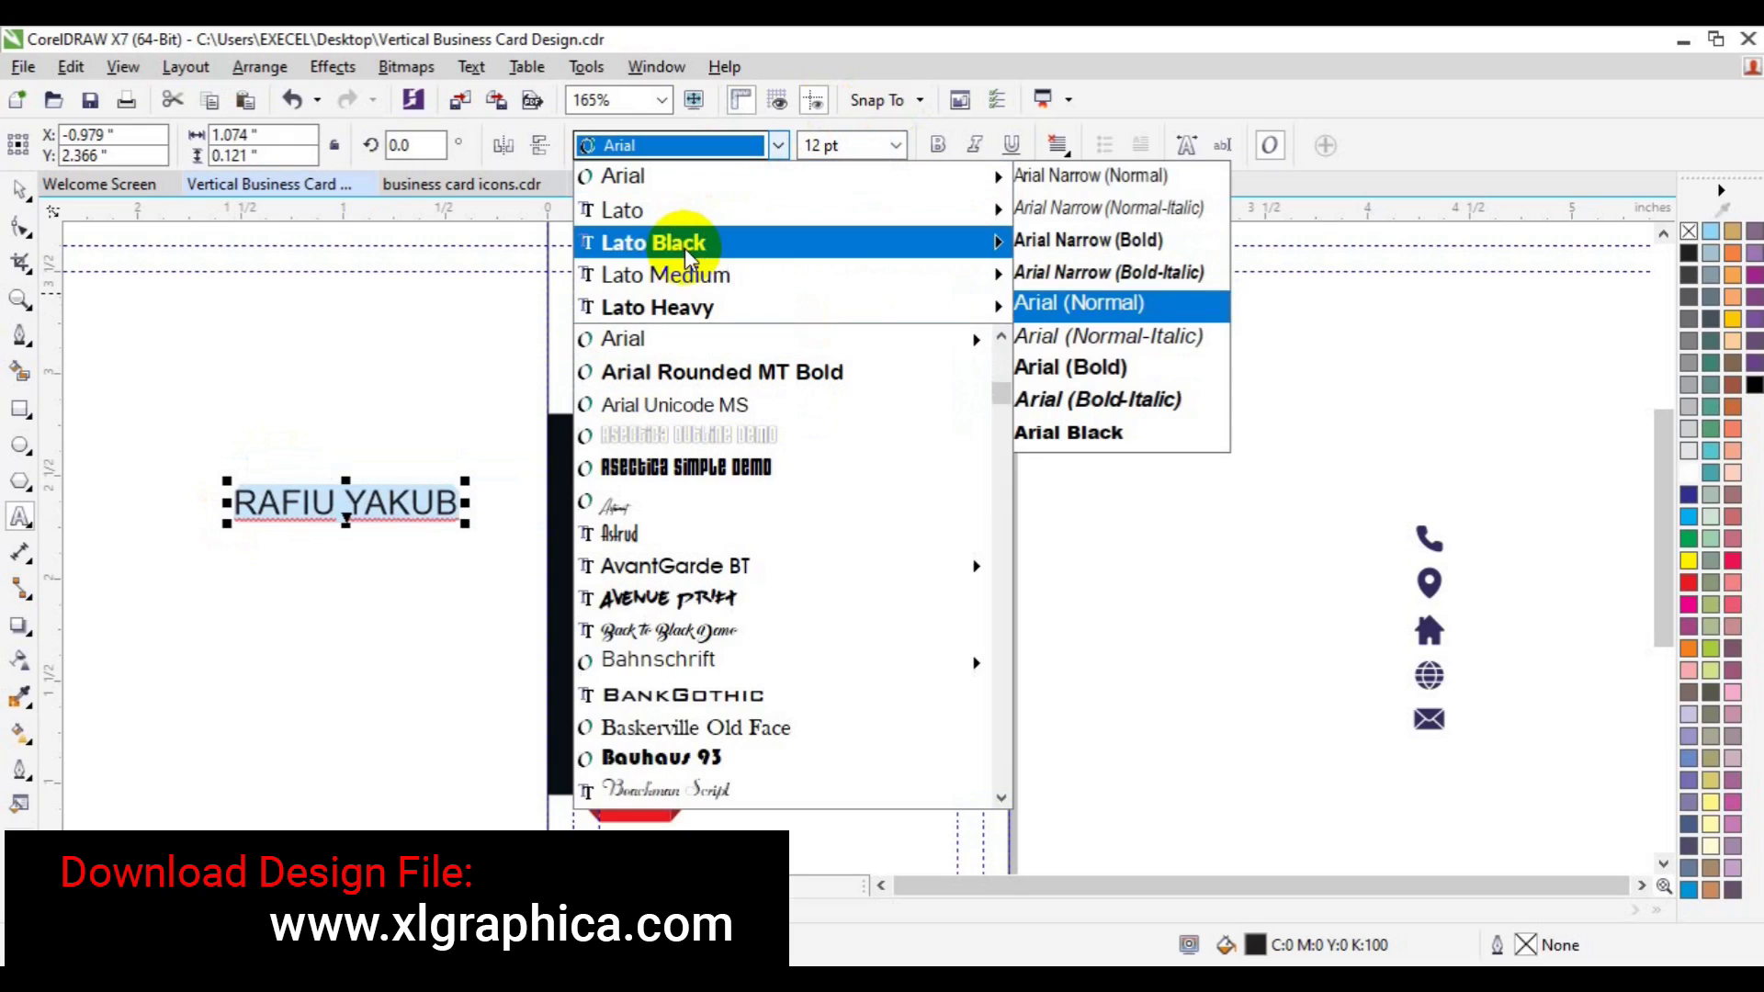
{"action": "mouse_move", "coordinate": [653, 243]}
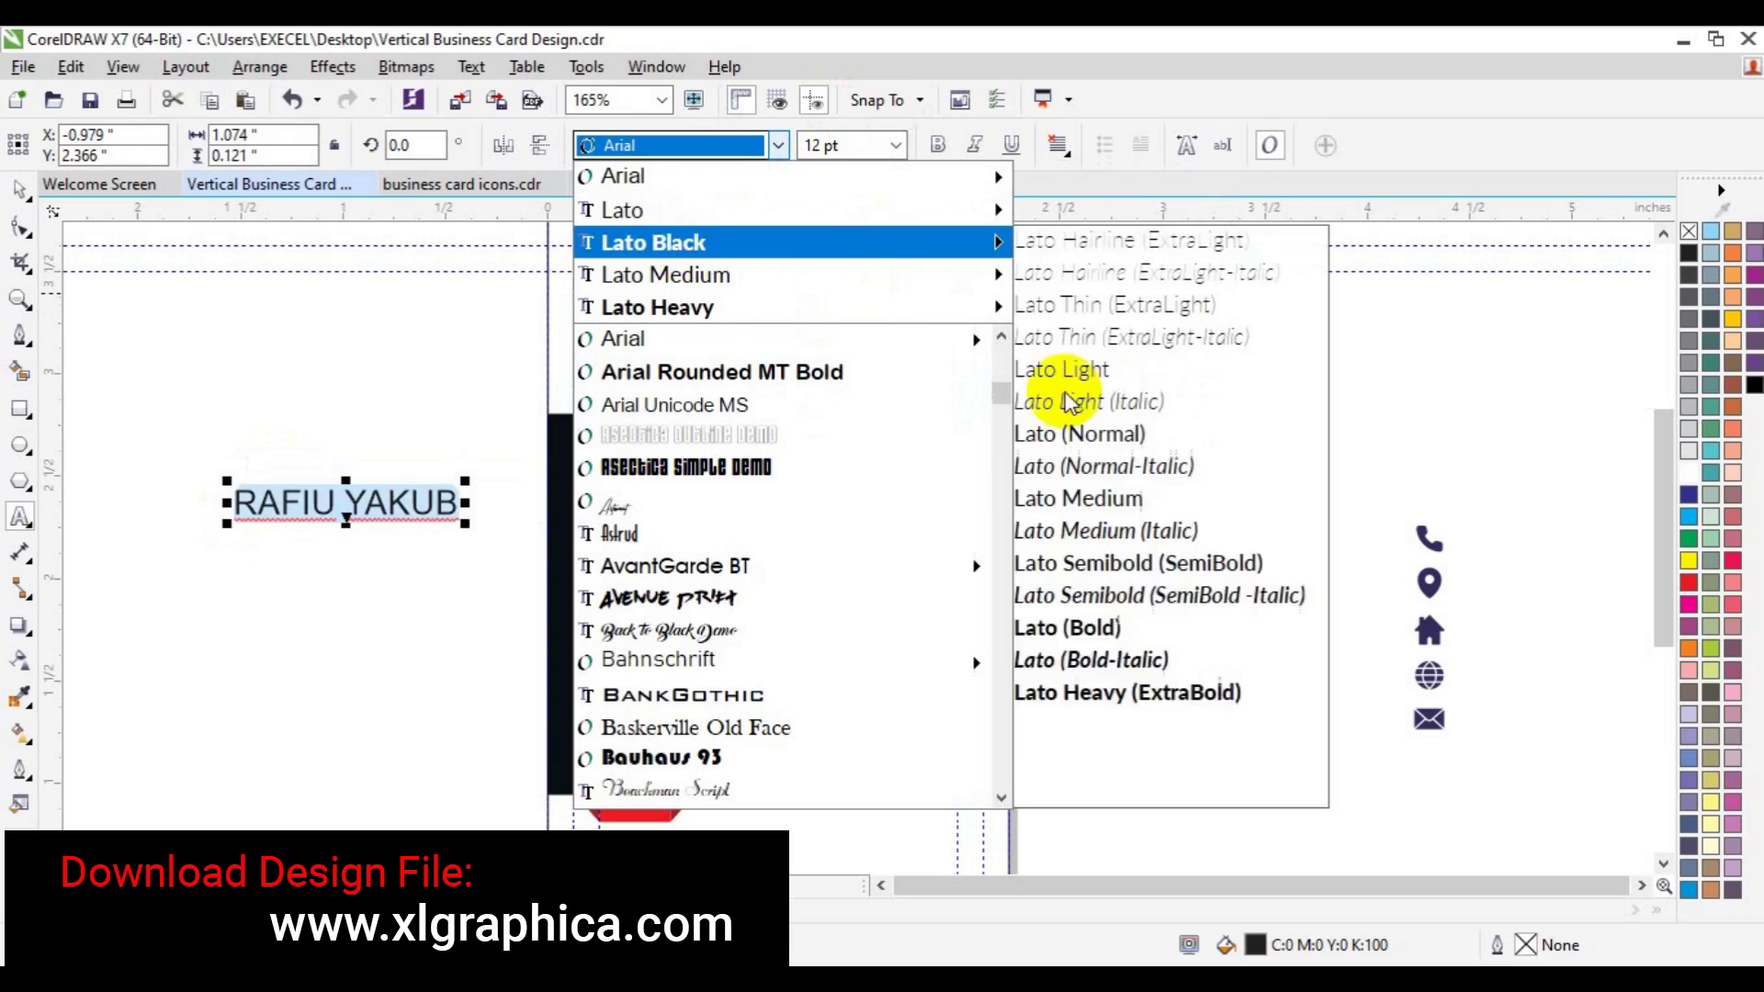
{"action": "left_click", "coordinate": [1106, 634]}
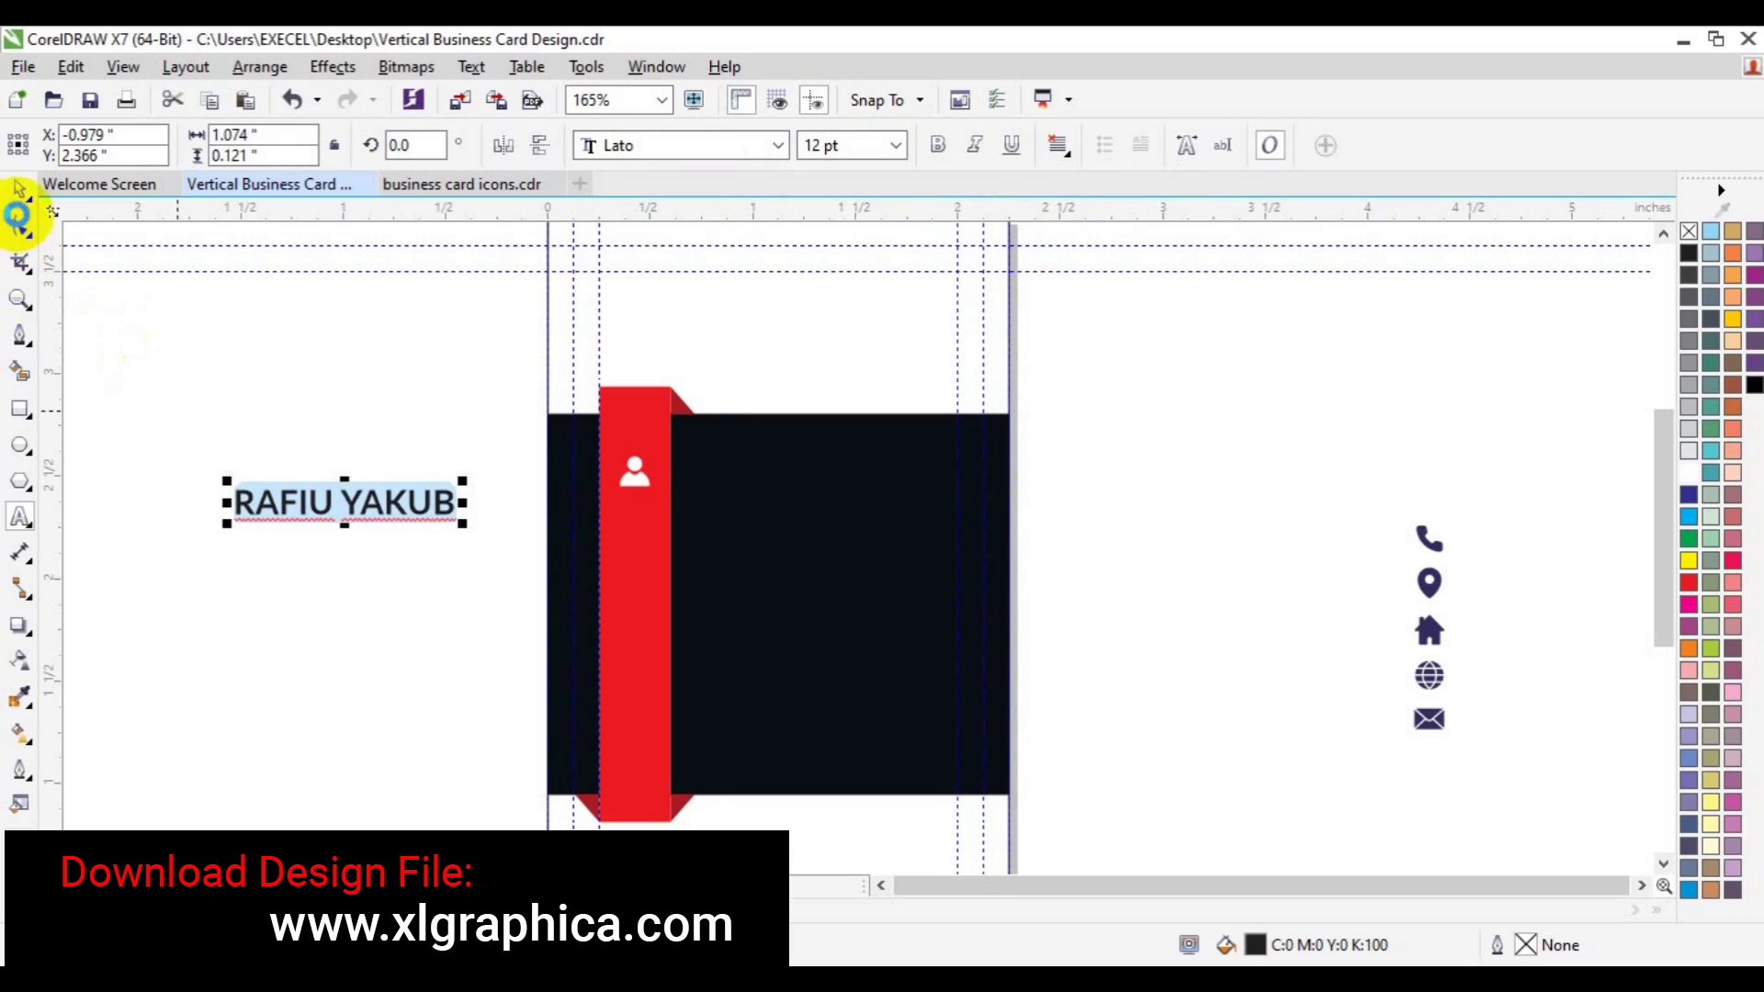
{"action": "left_click", "coordinate": [20, 193]}
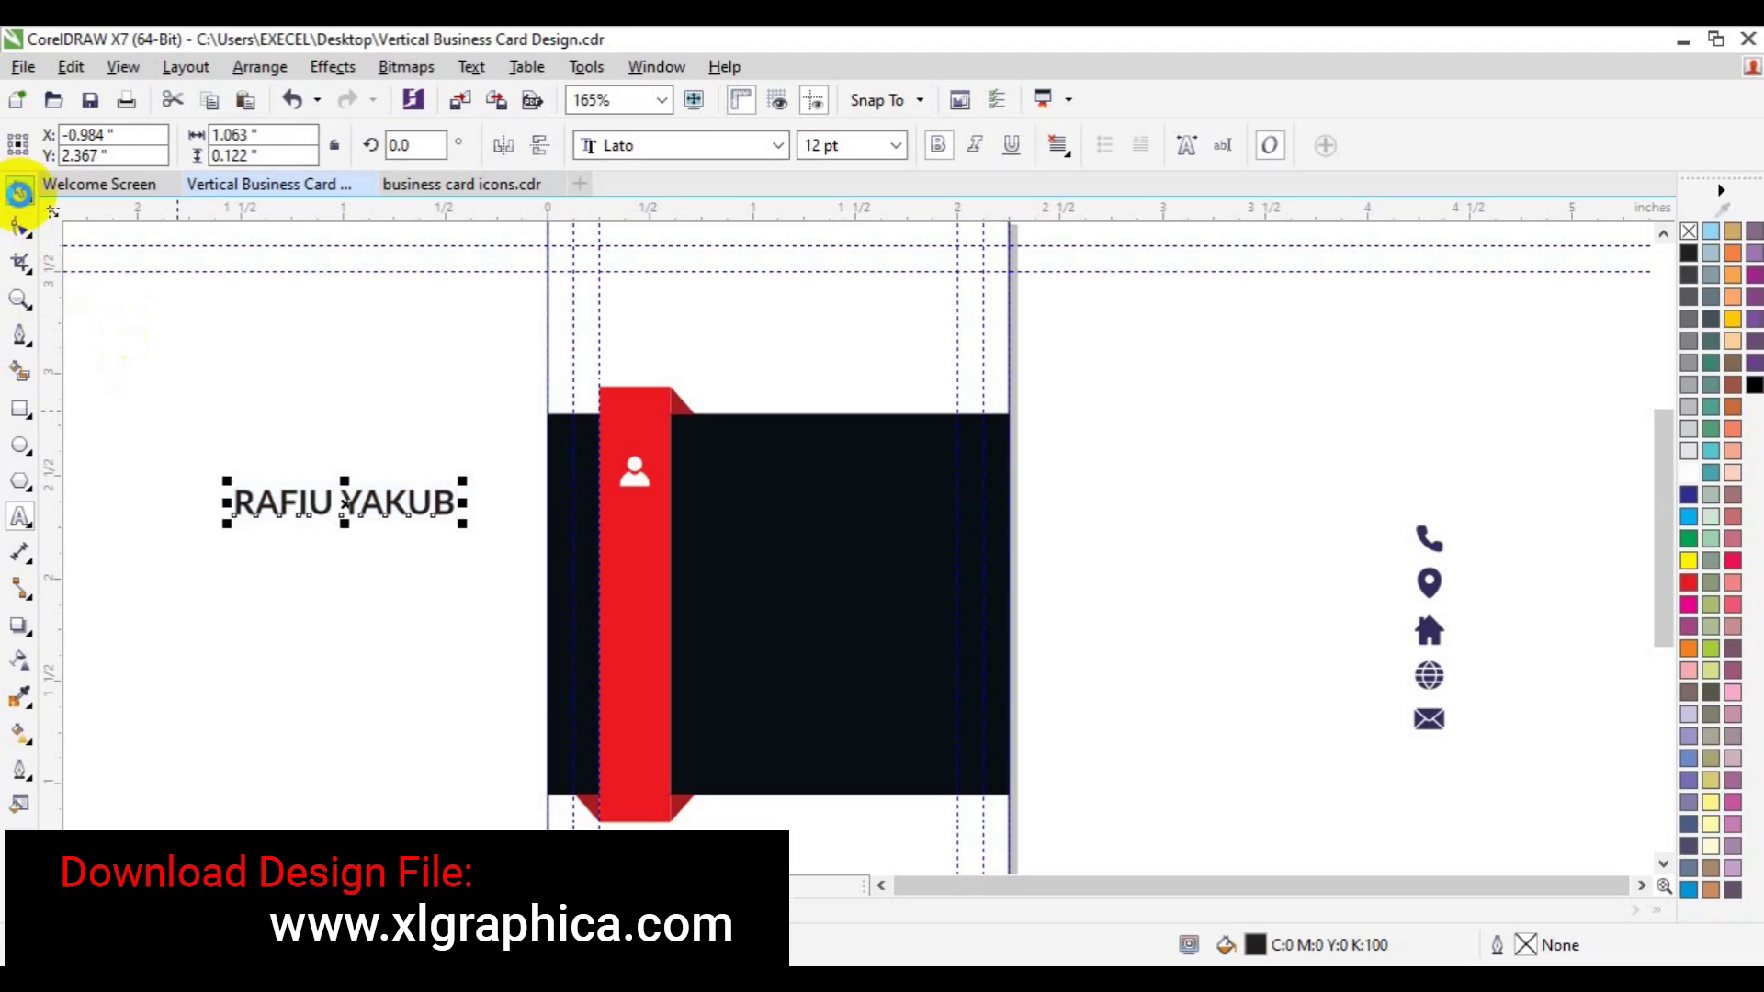
- Move the name beside the person icon, make it white, and copy it below
{"action": "mouse_move", "coordinate": [331, 500]}
{"action": "left_mouse_down"}
{"action": "mouse_move", "coordinate": [535, 529]}
{"action": "mouse_move", "coordinate": [788, 482]}
{"action": "left_mouse_up"}
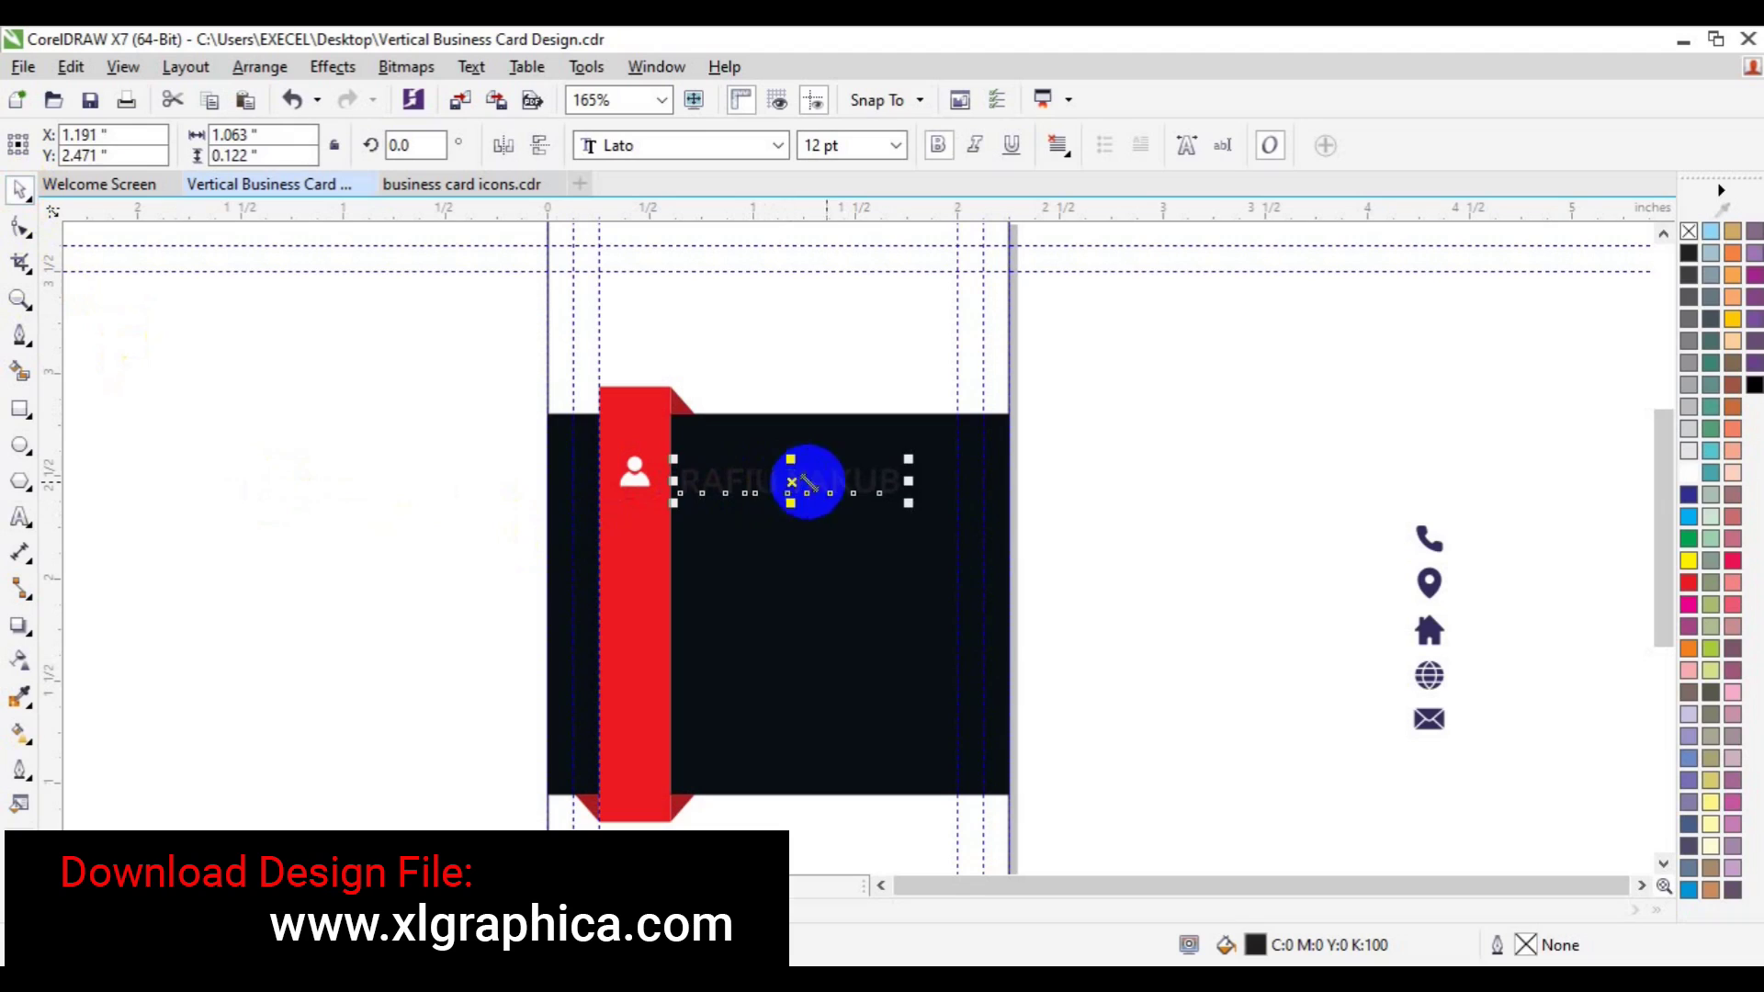
{"action": "left_click", "coordinate": [1688, 474]}
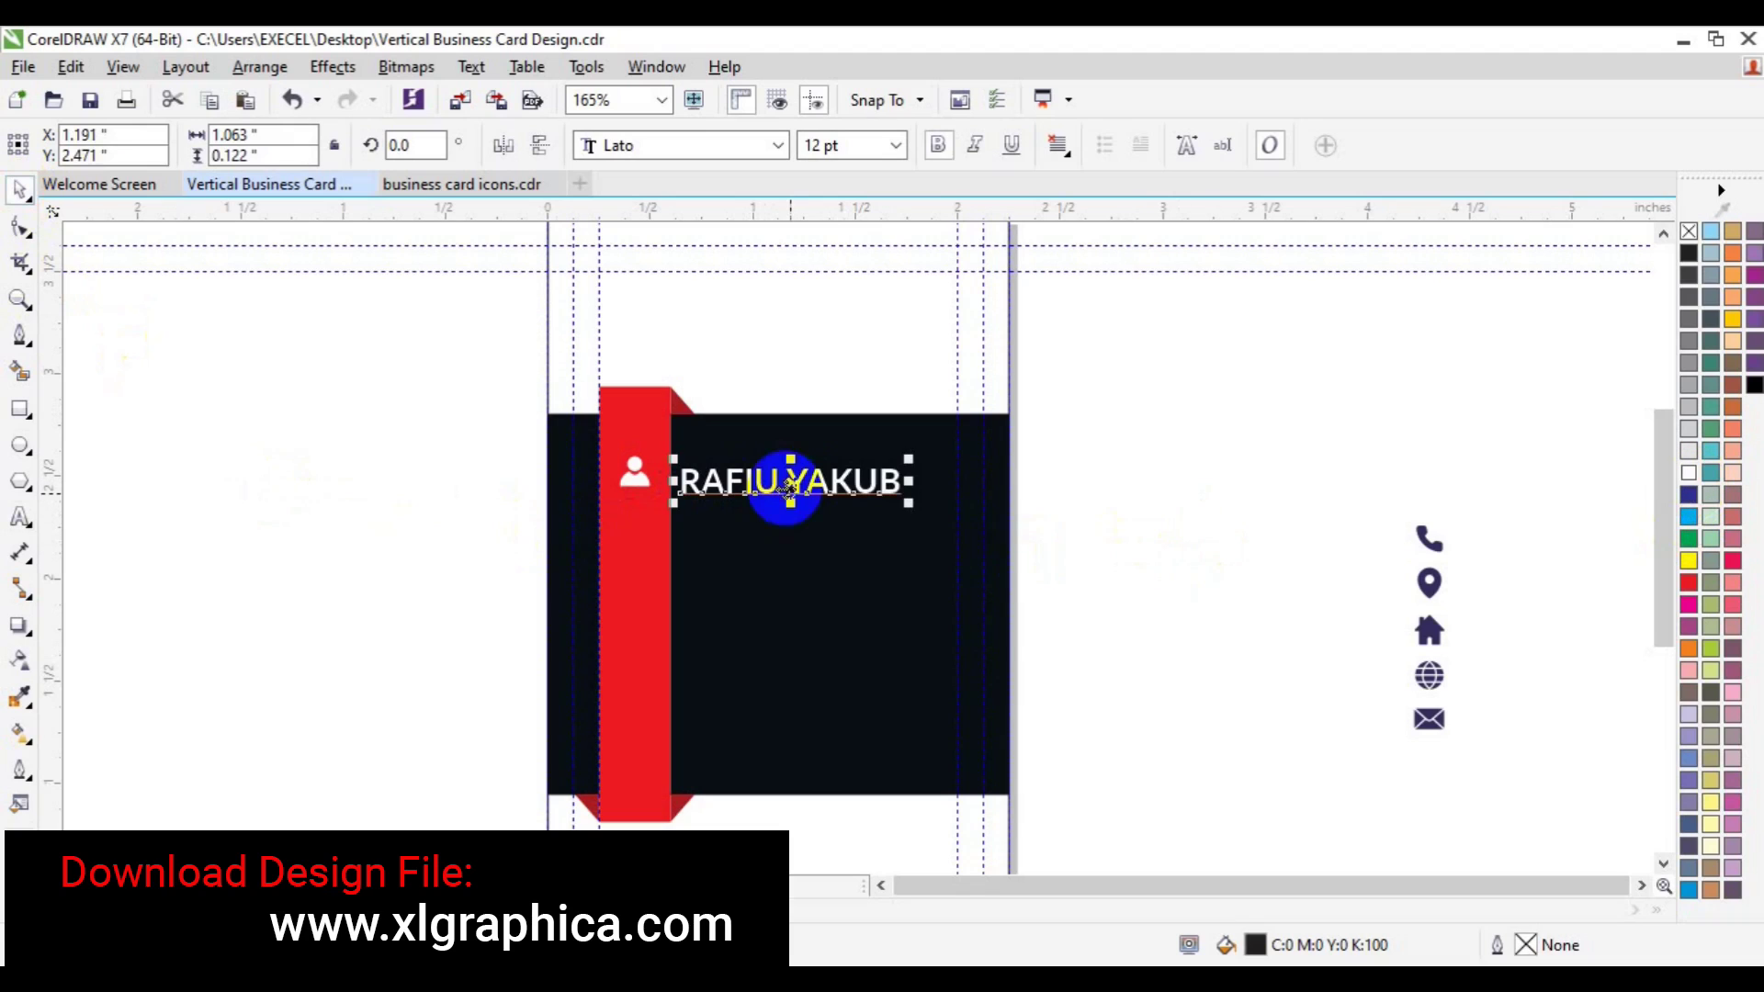
{"action": "left_click_drag", "start_coordinate": [788, 487], "coordinate": [797, 474]}
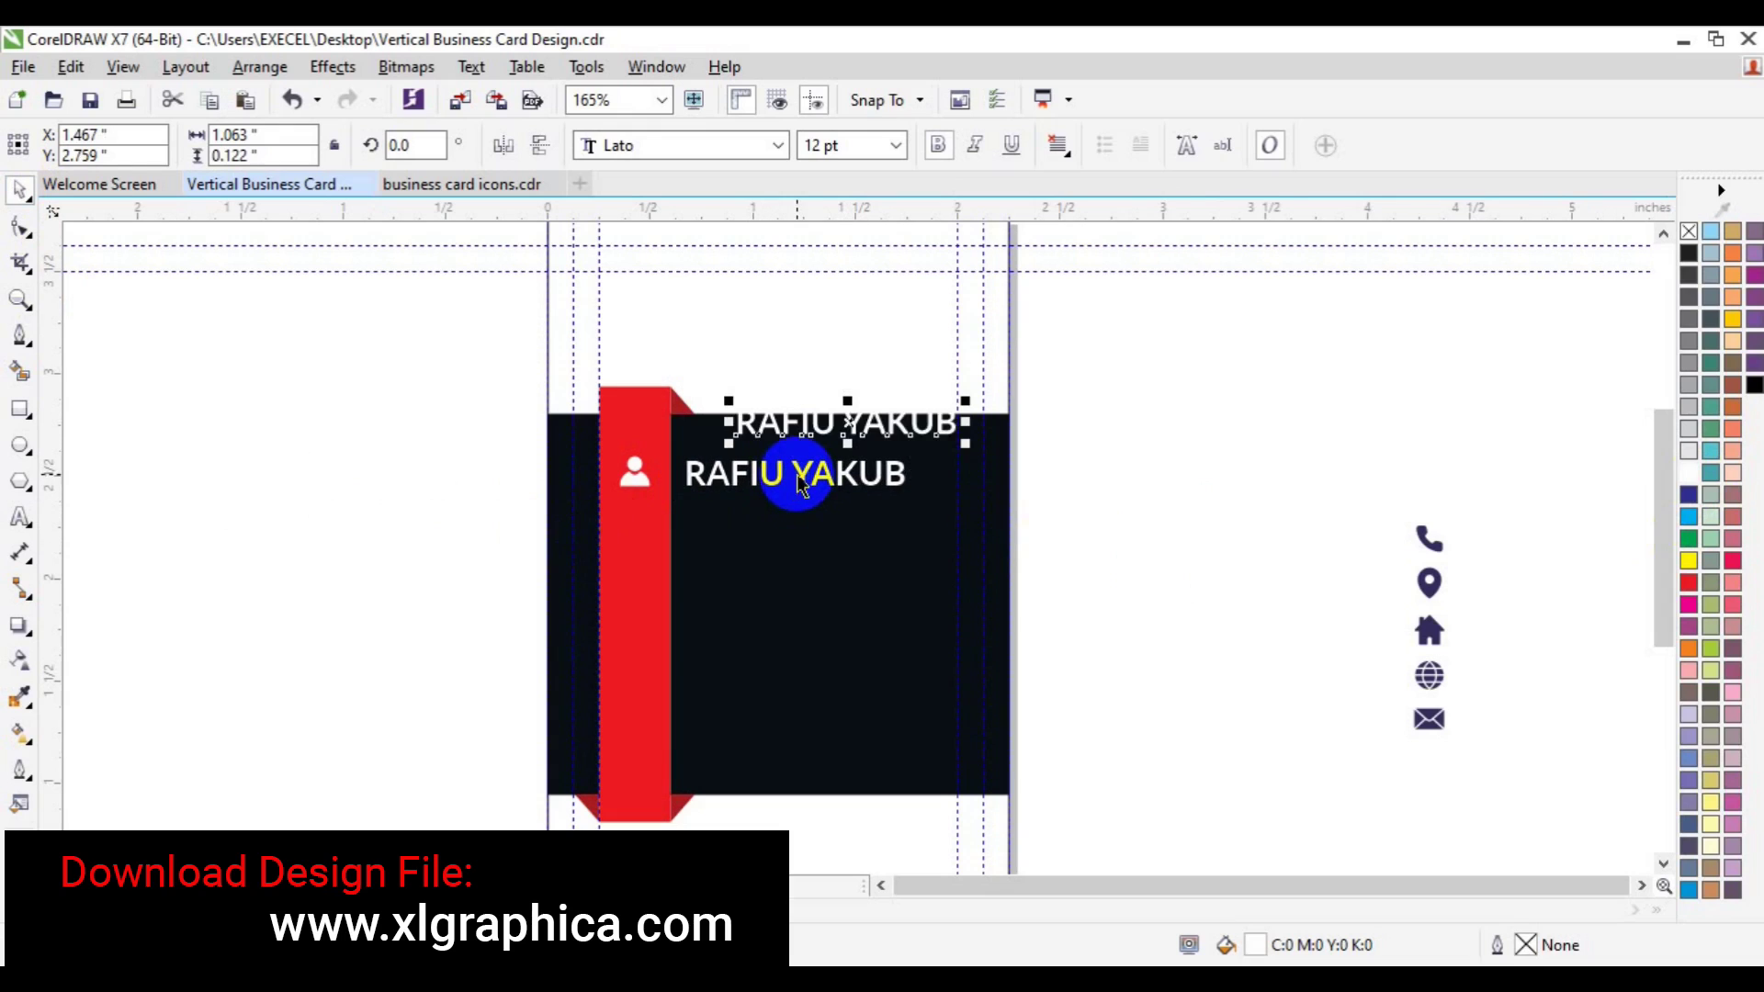
{"action": "left_click_drag", "start_coordinate": [798, 474], "coordinate": [806, 549]}
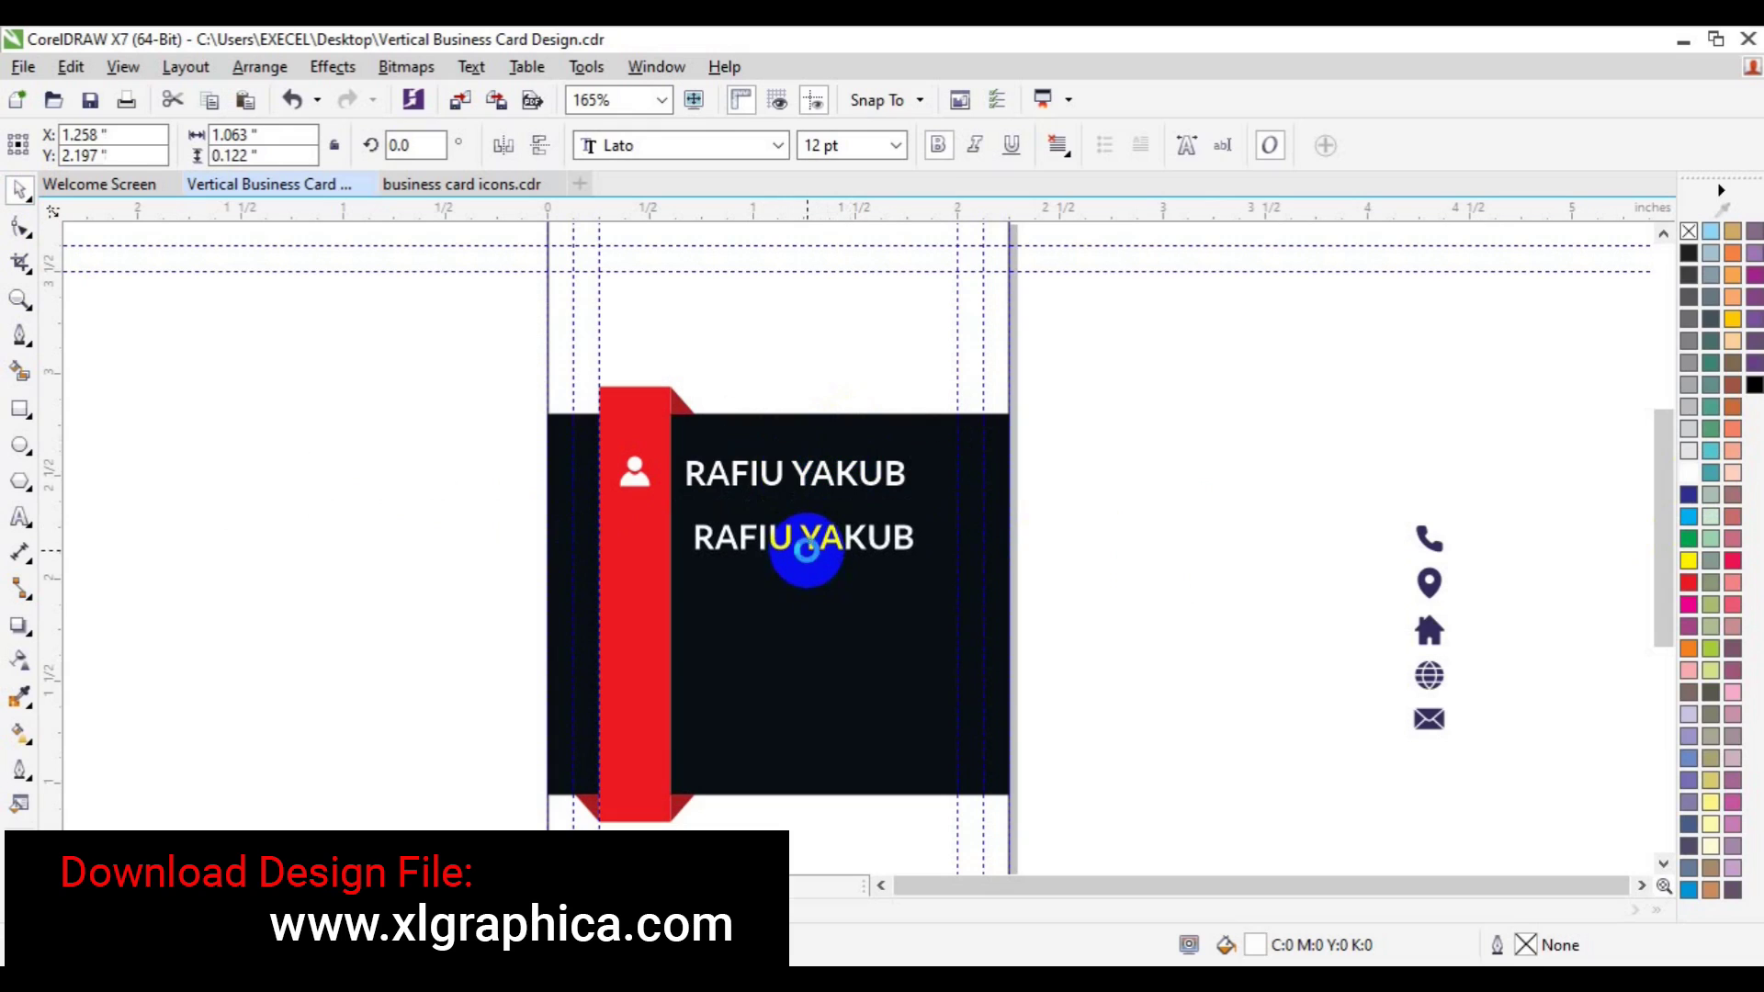
- Set the surname in Lato Light and select all text in the duplicate line
{"action": "left_click", "coordinate": [823, 475]}
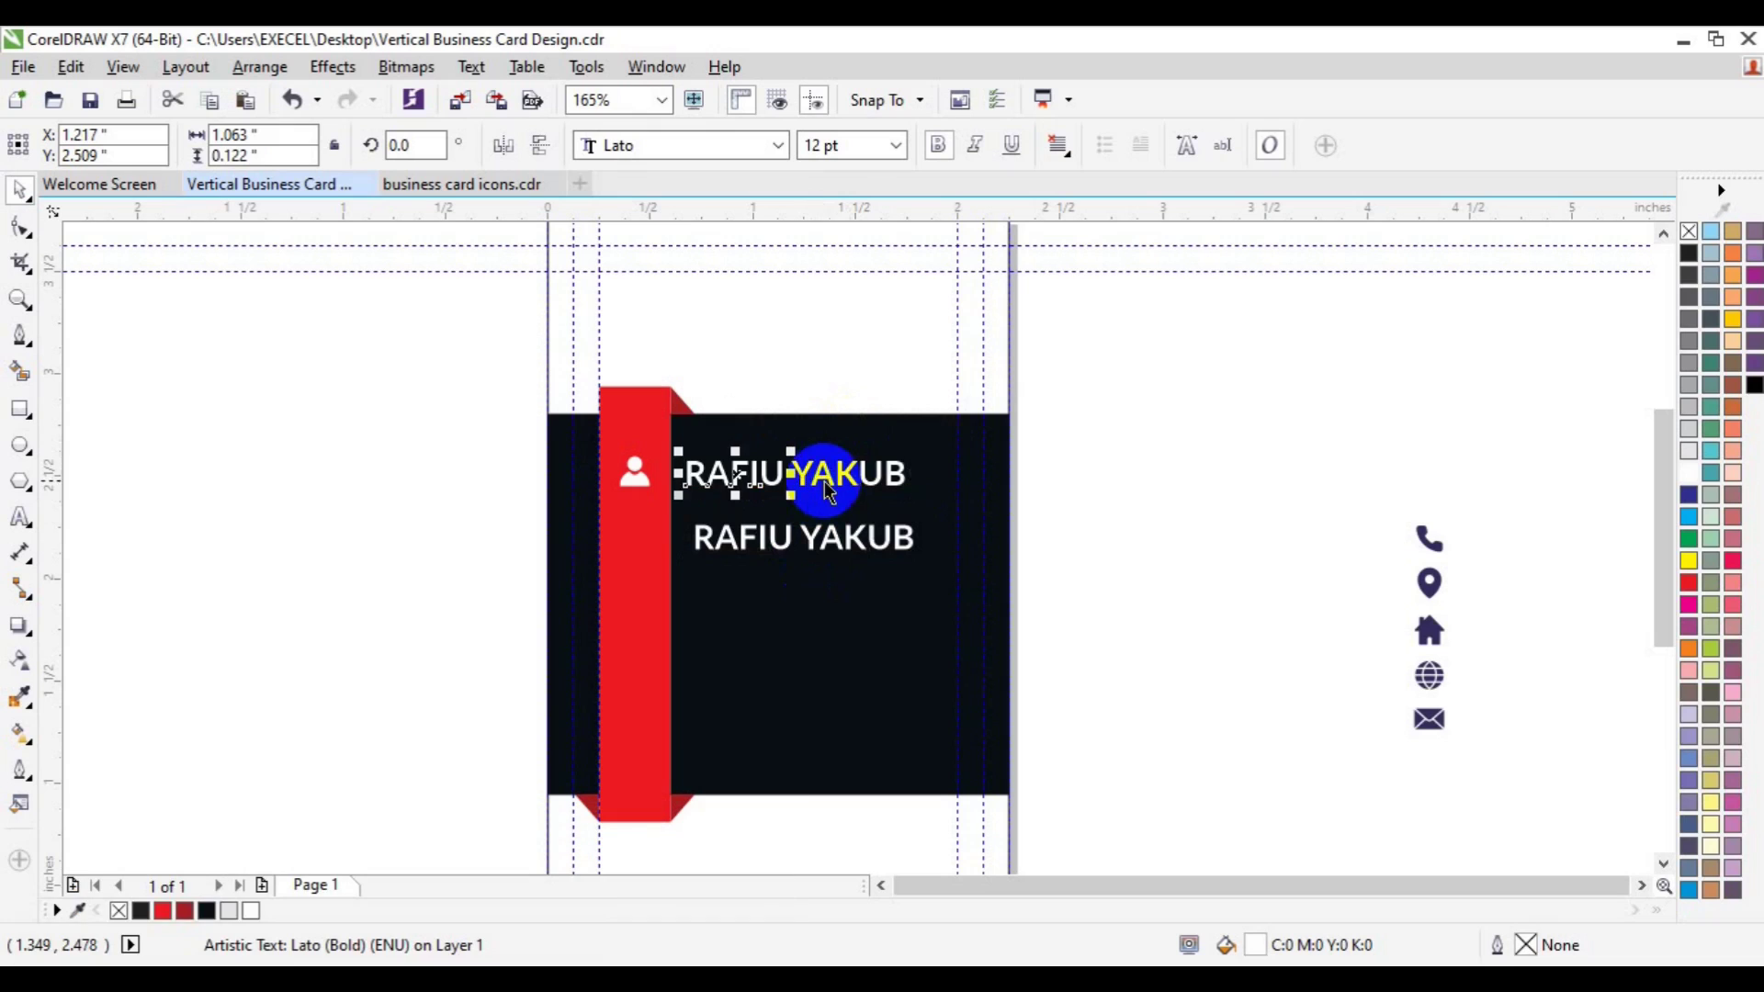
{"action": "left_click", "coordinate": [779, 148]}
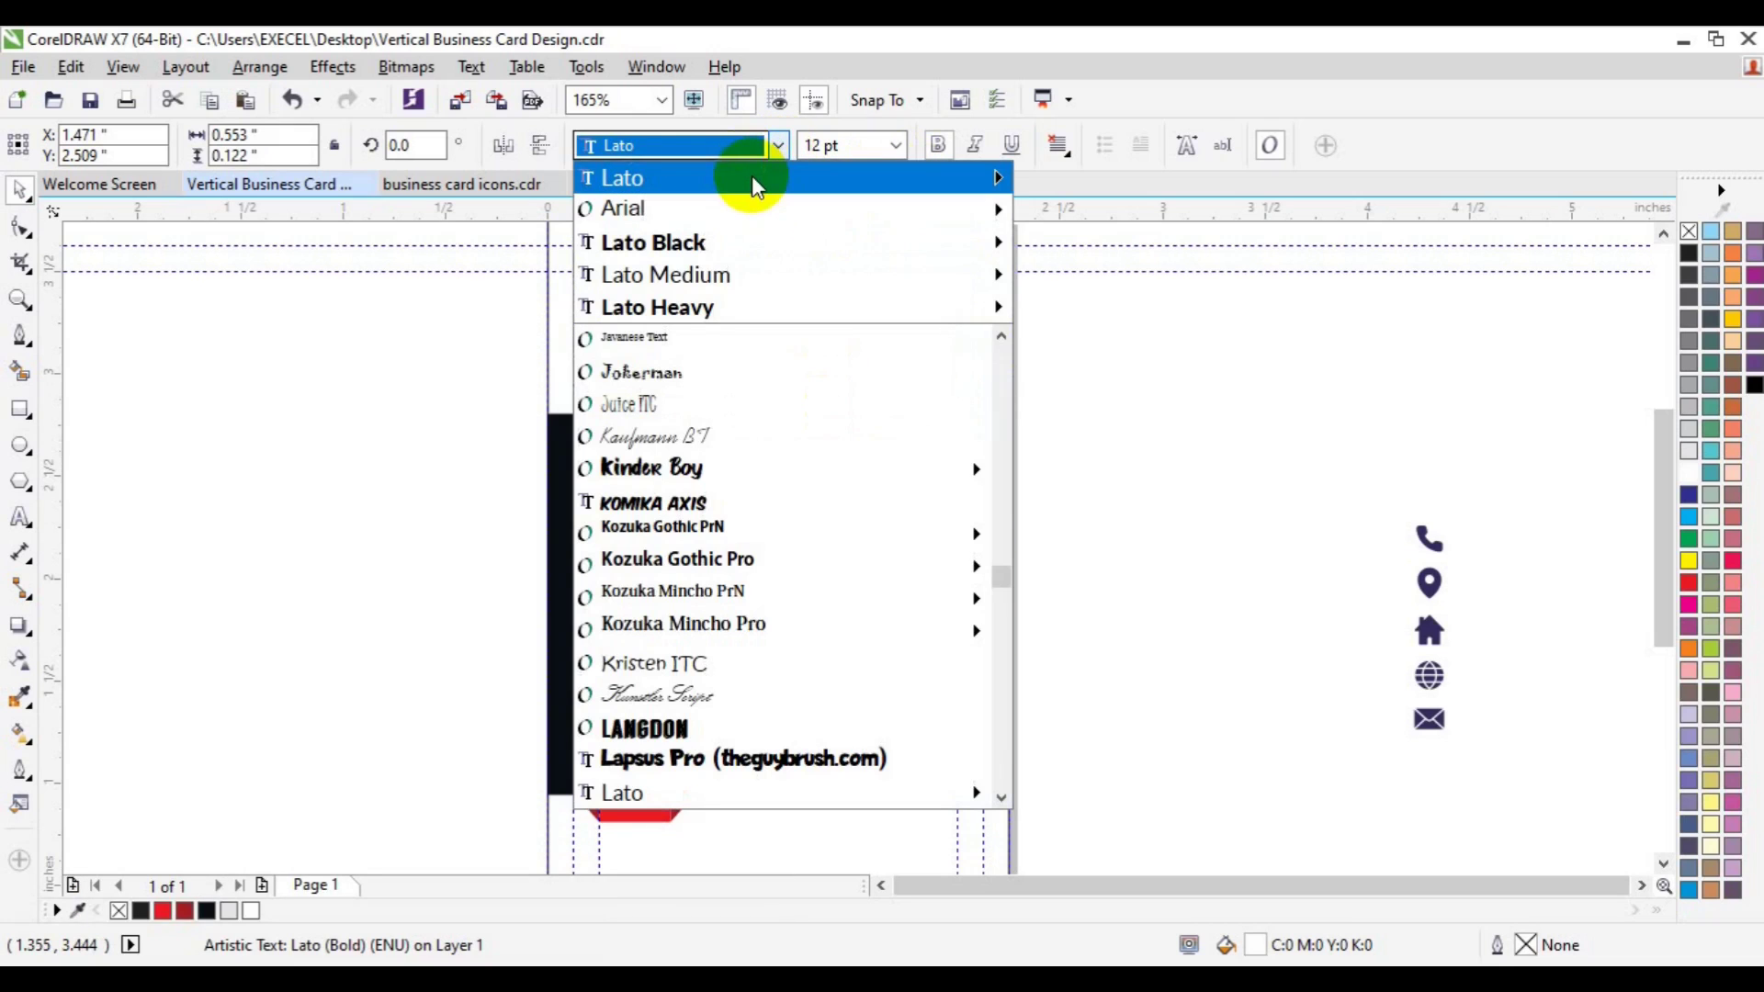
{"action": "mouse_move", "coordinate": [621, 178]}
{"action": "left_click", "coordinate": [1113, 315]}
{"action": "left_click", "coordinate": [767, 546]}
{"action": "left_click", "coordinate": [20, 519]}
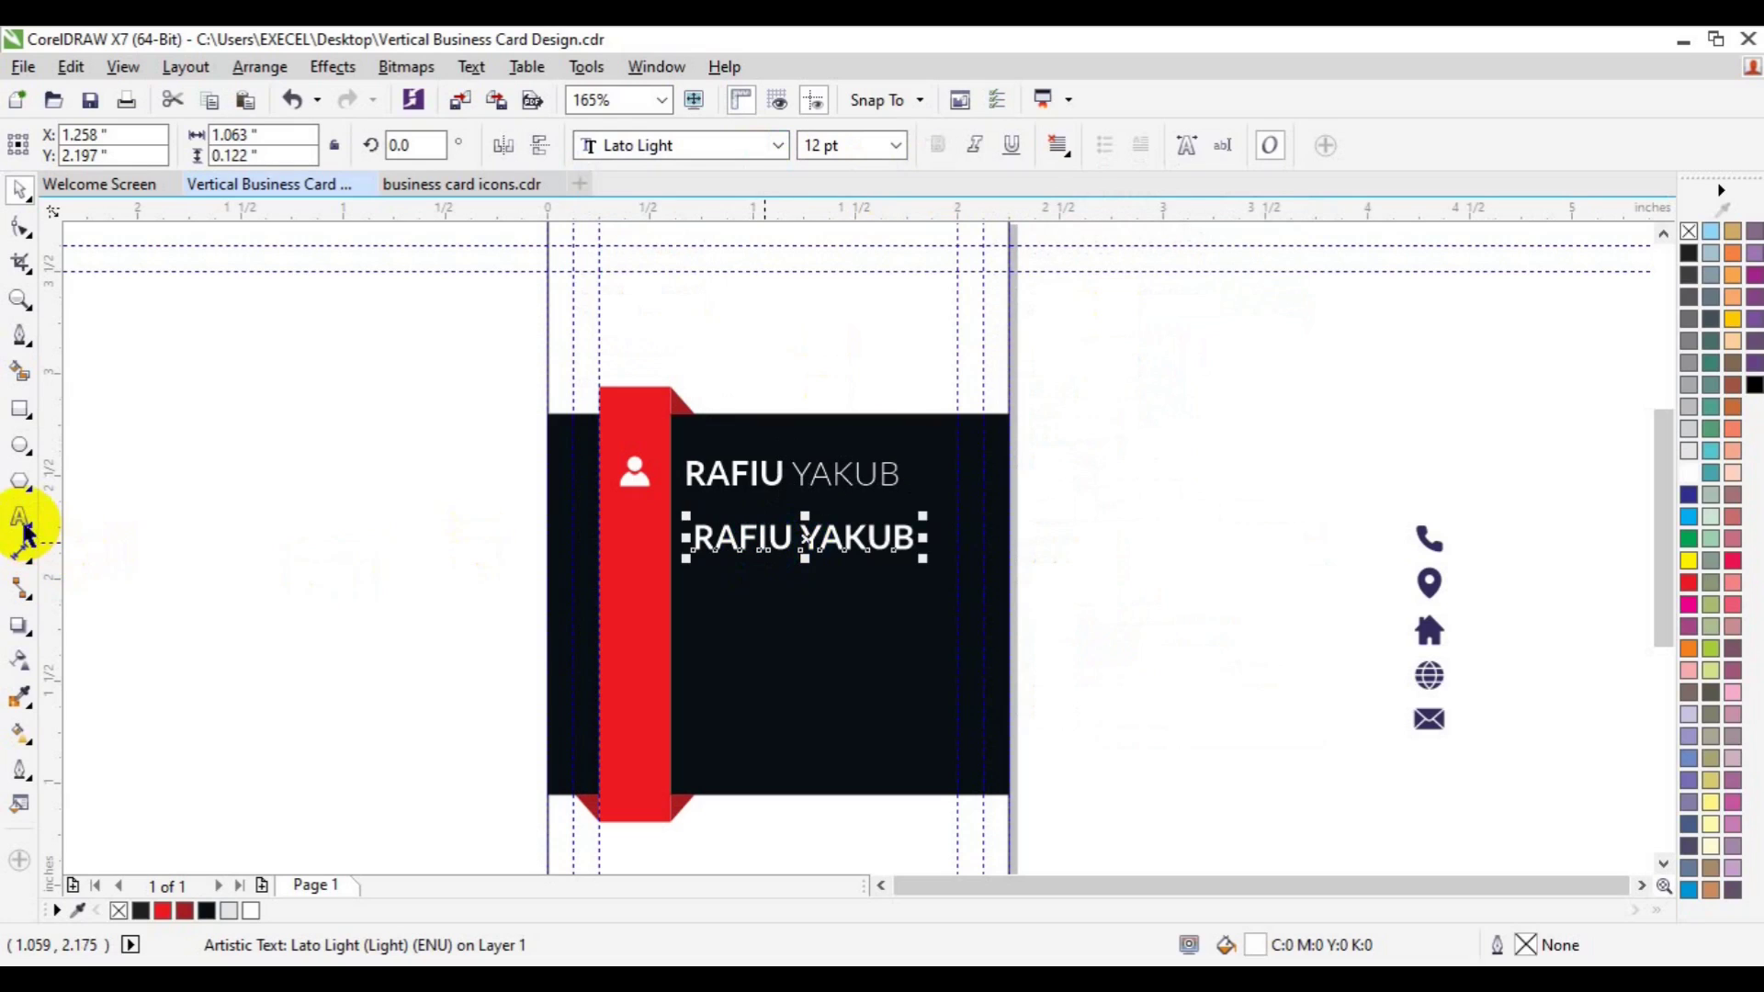
{"action": "key", "text": "ctrl+a"}
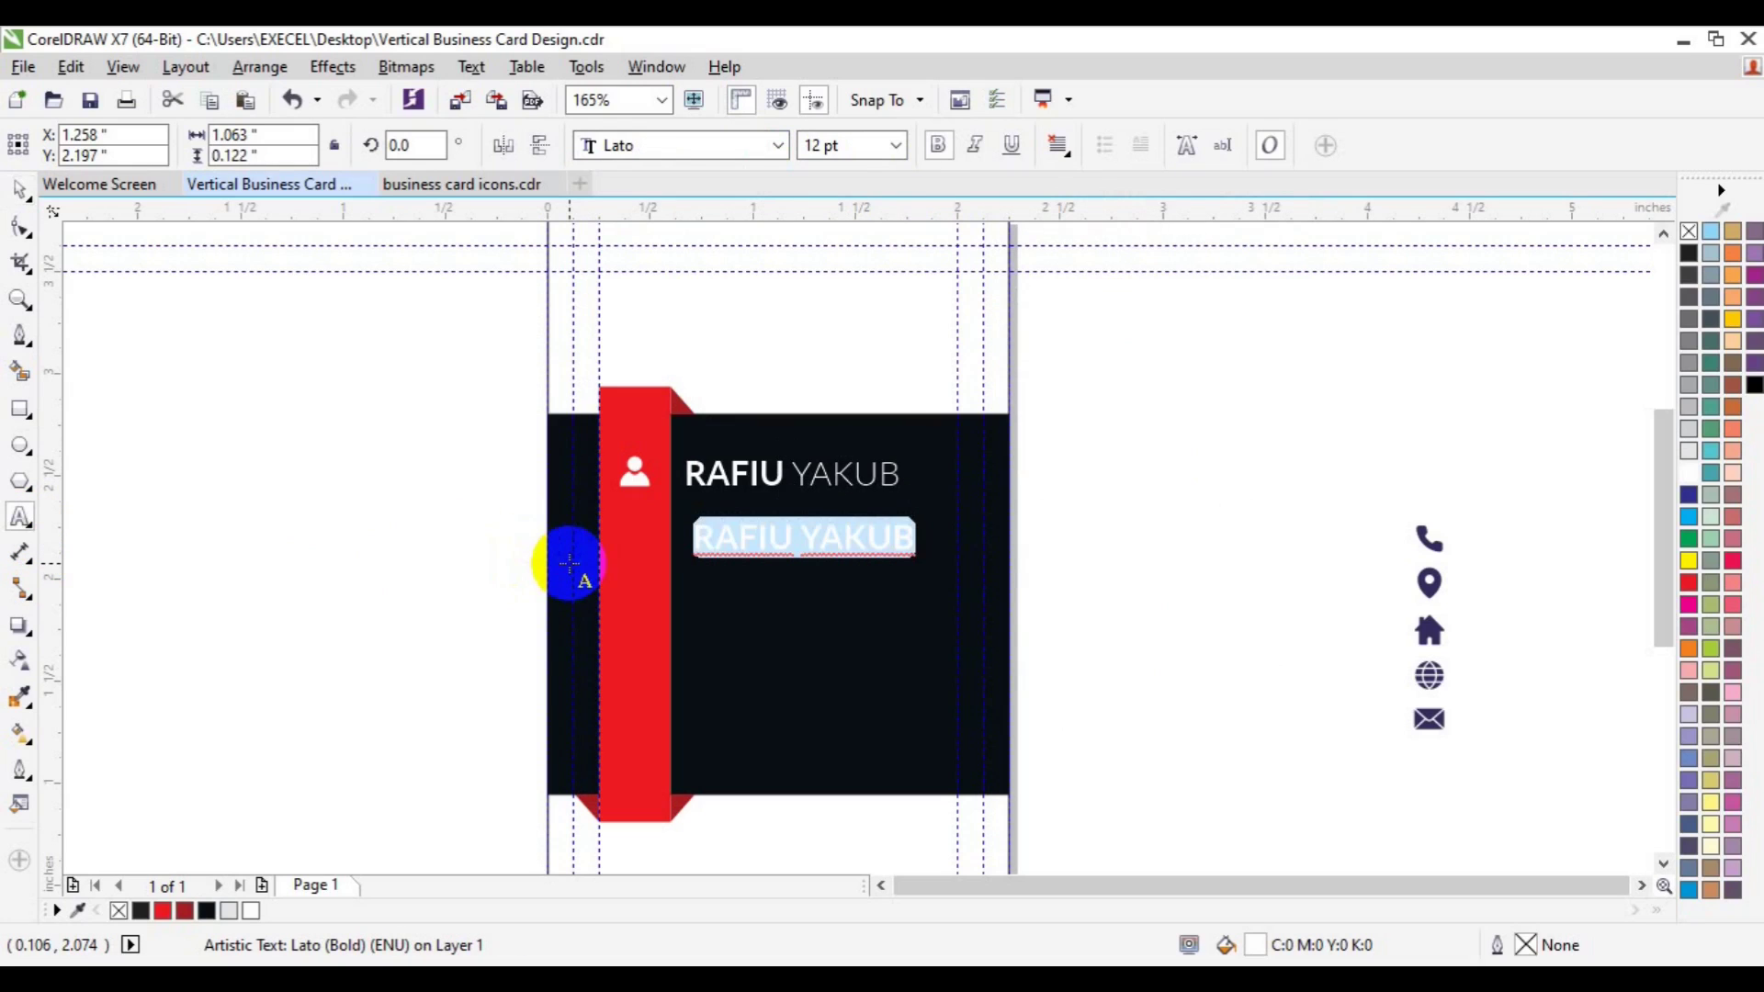
- Type CREATIVE DIRECTOR at 6 pt and place a spare copy lower on the card
{"action": "type", "text": "CREATIVE DIRECTOR"}
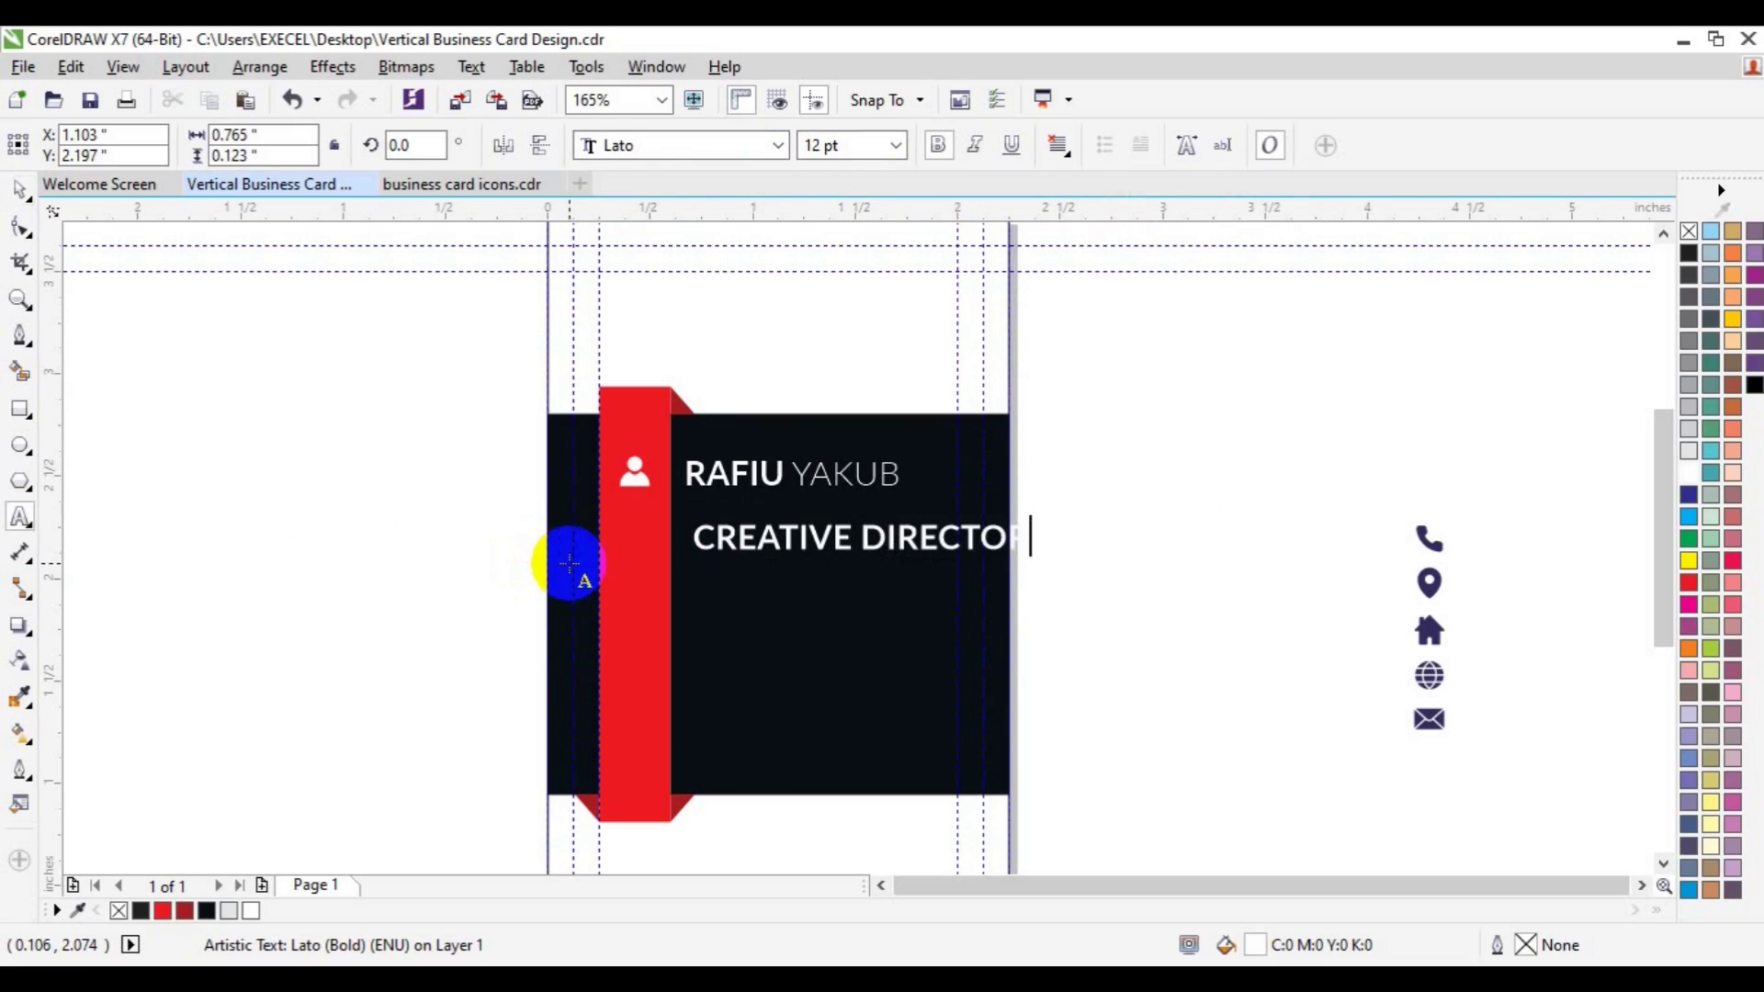
{"action": "key", "text": "ctrl+a"}
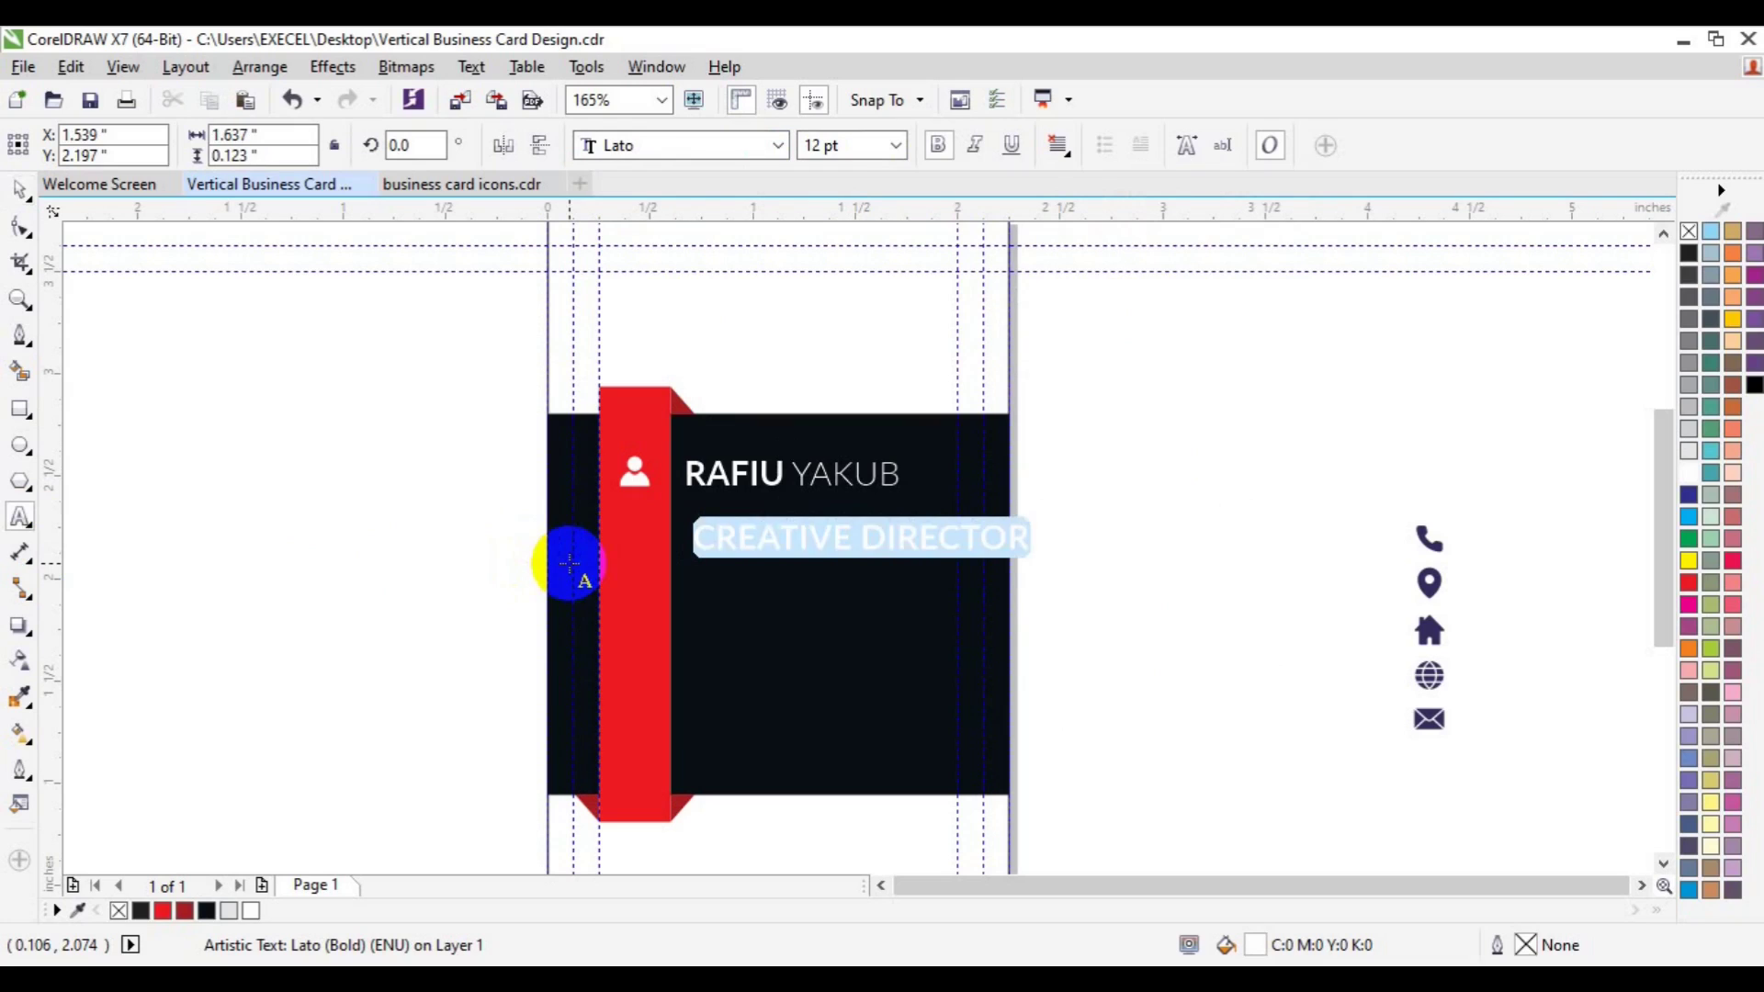
{"action": "left_click", "coordinate": [867, 162]}
{"action": "left_click", "coordinate": [861, 172]}
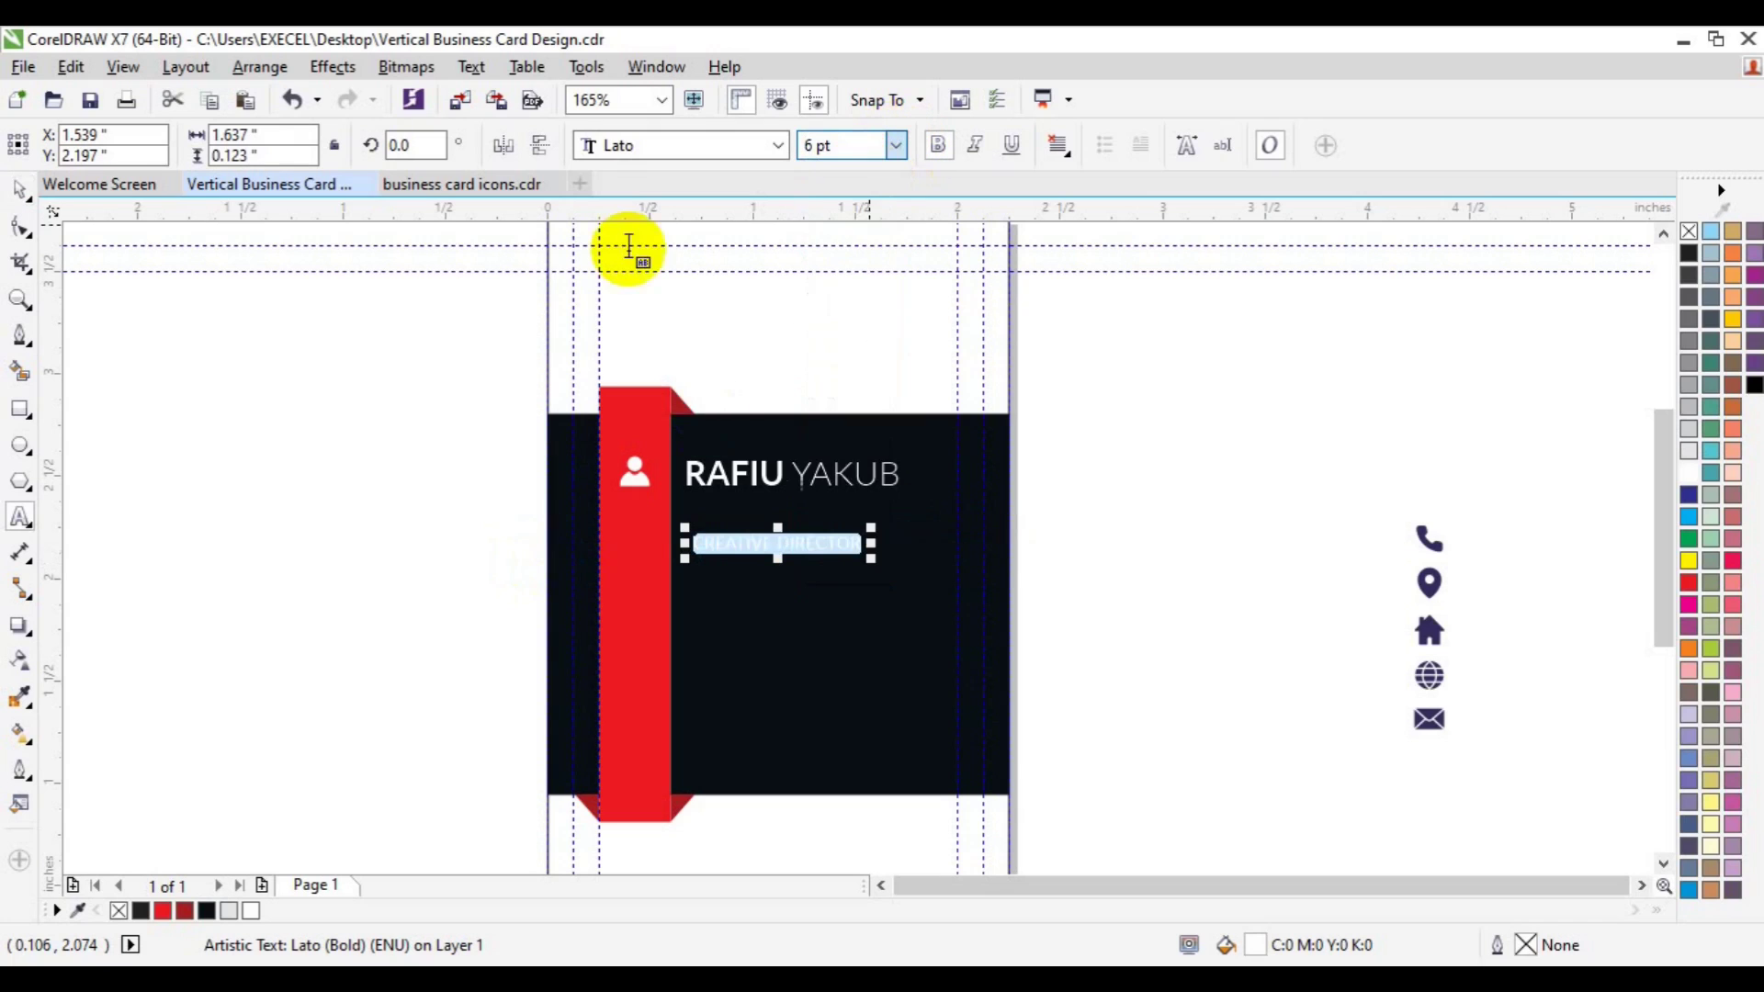
{"action": "left_click", "coordinate": [16, 188]}
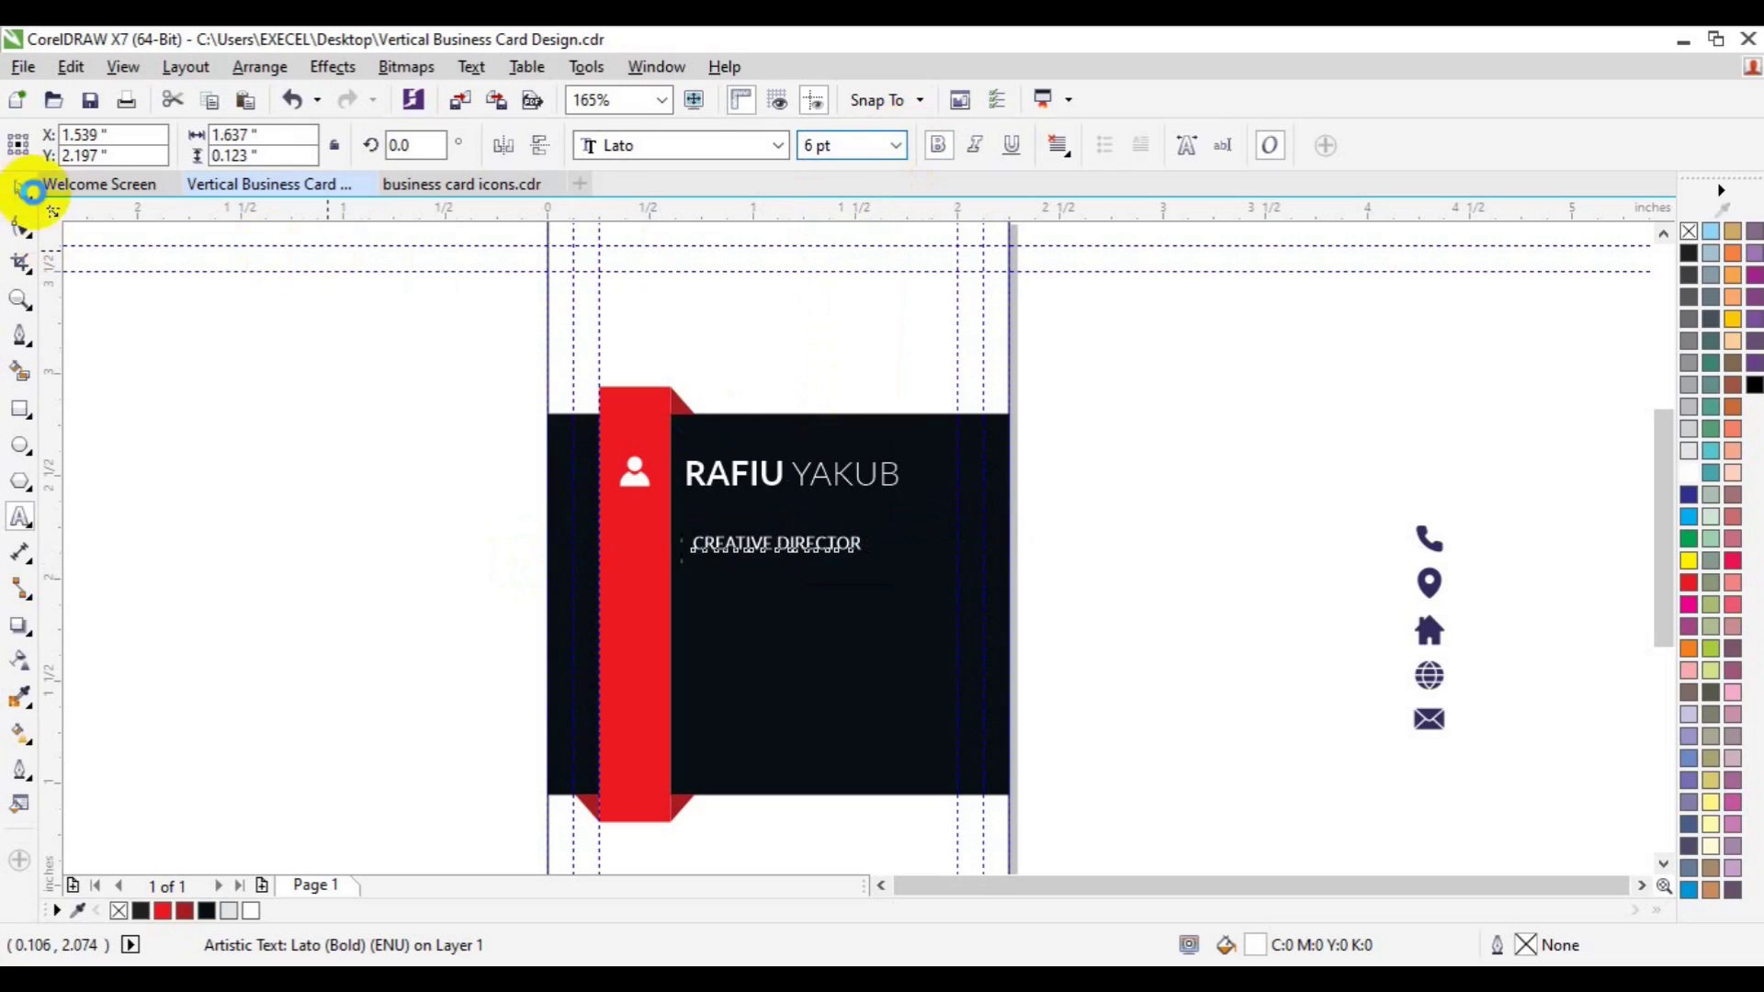
{"action": "key", "text": "ctrl+d"}
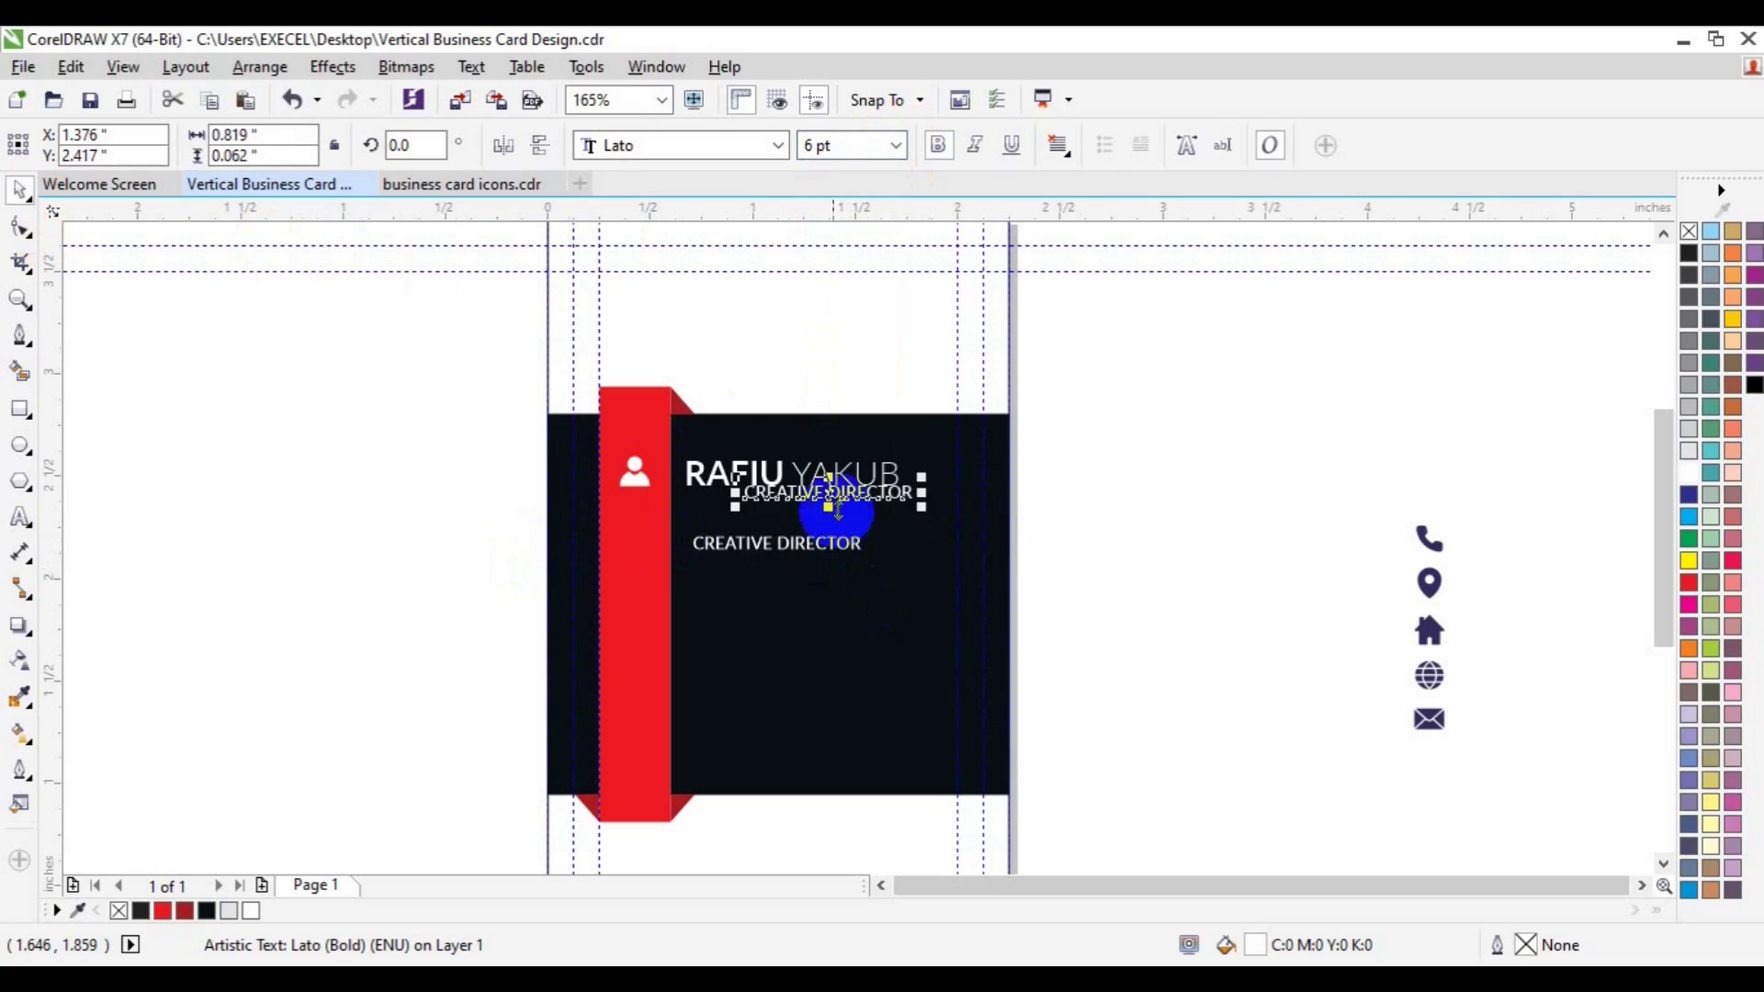
{"action": "left_click_drag", "start_coordinate": [827, 496], "coordinate": [792, 671]}
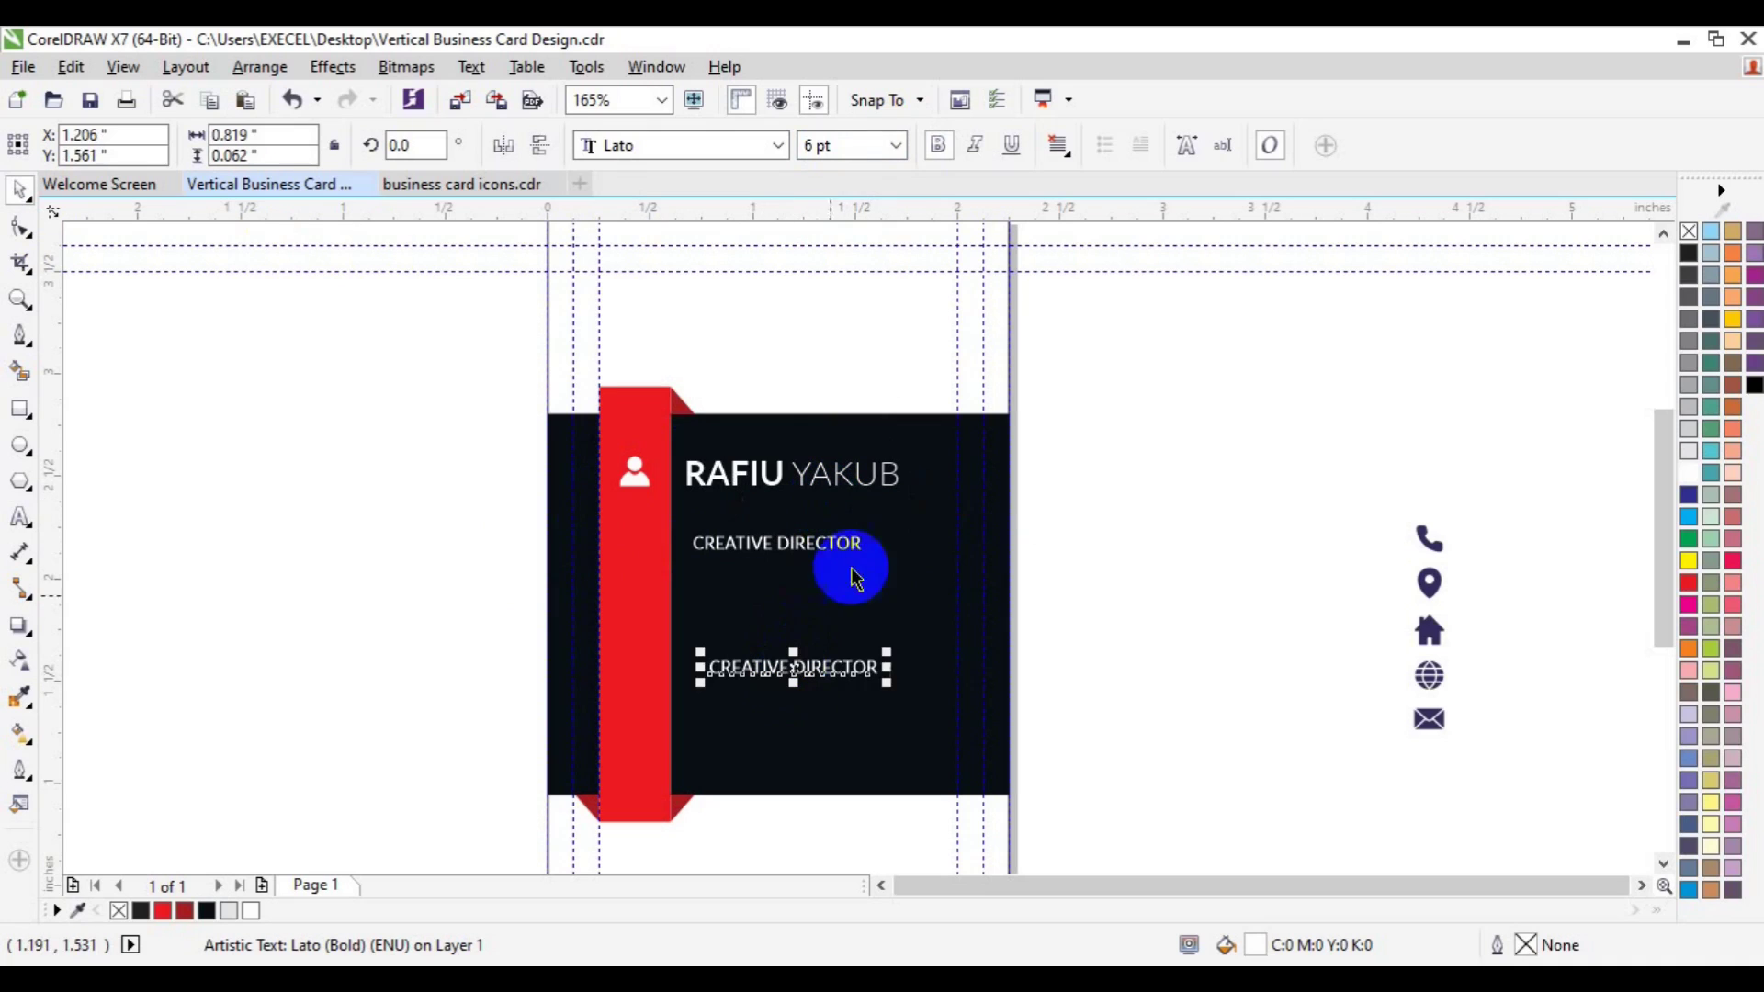
- Position the title under the name, group them, and centre the block vertically on the person icon
{"action": "left_click_drag", "start_coordinate": [1101, 428], "coordinate": [675, 498]}
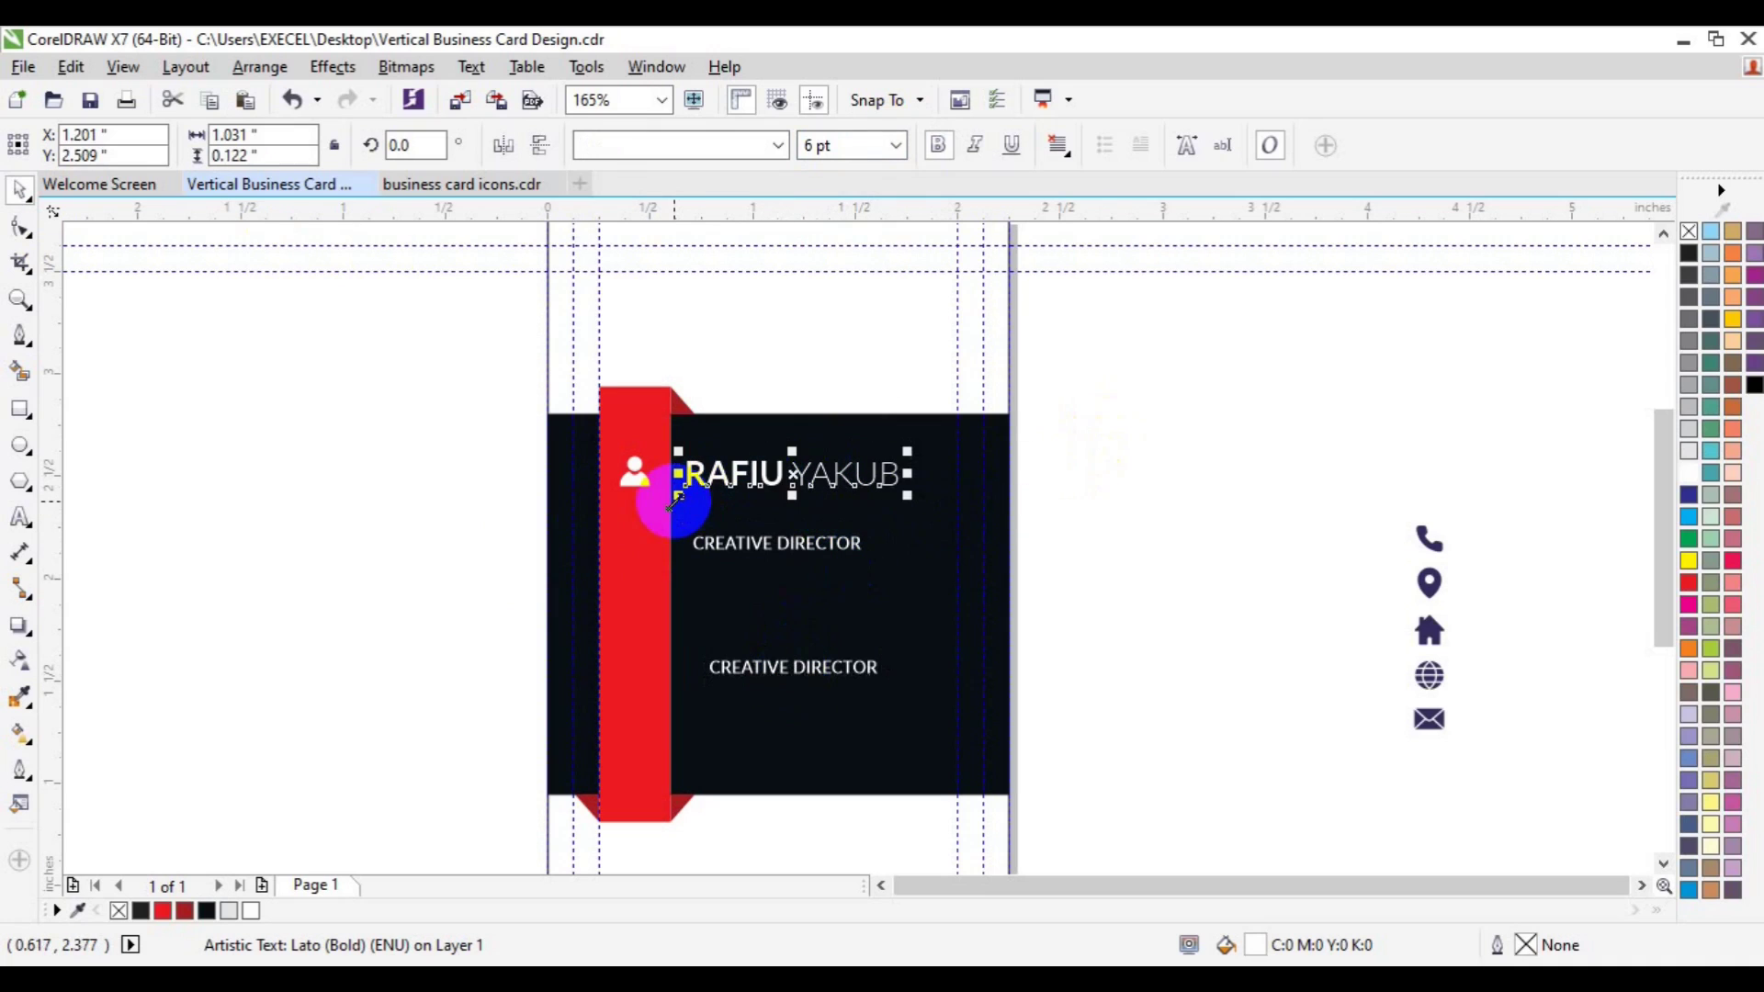
{"action": "left_click", "coordinate": [749, 545]}
{"action": "key", "text": "ctrl+g"}
{"action": "left_click_drag", "start_coordinate": [747, 549], "coordinate": [745, 510]}
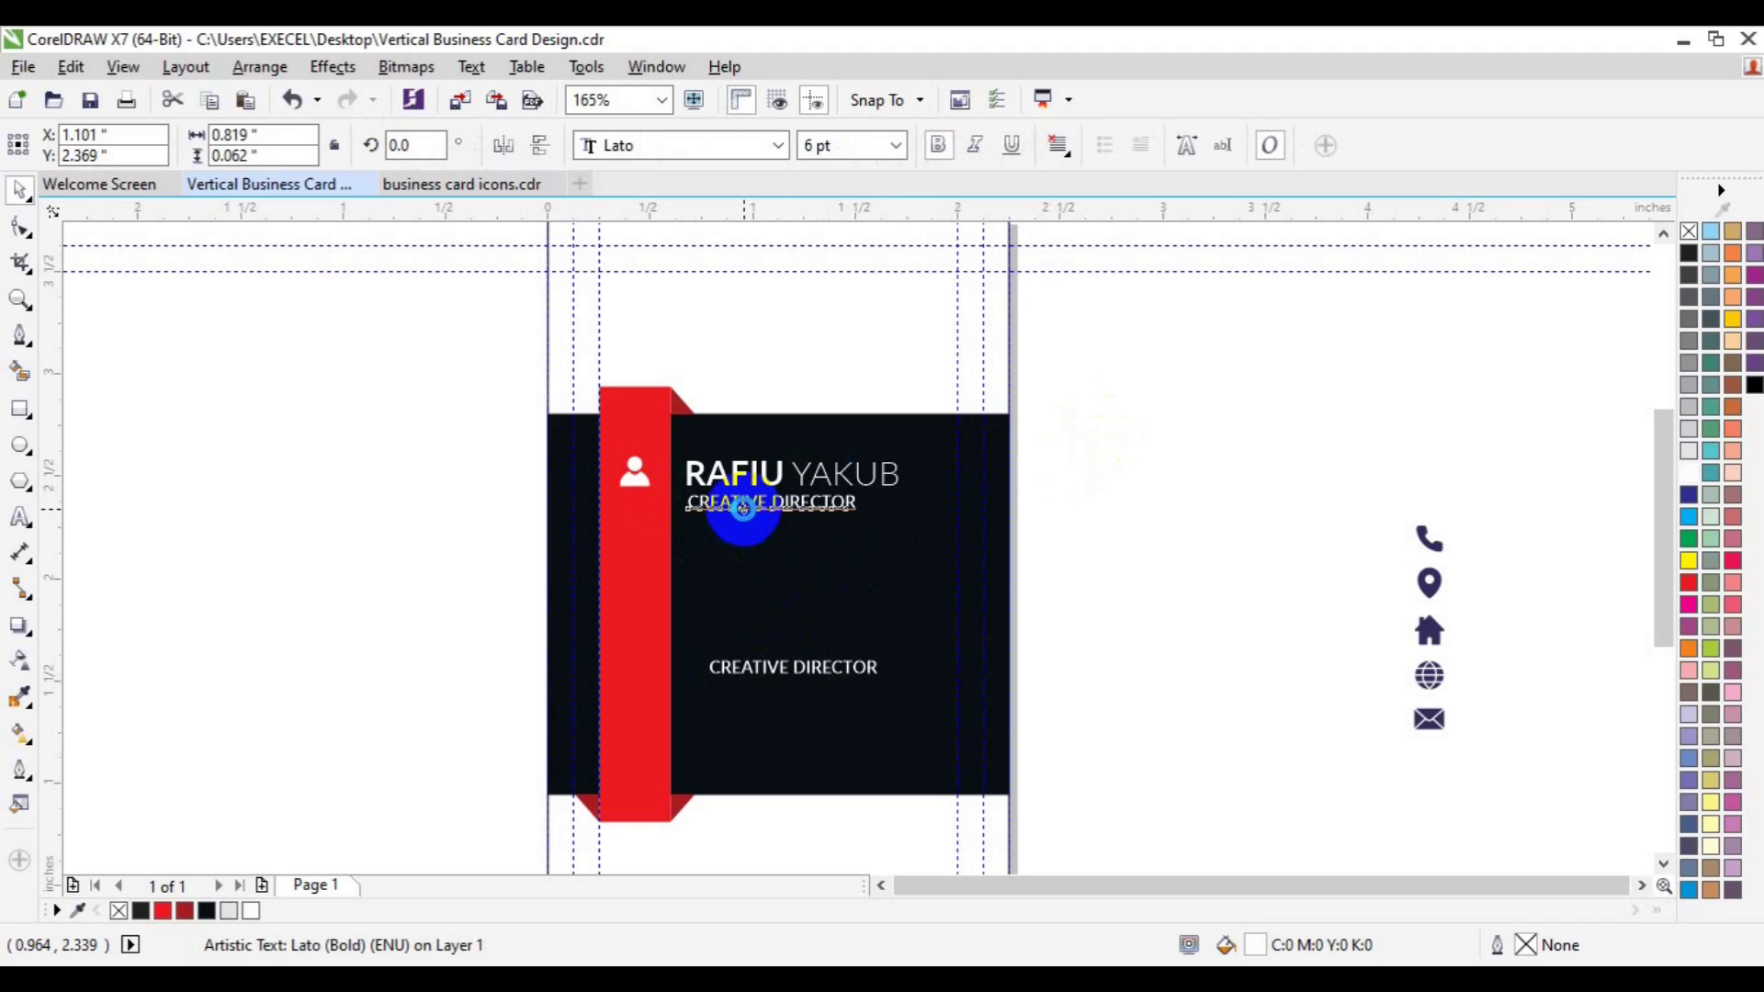
{"action": "left_click_drag", "start_coordinate": [744, 508], "coordinate": [743, 508]}
{"action": "left_click", "coordinate": [766, 479], "text": "shift"}
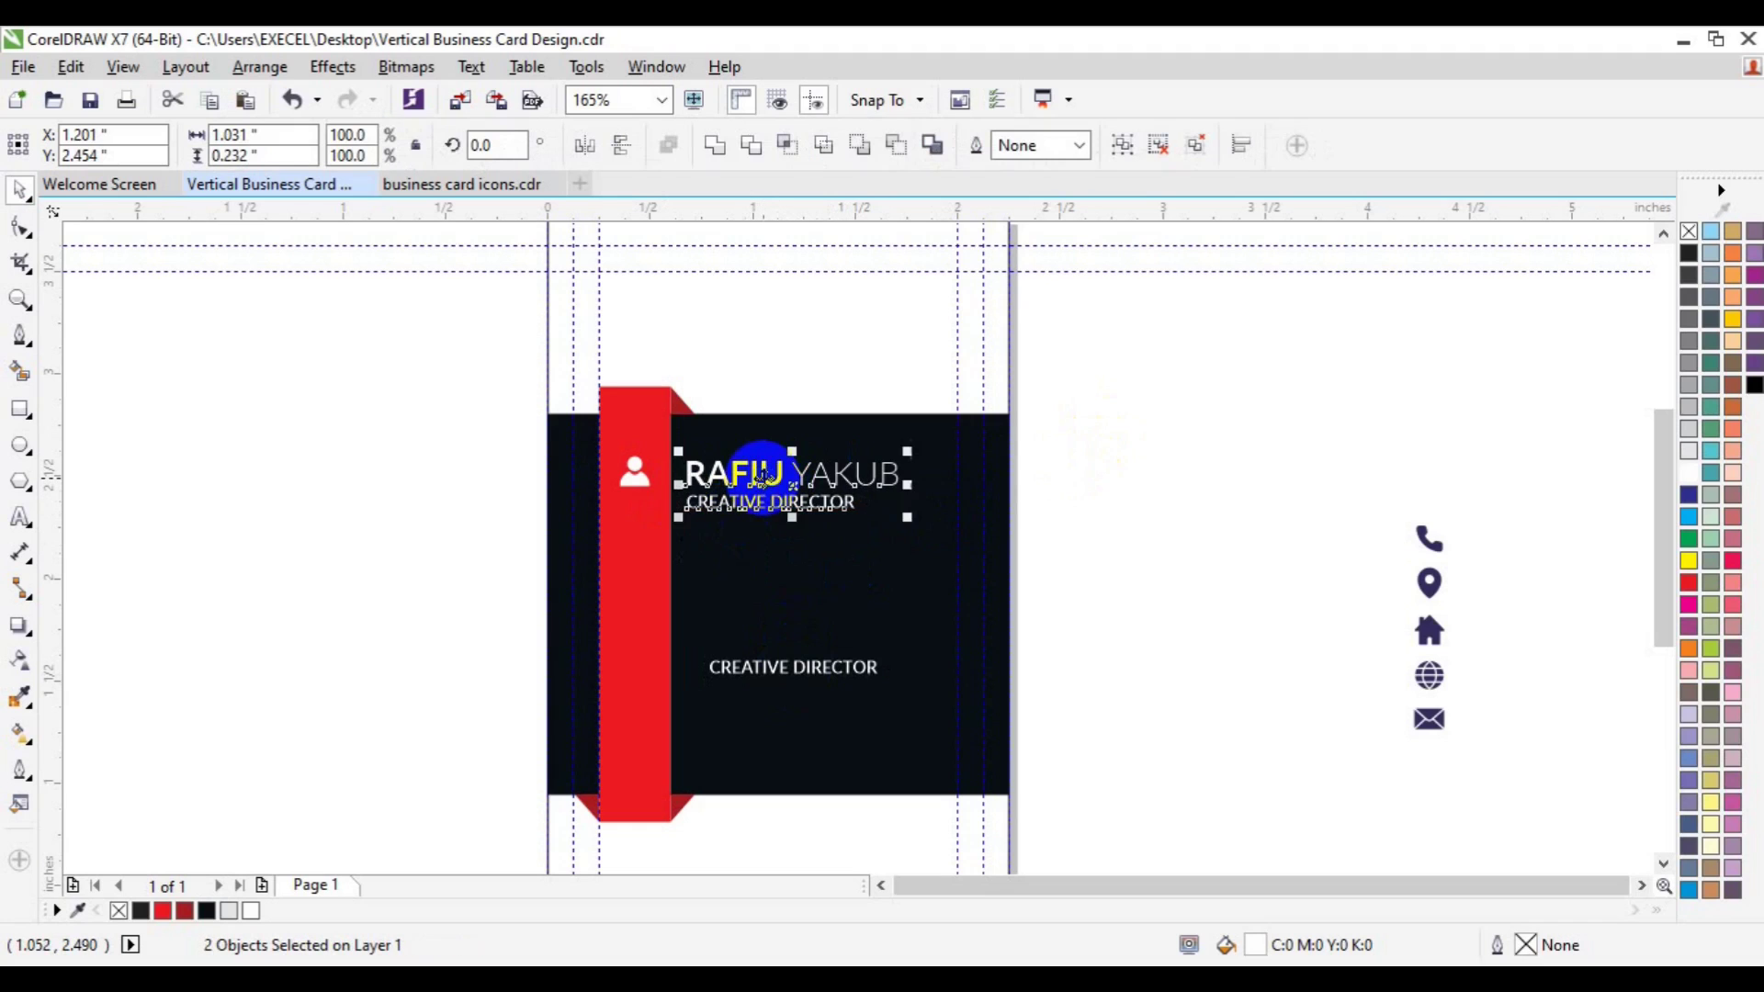
{"action": "key", "text": "ctrl+g"}
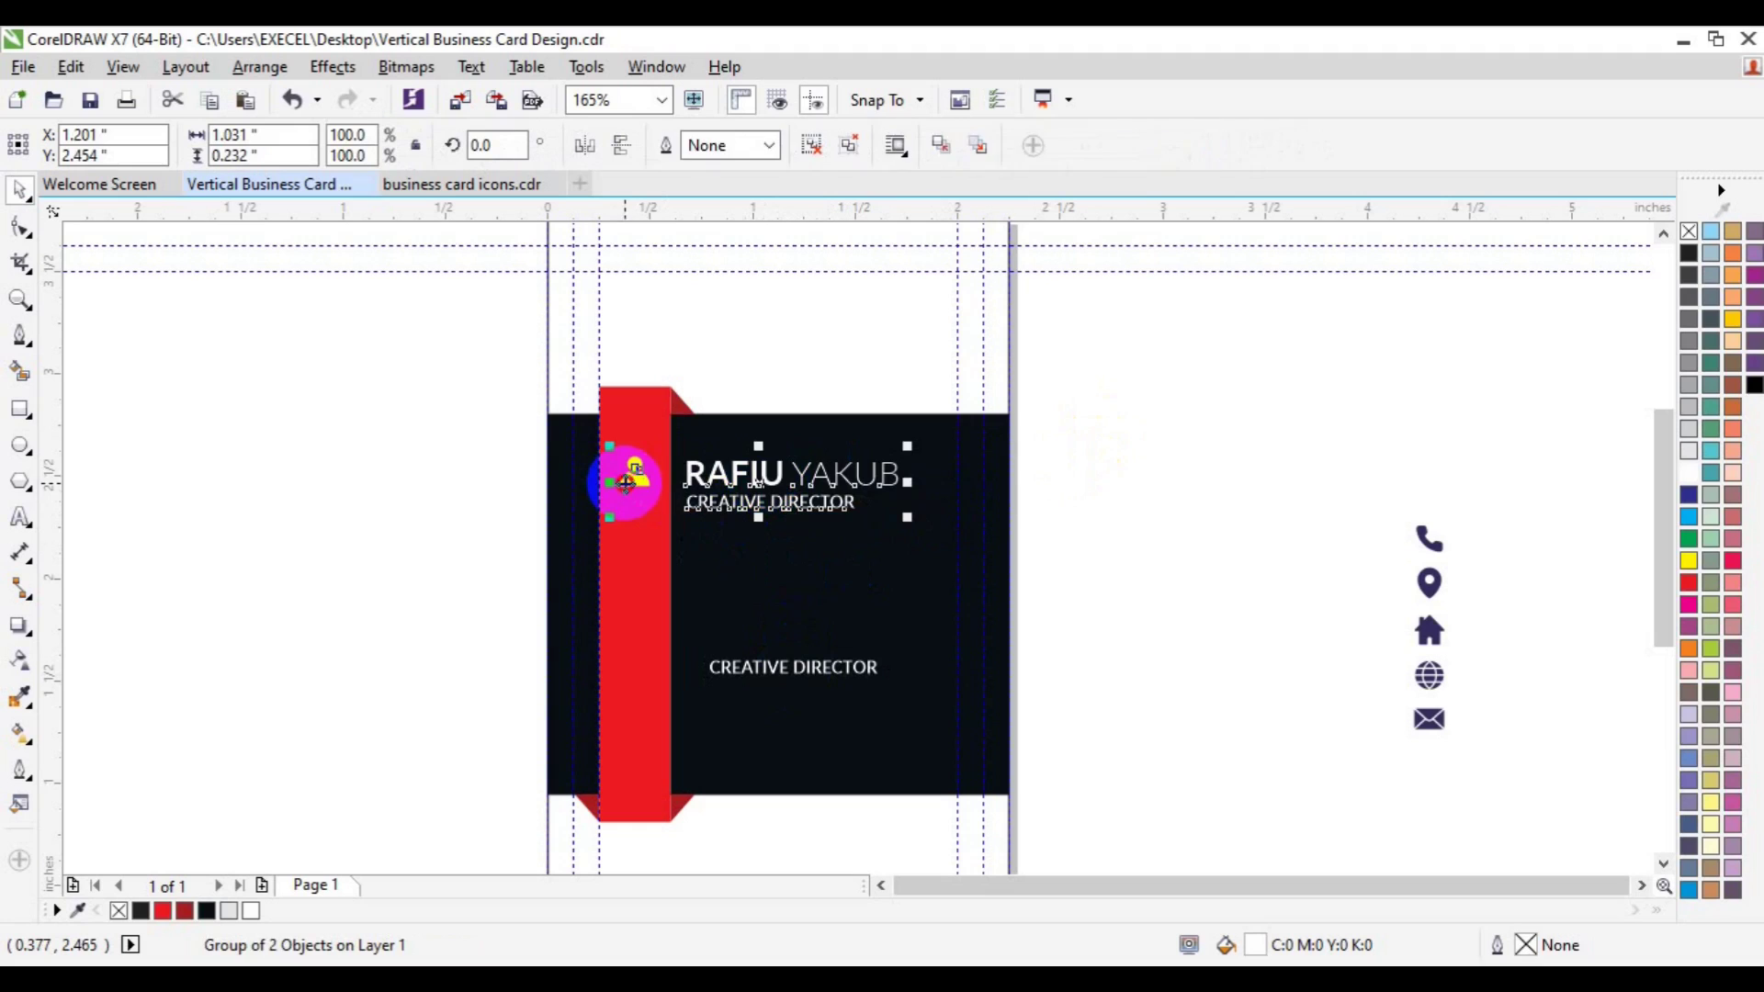
{"action": "left_click", "coordinate": [627, 477], "text": "shift"}
{"action": "key", "text": "c"}
{"action": "key", "text": "ctrl+z"}
{"action": "key", "text": "e"}
{"action": "left_click", "coordinate": [1166, 615]}
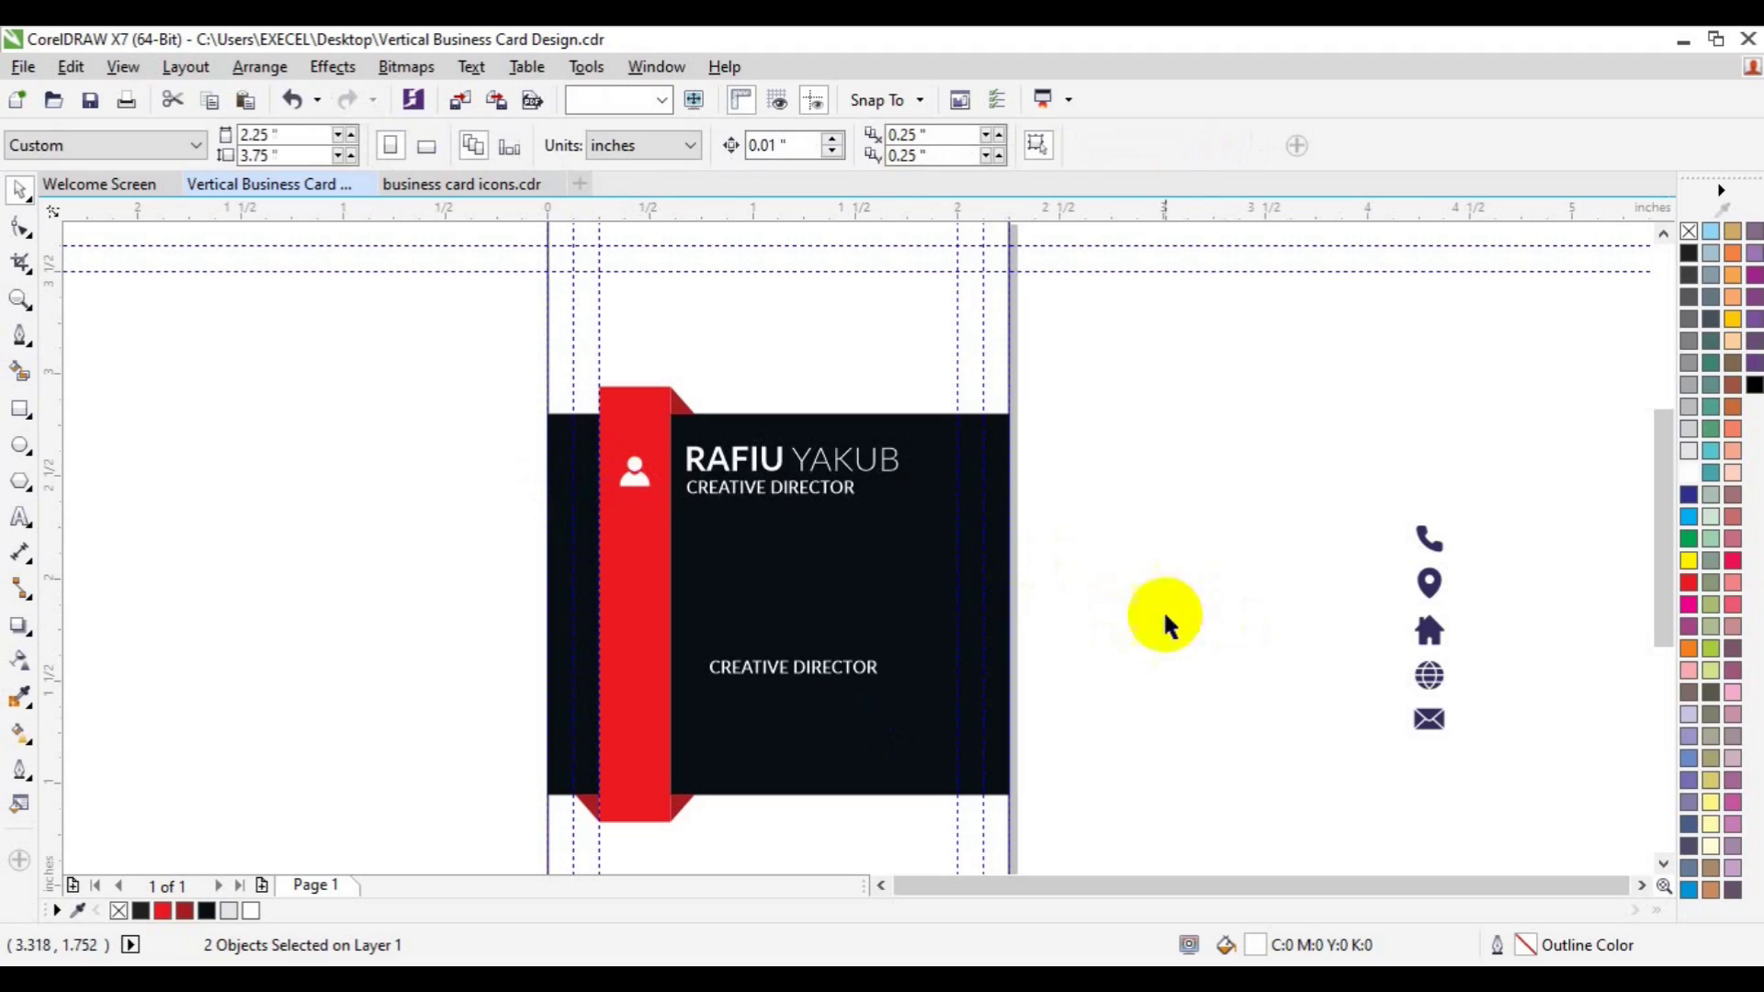
- Place the phone icon on the ribbon and repeat copies down it for three phone icons
{"action": "mouse_move", "coordinate": [1433, 555]}
{"action": "left_mouse_down"}
{"action": "mouse_move", "coordinate": [633, 544]}
{"action": "mouse_move", "coordinate": [630, 563]}
{"action": "left_mouse_up"}
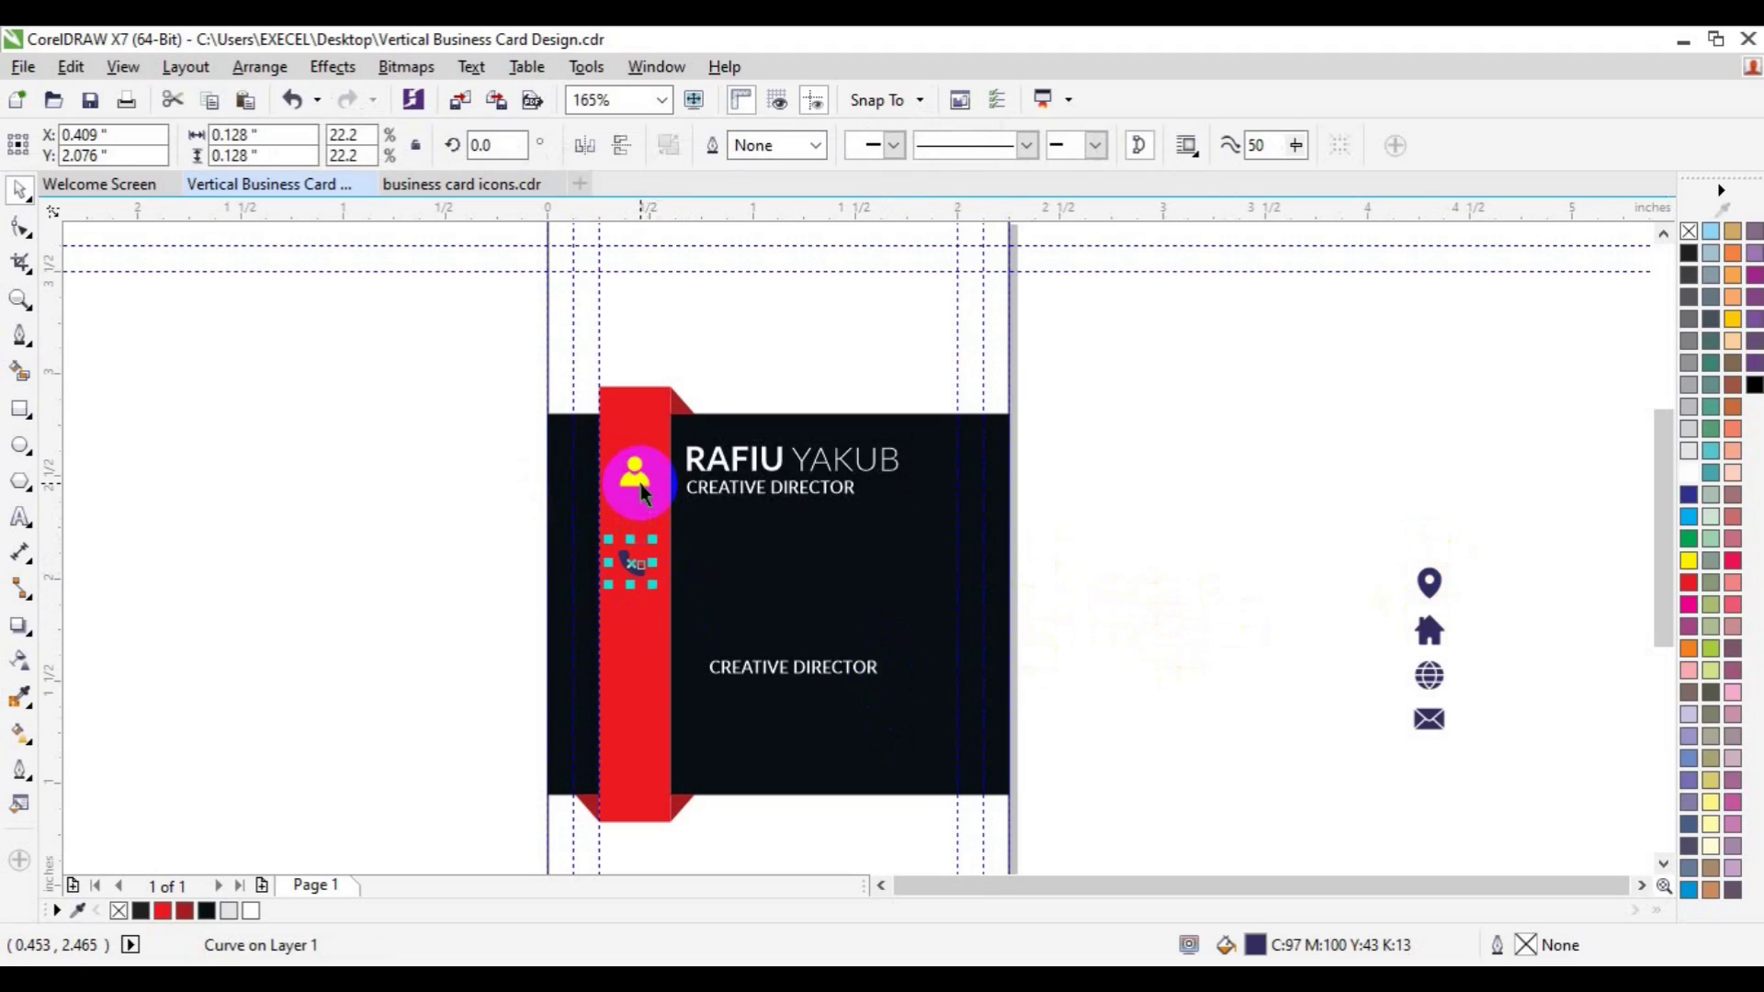
{"action": "left_click", "coordinate": [640, 489], "text": "shift"}
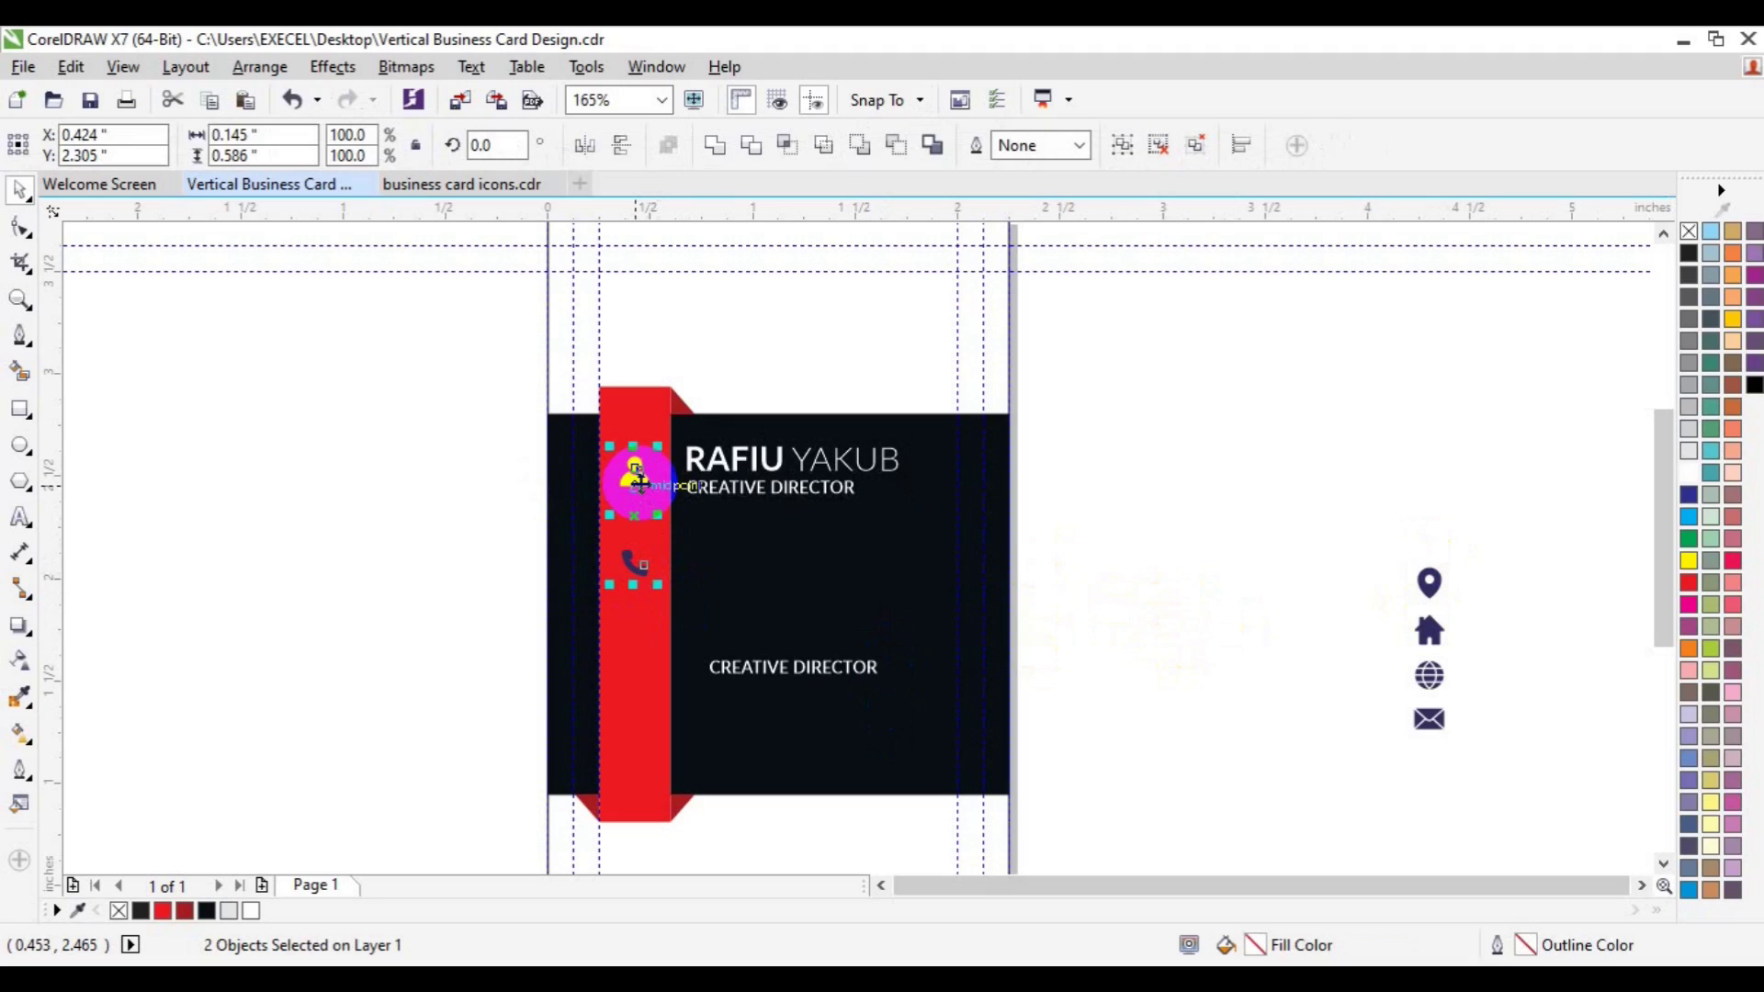
{"action": "left_click", "coordinate": [421, 487]}
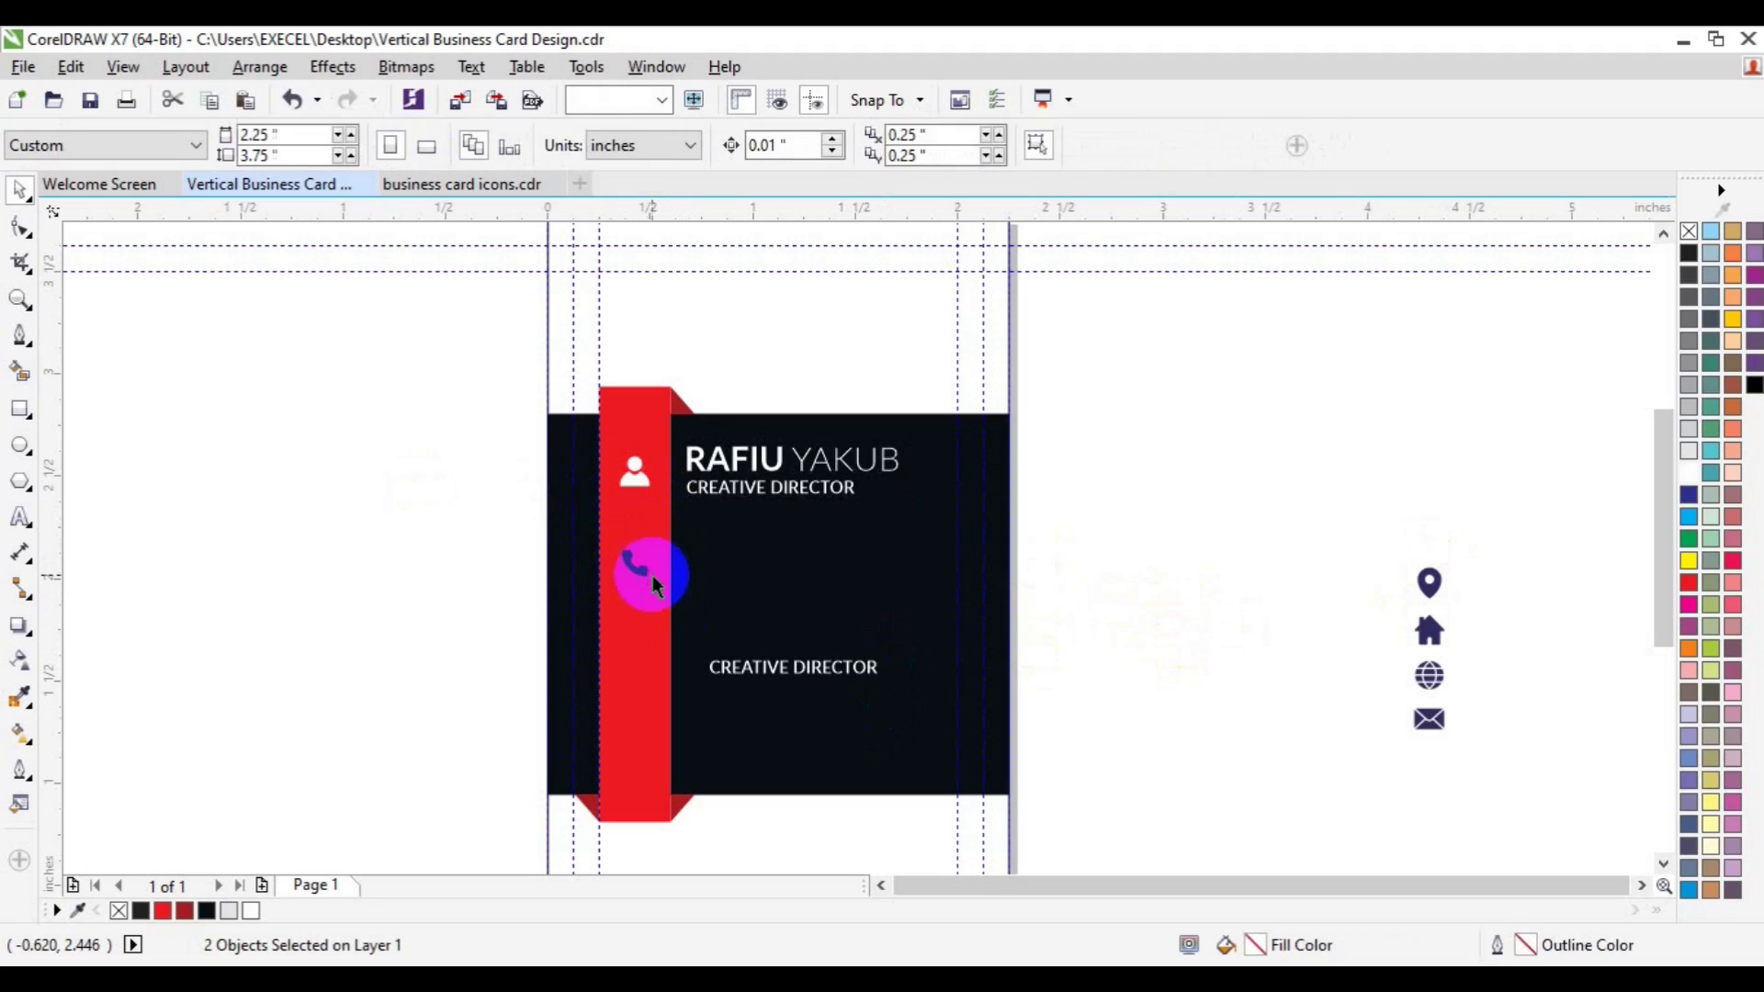
{"action": "left_click", "coordinate": [640, 569]}
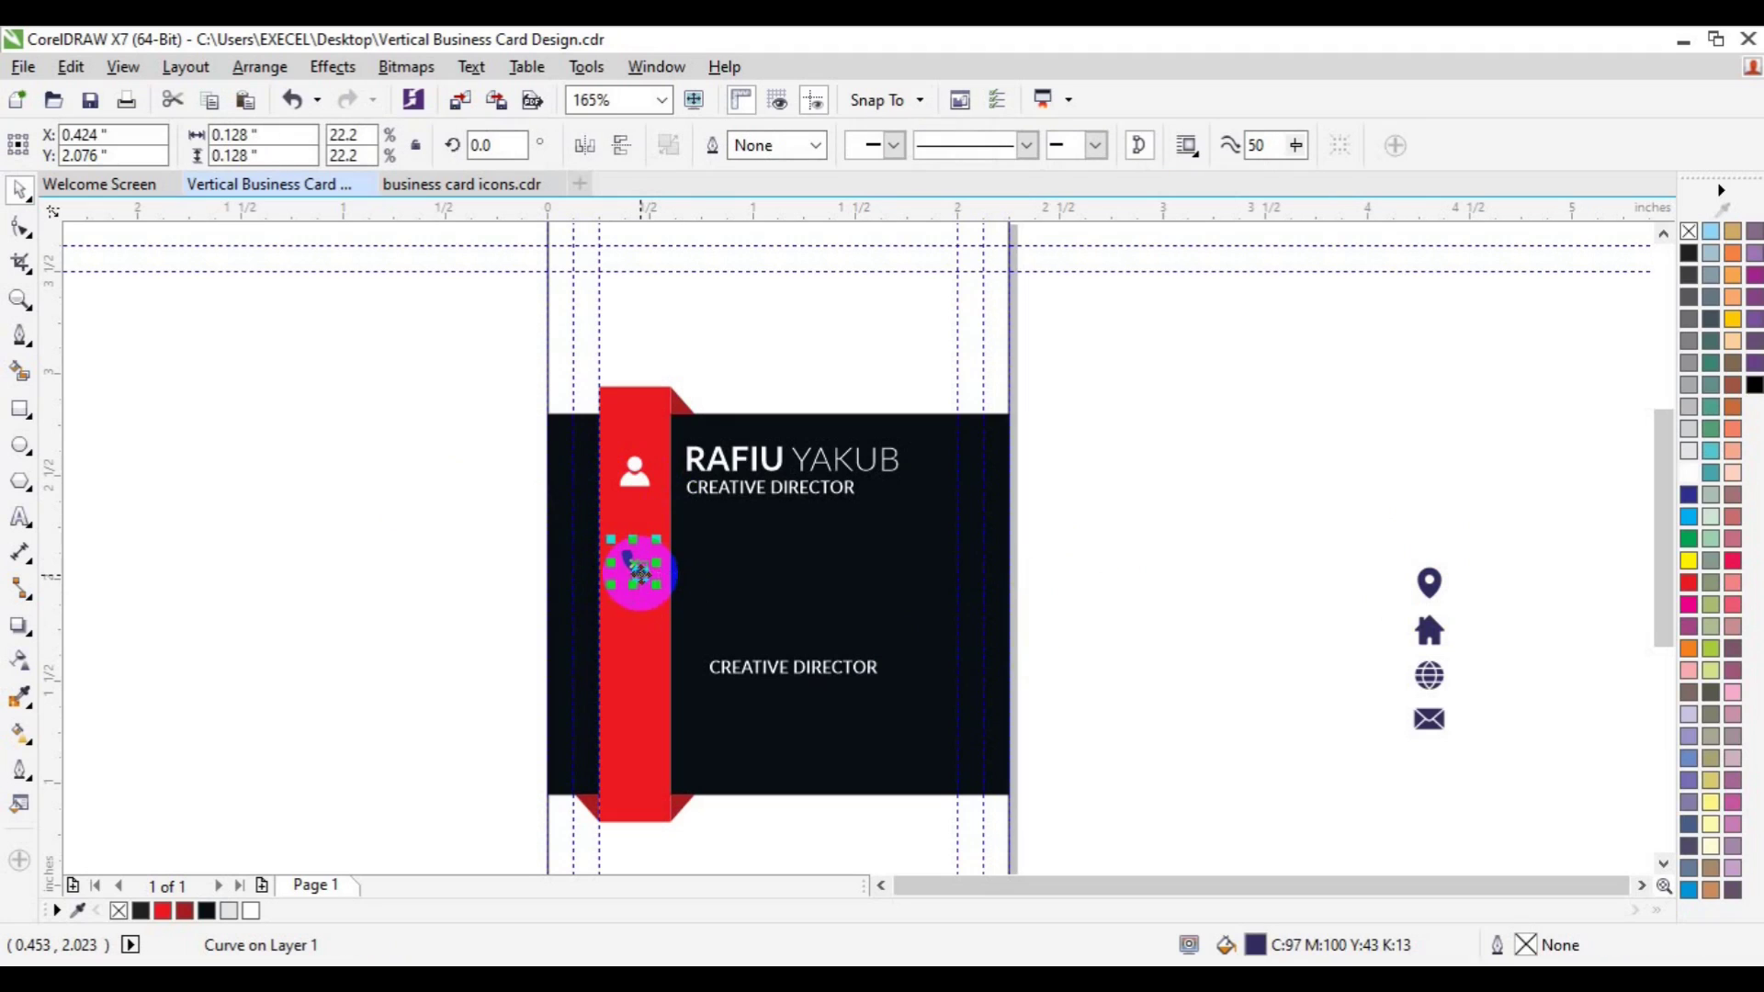
{"action": "left_click_drag", "start_coordinate": [639, 571], "coordinate": [638, 643]}
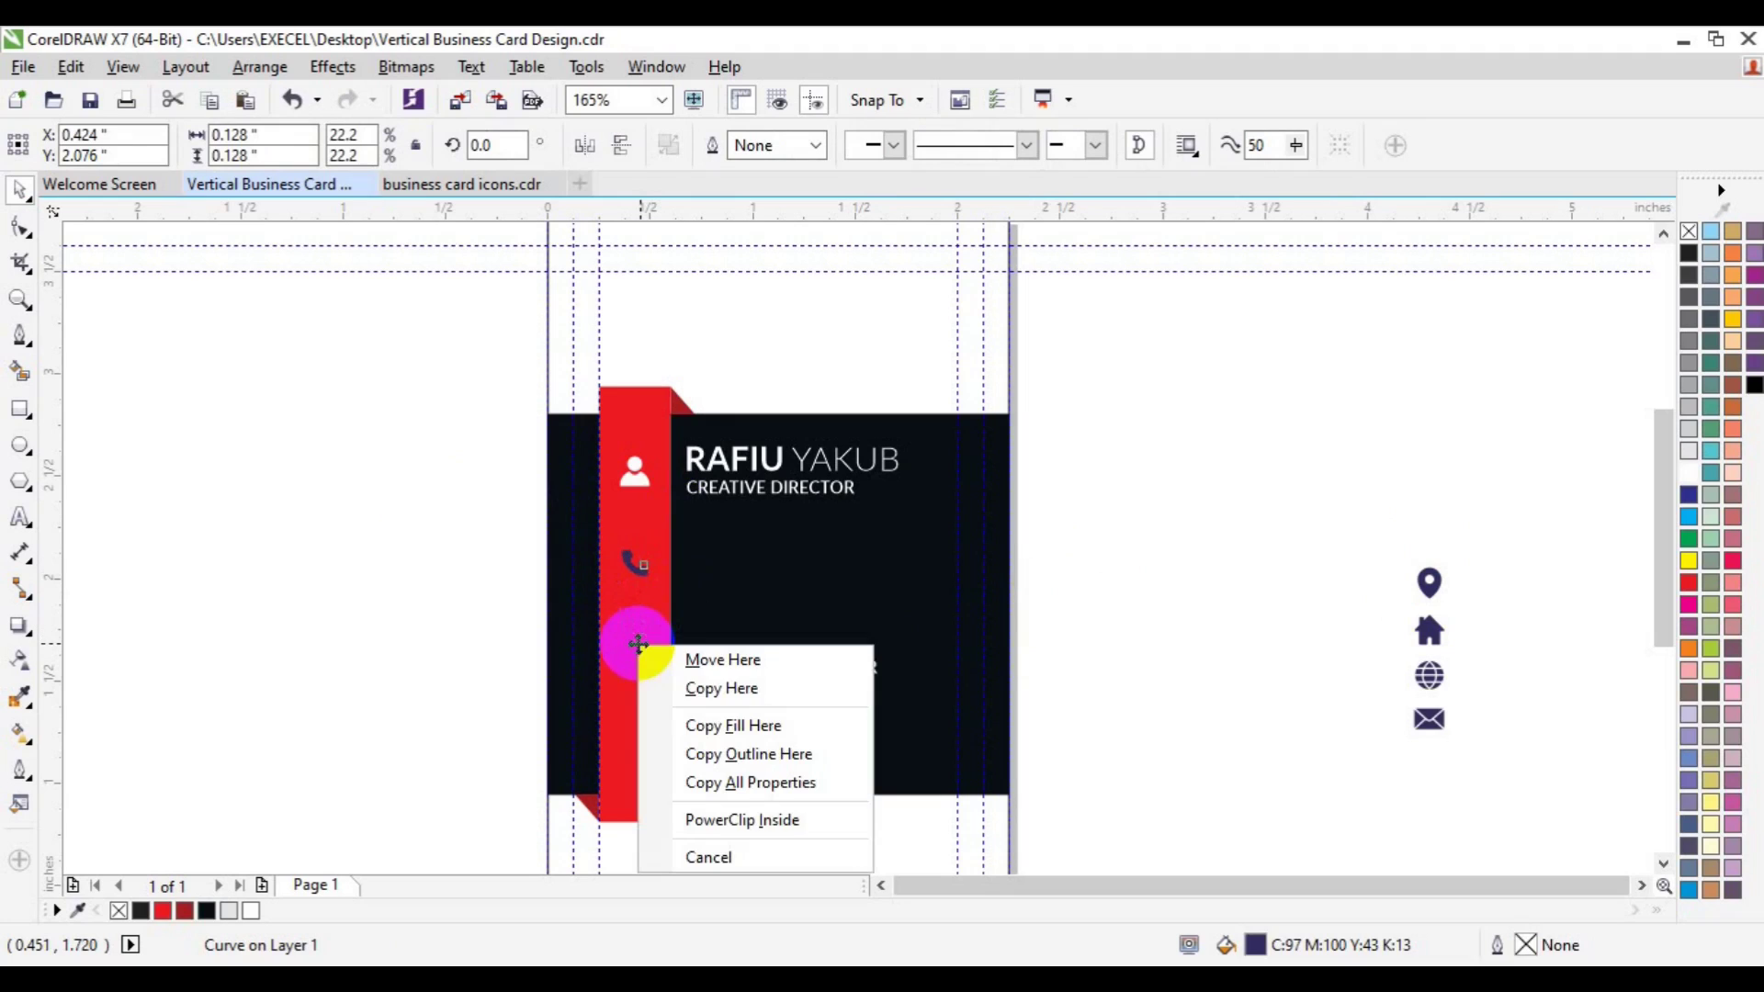
{"action": "left_click", "coordinate": [693, 687]}
{"action": "key", "text": "ctrl+r"}
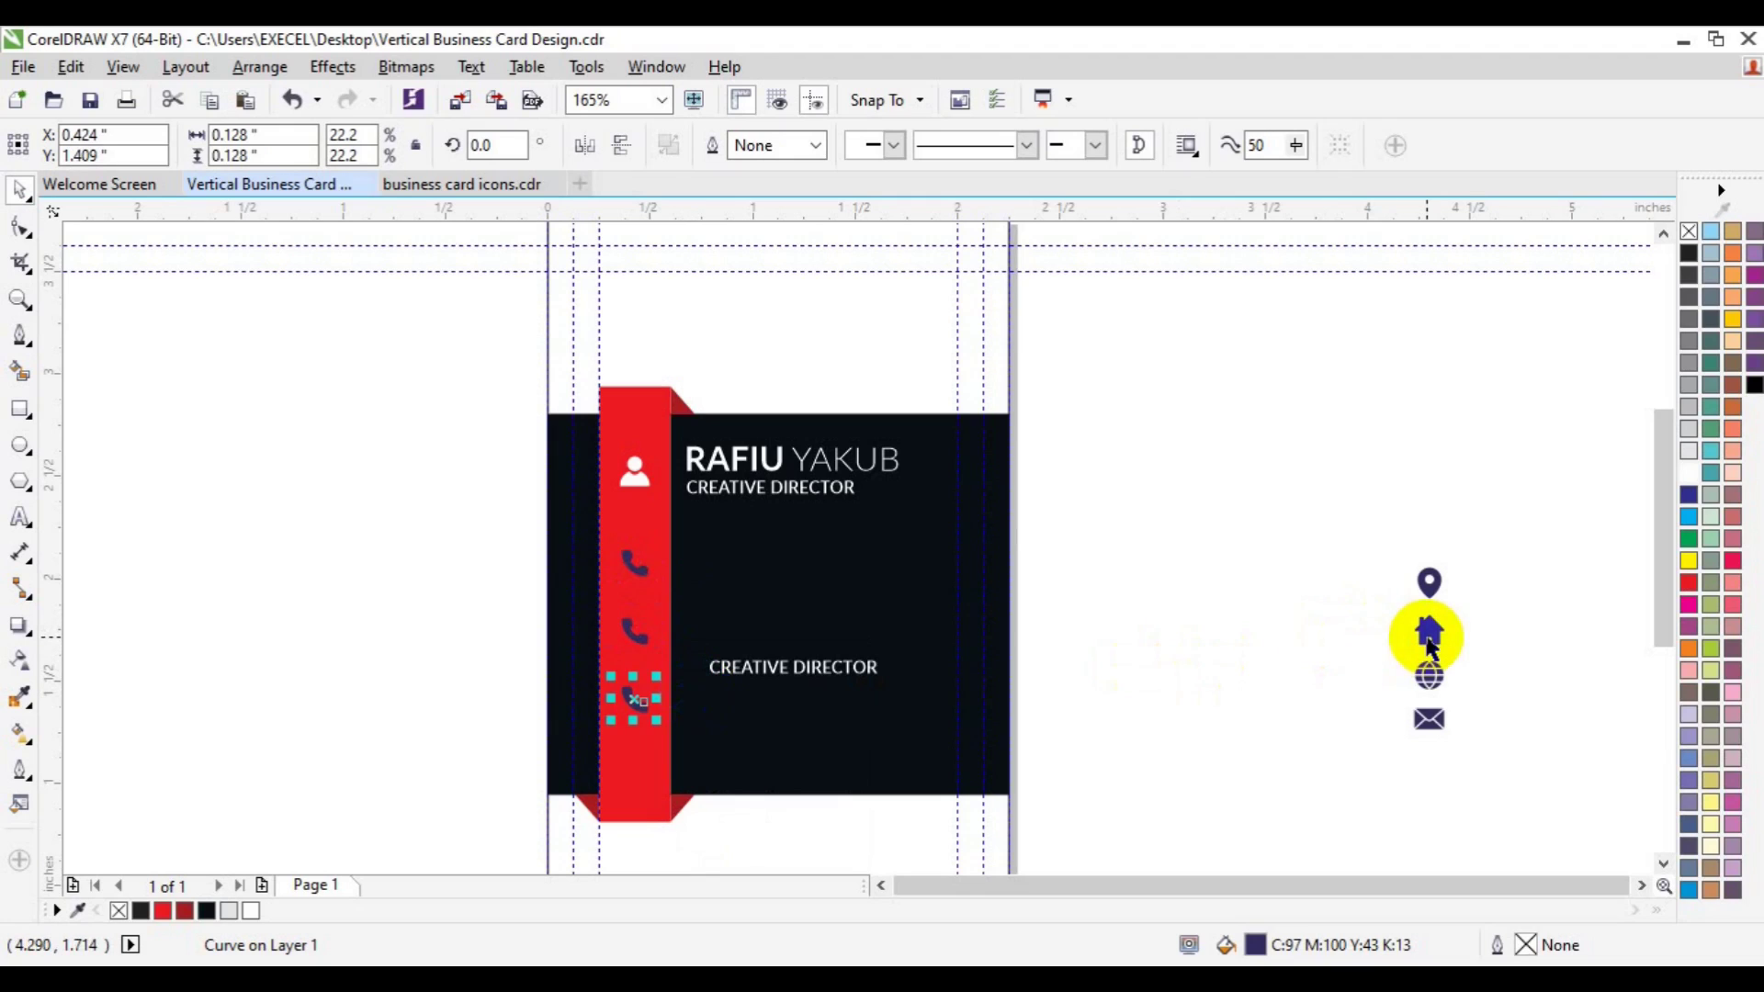
- Group the globe icon and centre it over the middle phone icon
{"action": "left_click", "coordinate": [1429, 677]}
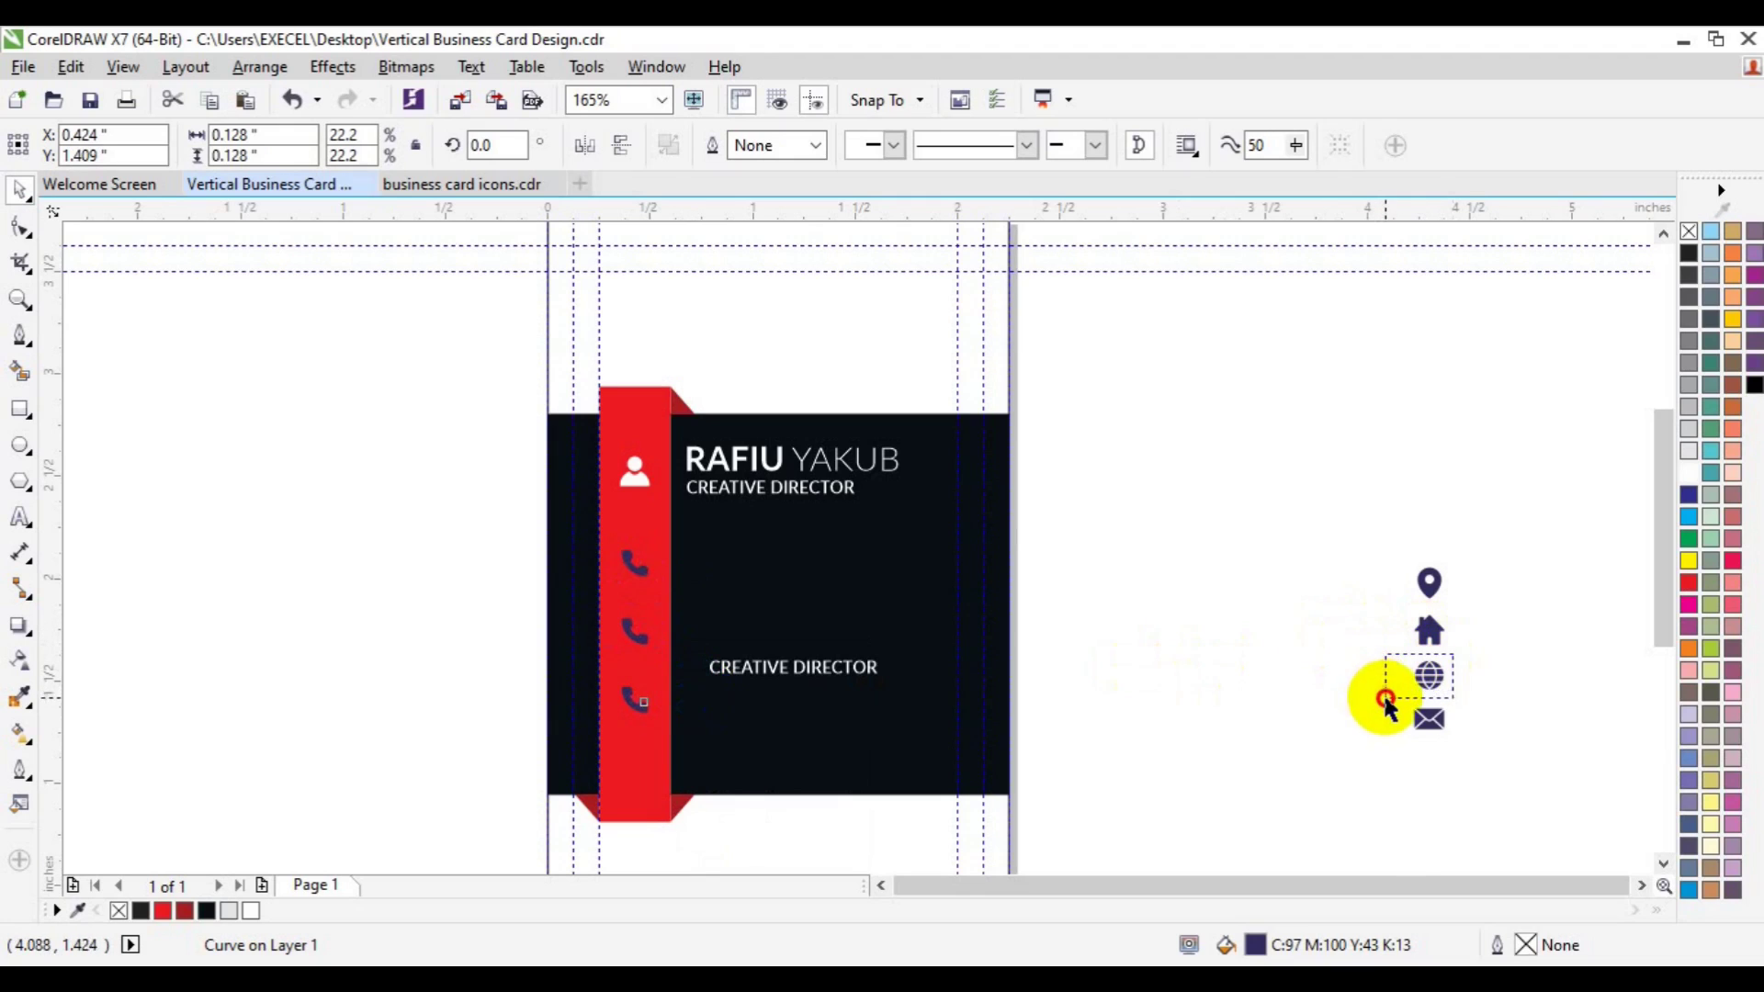
{"action": "key", "text": "ctrl+g"}
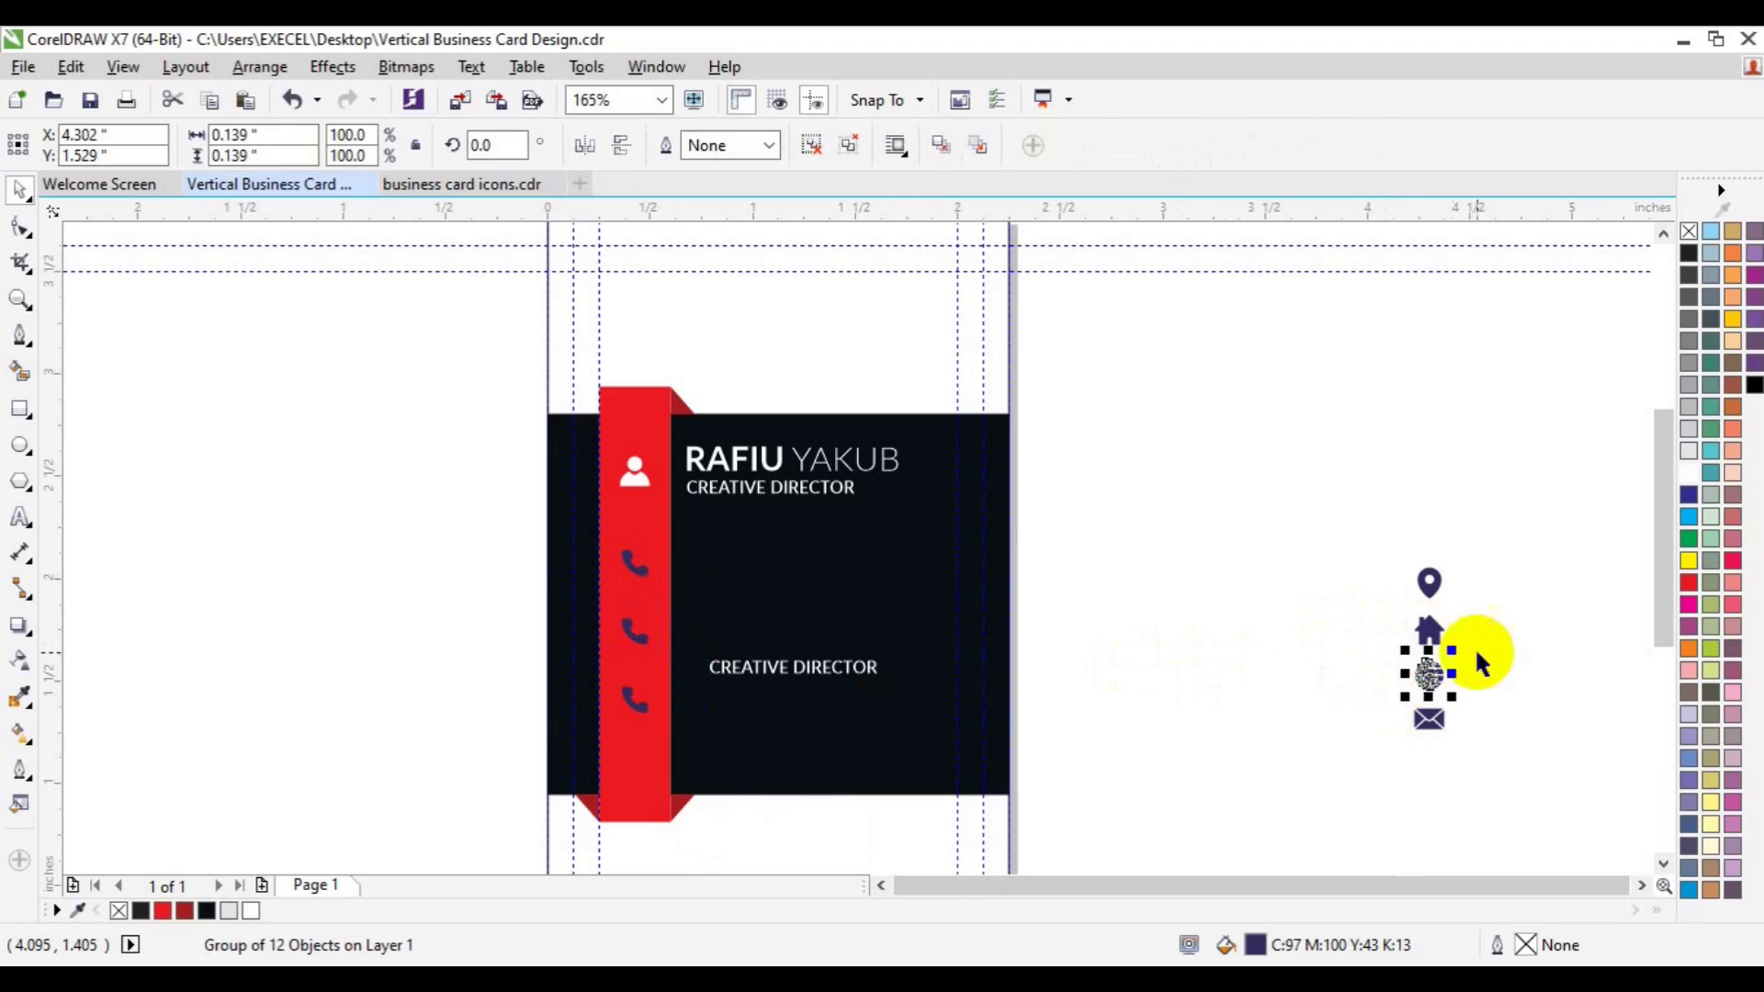
{"action": "left_click_drag", "start_coordinate": [1430, 673], "coordinate": [646, 630]}
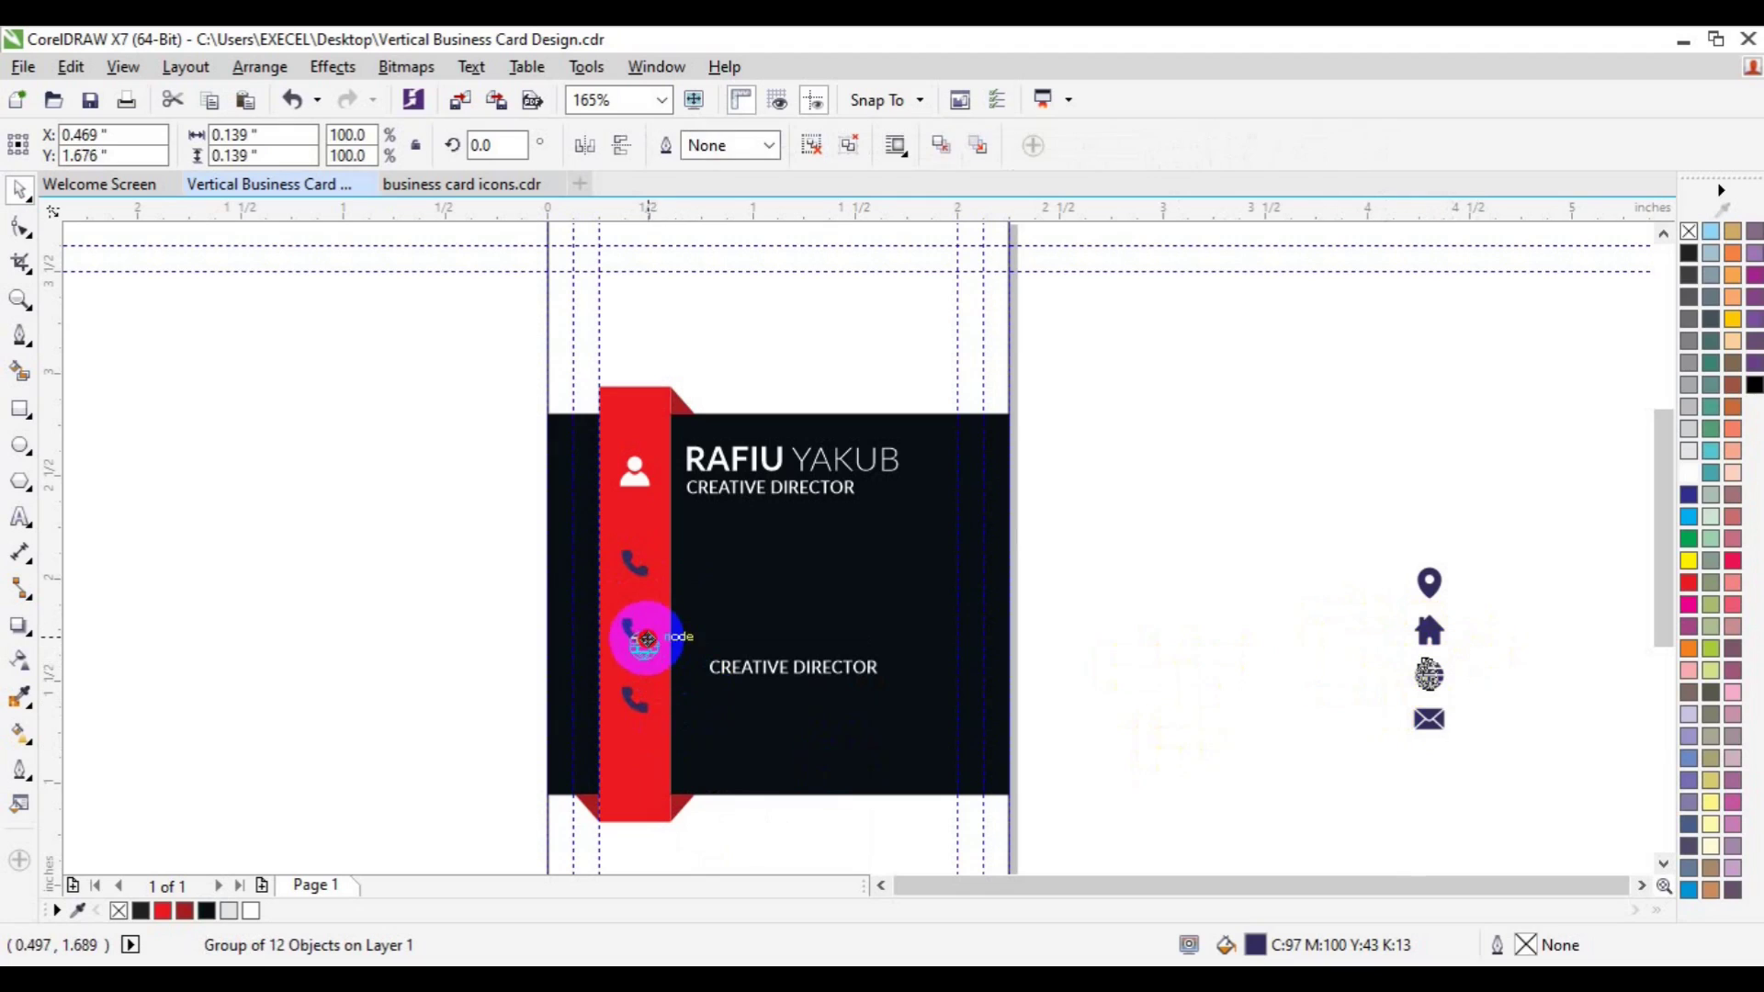
{"action": "left_click_drag", "start_coordinate": [646, 628], "coordinate": [645, 627]}
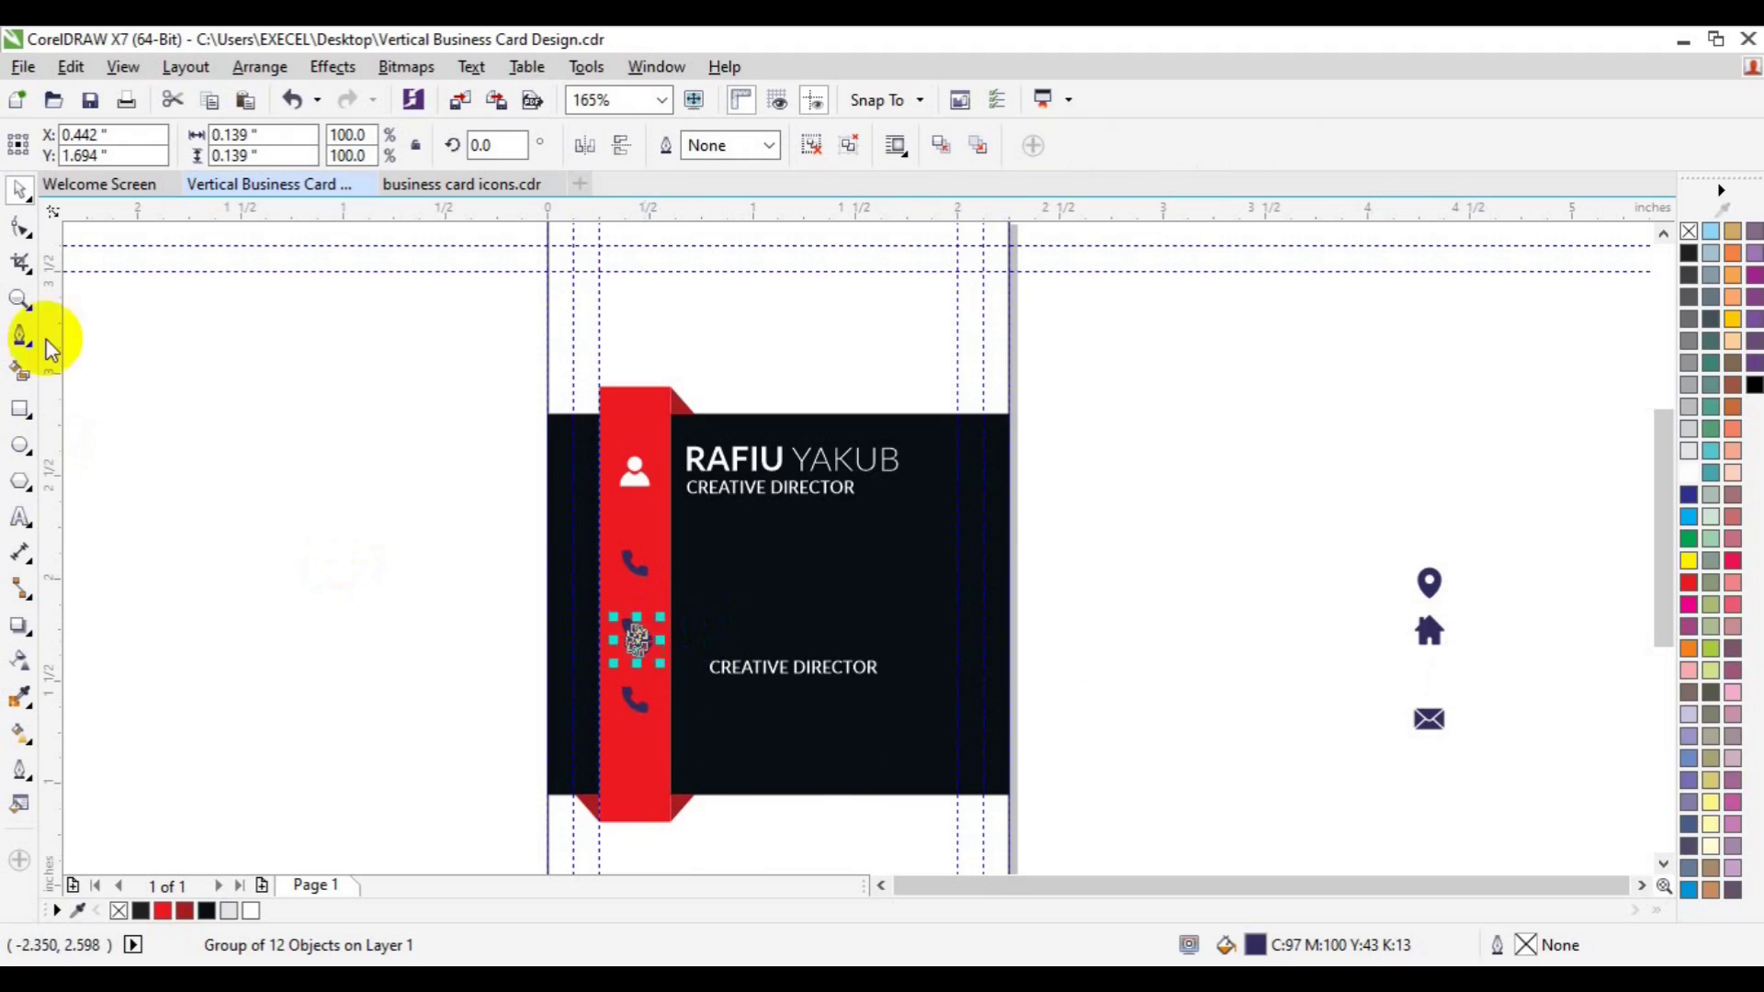
{"action": "left_click", "coordinate": [20, 299]}
- Fill the globe icon white, nudge it up, and delete the phone shape behind it
{"action": "left_click", "coordinate": [645, 645]}
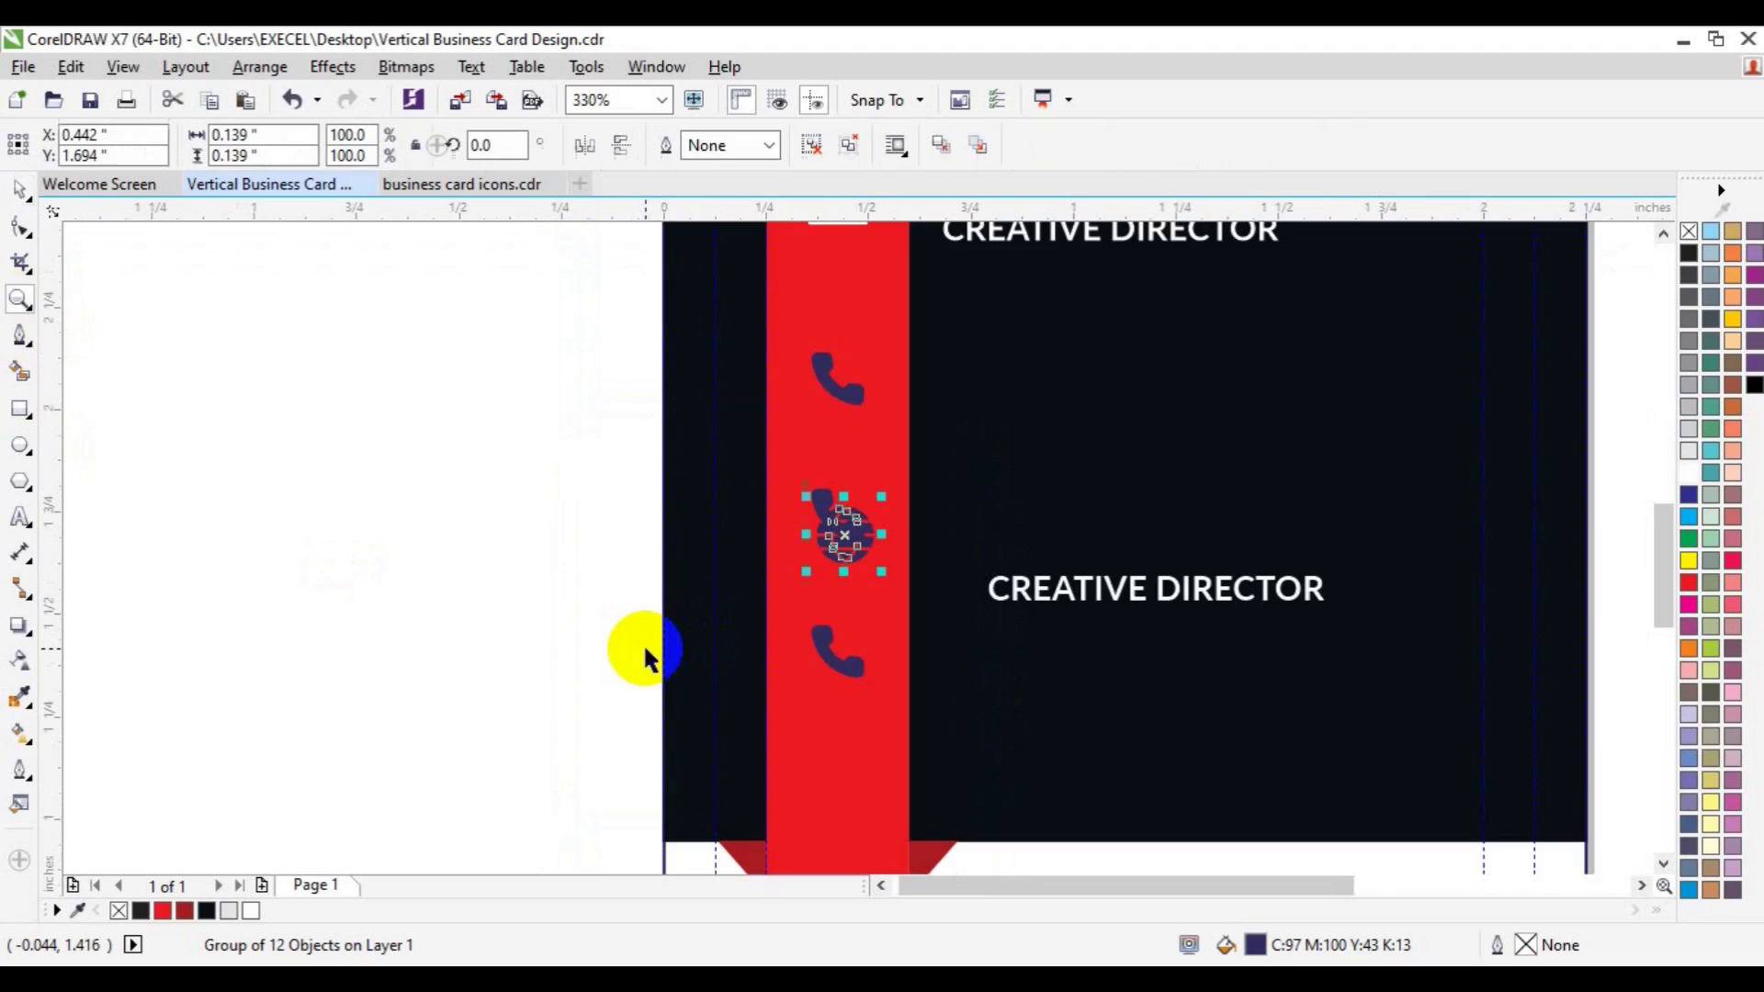
{"action": "left_click", "coordinate": [248, 907]}
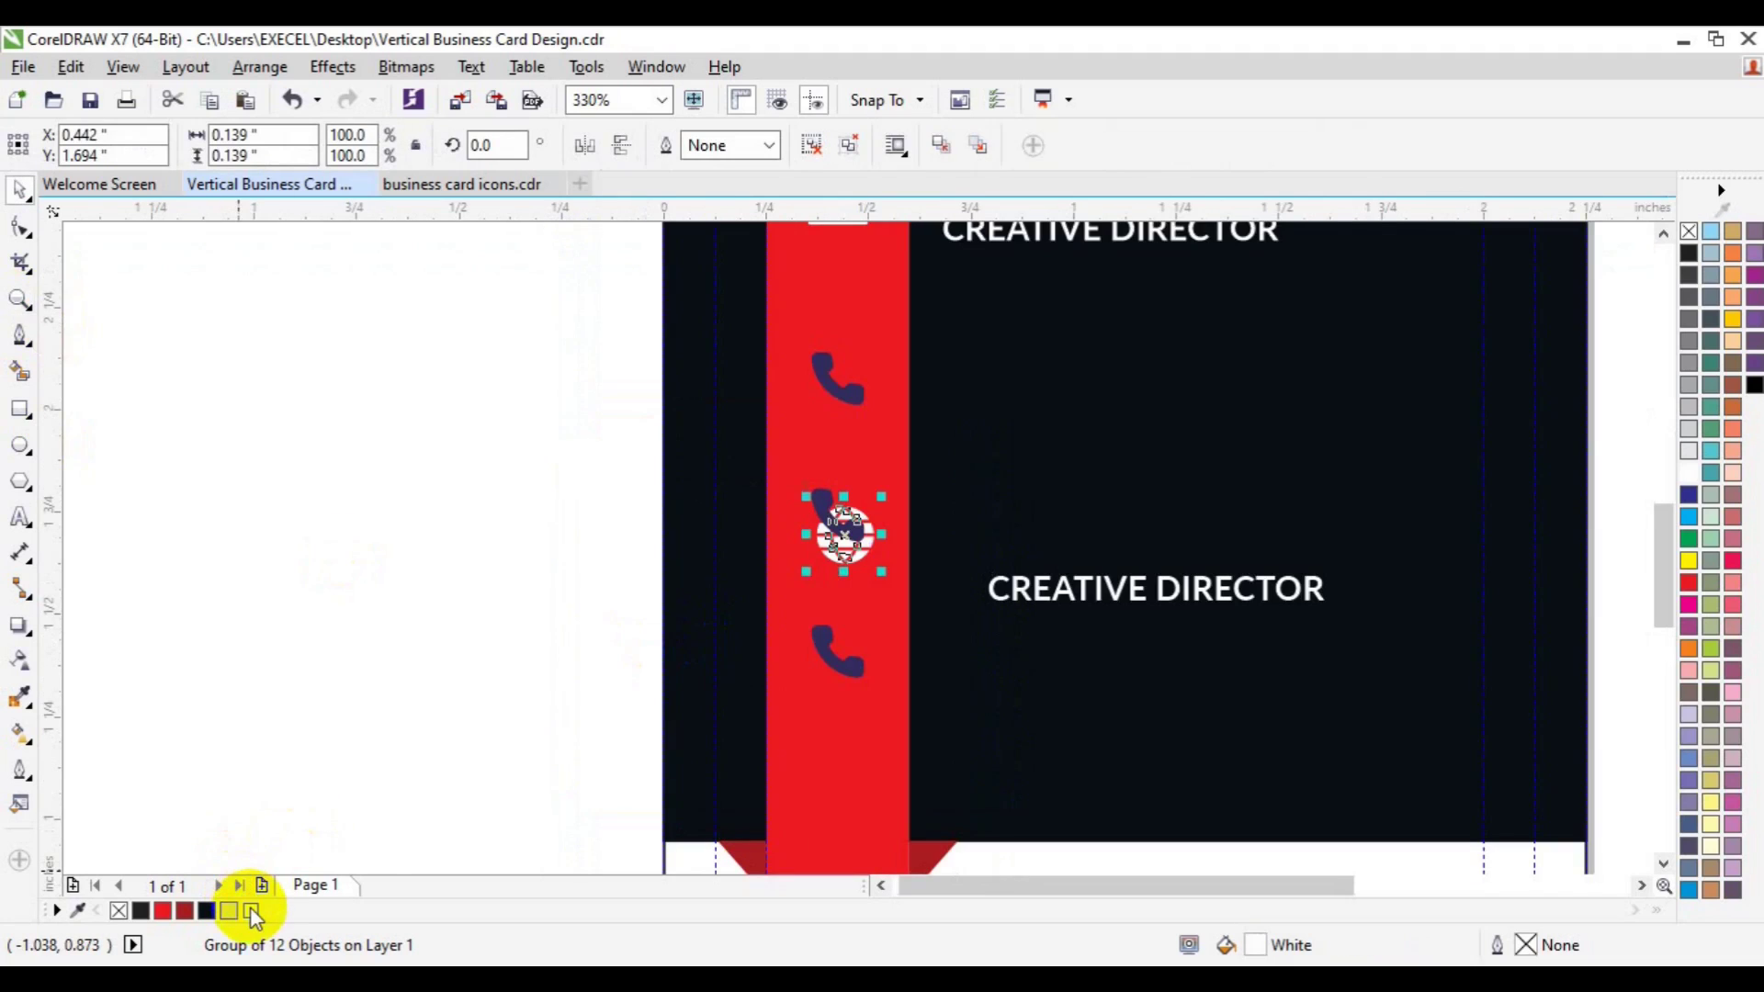
{"action": "key", "text": "Up"}
{"action": "key", "text": "Up"}
{"action": "key", "text": "Up"}
{"action": "key", "text": "Up"}
{"action": "key", "text": "Up"}
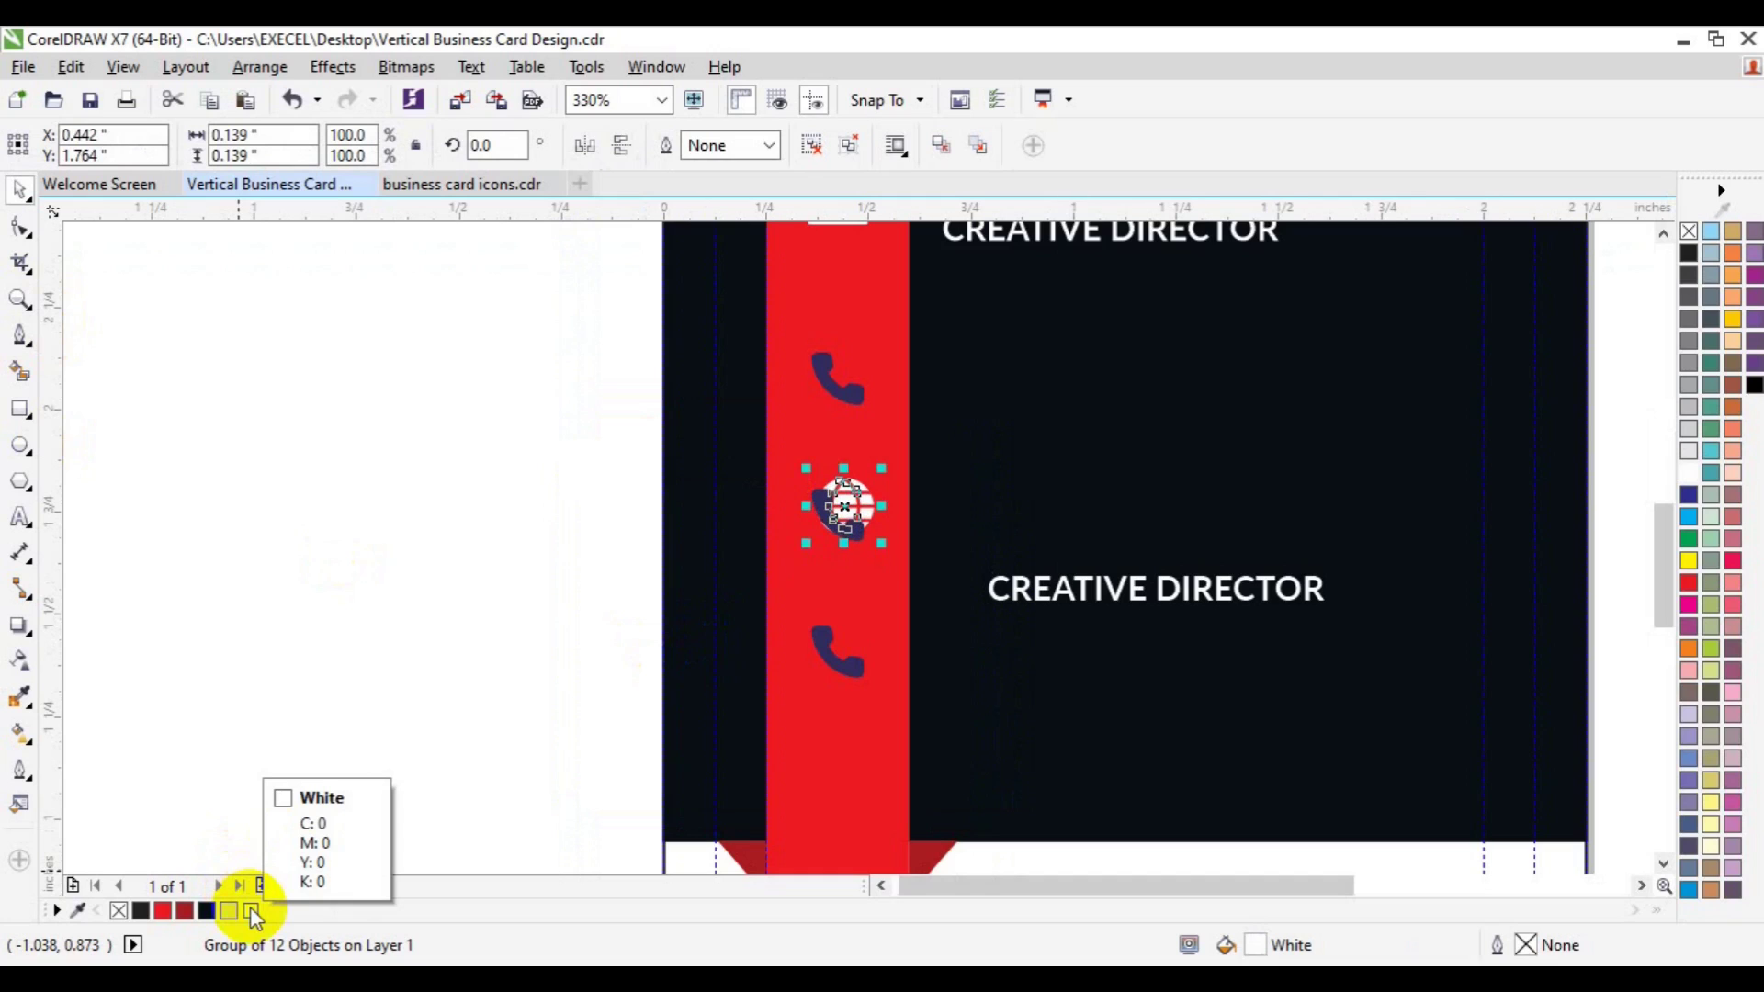
{"action": "left_click", "coordinate": [400, 767]}
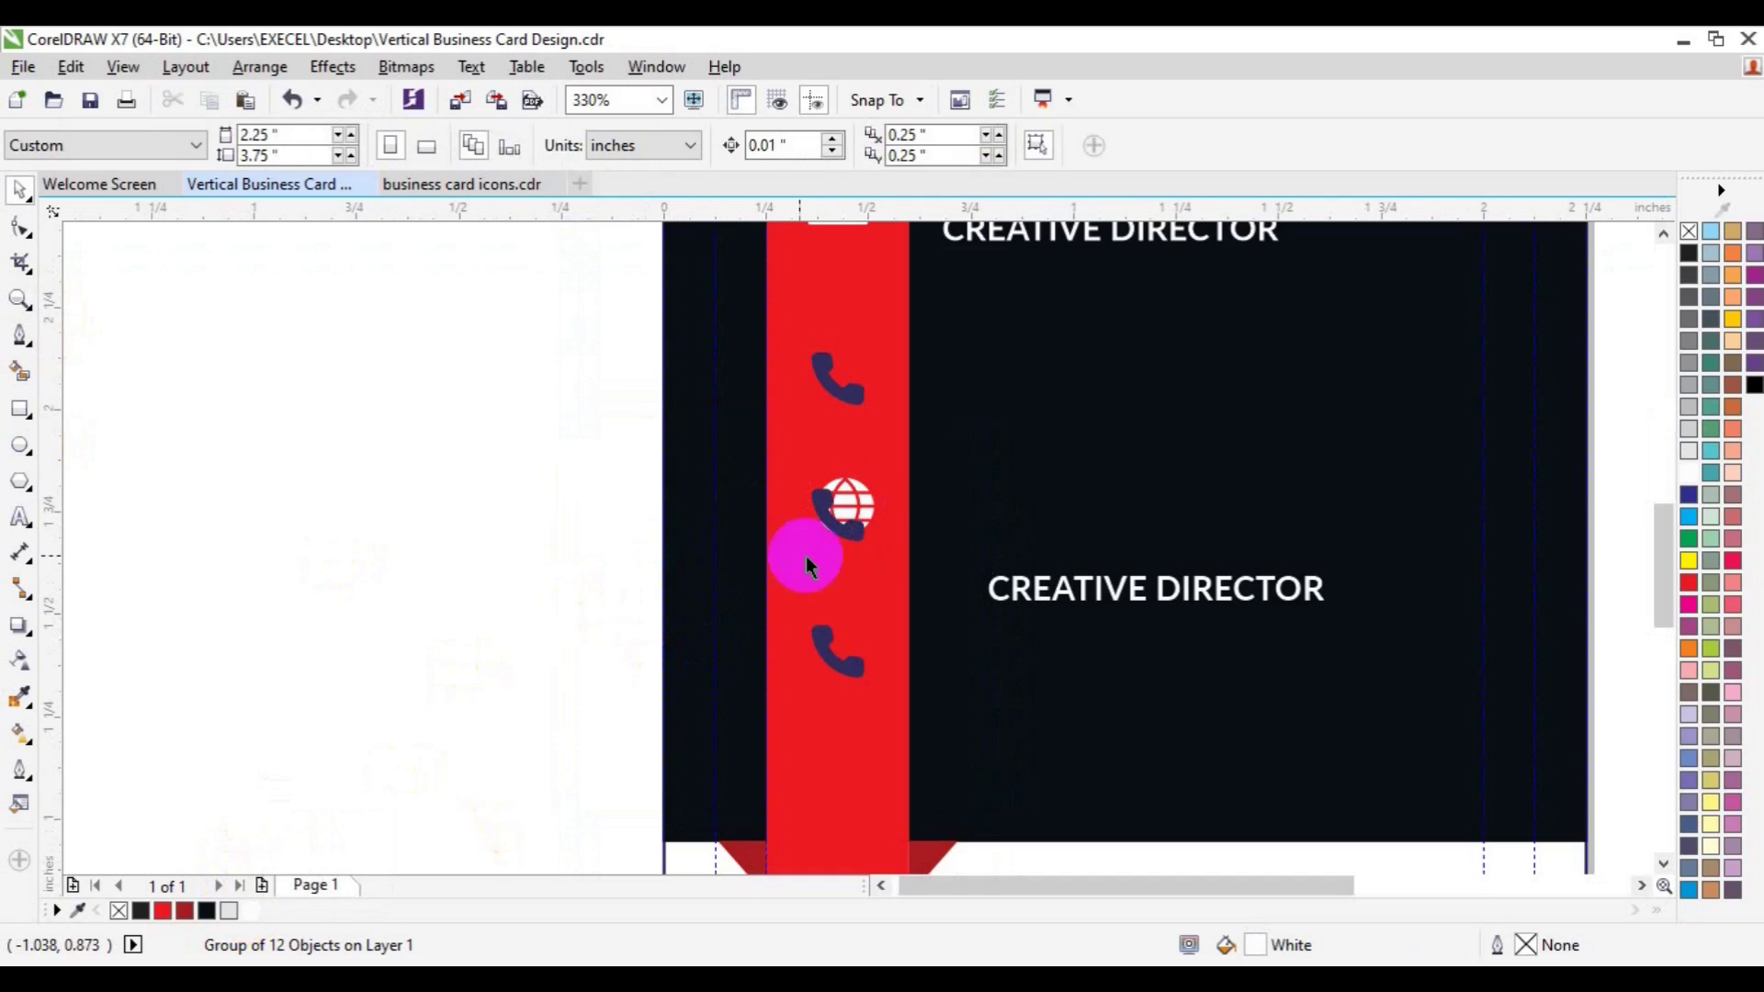
{"action": "left_click", "coordinate": [846, 546]}
{"action": "key", "text": "Delete"}
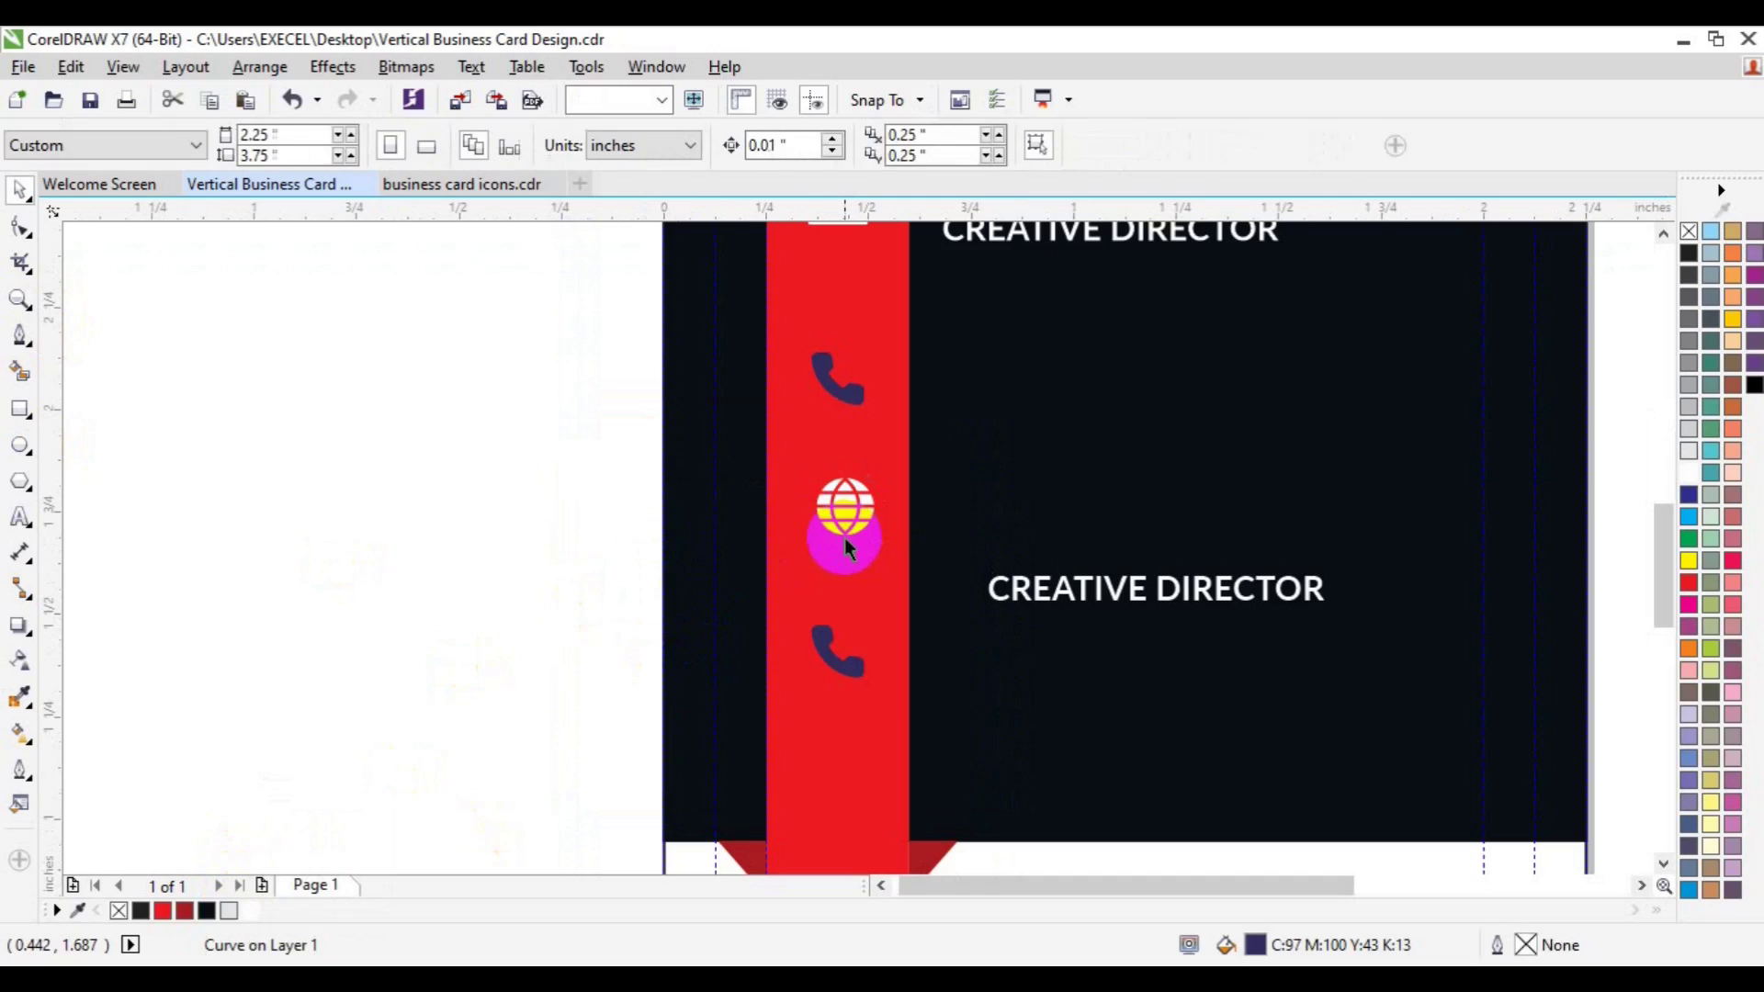
- Move the location-pin icon onto the ribbon below the globe
{"action": "left_click_drag", "start_coordinate": [846, 542], "coordinate": [845, 384]}
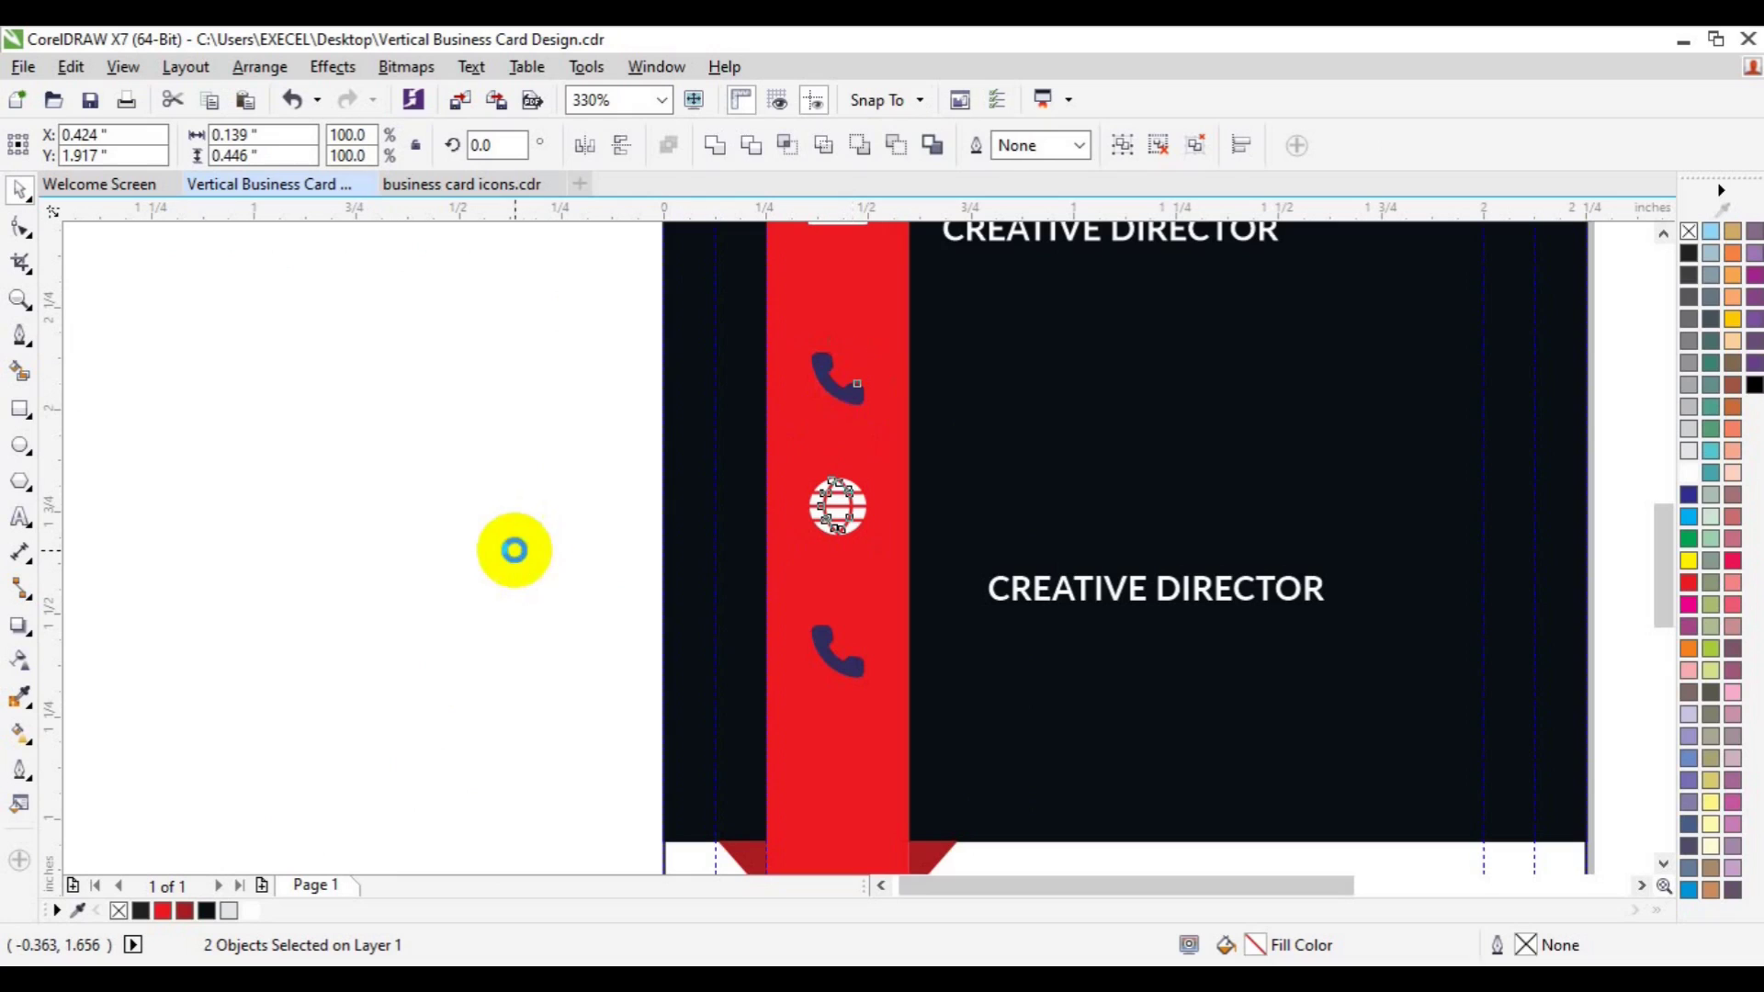
{"action": "left_click", "coordinate": [818, 649], "text": "shift"}
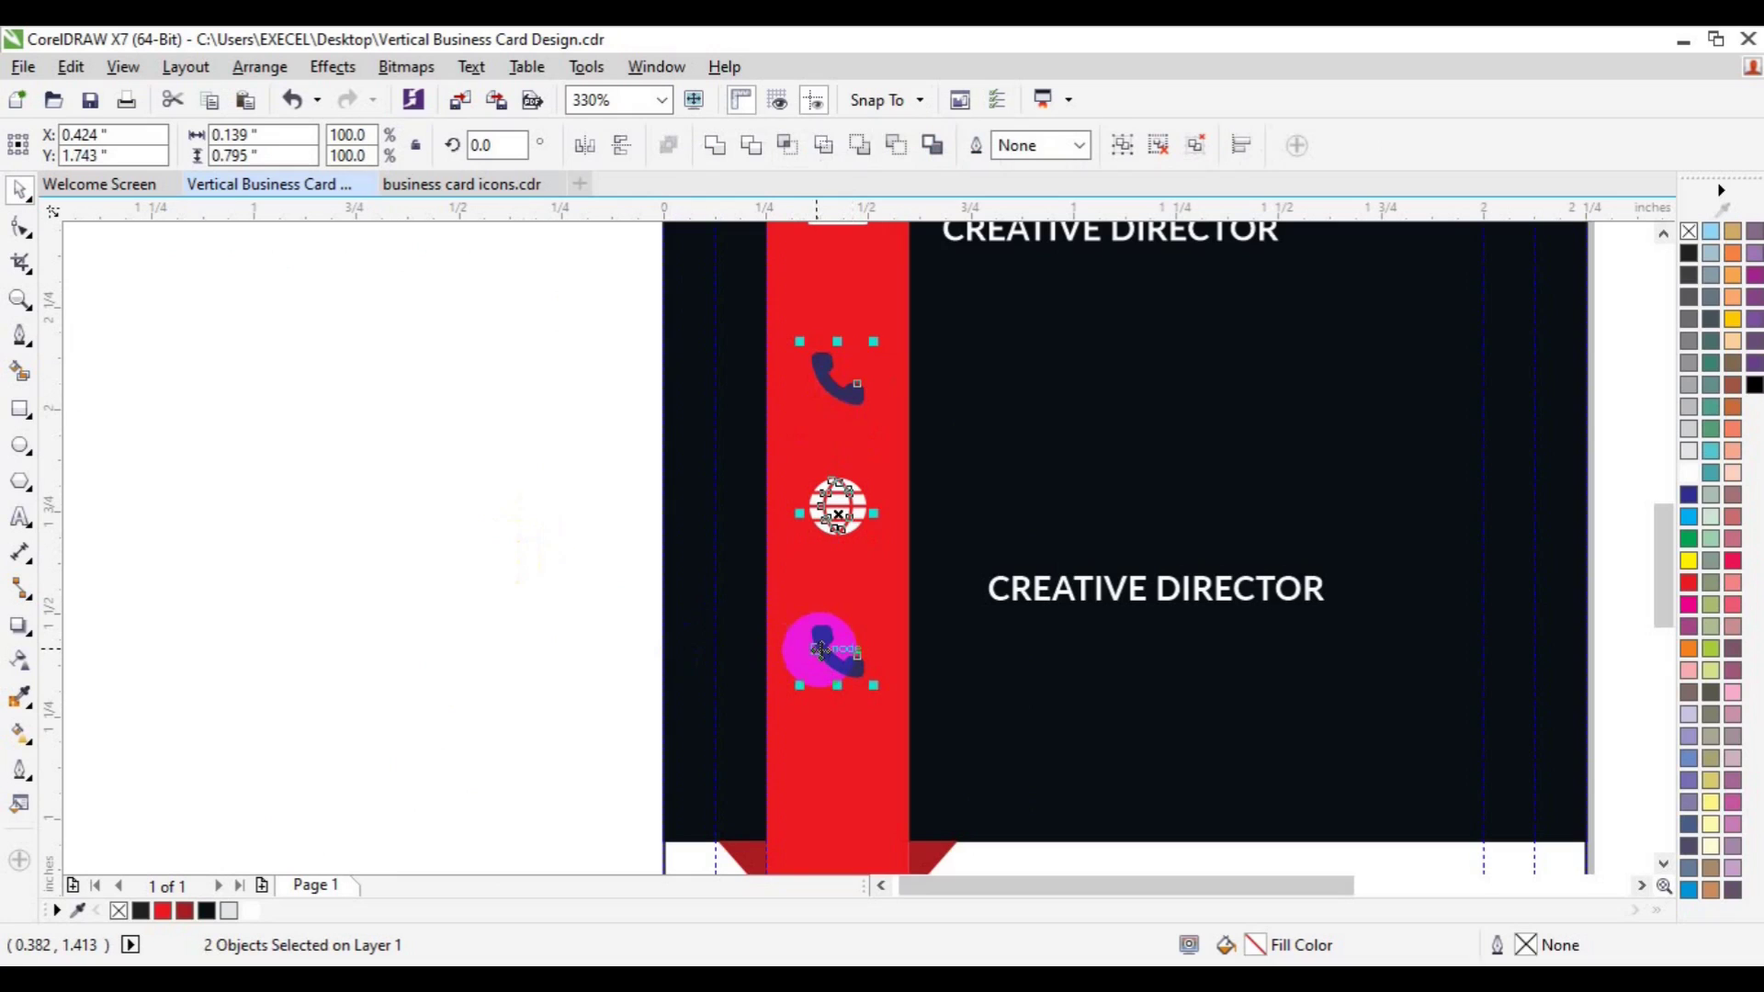
{"action": "left_click", "coordinate": [434, 627]}
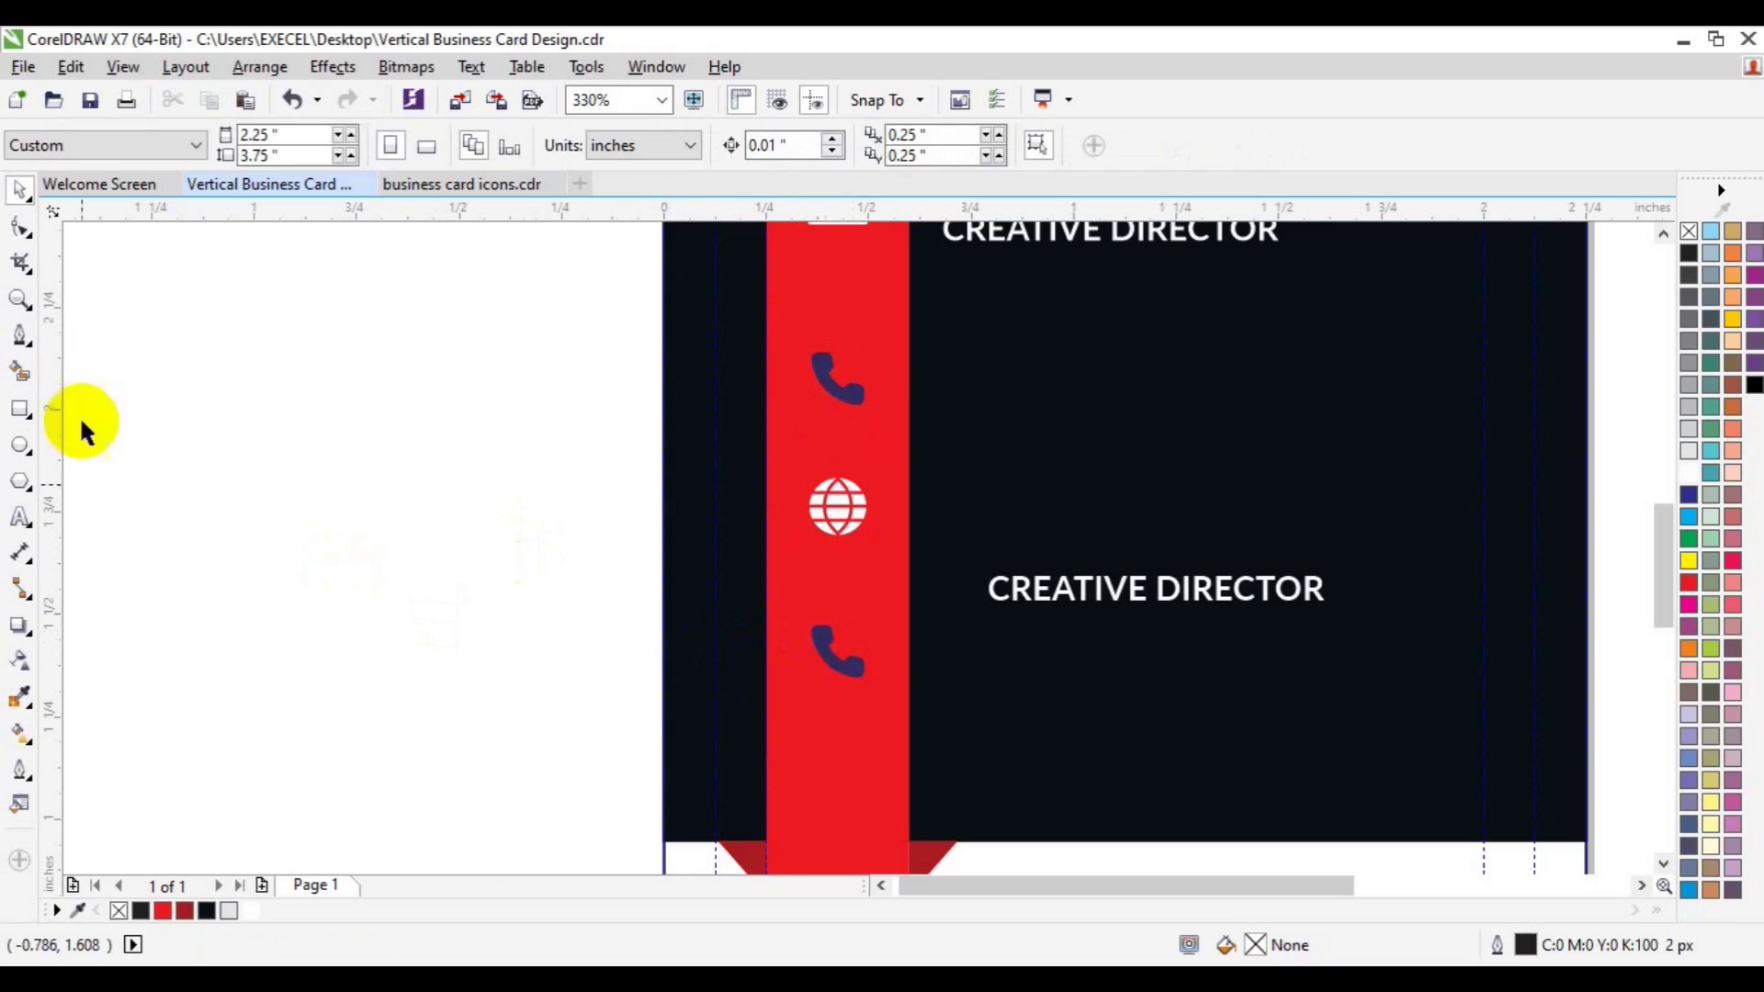
{"action": "left_click", "coordinate": [19, 299]}
{"action": "left_click", "coordinate": [177, 146]}
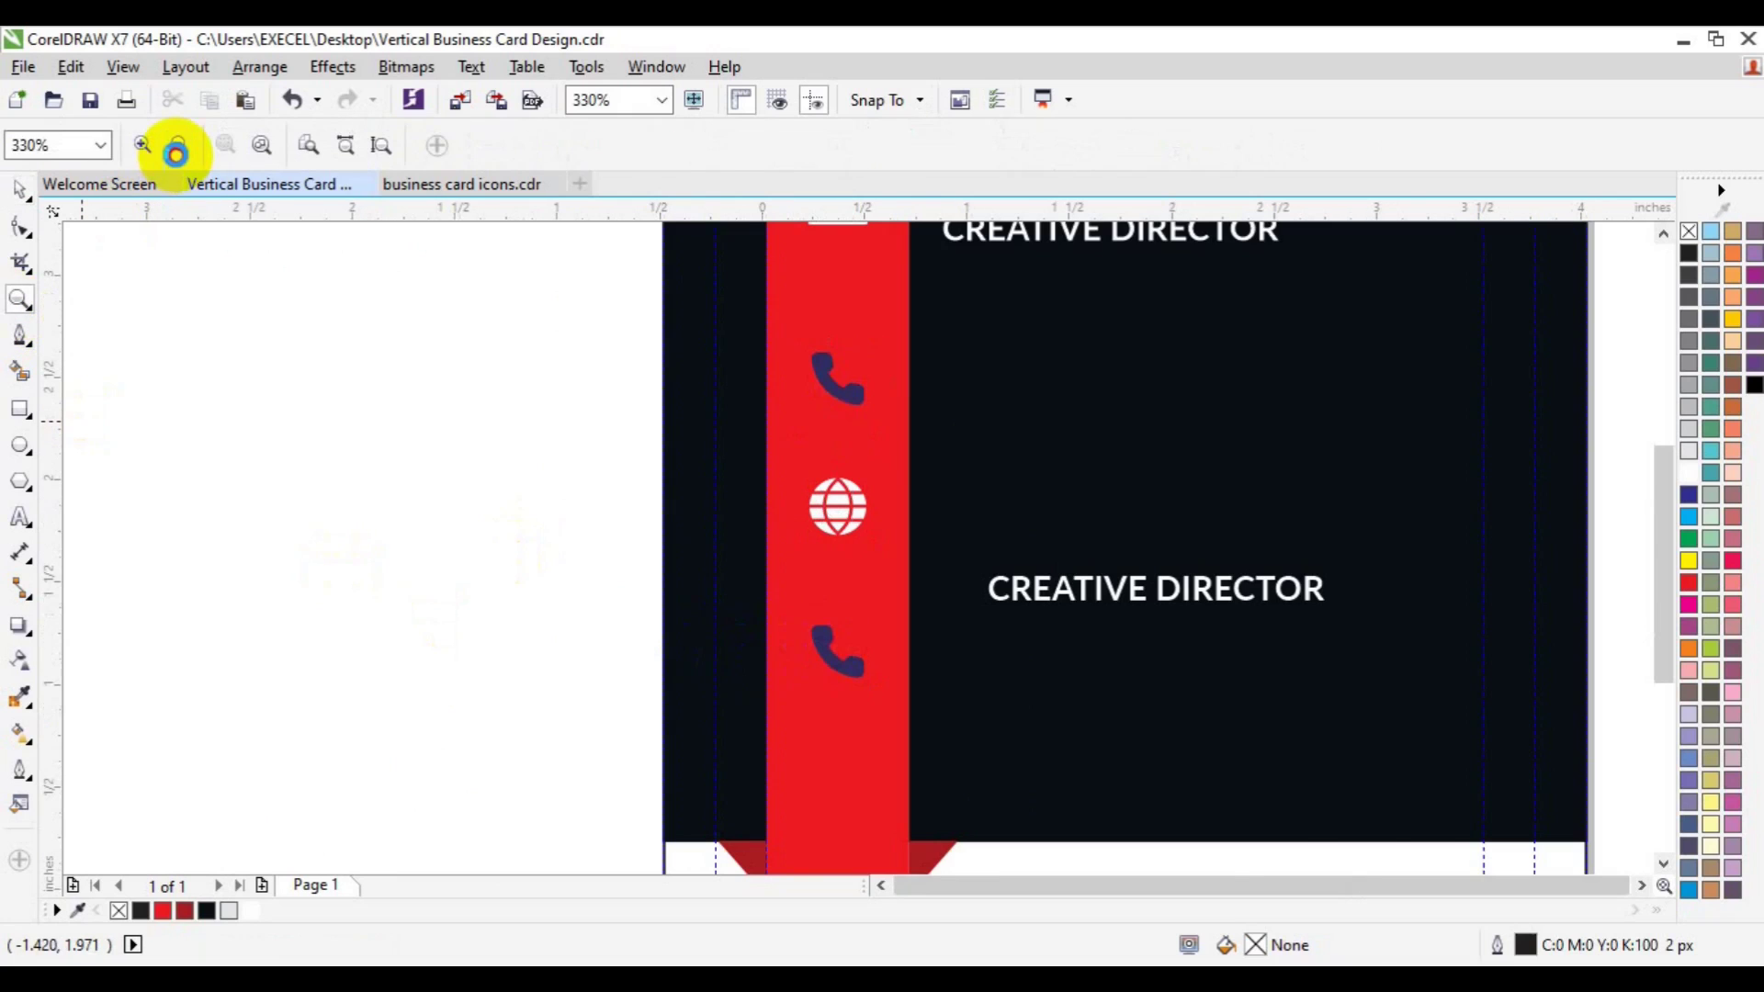
{"action": "key", "text": "space"}
{"action": "left_click_drag", "start_coordinate": [1644, 503], "coordinate": [856, 613]}
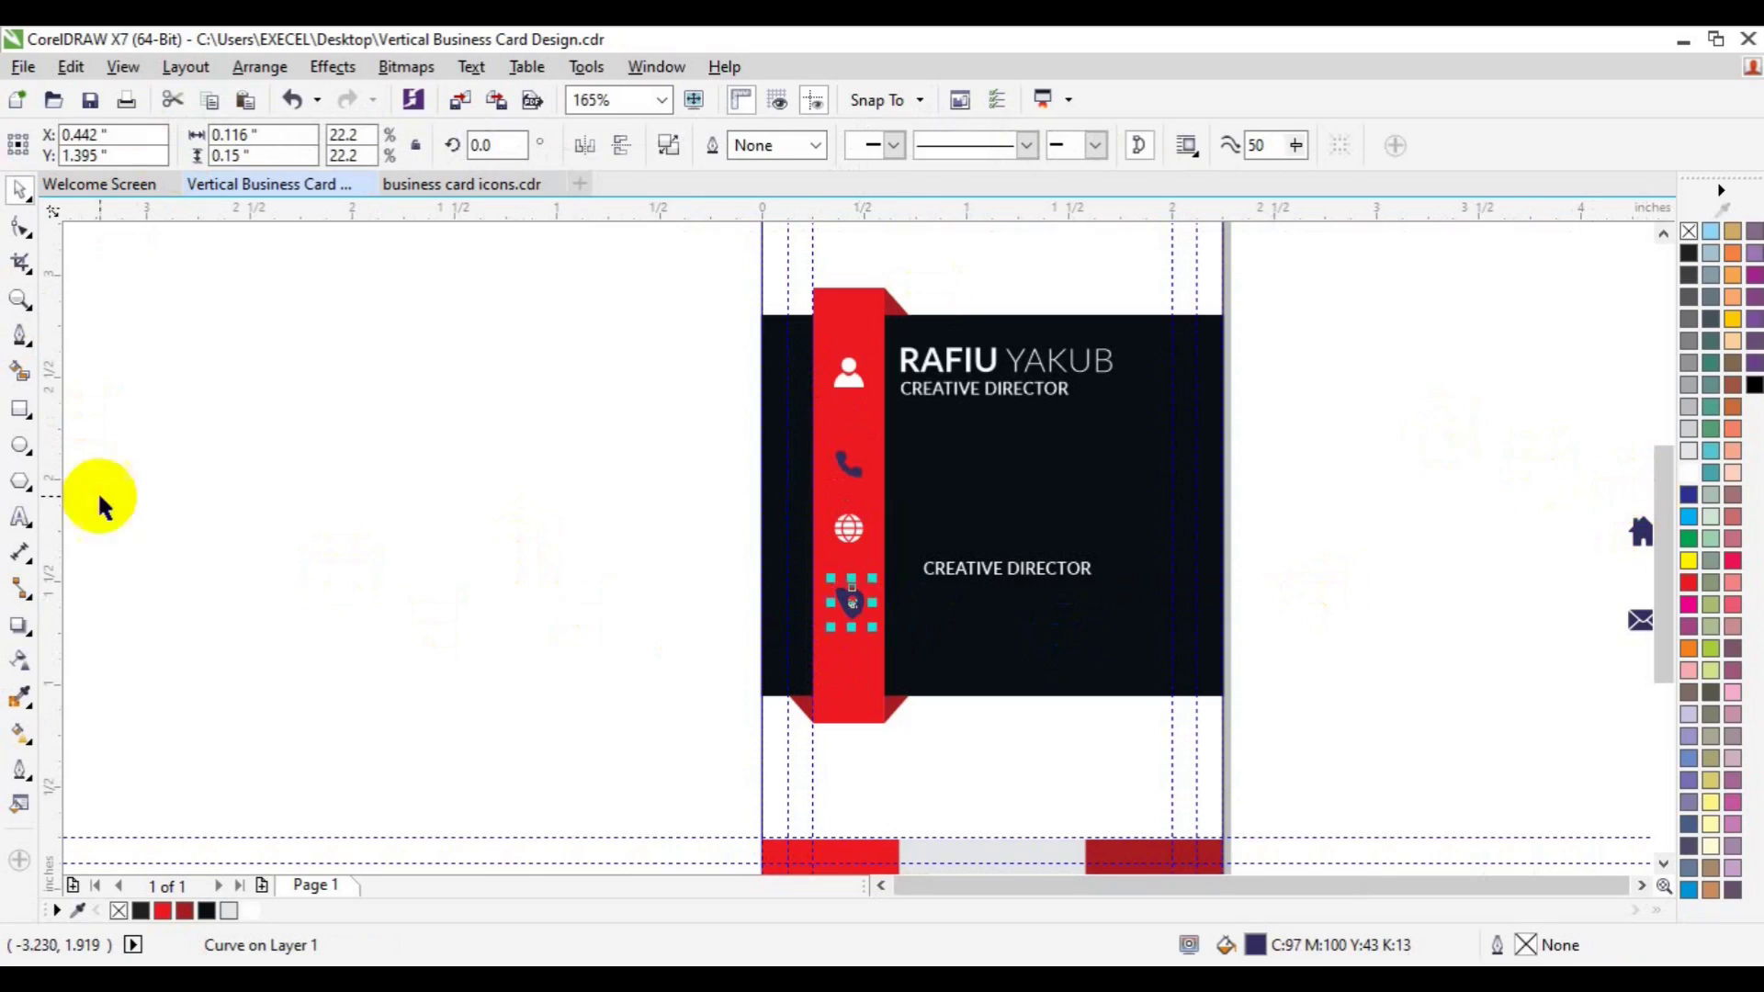
- Zoom in and remove the leftover phone shape under the location pin
{"action": "left_click", "coordinate": [20, 300]}
{"action": "left_click", "coordinate": [853, 609]}
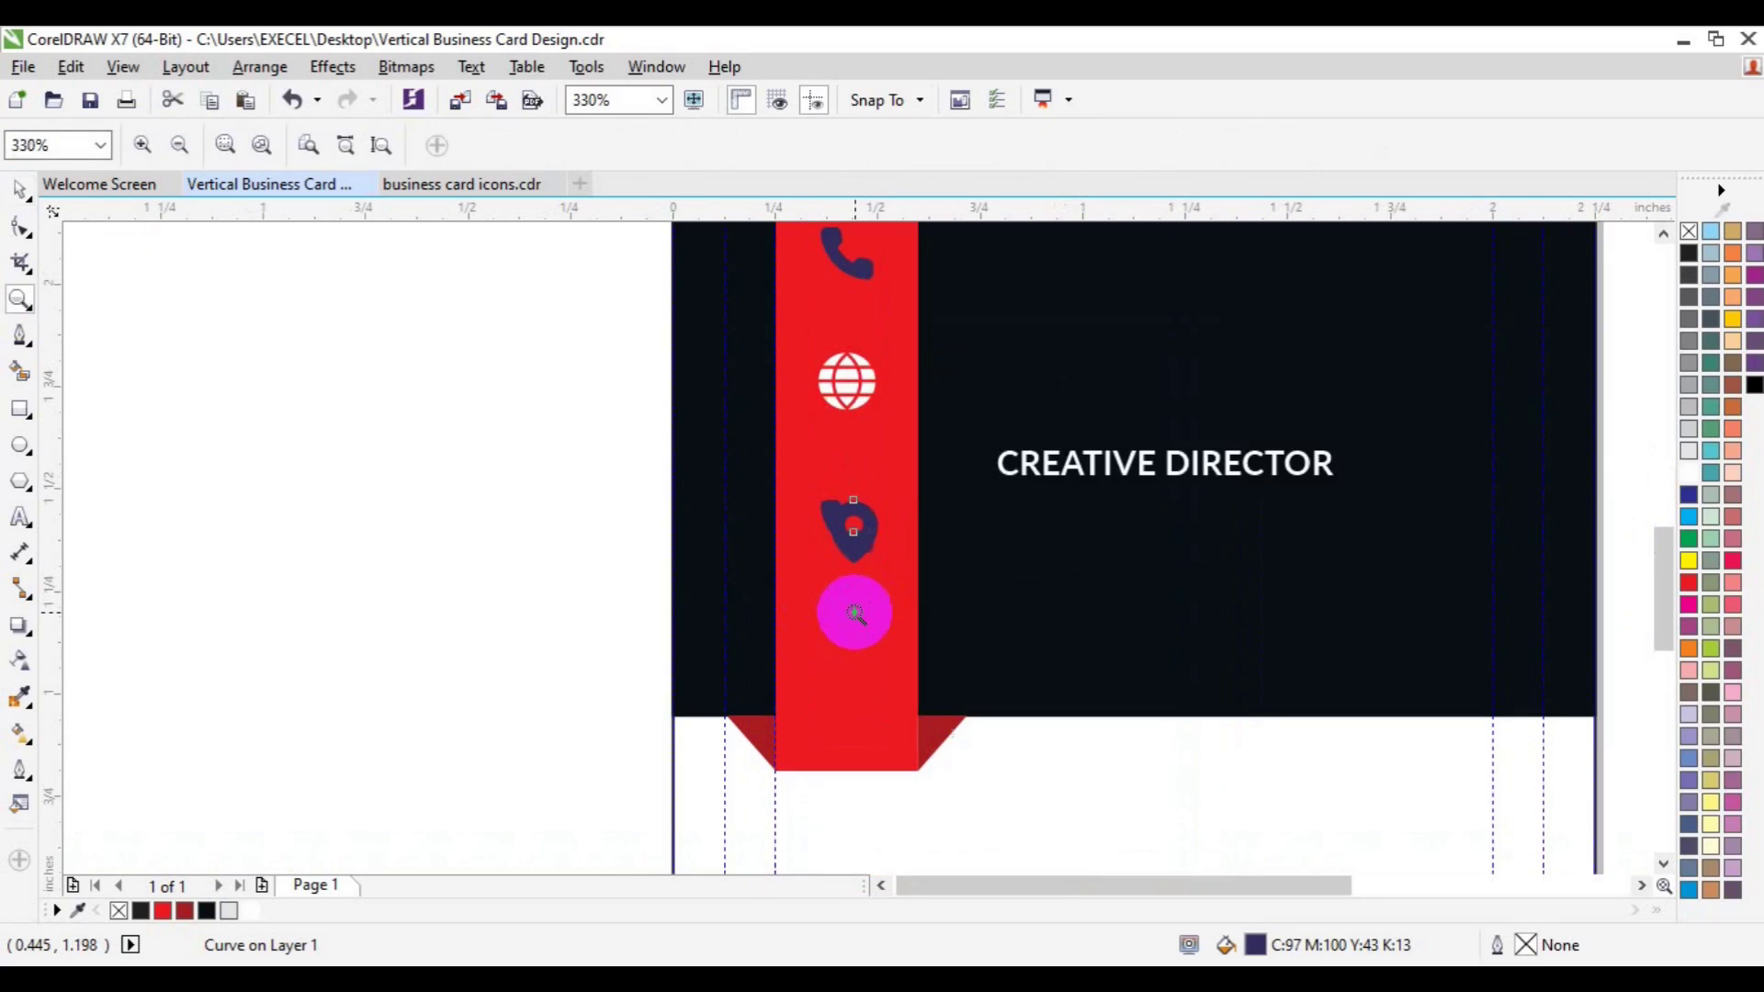
{"action": "key", "text": "space"}
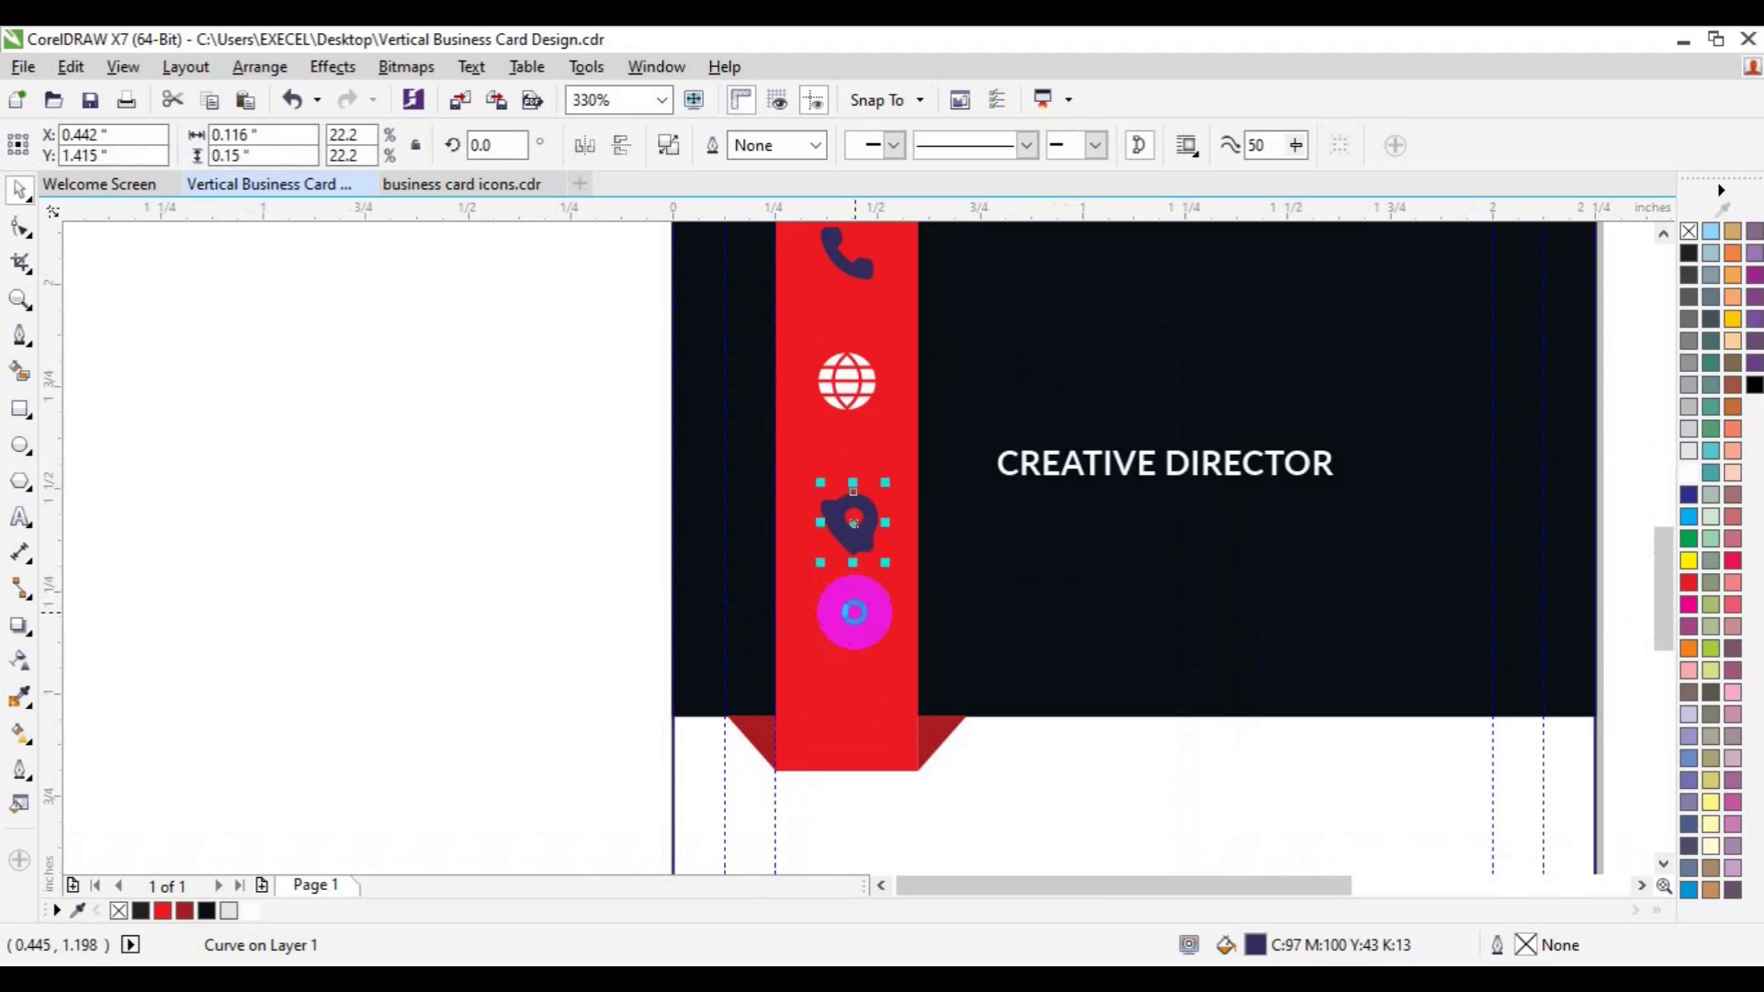
{"action": "left_click", "coordinate": [604, 595]}
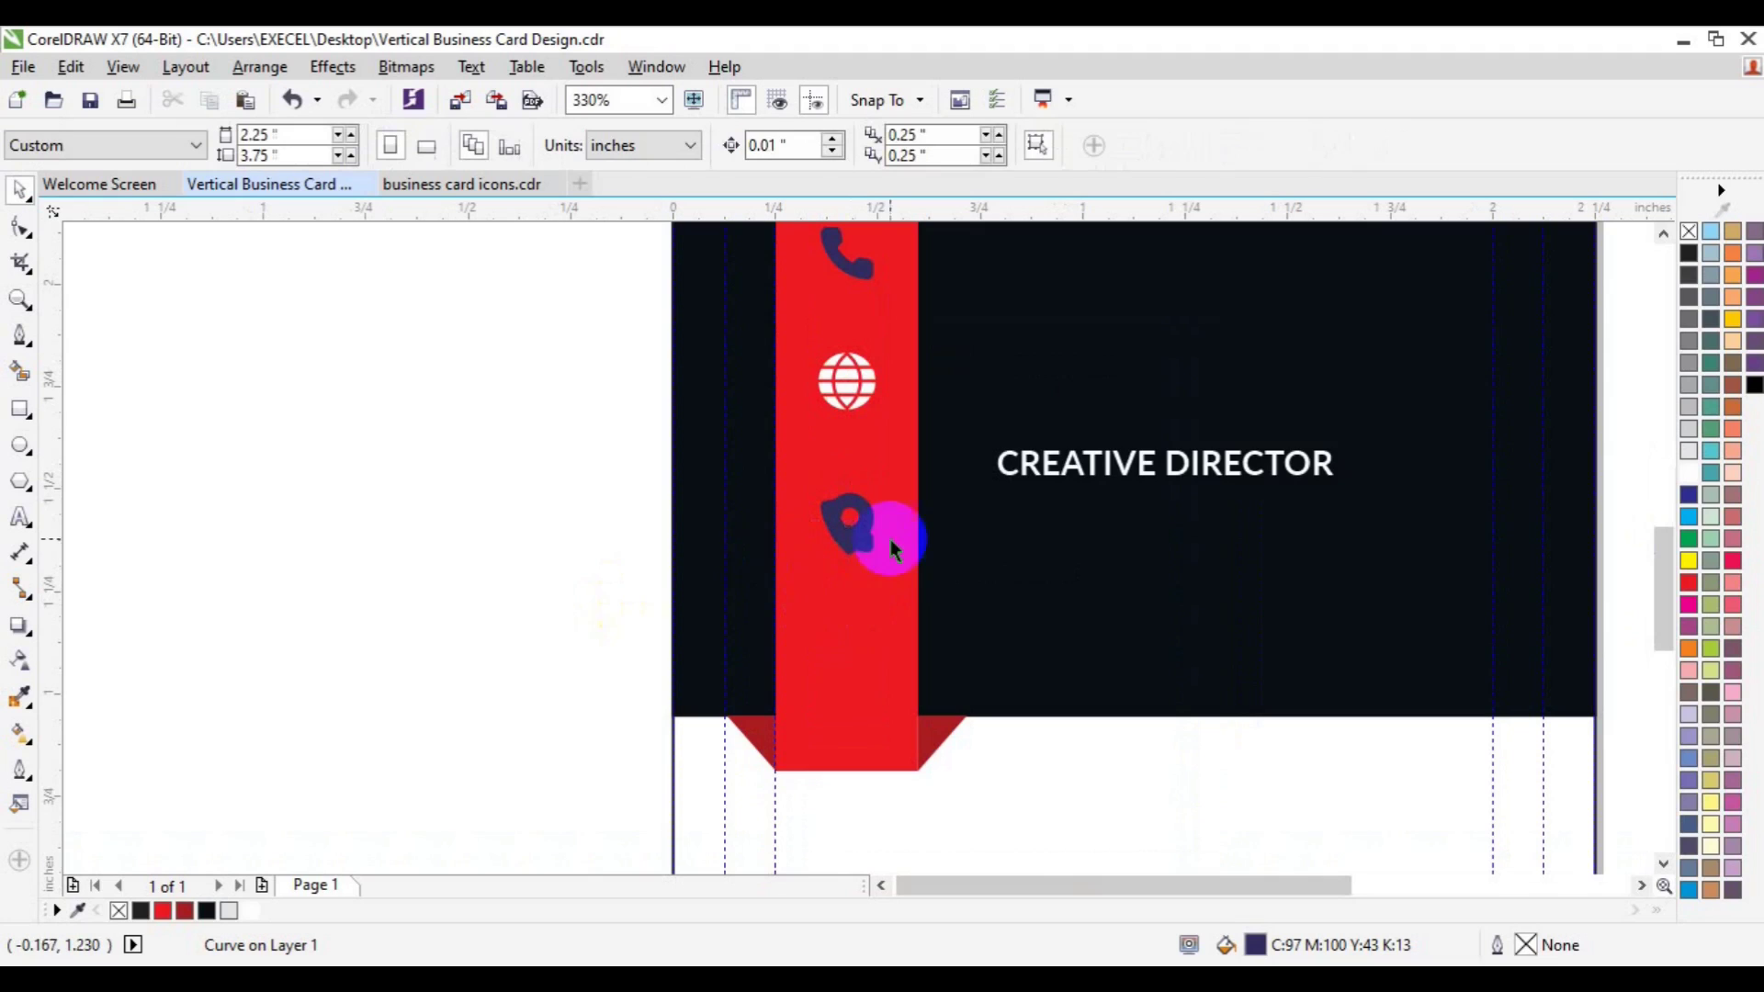
{"action": "left_click", "coordinate": [865, 548]}
{"action": "key", "text": "Escape"}
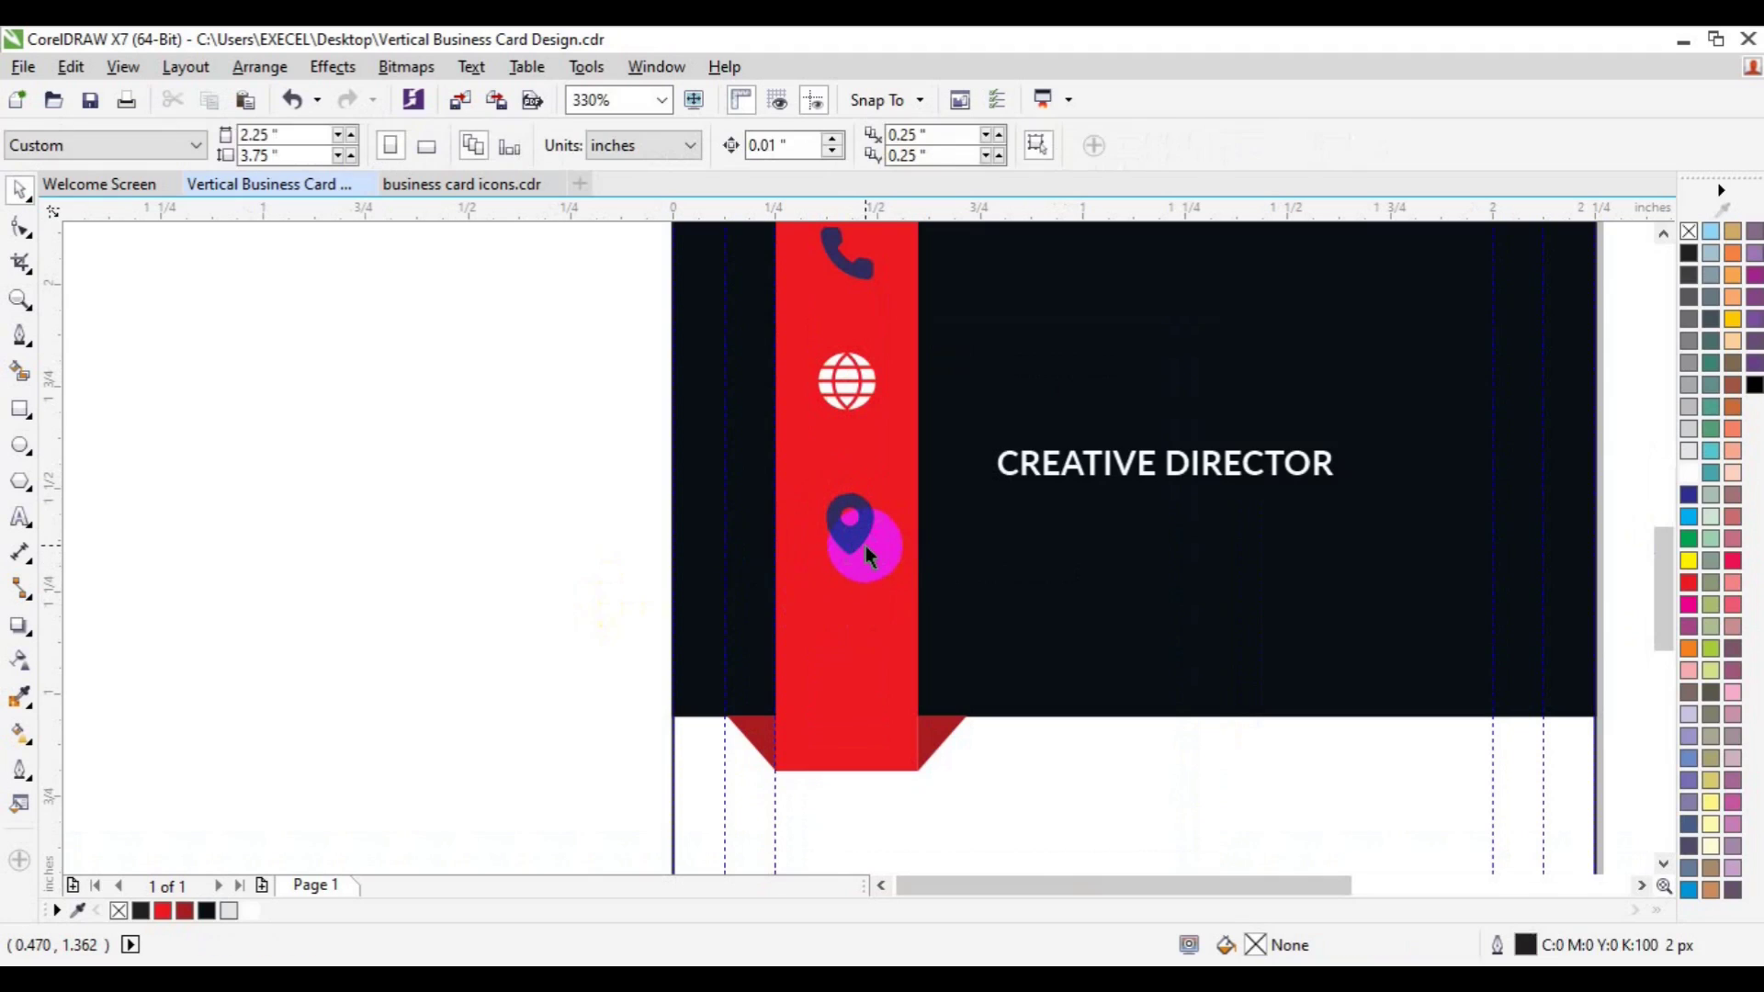
- Fill the location-pin and top phone icons white and zoom out to the whole card
{"action": "left_click", "coordinate": [852, 546]}
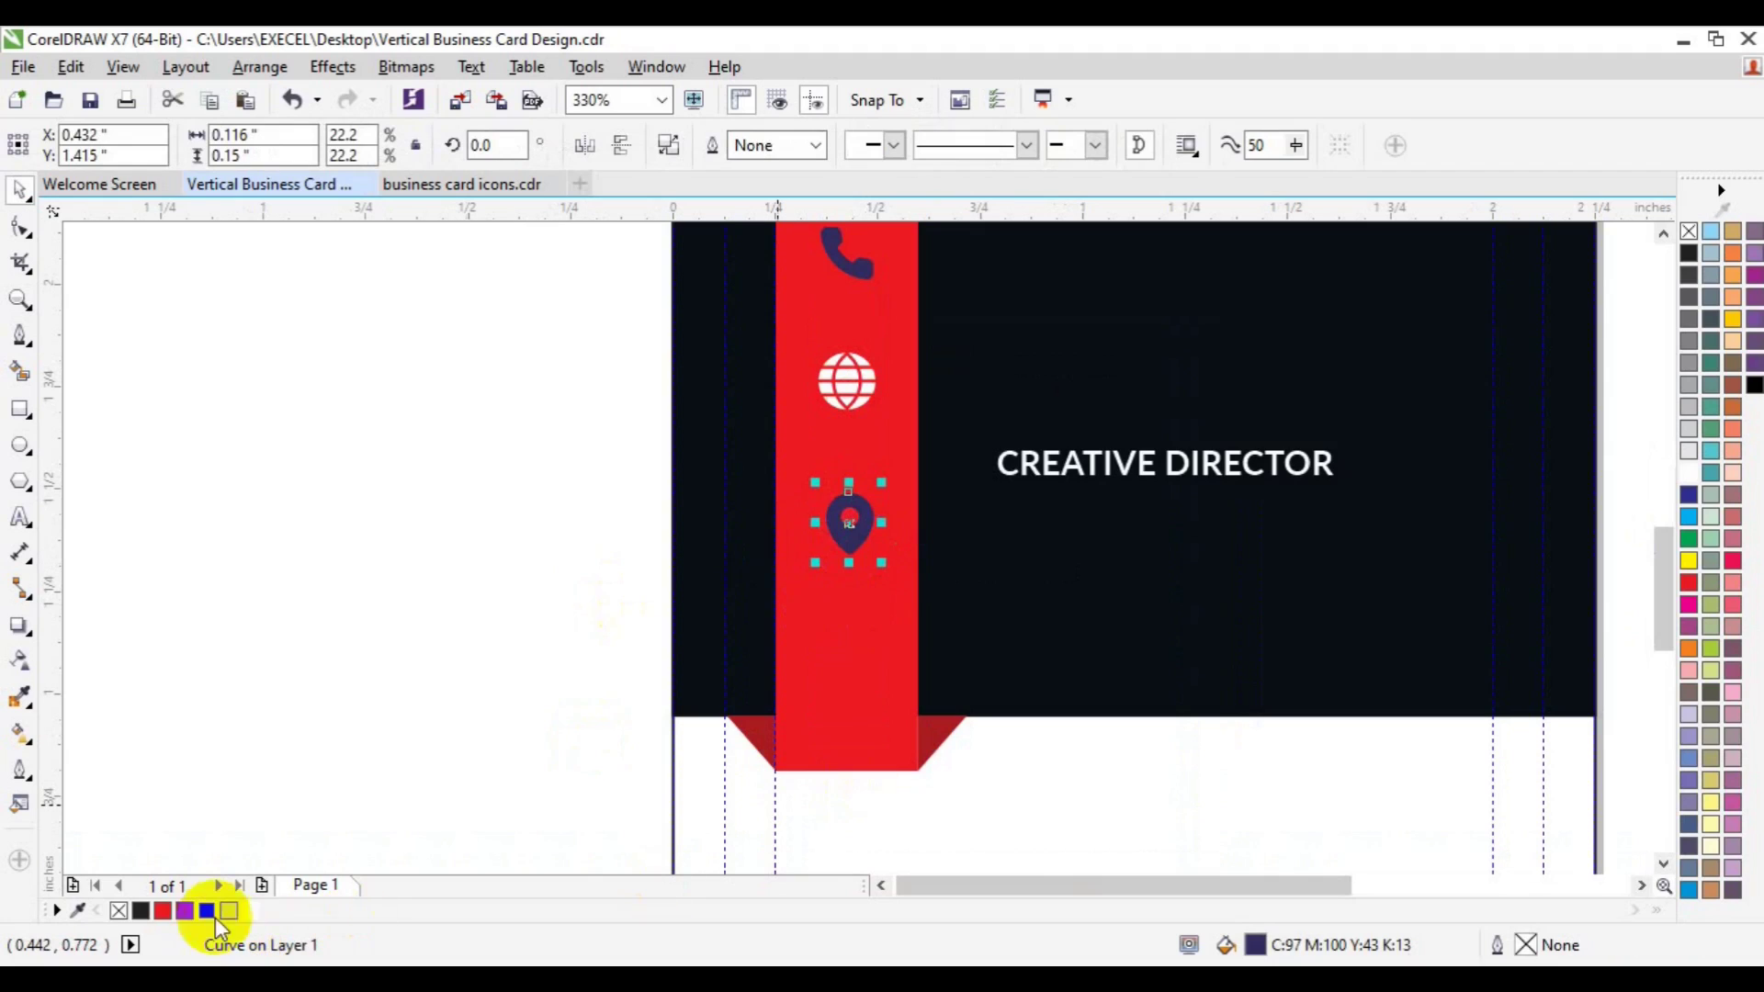
{"action": "left_click", "coordinate": [251, 911]}
{"action": "left_click", "coordinate": [856, 384], "text": "shift"}
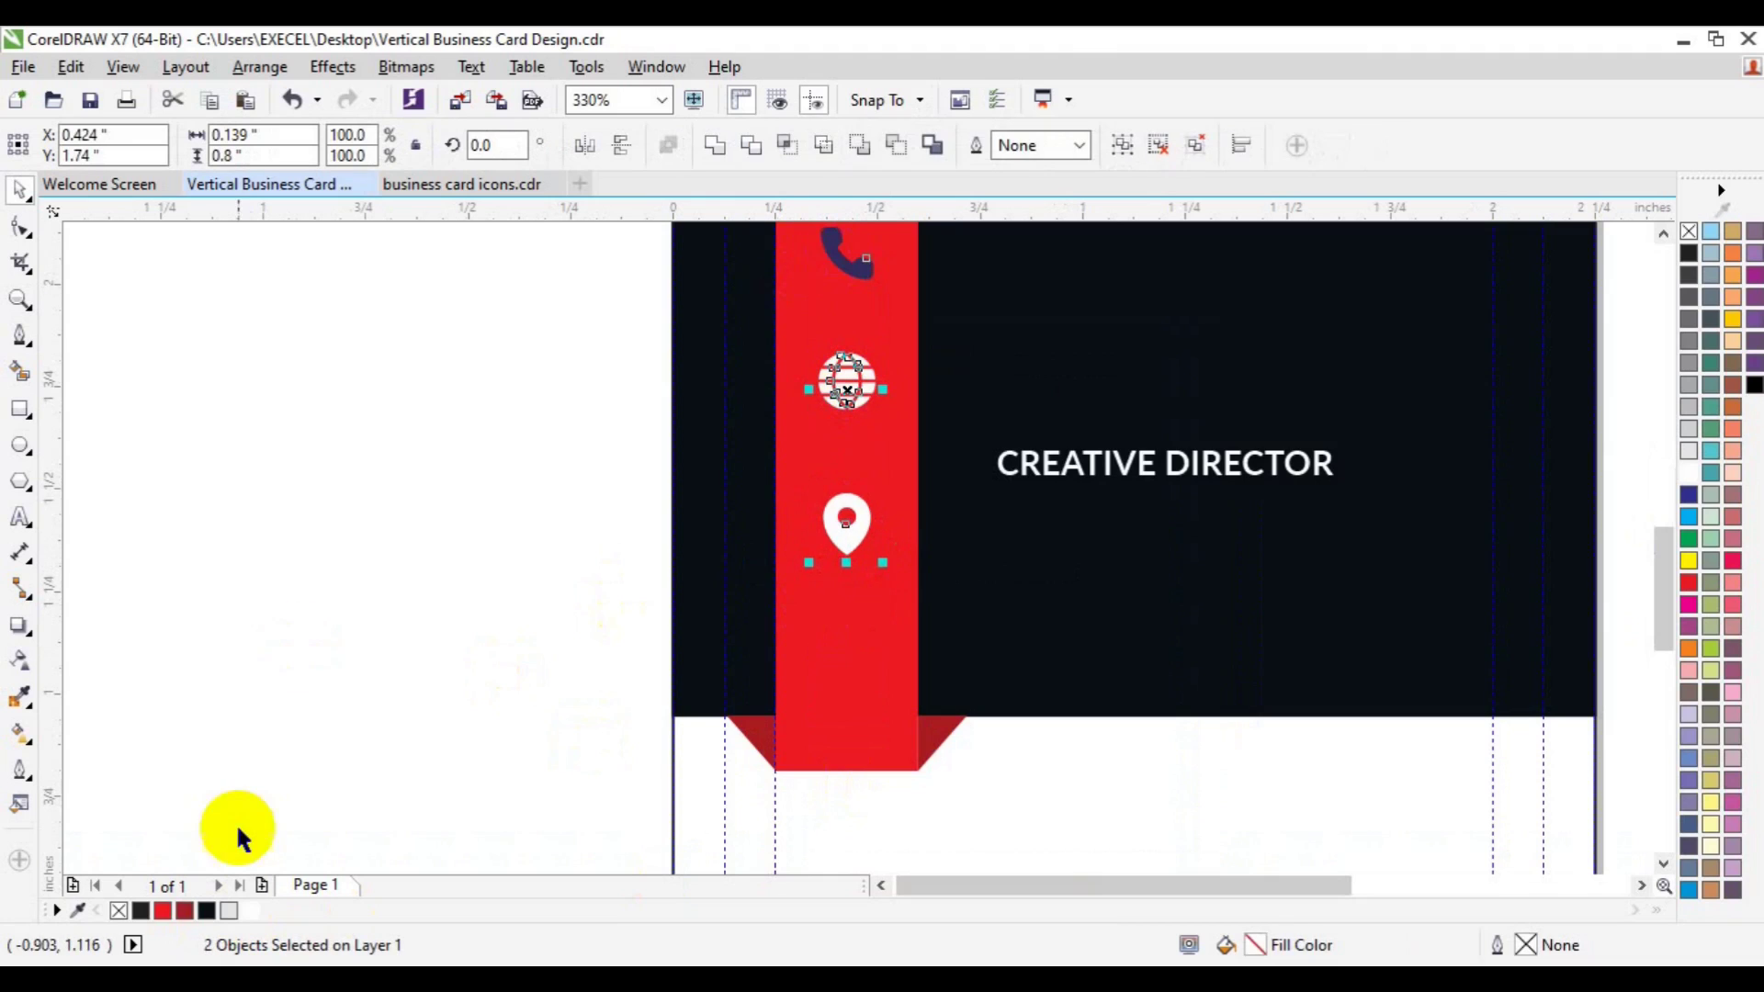
{"action": "left_click", "coordinate": [251, 912]}
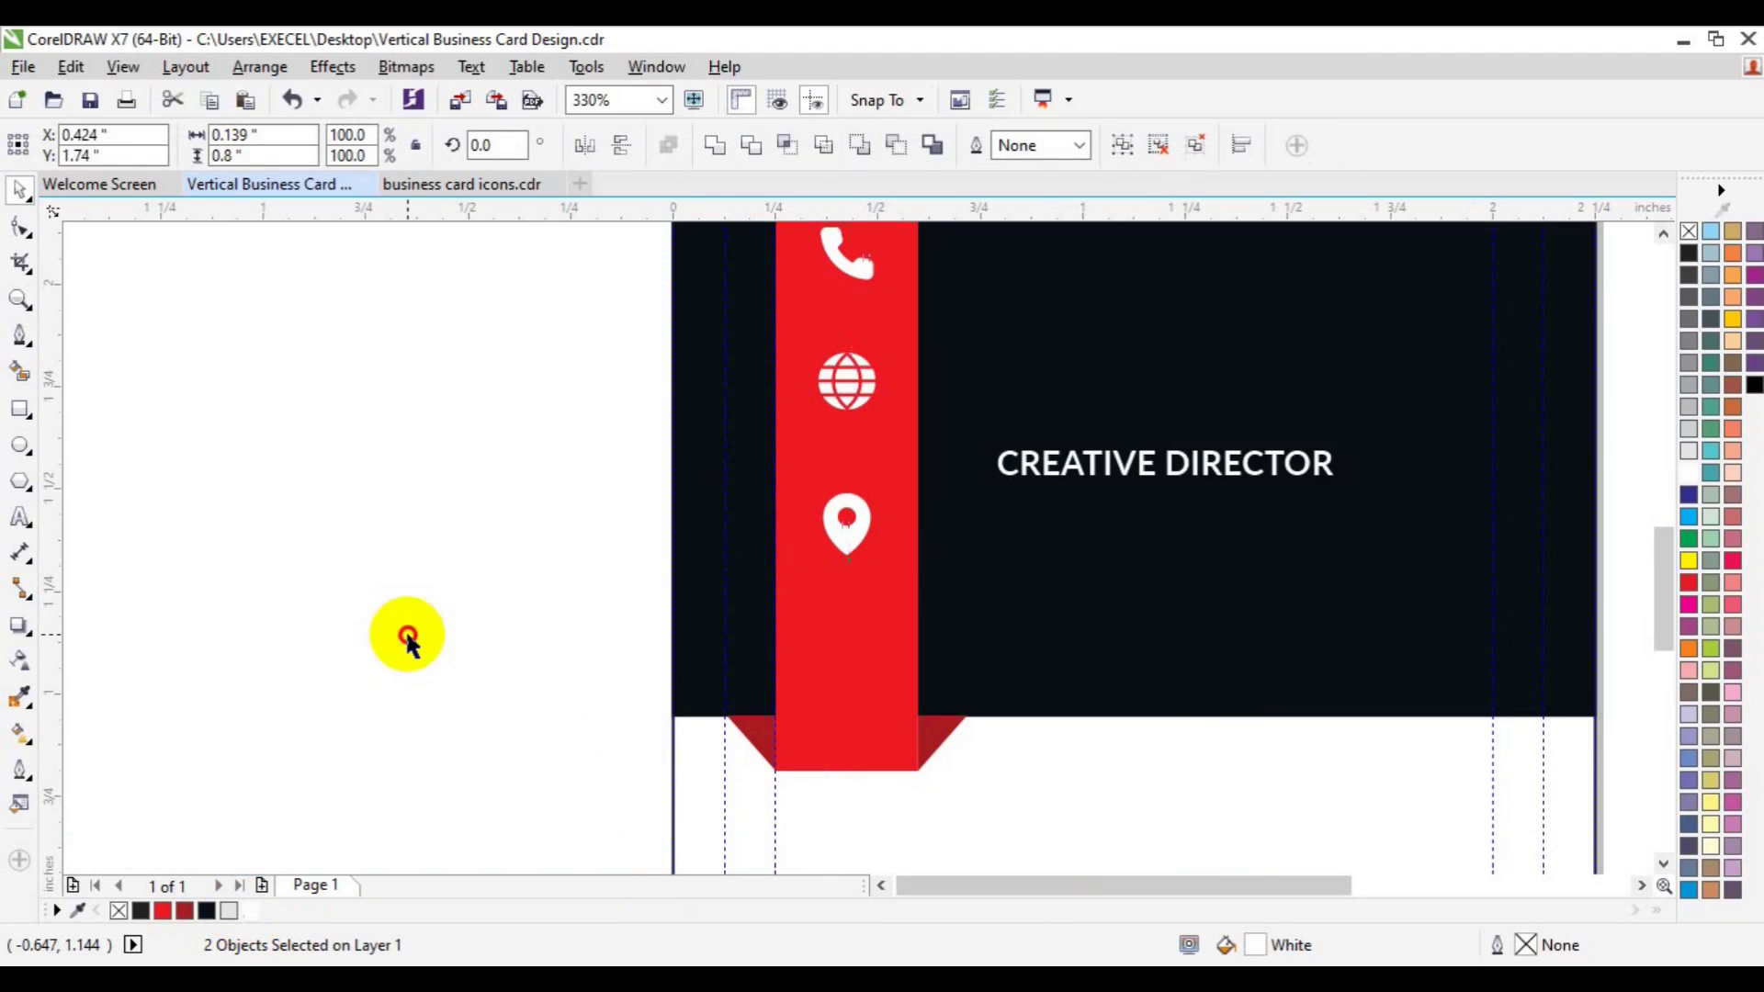
{"action": "left_click", "coordinate": [349, 460]}
{"action": "left_click", "coordinate": [36, 305]}
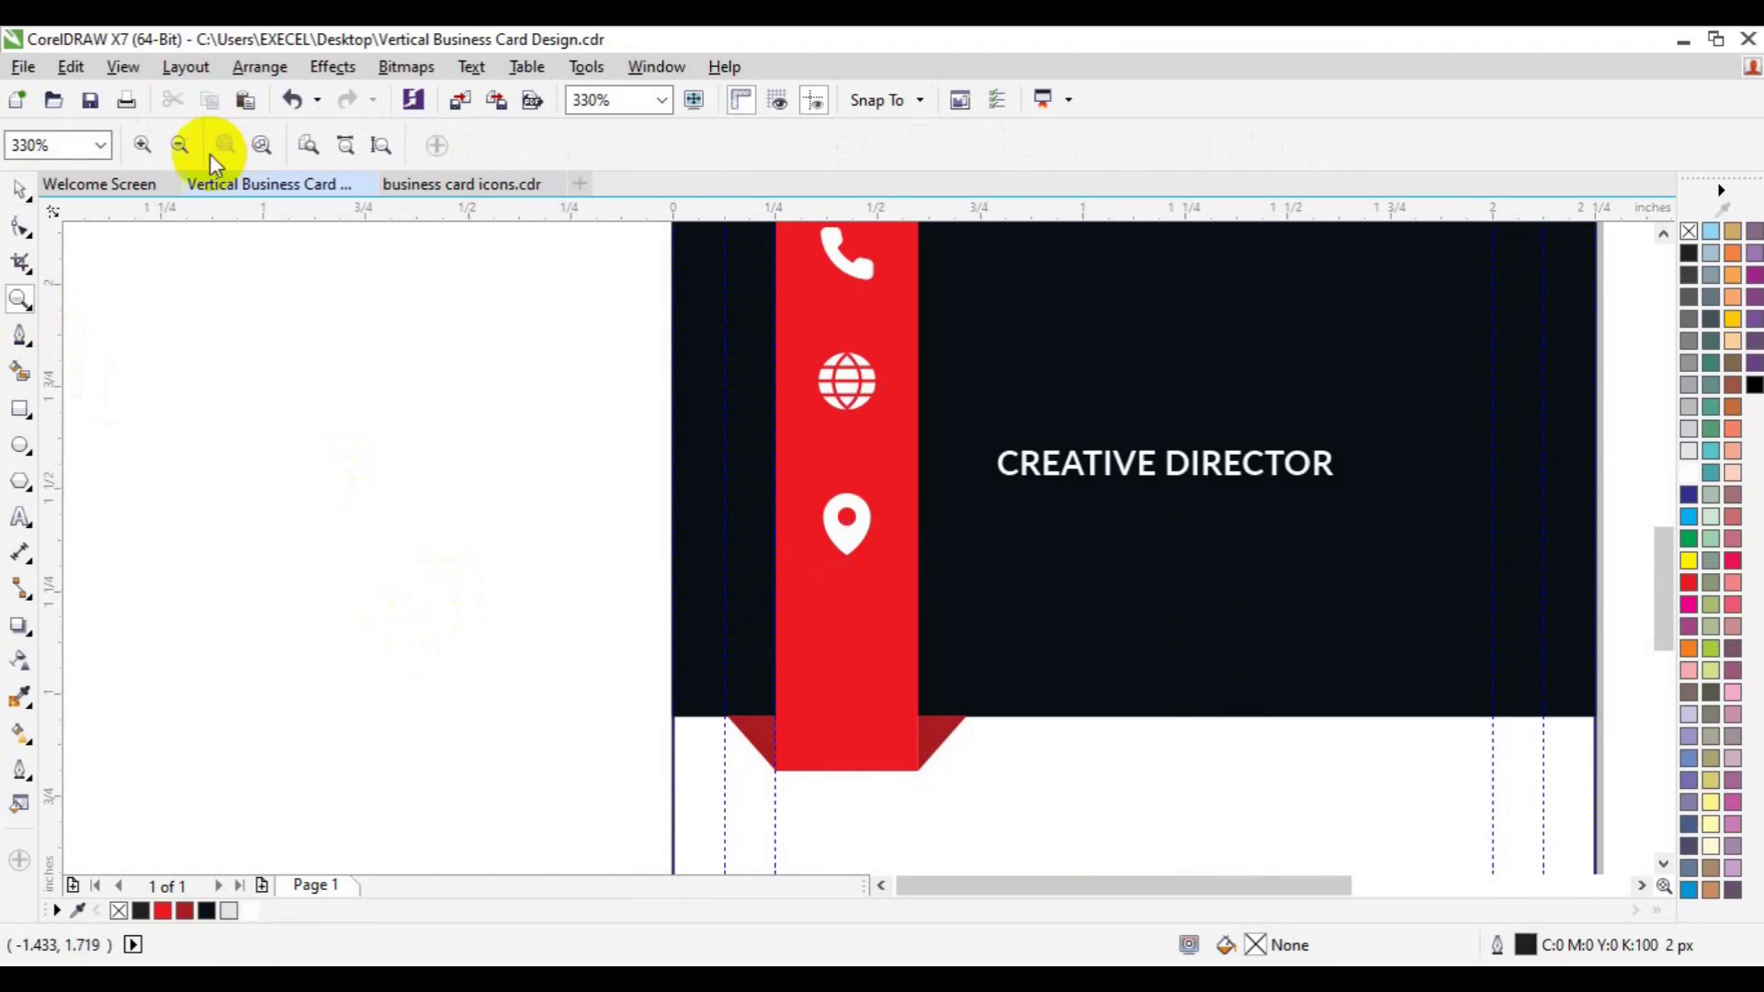
{"action": "left_click", "coordinate": [179, 147]}
- Overwrite the lower CREATIVE DIRECTOR text with the phone number on two lines
{"action": "key", "text": "space"}
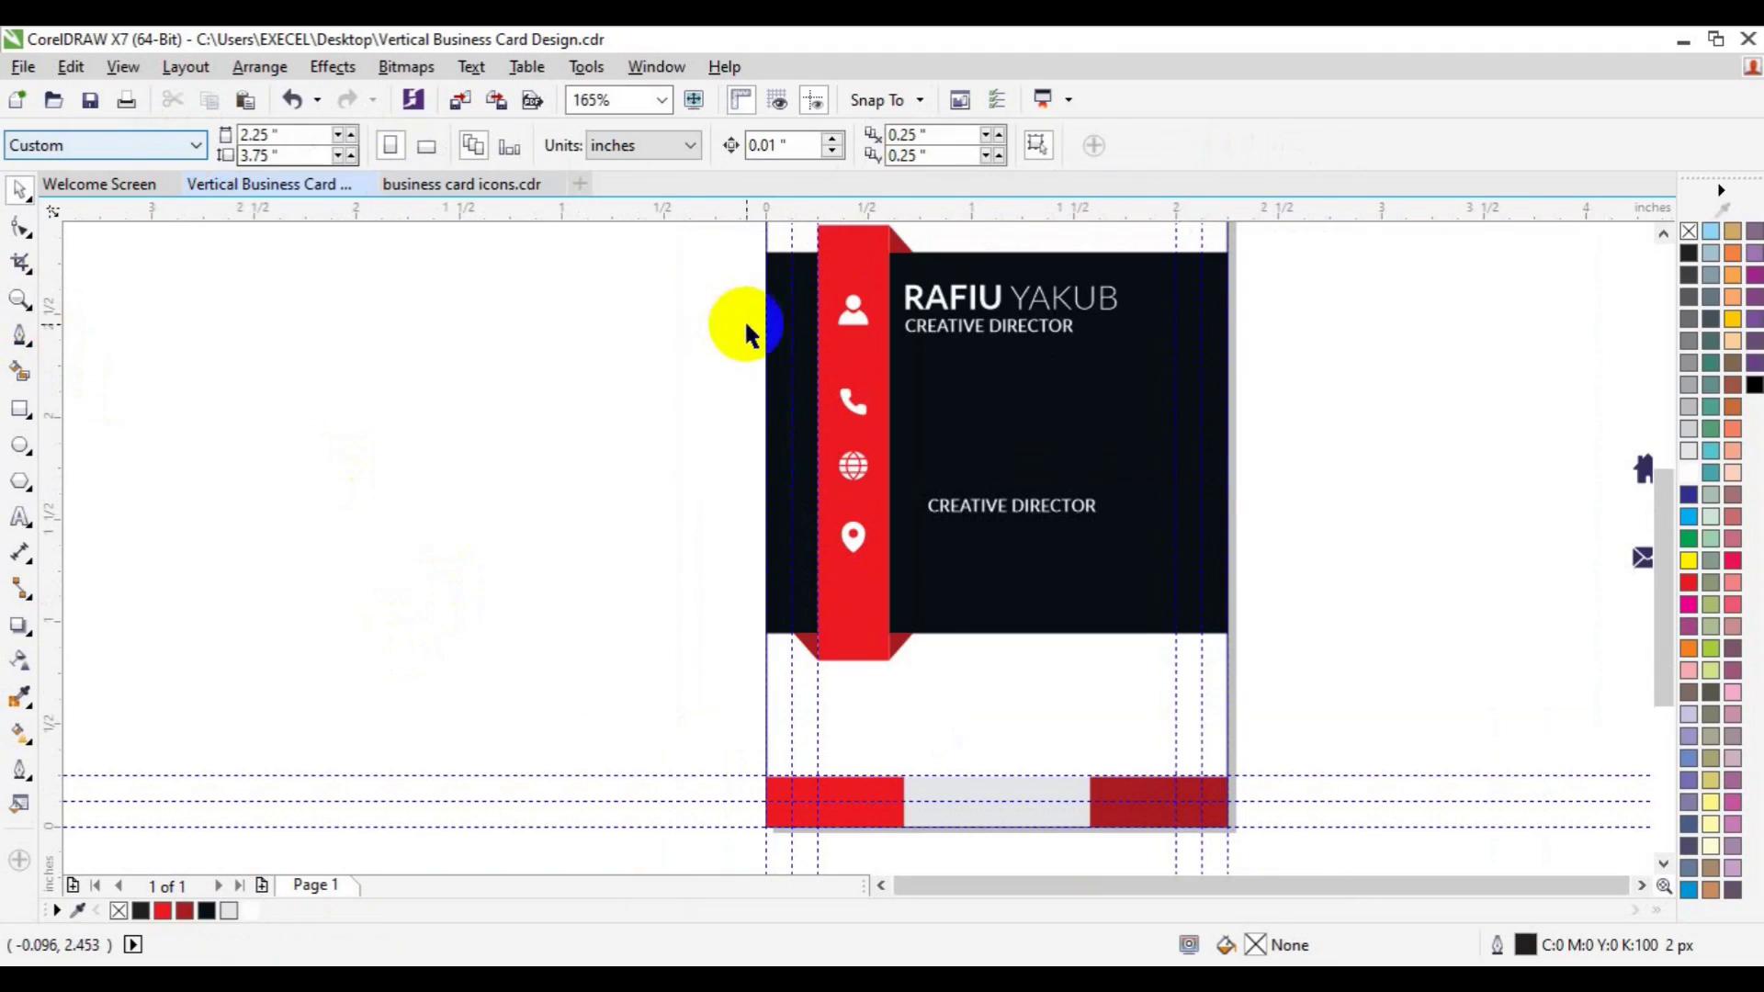
{"action": "left_click", "coordinate": [1640, 885]}
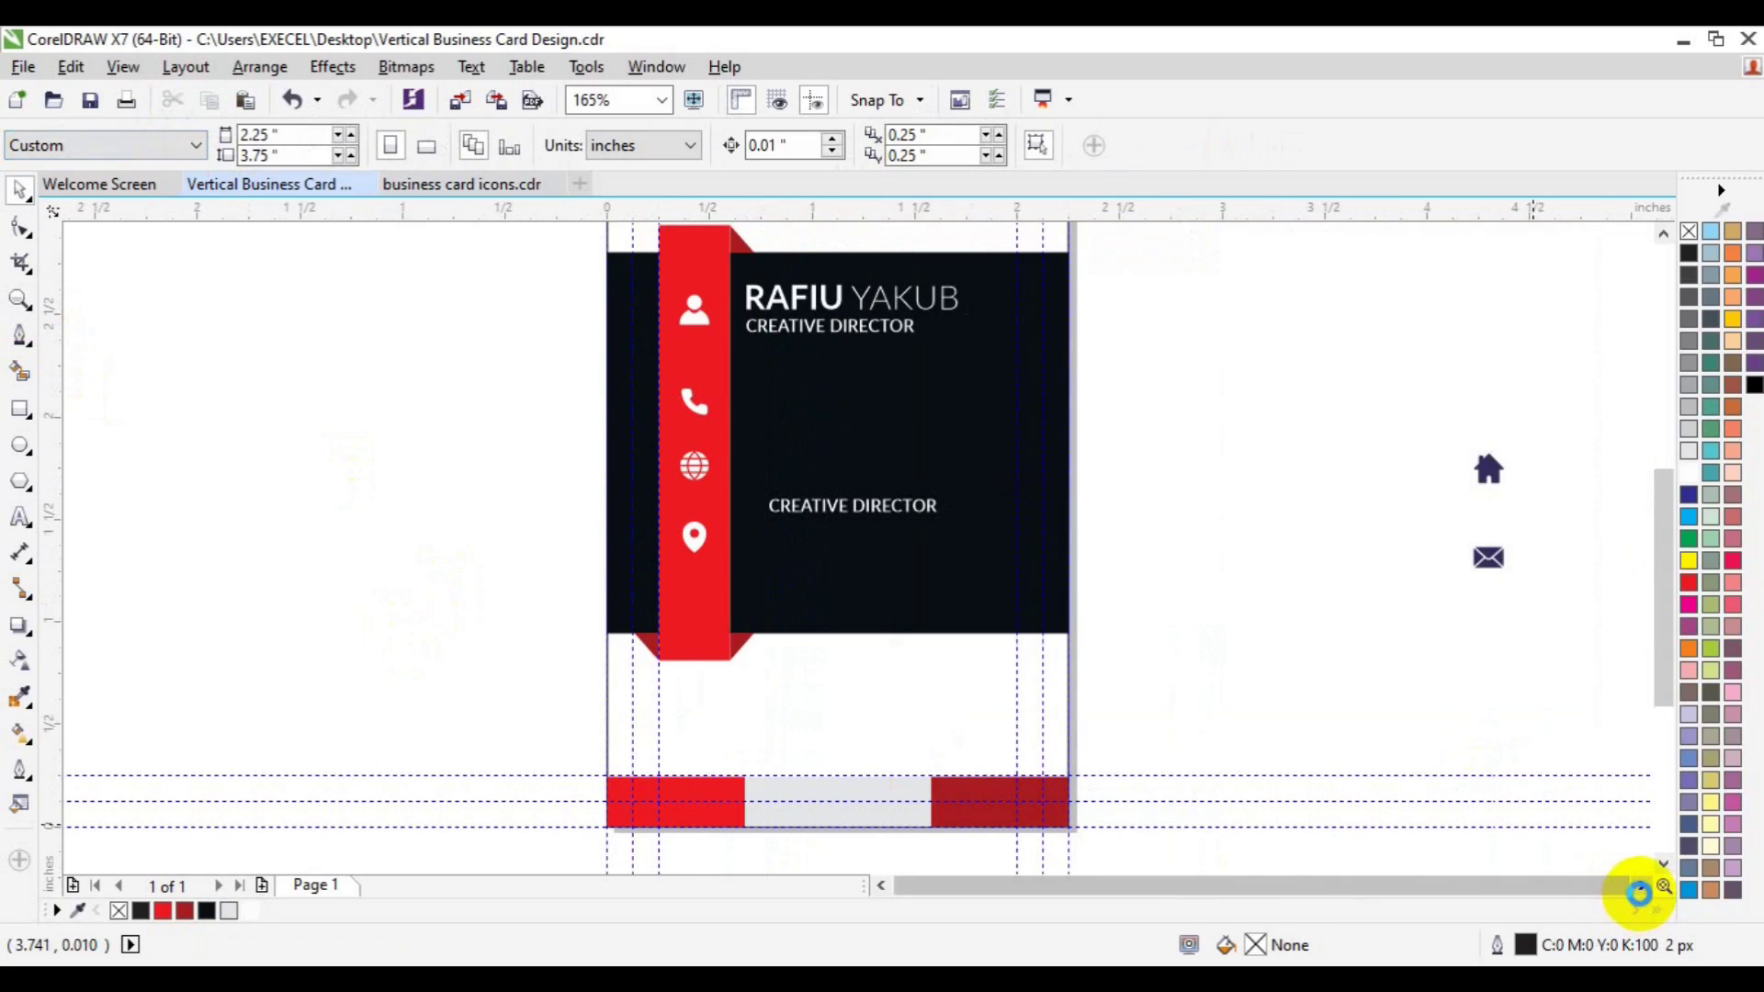
{"action": "left_click", "coordinate": [890, 519]}
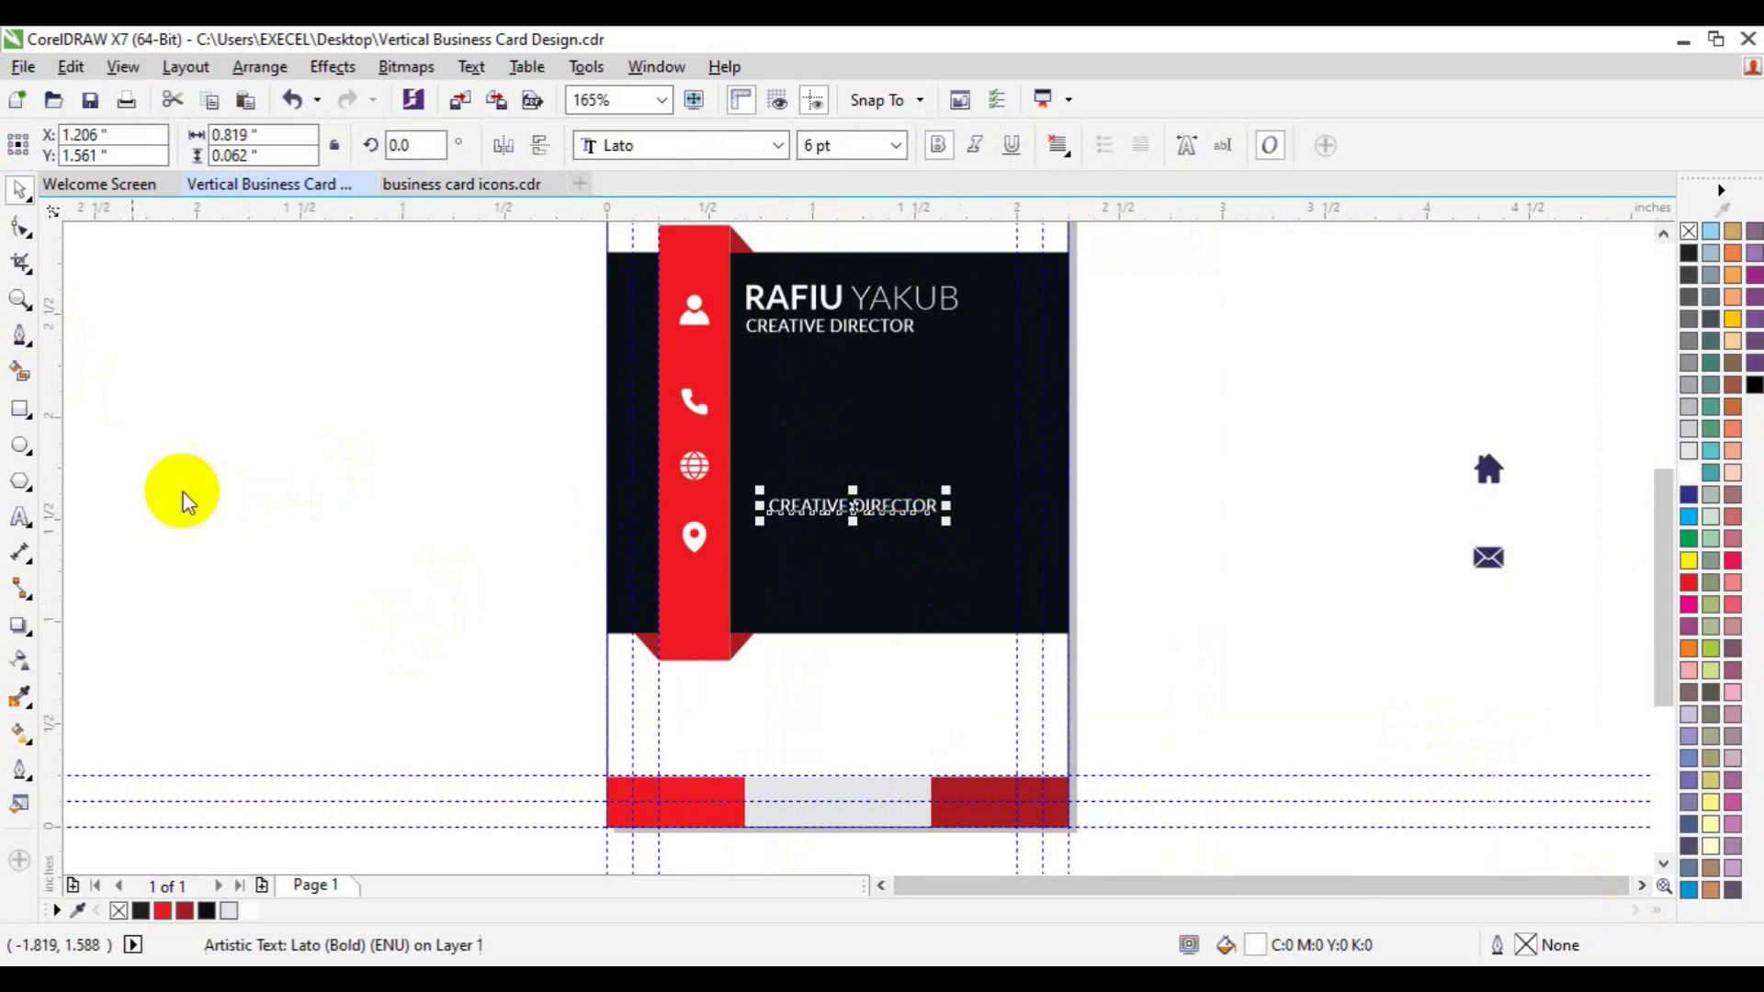
{"action": "left_click", "coordinate": [19, 517]}
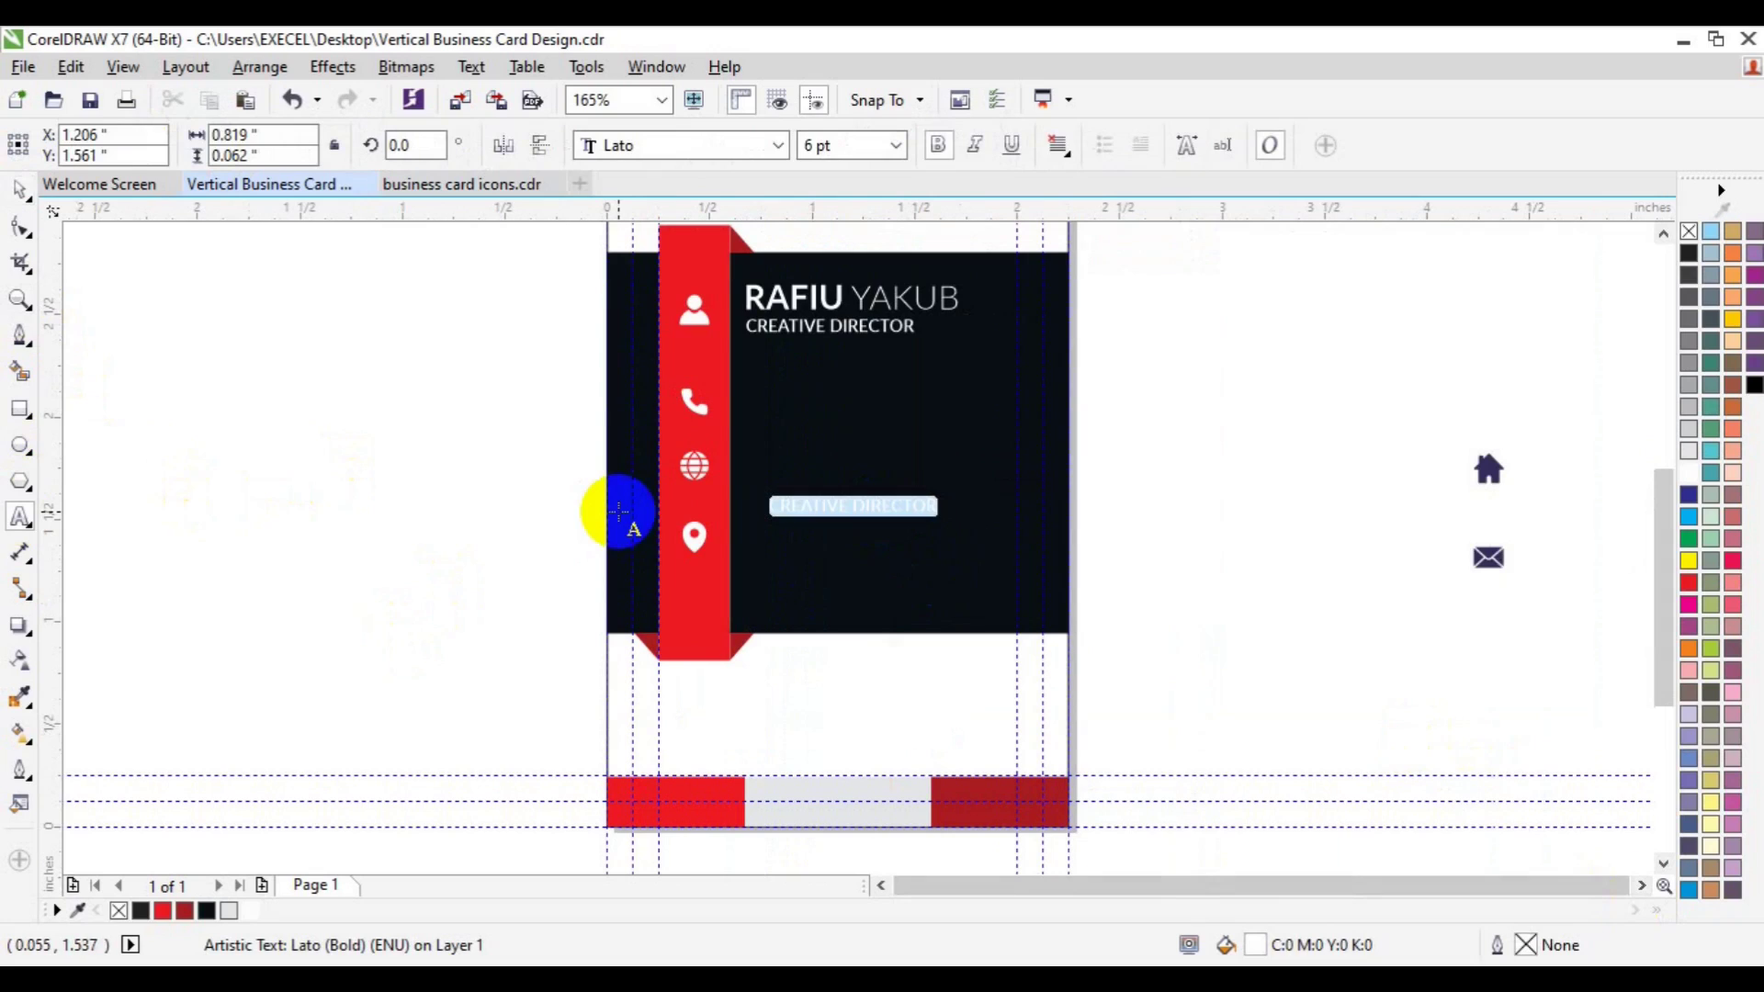
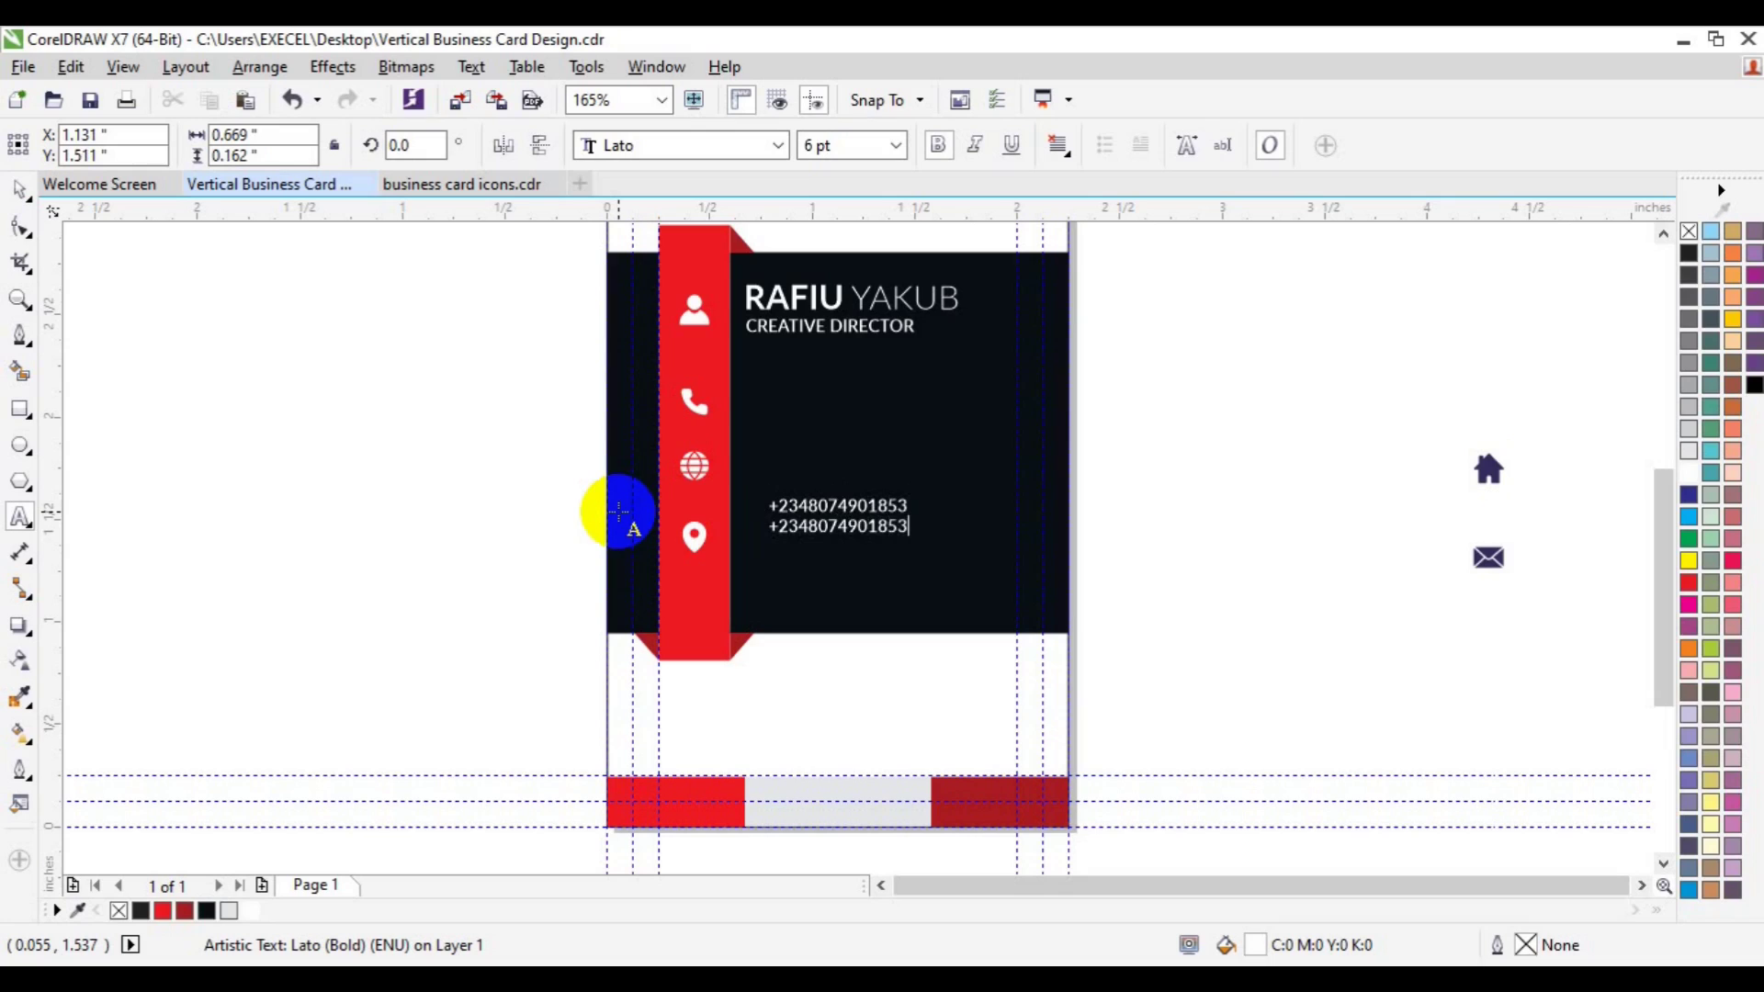
- Move the phone-number text up beside the phone icon on the ribbon
{"action": "left_click", "coordinate": [327, 367]}
{"action": "left_click", "coordinate": [19, 190]}
{"action": "mouse_move", "coordinate": [888, 525]}
{"action": "left_mouse_down"}
{"action": "mouse_move", "coordinate": [861, 531]}
{"action": "mouse_move", "coordinate": [843, 421]}
{"action": "left_mouse_up"}
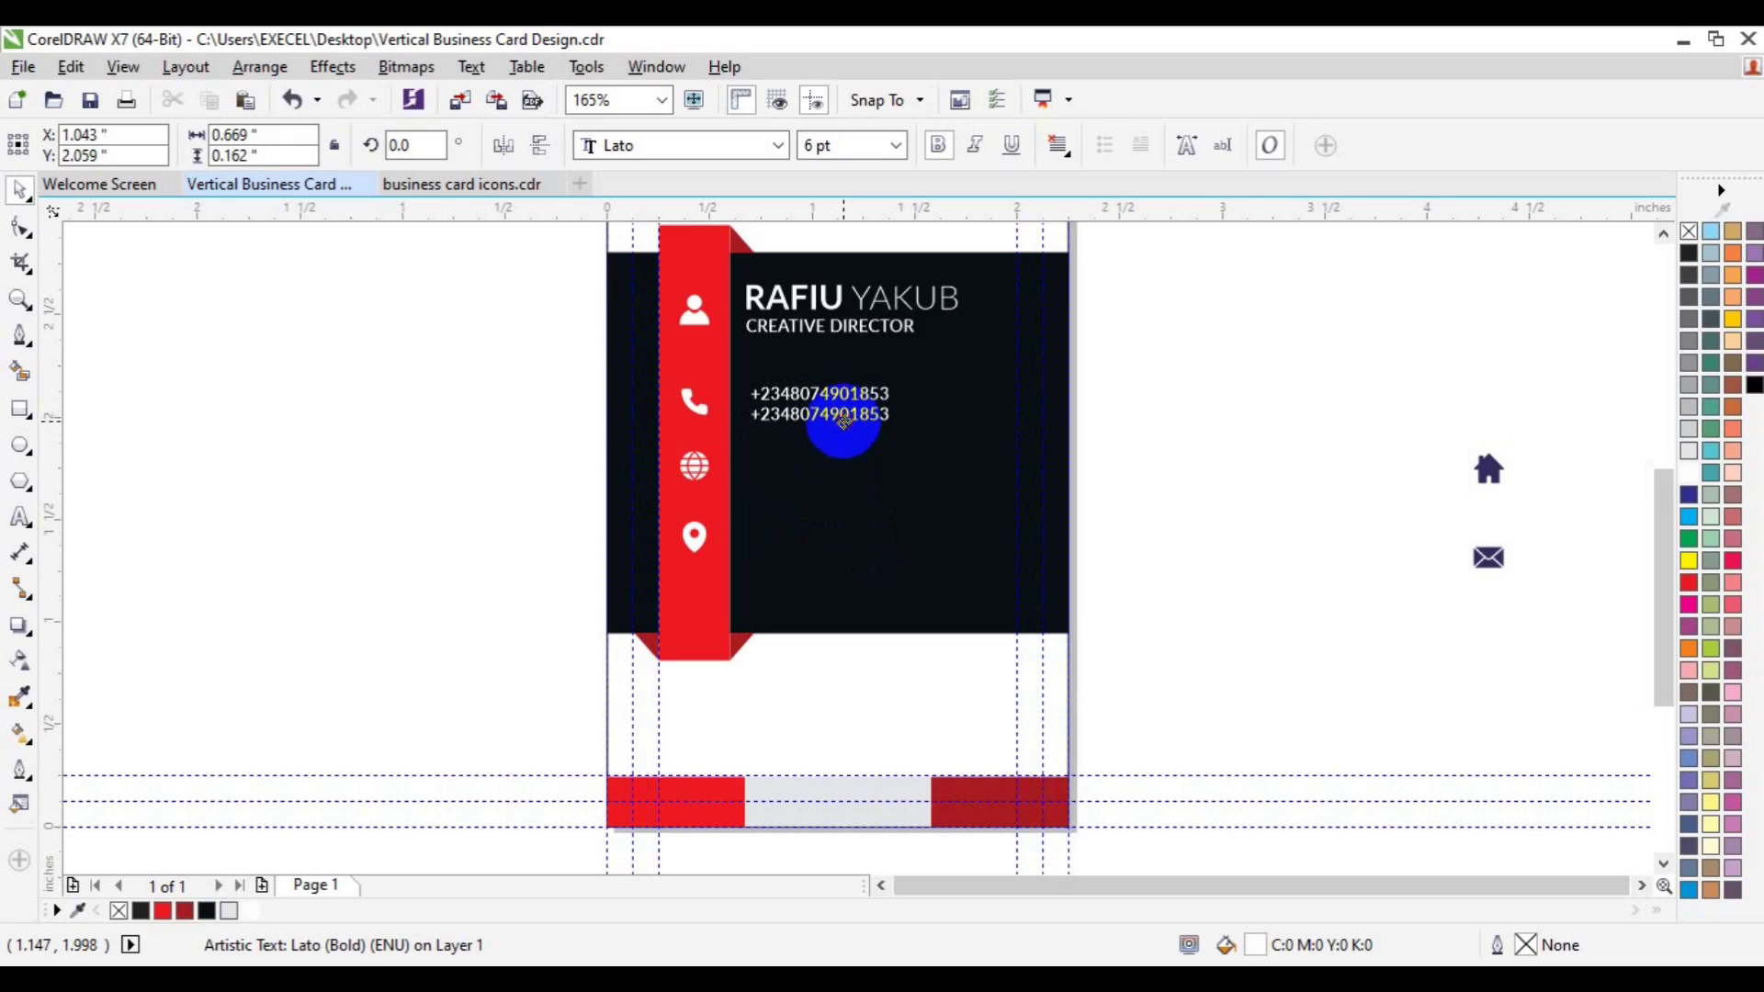
{"action": "left_click", "coordinate": [768, 326]}
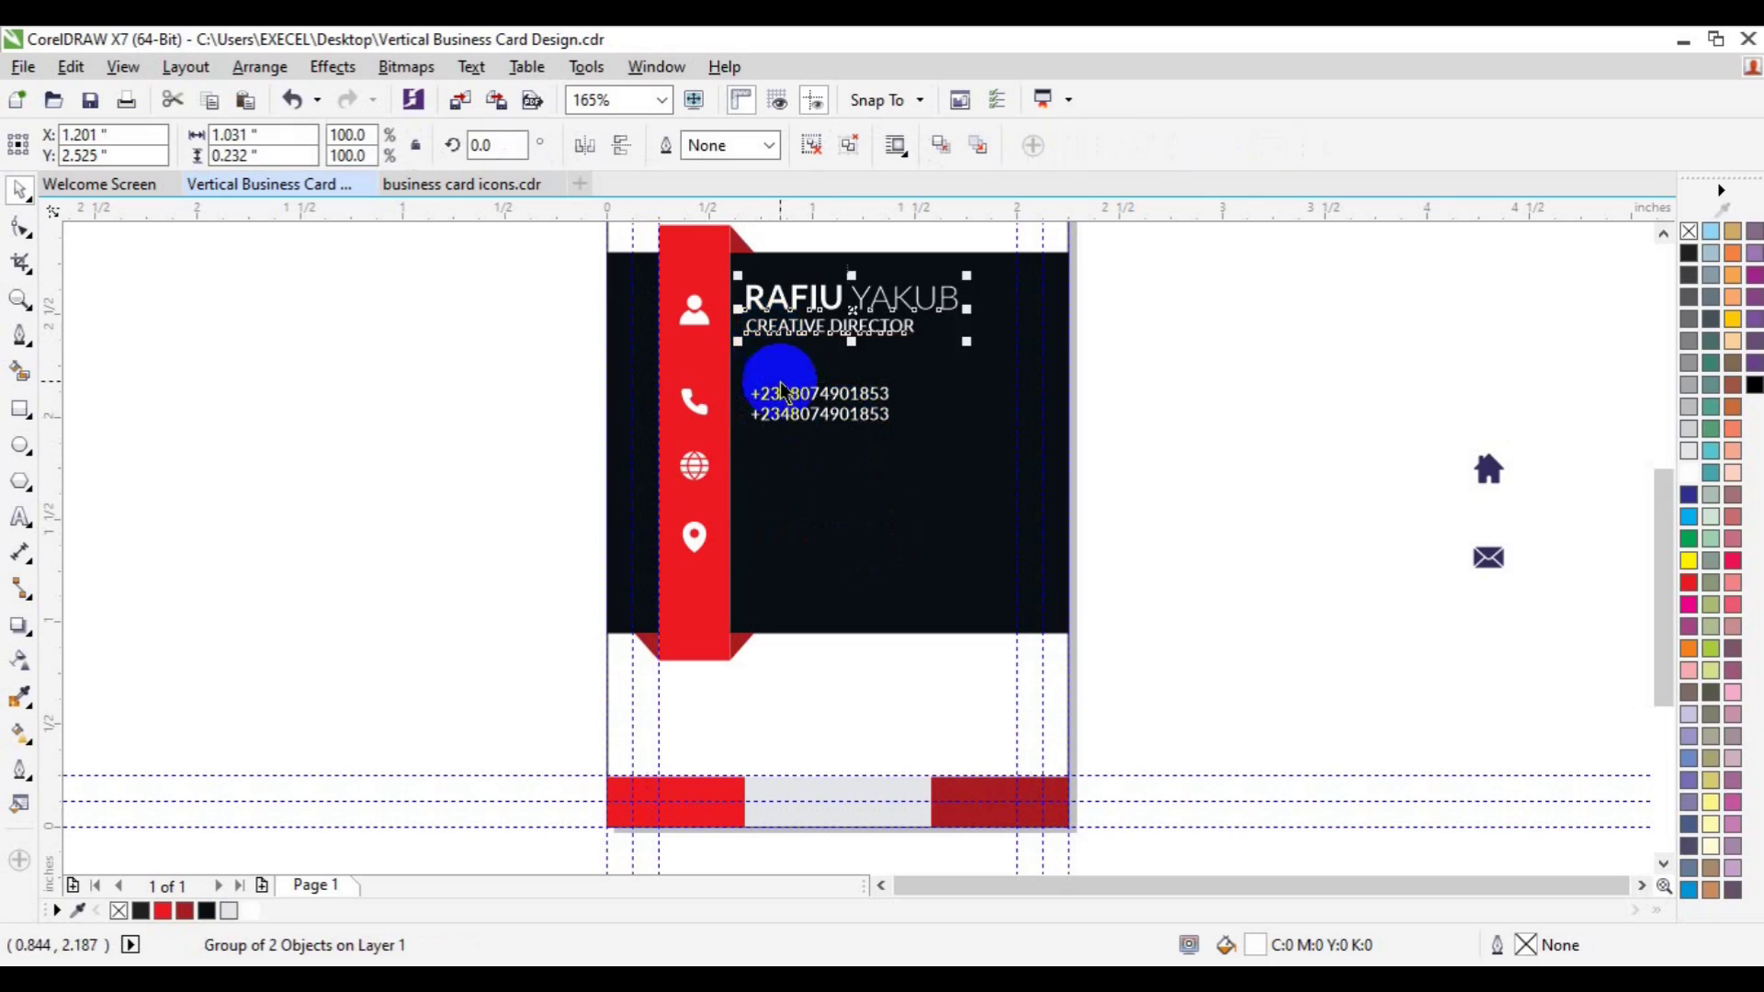
{"action": "left_click", "coordinate": [780, 393]}
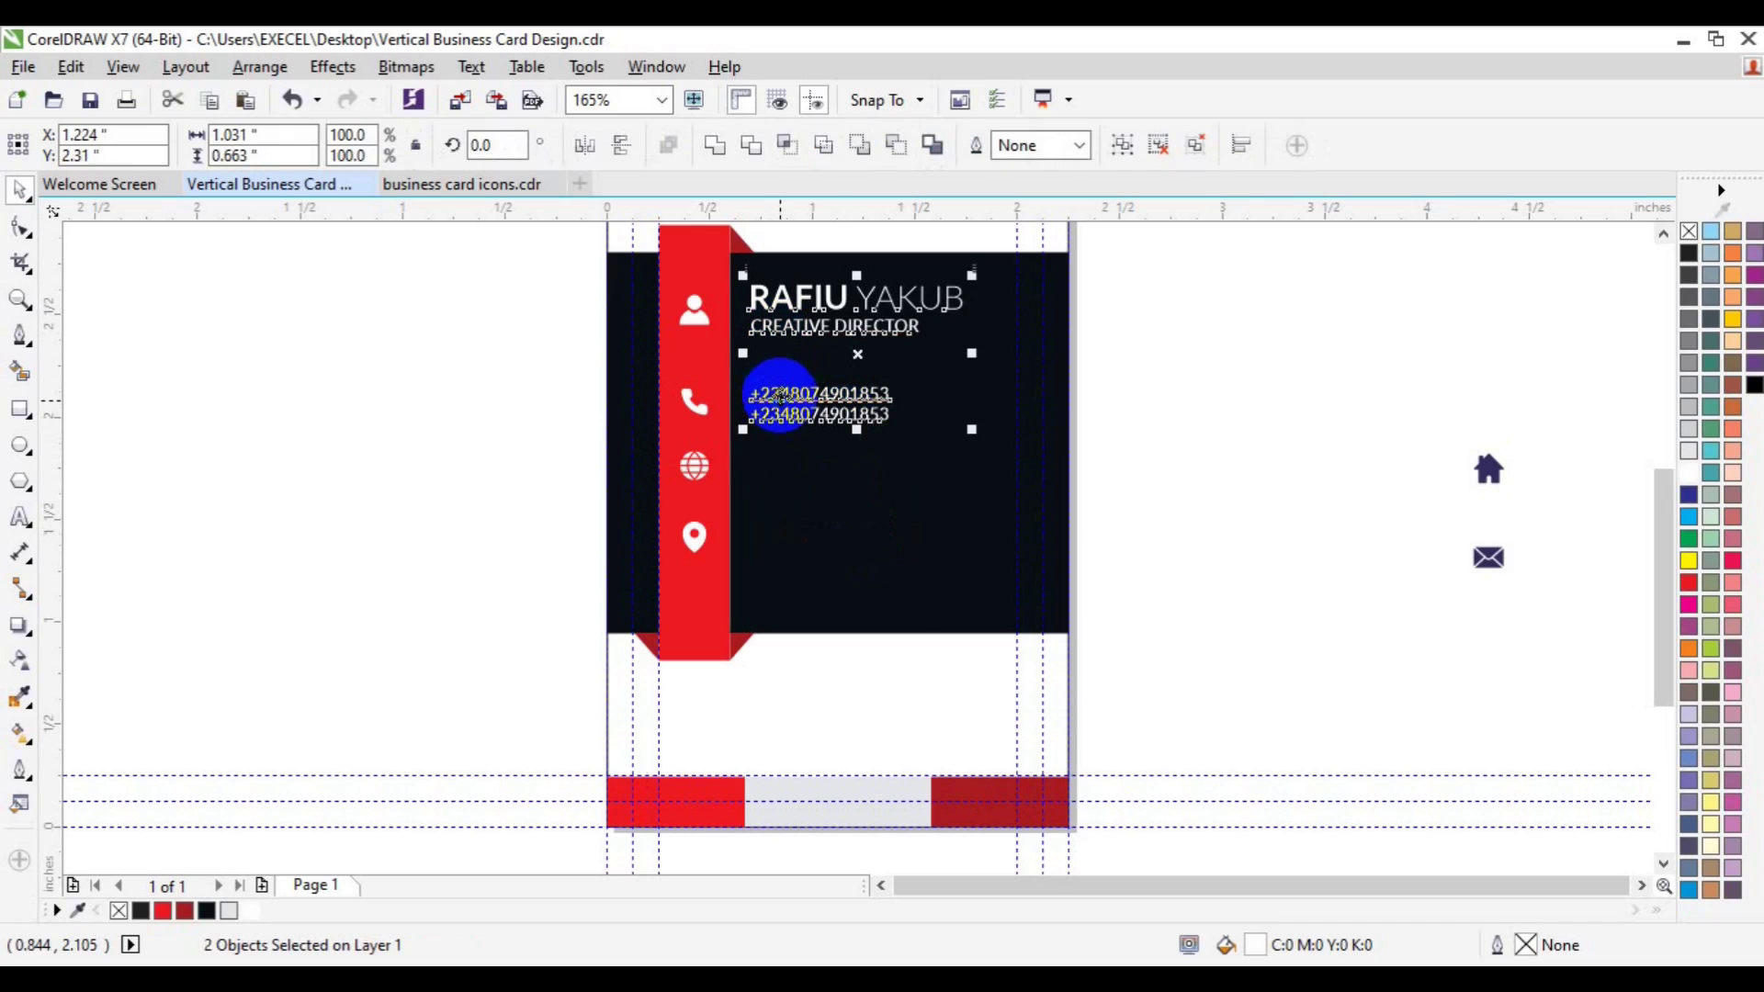
{"action": "left_click", "coordinate": [1071, 488]}
- Ungroup the phone and globe icons
{"action": "left_click", "coordinate": [781, 418]}
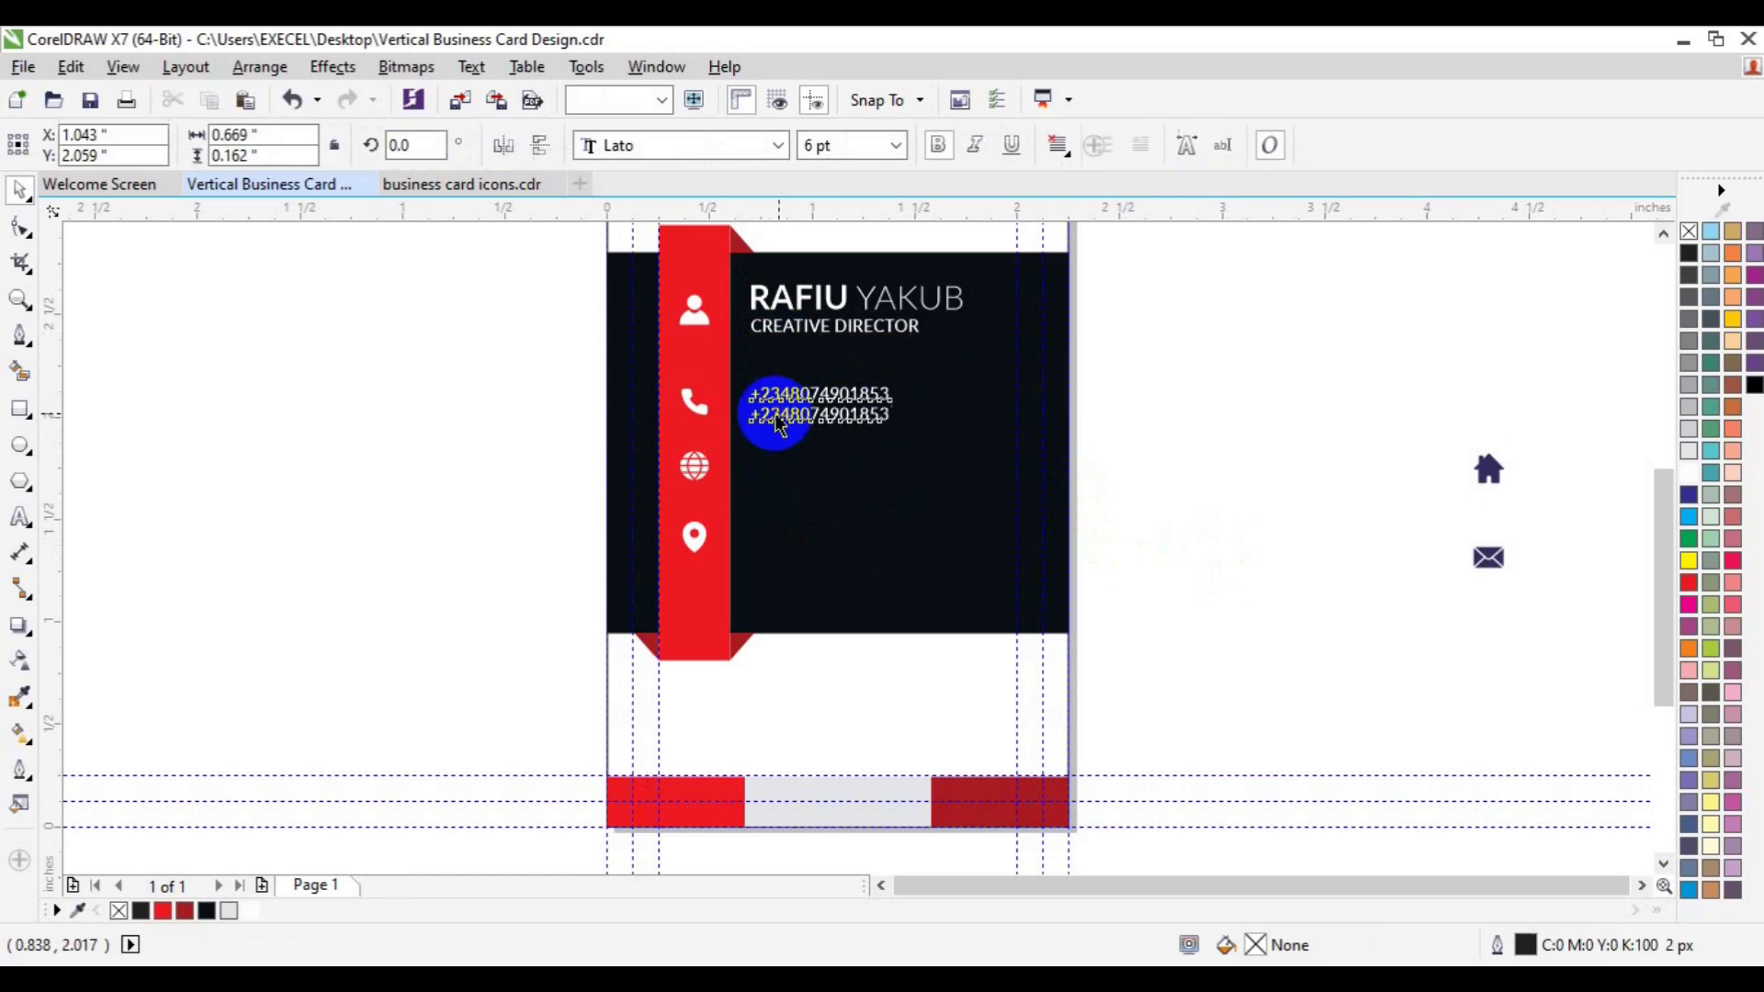
{"action": "left_click", "coordinate": [689, 404], "text": "shift"}
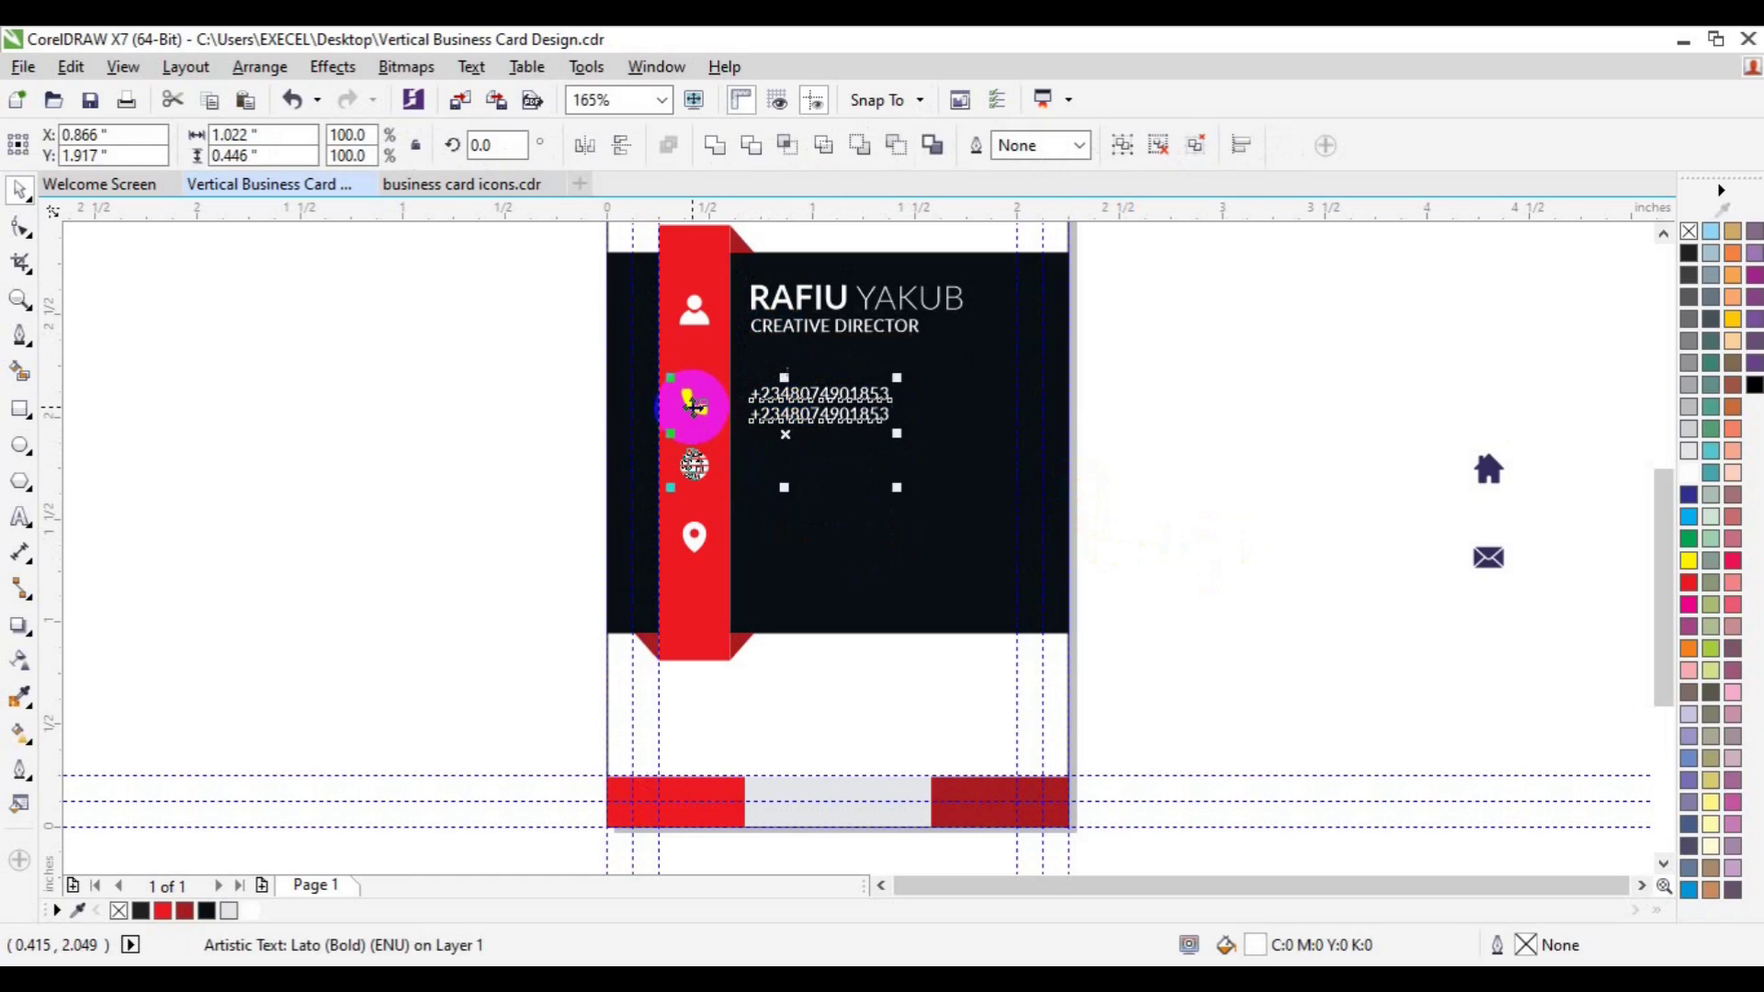
{"action": "left_click", "coordinate": [1142, 393]}
{"action": "left_click", "coordinate": [693, 465]}
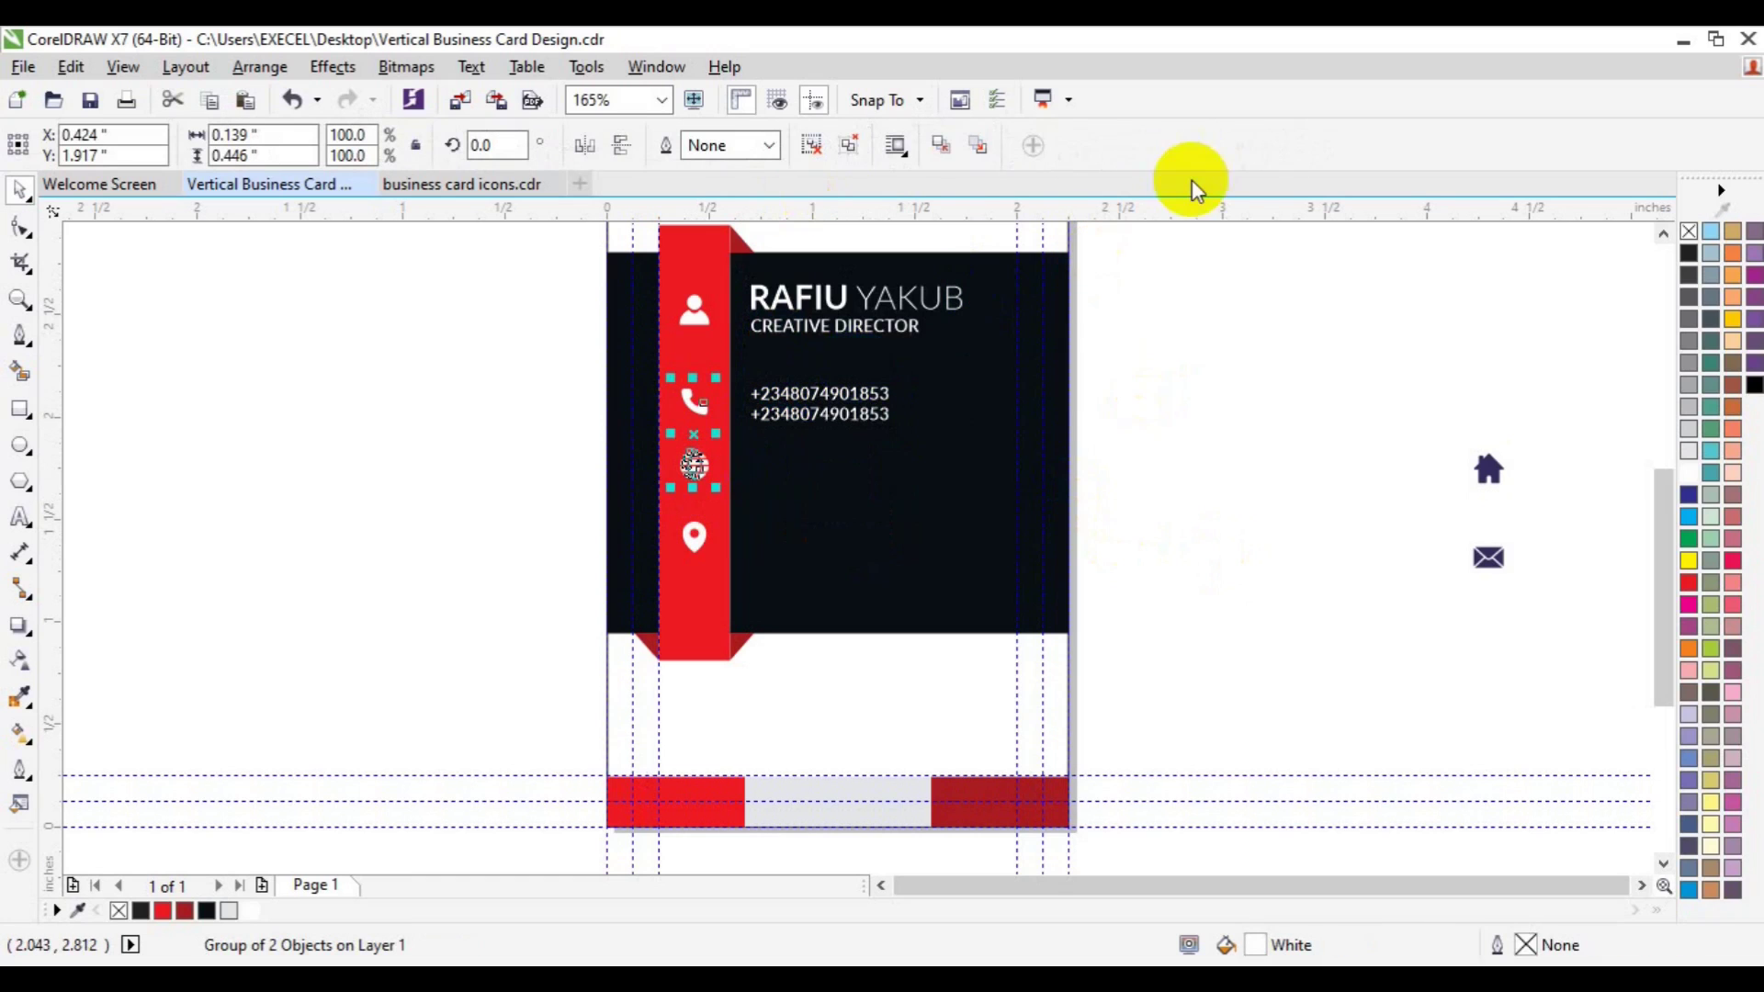
{"action": "left_click", "coordinate": [809, 145]}
- Align the phone-number text with the phone icon
{"action": "left_click", "coordinate": [685, 403]}
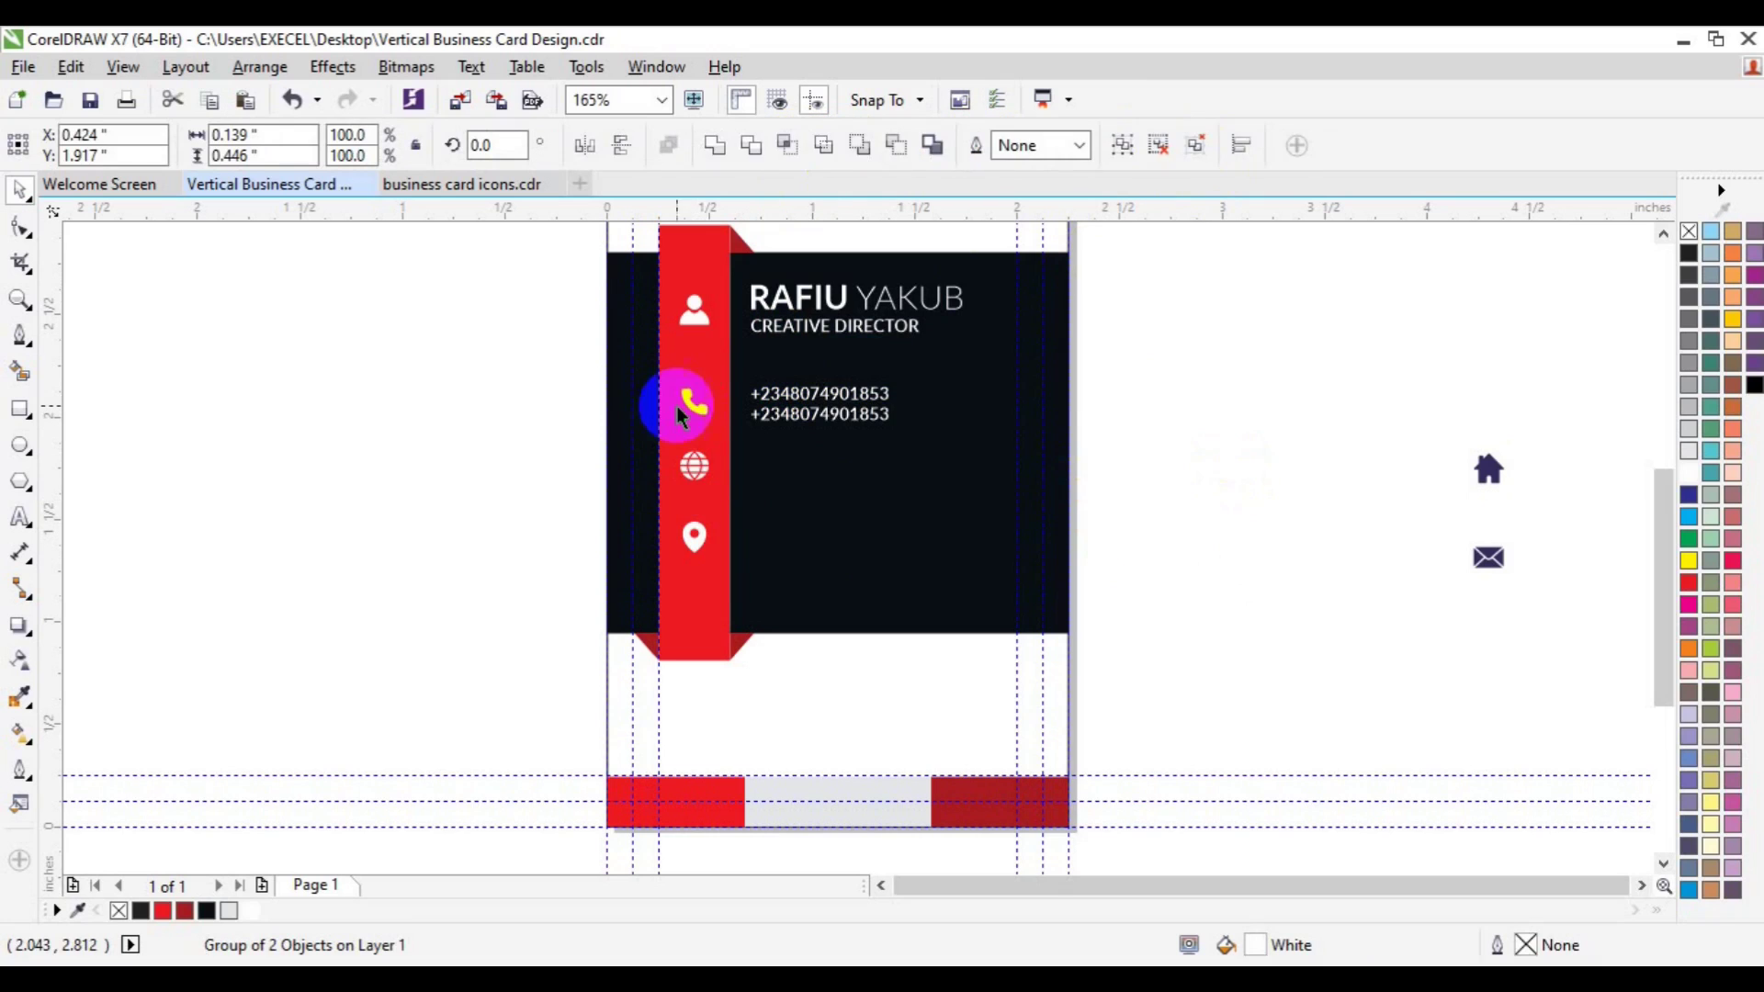
{"action": "left_click", "coordinate": [781, 424], "text": "shift"}
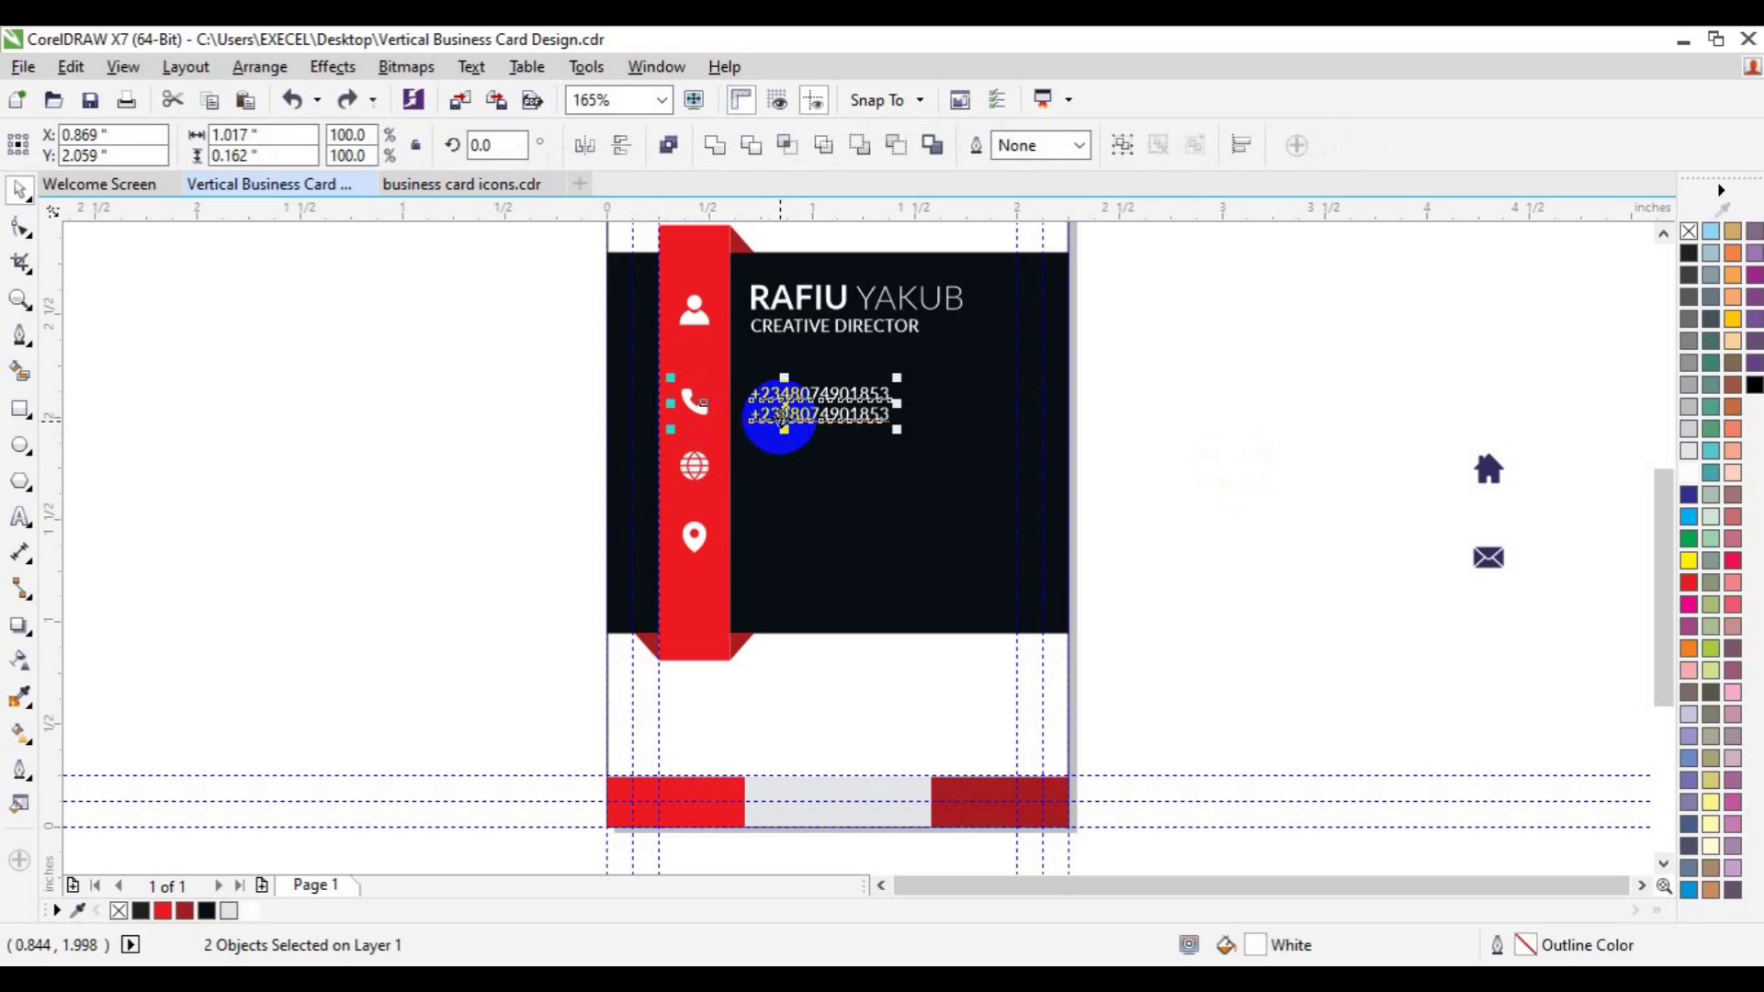
{"action": "left_click", "coordinate": [1154, 465]}
{"action": "left_click", "coordinate": [849, 413]}
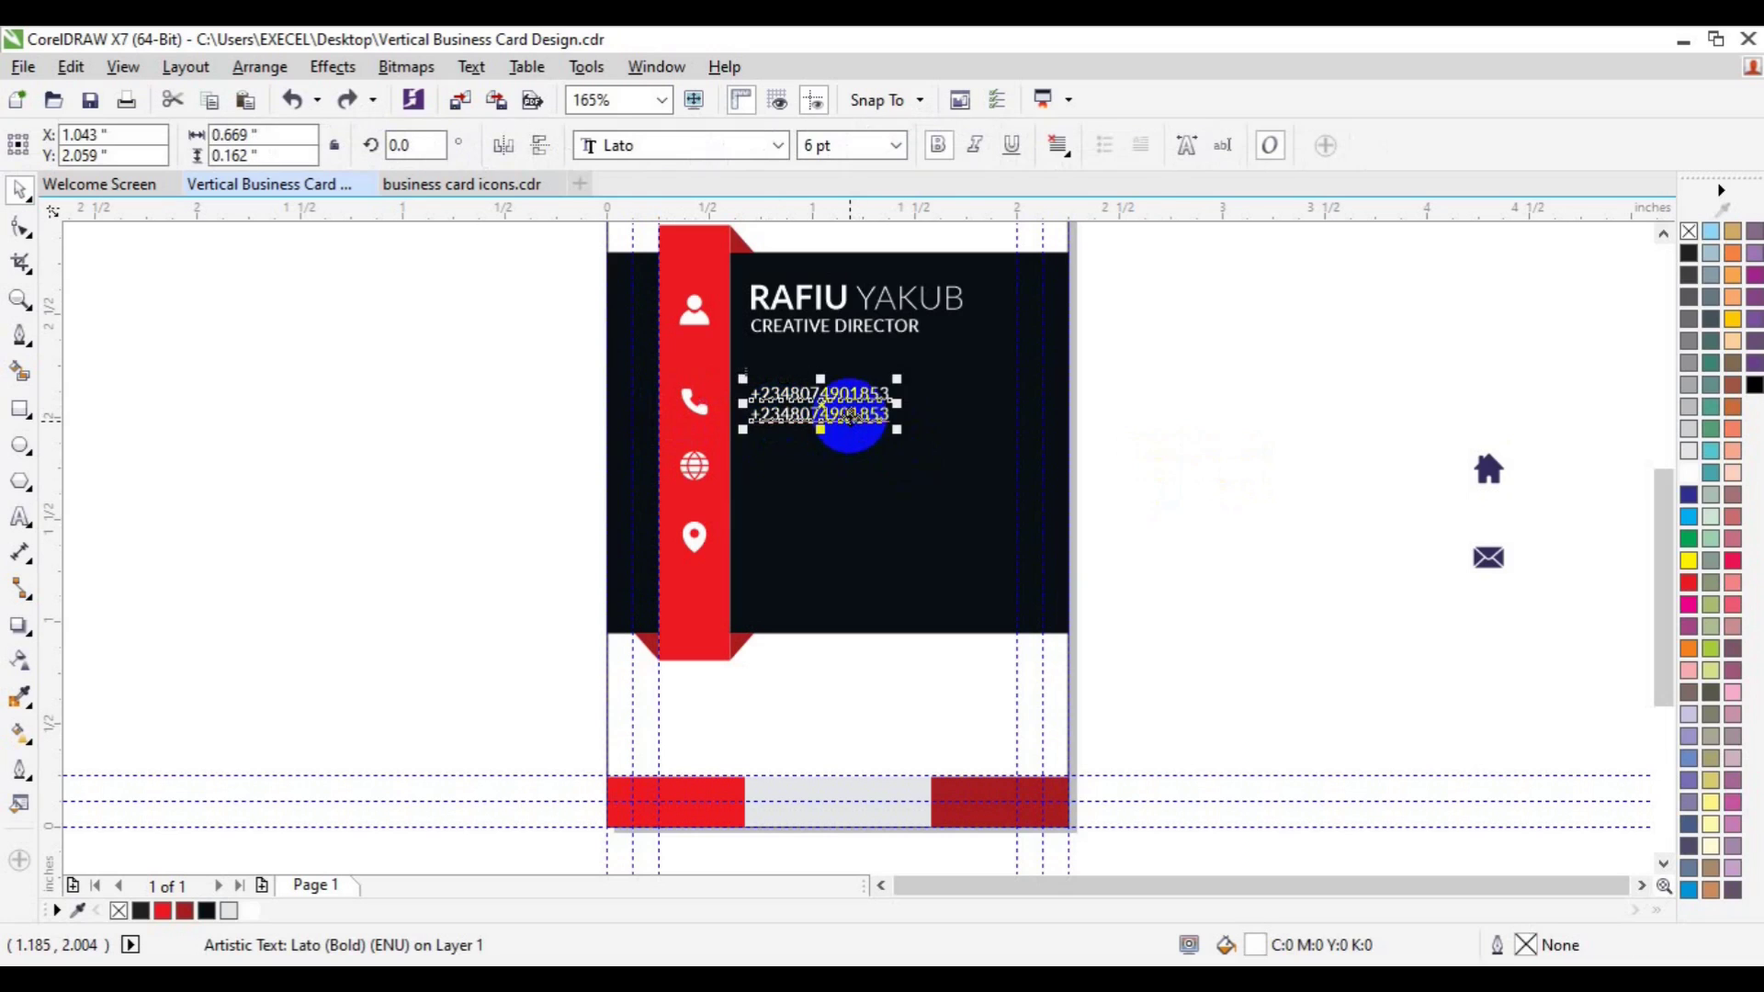
{"action": "left_click", "coordinate": [691, 402], "text": "shift"}
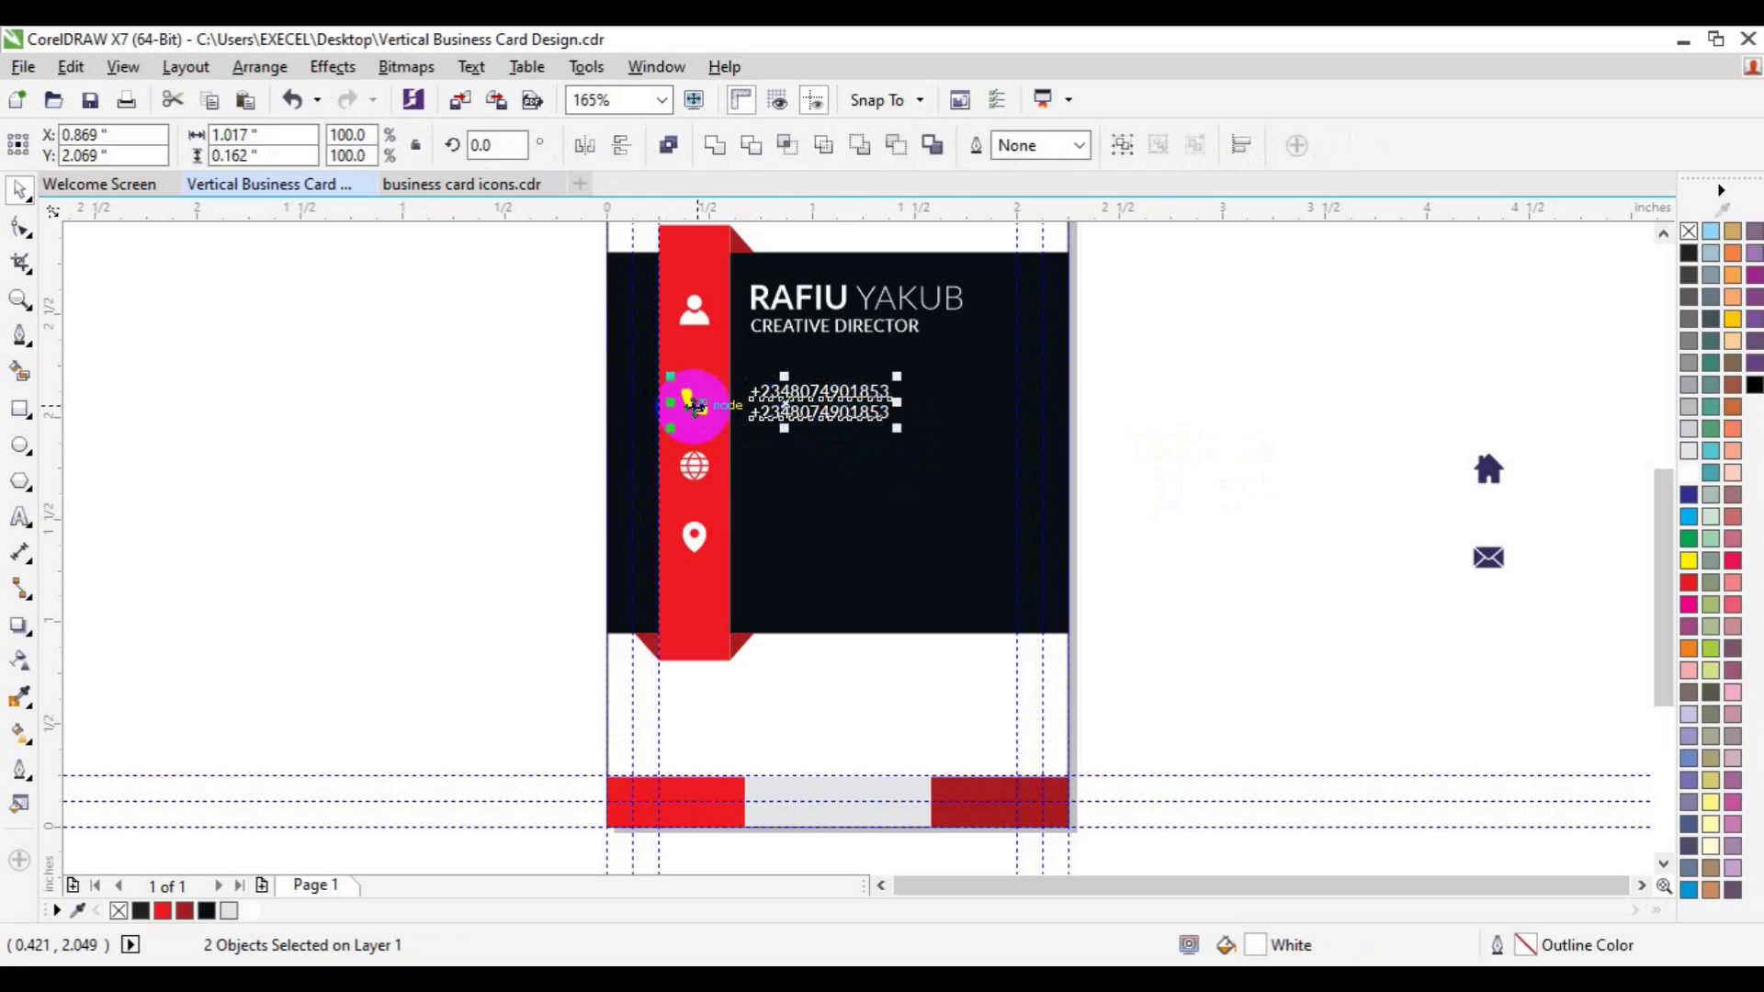
{"action": "left_click", "coordinate": [1179, 504]}
{"action": "left_click", "coordinate": [797, 409]}
{"action": "mouse_move", "coordinate": [797, 410]}
{"action": "left_mouse_down"}
{"action": "mouse_move", "coordinate": [859, 359]}
{"action": "mouse_move", "coordinate": [818, 466]}
{"action": "left_mouse_up"}
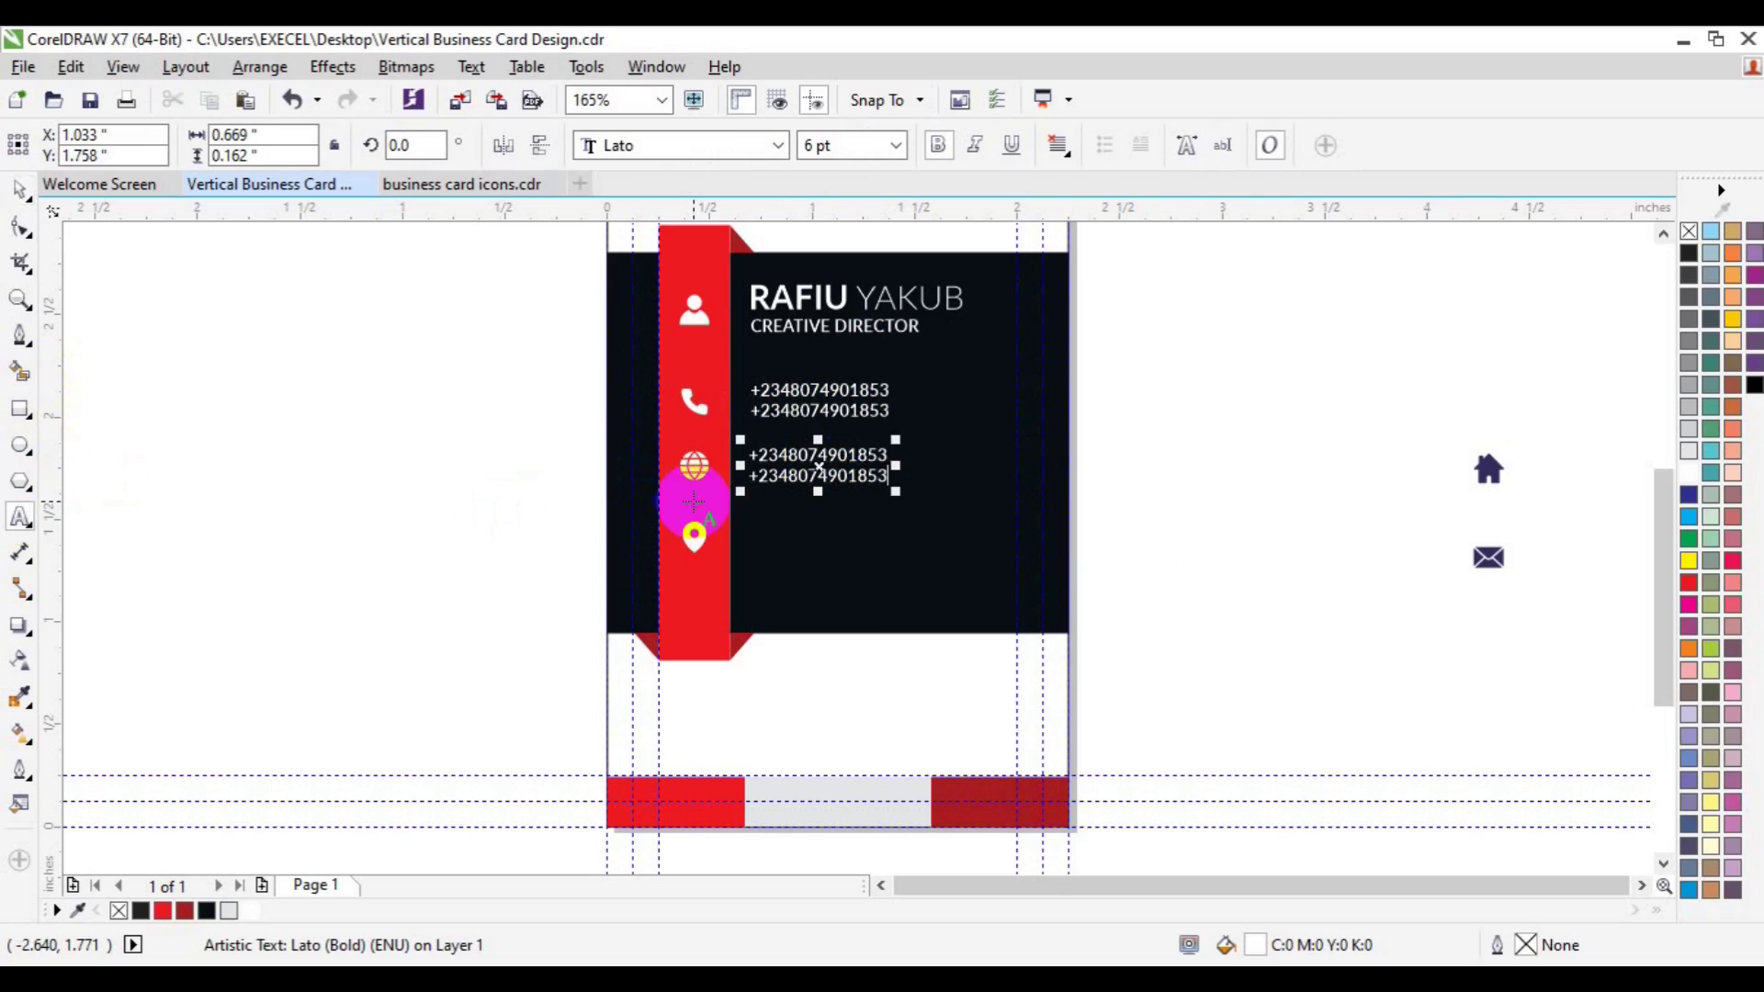
{"action": "left_click", "coordinate": [740, 457]}
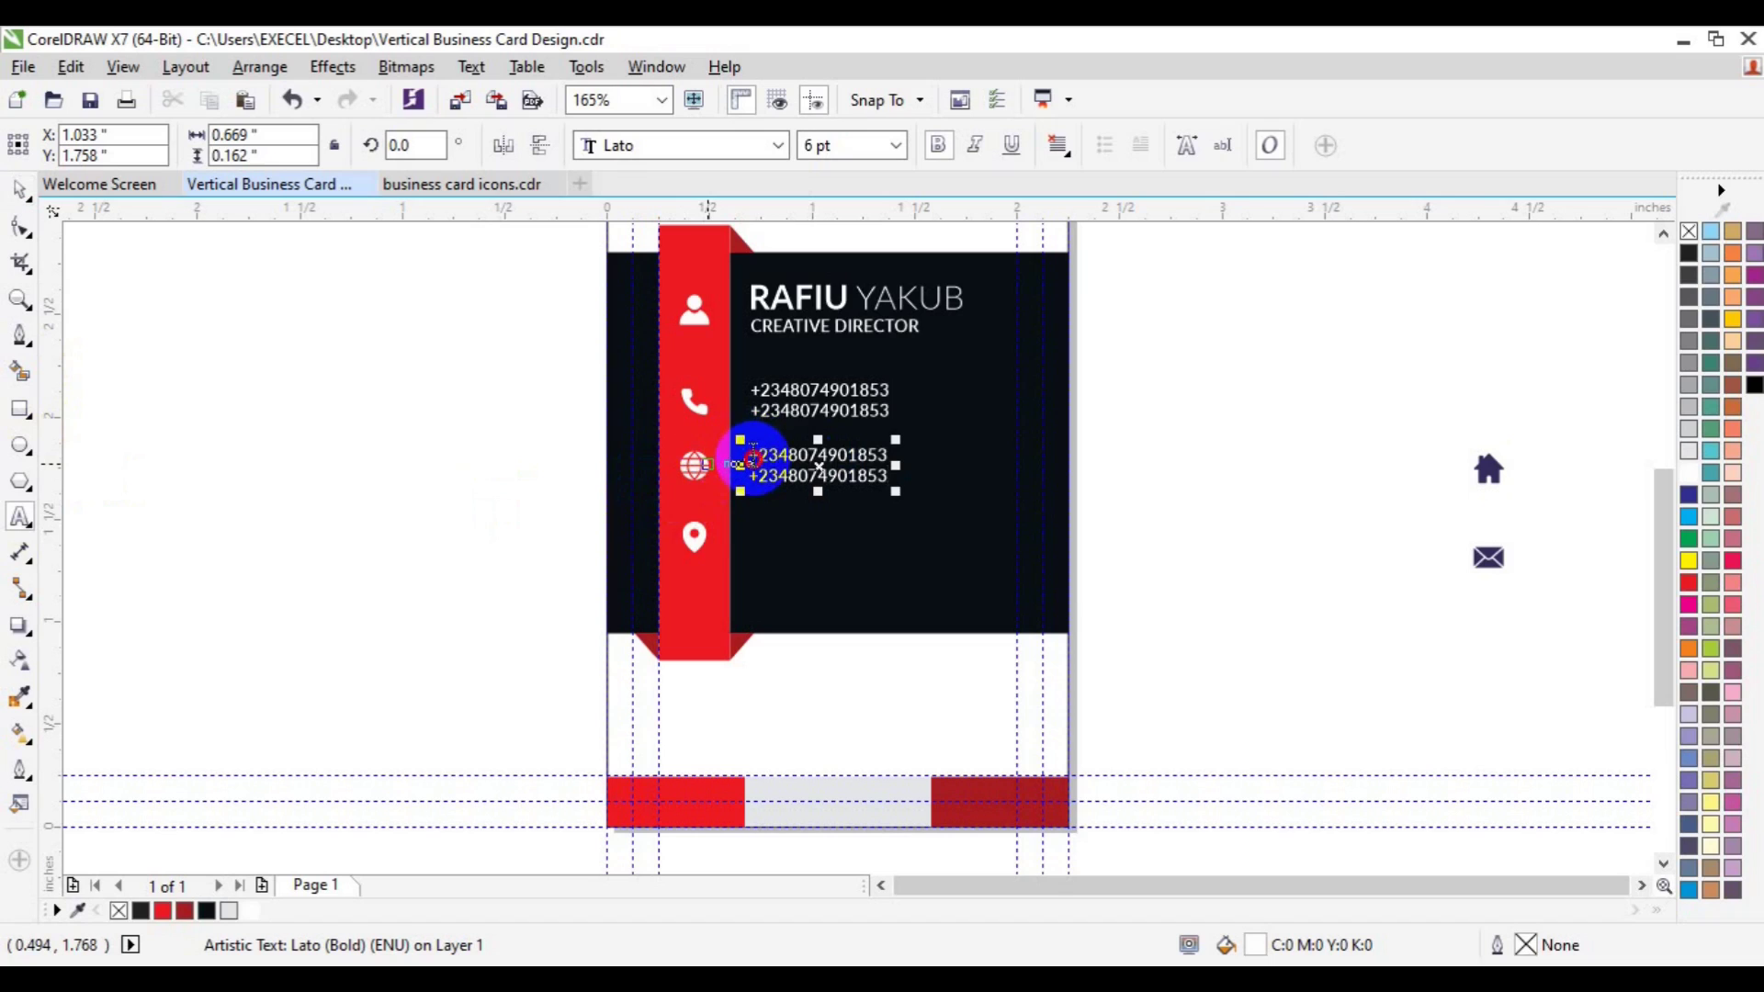
{"action": "left_click_drag", "start_coordinate": [752, 459], "coordinate": [903, 462]}
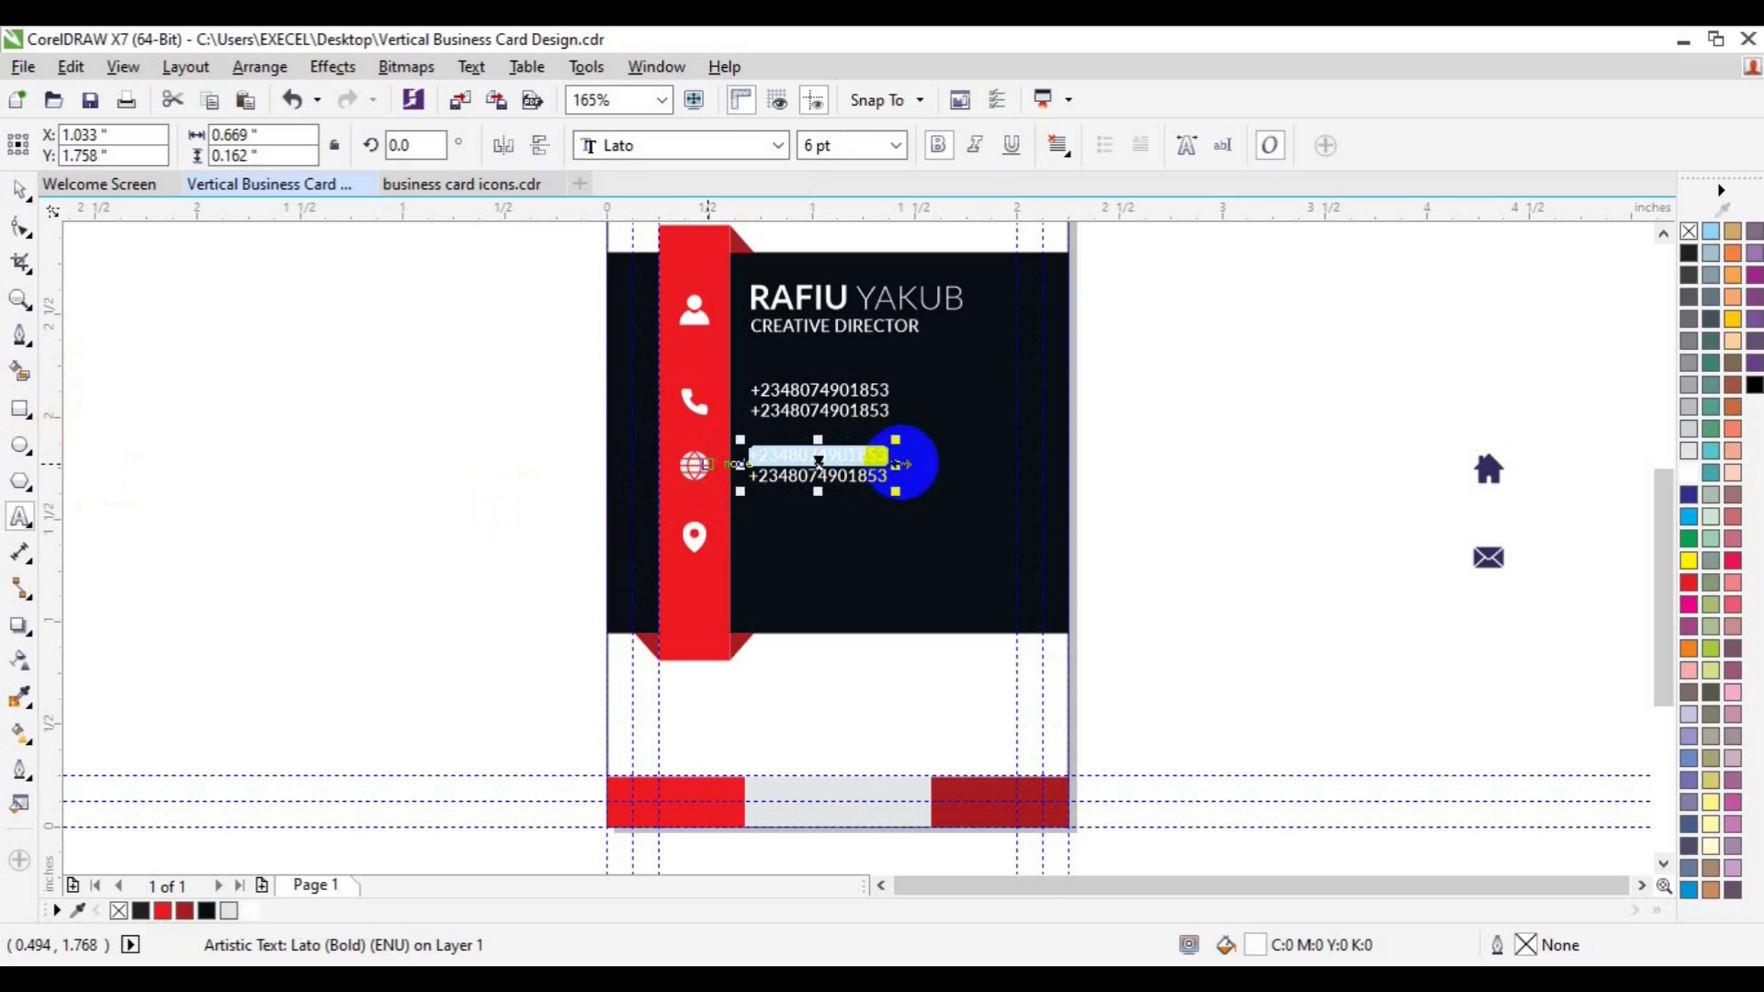
{"action": "type", "text": "www.xlgraphica.com"}
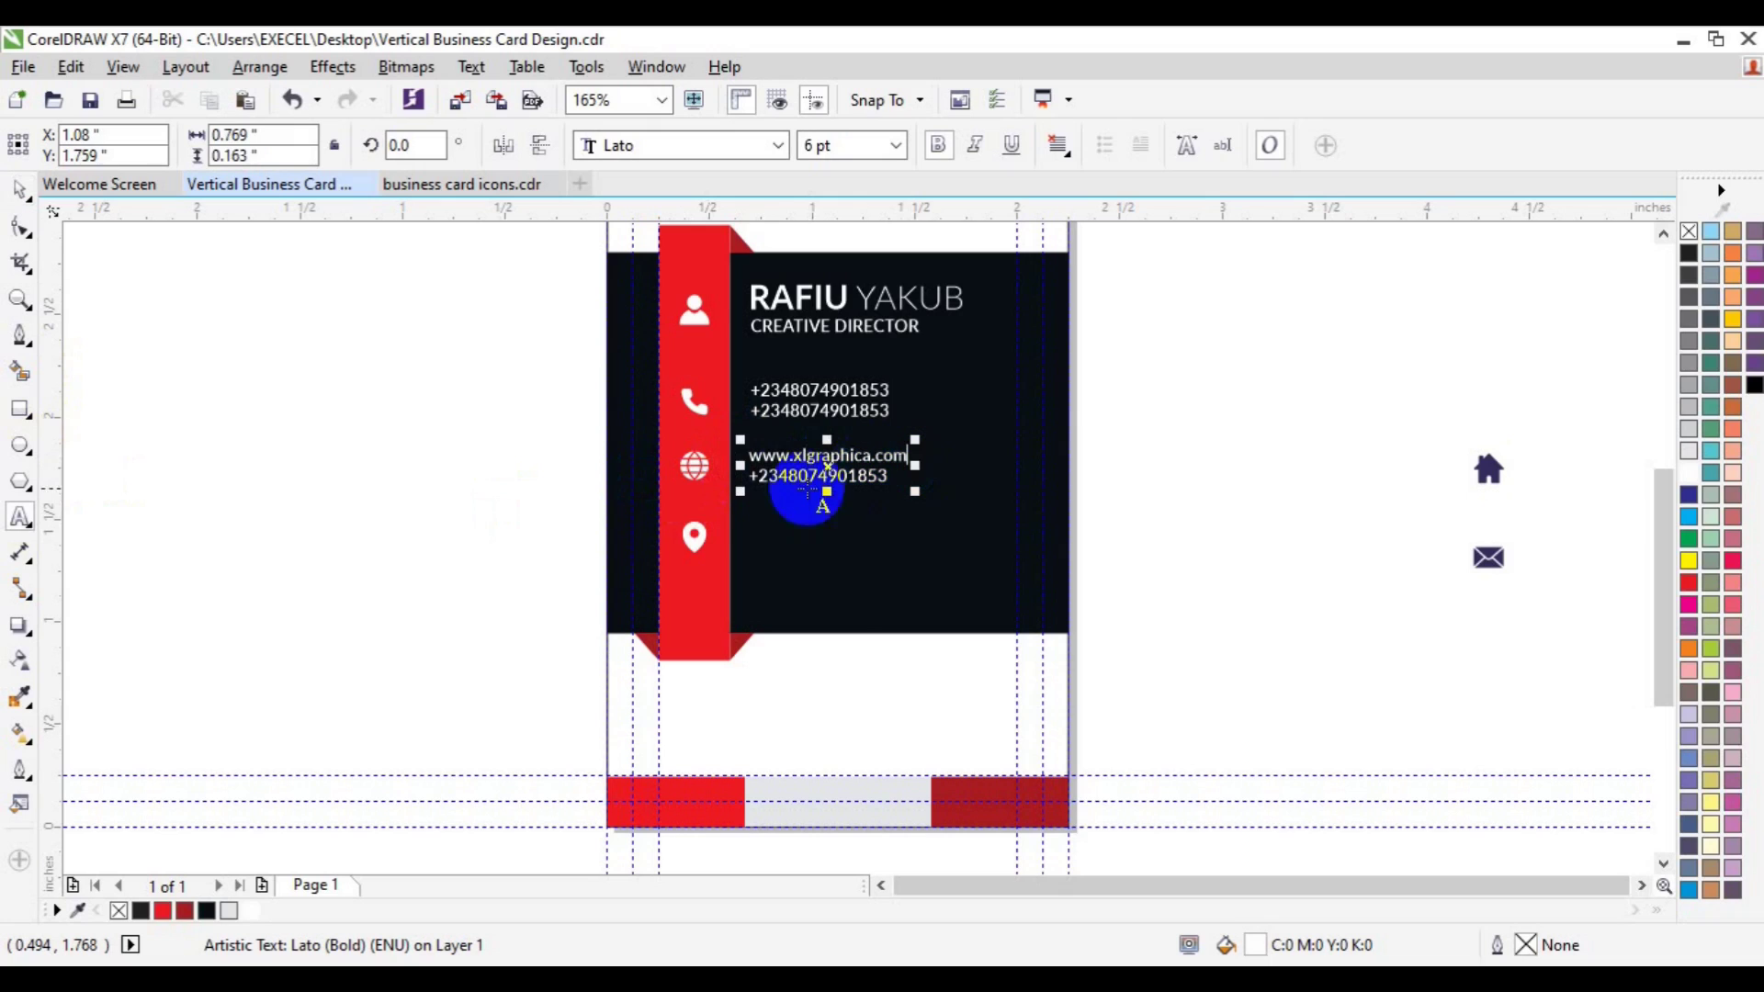
{"action": "left_click_drag", "start_coordinate": [753, 477], "coordinate": [930, 524]}
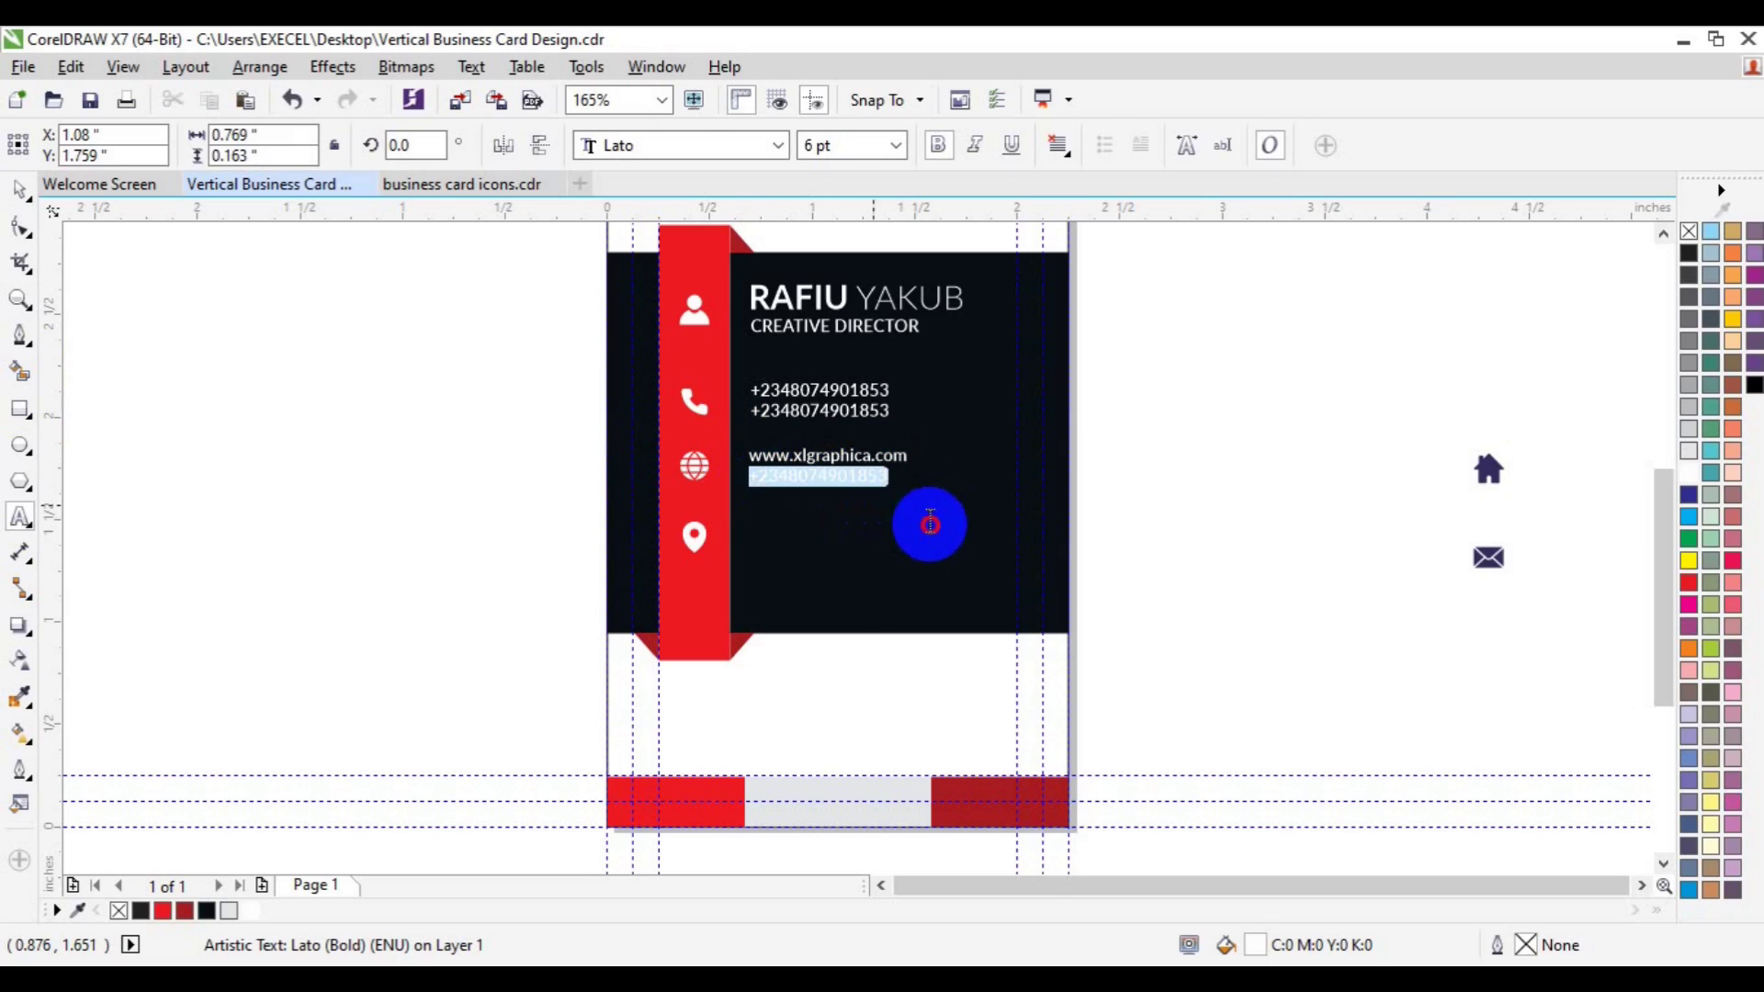
{"action": "type", "text": "www.xlgraphica.com"}
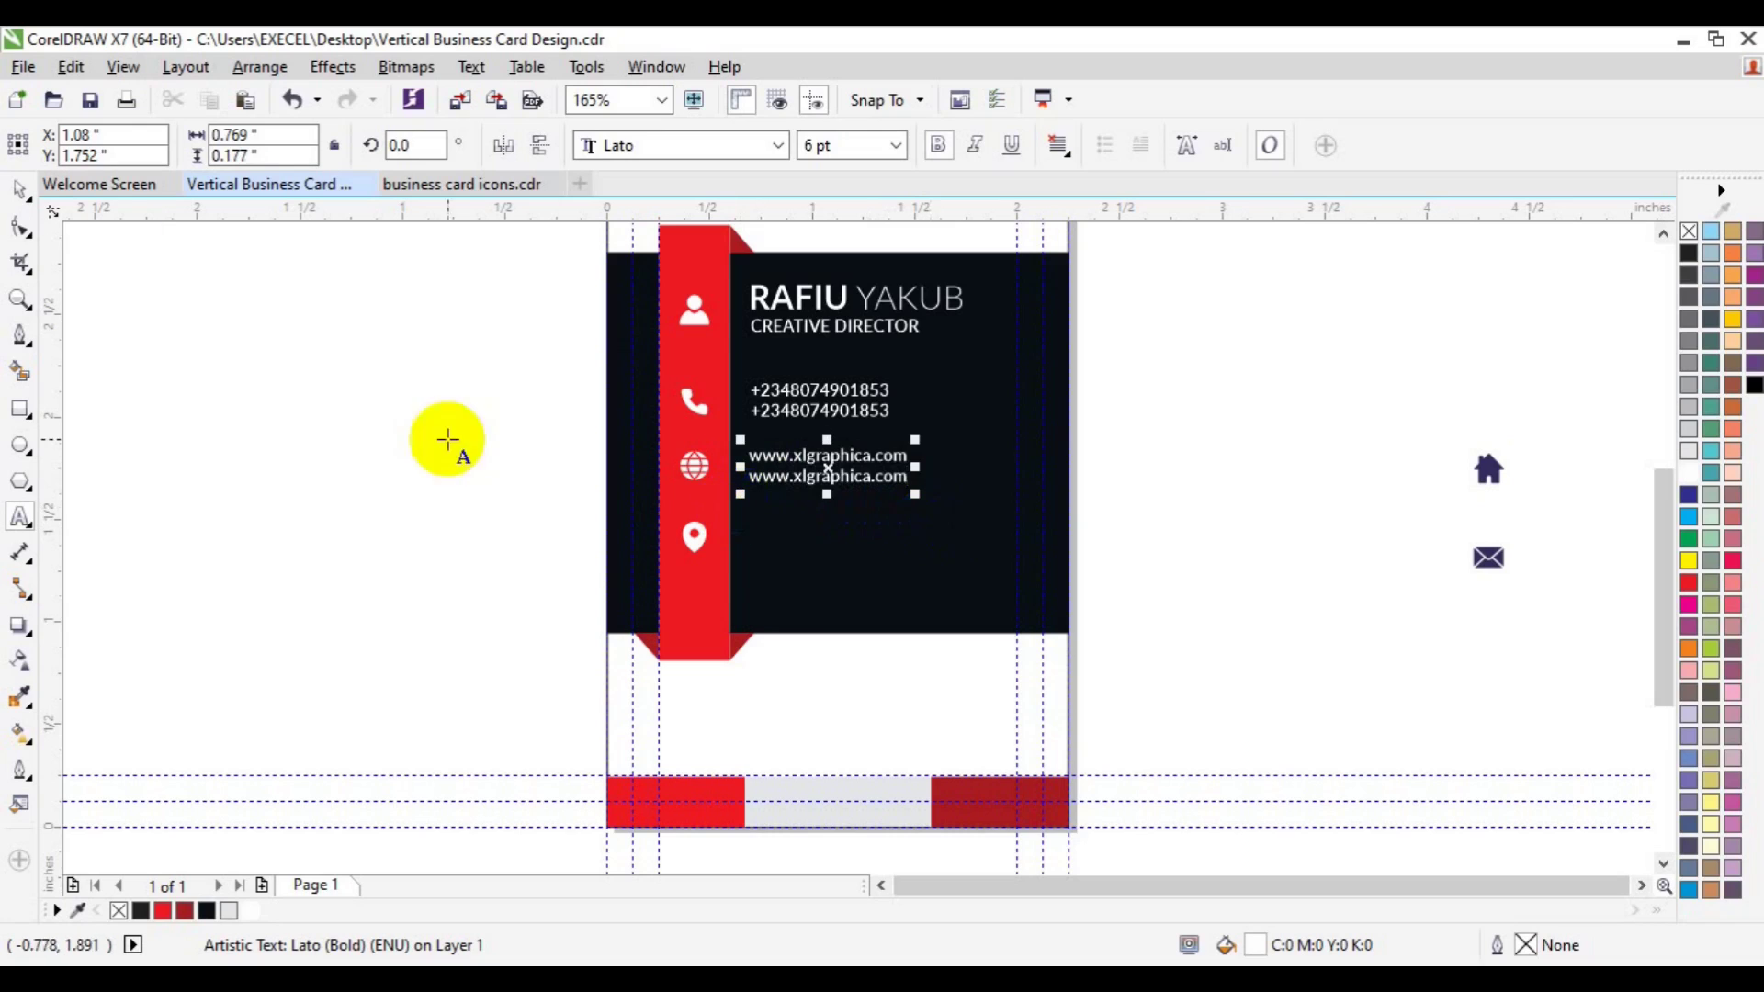
- Align the web-address text with the globe icon
{"action": "left_click", "coordinate": [690, 470], "text": "shift"}
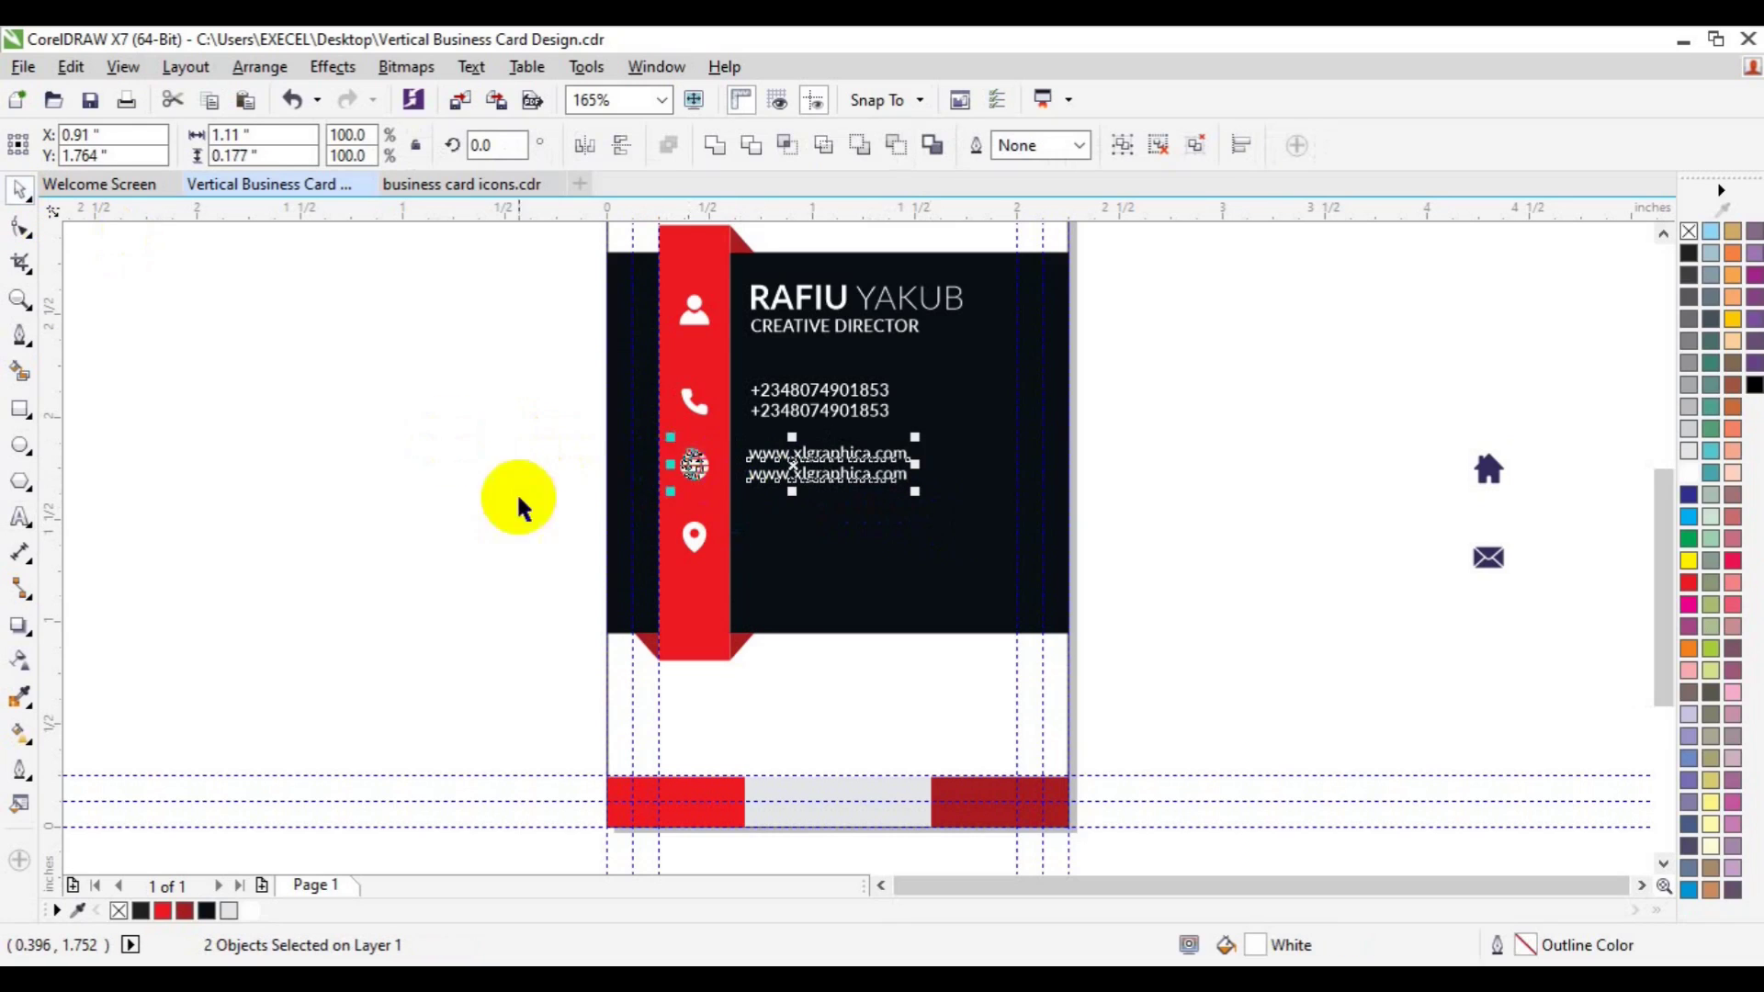
{"action": "left_click", "coordinate": [431, 526]}
{"action": "left_click", "coordinate": [807, 476]}
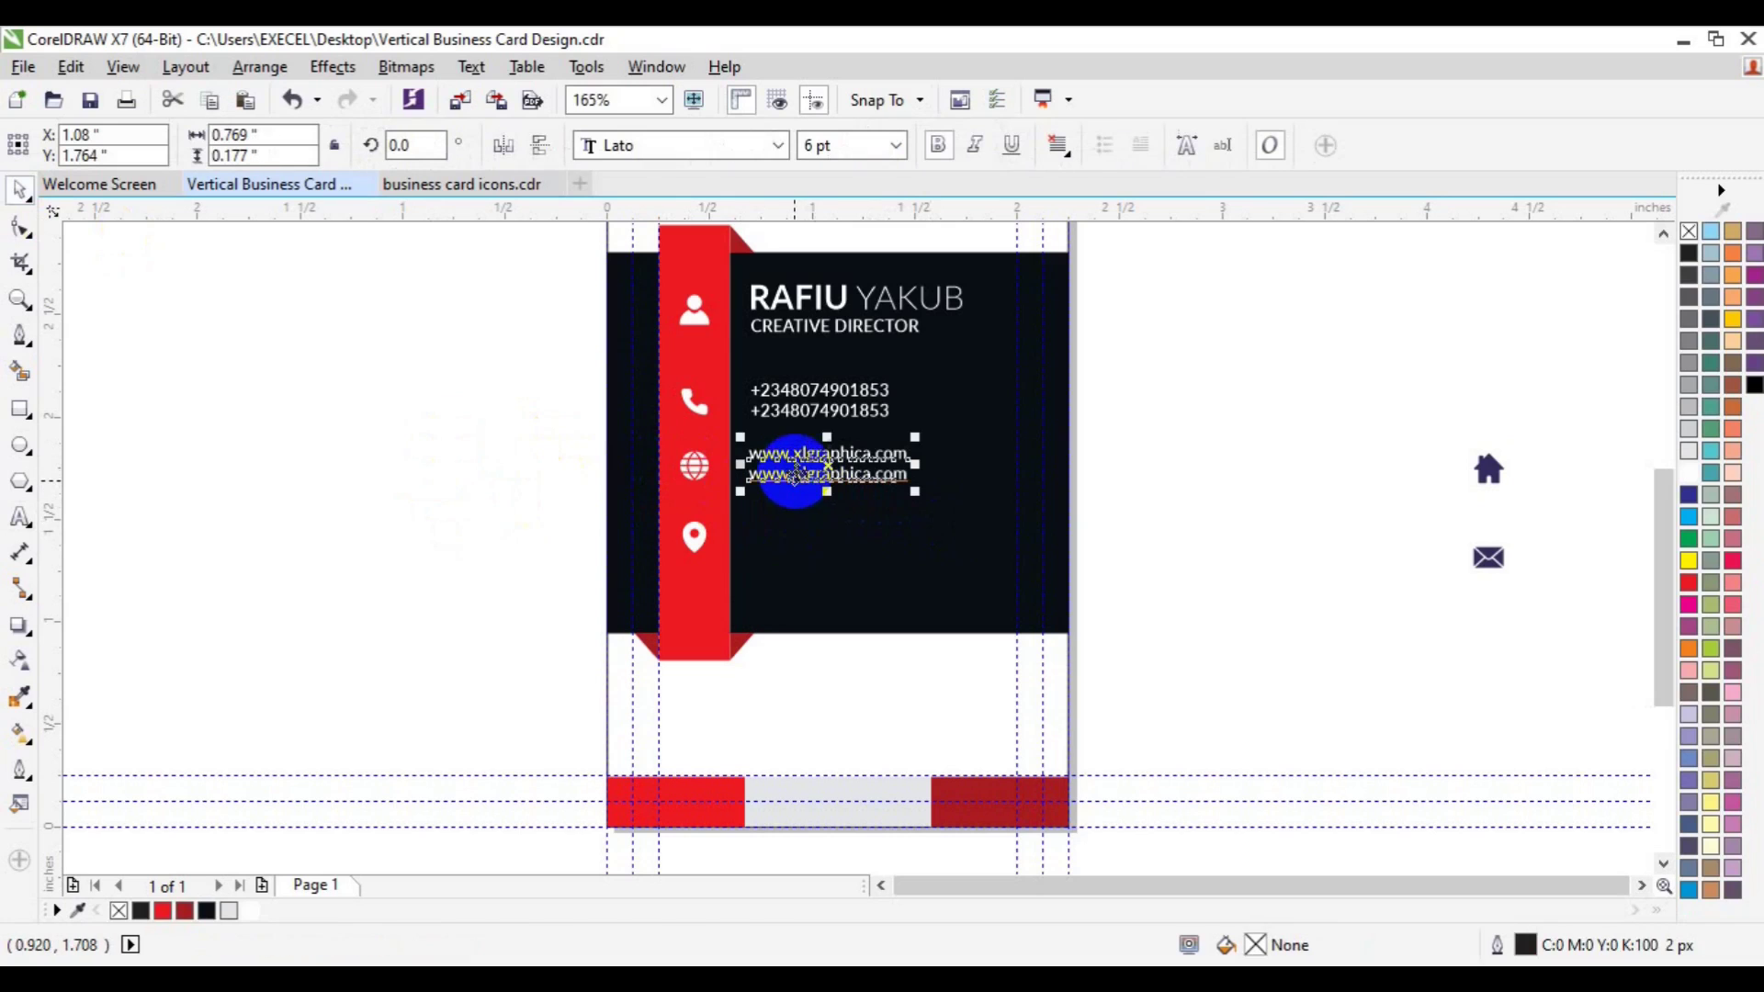
{"action": "left_click", "coordinate": [809, 418], "text": "shift"}
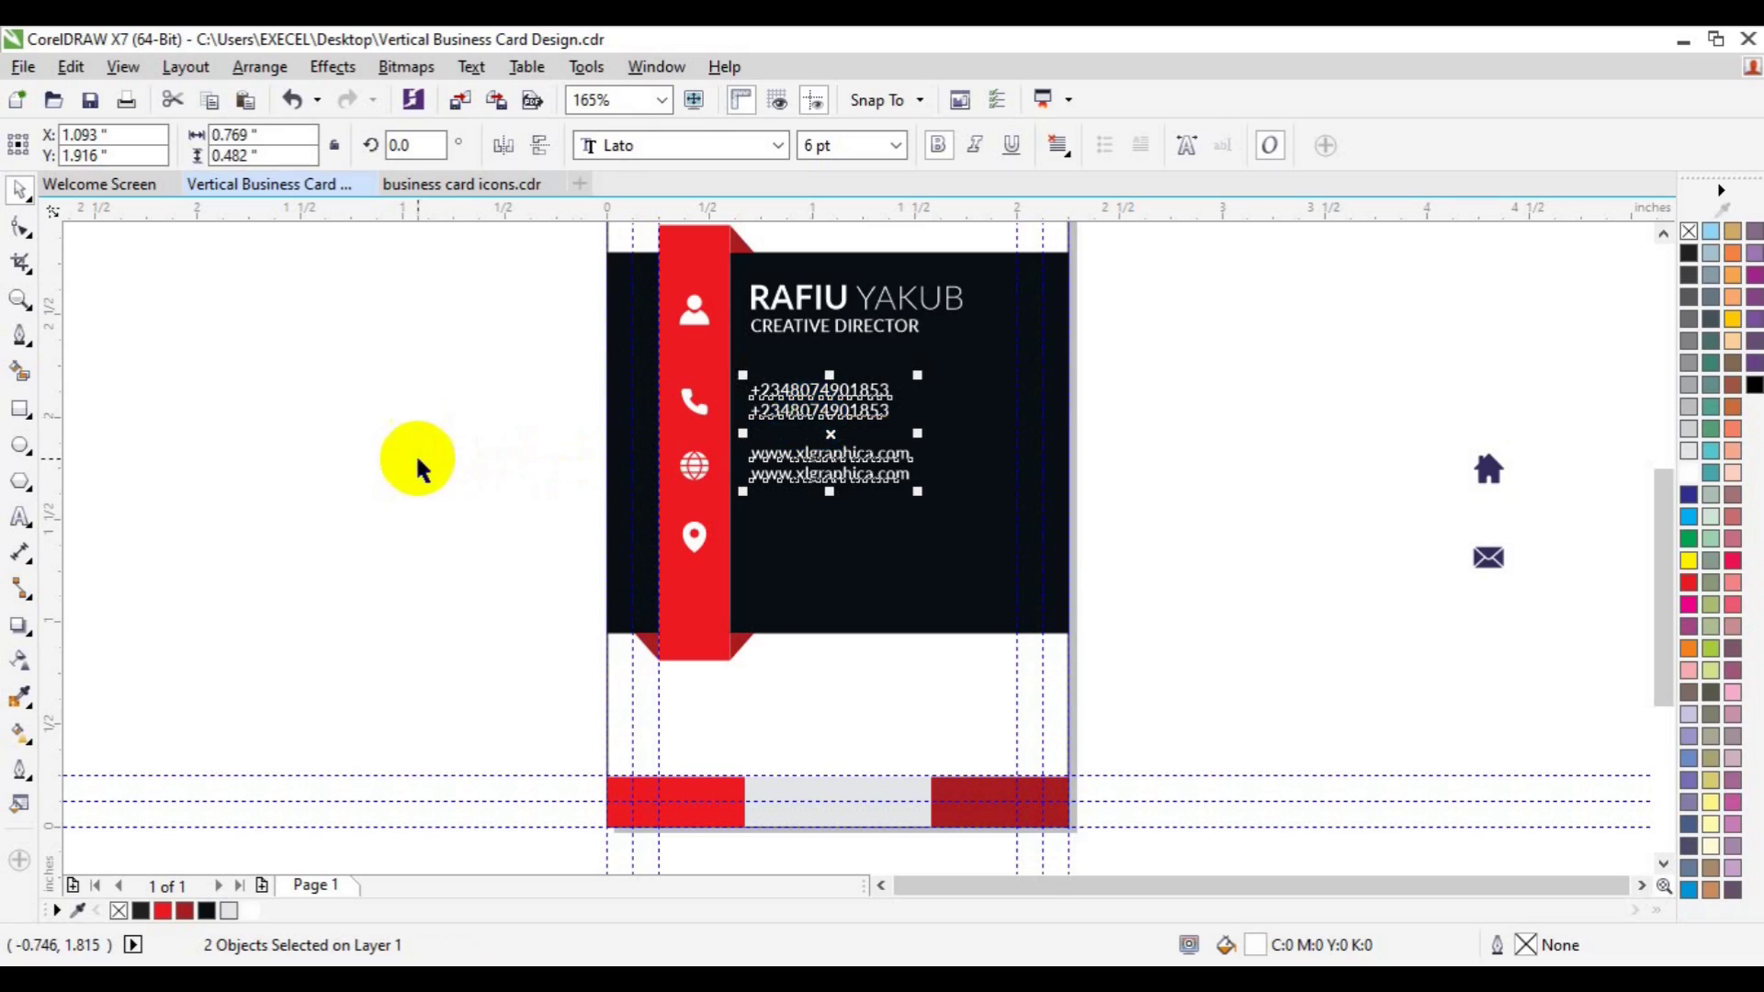
{"action": "left_click", "coordinate": [813, 464]}
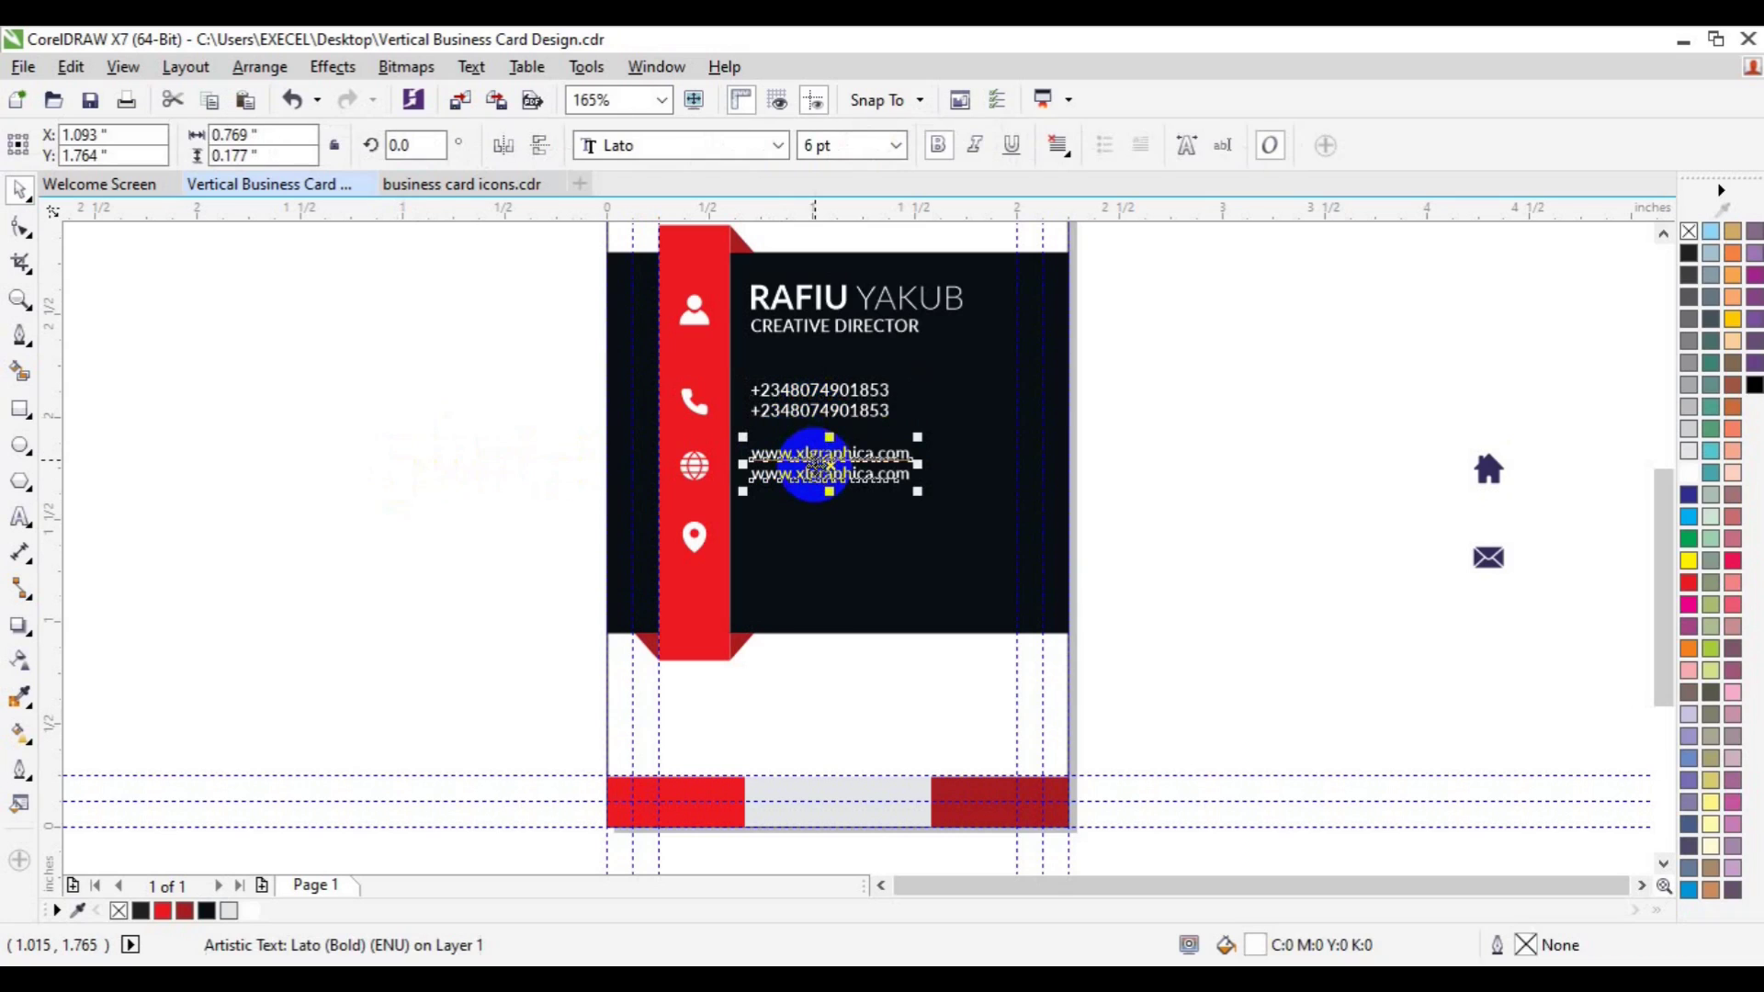
- Duplicate the web-address text beside the location pin and select all three text blocks
{"action": "key", "text": "ctrl+d"}
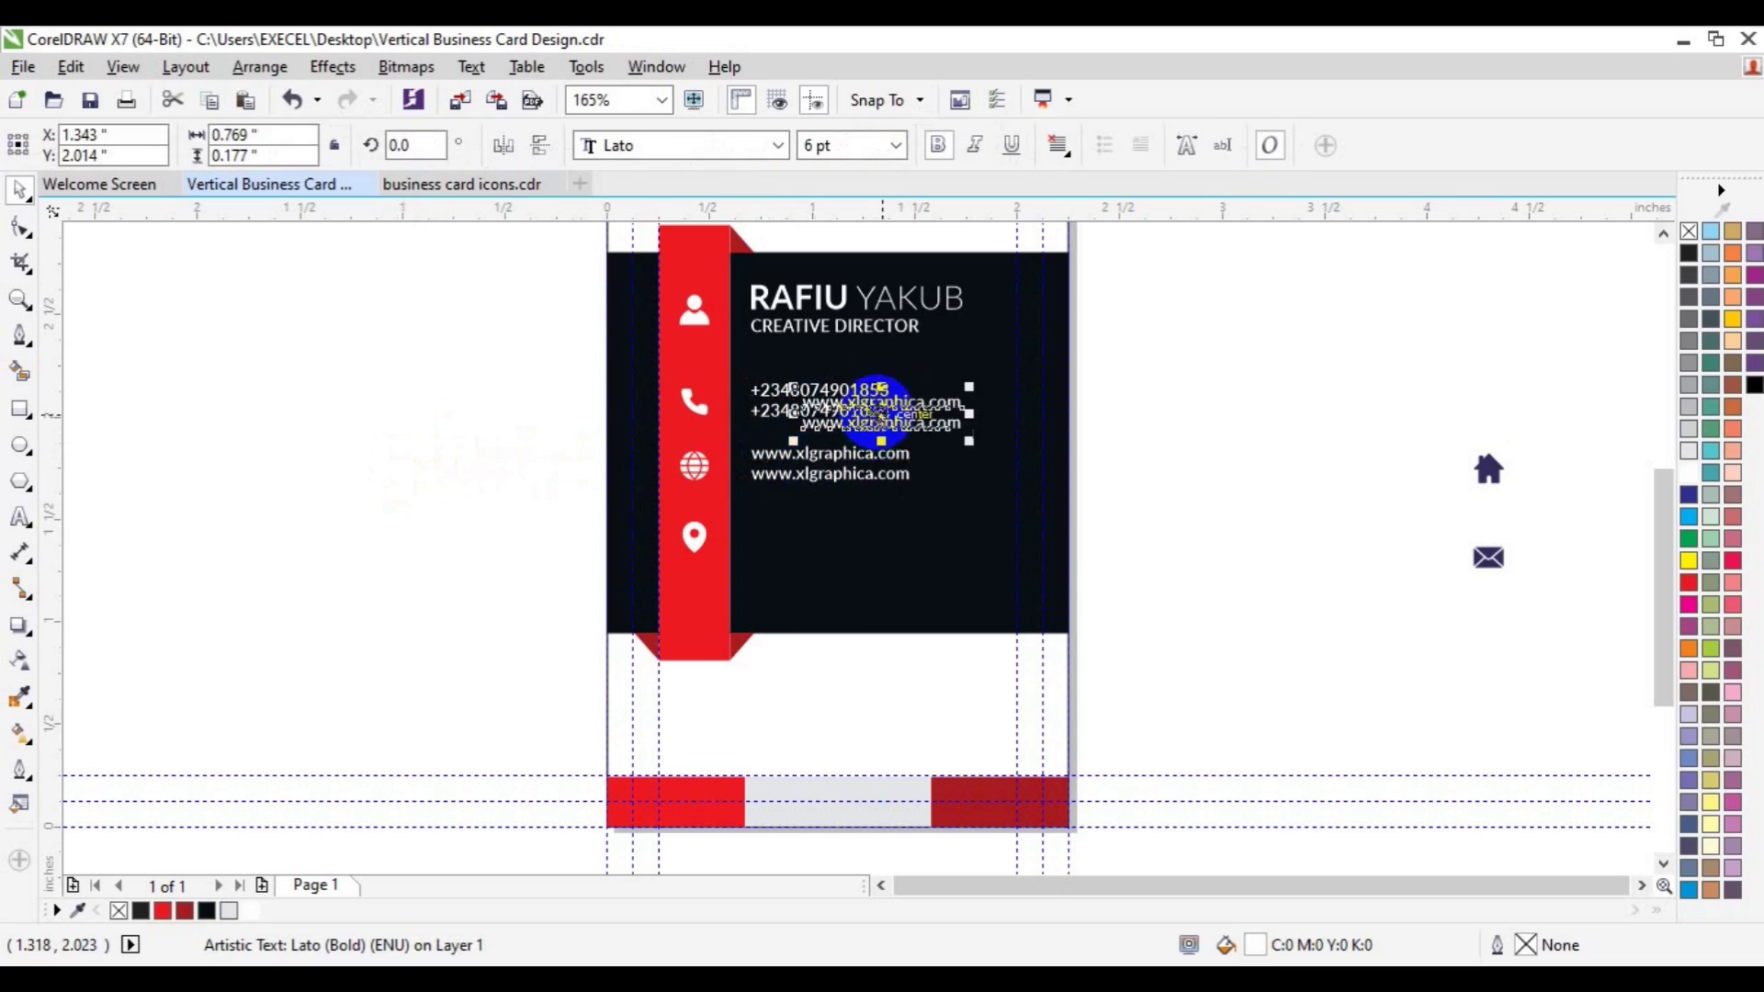
{"action": "left_click_drag", "start_coordinate": [878, 412], "coordinate": [830, 533]}
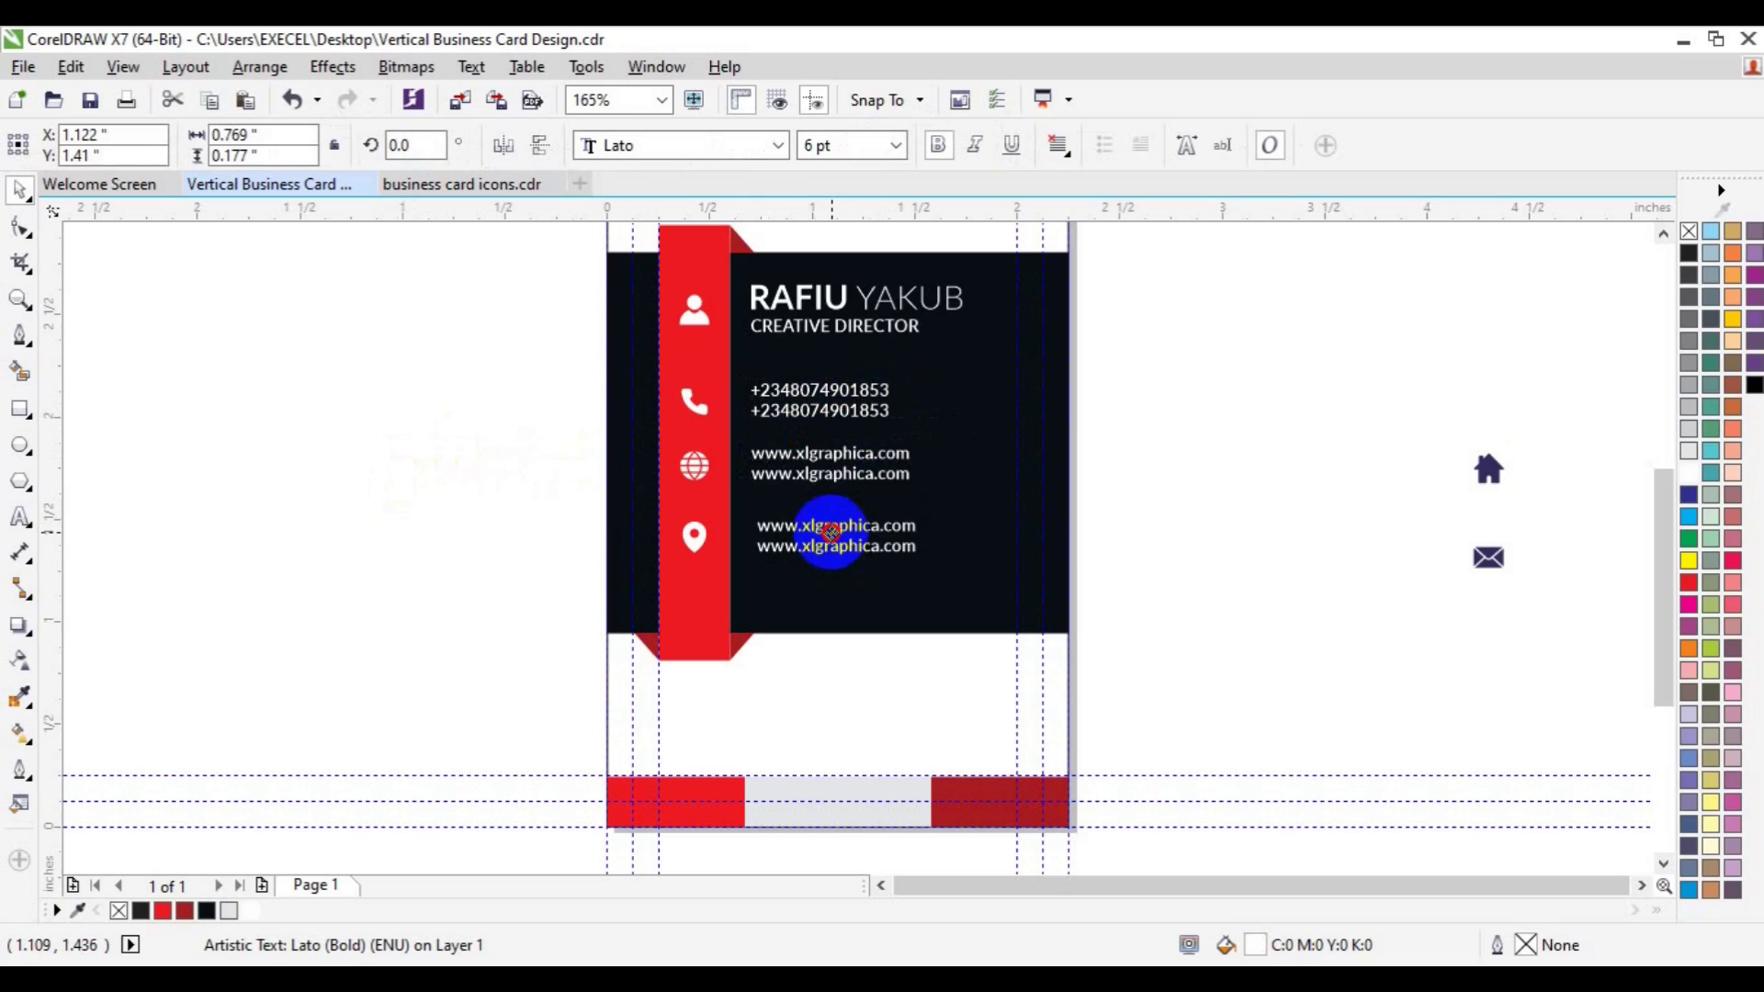
{"action": "left_click", "coordinate": [696, 538], "text": "shift"}
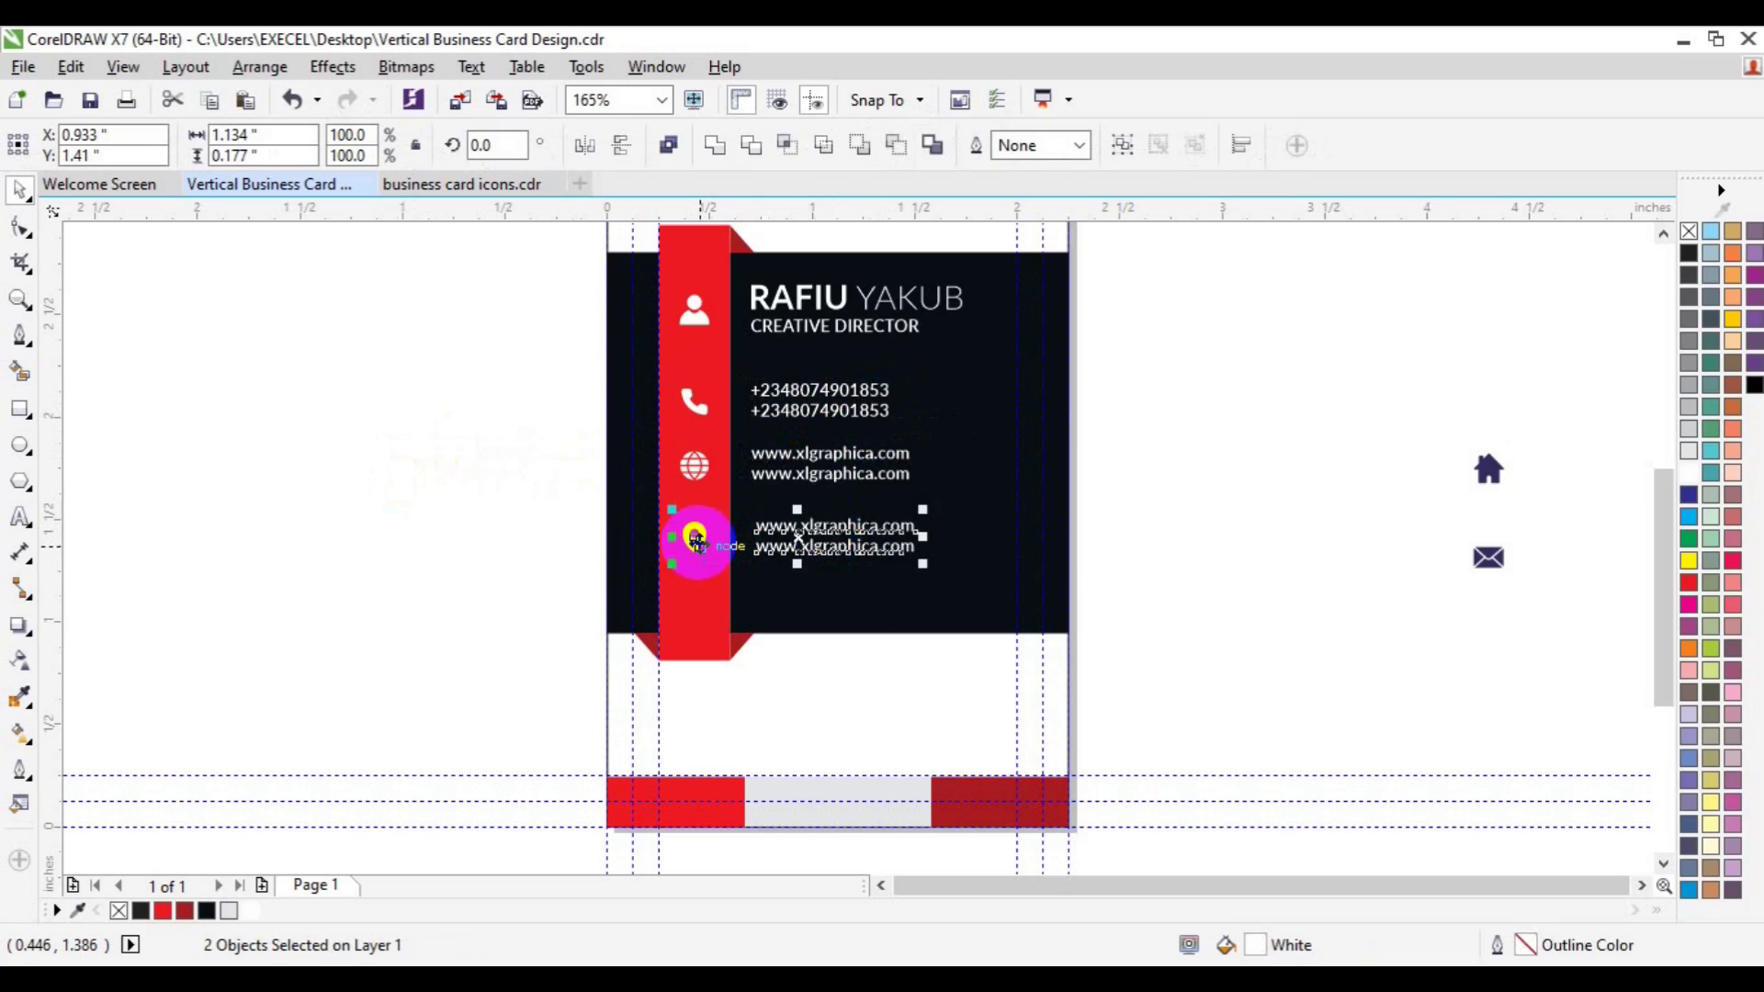
{"action": "left_click", "coordinate": [544, 494]}
{"action": "left_click", "coordinate": [862, 464]}
{"action": "left_click", "coordinate": [827, 549], "text": "shift"}
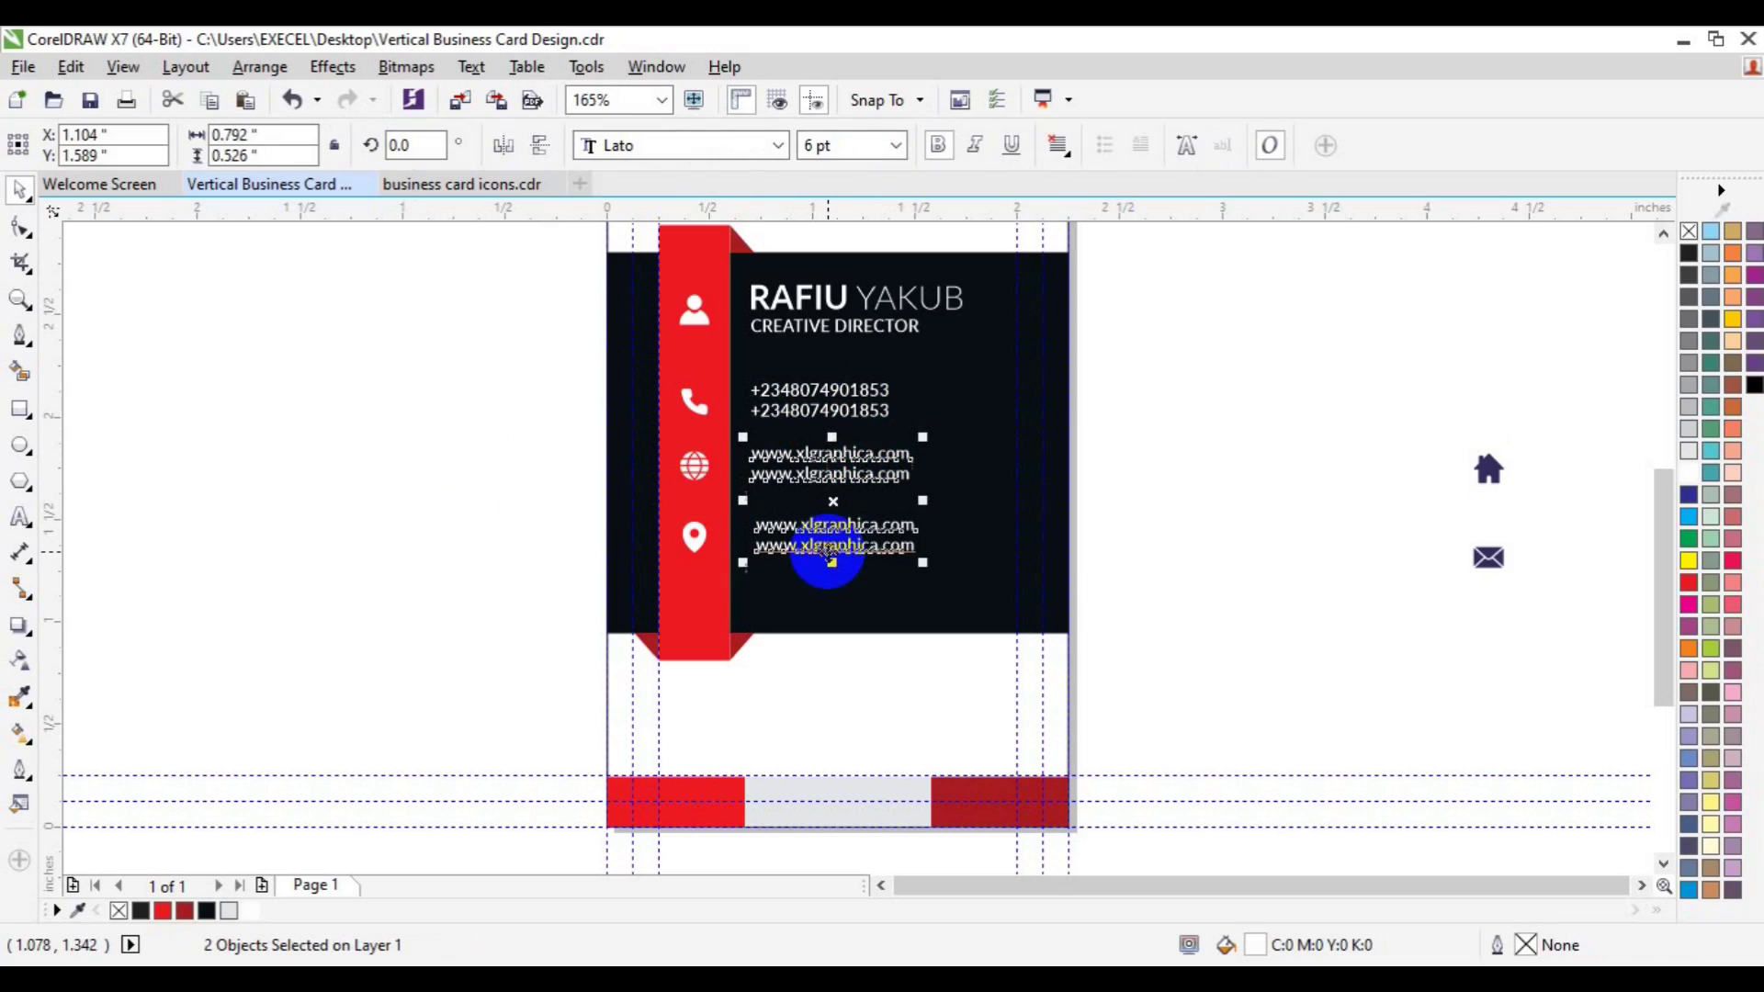
{"action": "left_click", "coordinate": [776, 390], "text": "shift"}
- Left-align the phone and web texts and group them with the name and title
{"action": "key", "text": "ctrl+g"}
{"action": "key", "text": "l"}
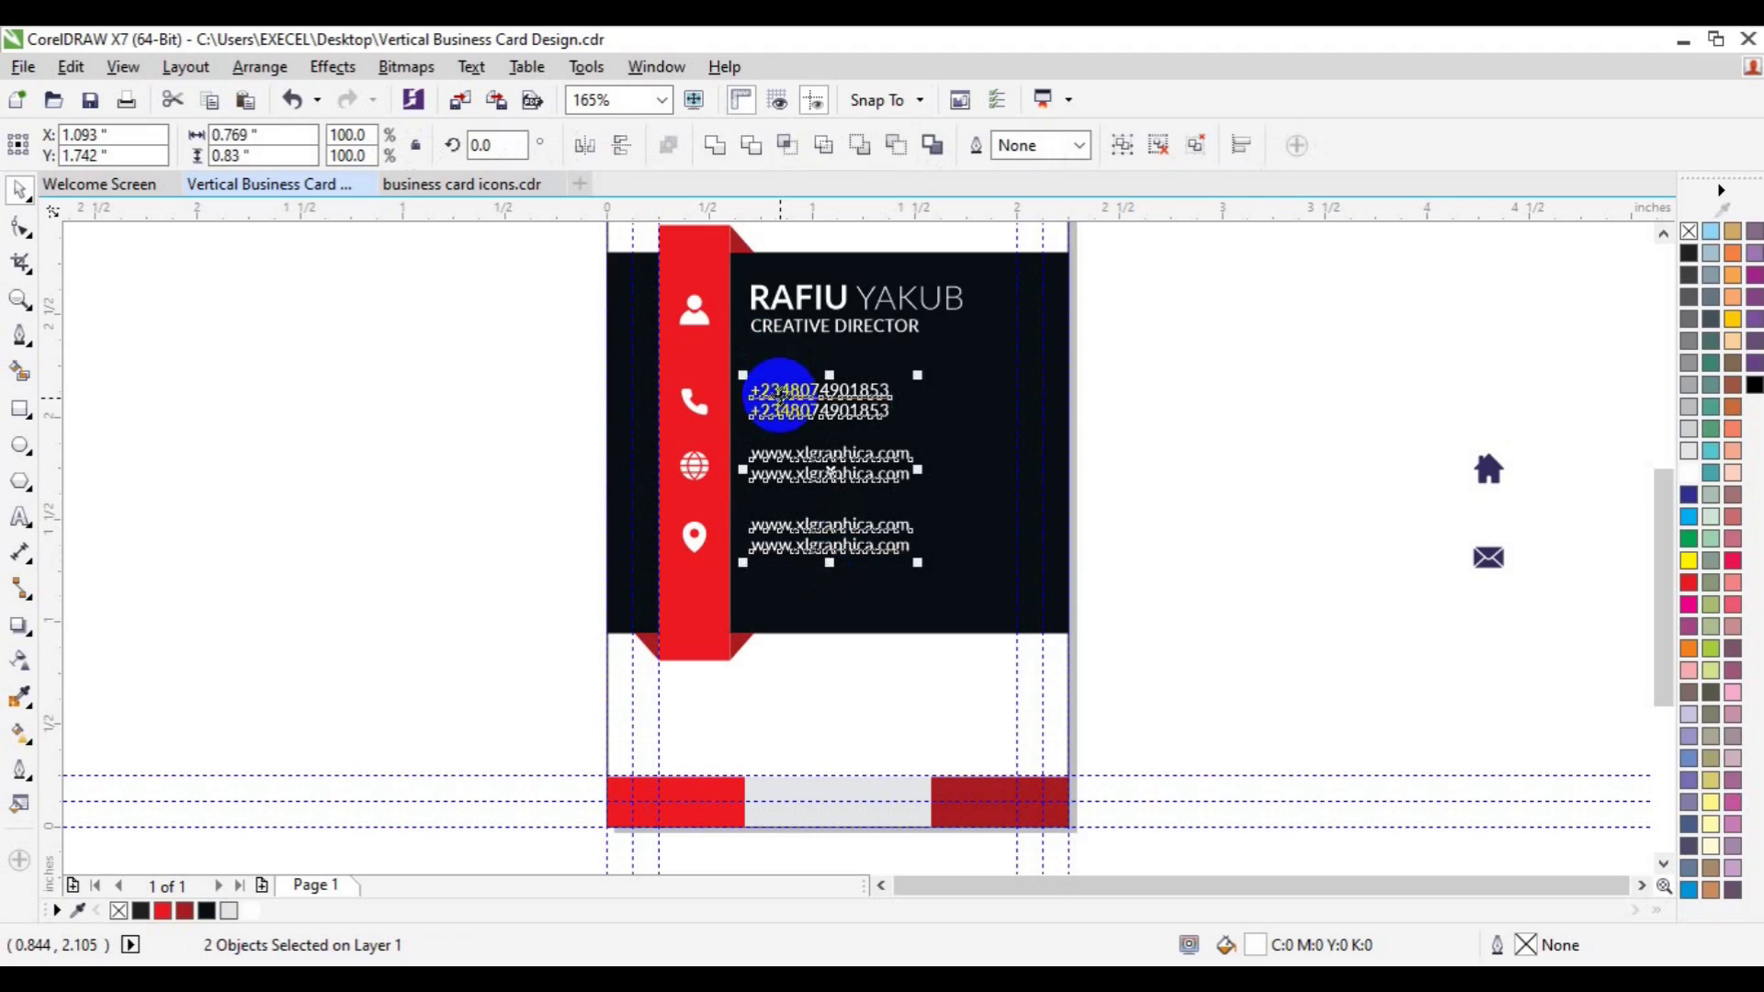
{"action": "key", "text": "ctrl+g"}
{"action": "left_click", "coordinate": [779, 326], "text": "shift"}
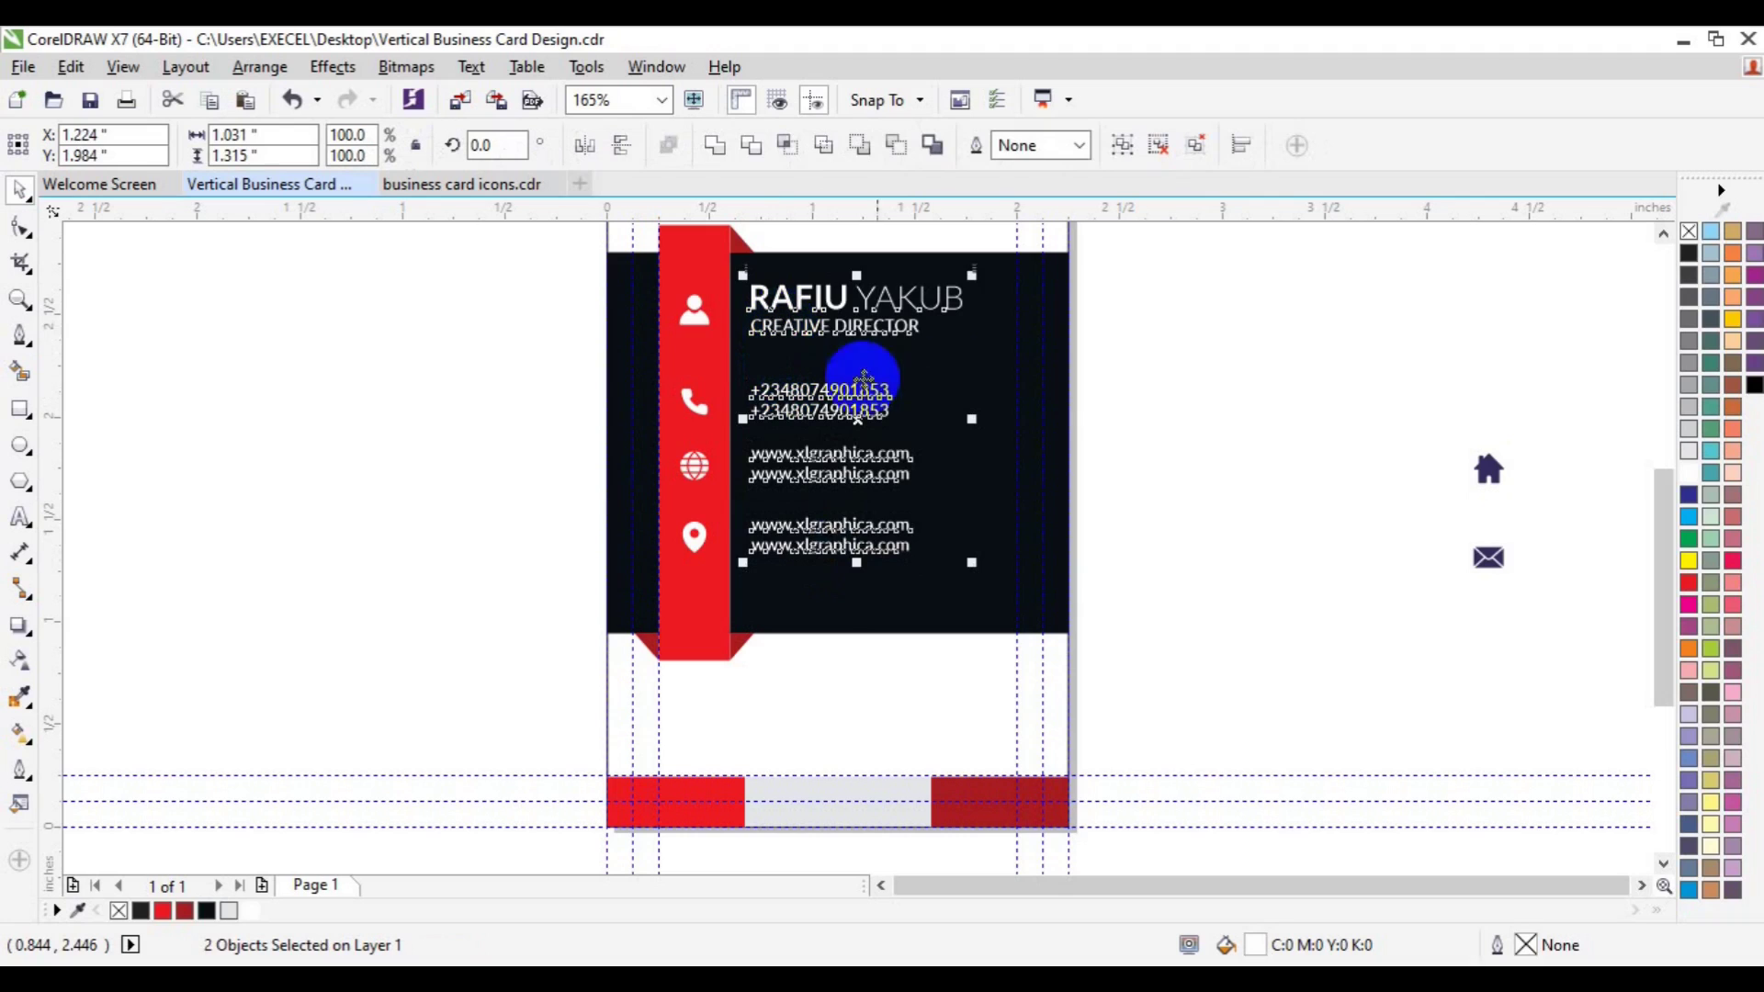
{"action": "key", "text": "ctrl+g"}
- Centre the grouped text vertically on the card, then select the four ribbon icons
{"action": "left_click", "coordinate": [999, 456], "text": "shift"}
{"action": "key", "text": "c"}
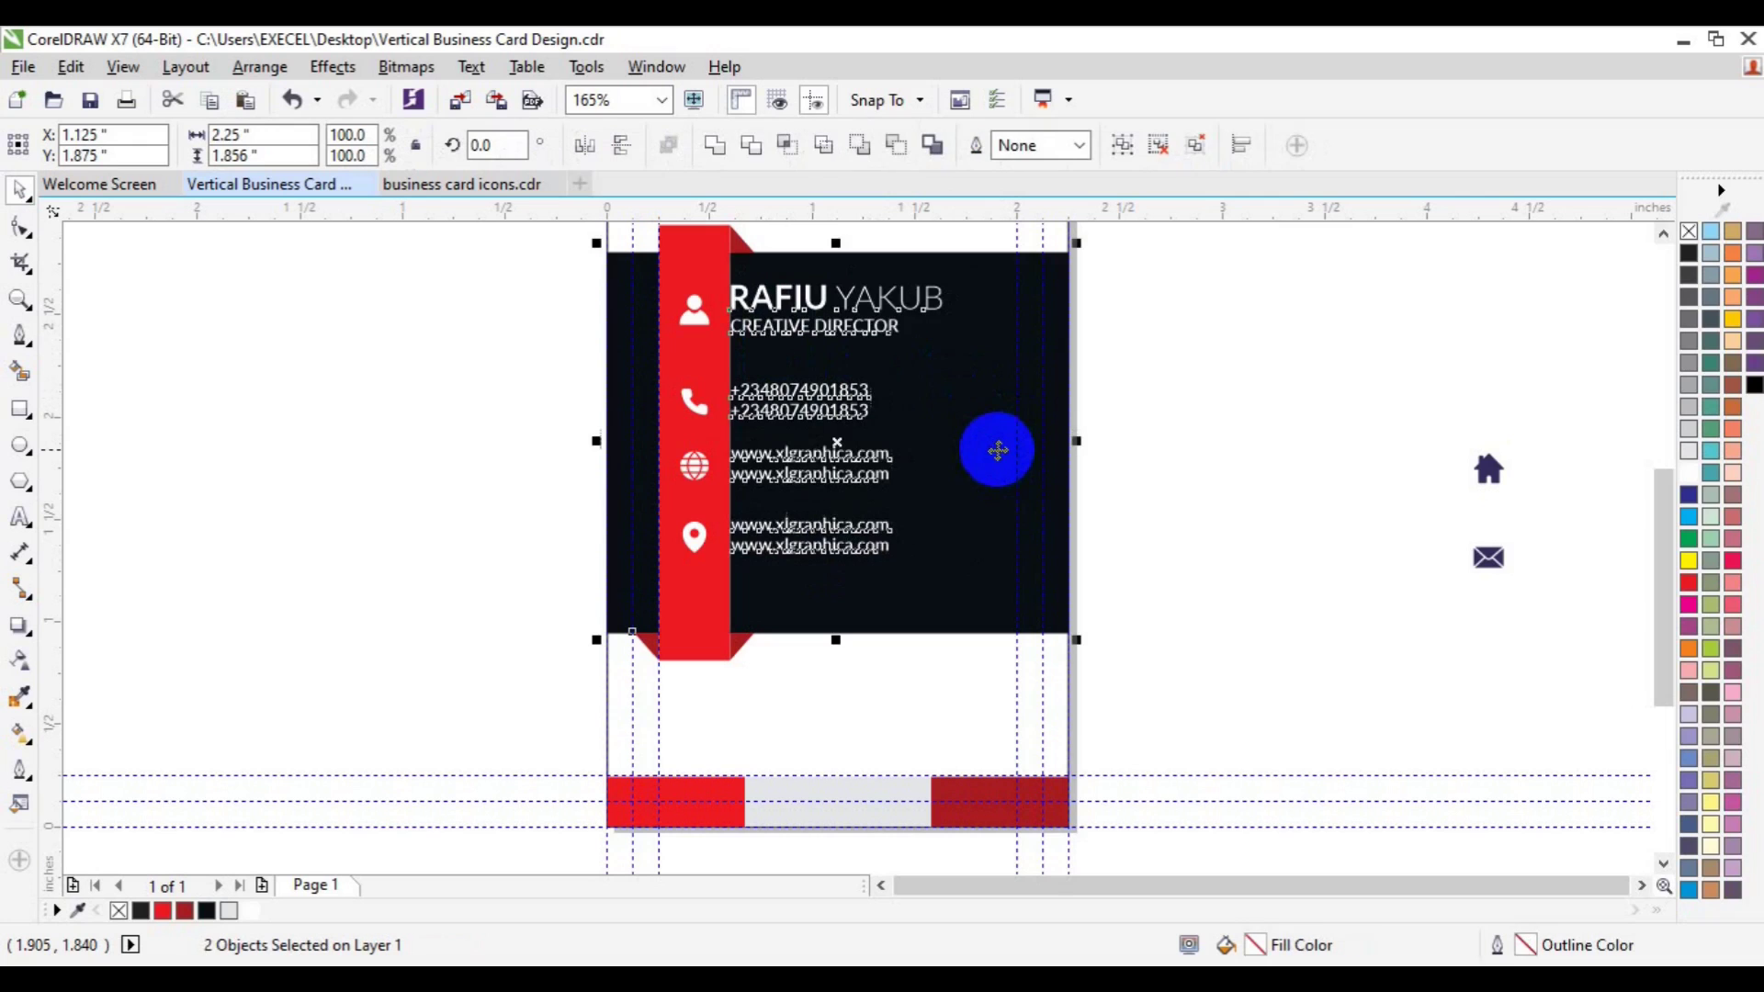
{"action": "key", "text": "ctrl+z"}
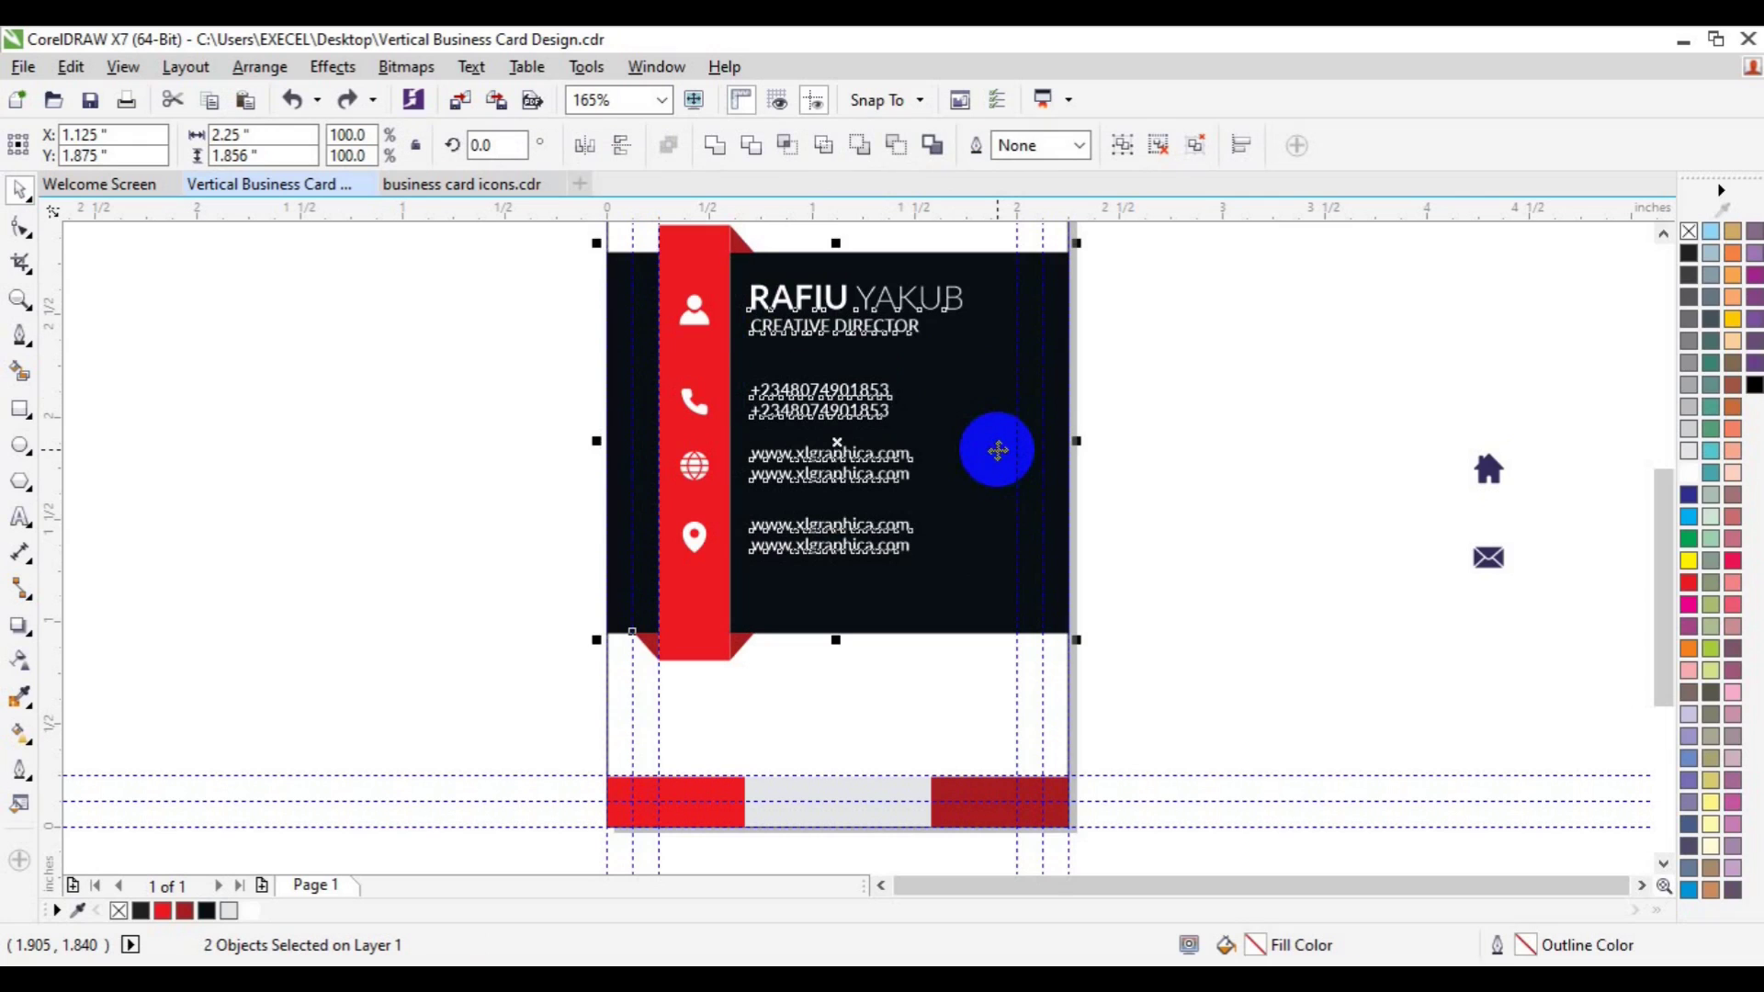
{"action": "key", "text": "e"}
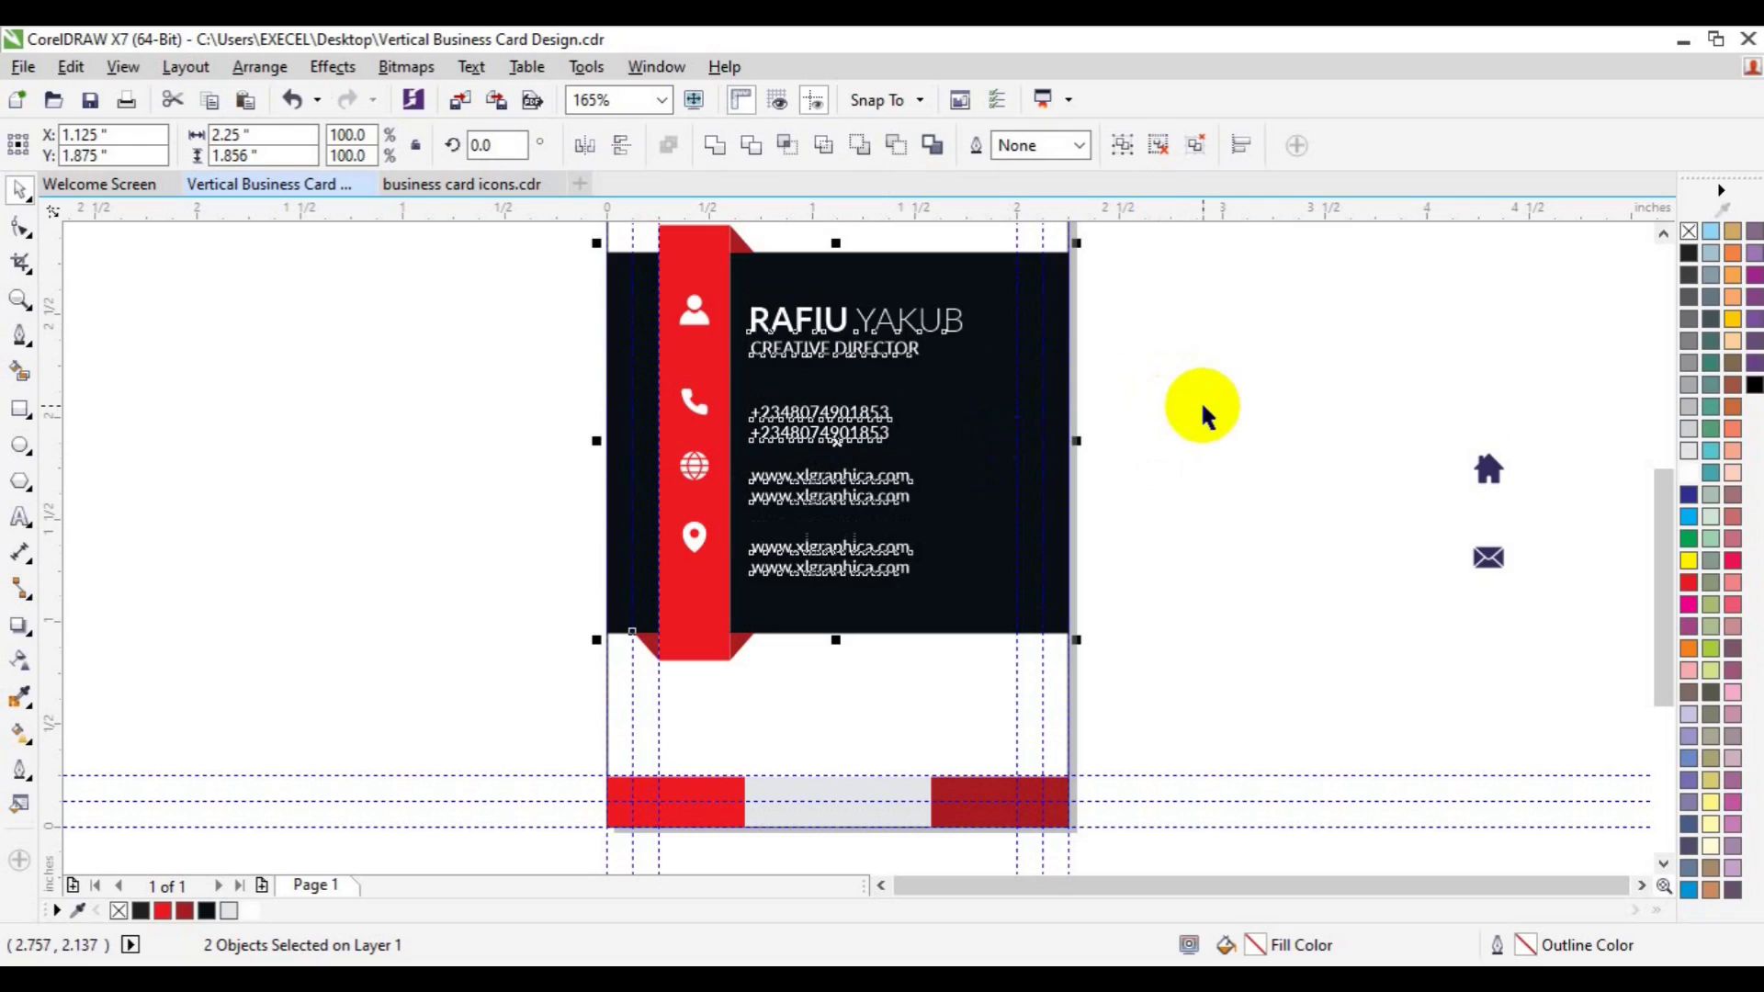
{"action": "left_click", "coordinate": [1202, 405]}
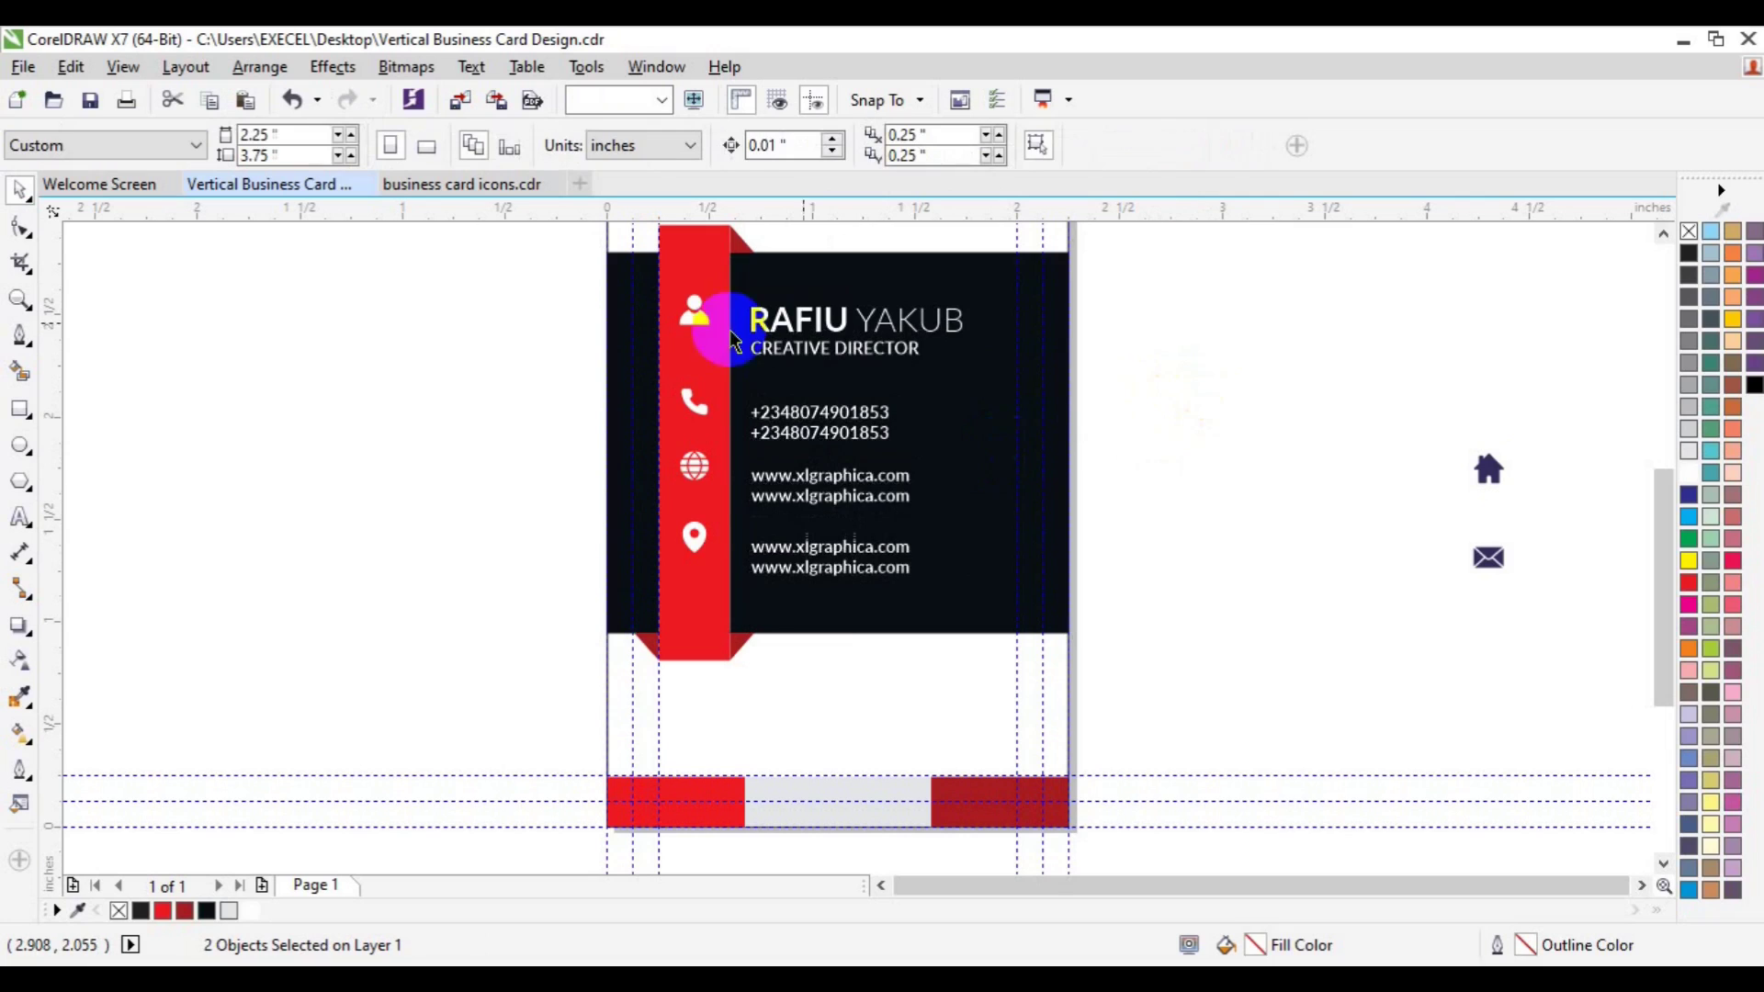
{"action": "left_click_drag", "start_coordinate": [547, 264], "coordinate": [721, 562]}
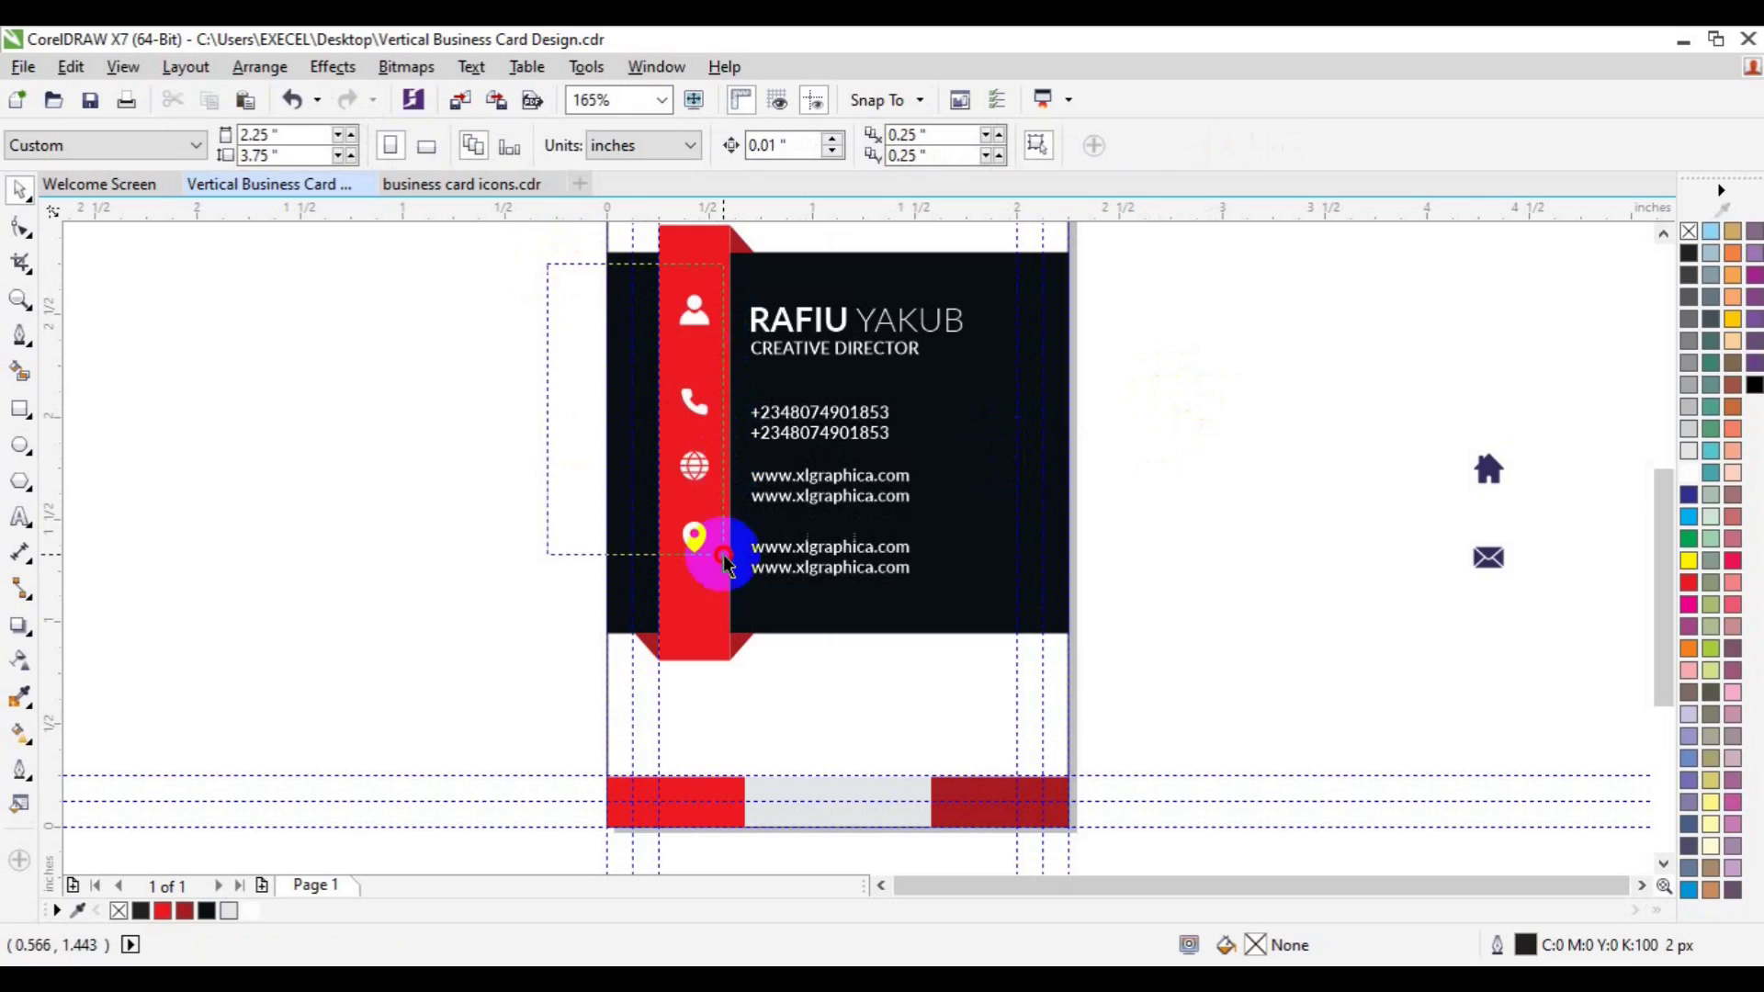
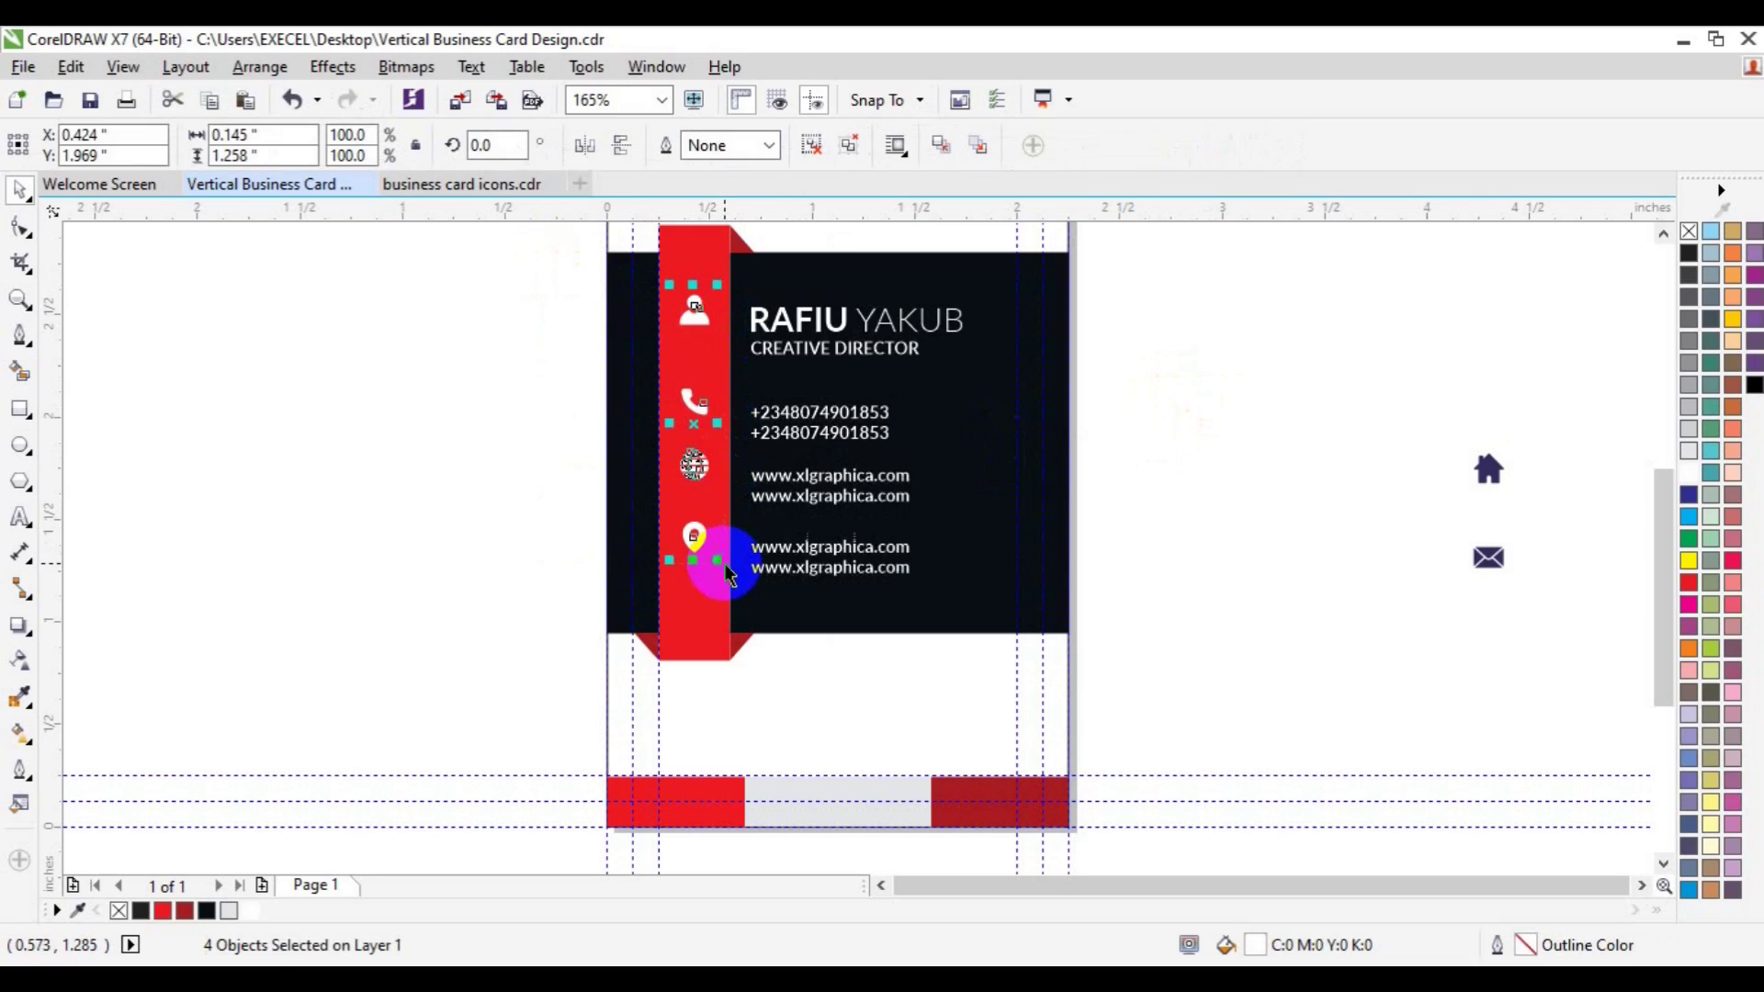
- Group the four contact icons and centre them on the contact text
{"action": "key", "text": "ctrl+g"}
{"action": "left_click", "coordinate": [770, 501], "text": "shift"}
{"action": "key", "text": "e"}
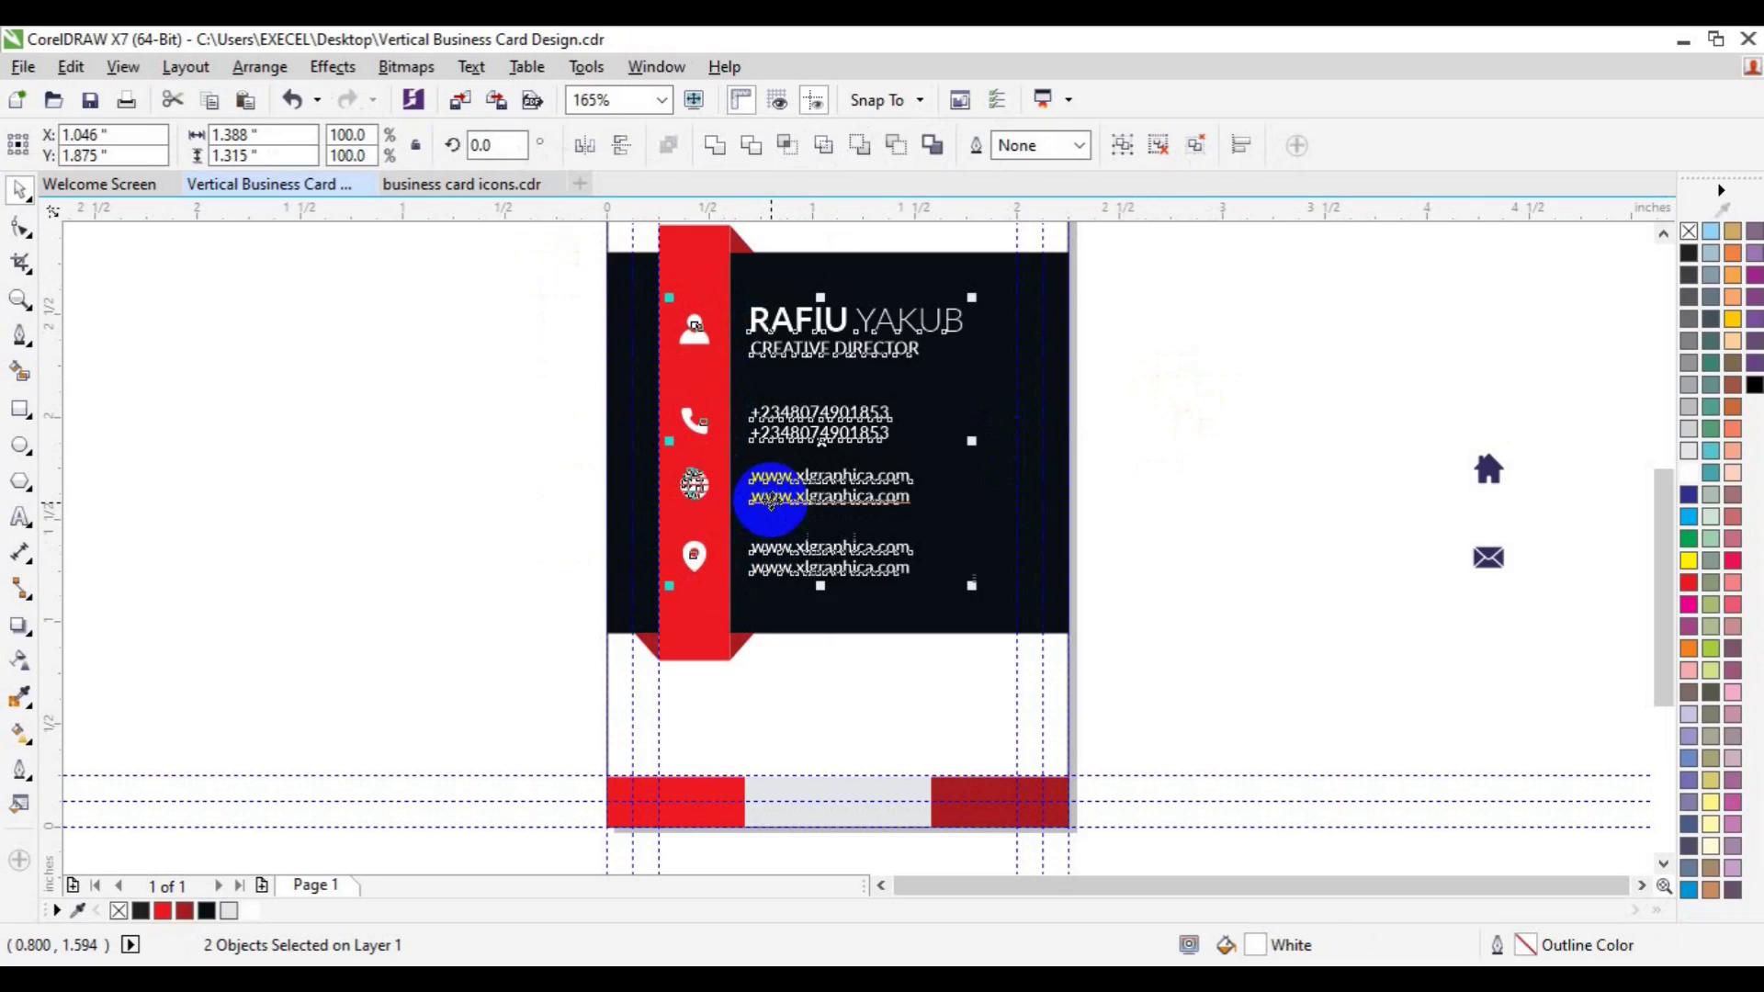
{"action": "left_click", "coordinate": [1209, 508]}
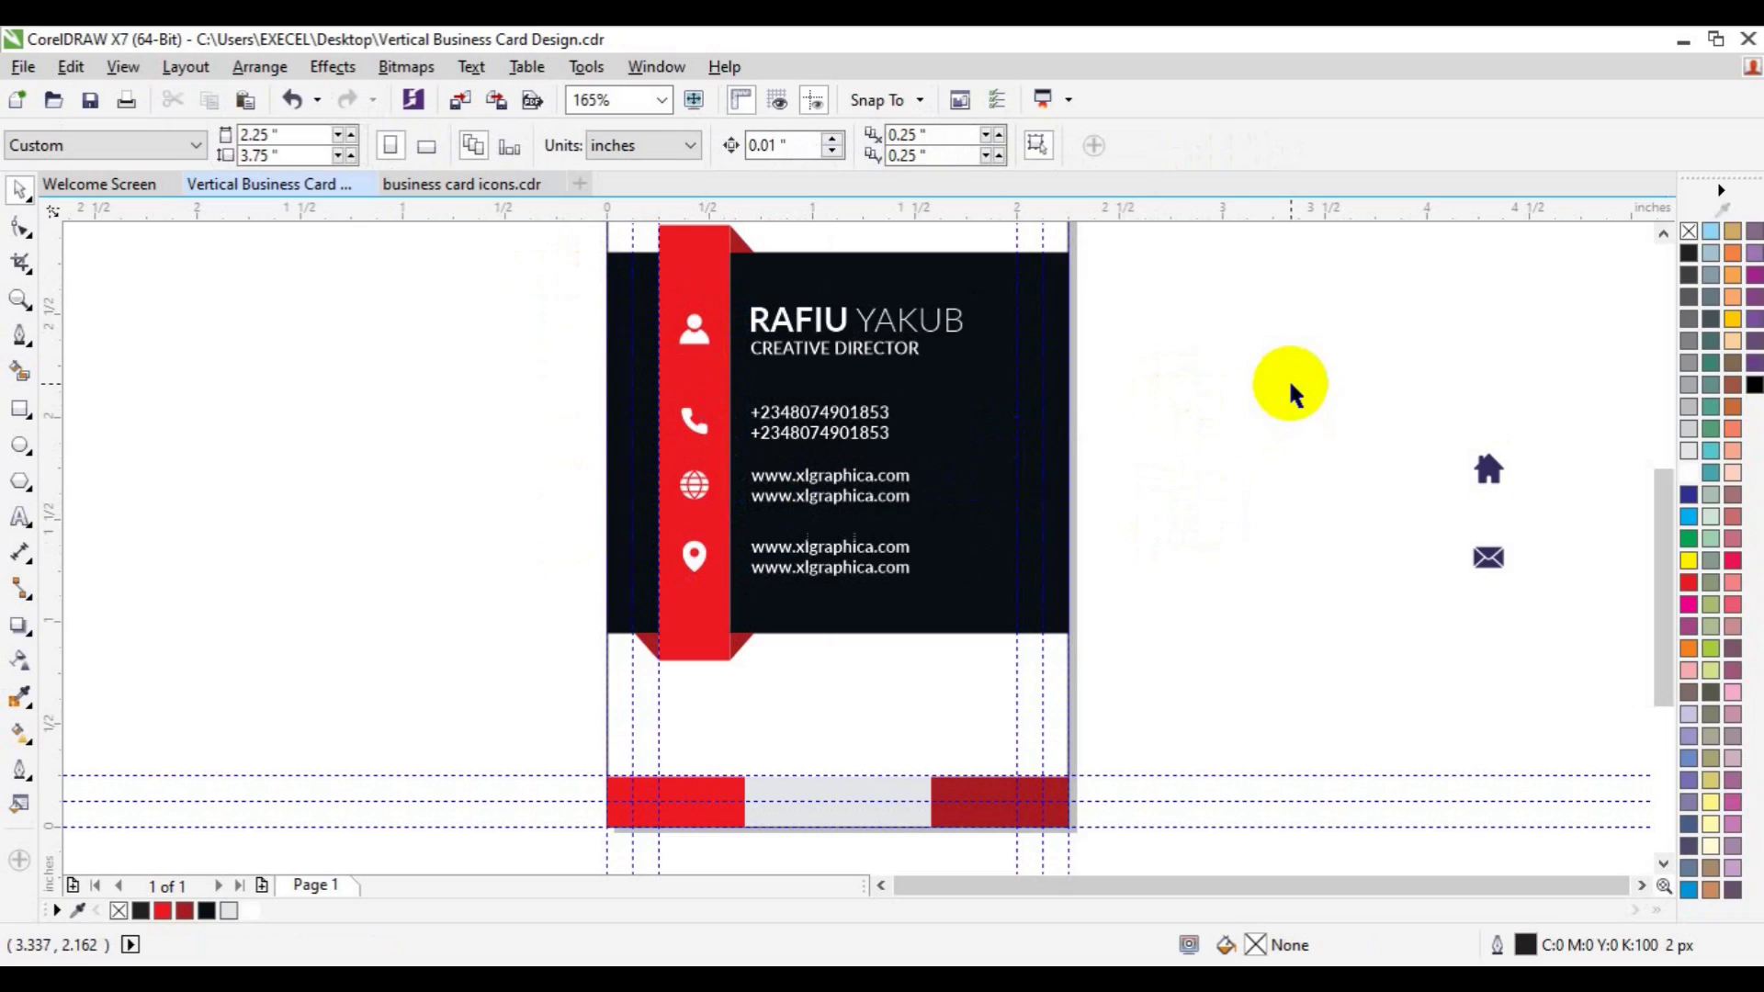
- Remove the spare house and envelope icons beside the card
{"action": "left_click_drag", "start_coordinate": [1287, 378], "coordinate": [1569, 626]}
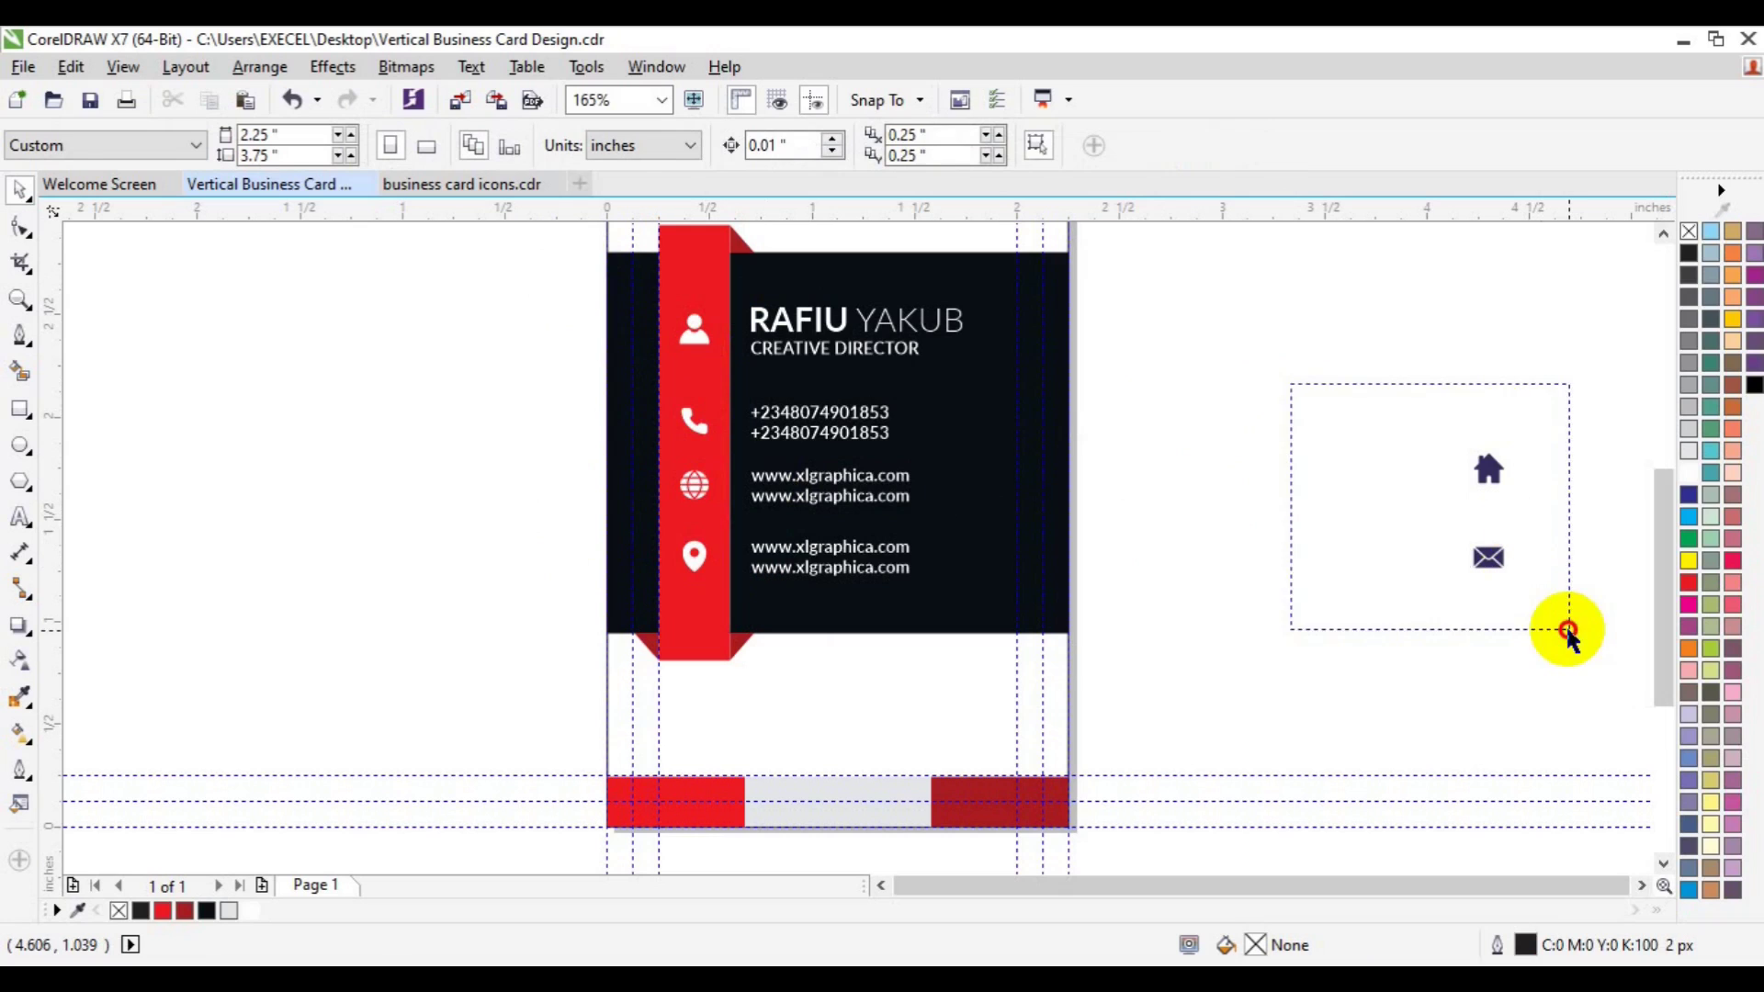
{"action": "left_click", "coordinate": [1252, 648]}
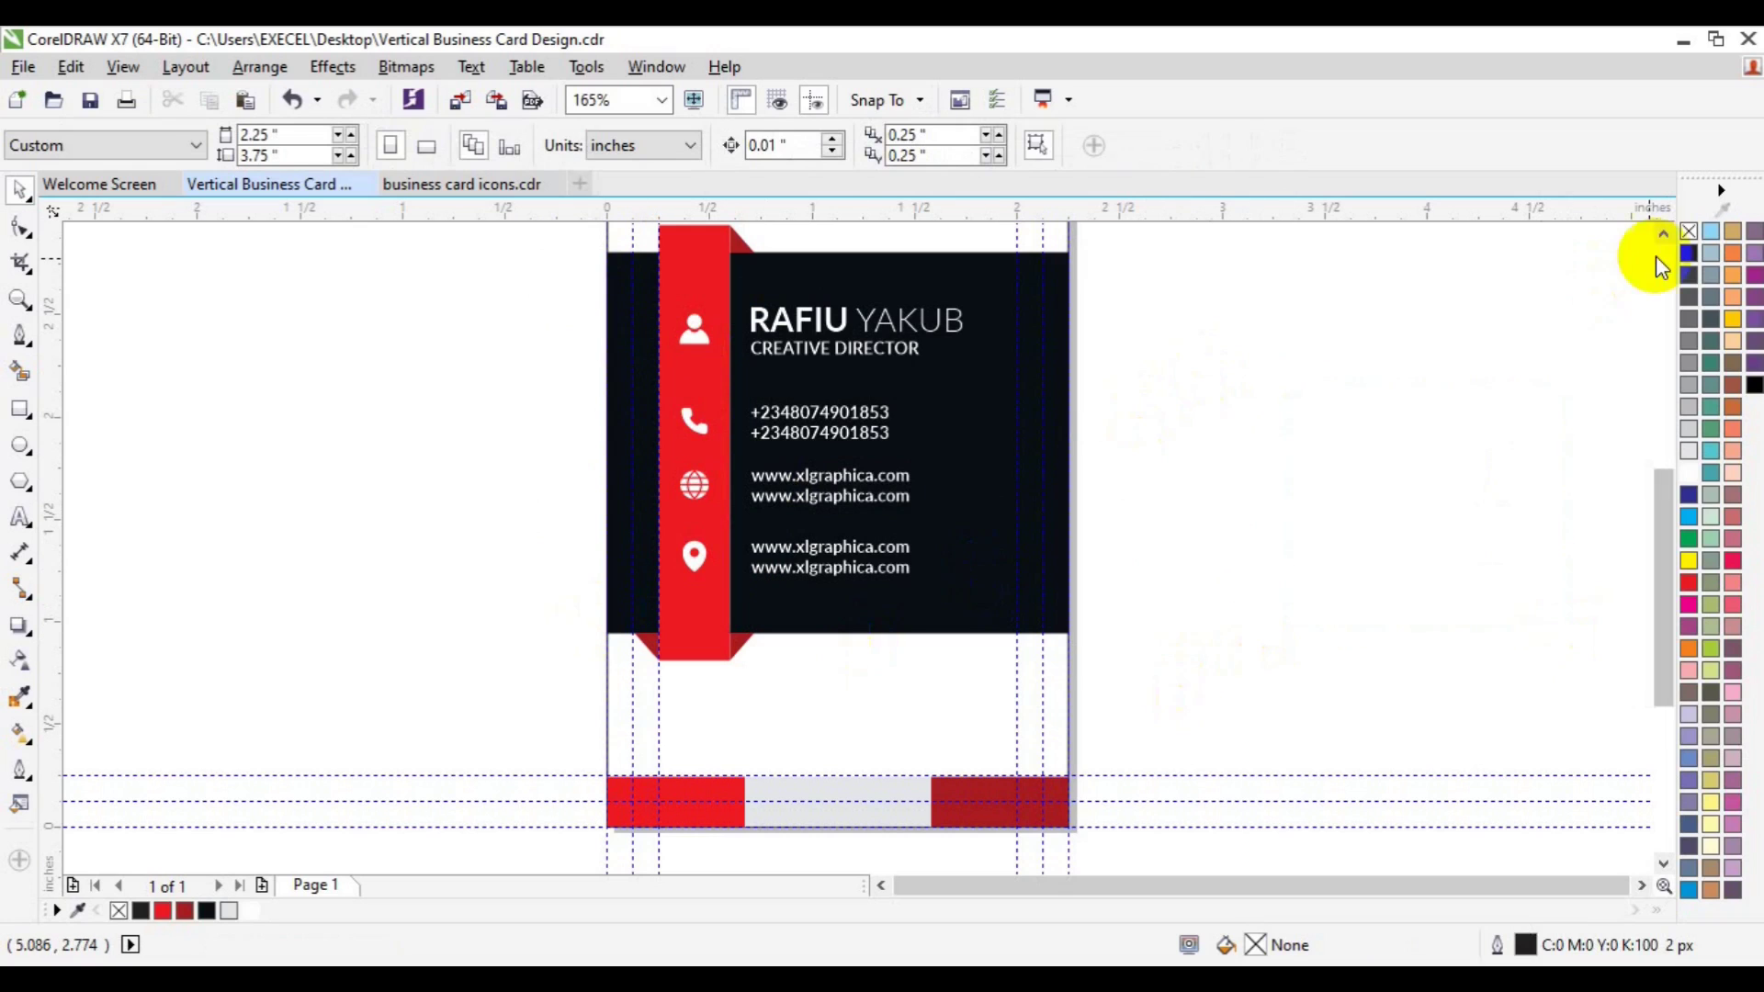
{"action": "left_click", "coordinate": [1663, 233]}
{"action": "left_click", "coordinate": [1663, 234]}
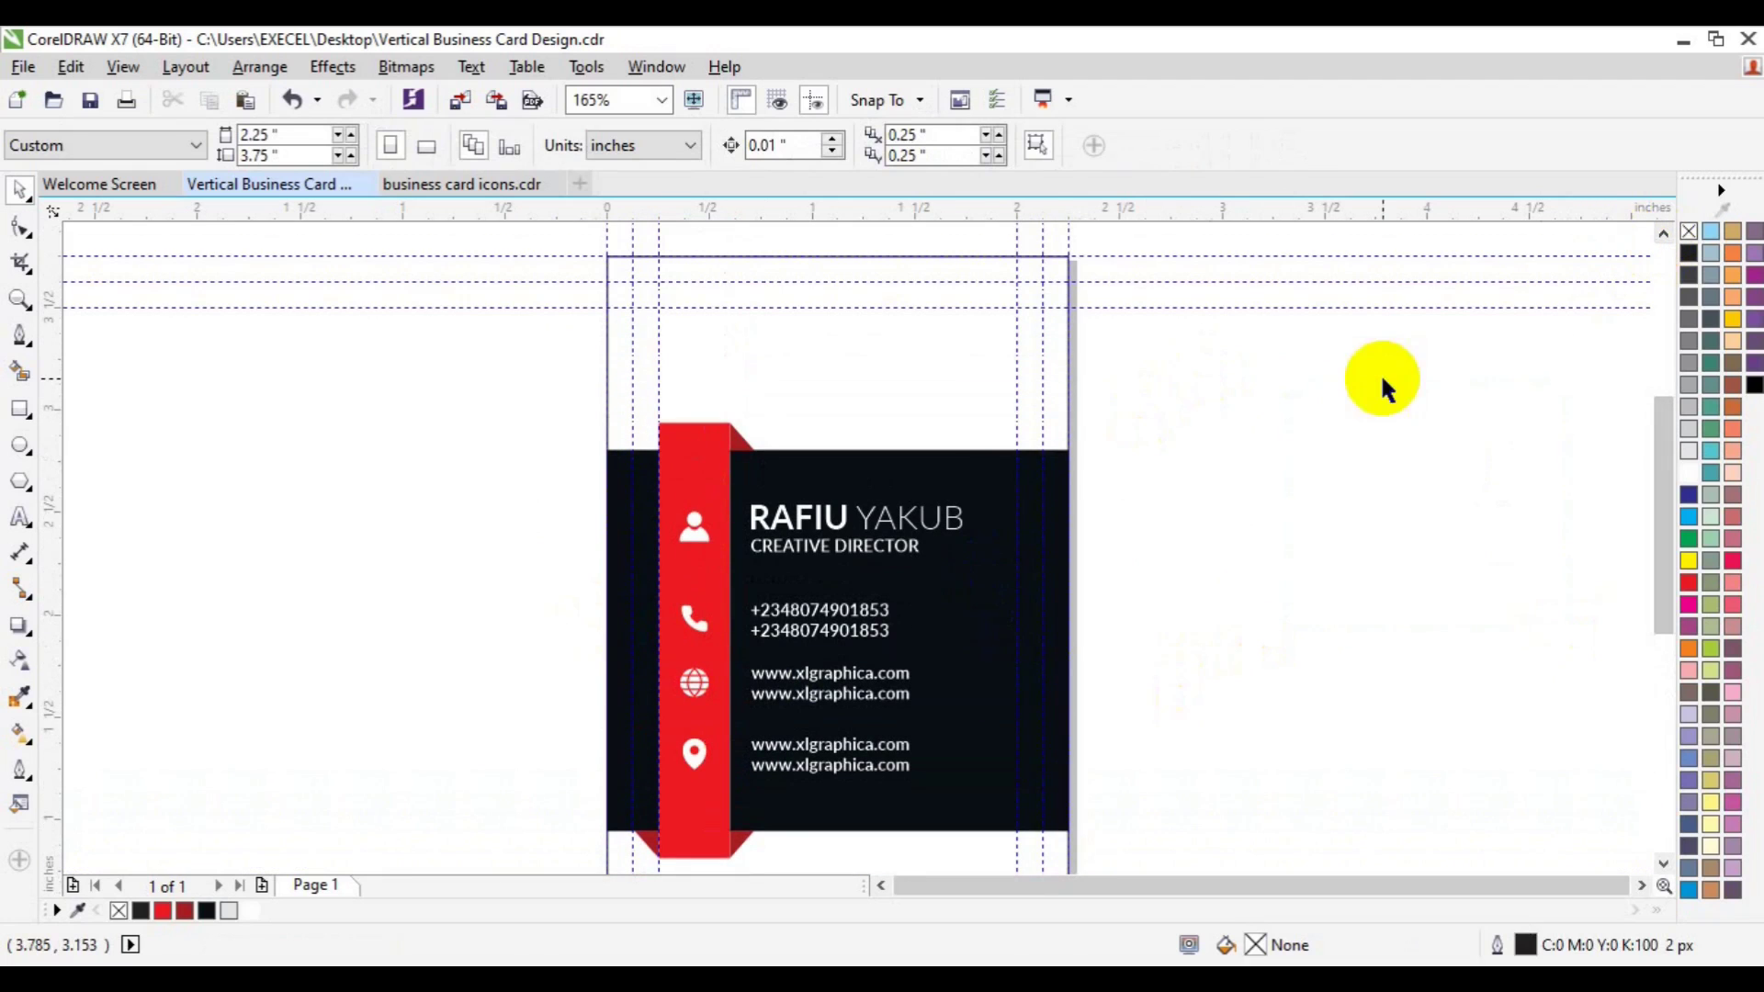
- Ungroup the contact text and group the cardholder's name with the CREATIVE DIRECTOR title
{"action": "left_click", "coordinate": [770, 518]}
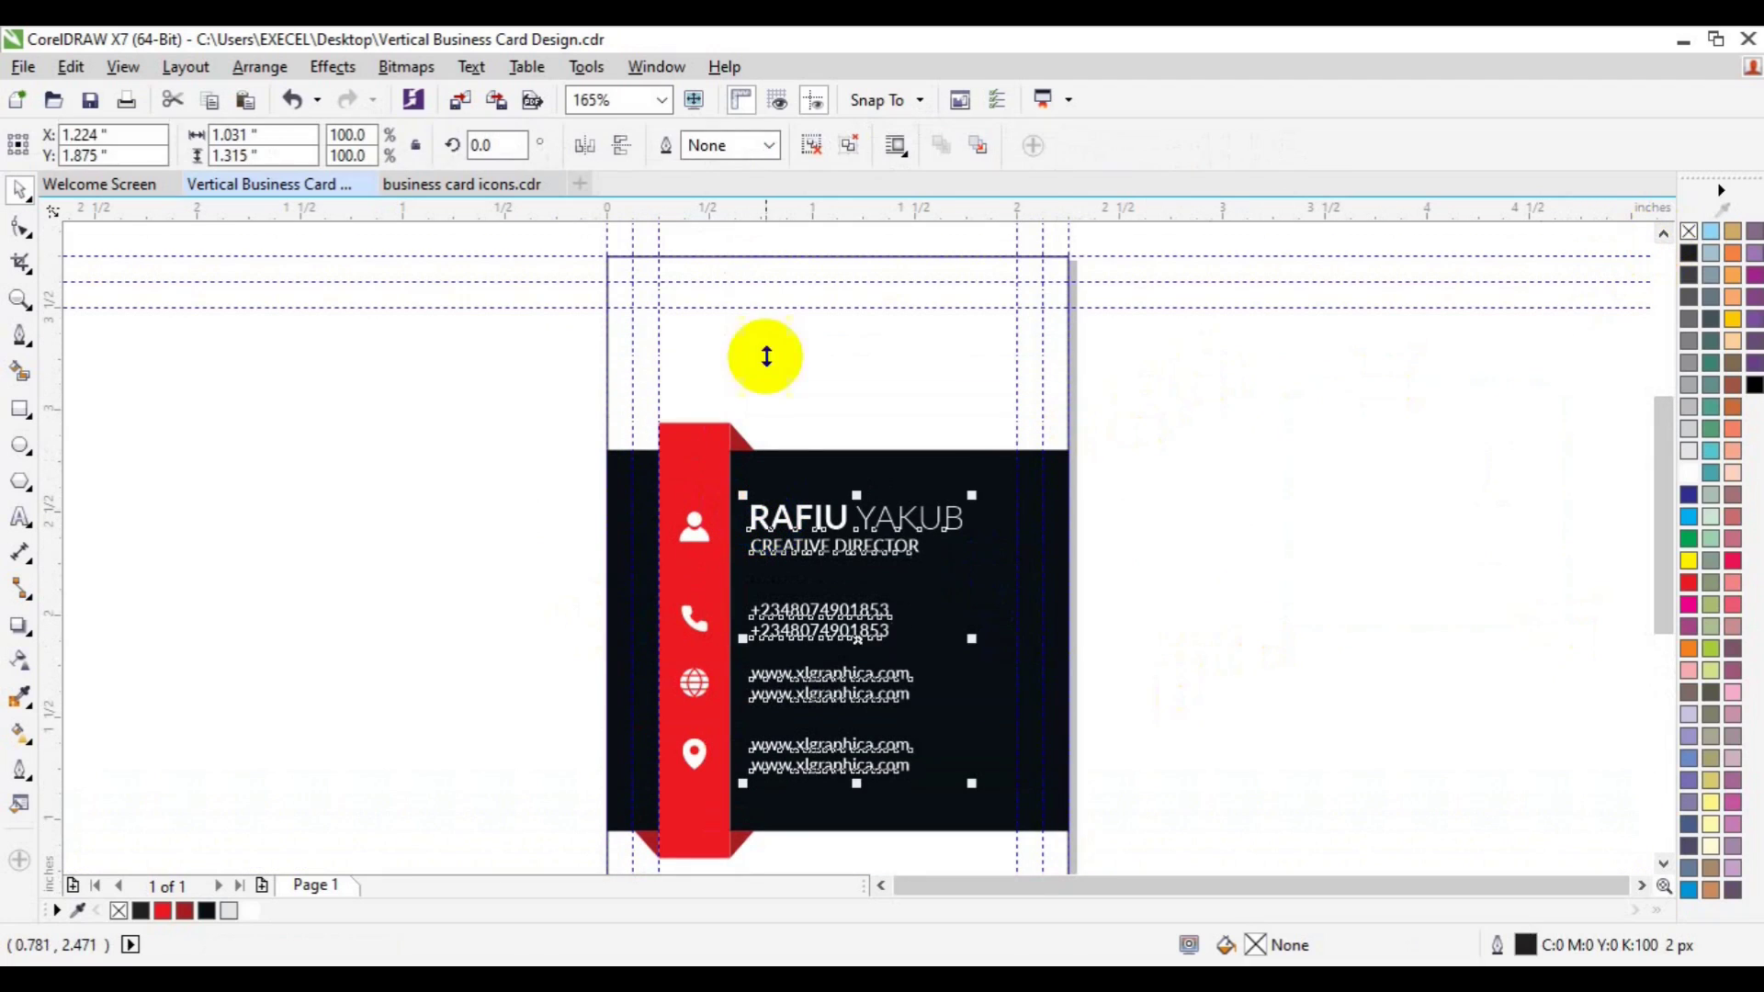
{"action": "left_click", "coordinate": [819, 158]}
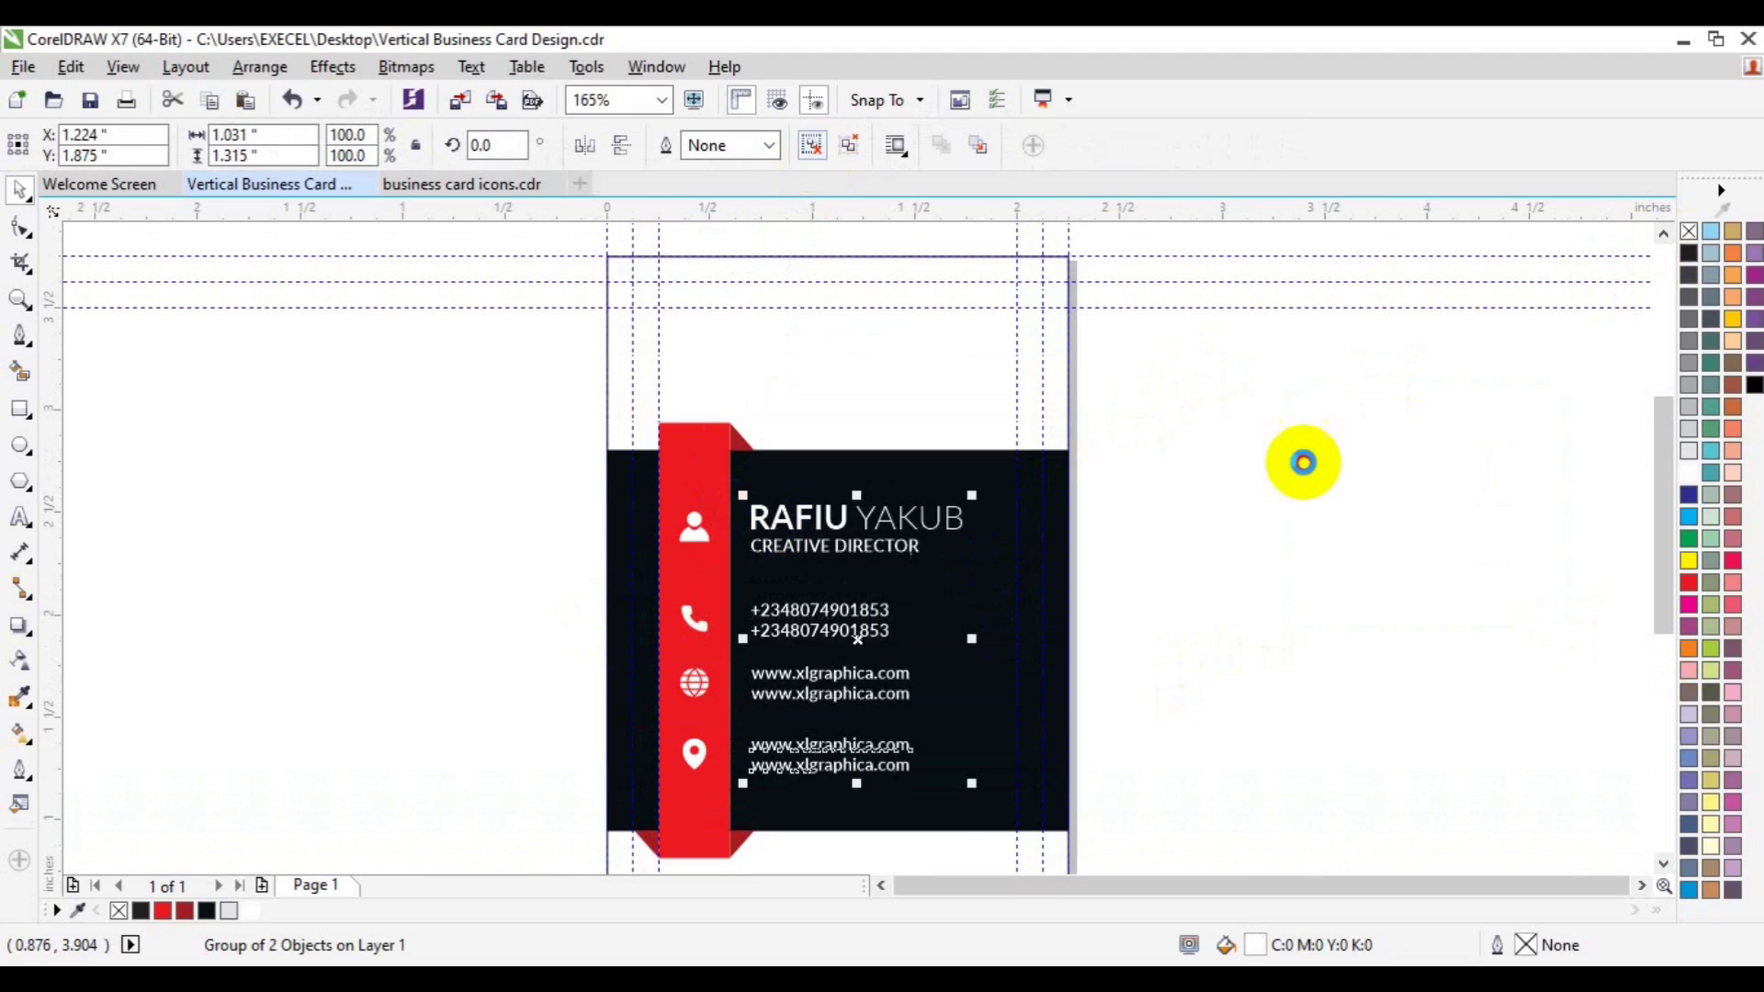
{"action": "left_click", "coordinate": [1427, 560]}
{"action": "left_click", "coordinate": [768, 512]}
{"action": "left_click", "coordinate": [815, 145]}
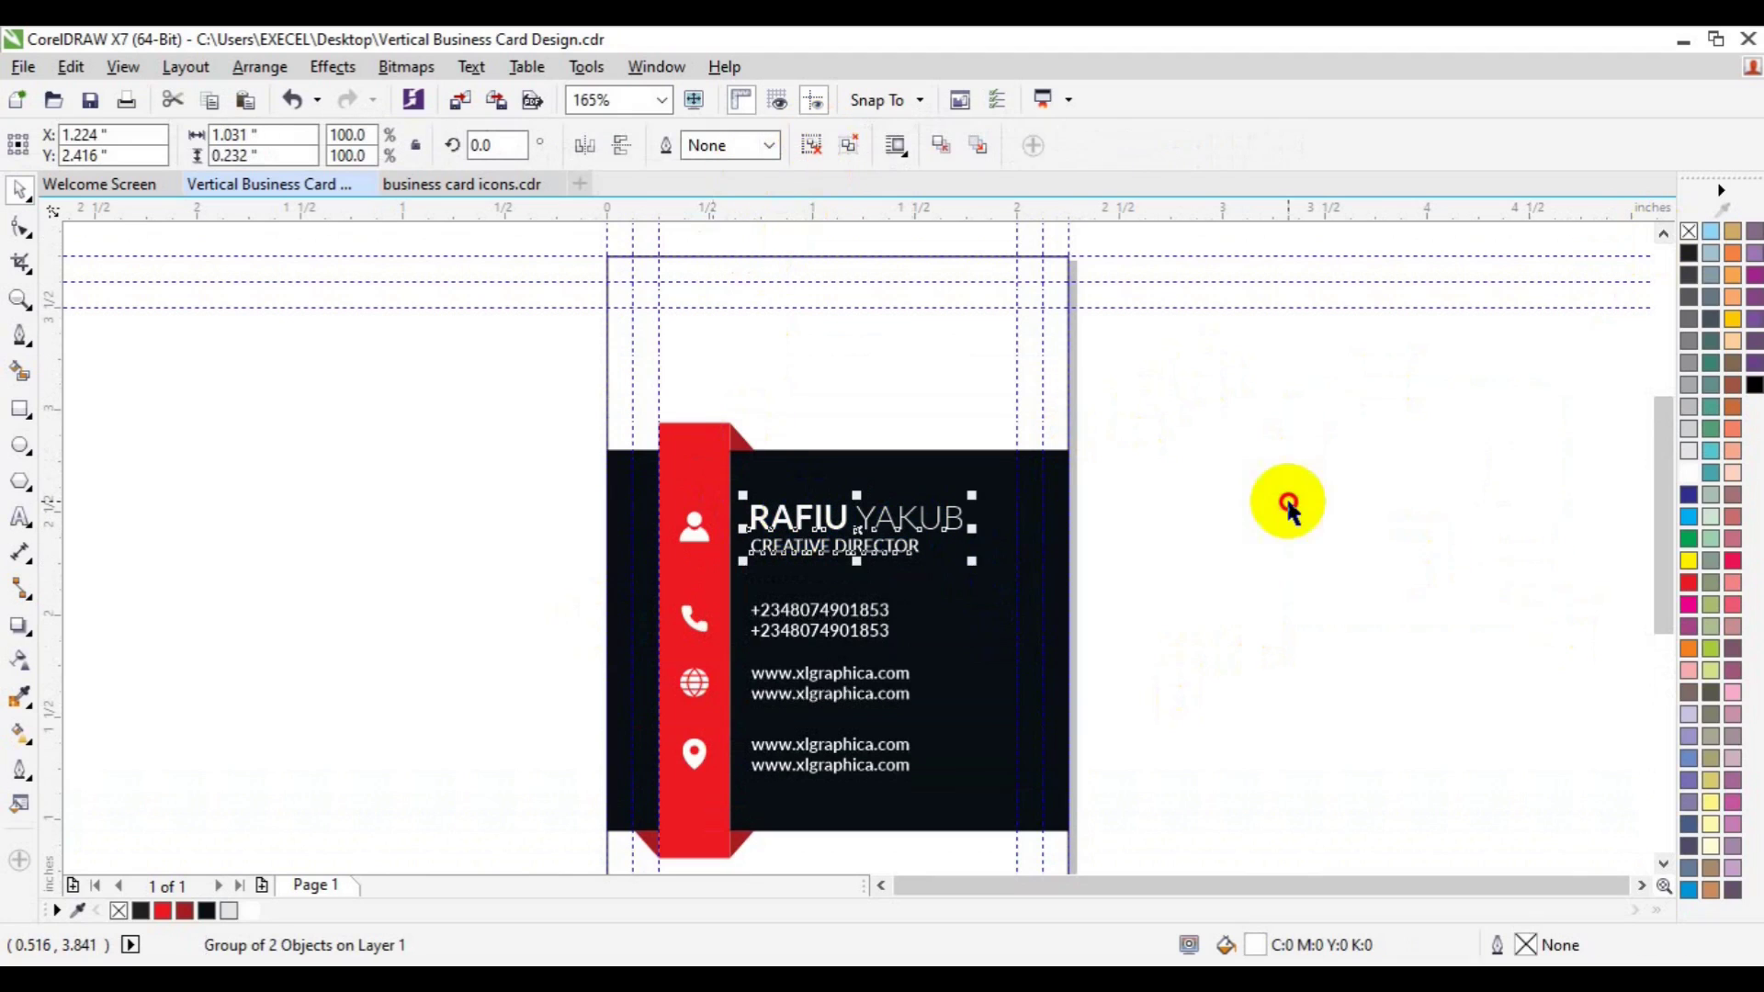
{"action": "left_click", "coordinate": [822, 503]}
{"action": "left_click", "coordinate": [835, 521]}
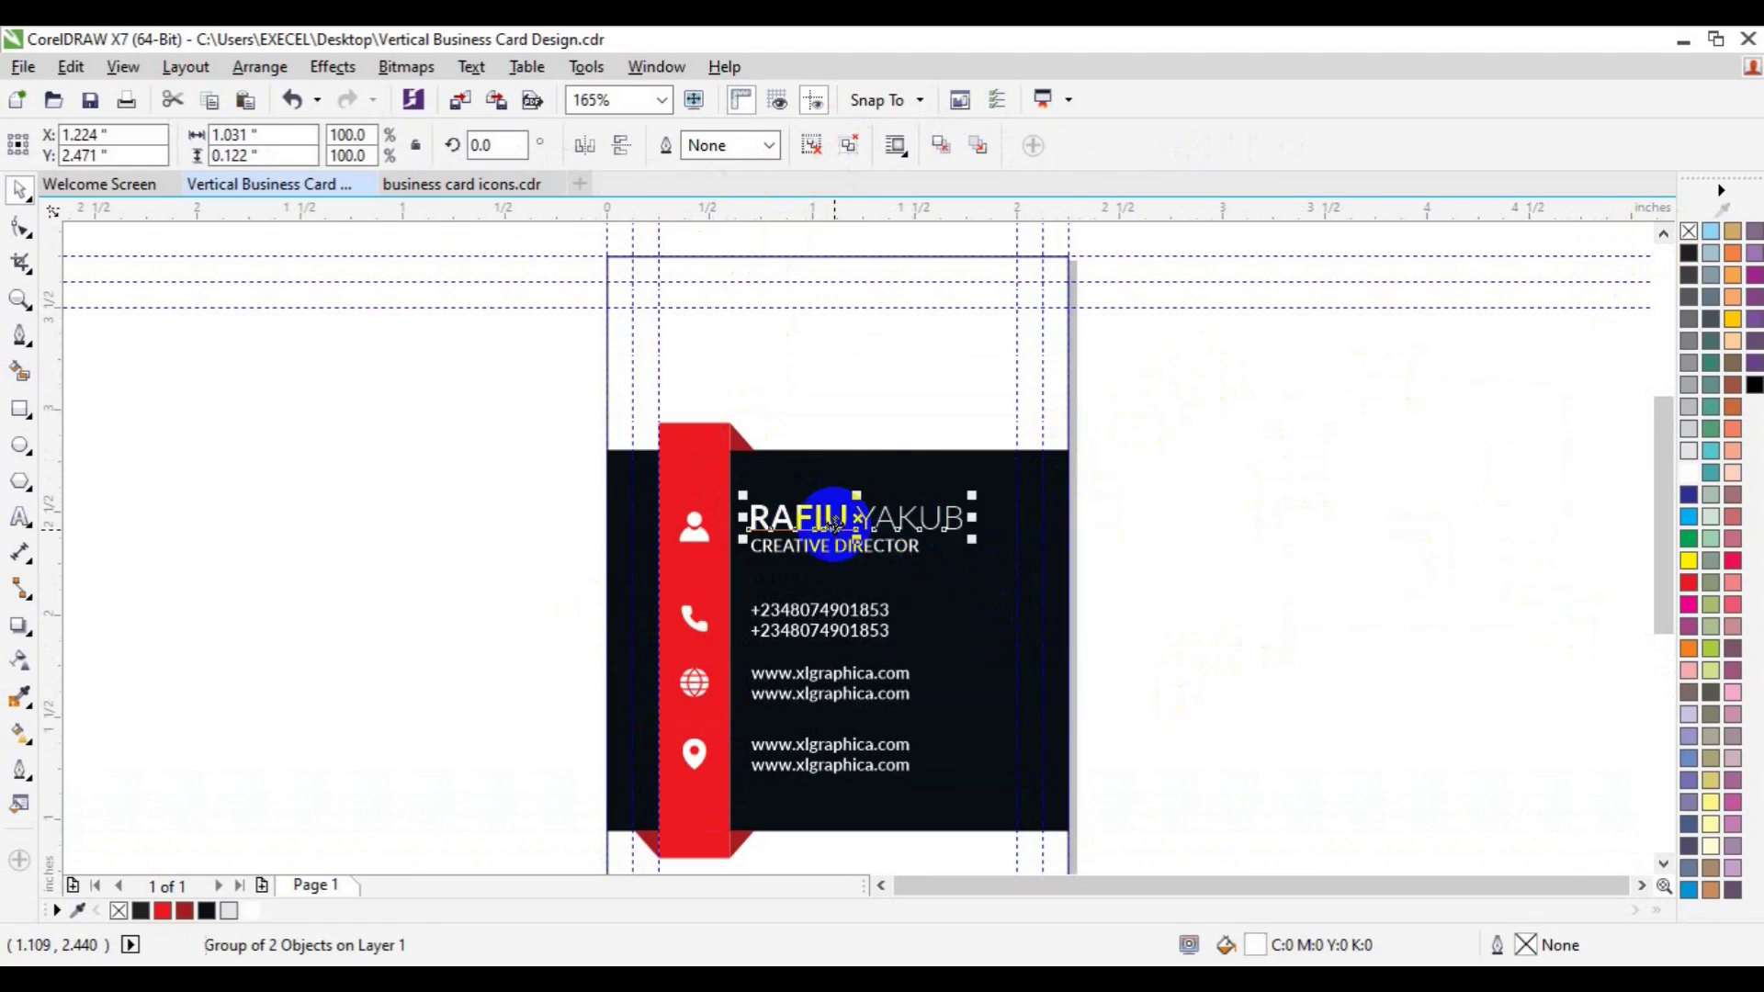
- Duplicate the name line, colour the copy red and move it above the dark panel
{"action": "key", "text": "ctrl+d"}
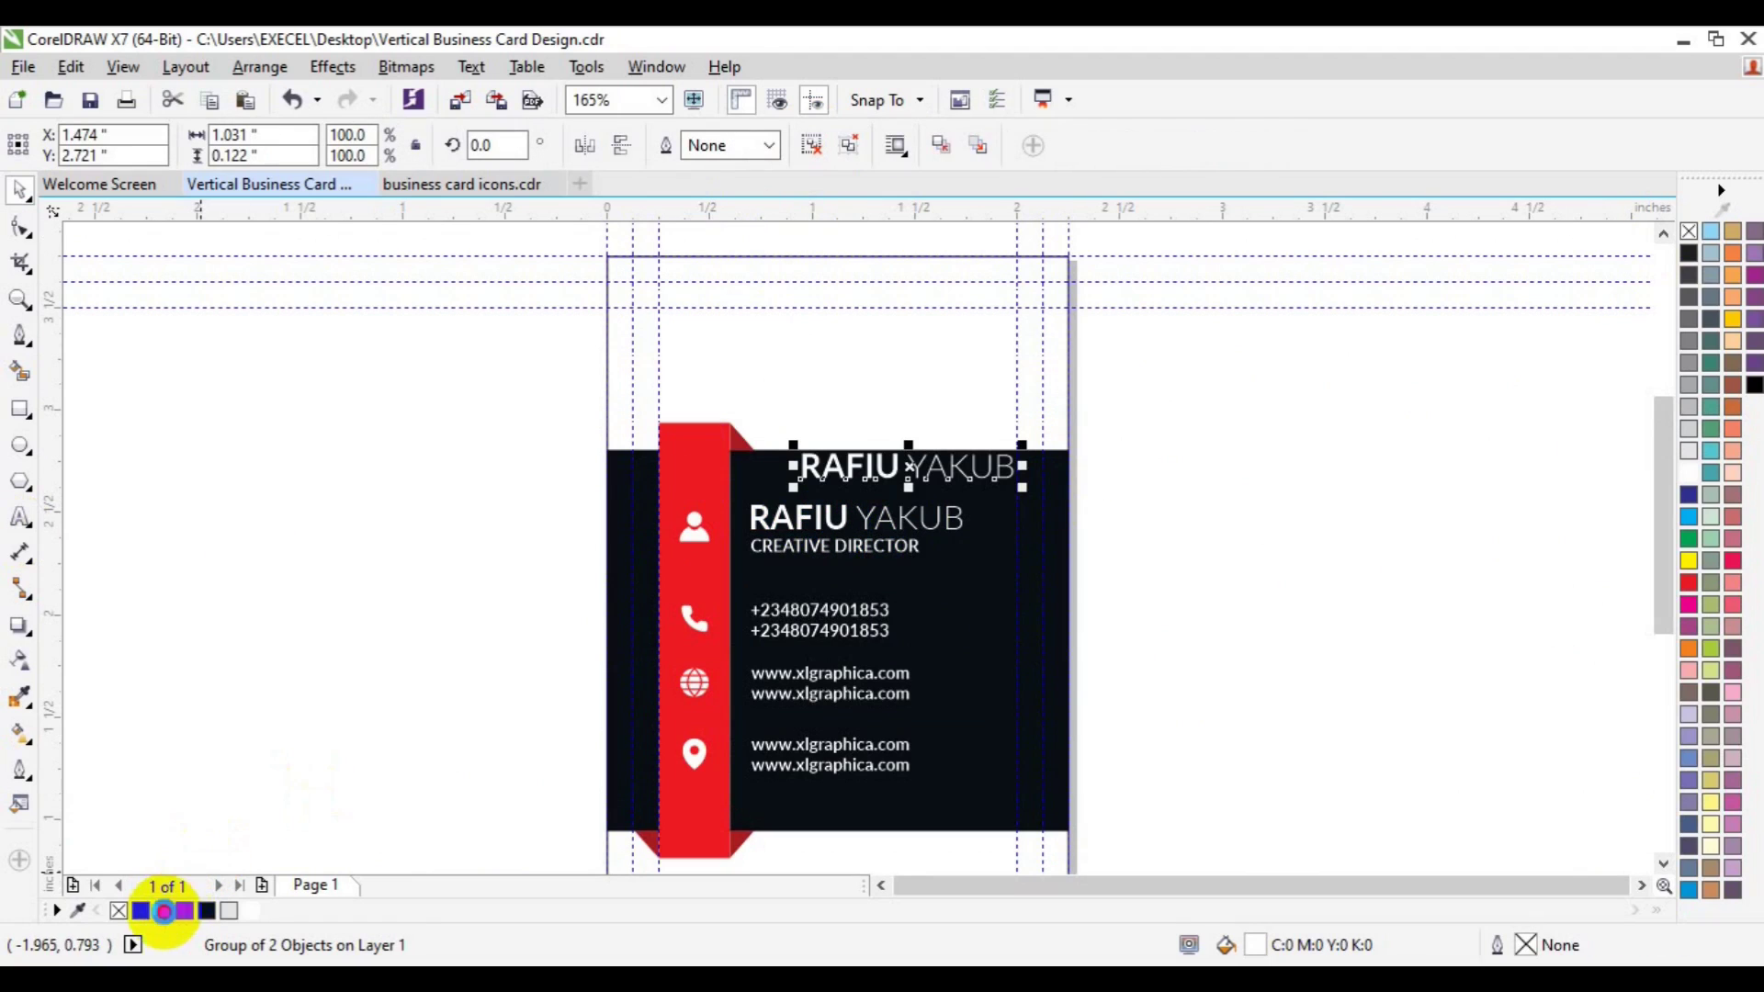
{"action": "left_click", "coordinate": [164, 911]}
{"action": "left_click", "coordinate": [20, 517]}
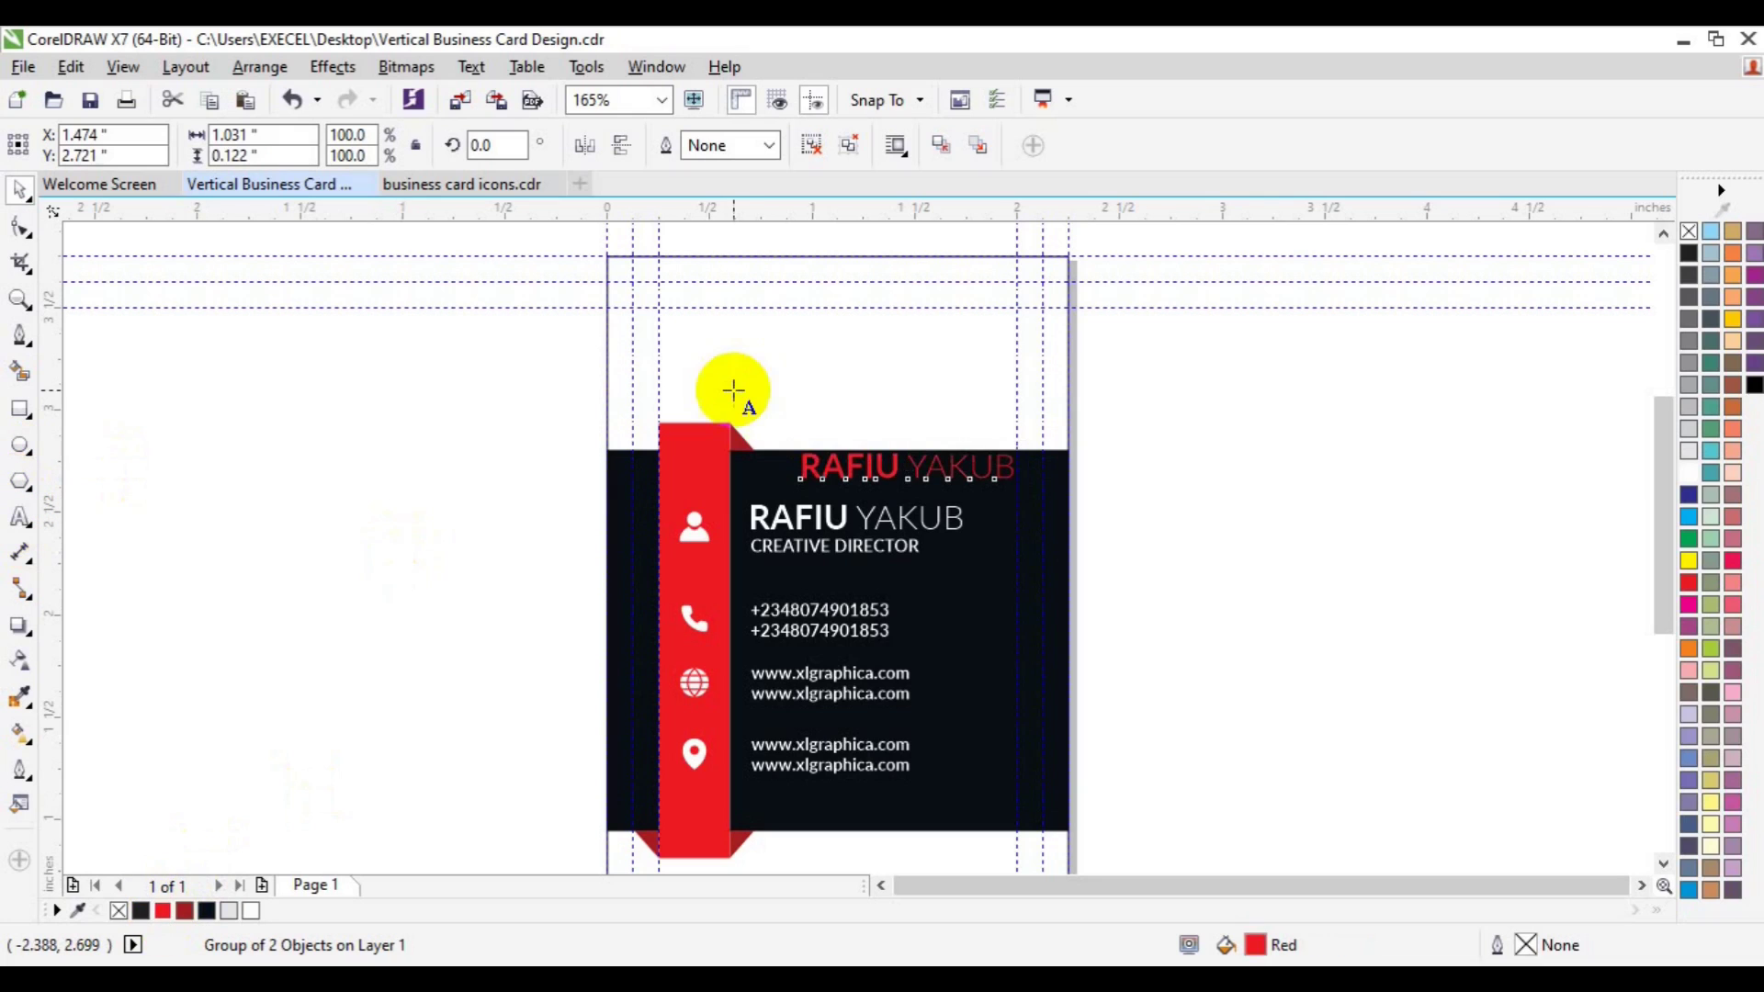
{"action": "left_click", "coordinate": [964, 464]}
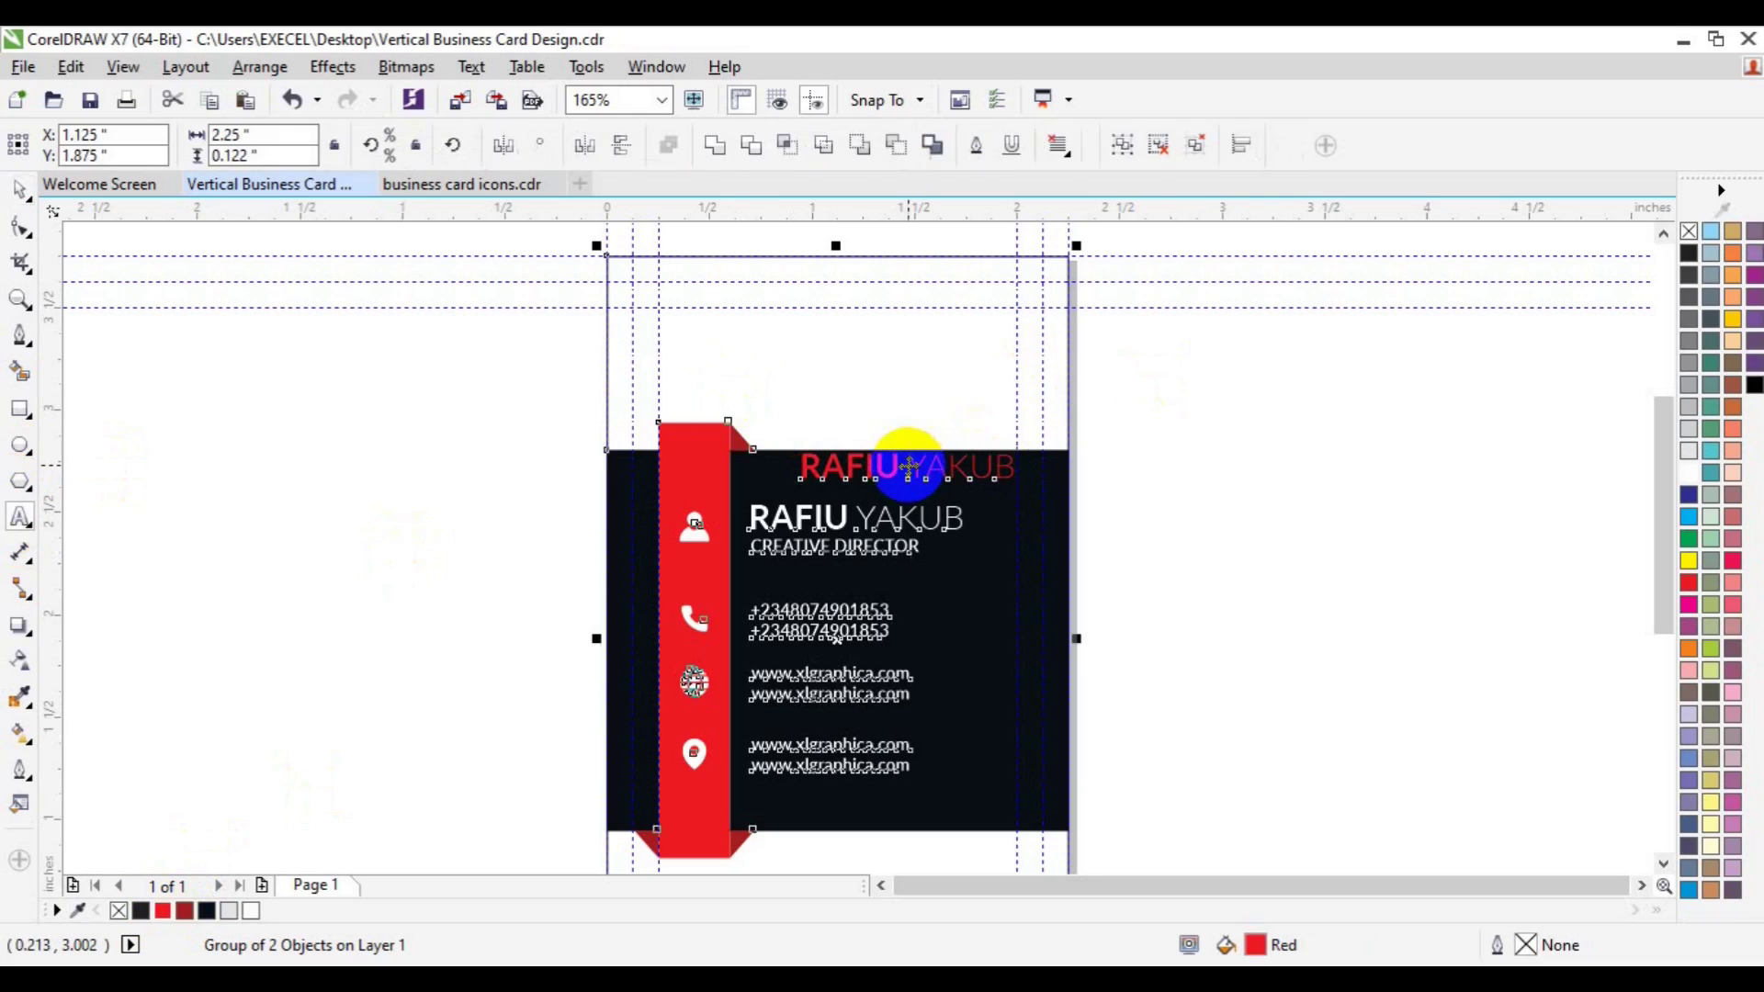
{"action": "left_click", "coordinate": [1142, 422]}
{"action": "left_click", "coordinate": [934, 477]}
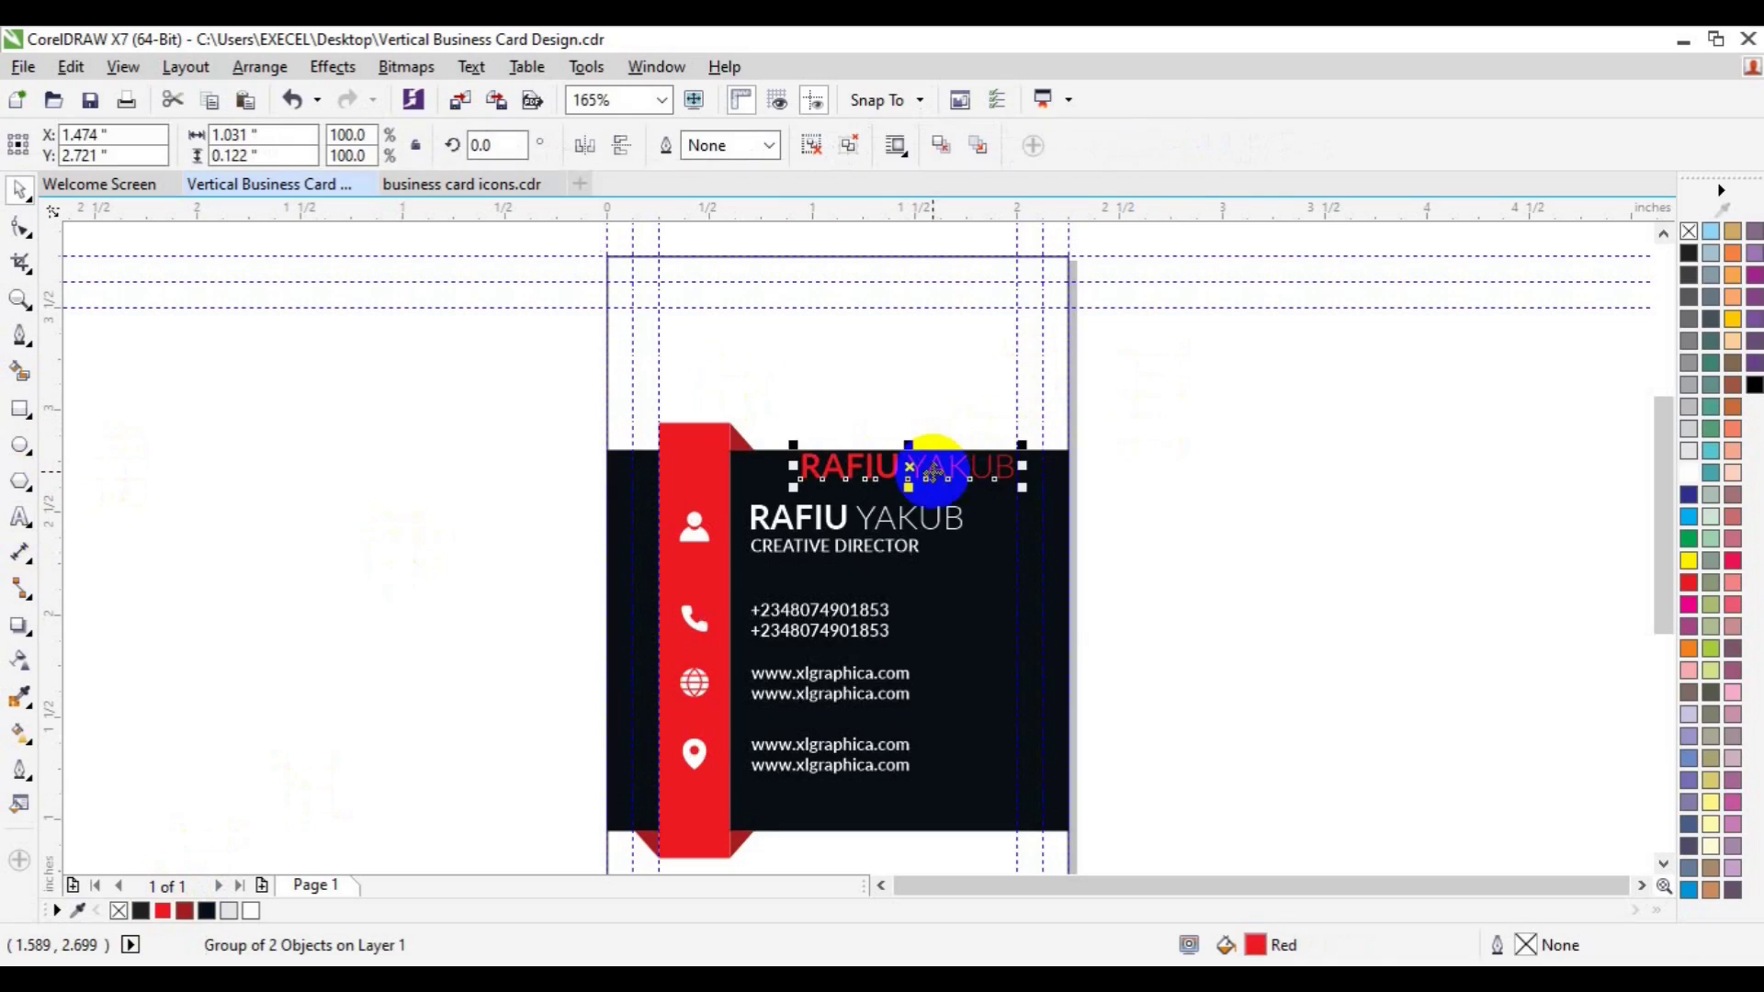
{"action": "left_click_drag", "start_coordinate": [933, 473], "coordinate": [870, 361]}
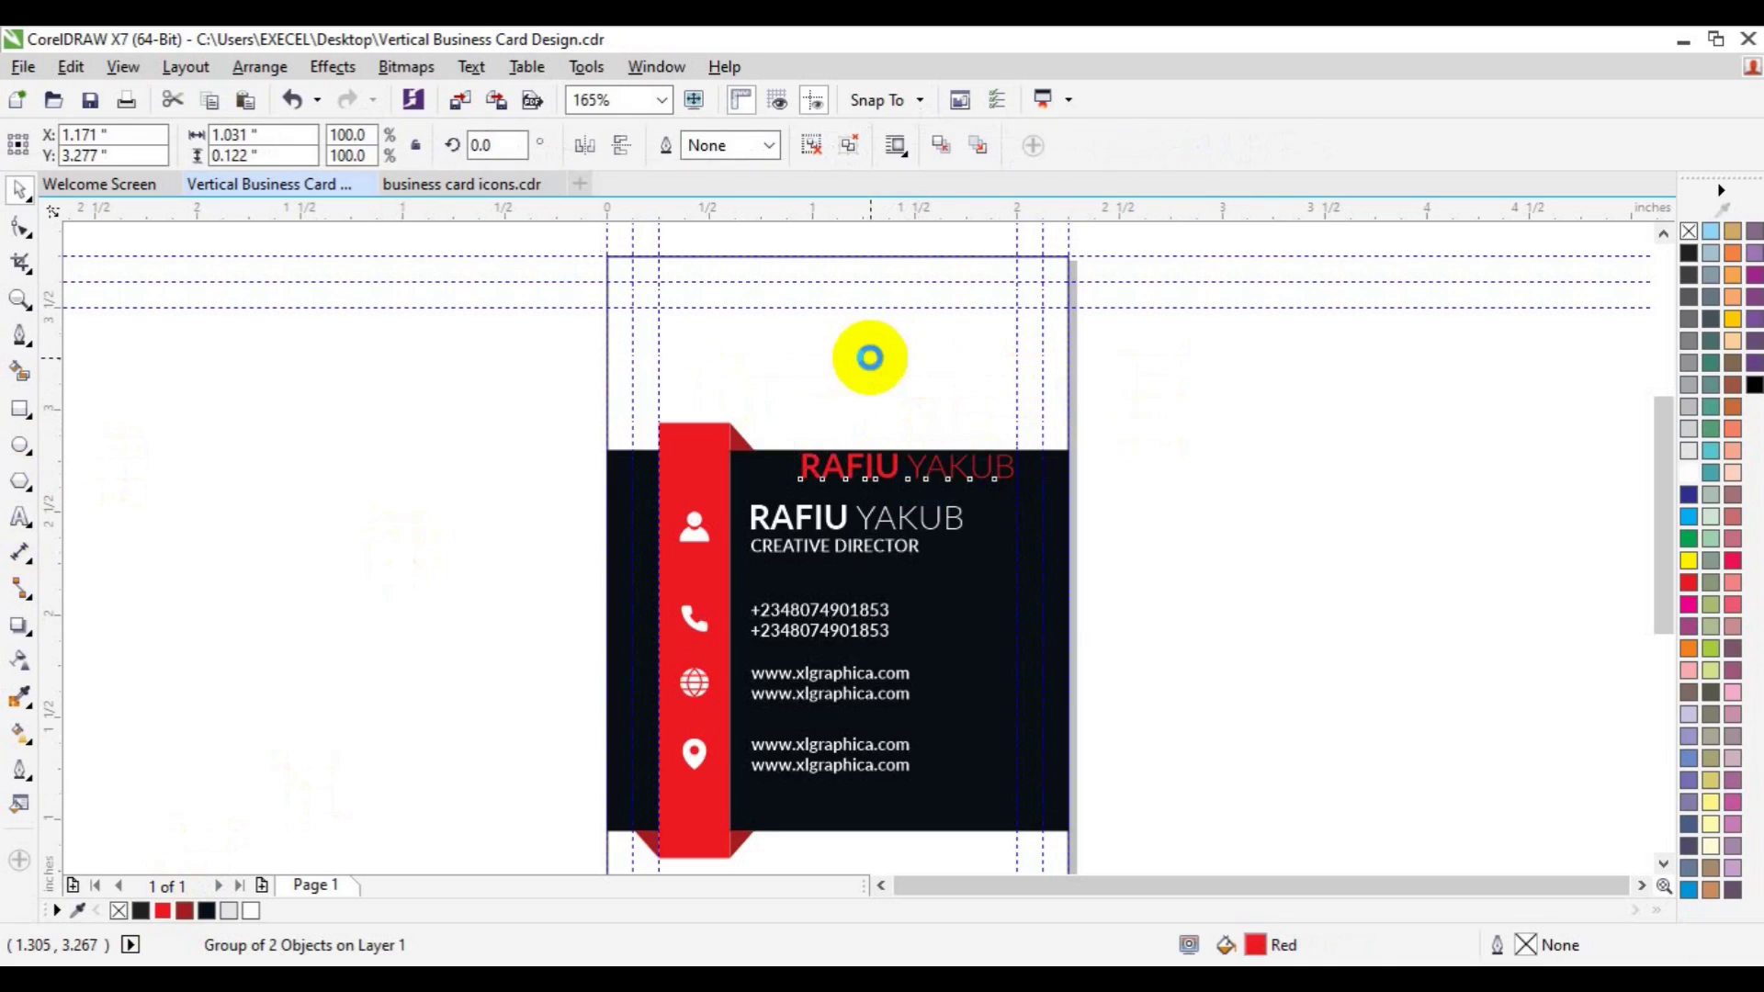
- Retype the red copy as the two-line company name EXCEL GRAPHICS AND MULTIMEDIA
{"action": "left_click", "coordinate": [20, 517]}
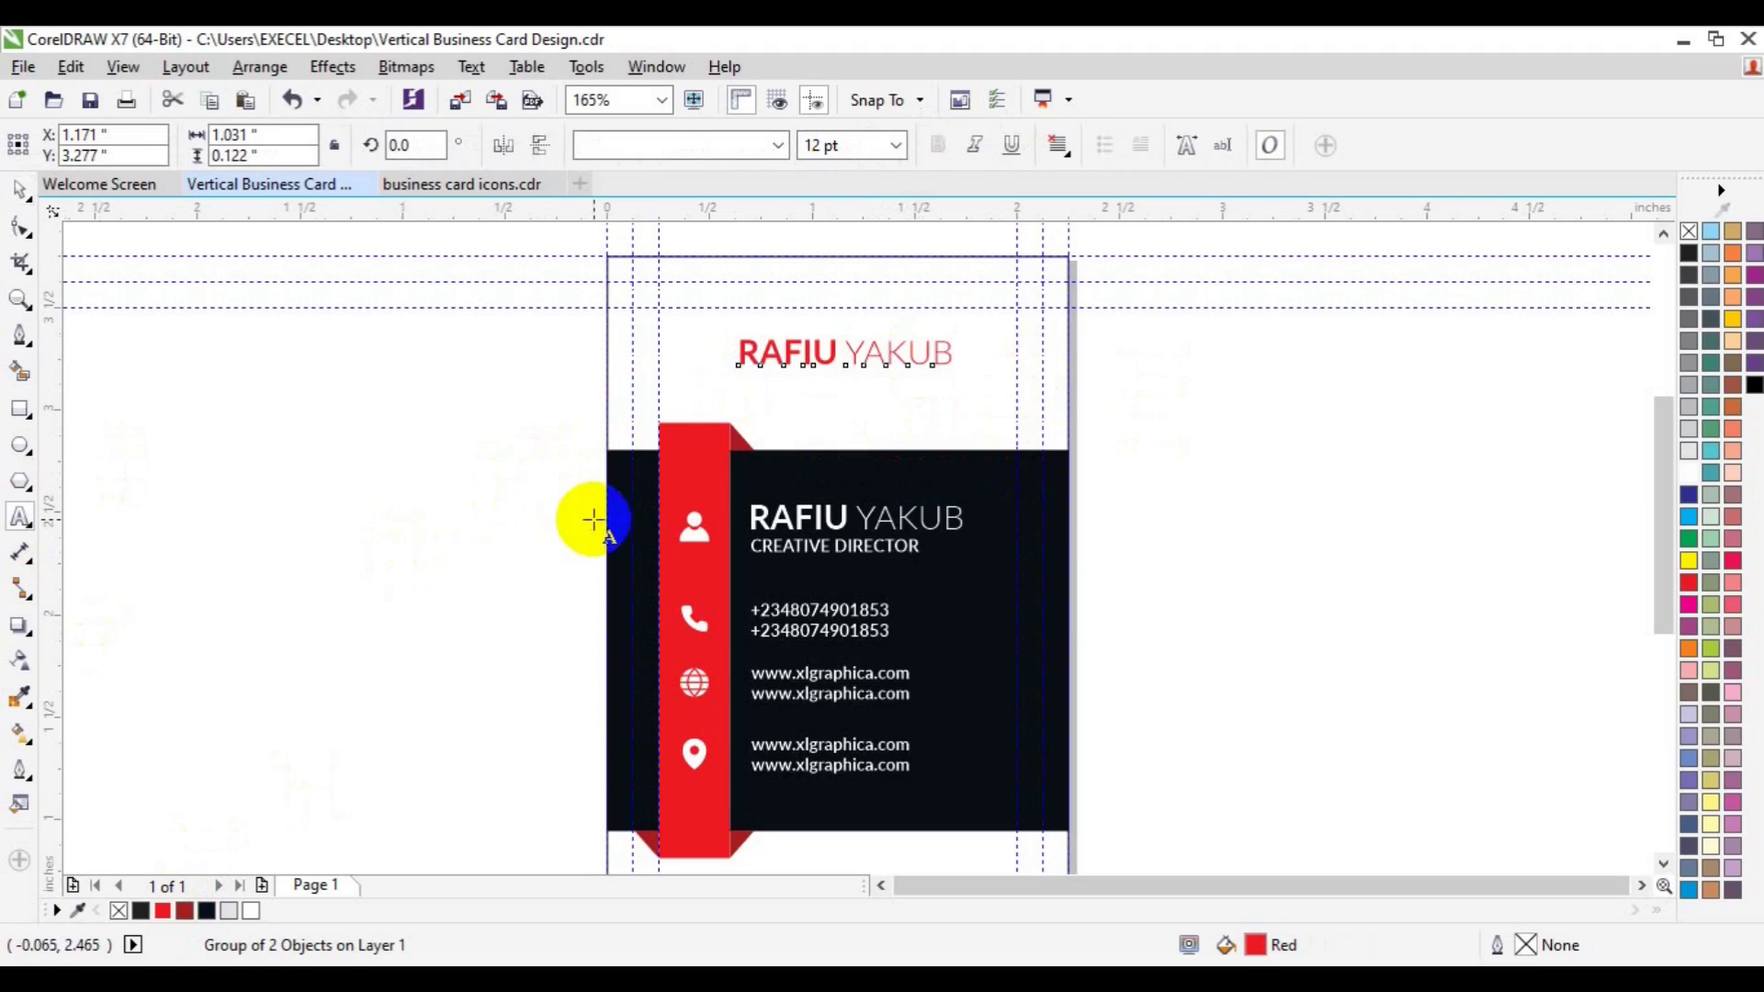
{"action": "left_click", "coordinate": [861, 347]}
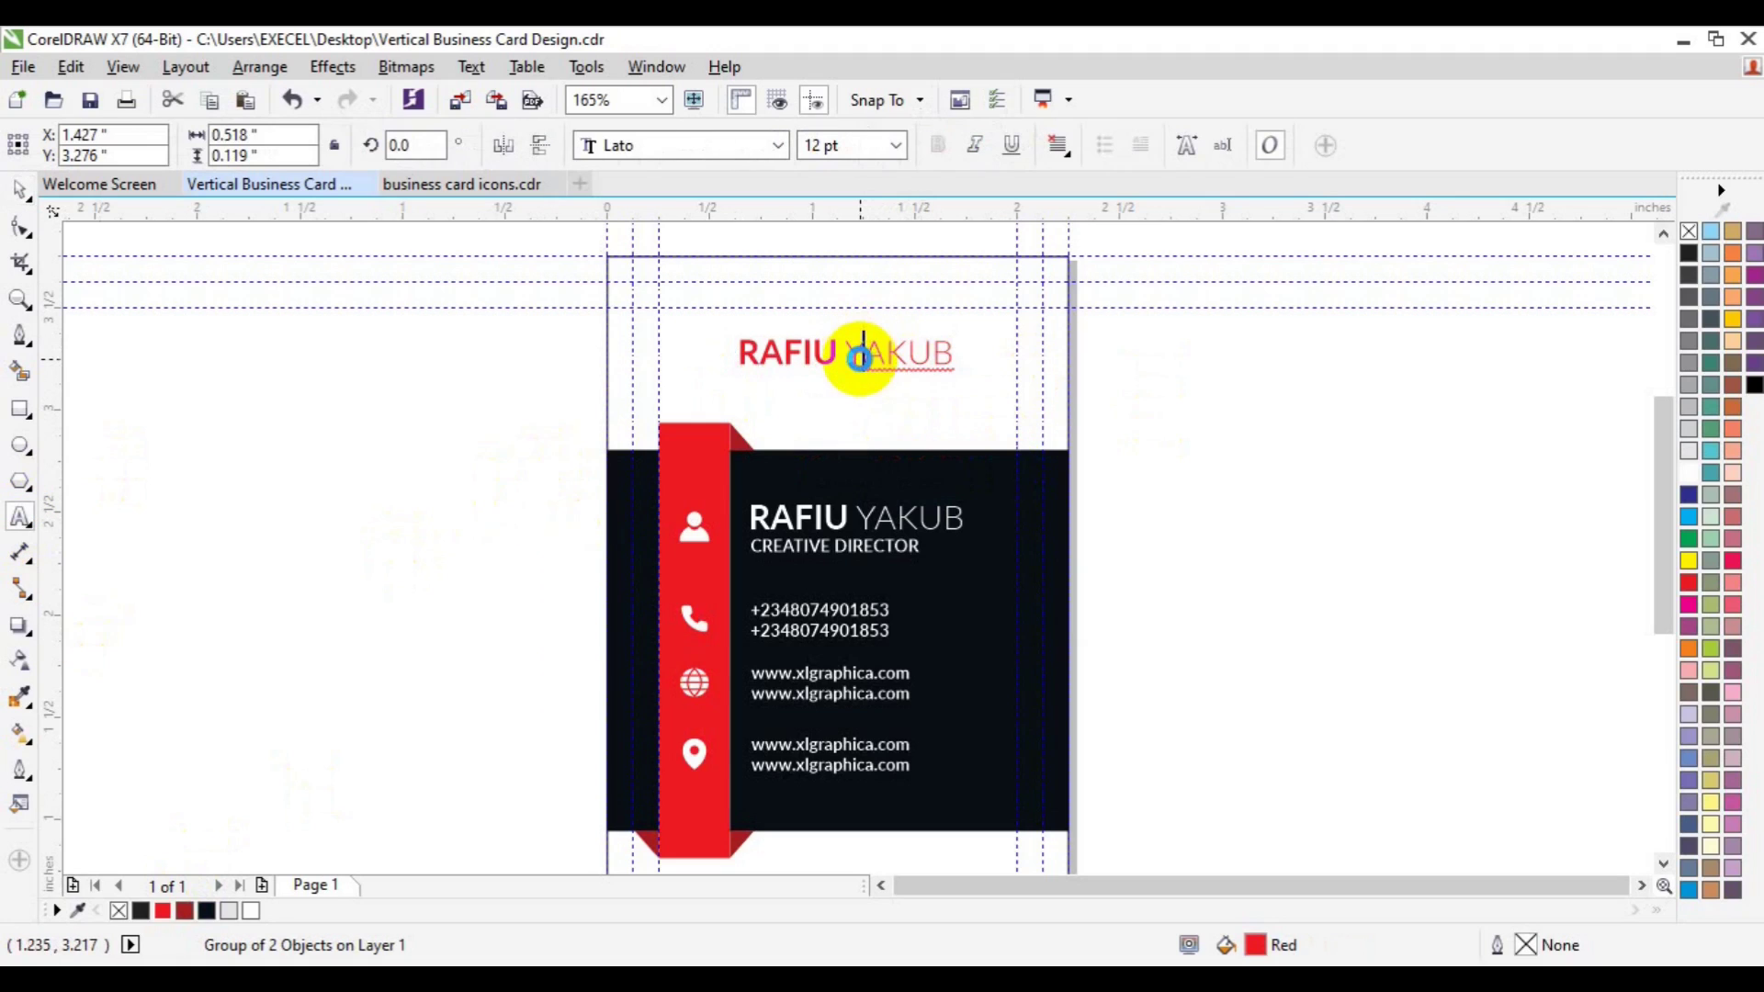
{"action": "double_click", "coordinate": [860, 356]}
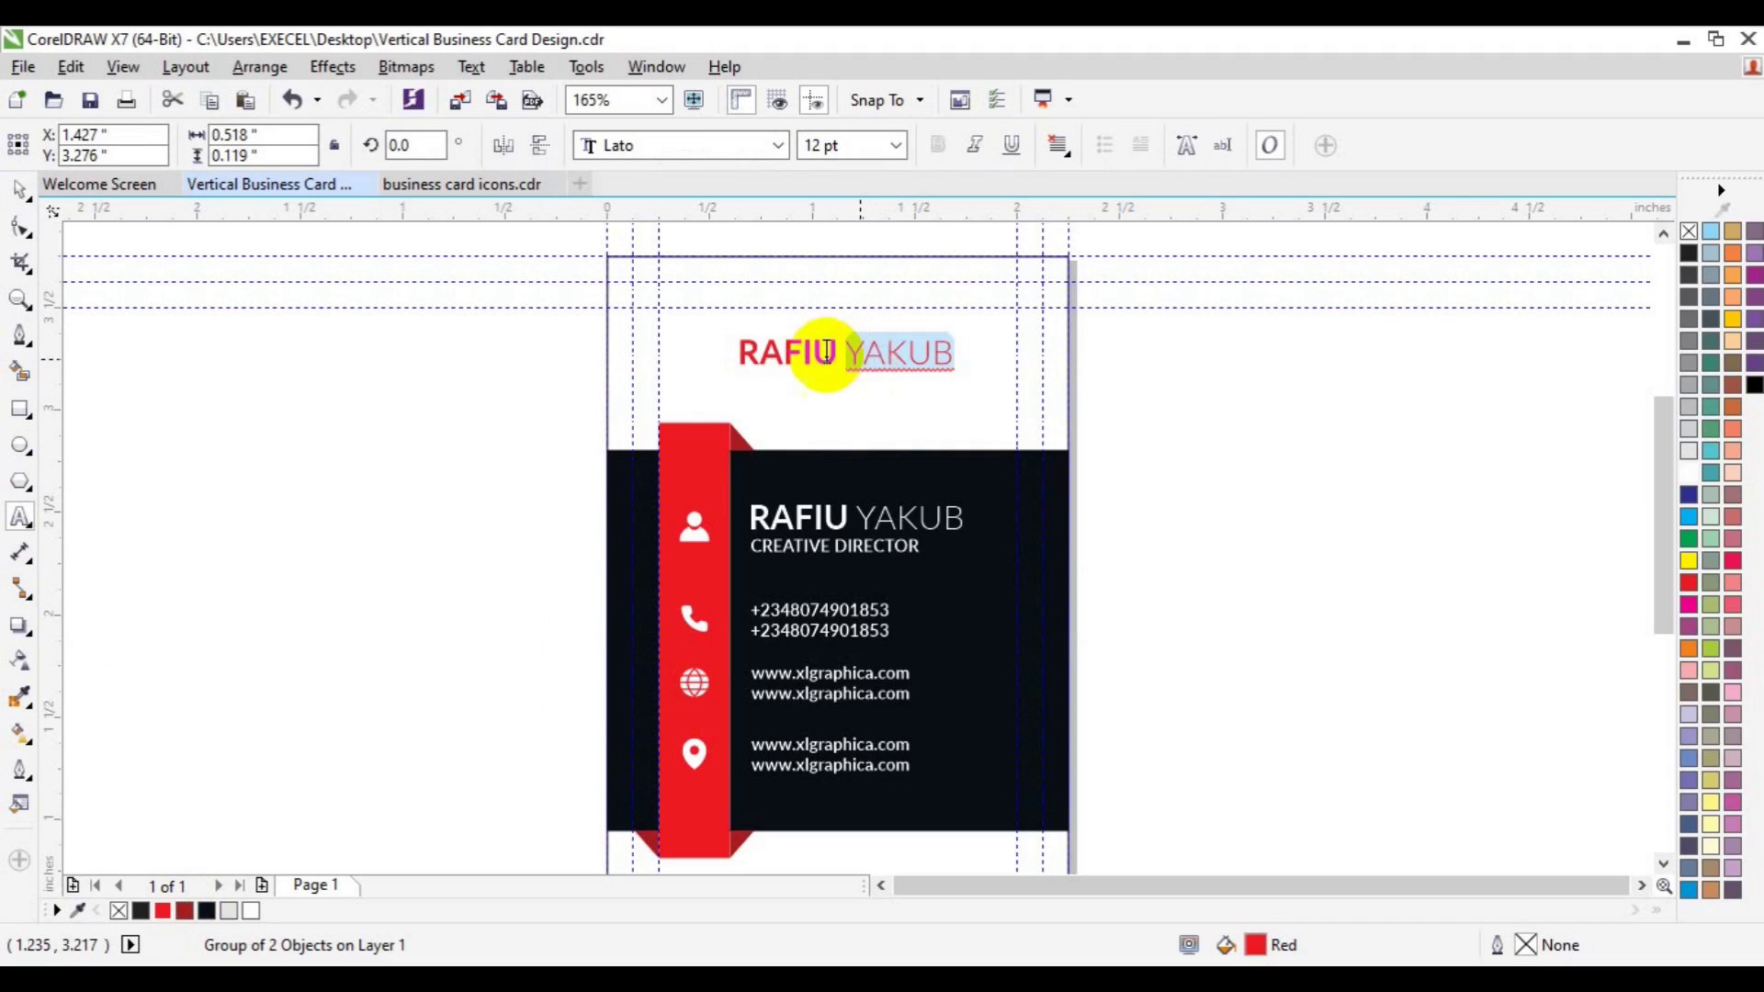
{"action": "left_click", "coordinate": [20, 192]}
{"action": "key", "text": "Delete"}
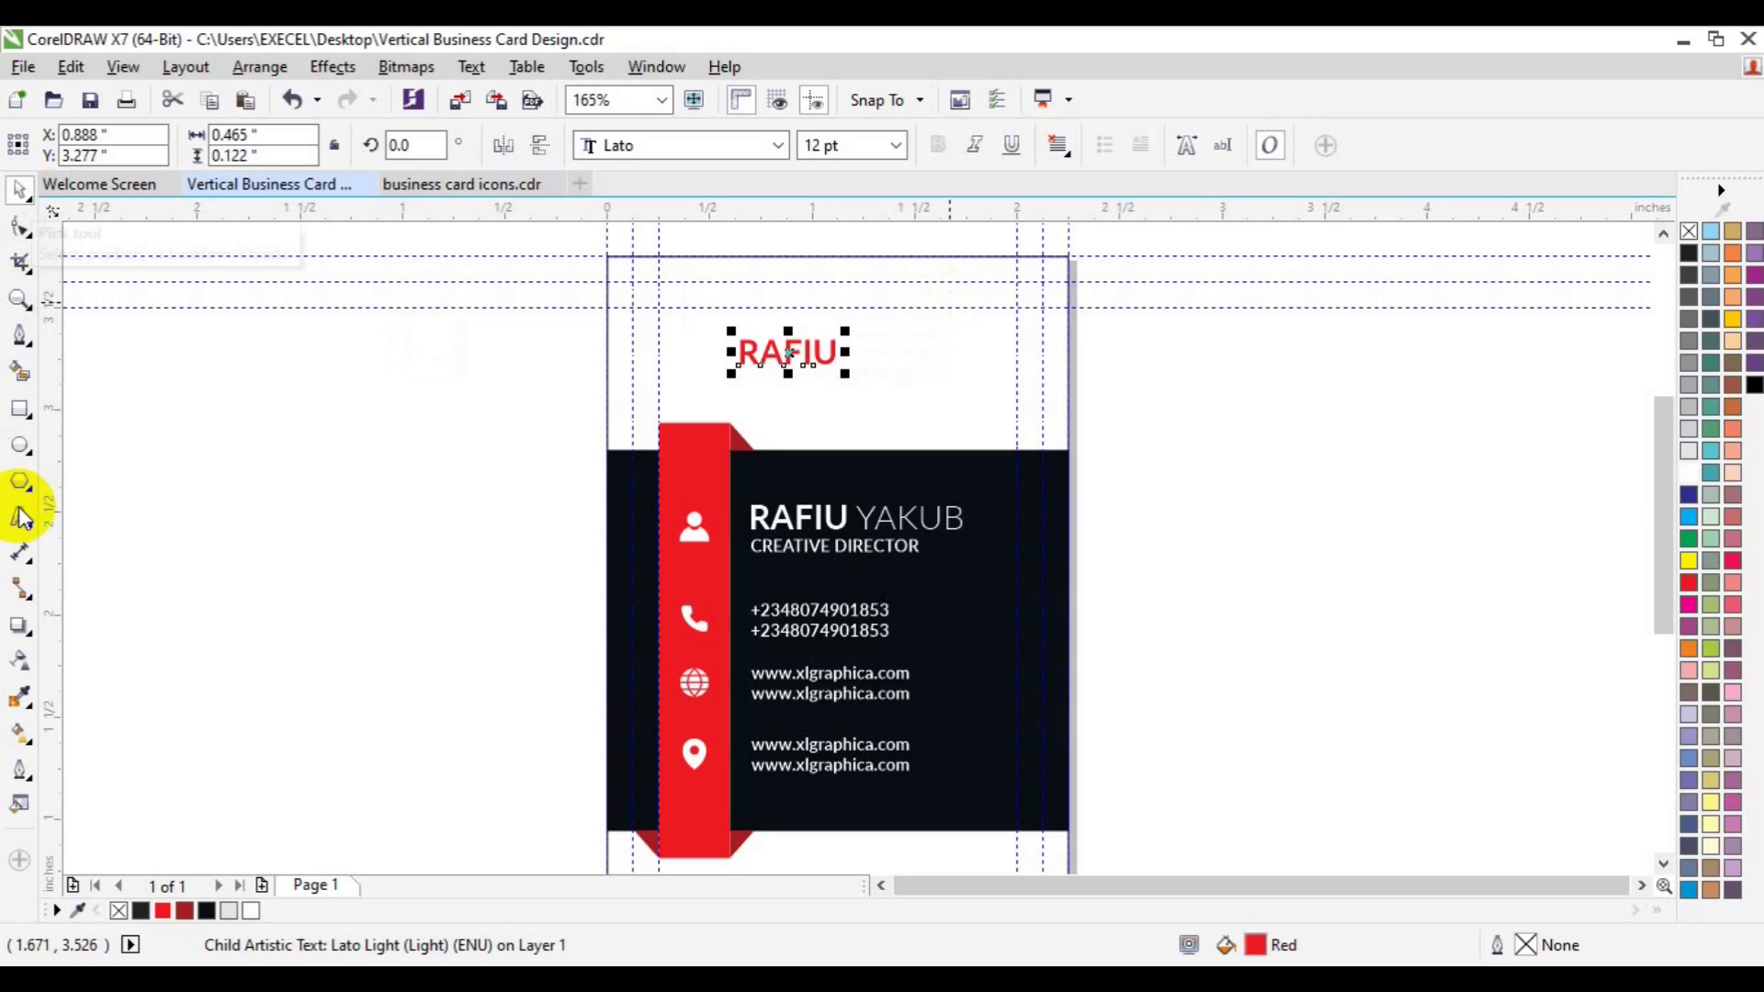
{"action": "left_click", "coordinate": [20, 517]}
{"action": "key", "text": "ctrl+a"}
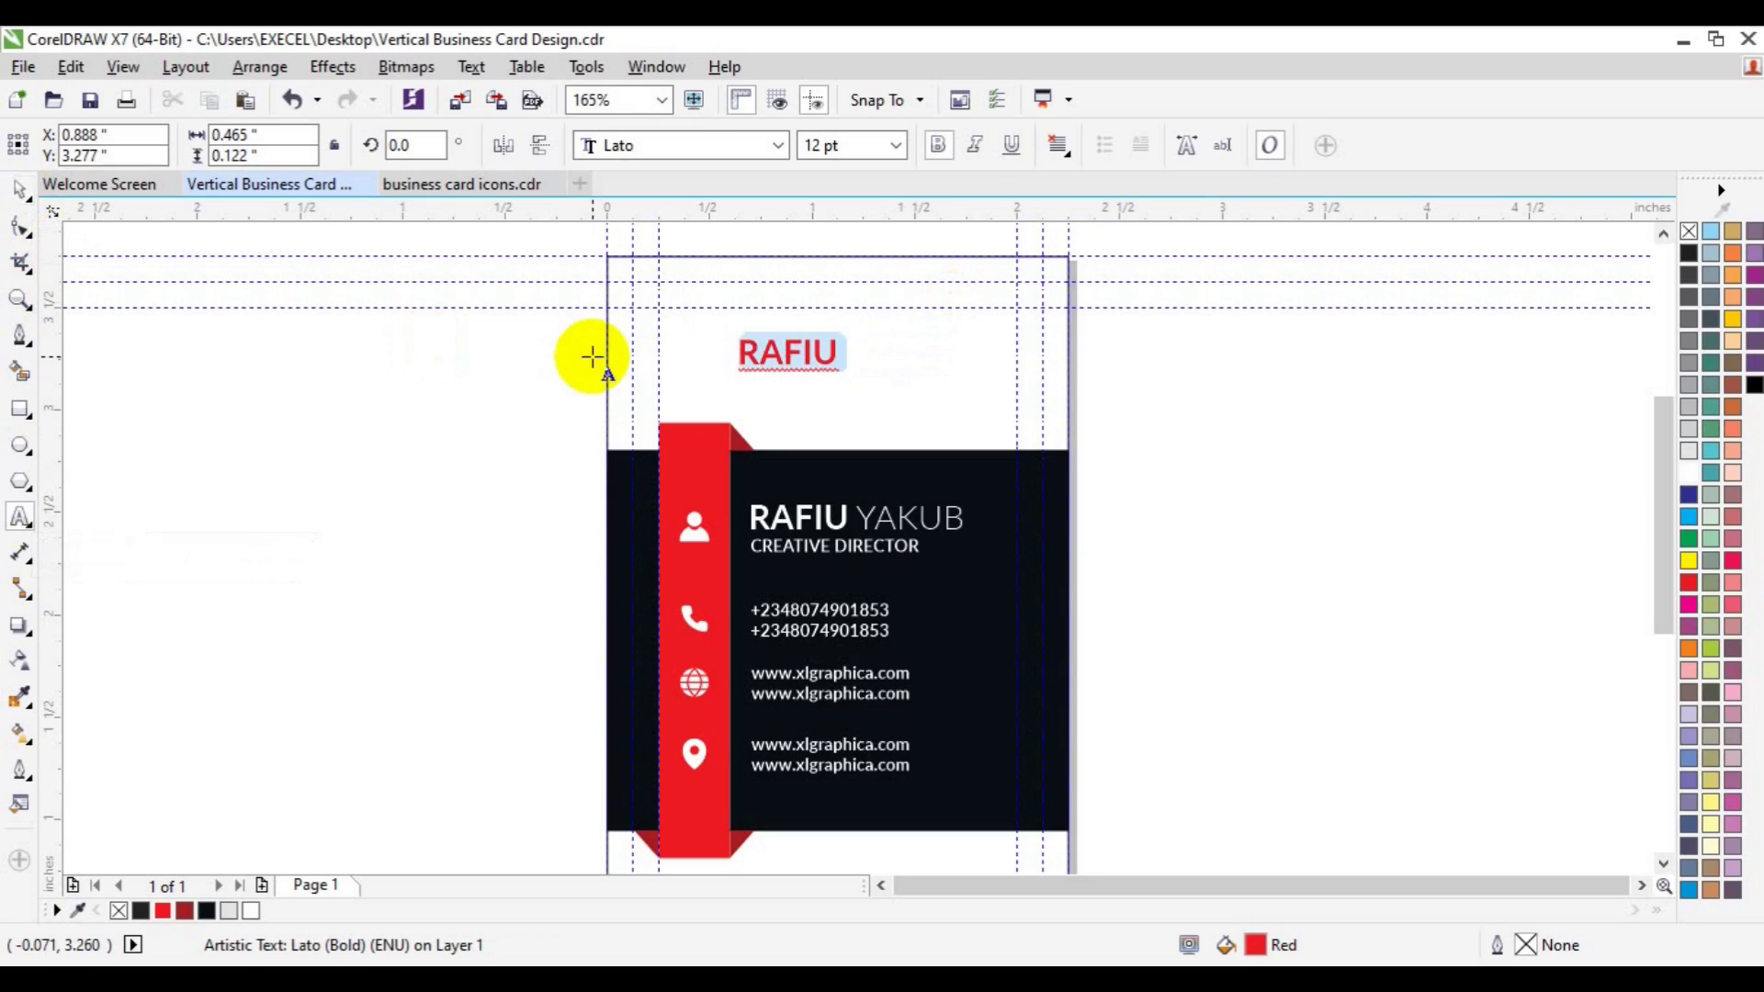
{"action": "type", "text": "EXCEL"}
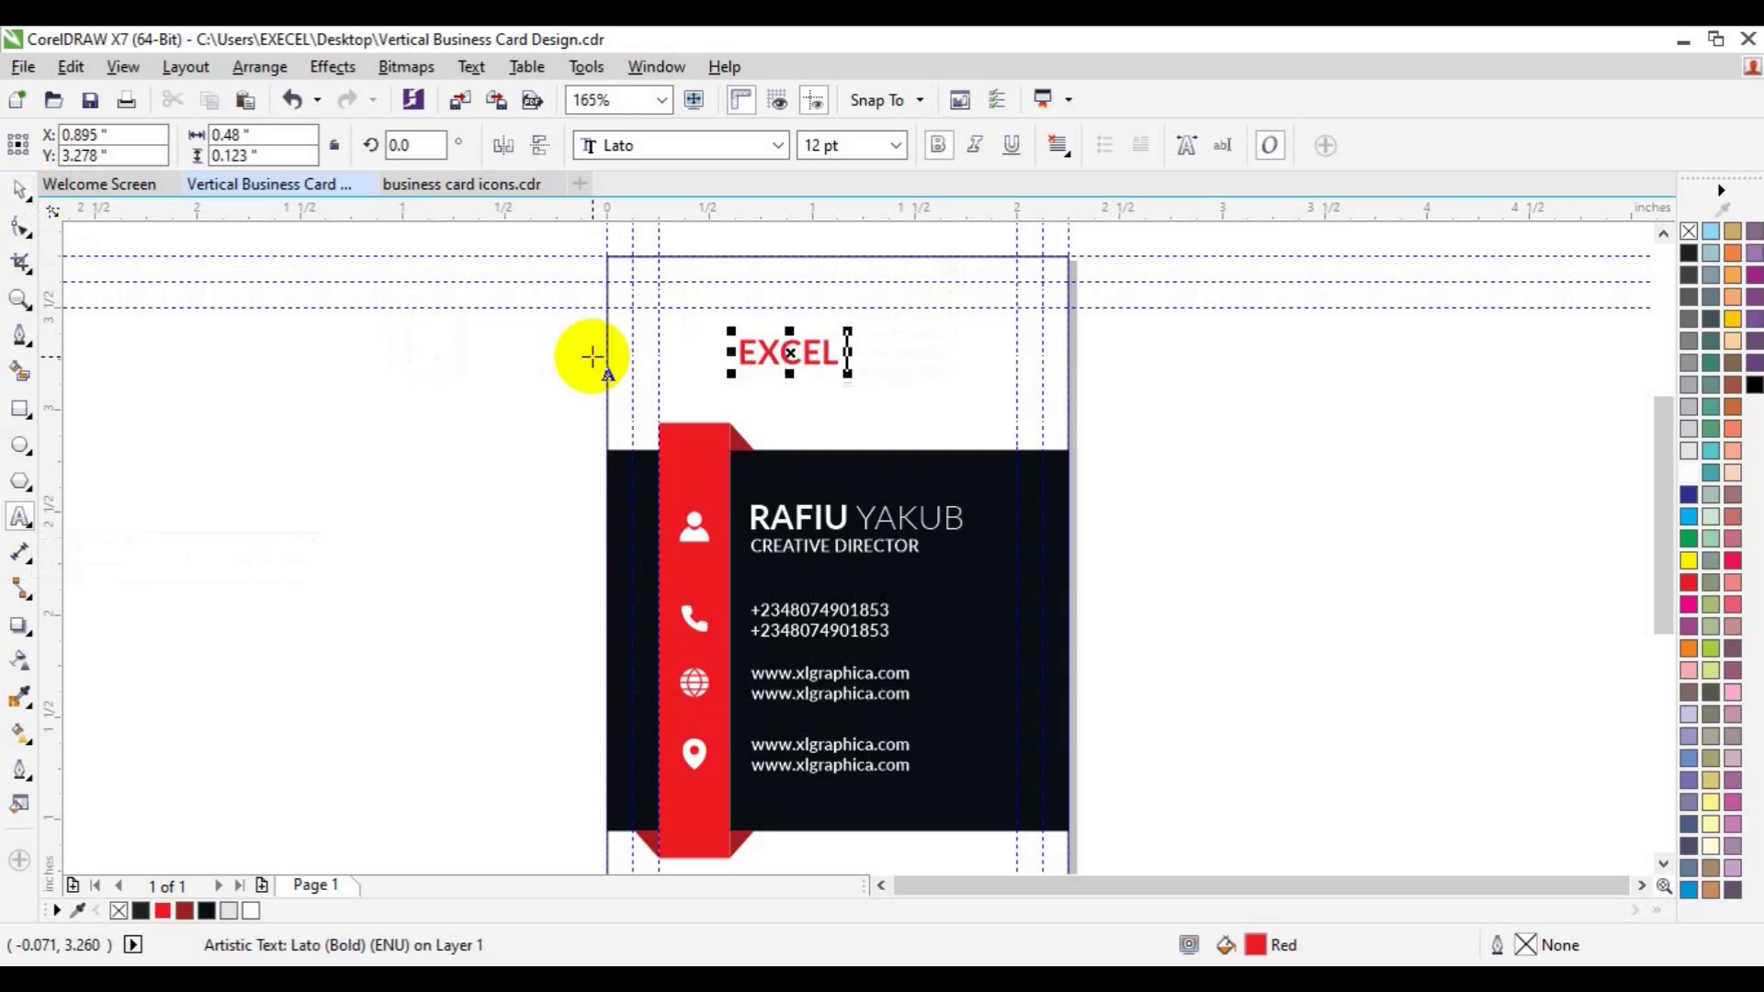
{"action": "type", "text": "C"}
{"action": "key", "text": "Return"}
{"action": "type", "text": "AND MULTIMEDIA"}
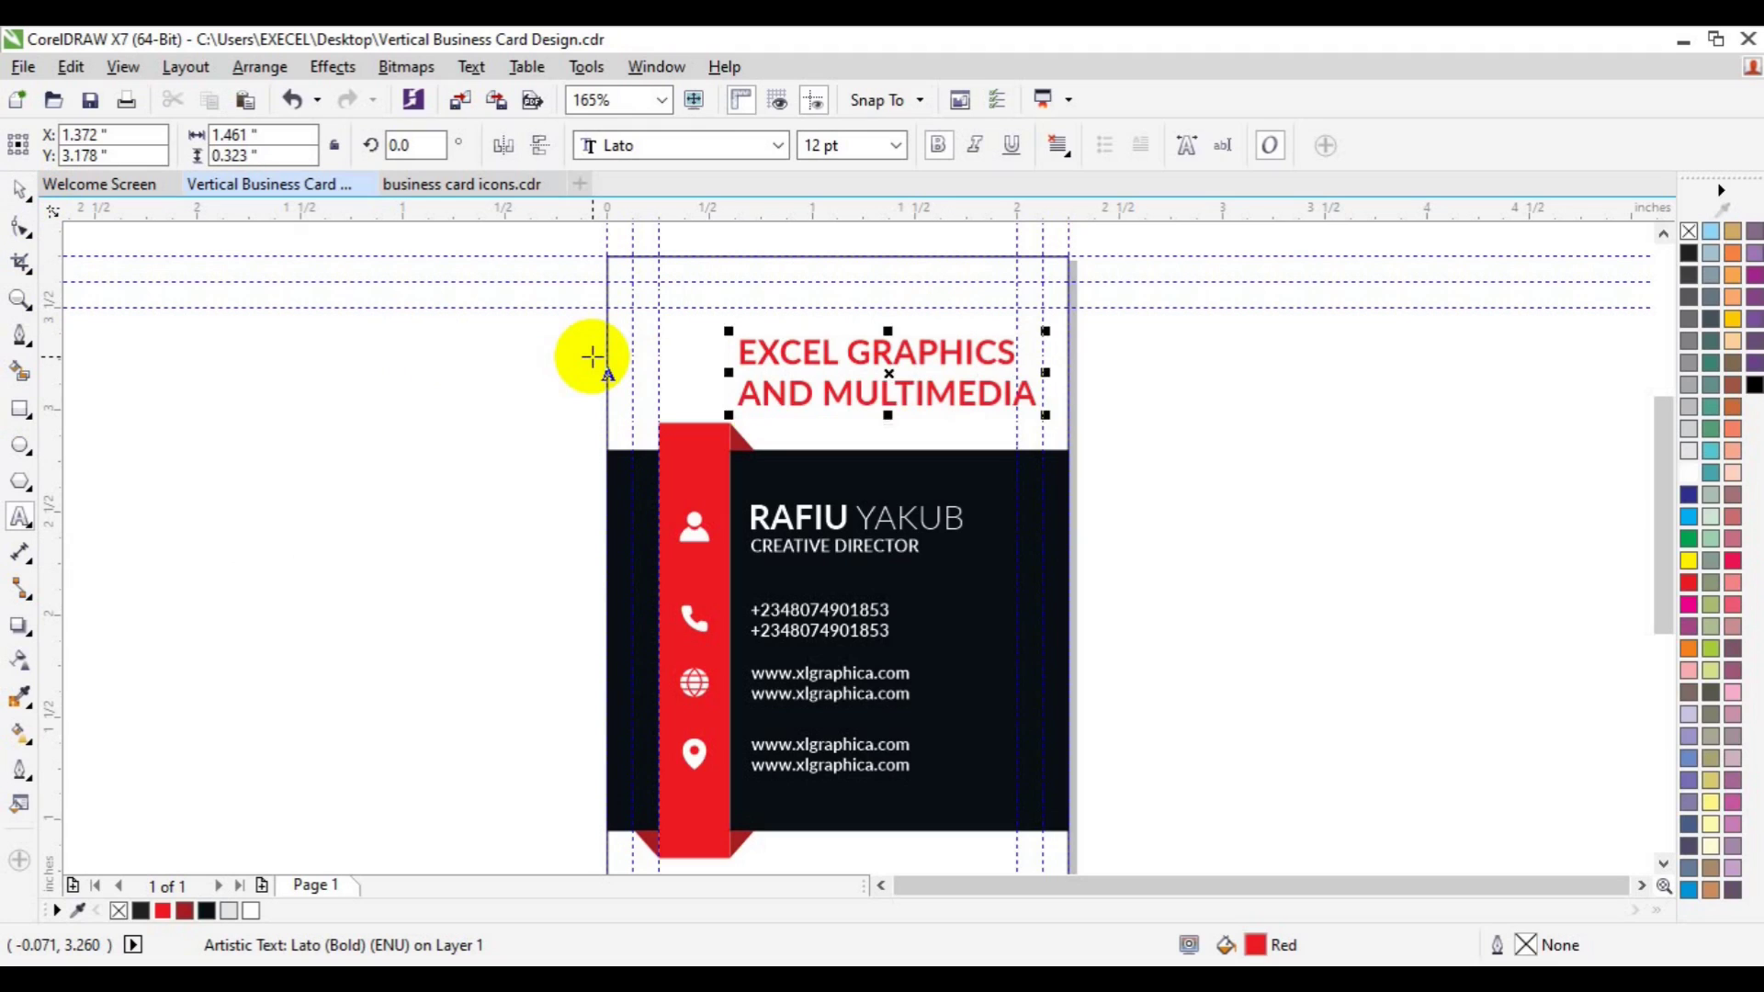
- Set the heading to 10 pt, full justification, and centre it above the panel
{"action": "key", "text": "ctrl+a"}
{"action": "left_click", "coordinate": [893, 147]}
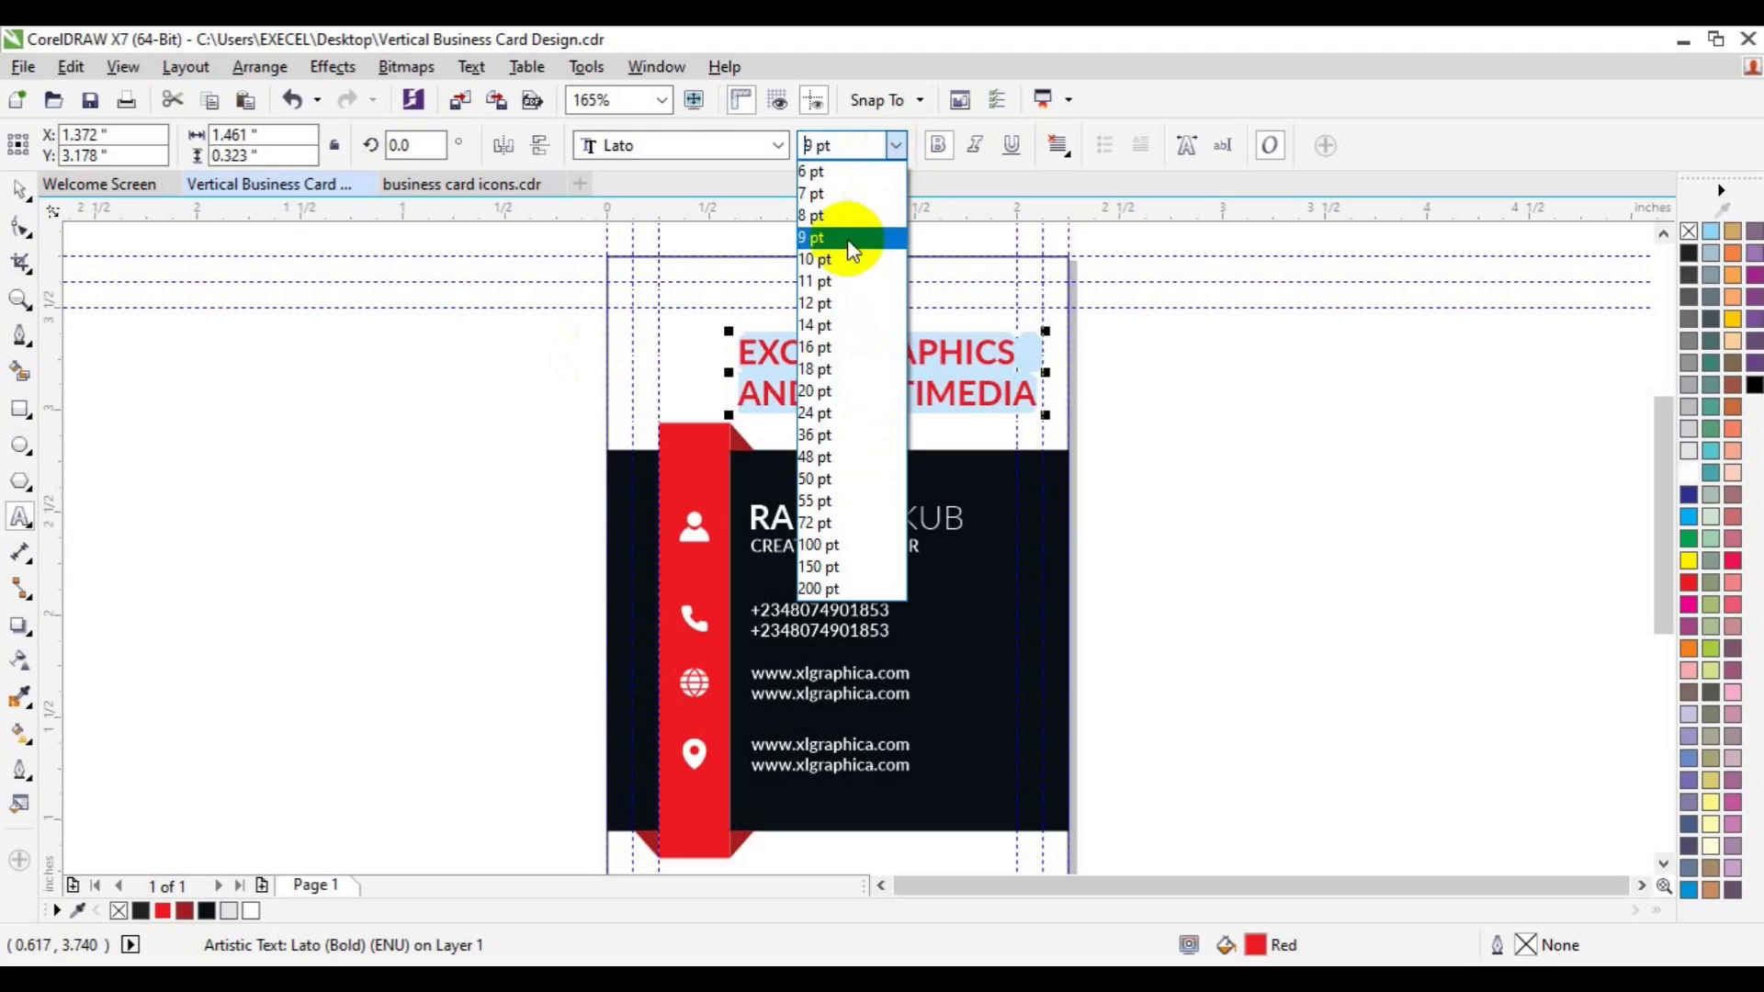
{"action": "left_click", "coordinate": [847, 259]}
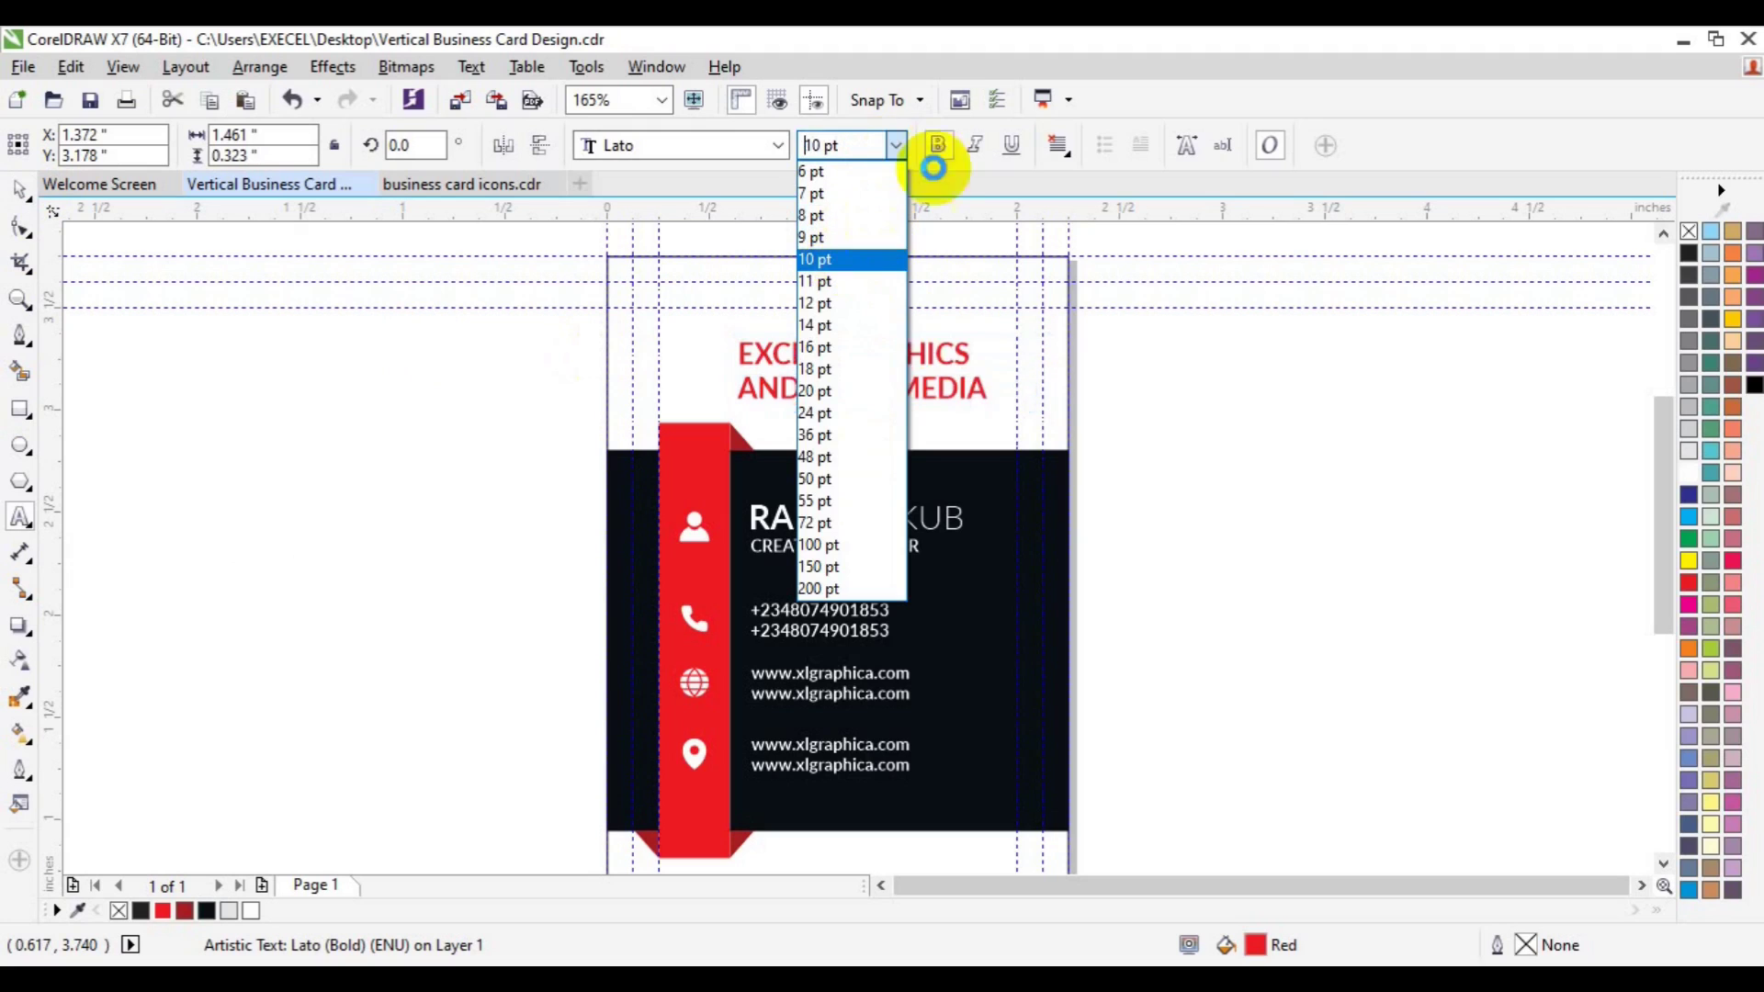
{"action": "left_click", "coordinate": [1060, 151]}
{"action": "left_click", "coordinate": [1108, 291]}
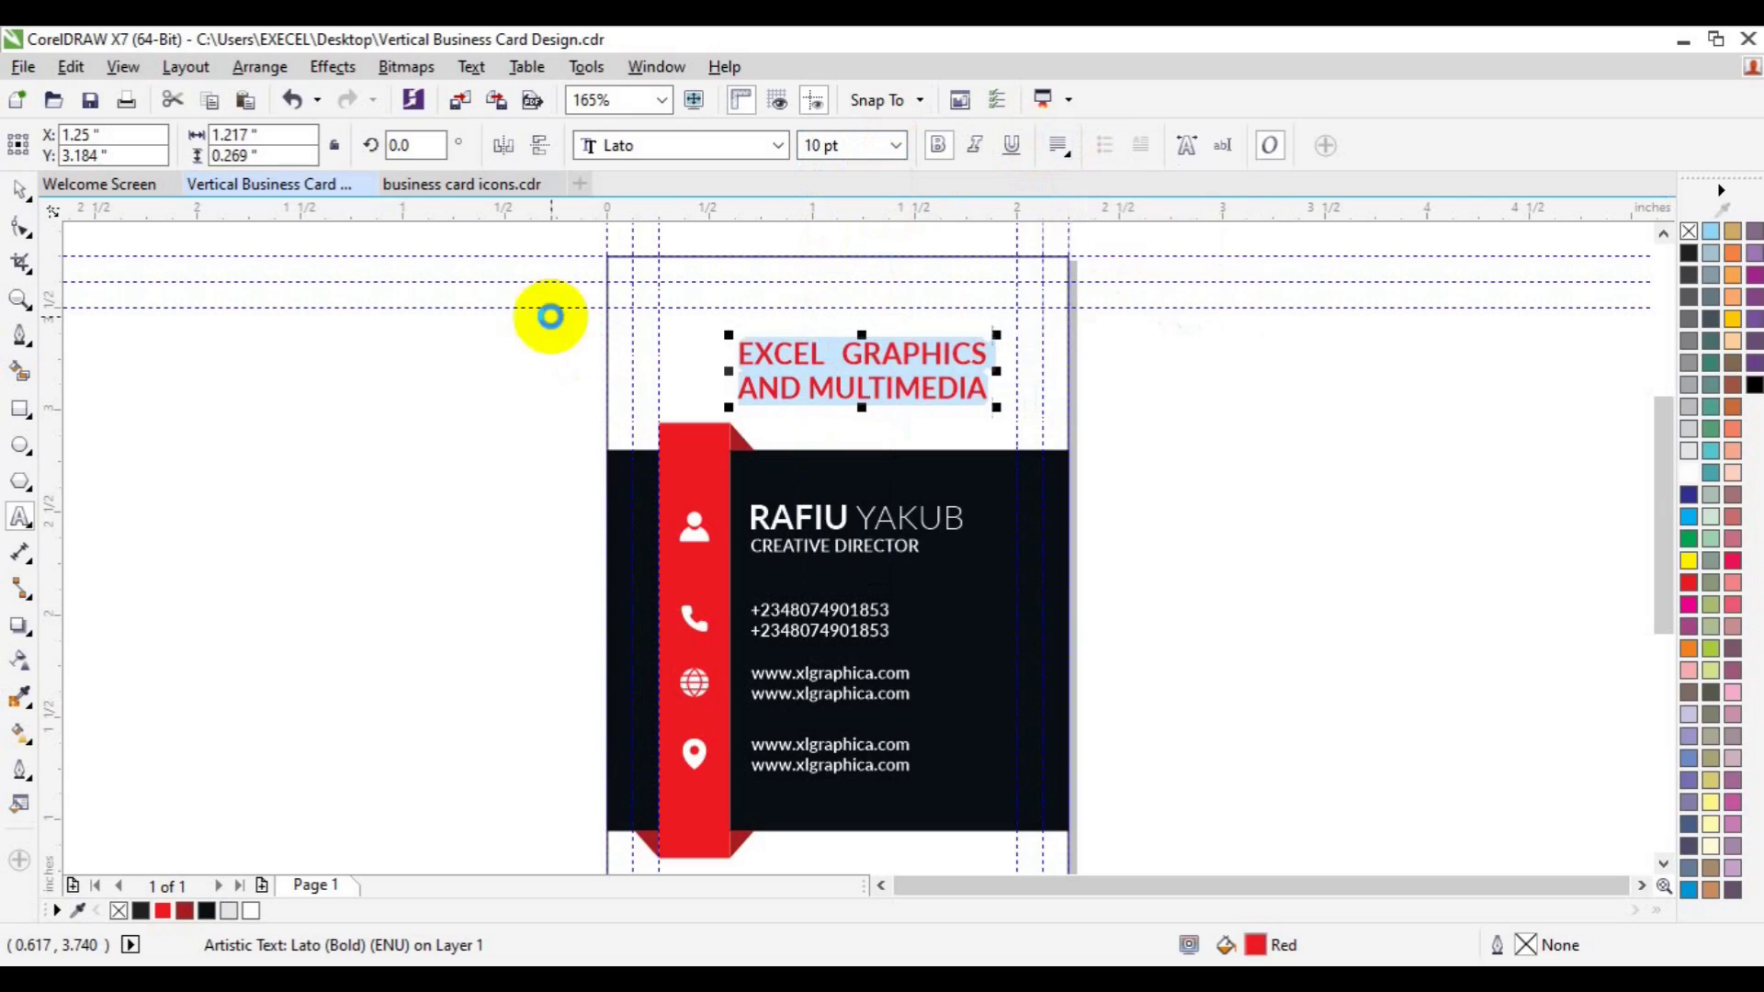
{"action": "left_click", "coordinate": [19, 197]}
{"action": "mouse_move", "coordinate": [864, 376]}
{"action": "left_mouse_down"}
{"action": "mouse_move", "coordinate": [840, 634]}
{"action": "mouse_move", "coordinate": [830, 365]}
{"action": "left_mouse_up"}
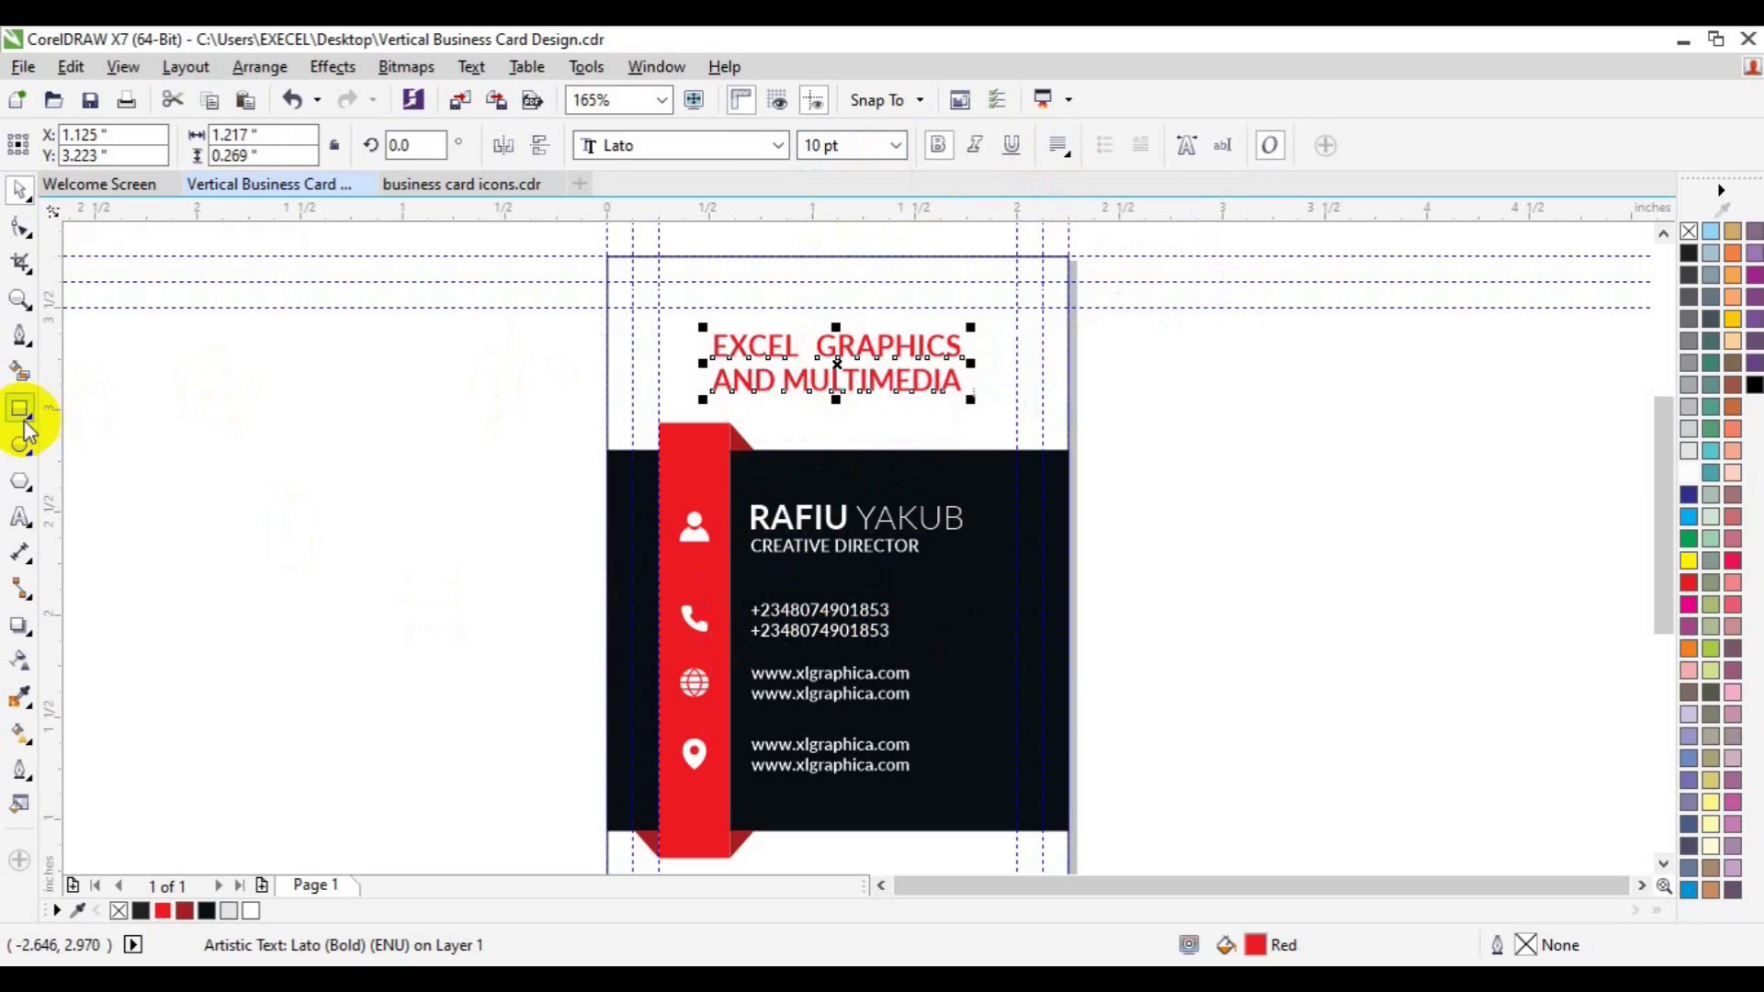
- Draw a rectangle strip across the card's top edge
{"action": "key", "text": "F10"}
{"action": "key", "text": "F6"}
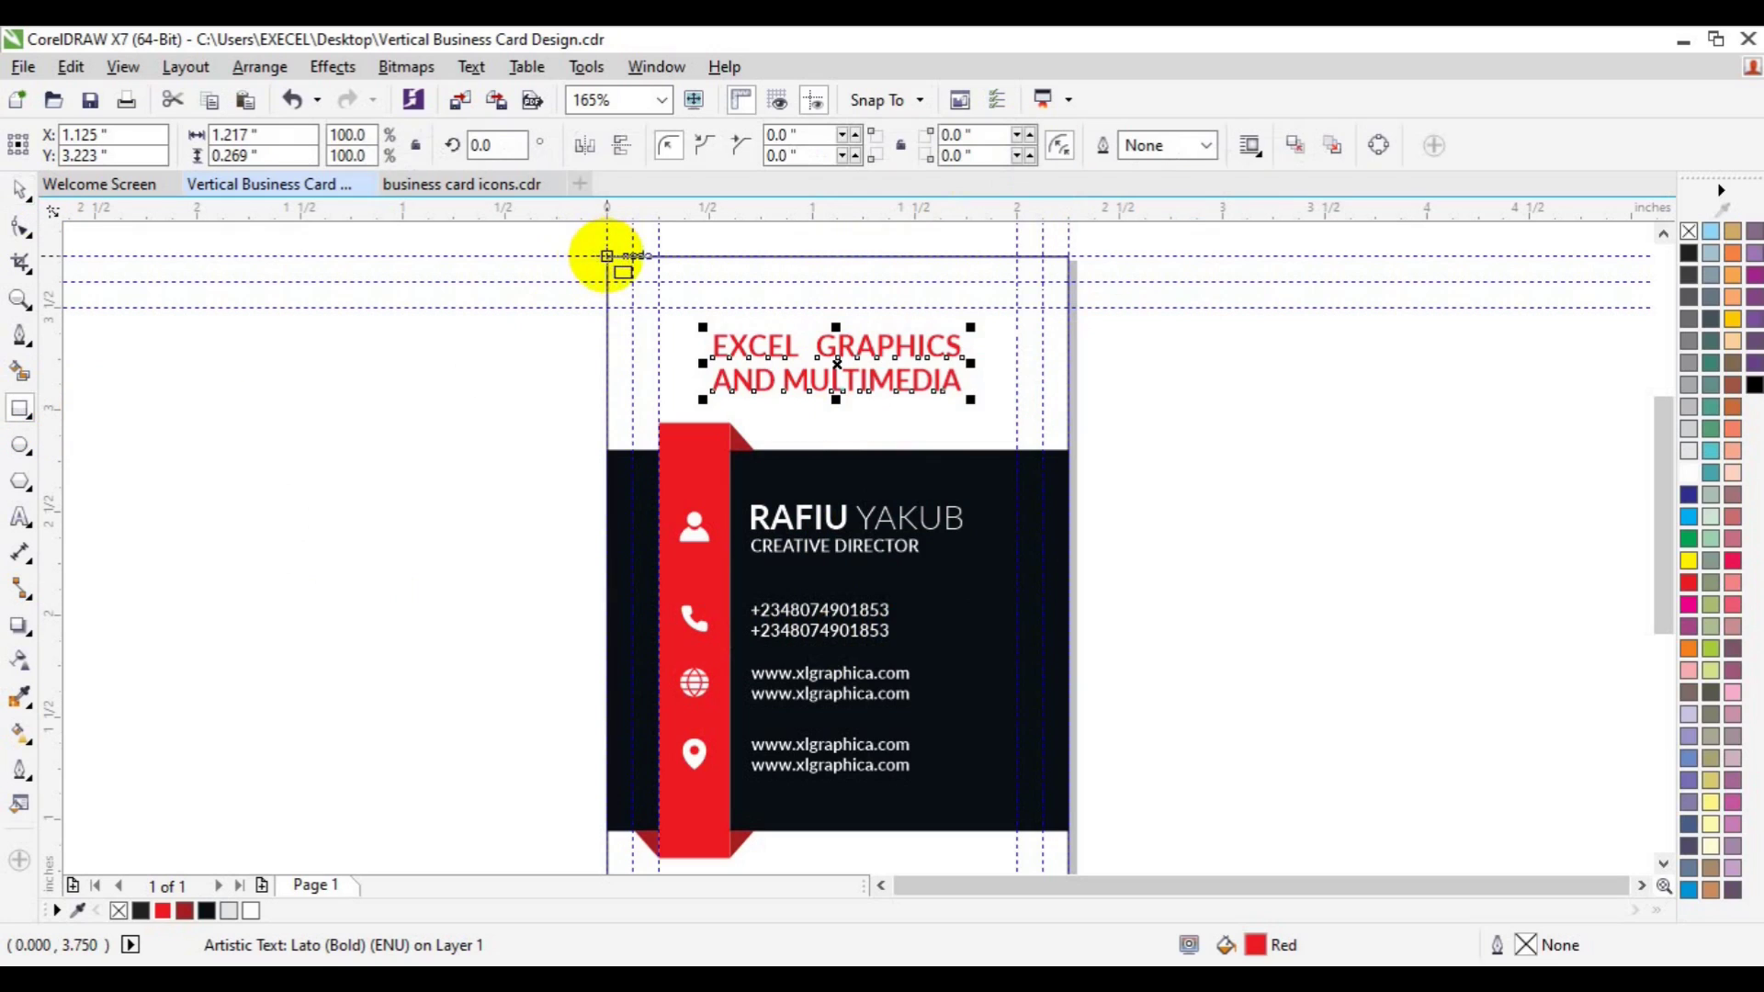
{"action": "left_click_drag", "start_coordinate": [607, 257], "coordinate": [1072, 310]}
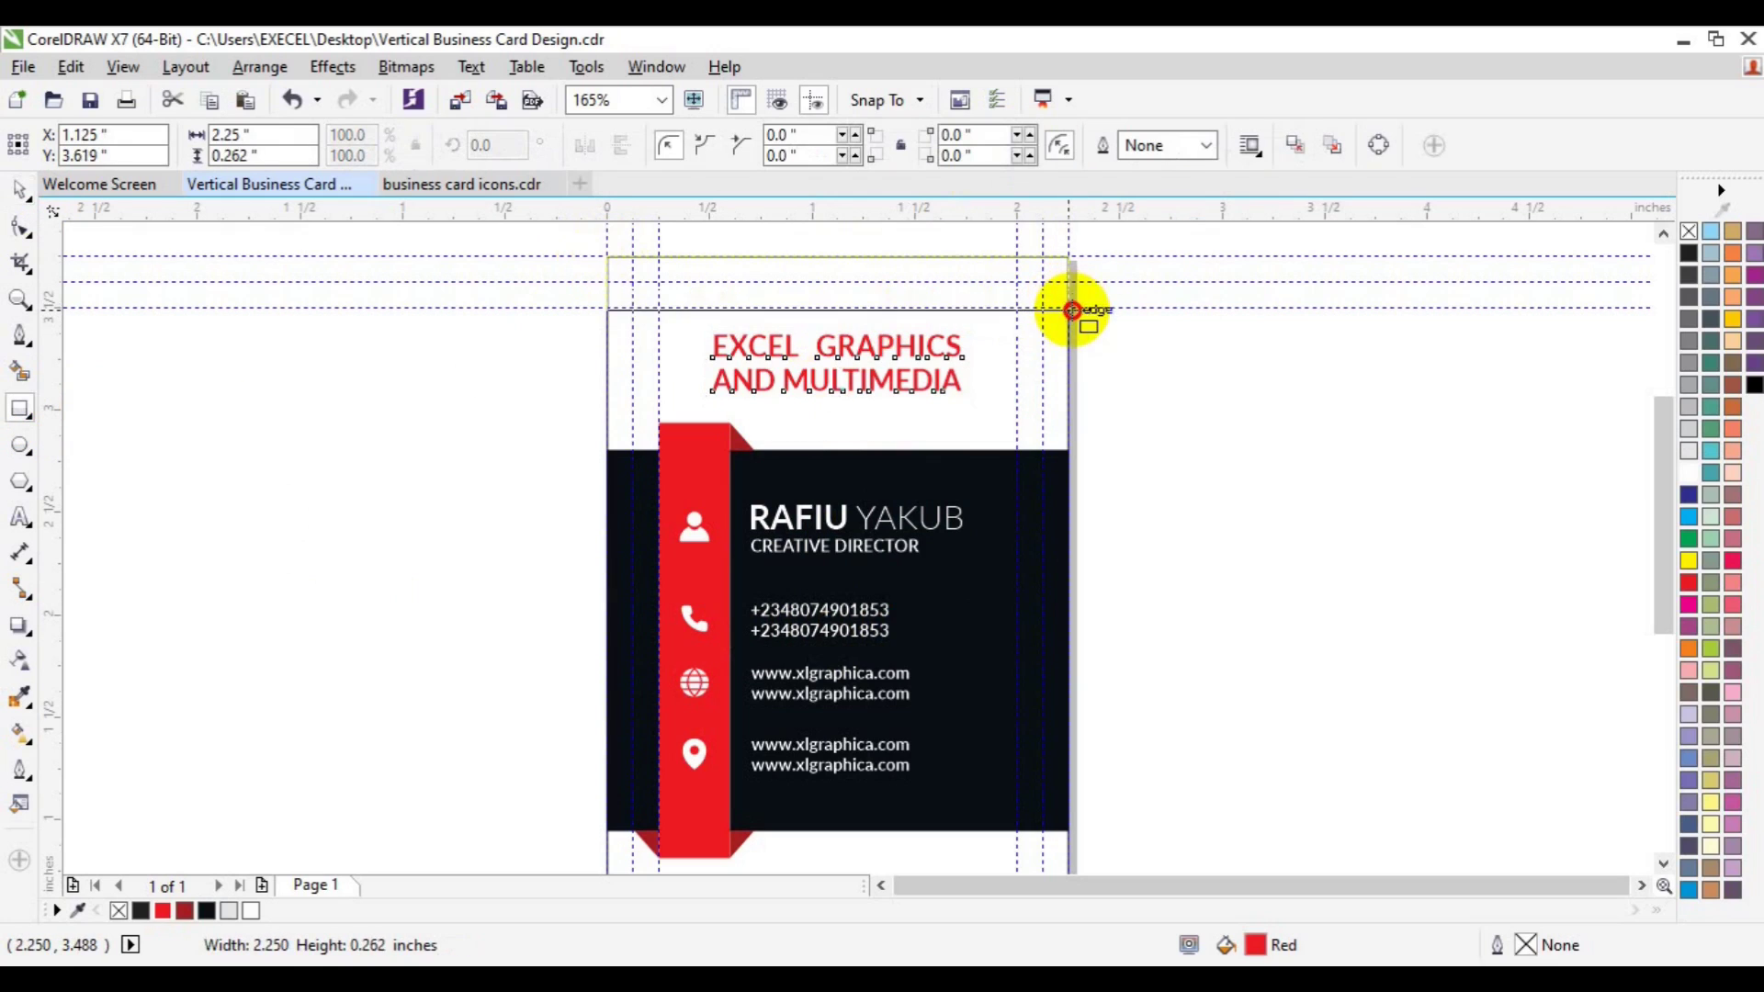
{"action": "left_click_drag", "start_coordinate": [1072, 310], "coordinate": [1073, 308]}
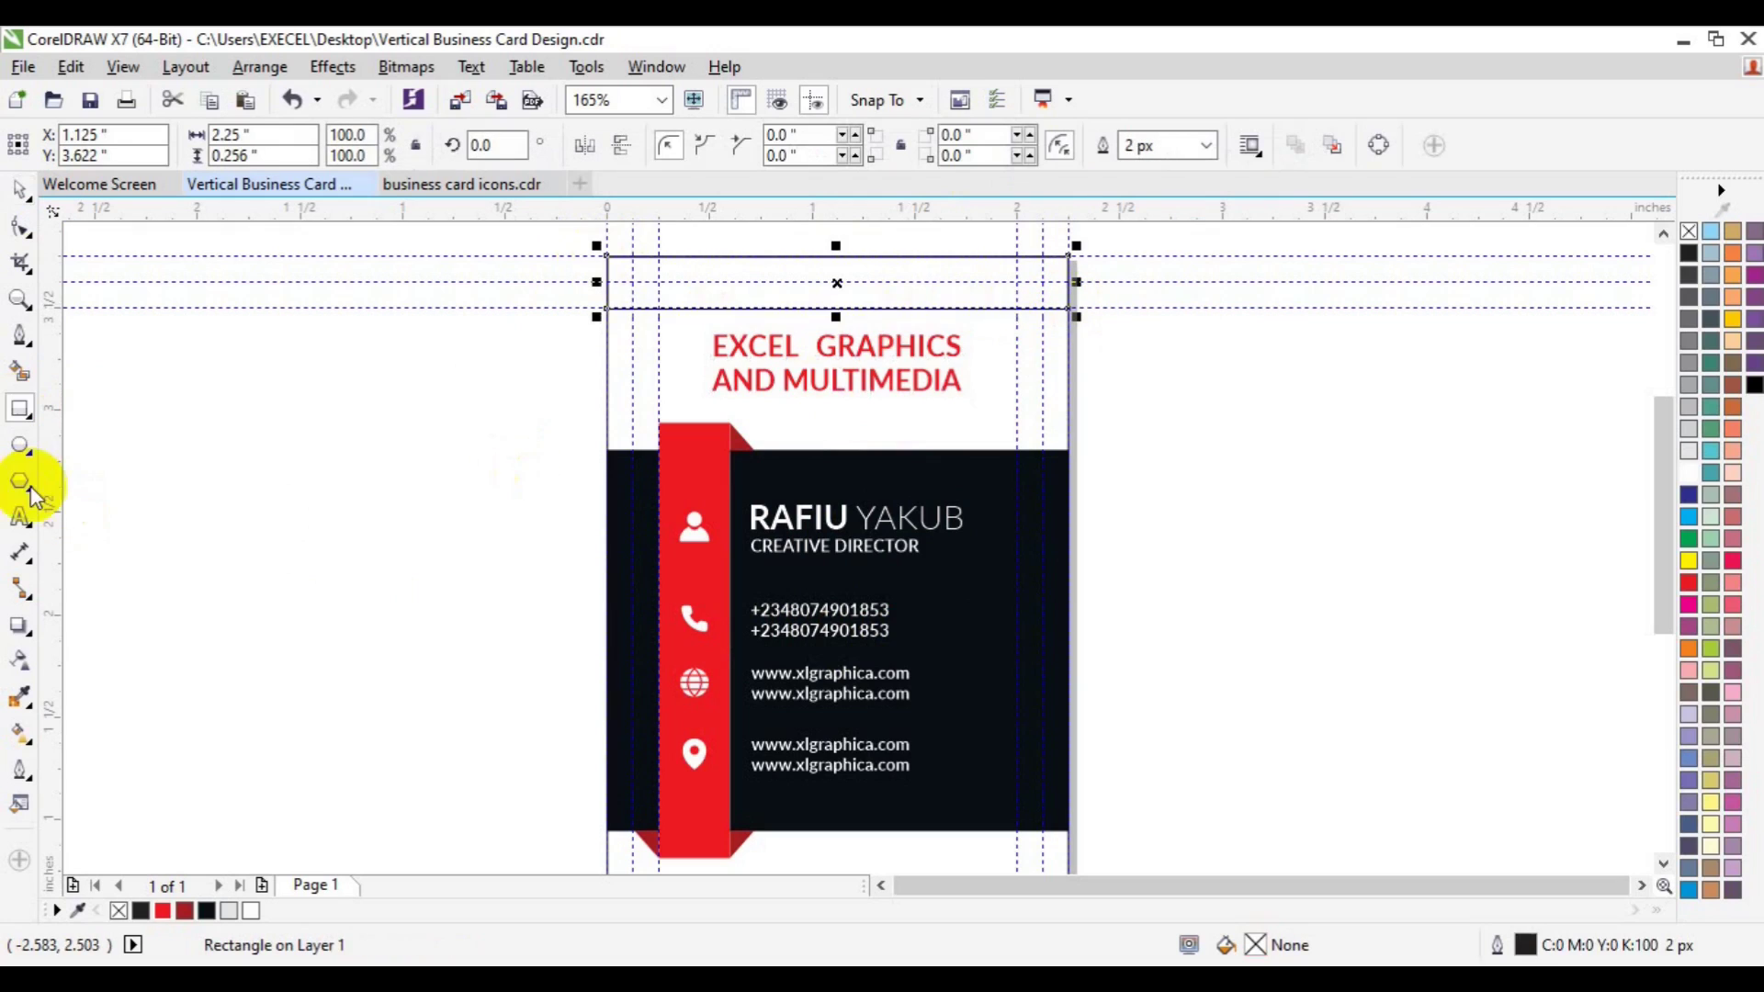
- Rotate a thin rectangle to 45° and repeat copies of it across the card top
{"action": "left_click_drag", "start_coordinate": [167, 445], "coordinate": [287, 462]}
{"action": "left_click", "coordinate": [224, 452]}
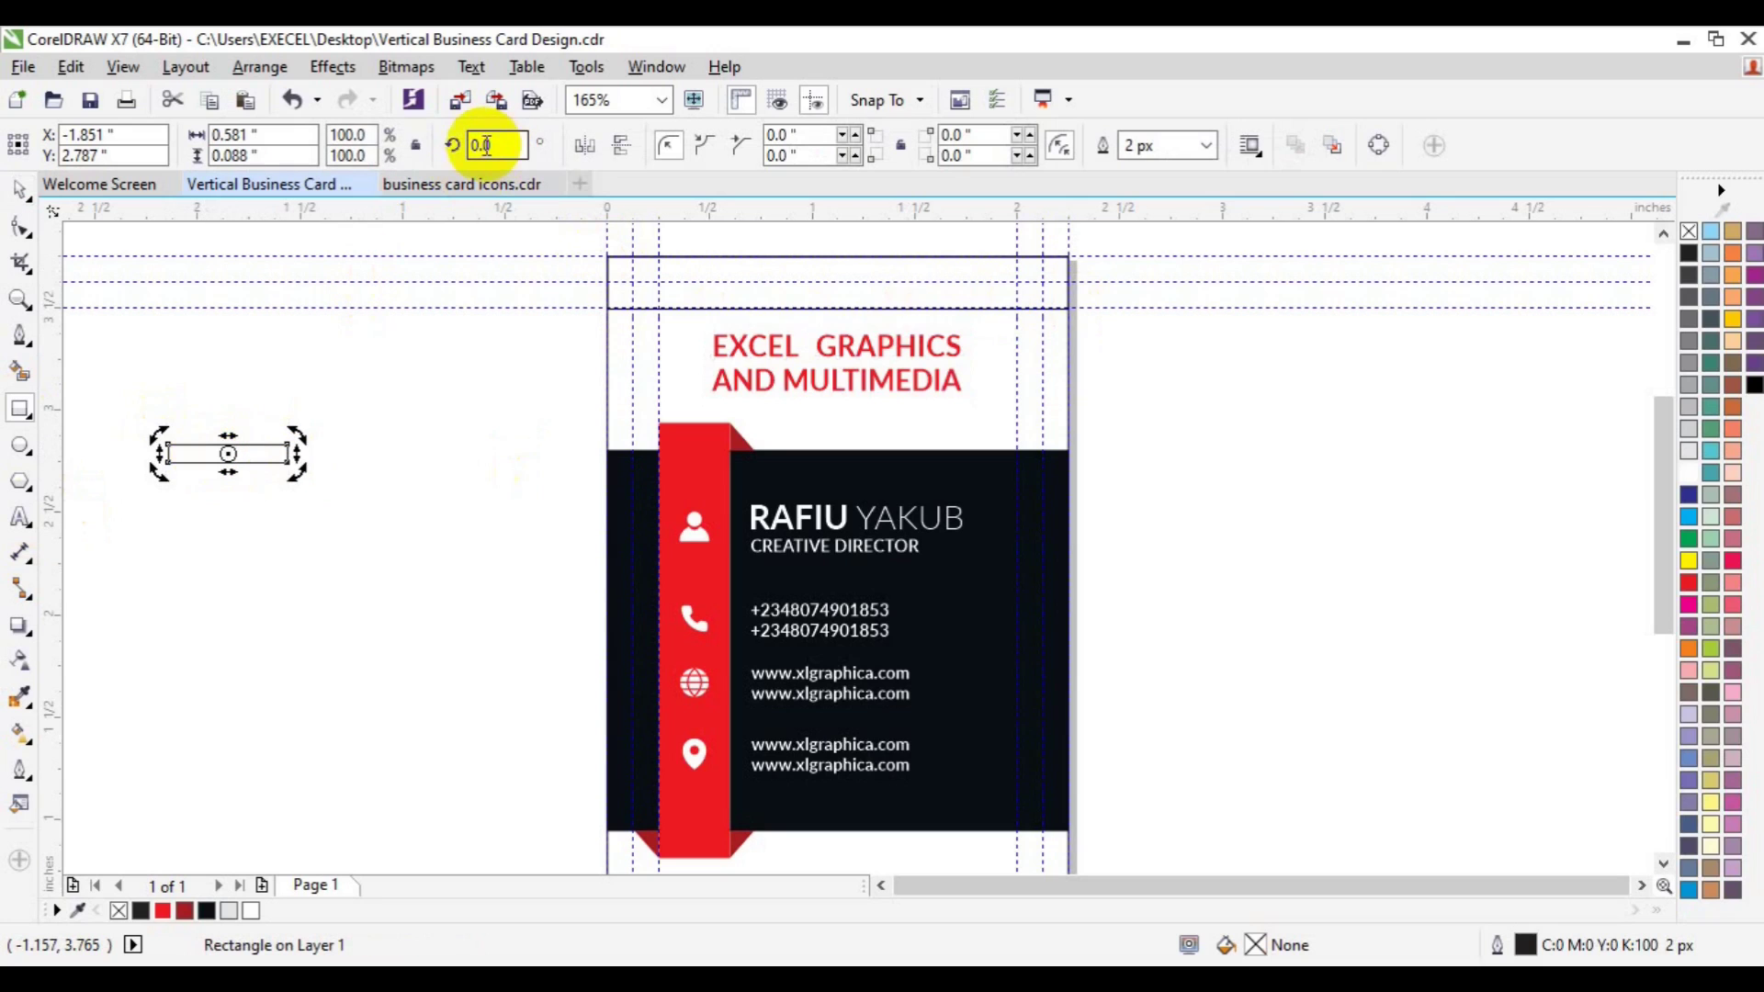
{"action": "key", "text": "BackSpace"}
{"action": "type", "text": "5"}
{"action": "key", "text": "Return"}
{"action": "left_click", "coordinate": [19, 188]}
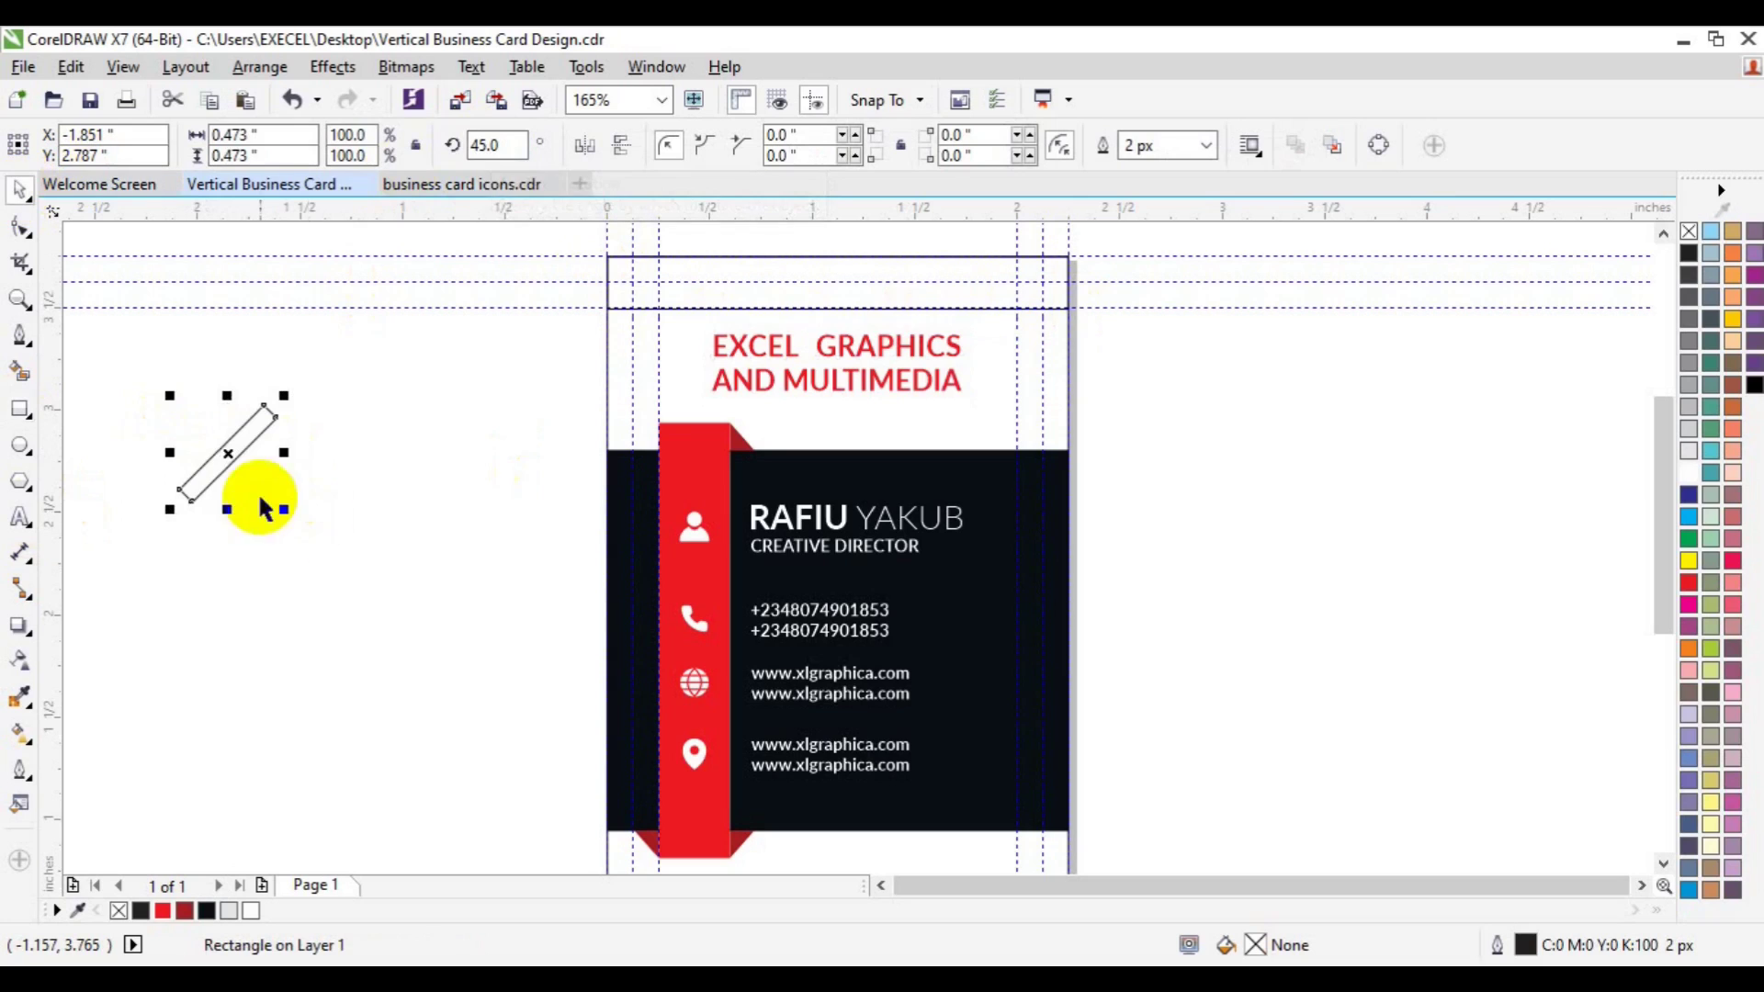
{"action": "mouse_move", "coordinate": [228, 452]}
{"action": "left_mouse_down"}
{"action": "mouse_move", "coordinate": [627, 281]}
{"action": "mouse_move", "coordinate": [675, 282]}
{"action": "left_mouse_up"}
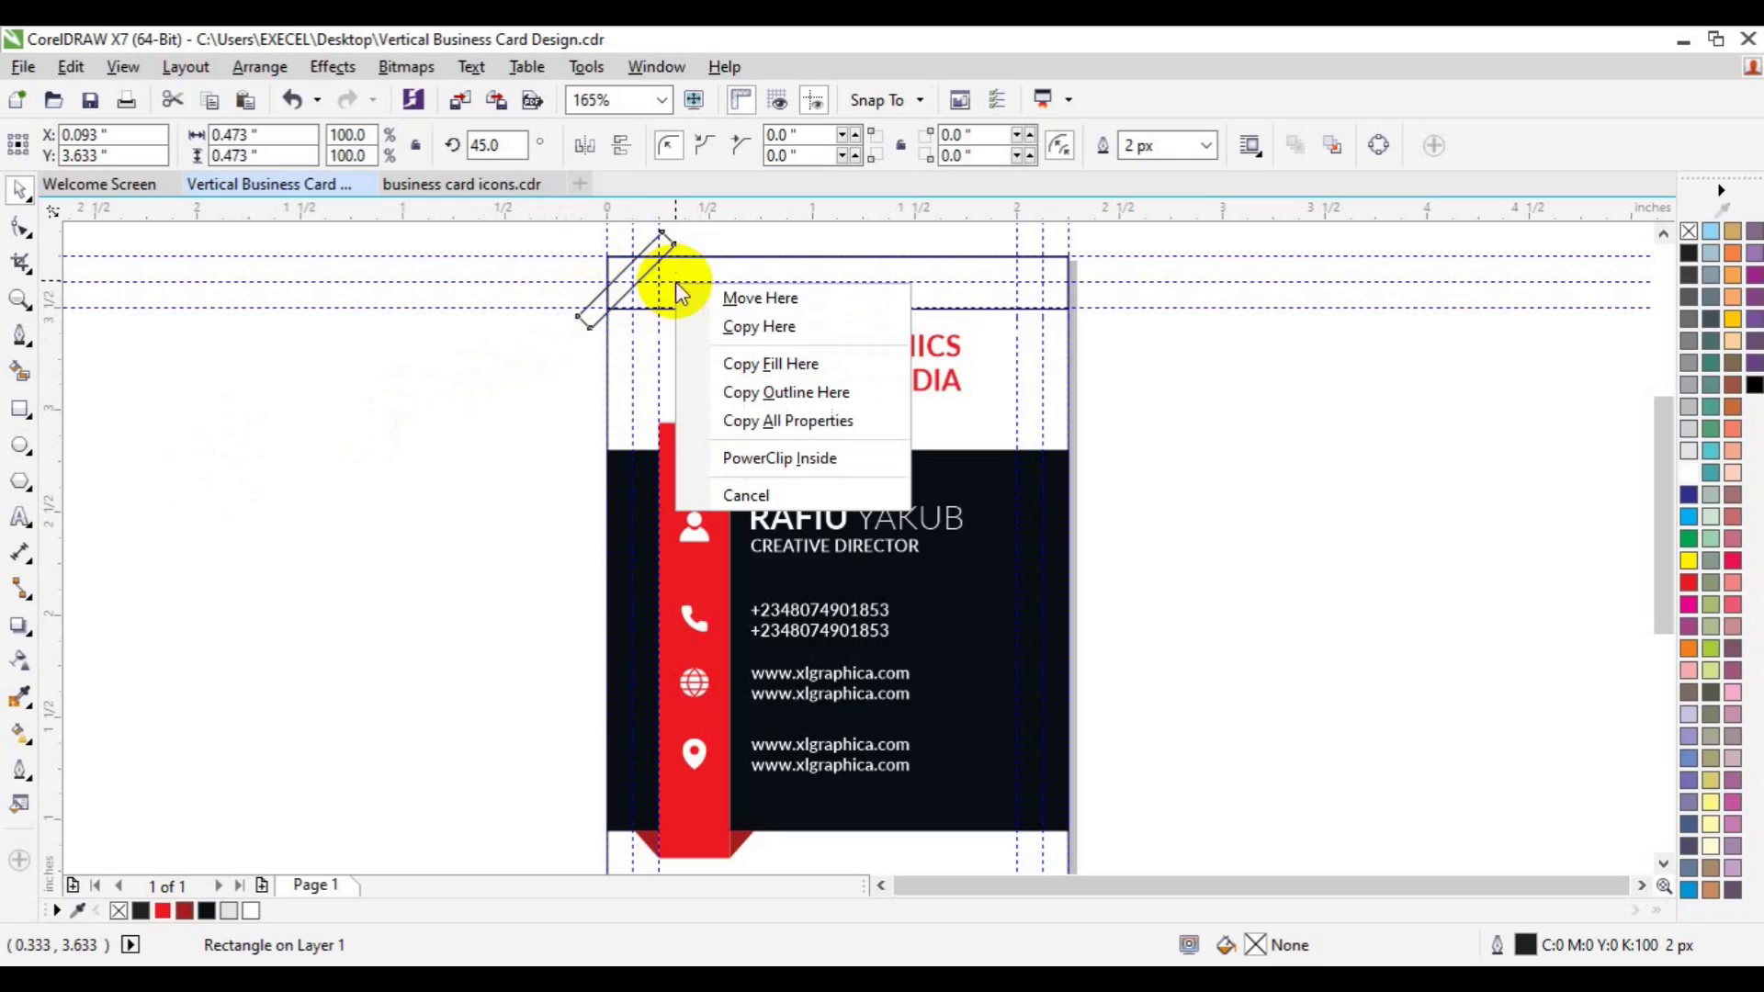
{"action": "left_click", "coordinate": [783, 332]}
{"action": "key", "text": "ctrl+r"}
{"action": "key", "text": "ctrl+r"}
{"action": "key", "text": "ctrl+r"}
{"action": "key", "text": "ctrl+r"}
{"action": "key", "text": "ctrl+r"}
{"action": "key", "text": "ctrl+r"}
{"action": "key", "text": "ctrl+r"}
{"action": "key", "text": "ctrl+r"}
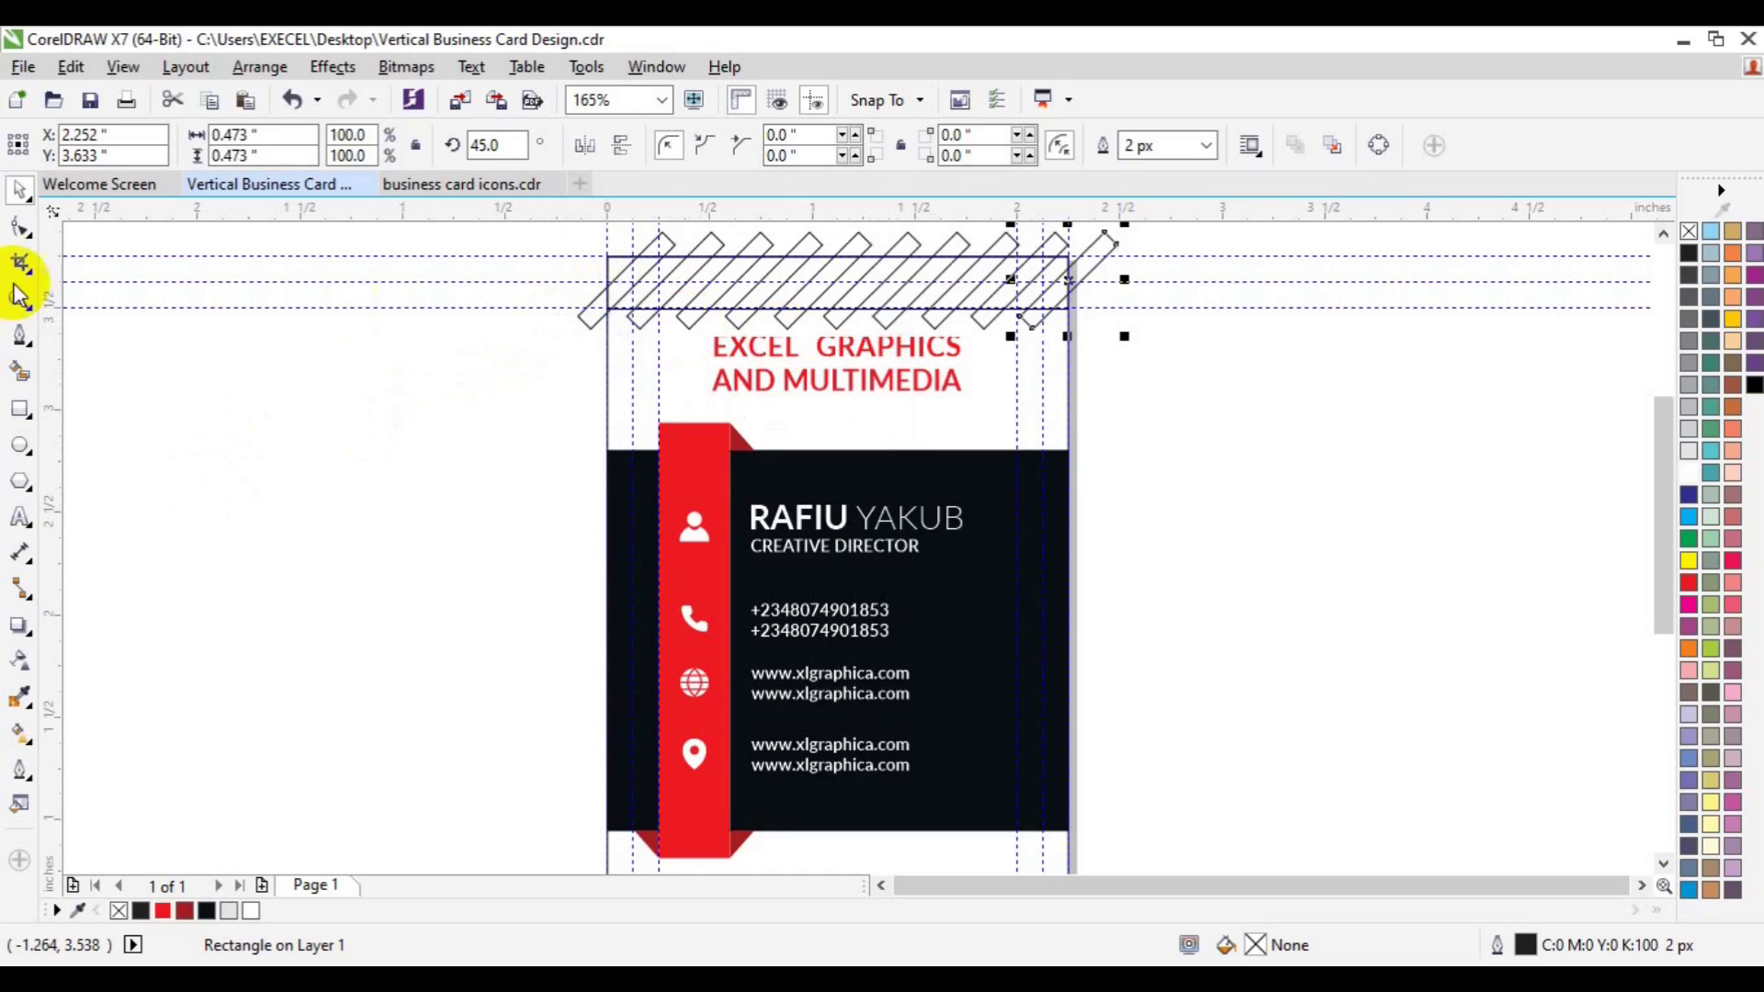
- Smart Fill each stripe area of the top band
{"action": "left_click", "coordinate": [20, 372]}
{"action": "left_click", "coordinate": [649, 272]}
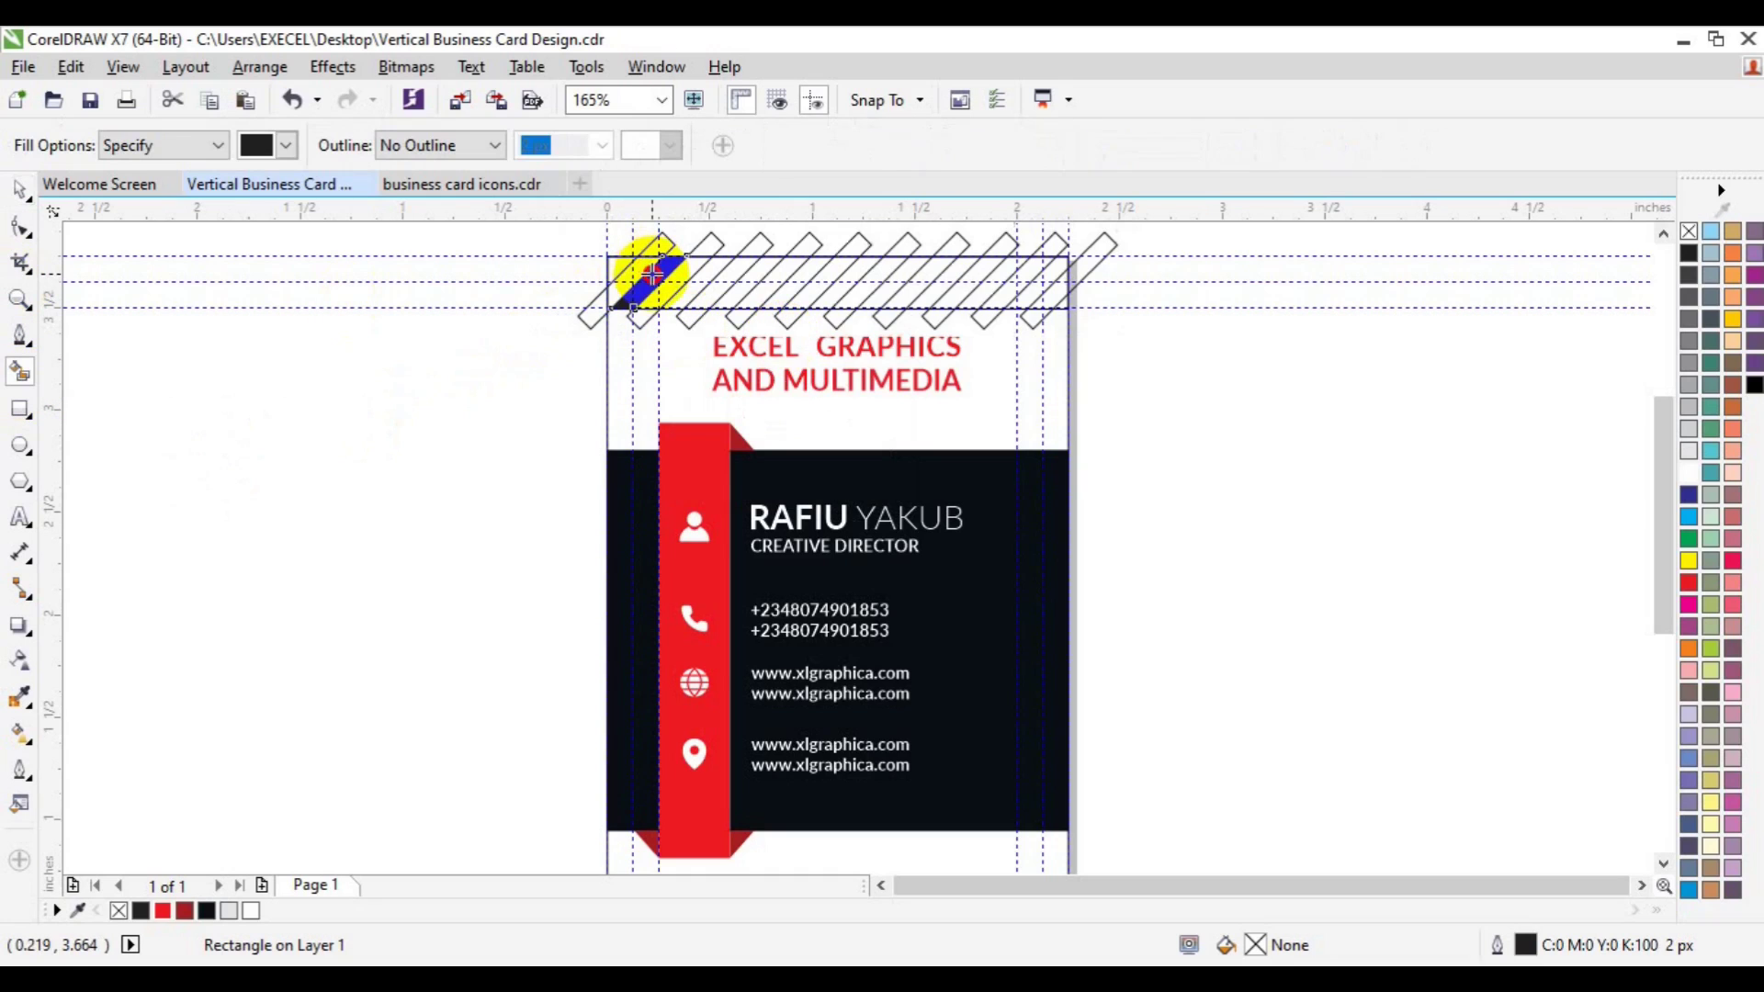
{"action": "left_click", "coordinate": [715, 272]}
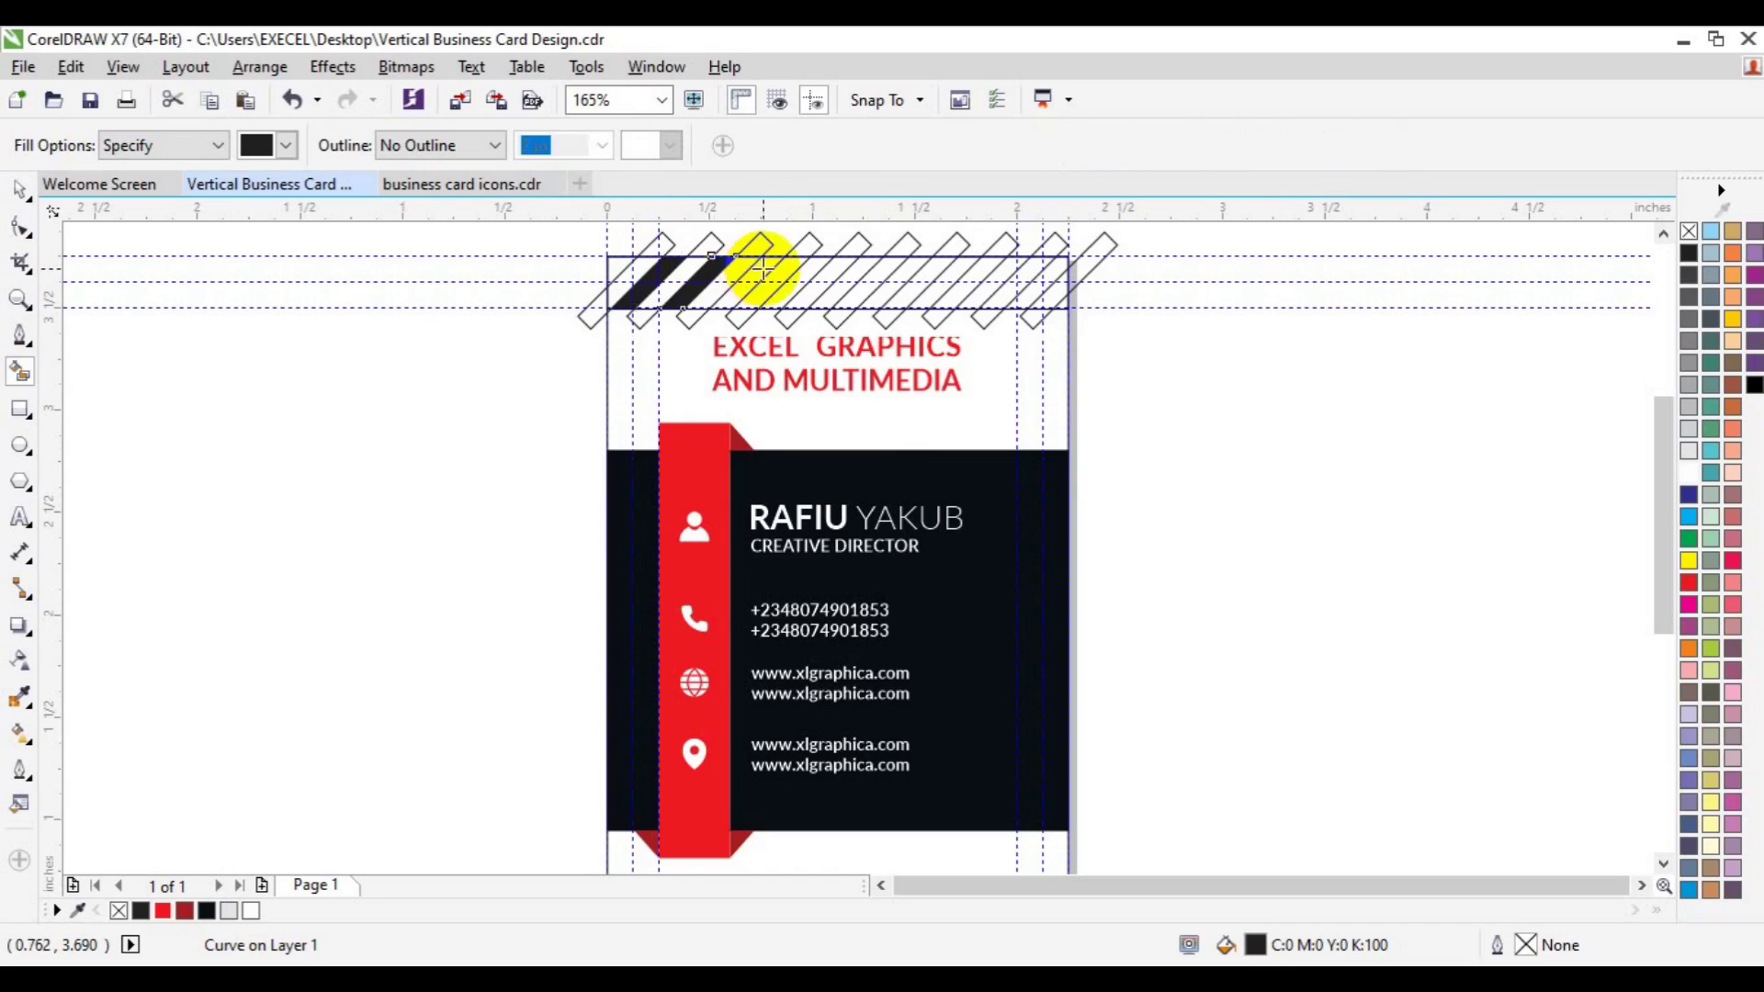
{"action": "left_click", "coordinate": [763, 272]}
{"action": "left_click", "coordinate": [864, 270]}
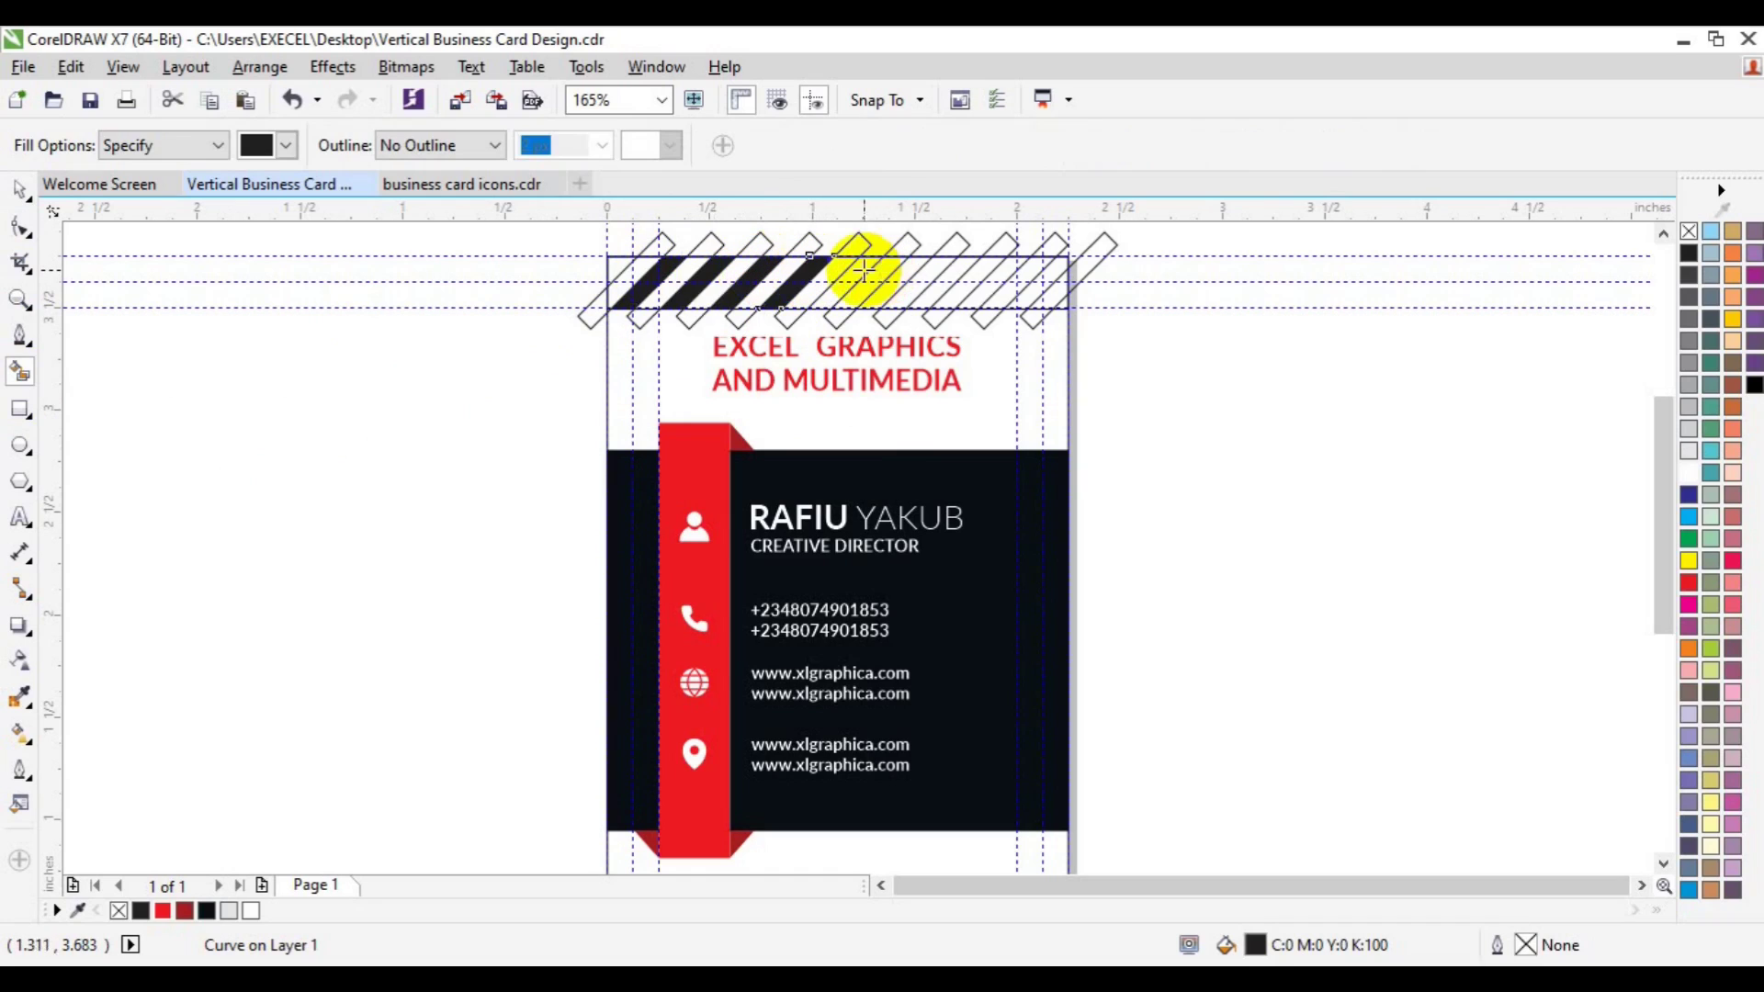
{"action": "left_click", "coordinate": [861, 269]}
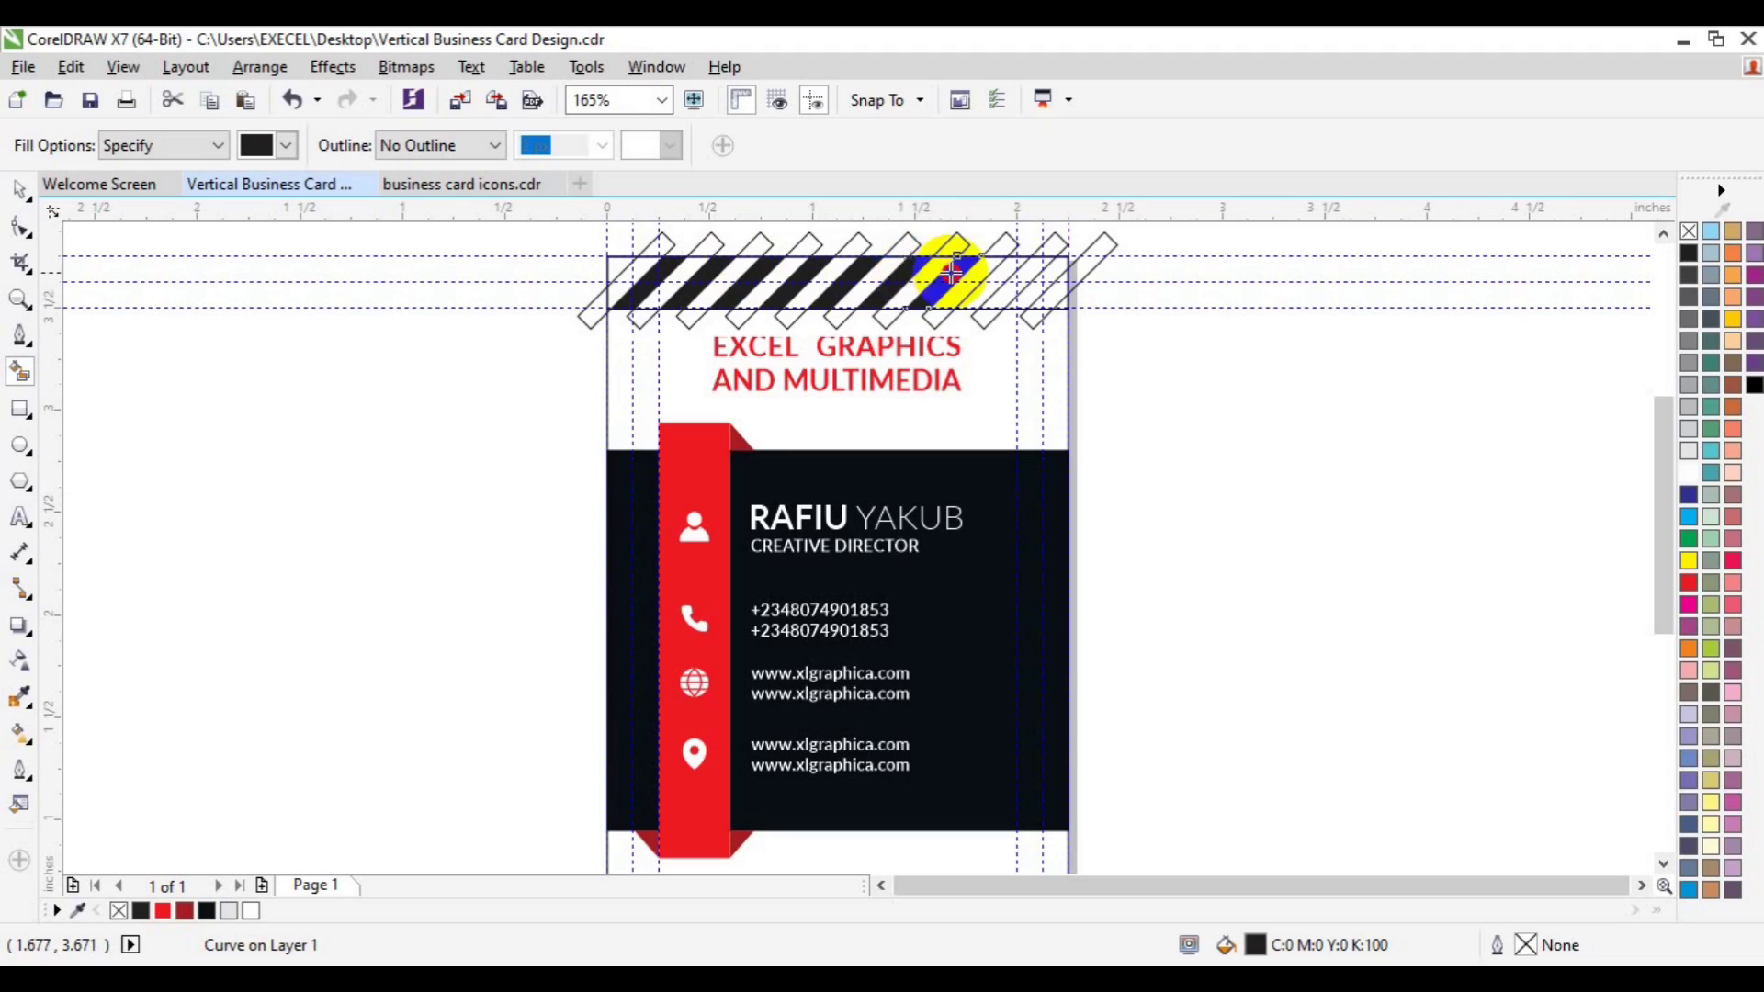
{"action": "left_click", "coordinate": [951, 271]}
{"action": "left_click", "coordinate": [997, 273]}
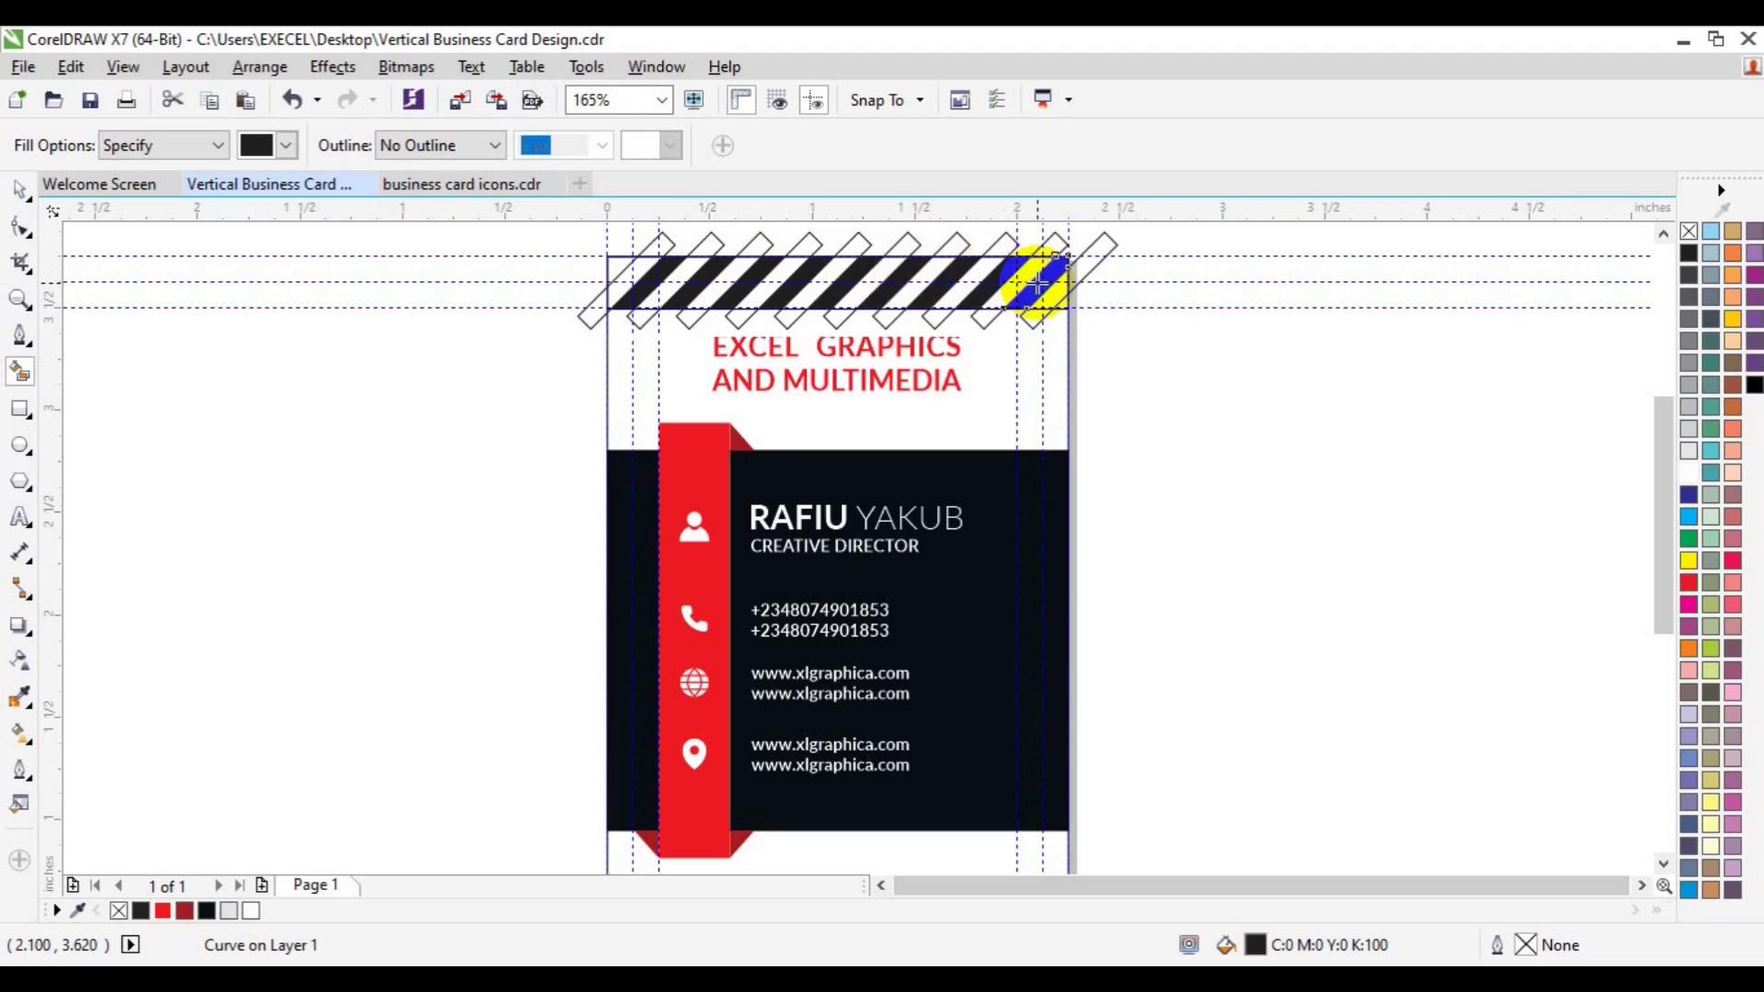
{"action": "left_click", "coordinate": [1036, 283]}
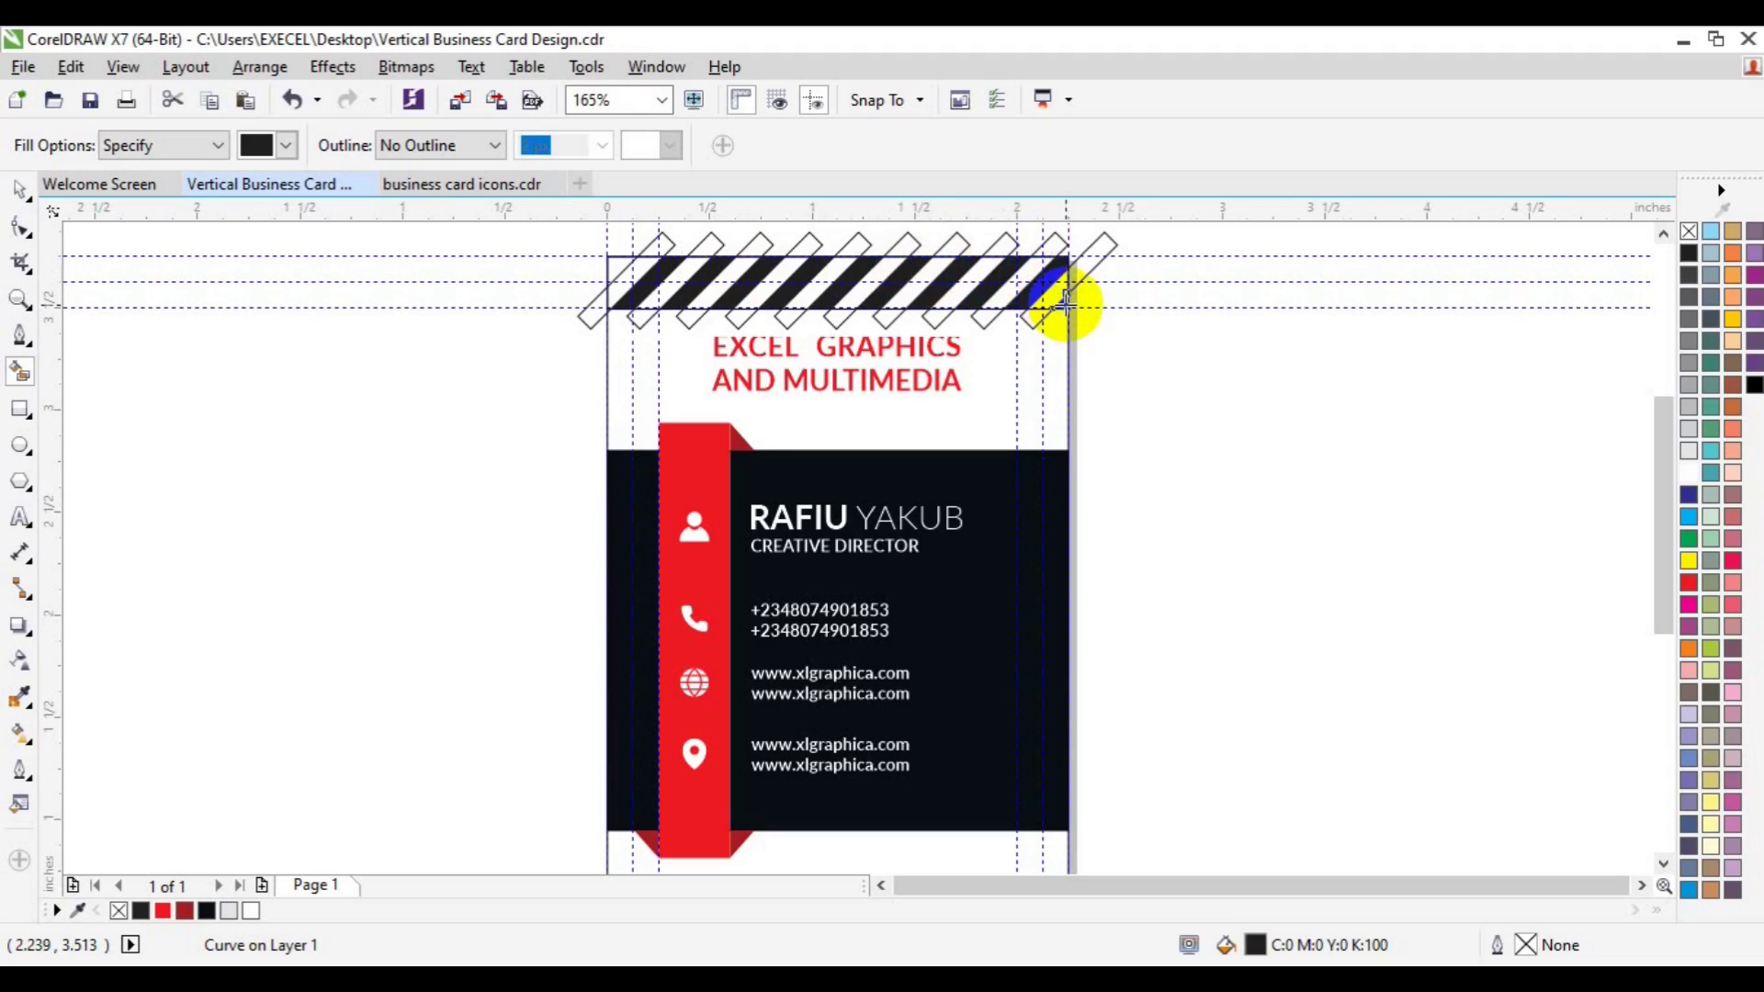
{"action": "left_click", "coordinate": [1064, 299]}
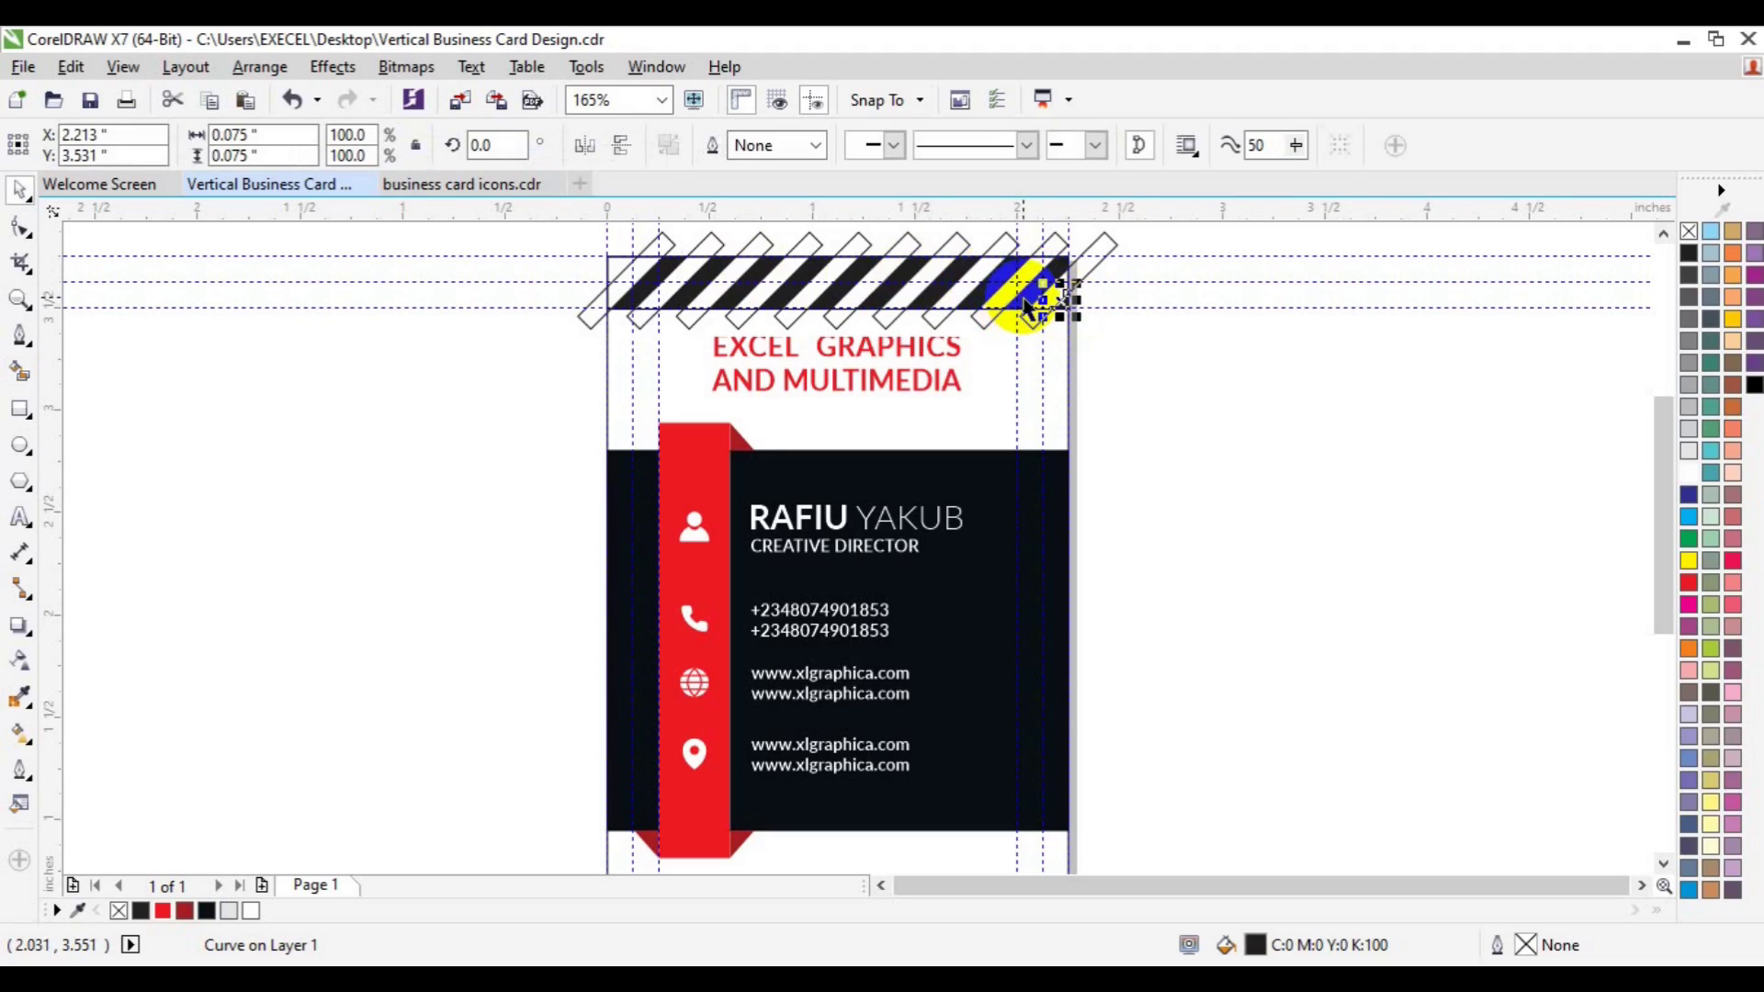
- Select all the filled stripes and colour them red
{"action": "left_click", "coordinate": [1003, 294], "text": "shift"}
{"action": "left_click", "coordinate": [882, 306], "text": "shift"}
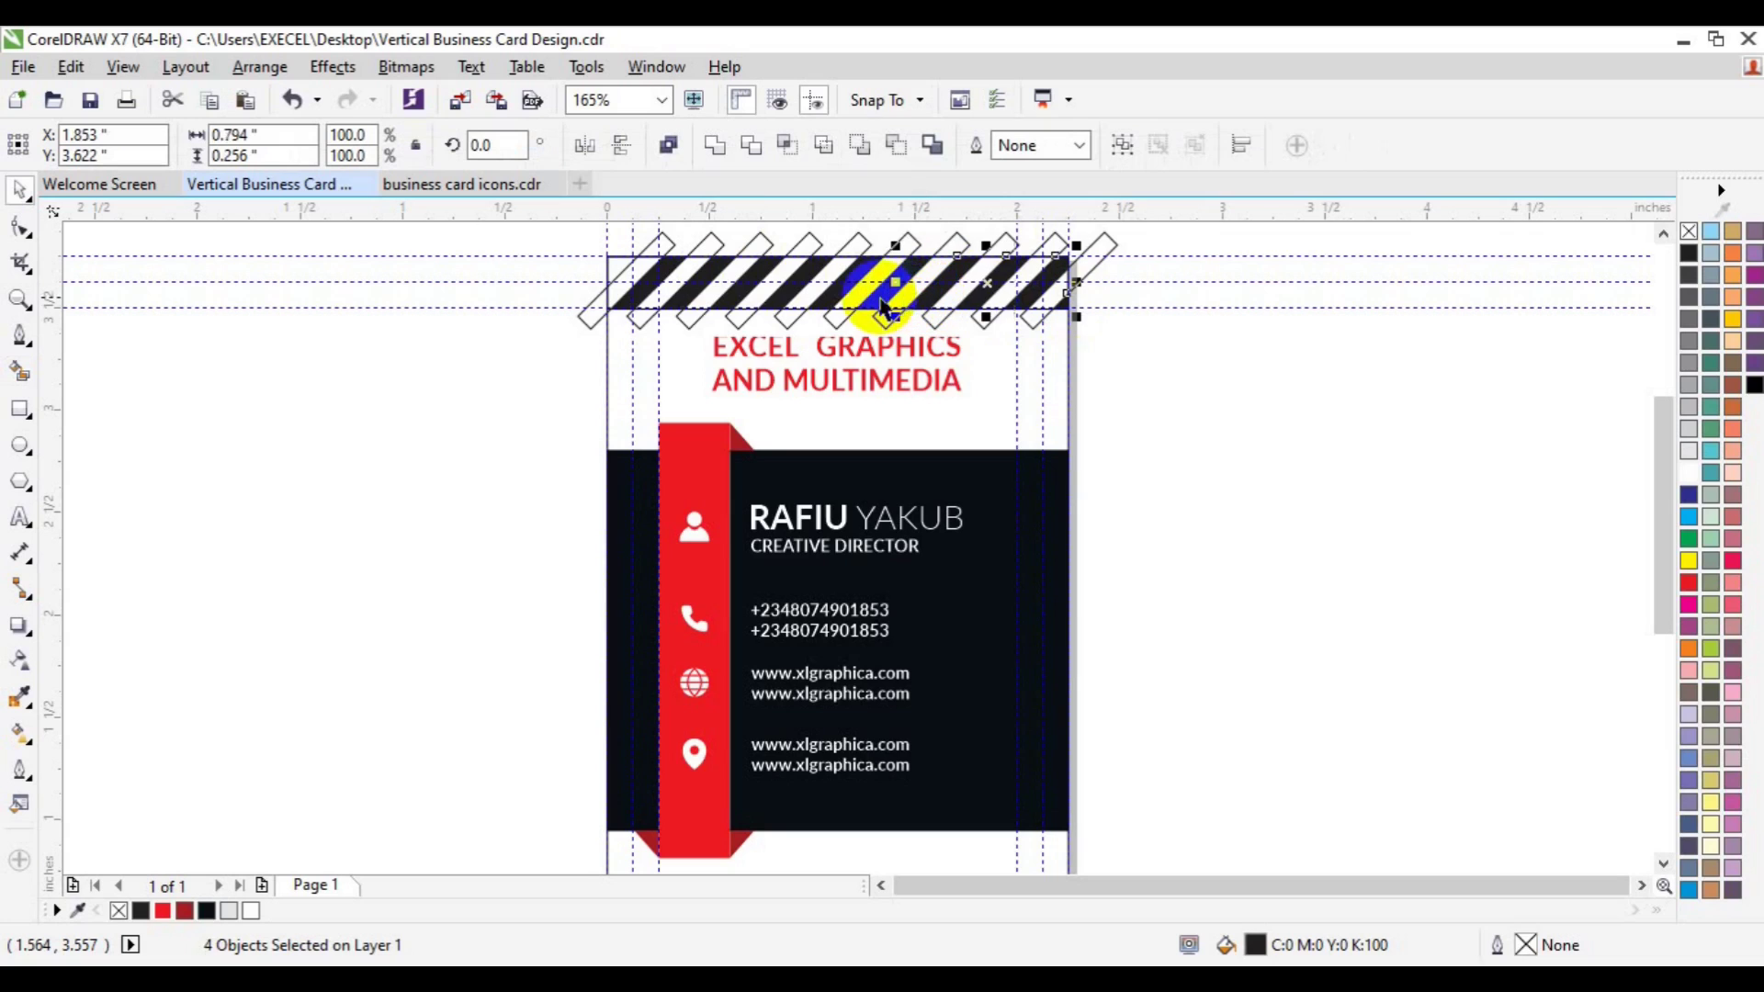
{"action": "left_click", "coordinate": [836, 294], "text": "shift"}
{"action": "left_click", "coordinate": [775, 302], "text": "shift"}
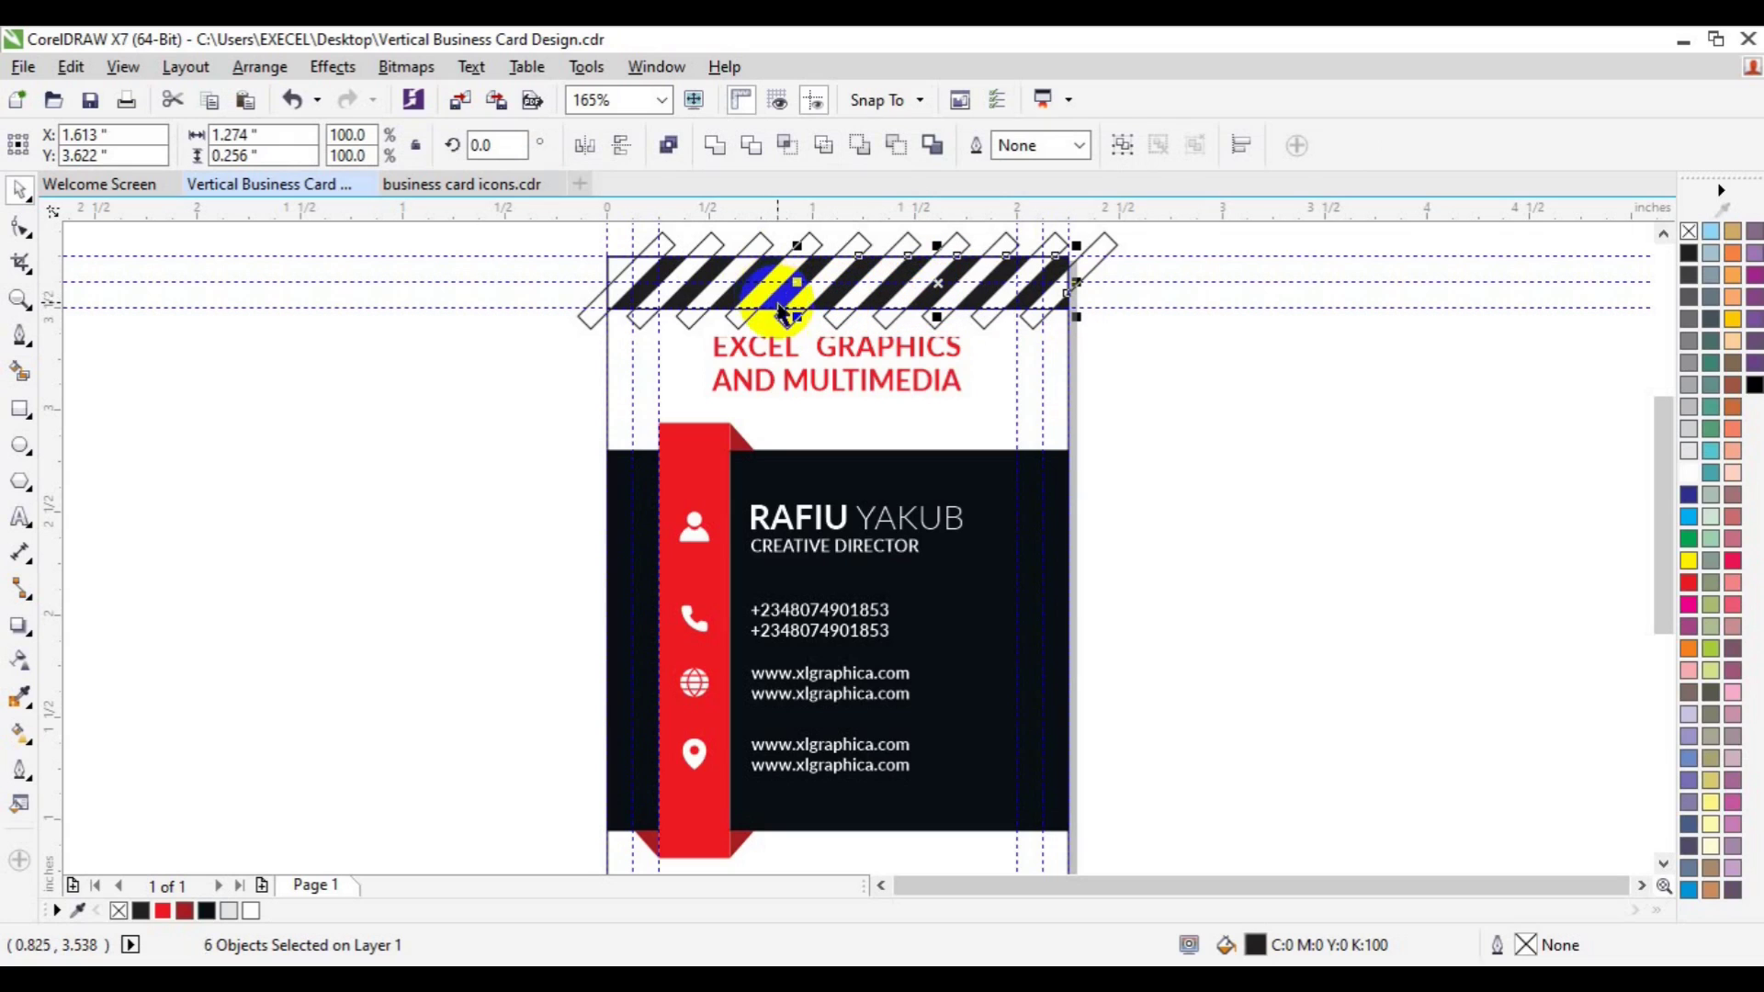
{"action": "left_click", "coordinate": [740, 312], "text": "shift"}
{"action": "left_click", "coordinate": [685, 286], "text": "shift"}
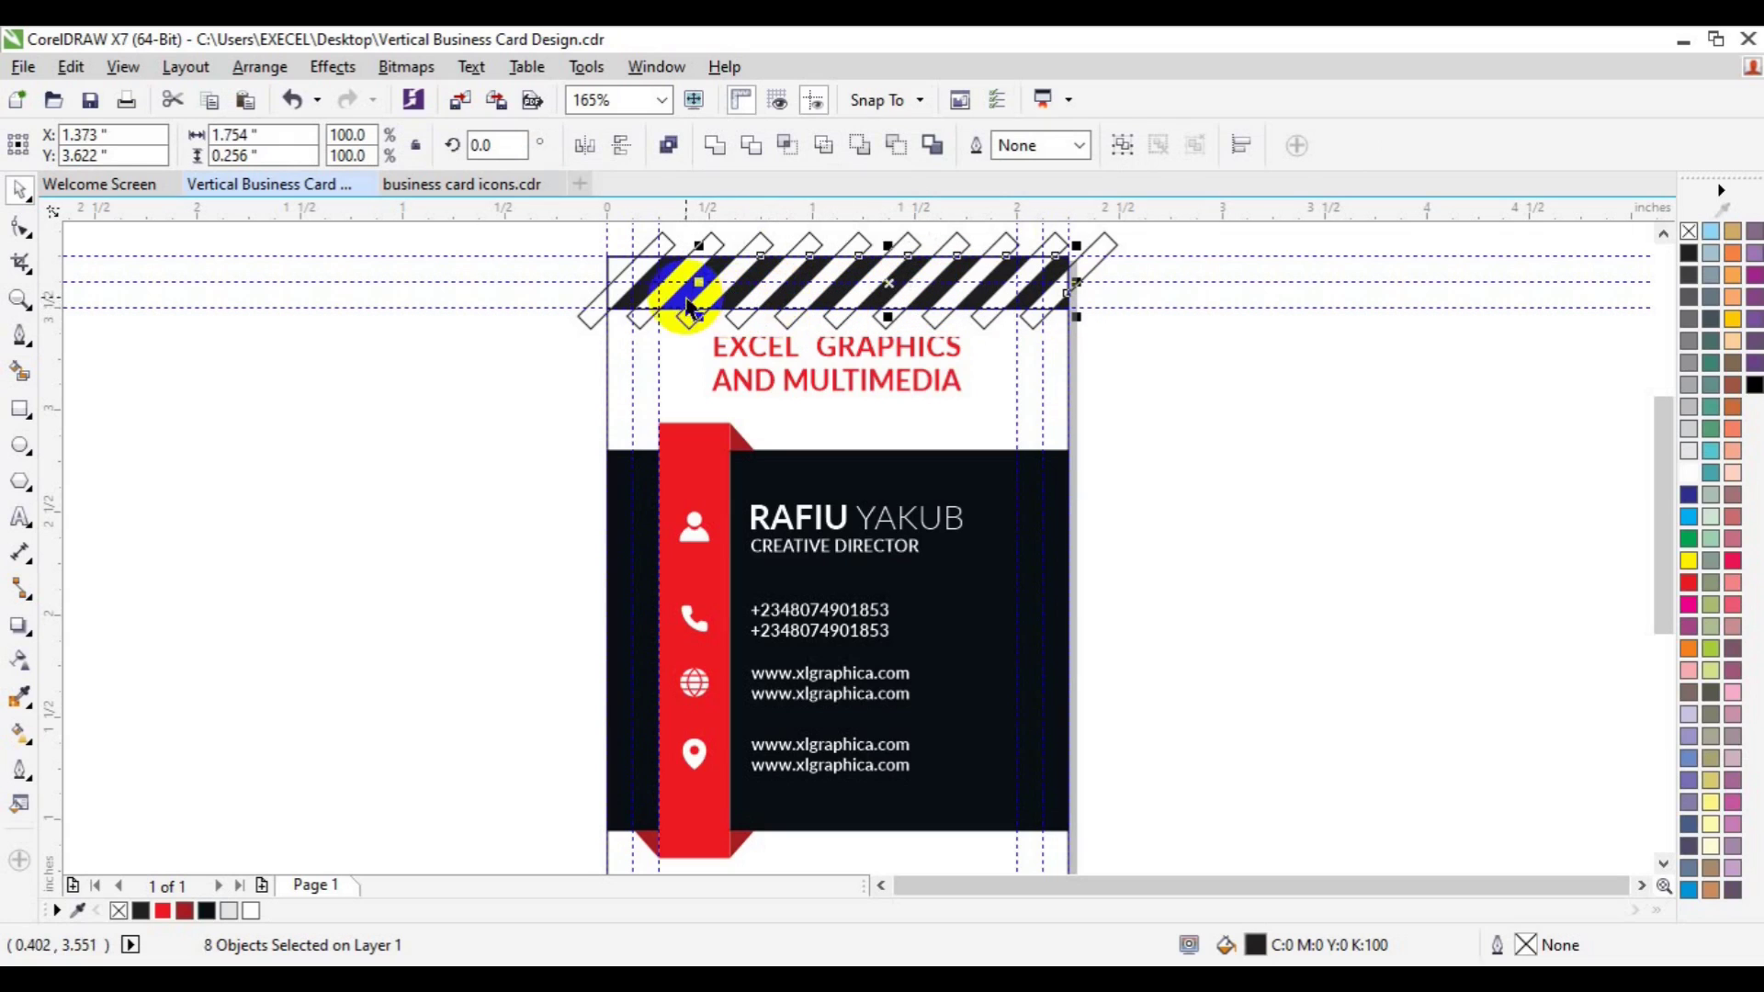
{"action": "left_click", "coordinate": [629, 301], "text": "shift"}
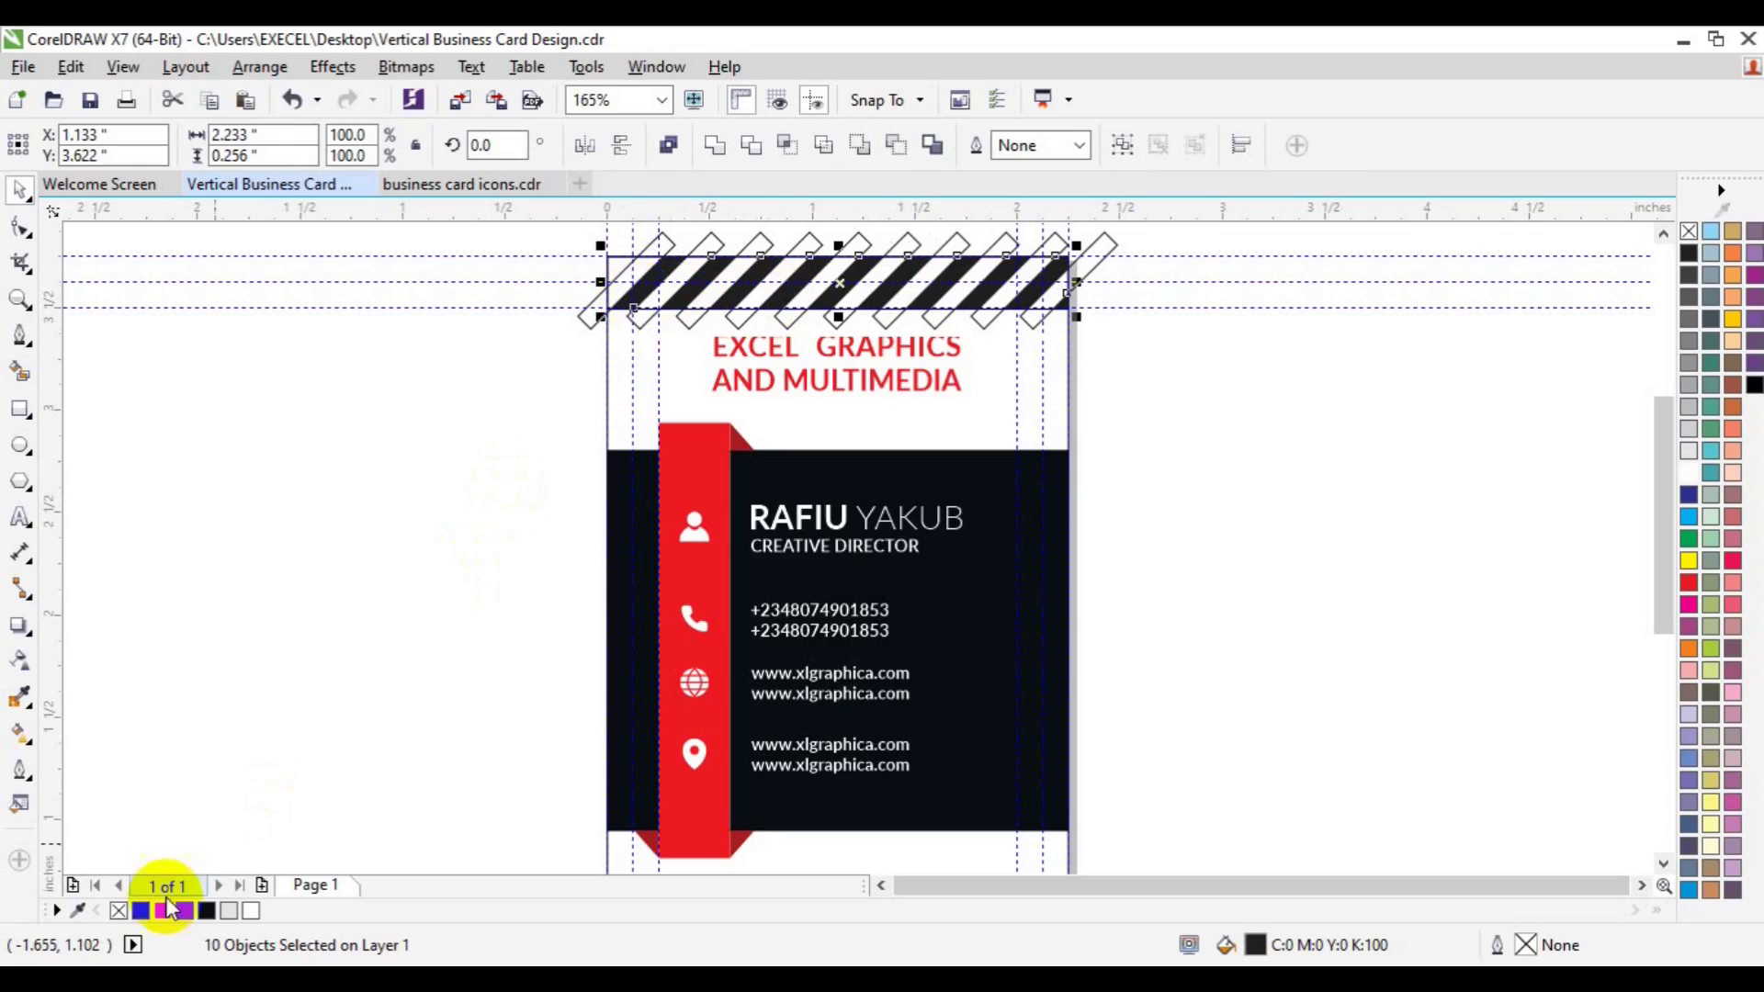
{"action": "left_click", "coordinate": [162, 911]}
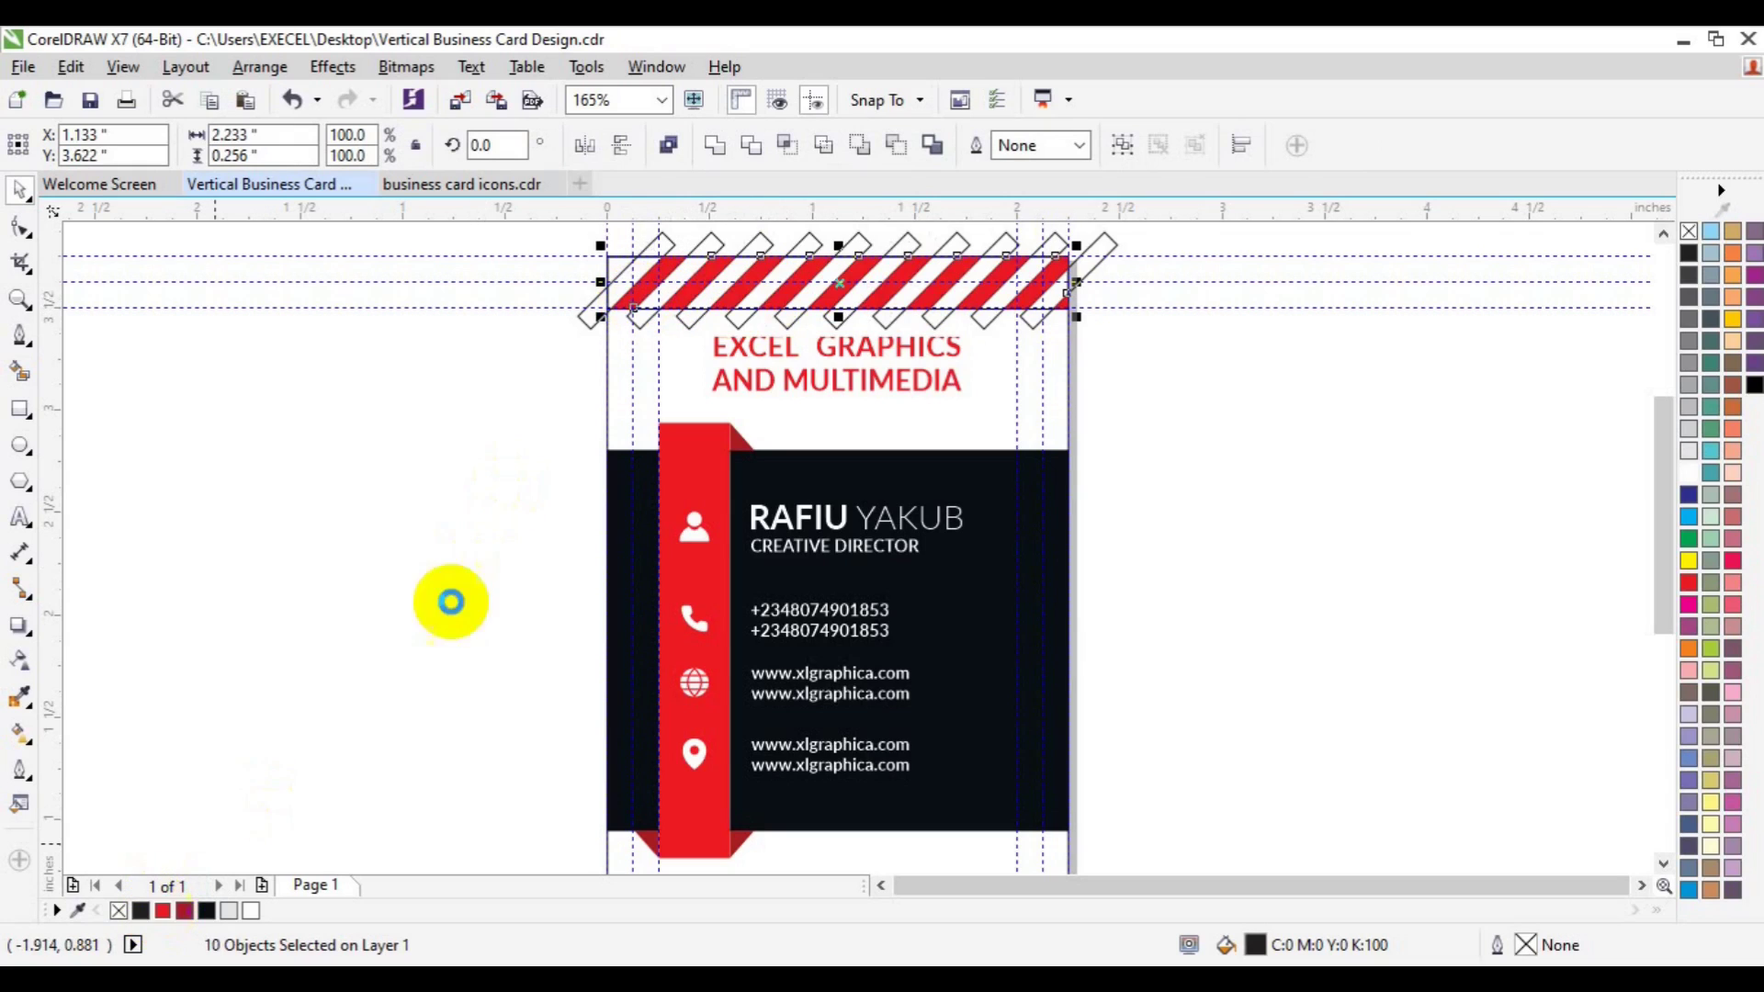
{"action": "left_click", "coordinate": [595, 330]}
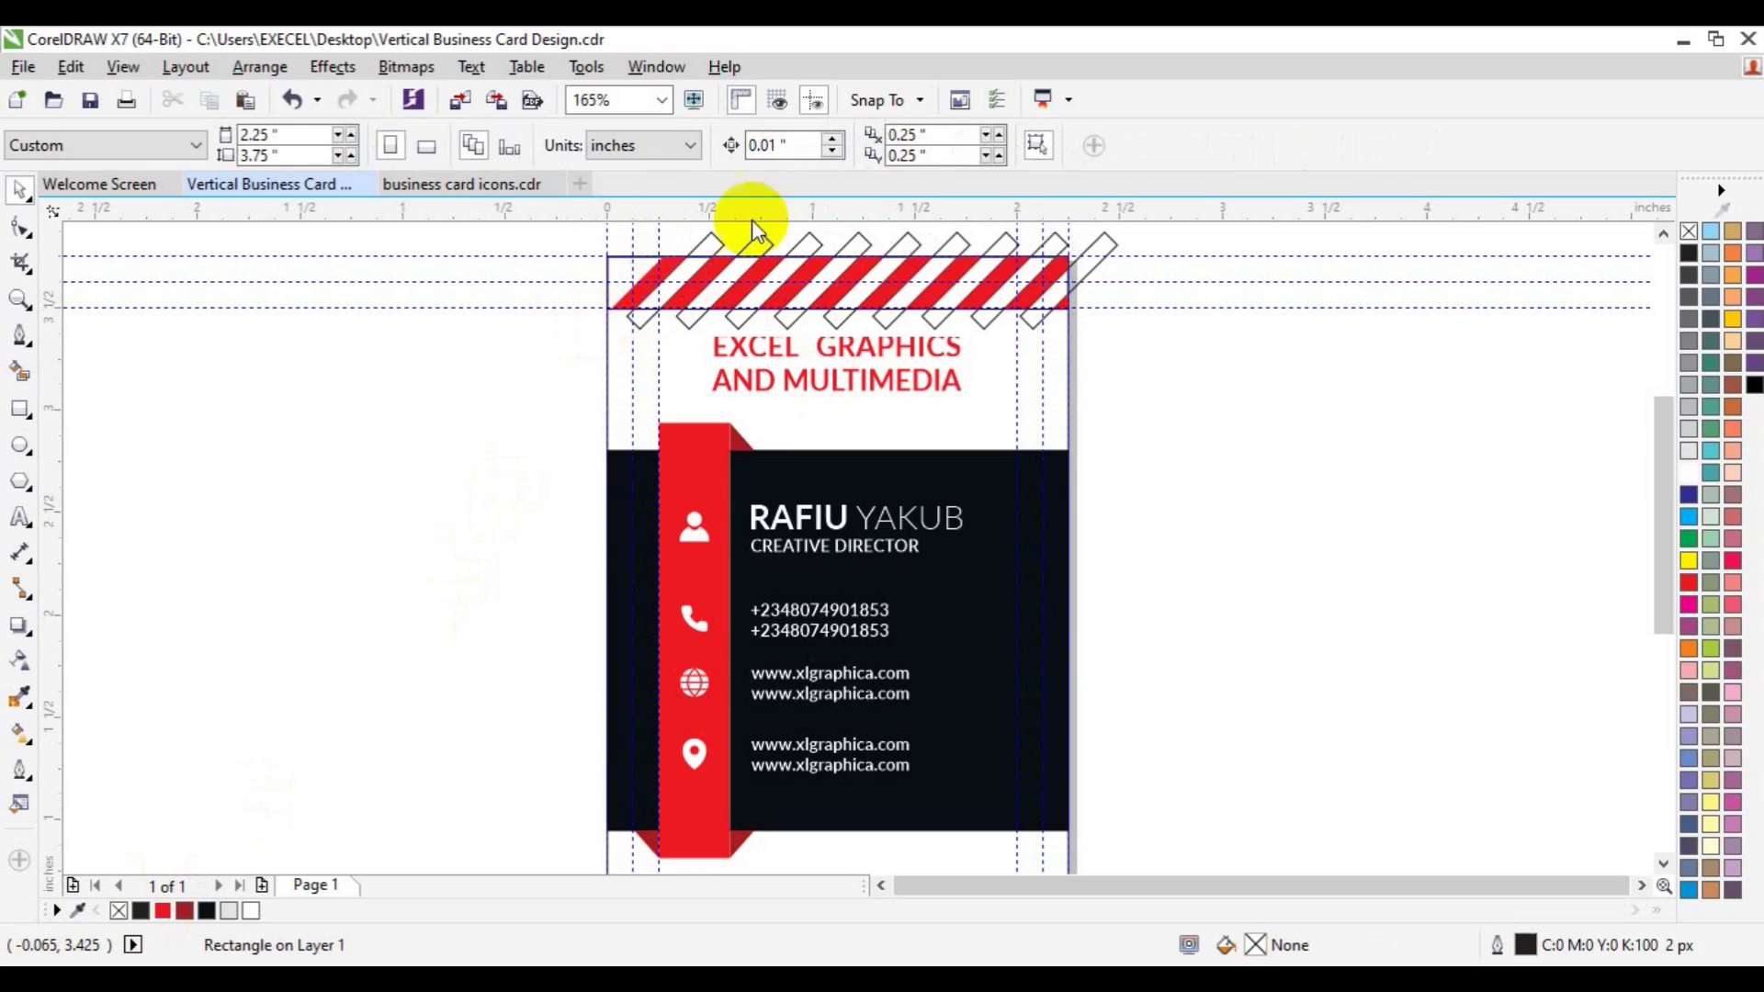
- Delete the tilted outline rectangles one by one, then undo to restore them
{"action": "left_click", "coordinate": [710, 241]}
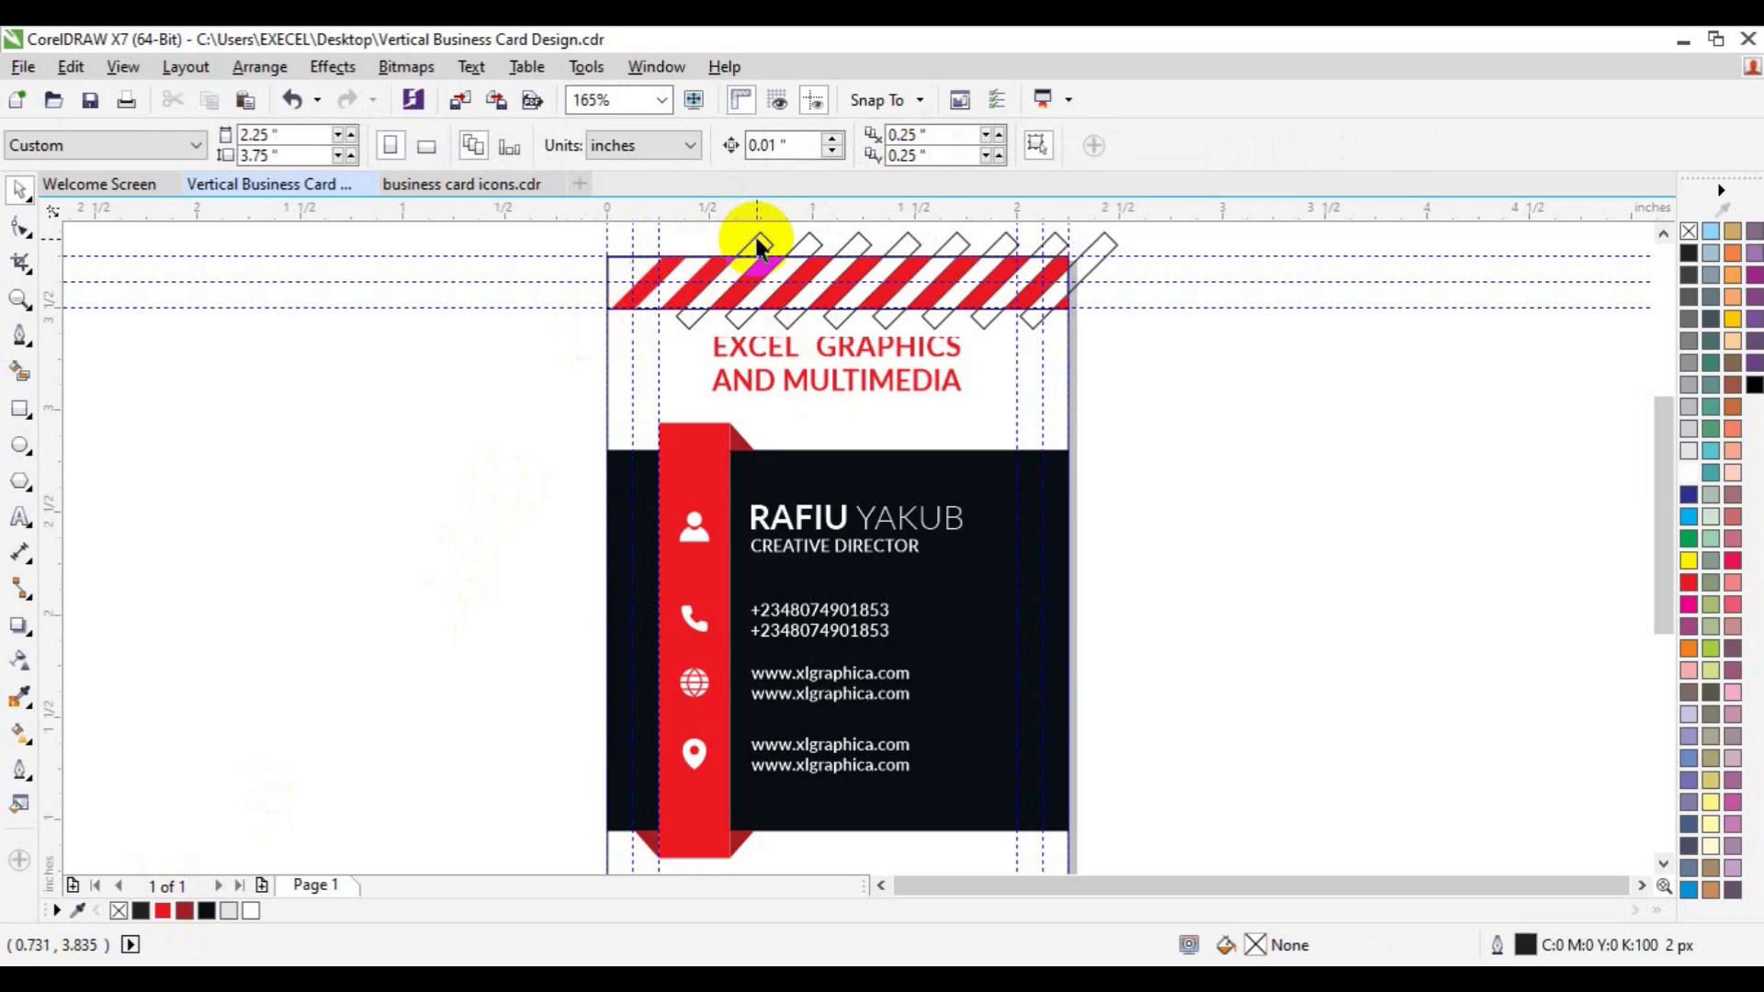
{"action": "left_click", "coordinate": [756, 239]}
{"action": "key", "text": "Delete"}
{"action": "left_click", "coordinate": [806, 241]}
{"action": "key", "text": "Delete"}
{"action": "left_click", "coordinate": [859, 246]}
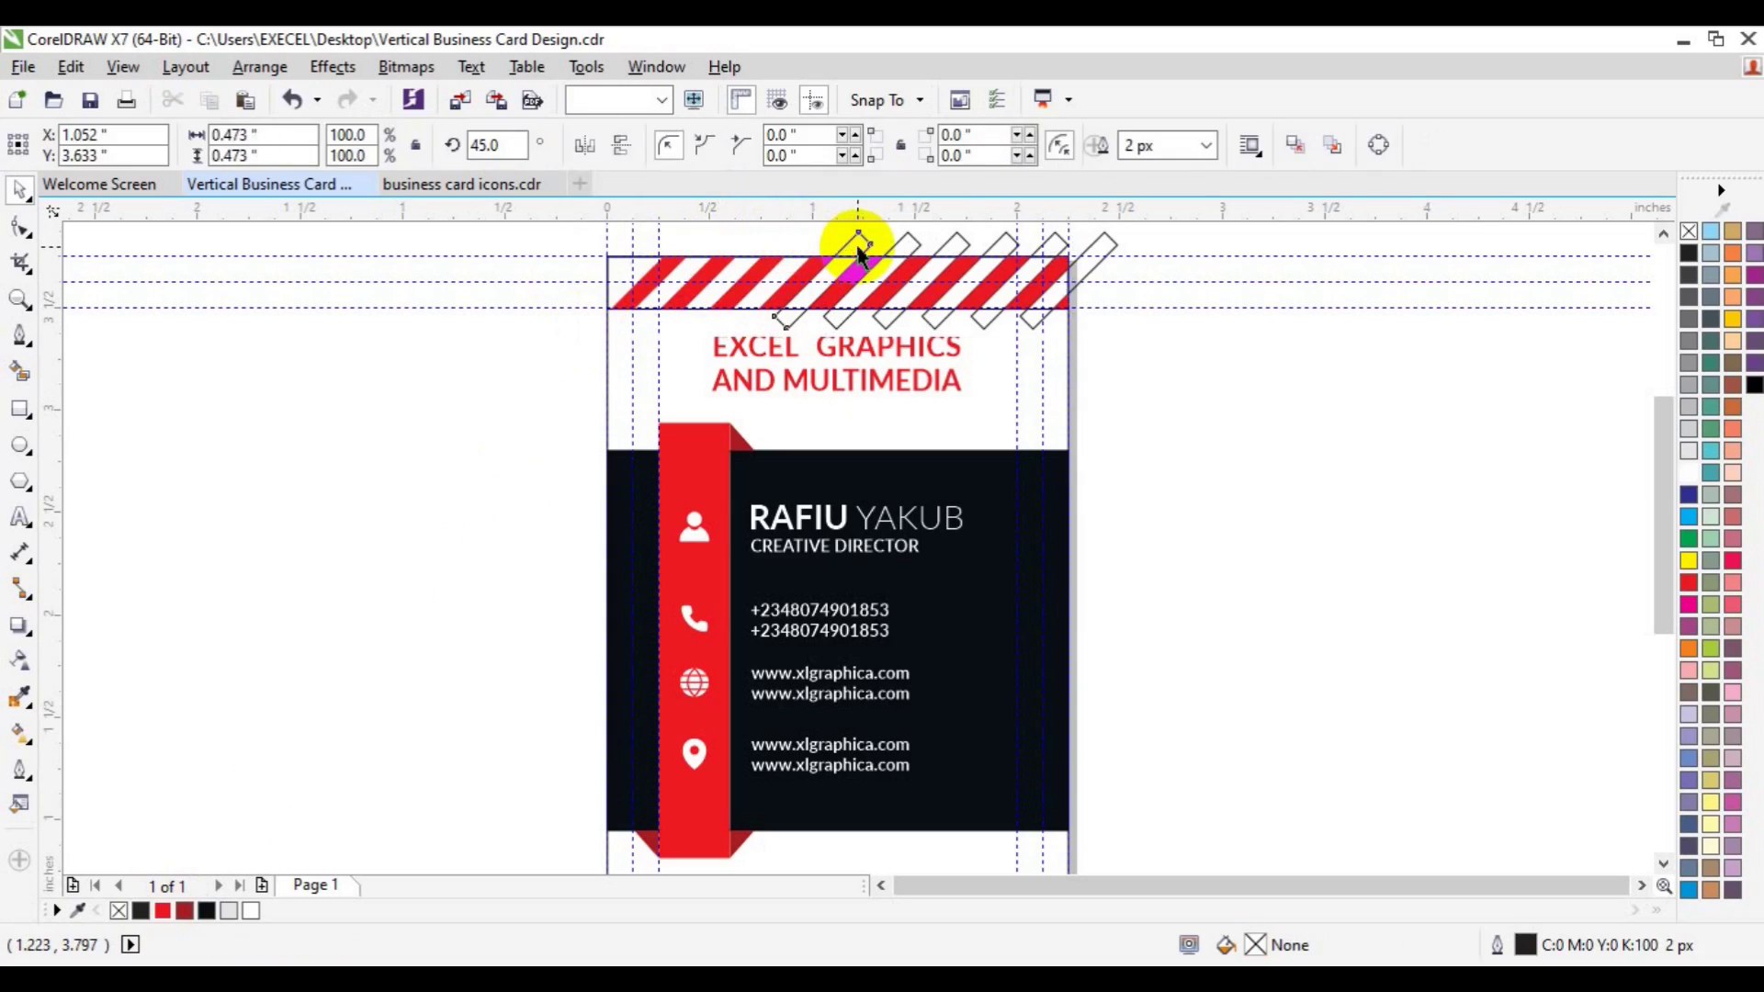
{"action": "key", "text": "Delete"}
{"action": "left_click", "coordinate": [897, 240]}
{"action": "key", "text": "Delete"}
{"action": "left_click", "coordinate": [960, 245]}
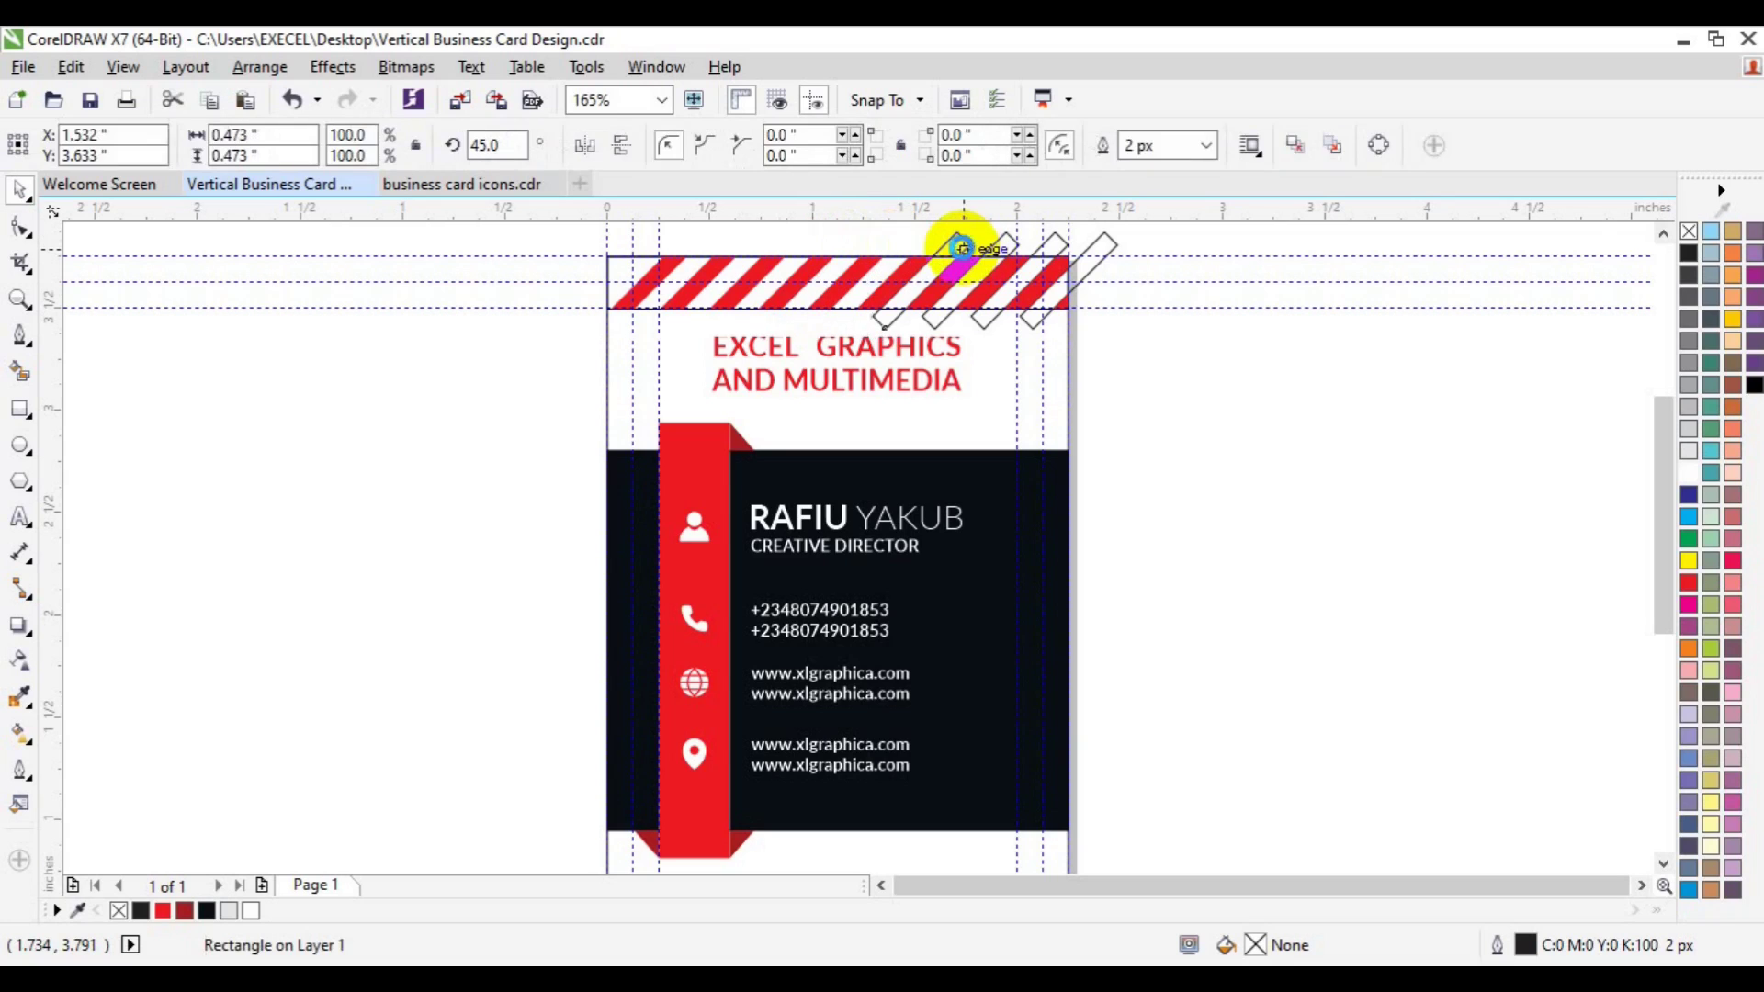
{"action": "key", "text": "Delete"}
{"action": "left_click", "coordinate": [1004, 240]}
{"action": "key", "text": "Delete"}
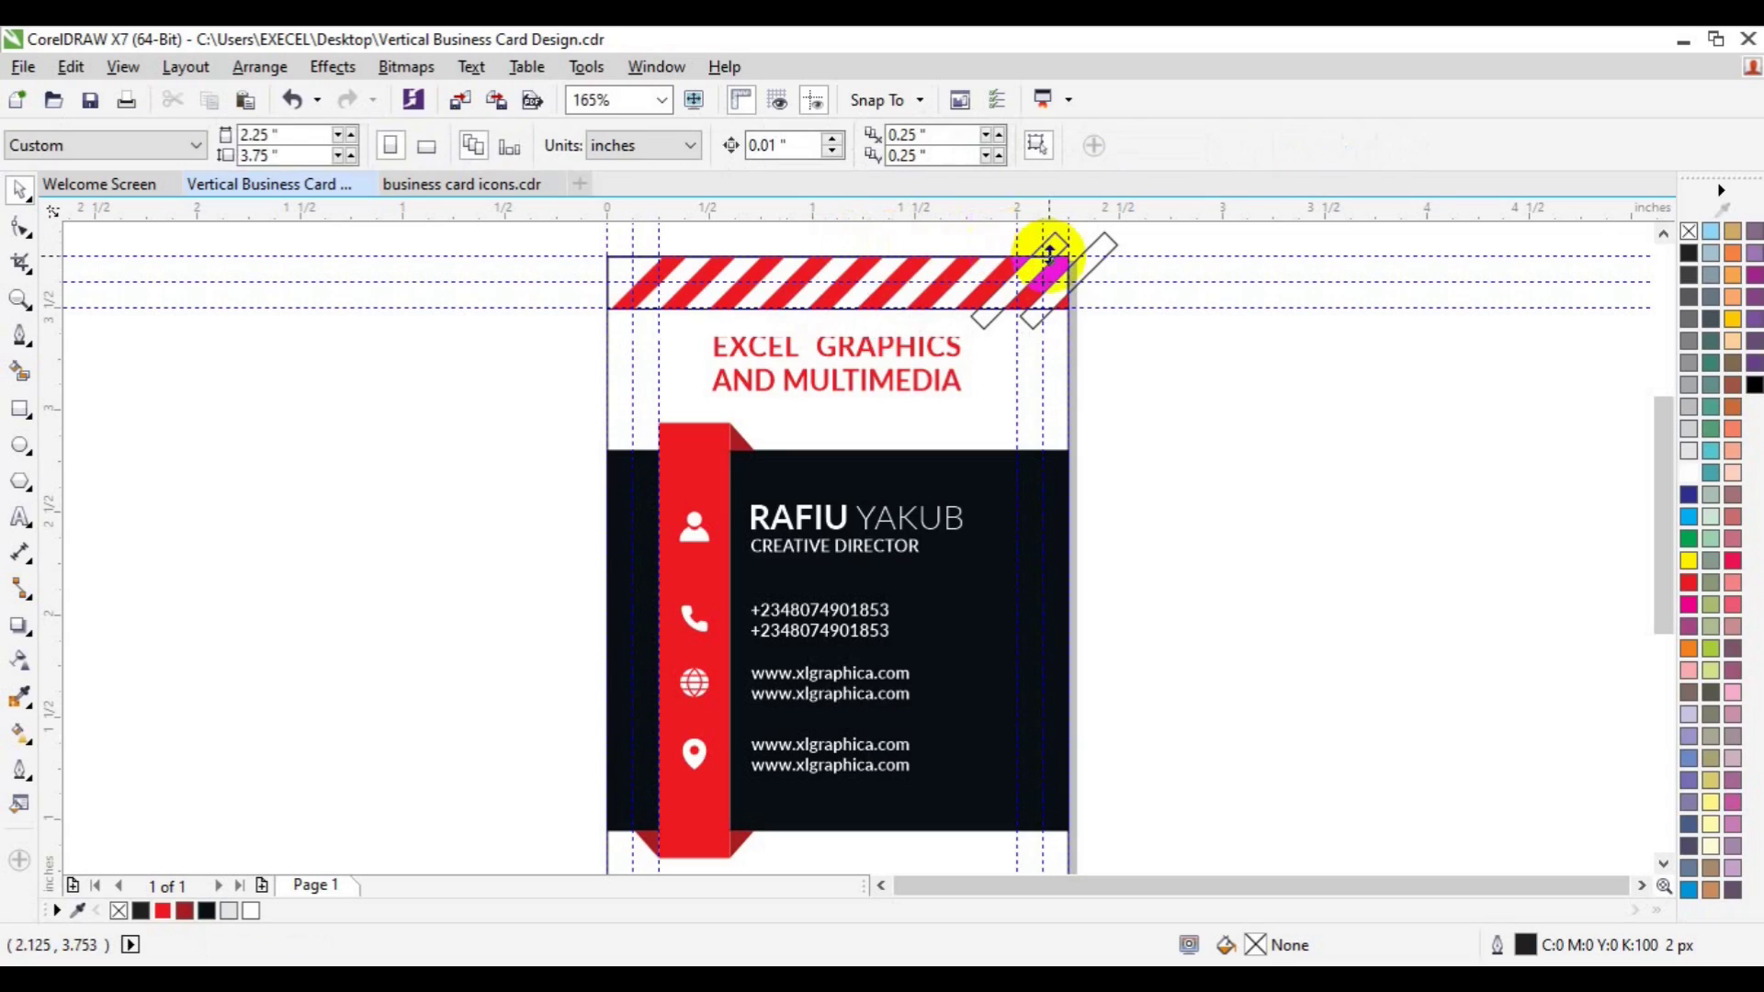
{"action": "left_click", "coordinate": [1050, 246]}
{"action": "key", "text": "Delete"}
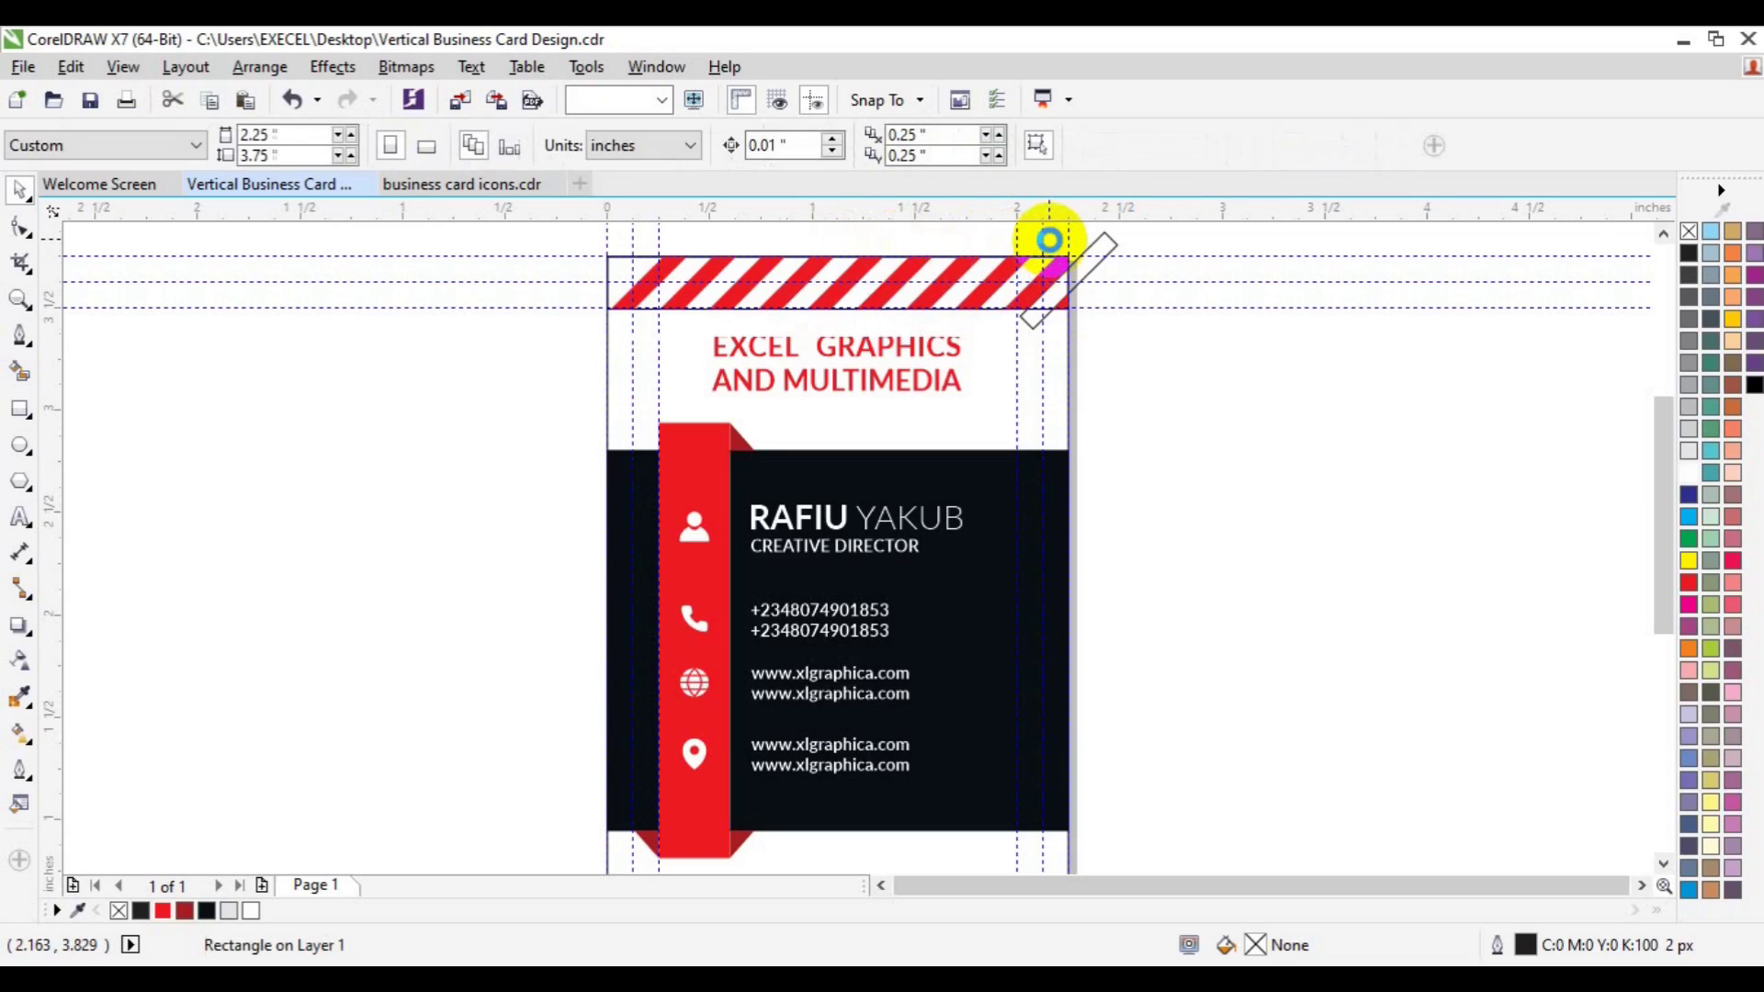
{"action": "left_click", "coordinate": [1103, 250]}
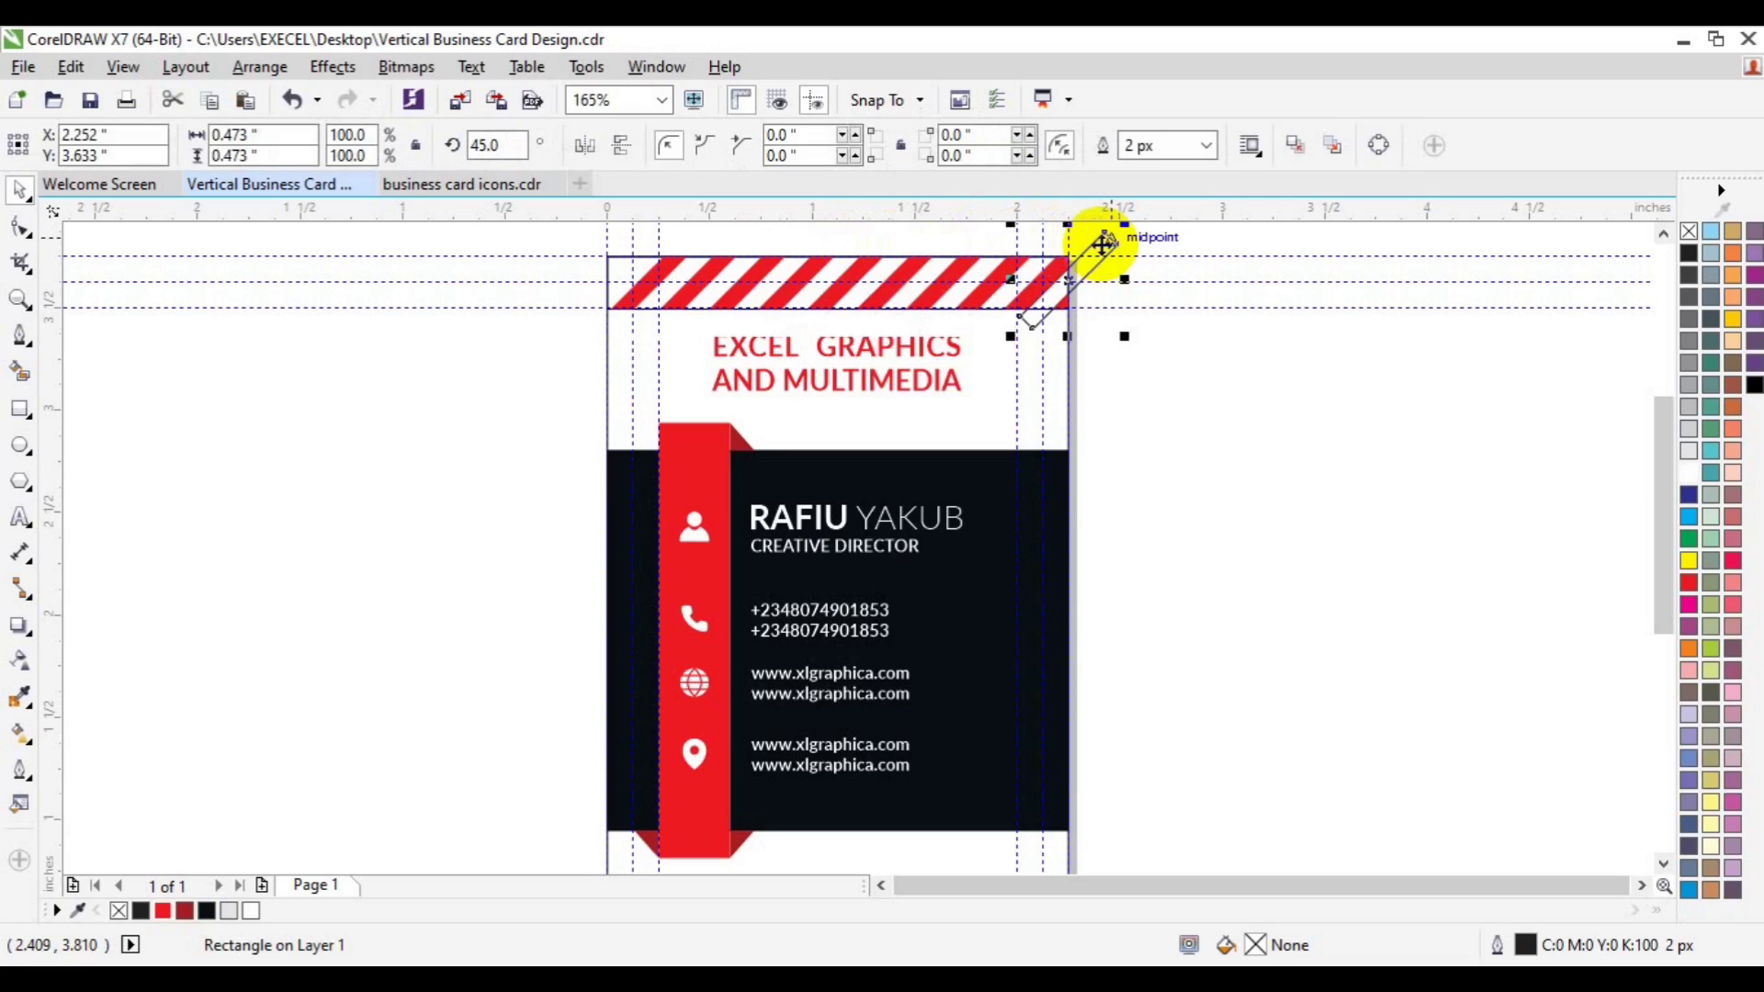
{"action": "key", "text": "ctrl+z"}
{"action": "key", "text": "ctrl+z"}
{"action": "key", "text": "ctrl+z"}
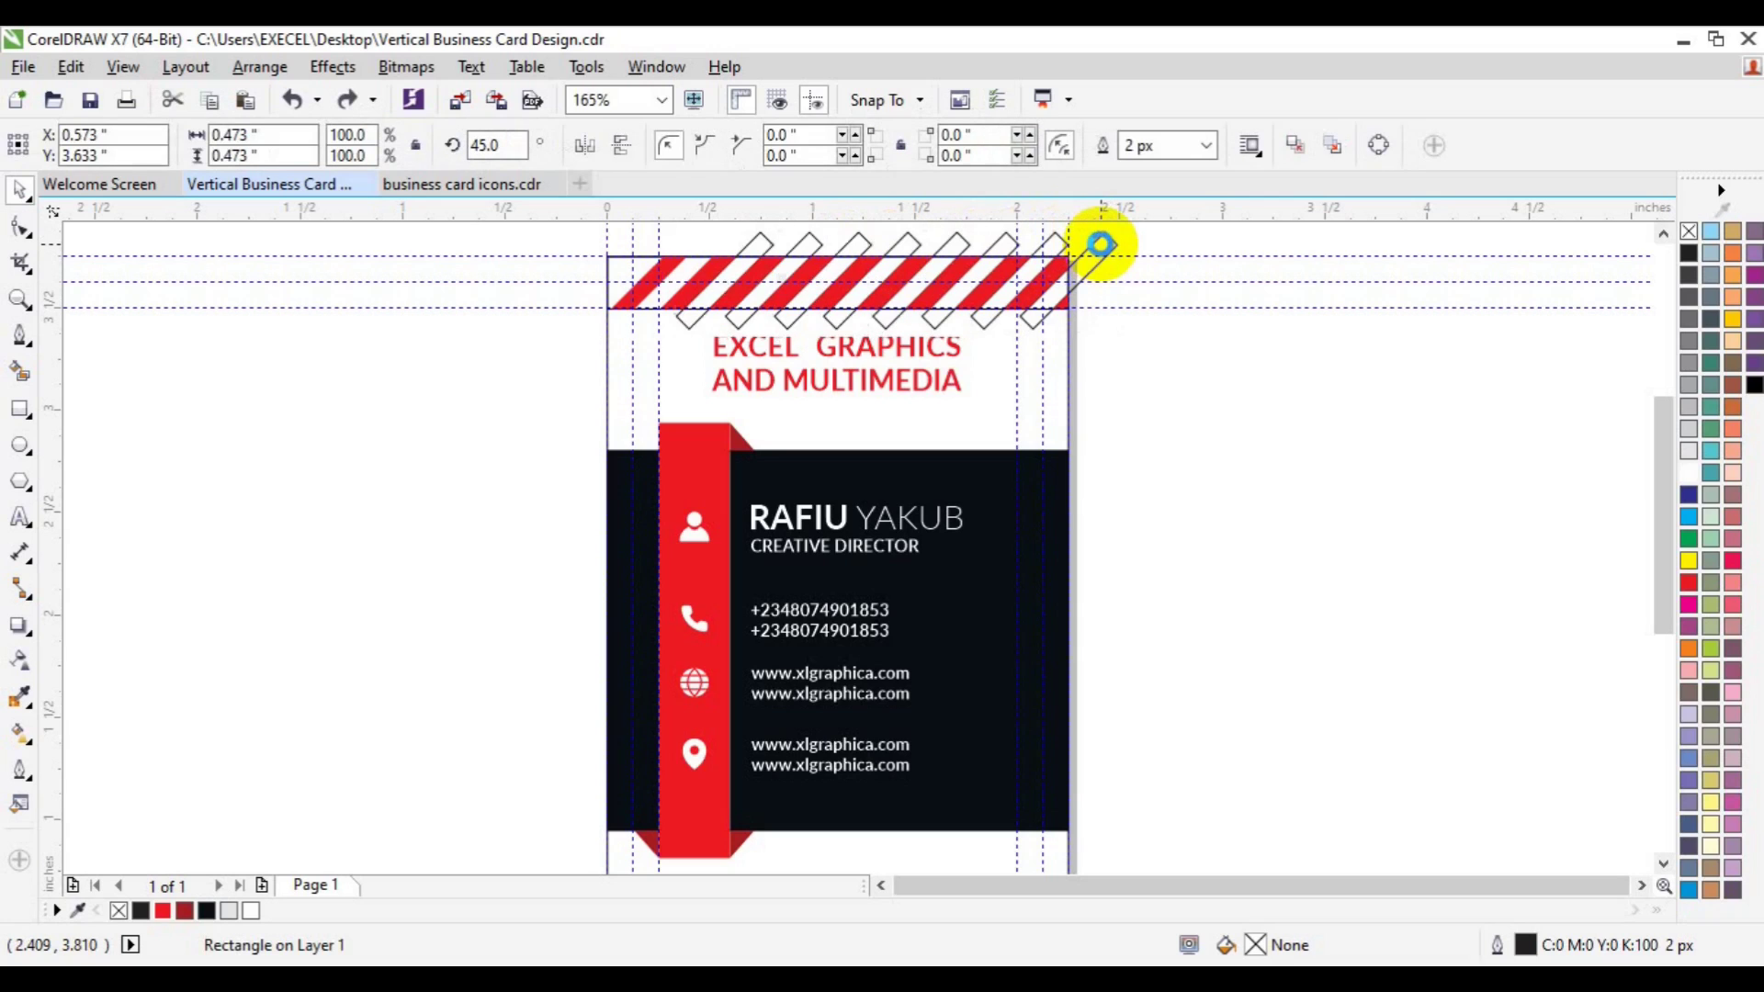
{"action": "key", "text": "ctrl+z"}
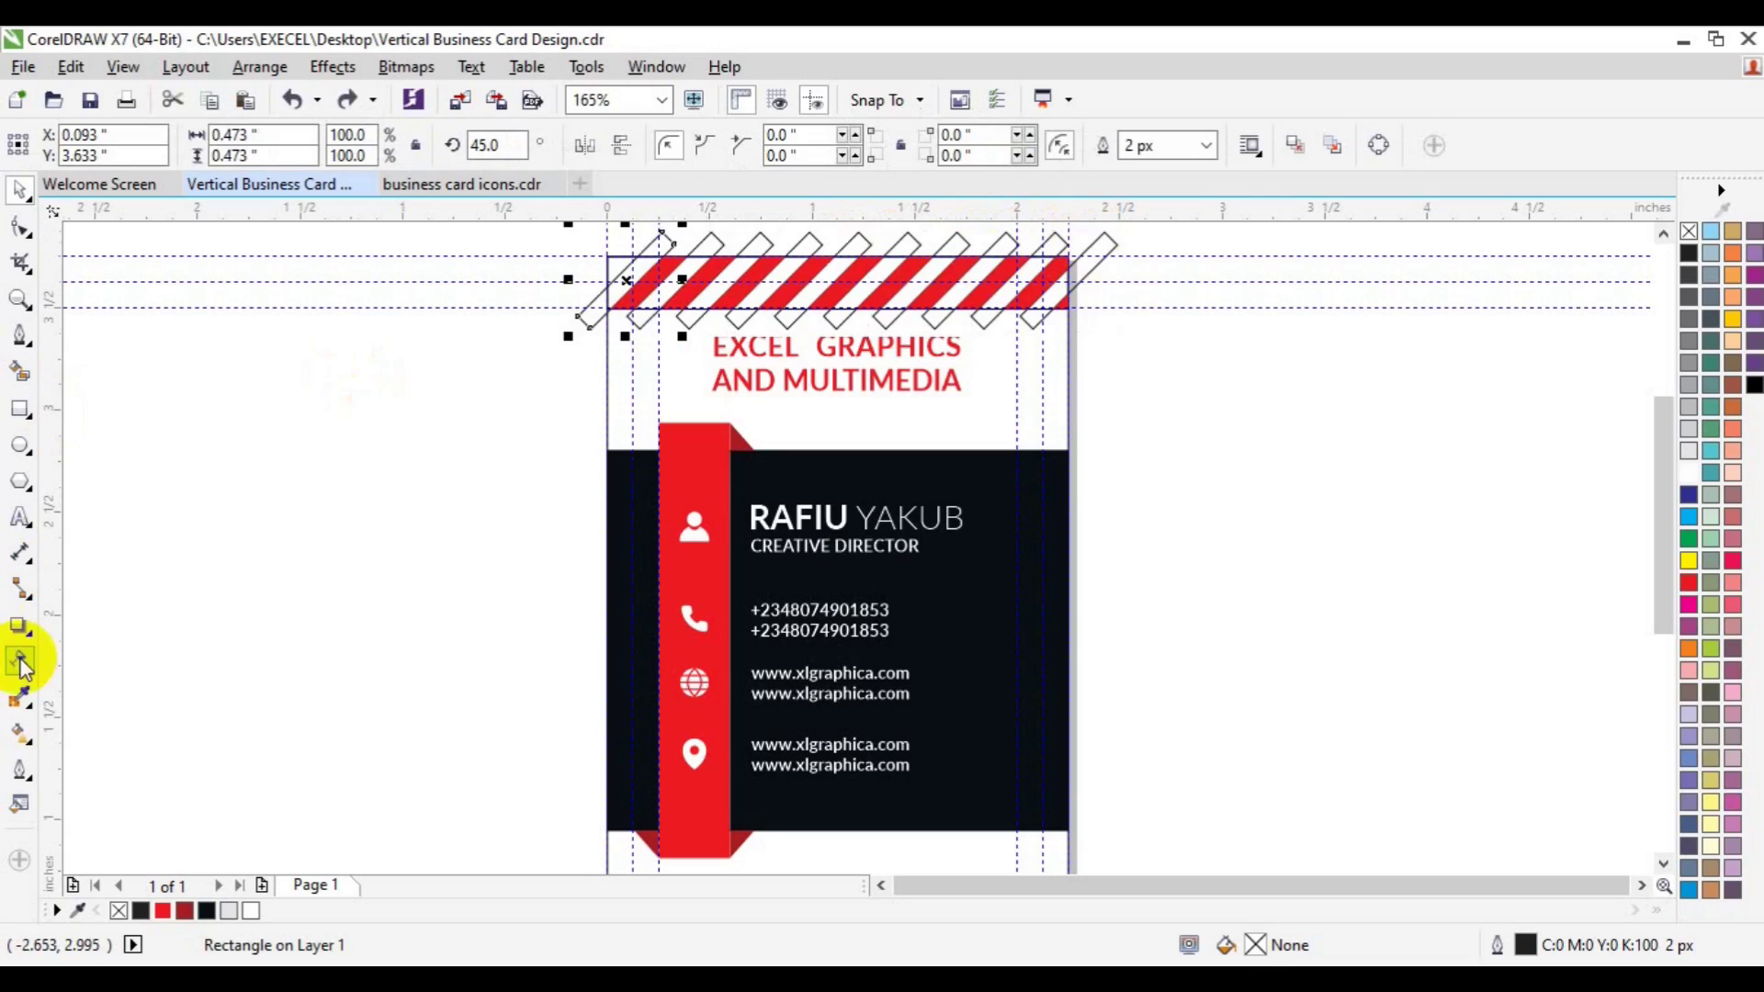
- Fill the band's top-left corner piece and select the leftmost diagonal strip
{"action": "left_click", "coordinate": [20, 372]}
{"action": "left_click", "coordinate": [614, 261]}
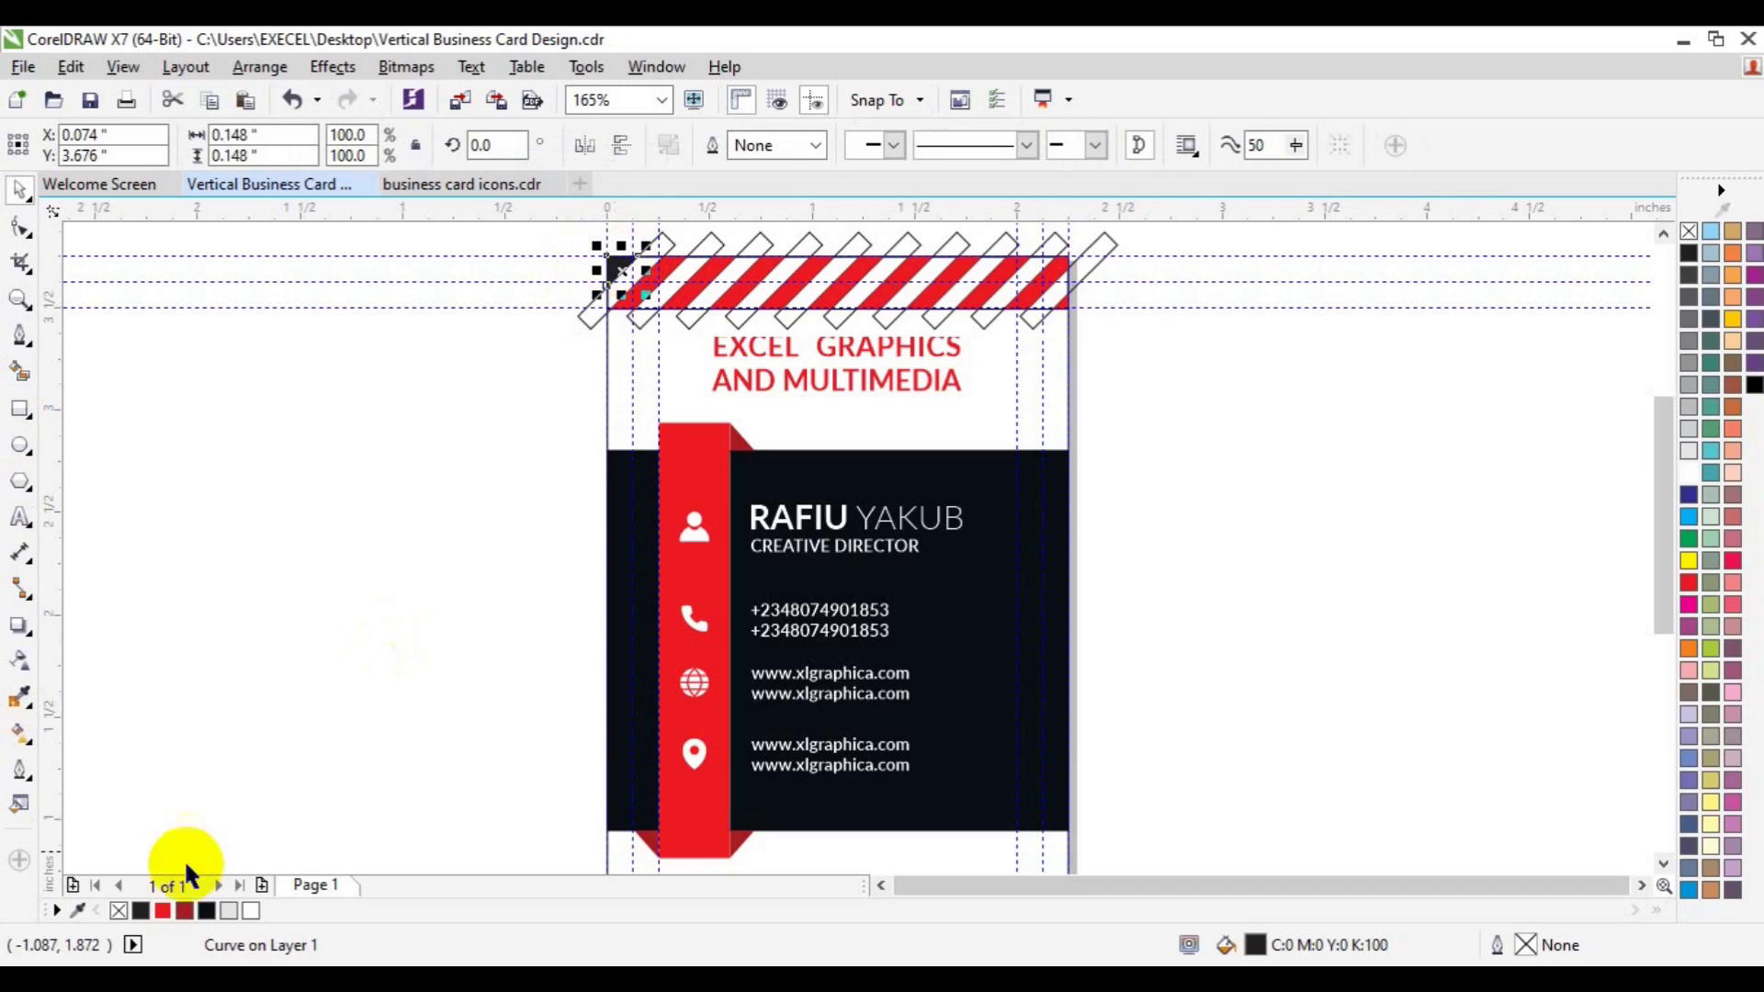
{"action": "left_click", "coordinate": [580, 328]}
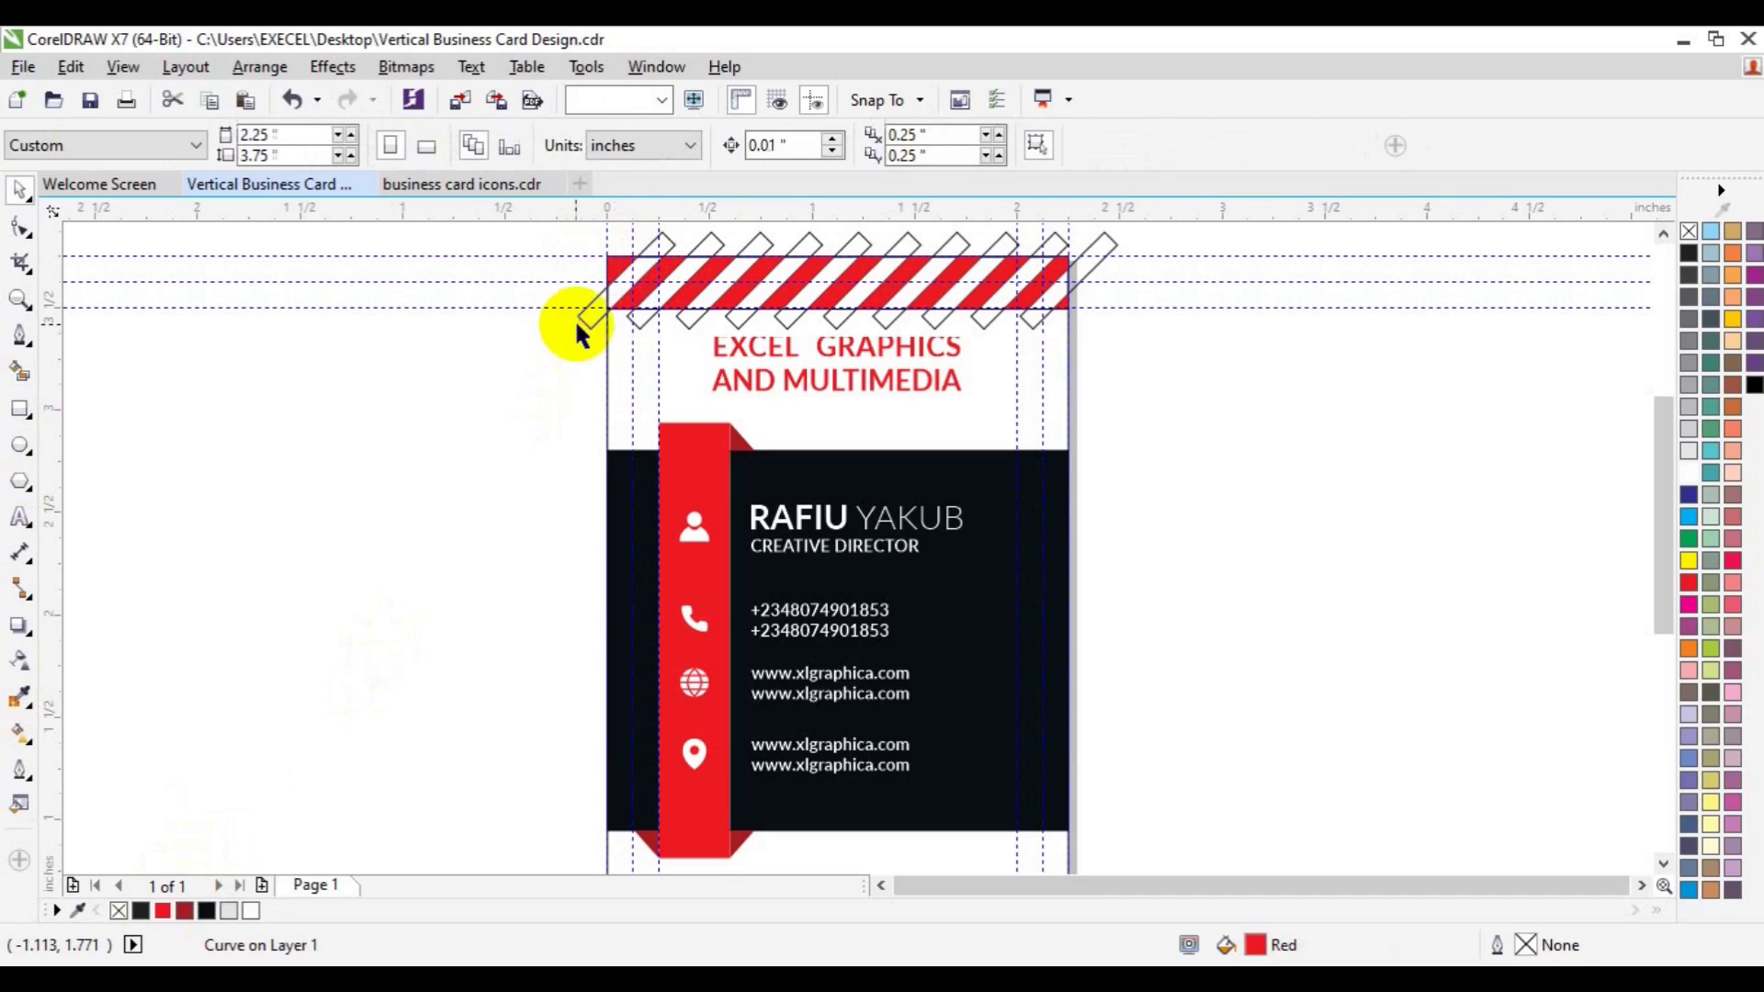
{"action": "left_click", "coordinate": [591, 322]}
- Select the remaining diagonal strips, trim them to the red band, and check the header
{"action": "left_click", "coordinate": [719, 252], "text": "shift"}
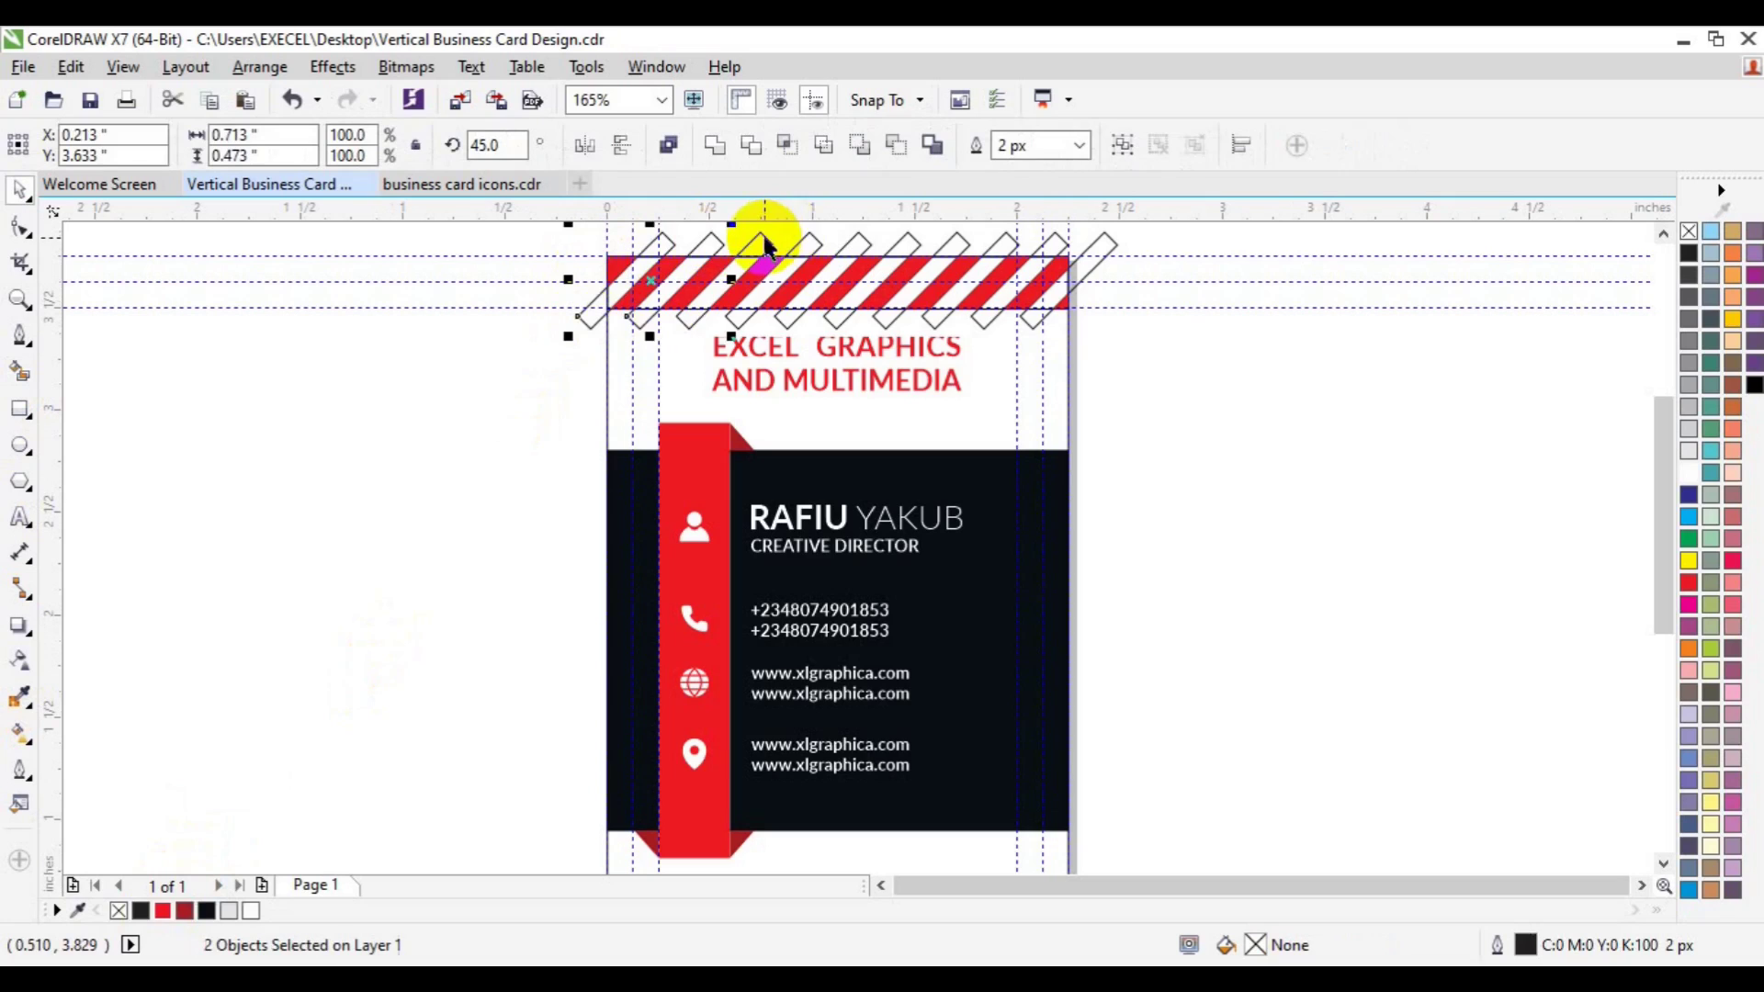
{"action": "left_click", "coordinate": [764, 244], "text": "shift"}
{"action": "left_click", "coordinate": [905, 246], "text": "shift"}
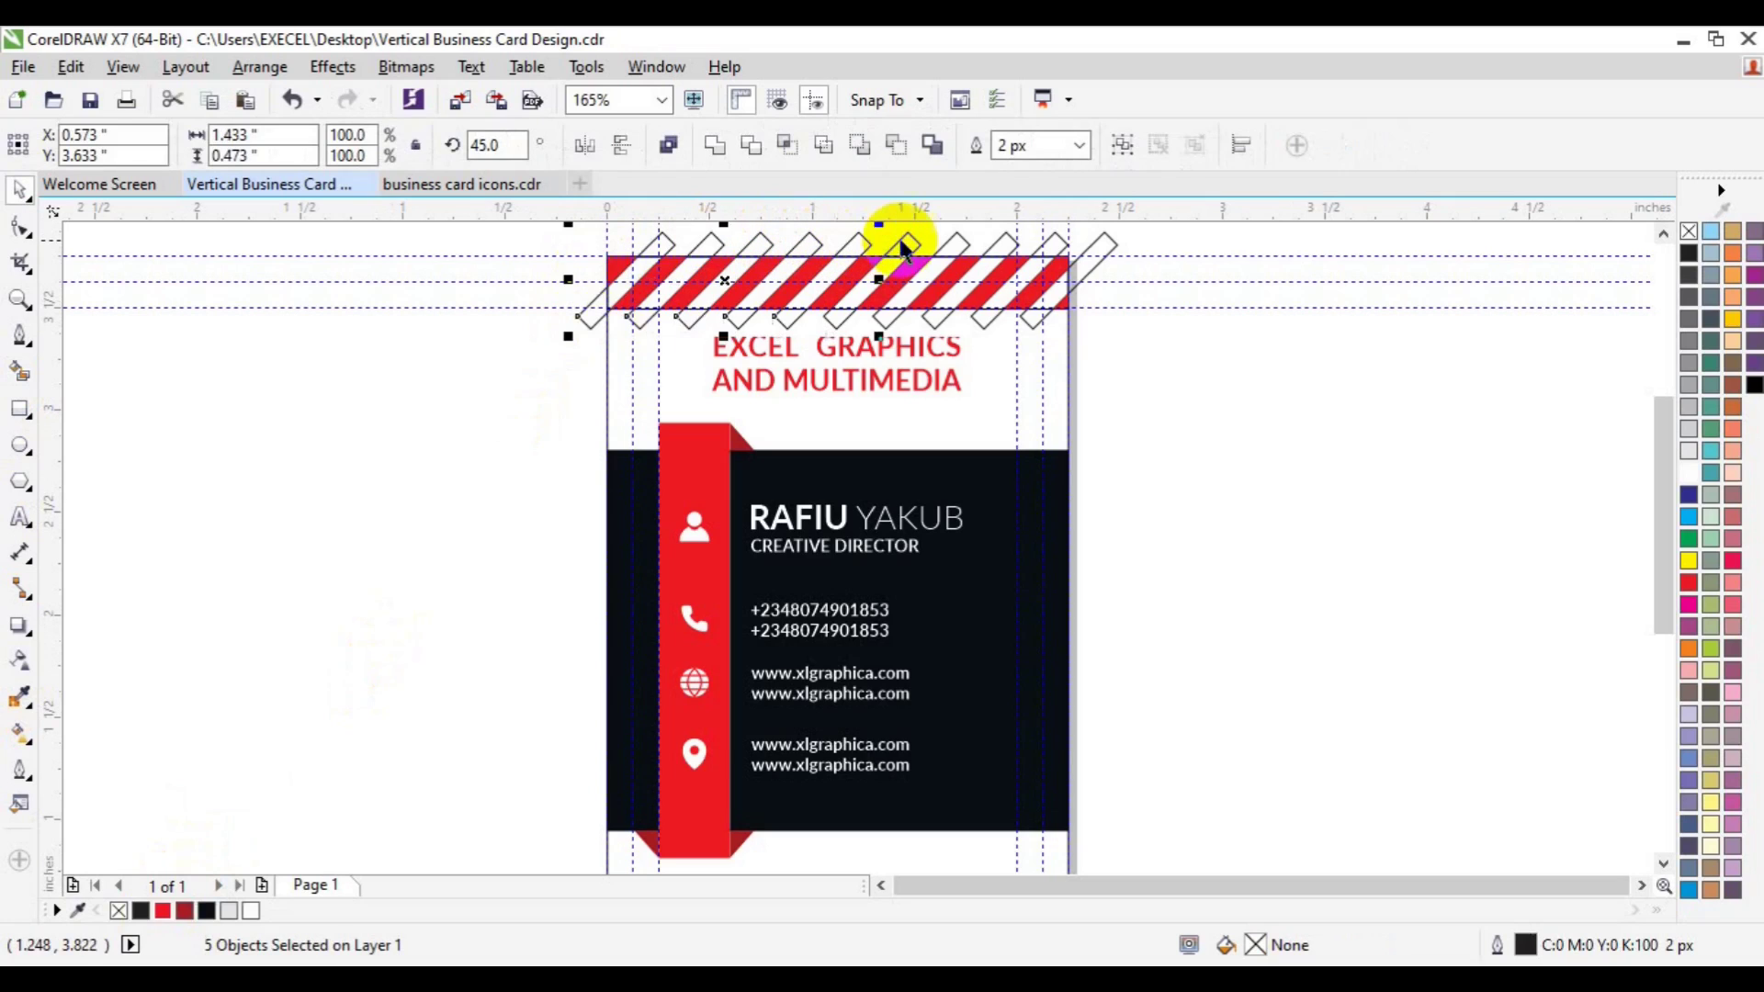
{"action": "left_click", "coordinate": [955, 241], "text": "shift"}
{"action": "left_click", "coordinate": [1009, 245], "text": "shift"}
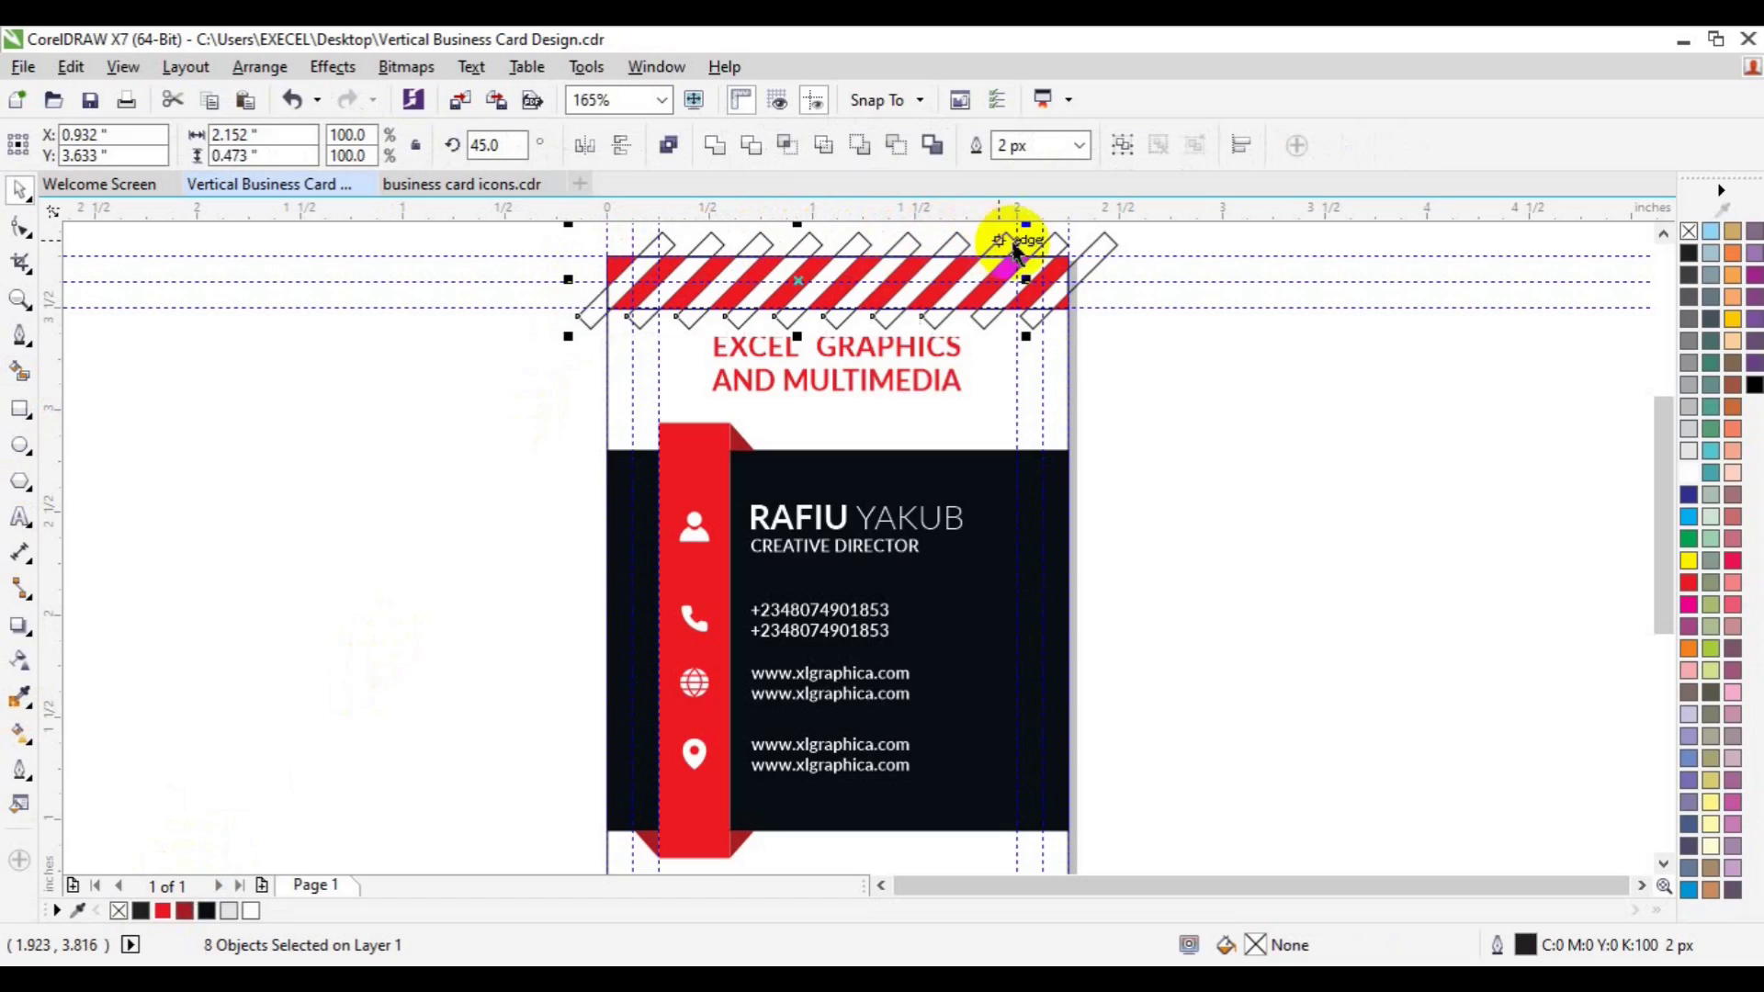
{"action": "left_click", "coordinate": [1054, 243], "text": "shift"}
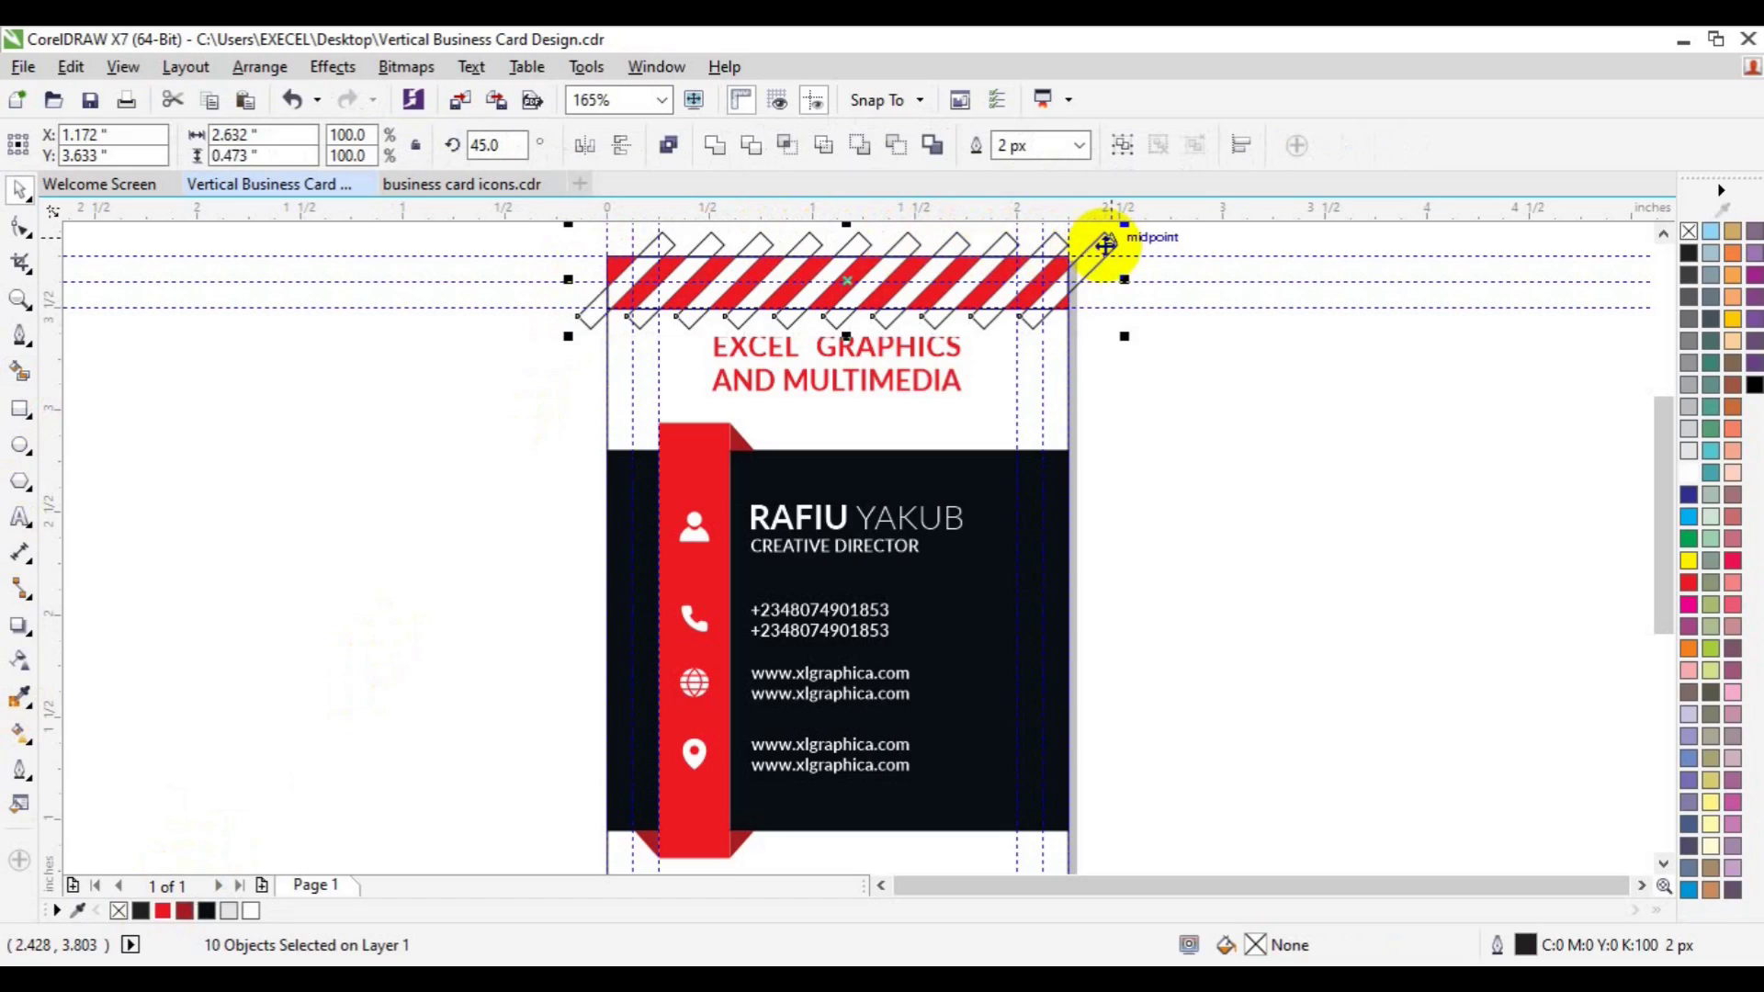
{"action": "key", "text": "Escape"}
{"action": "left_click_drag", "start_coordinate": [482, 237], "coordinate": [1121, 366]}
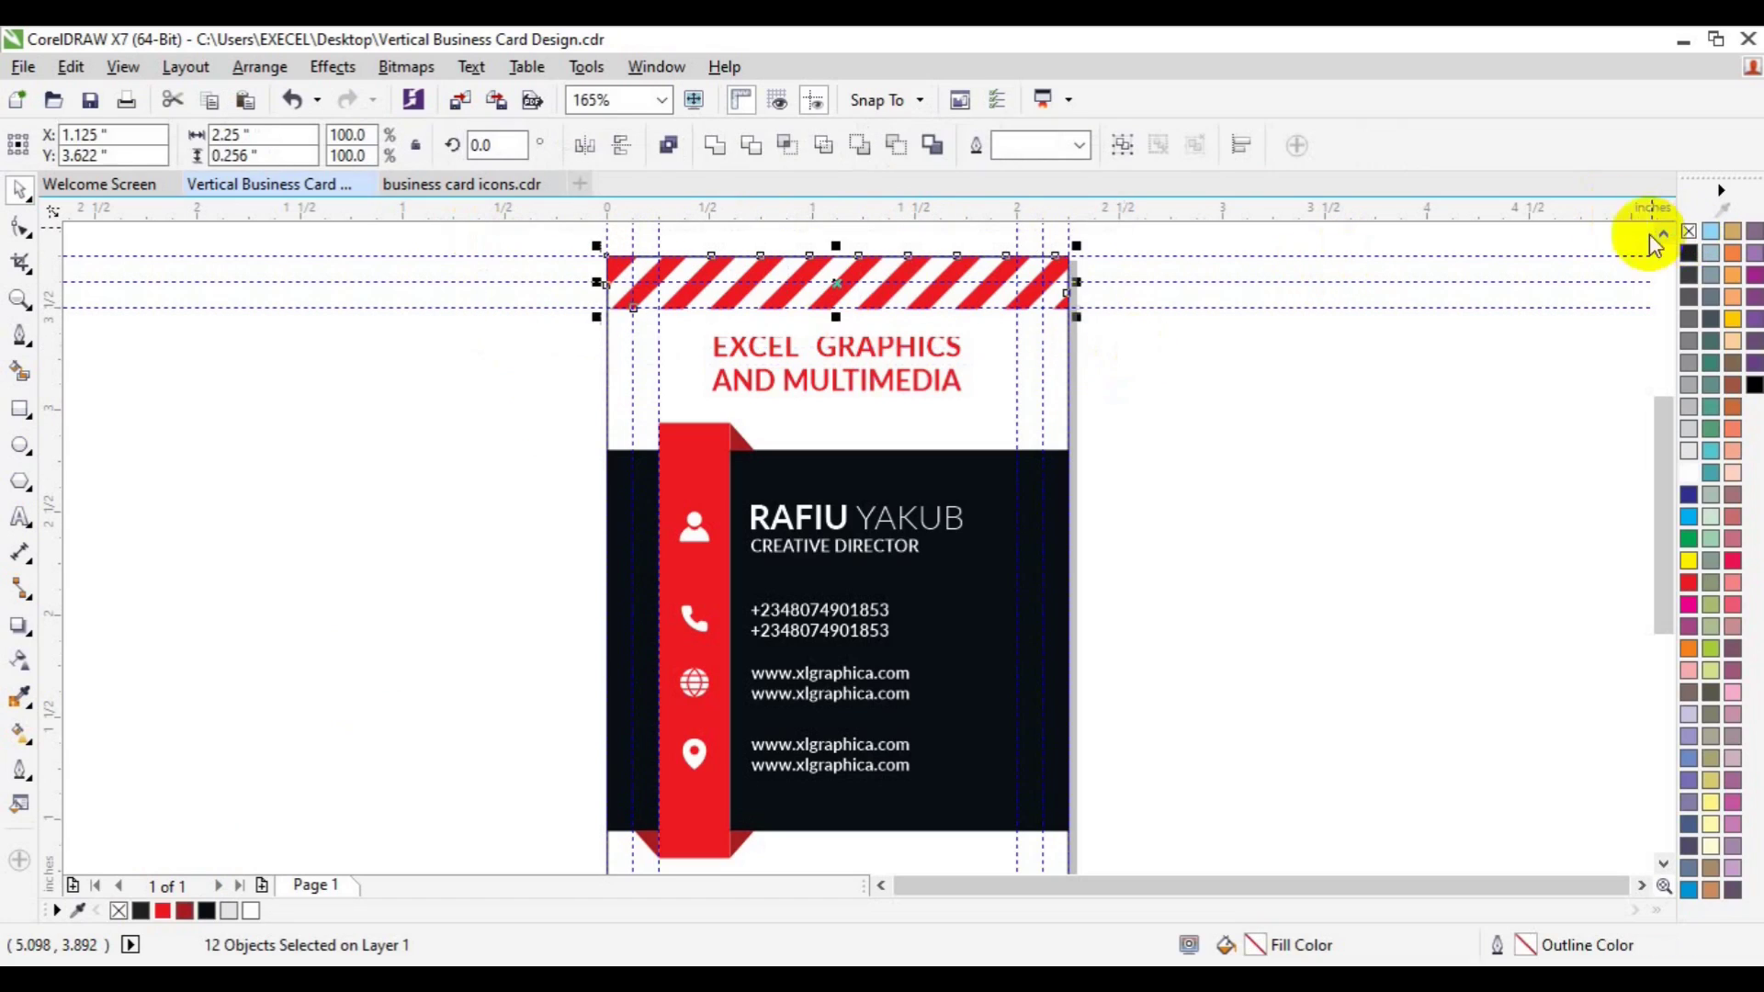
{"action": "left_click", "coordinate": [1263, 573]}
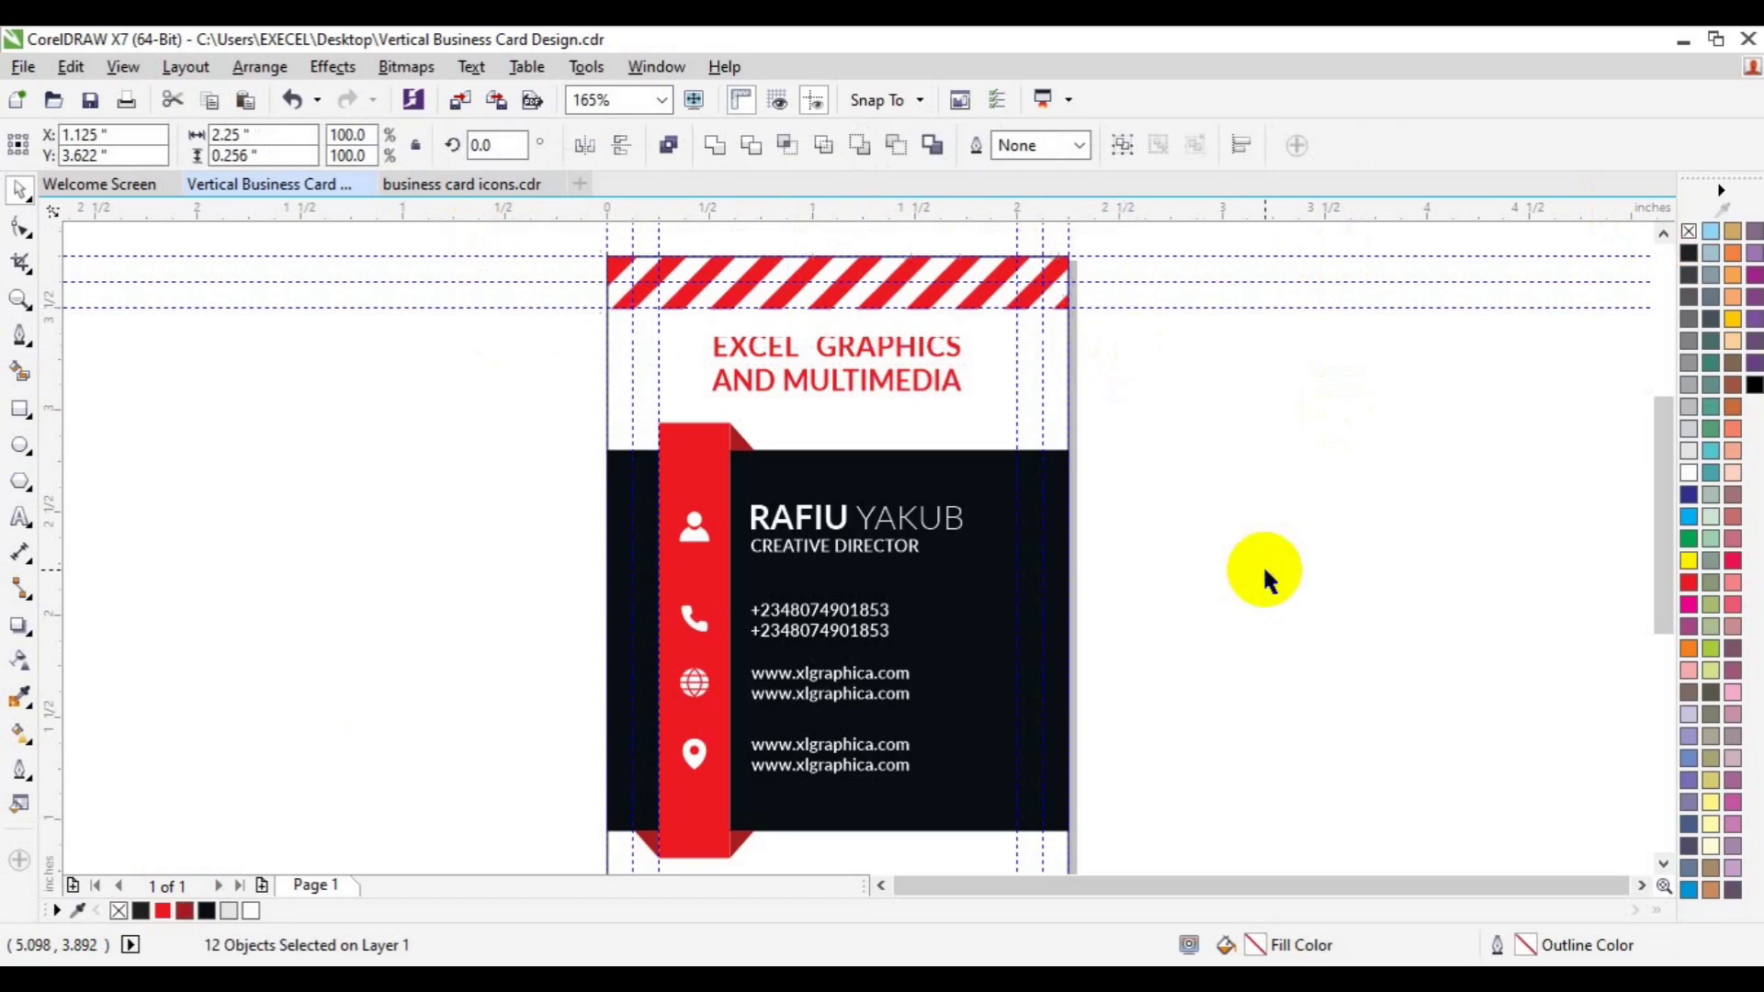
- Zoom out to the whole card and delete the plain red bottom bar
{"action": "left_click", "coordinate": [20, 302]}
{"action": "left_click", "coordinate": [185, 144]}
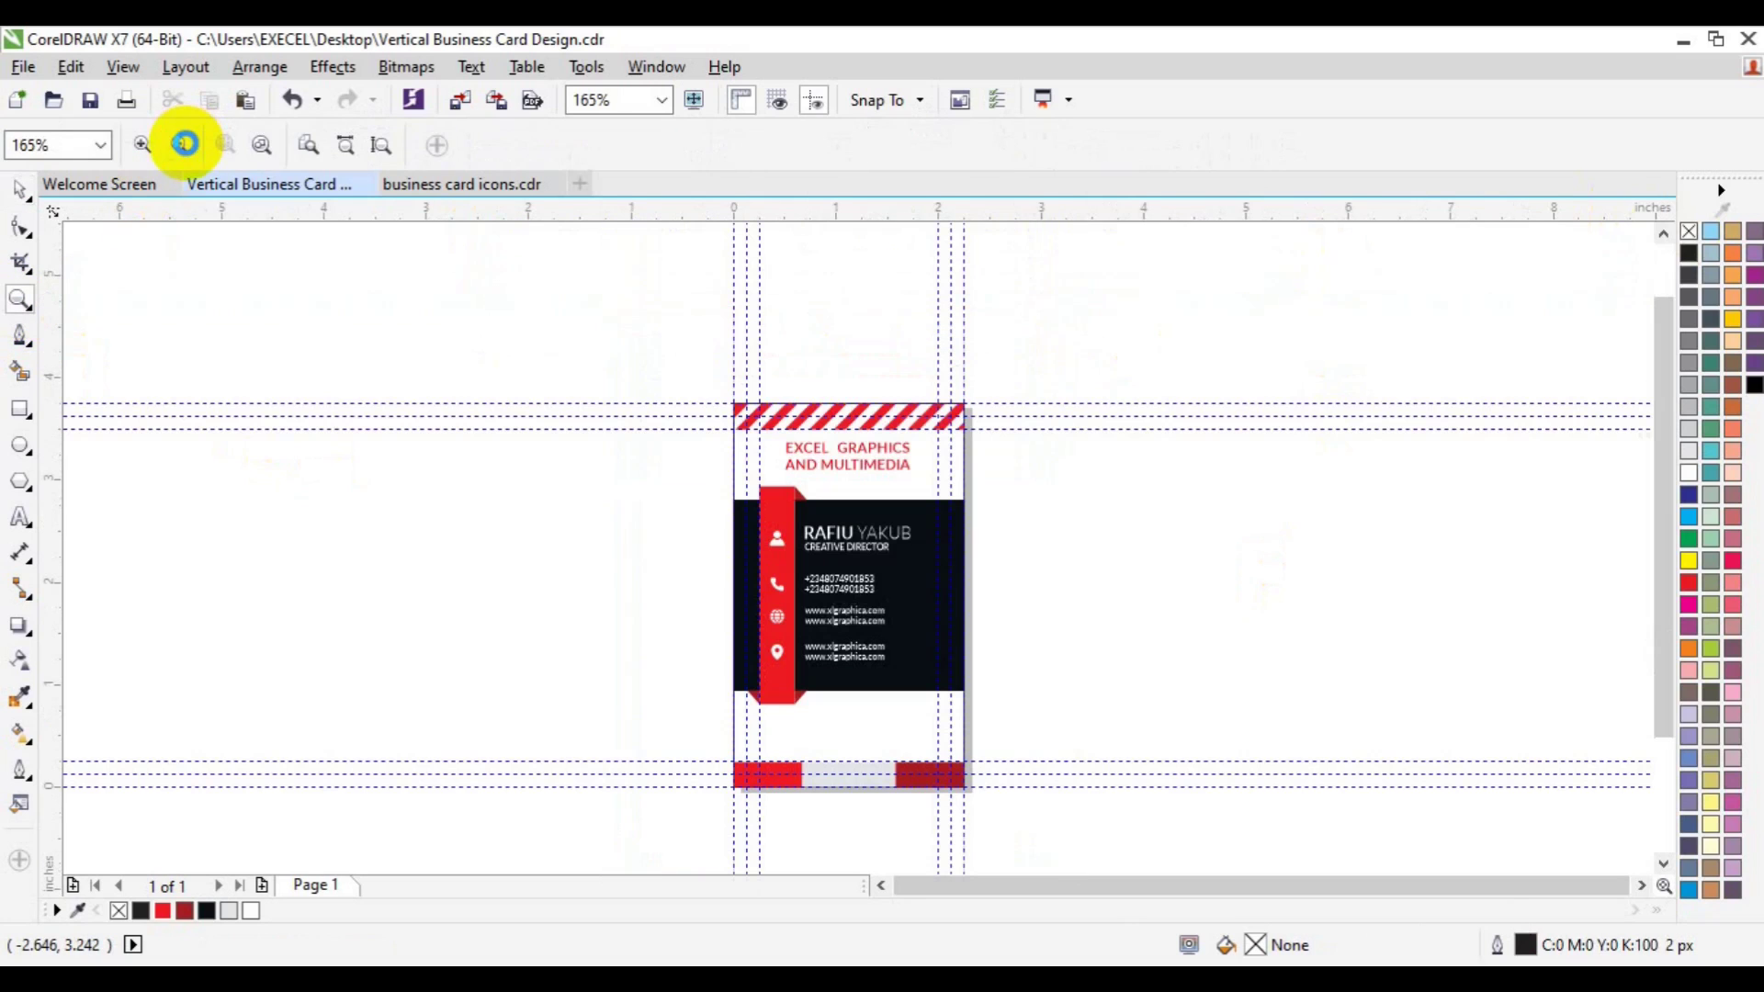
{"action": "key", "text": "space"}
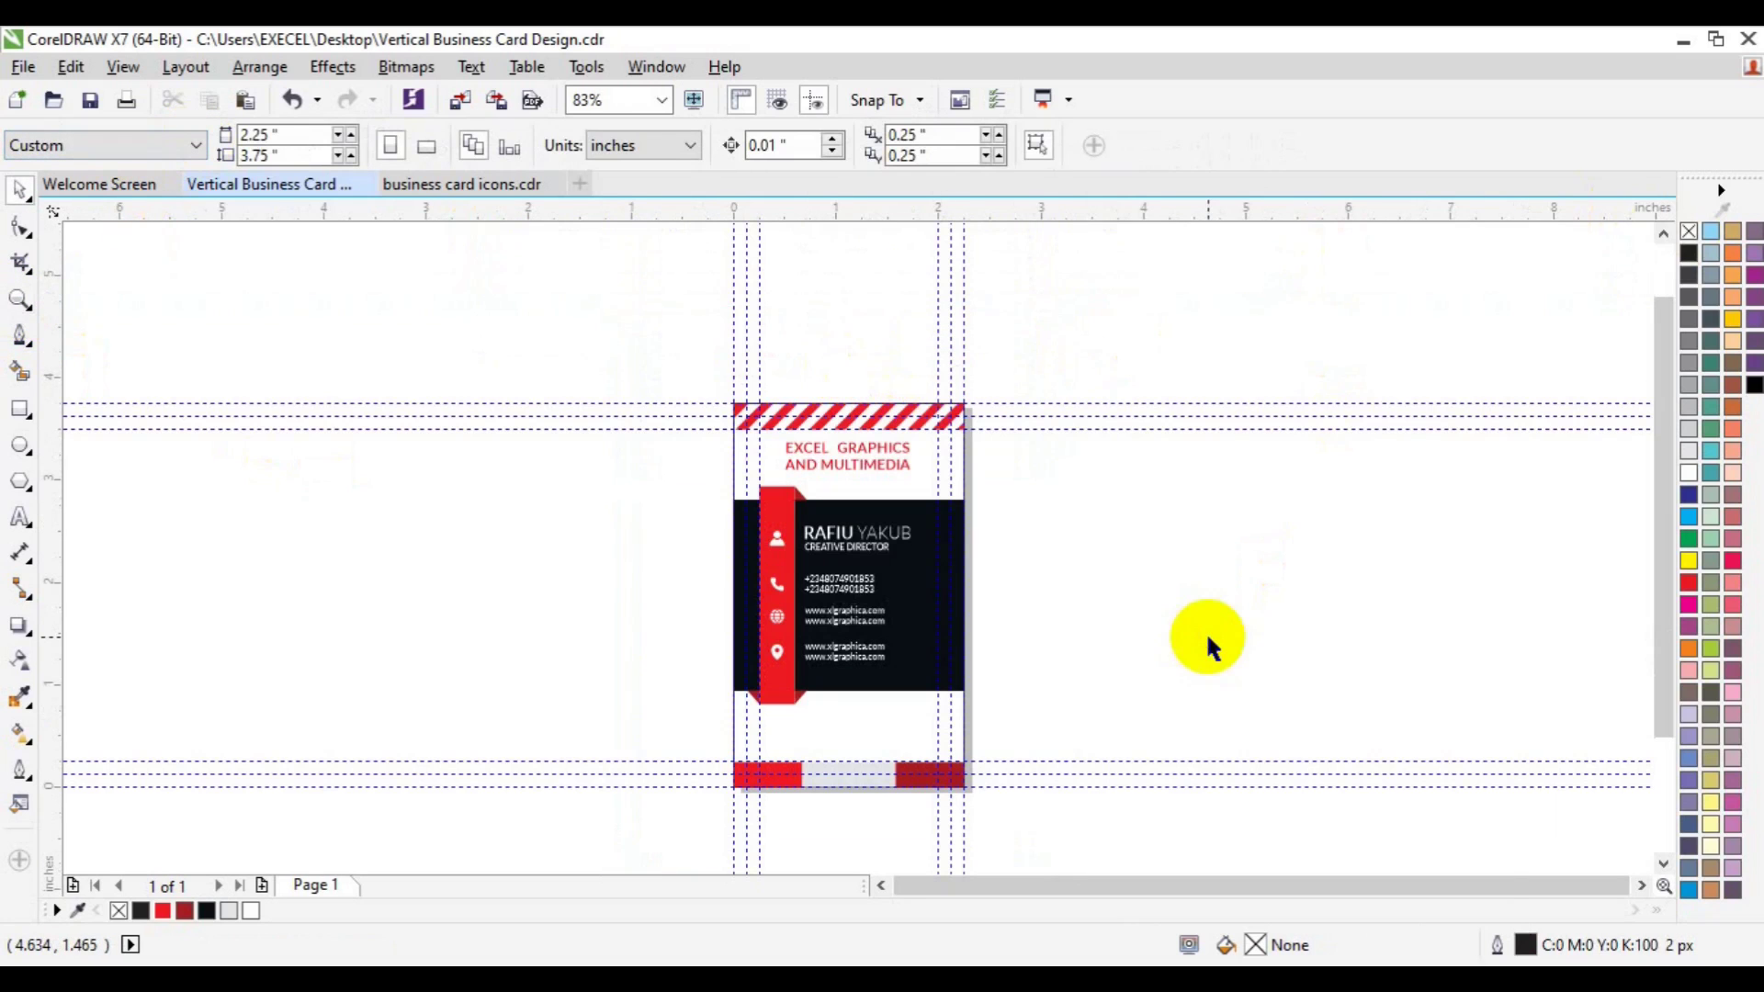
{"action": "left_click_drag", "start_coordinate": [1124, 715], "coordinate": [694, 850]}
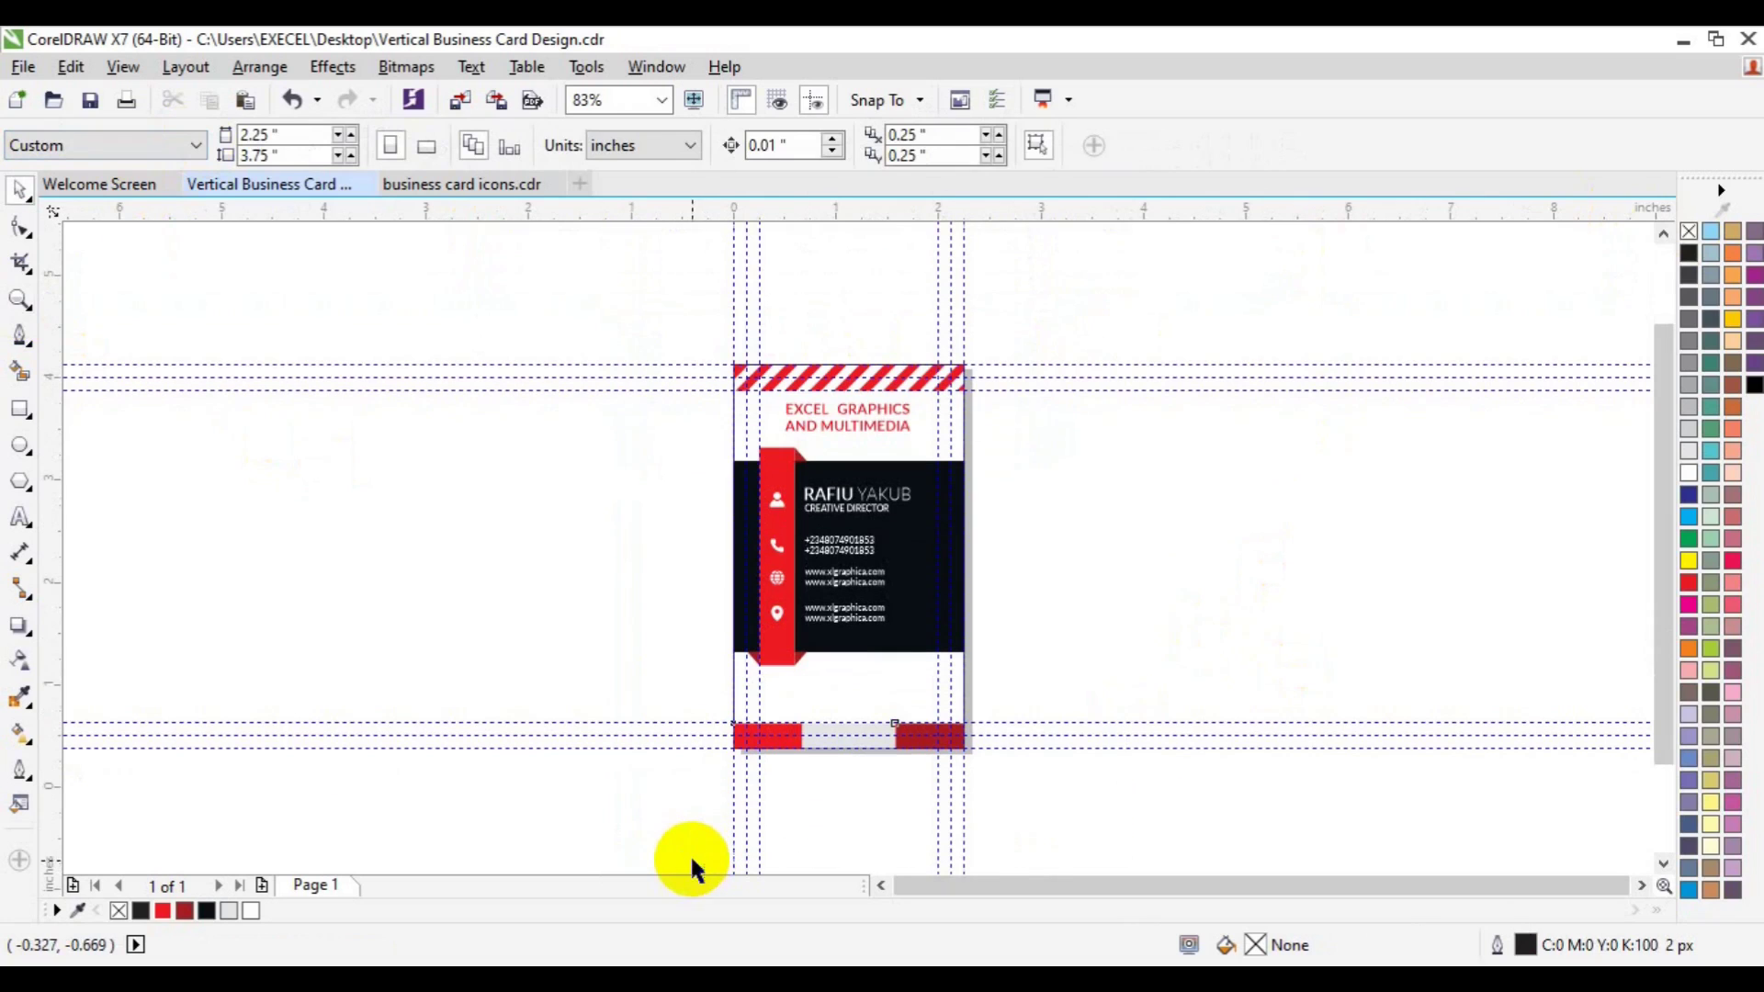
{"action": "key", "text": "Delete"}
- Group the striped band, copy it, and align the copy to the card's bottom edge
{"action": "mouse_move", "coordinate": [673, 335]}
{"action": "left_mouse_down"}
{"action": "mouse_move", "coordinate": [740, 333]}
{"action": "mouse_move", "coordinate": [975, 404]}
{"action": "left_mouse_up"}
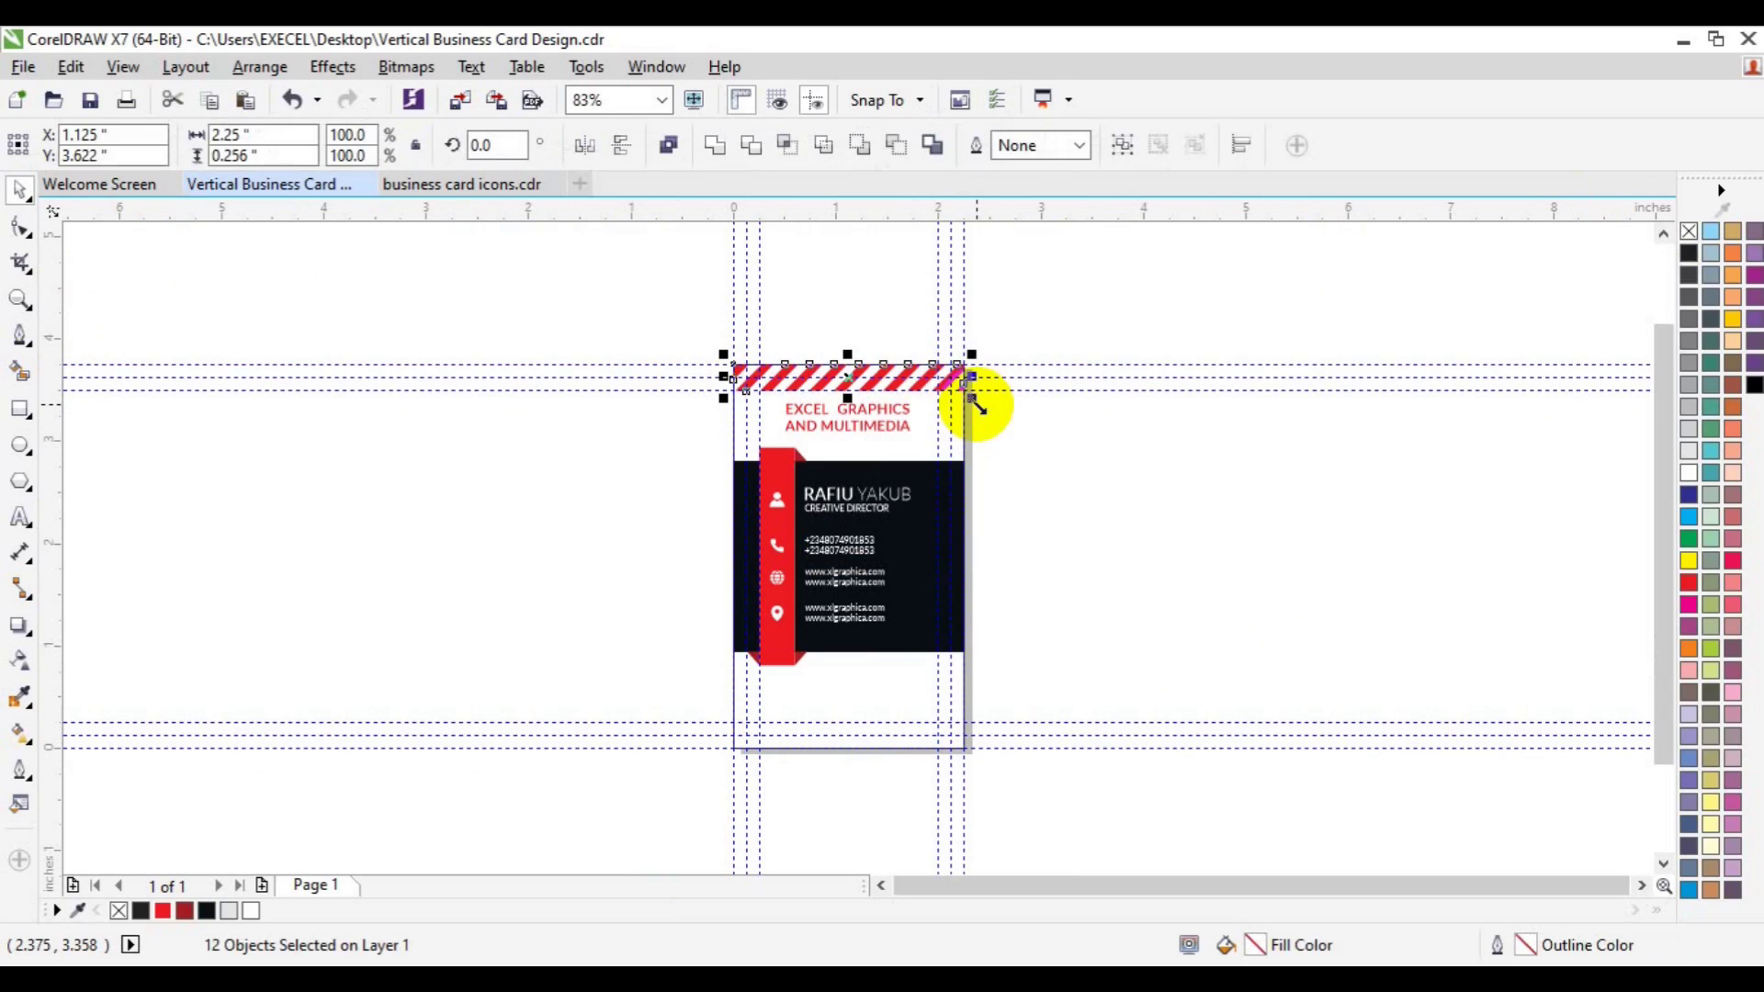
{"action": "key", "text": "ctrl+g"}
{"action": "left_click_drag", "start_coordinate": [976, 404], "coordinate": [974, 399]}
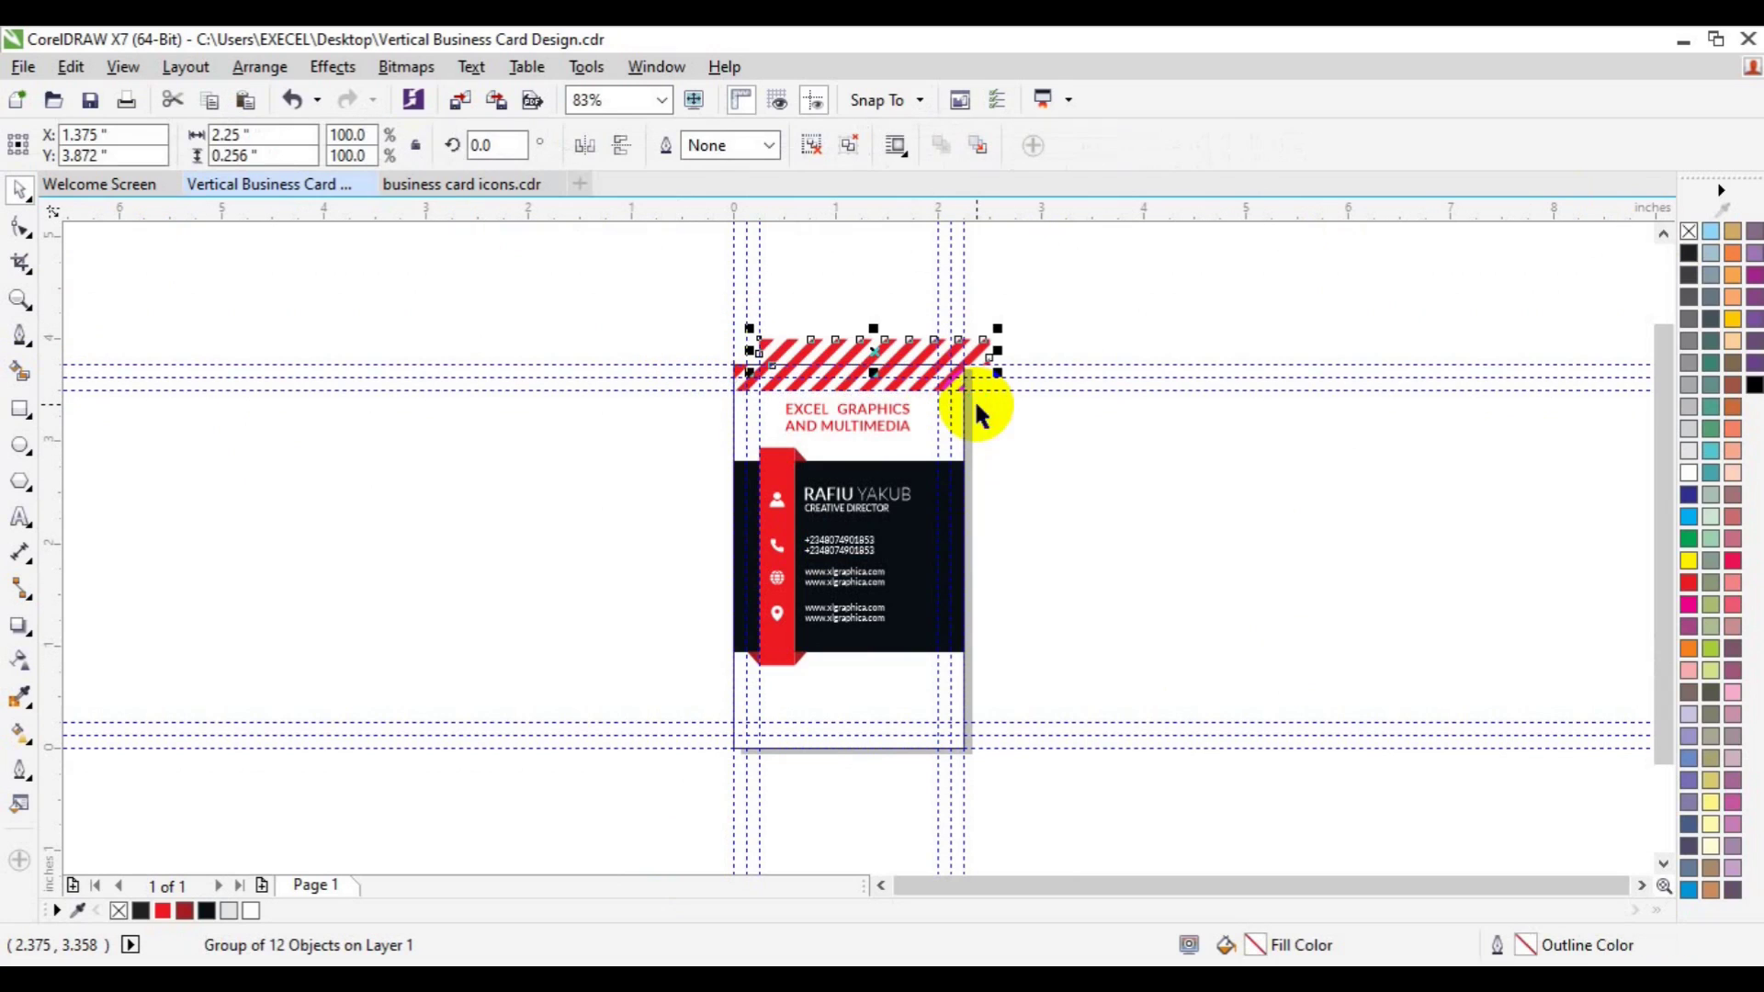
{"action": "left_click", "coordinate": [830, 701]}
{"action": "key", "text": "b"}
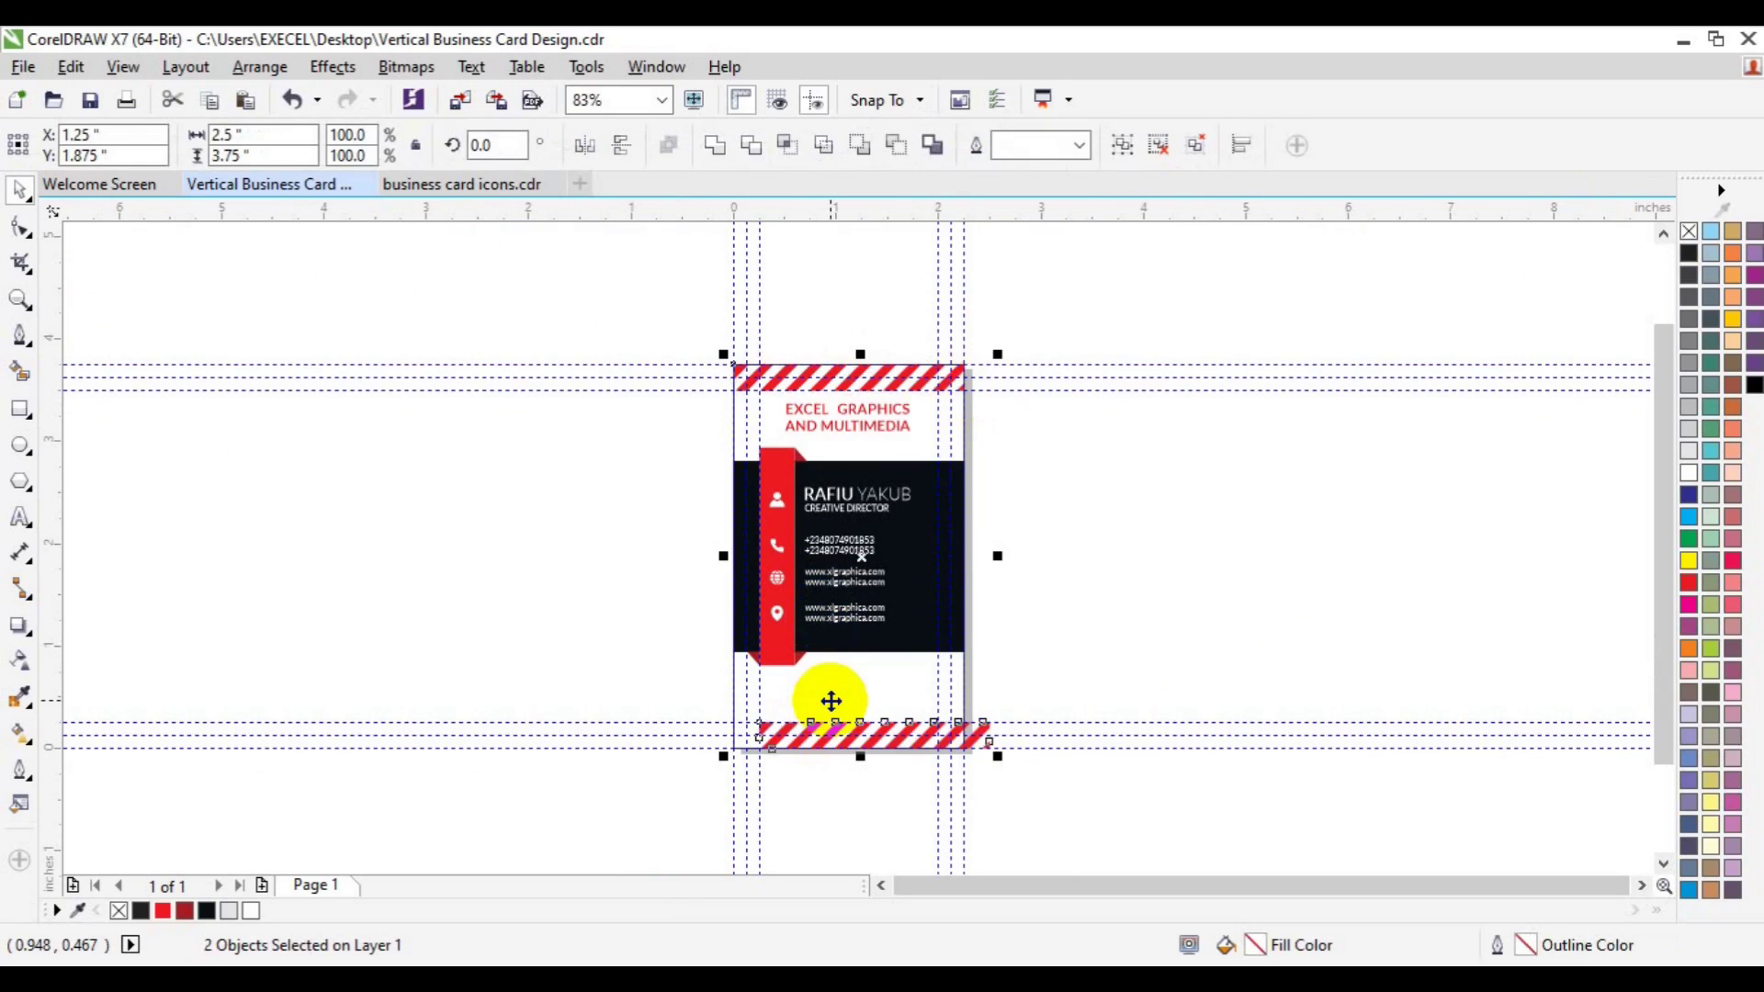
{"action": "key", "text": "p"}
{"action": "key", "text": "ctrl+z"}
{"action": "left_click", "coordinate": [1323, 583]}
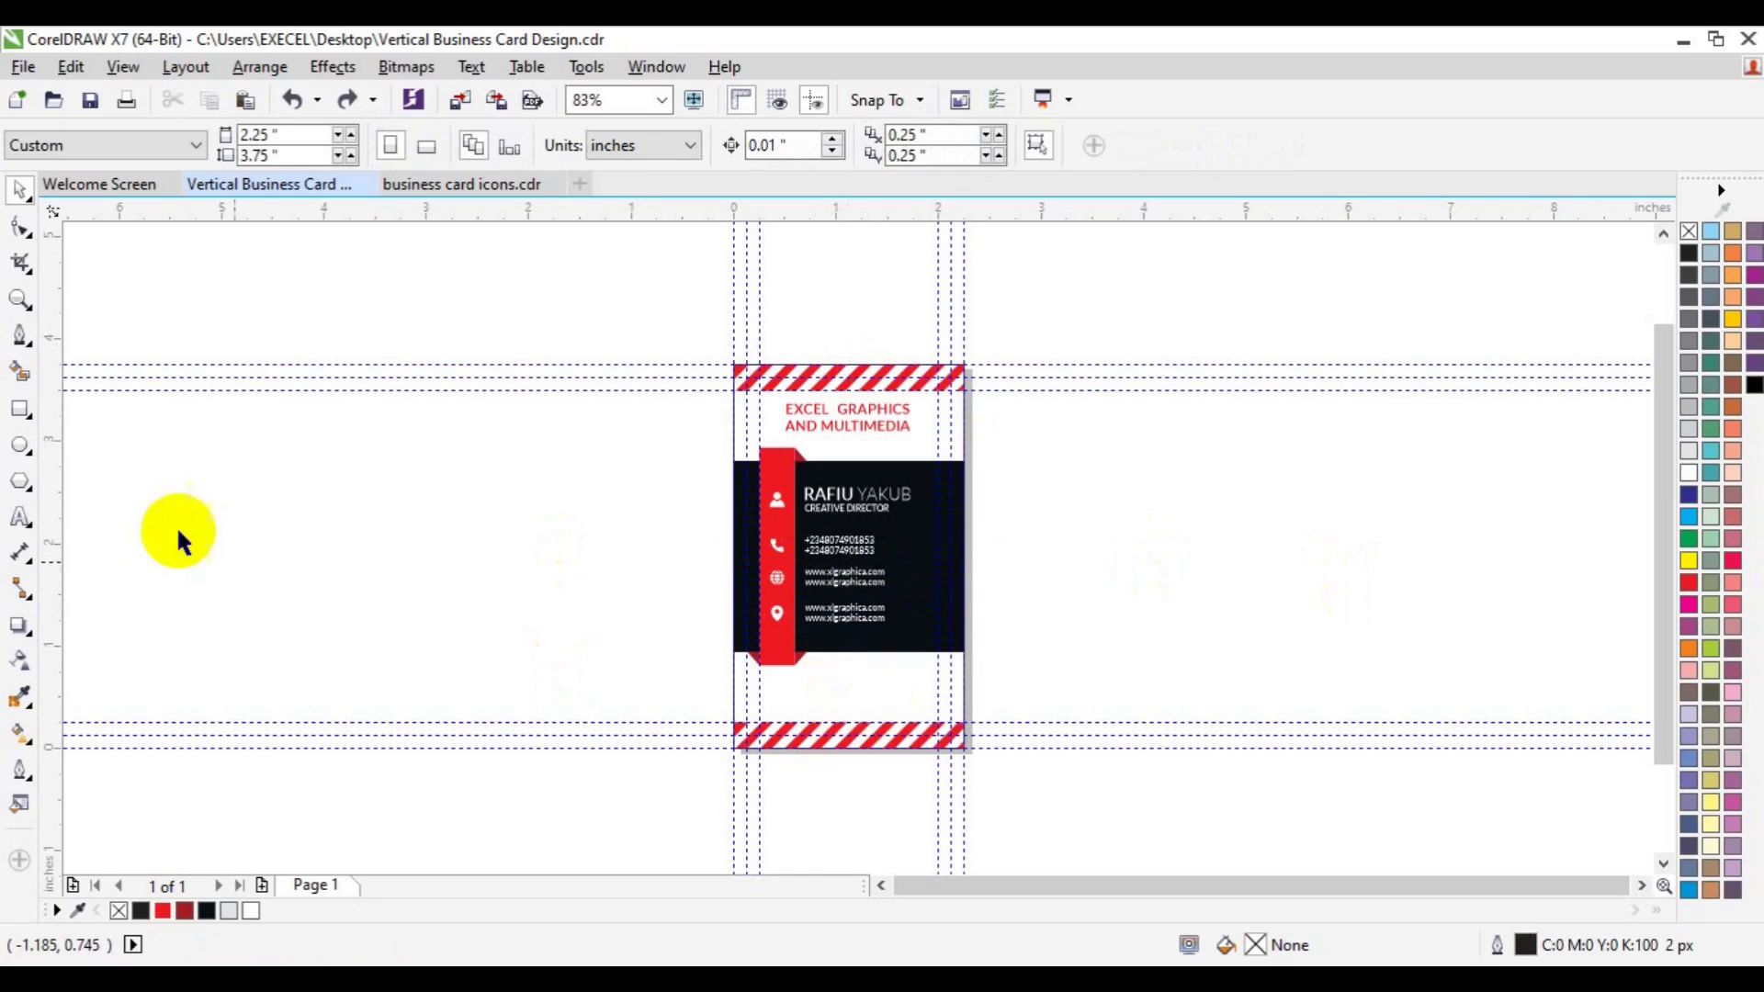
{"action": "left_click", "coordinate": [20, 300]}
{"action": "left_click", "coordinate": [878, 671]}
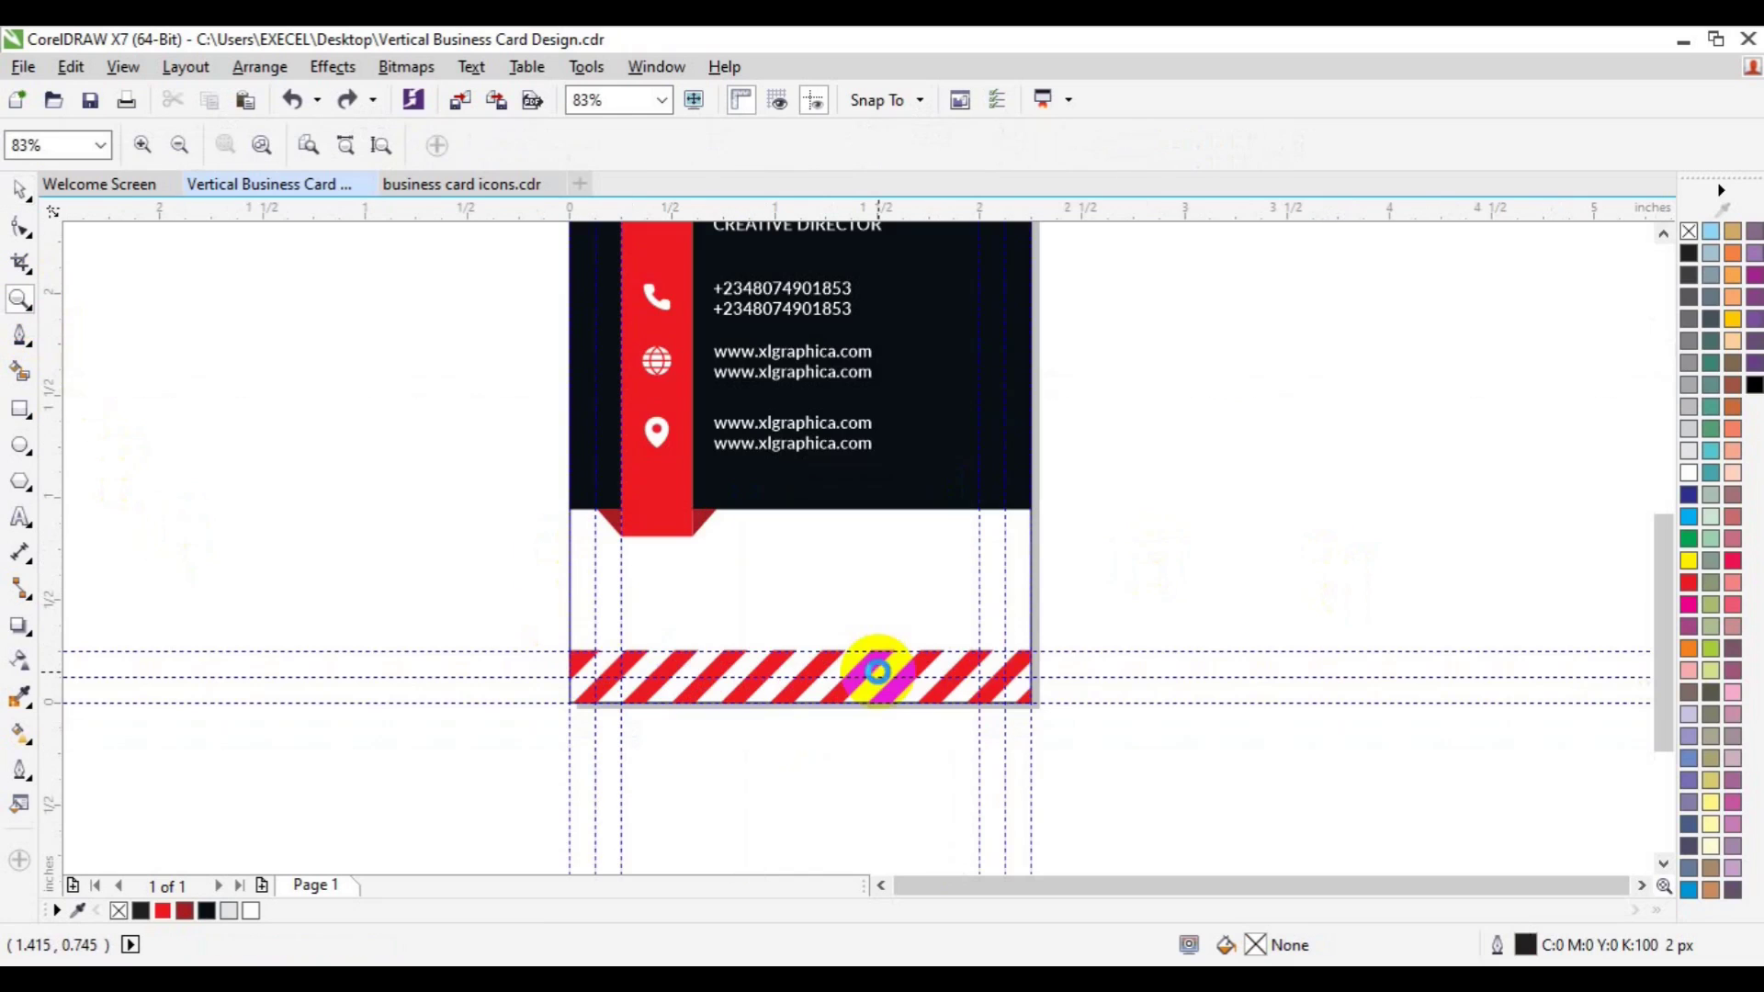
{"action": "key", "text": "space"}
- Save the document and import the QR code image images3.png
{"action": "left_click", "coordinate": [1663, 232]}
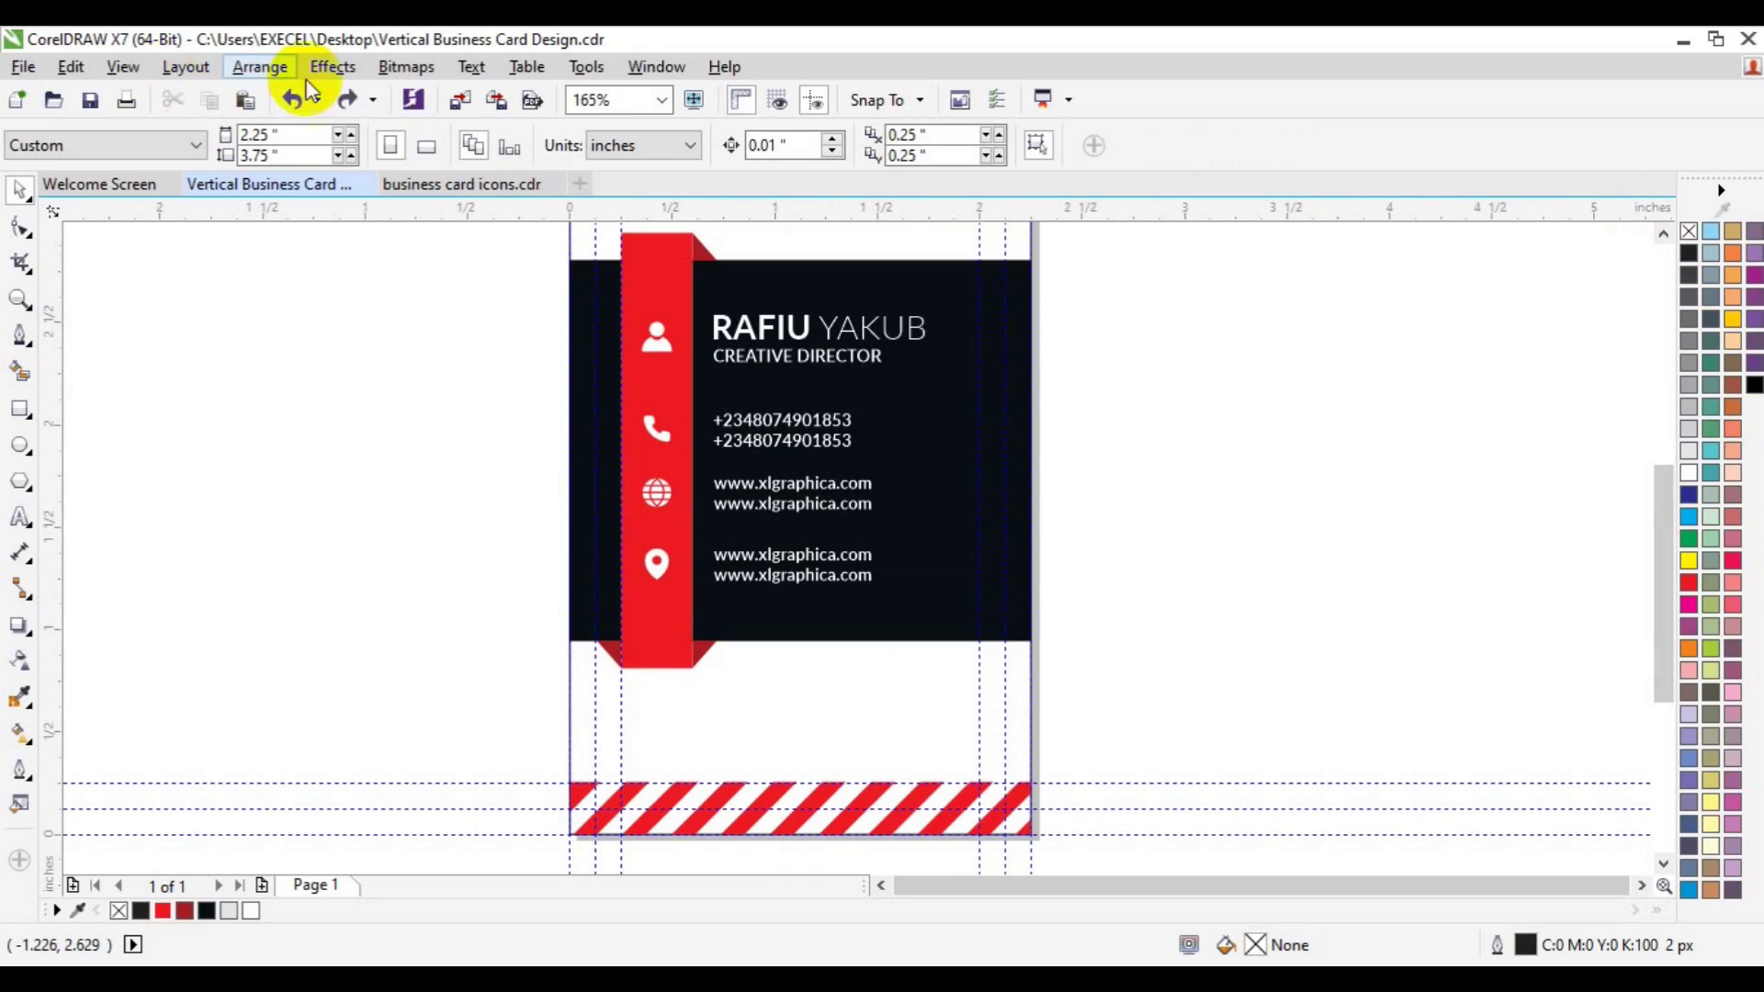
{"action": "key", "text": "ctrl+s"}
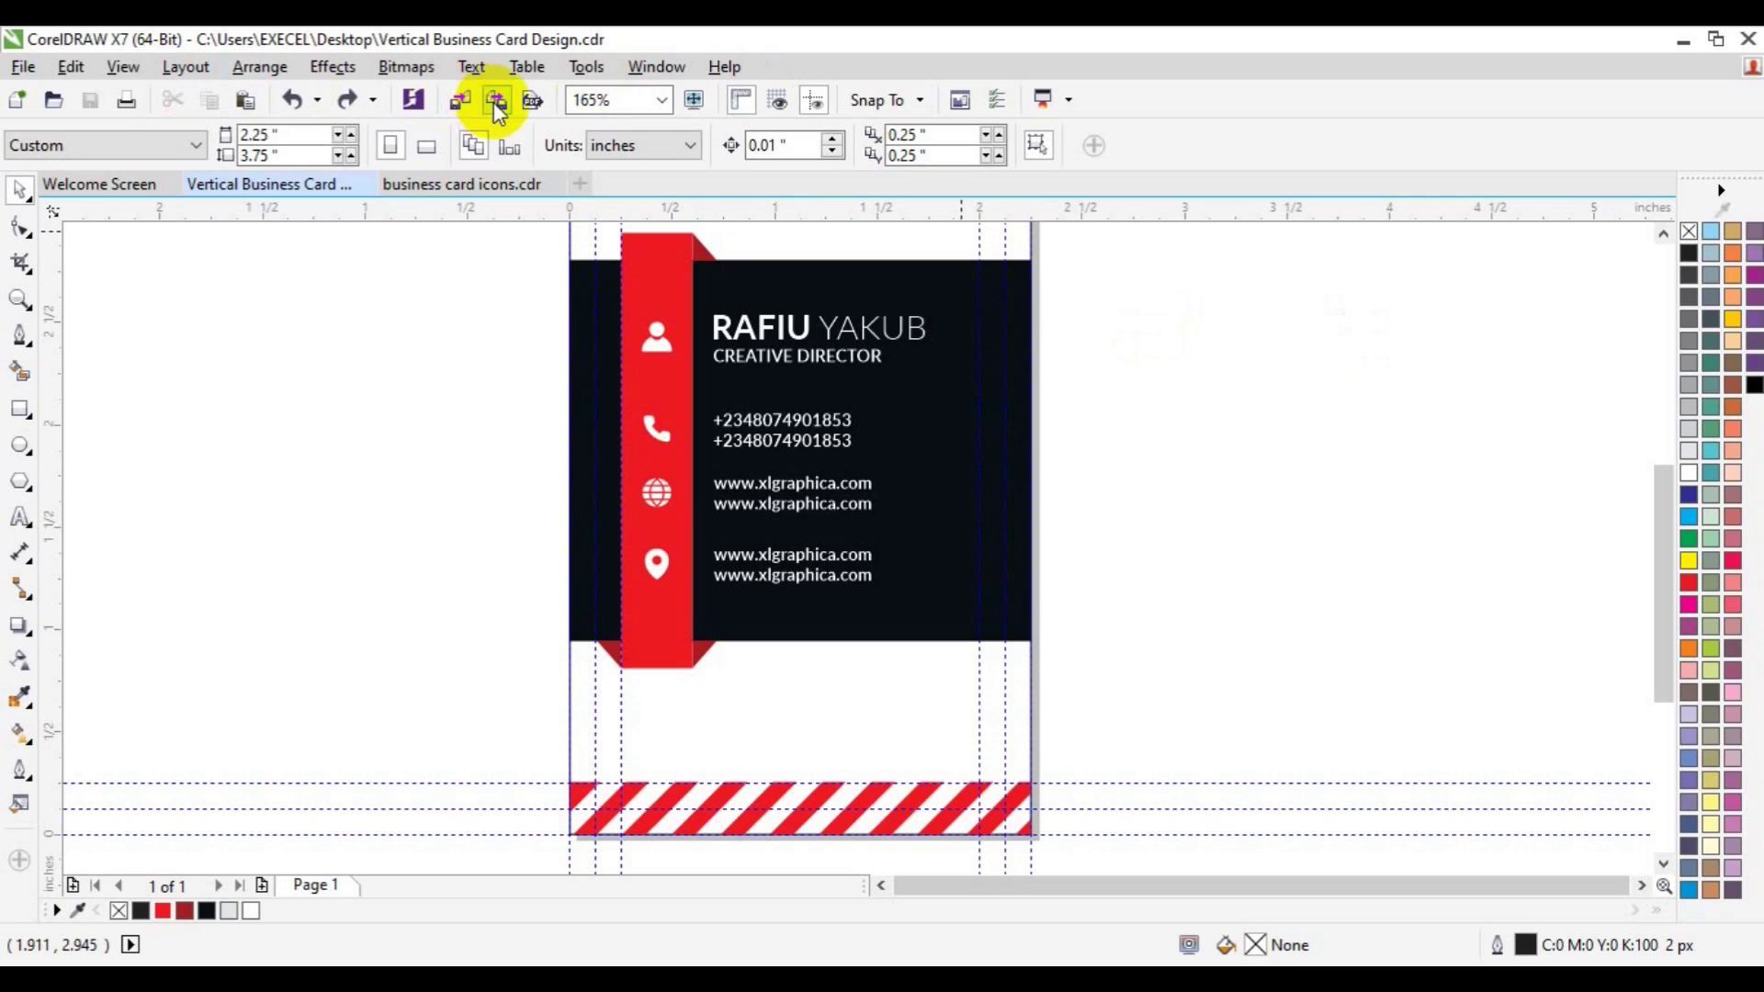
{"action": "left_click", "coordinate": [461, 102]}
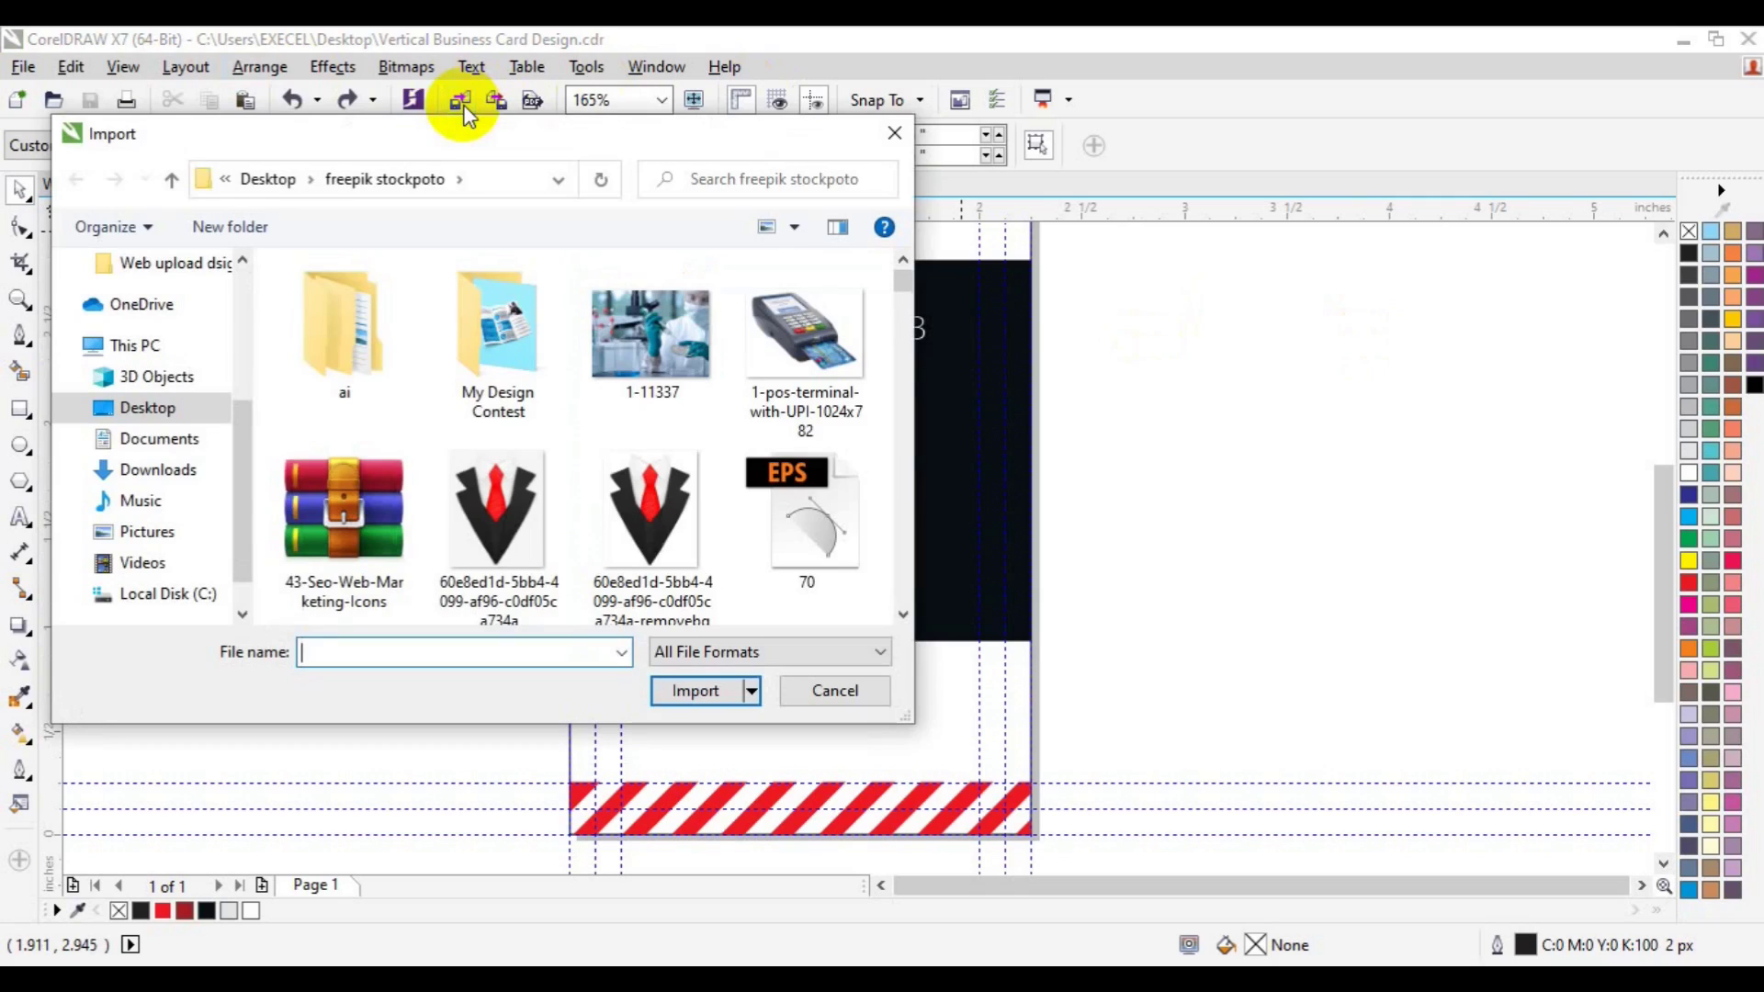
{"action": "scroll", "coordinate": [909, 553], "scroll_direction": "down", "scroll_amount": 2}
{"action": "scroll", "coordinate": [909, 553], "scroll_direction": "down", "scroll_amount": 2}
{"action": "scroll", "coordinate": [910, 553], "scroll_direction": "down", "scroll_amount": 2}
{"action": "scroll", "coordinate": [909, 553], "scroll_direction": "down", "scroll_amount": 2}
{"action": "left_click", "coordinate": [497, 364]}
{"action": "left_click", "coordinate": [688, 698]}
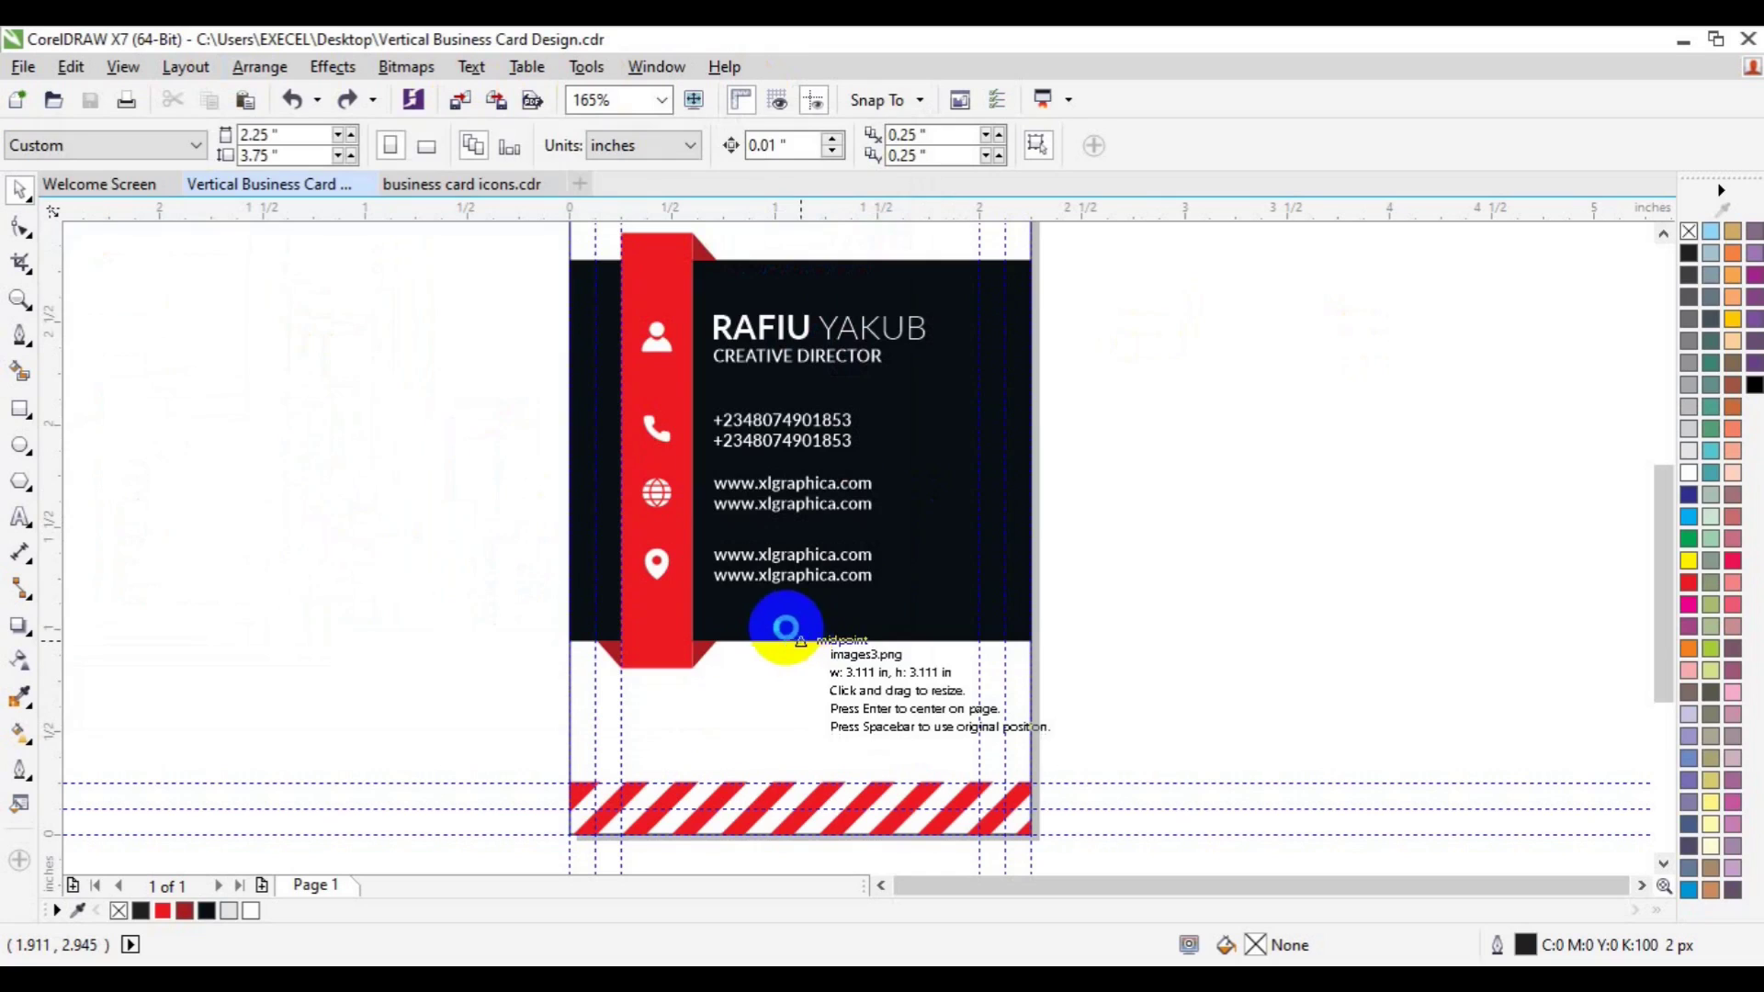
- Size the QR code to about 0.49 inch and place it below the dark panel
{"action": "left_click_drag", "start_coordinate": [785, 629], "coordinate": [912, 726]}
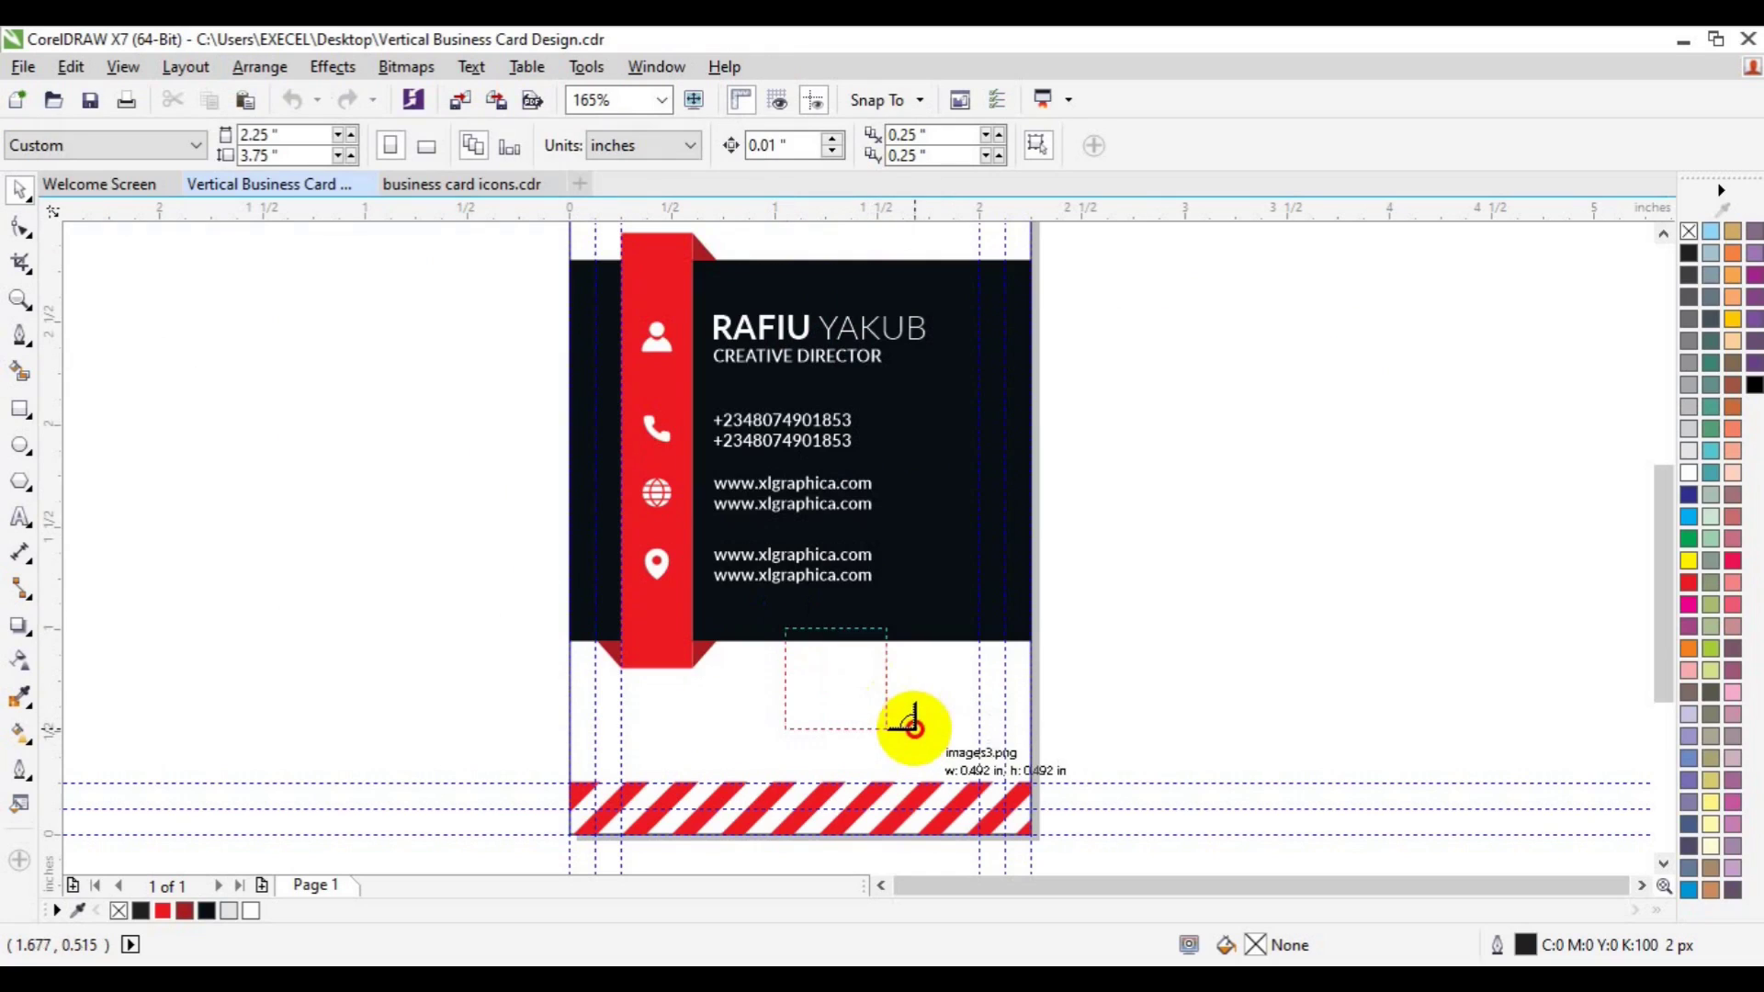
{"action": "mouse_move", "coordinate": [841, 685]}
{"action": "left_mouse_down"}
{"action": "mouse_move", "coordinate": [804, 454]}
{"action": "mouse_move", "coordinate": [805, 703]}
{"action": "left_mouse_up"}
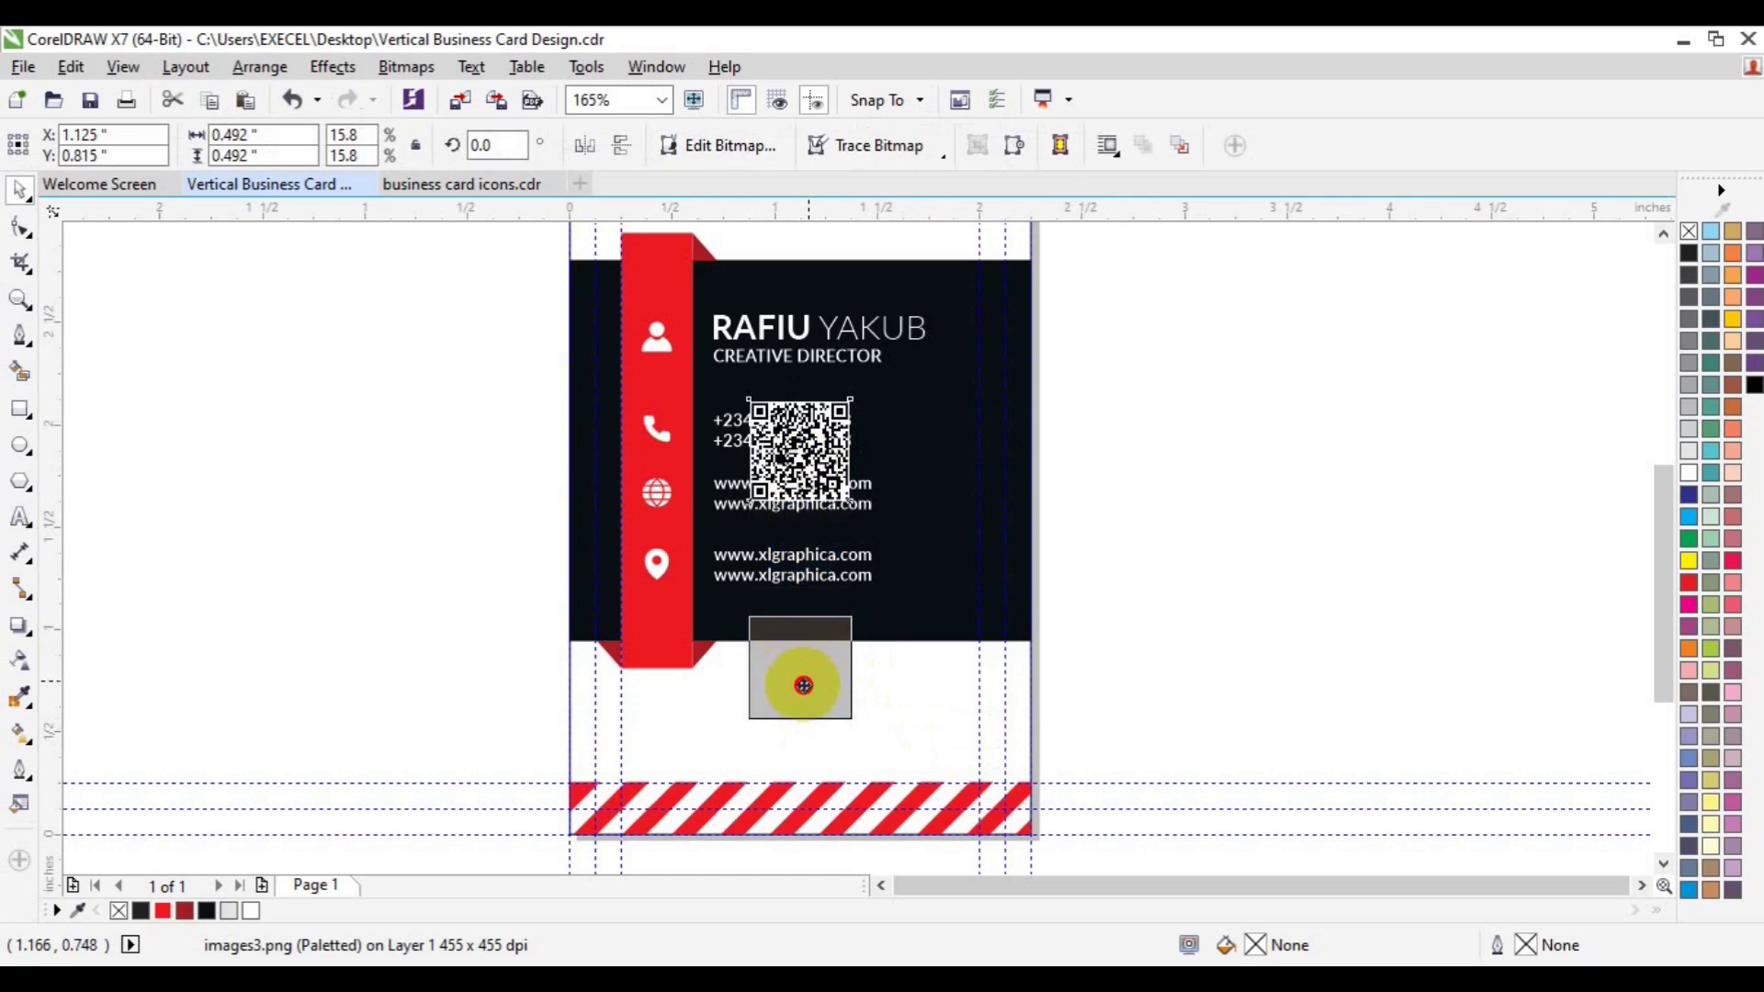
{"action": "left_click_drag", "start_coordinate": [806, 701], "coordinate": [805, 700]}
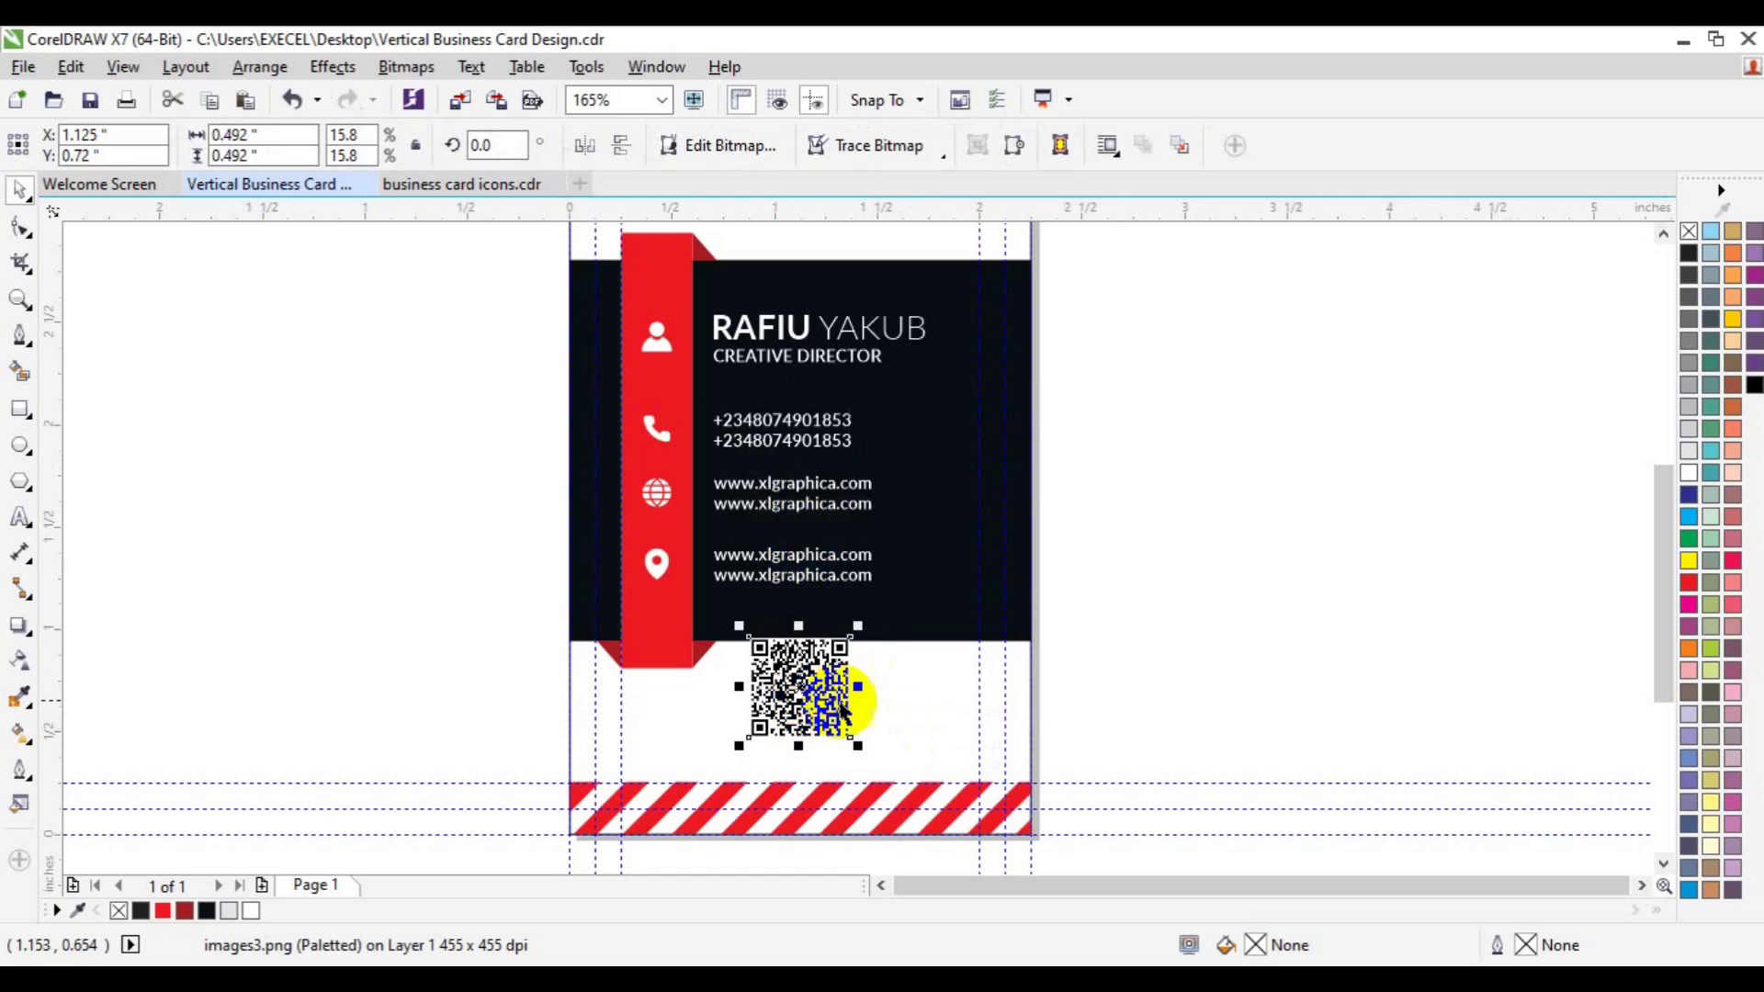
{"action": "left_click", "coordinate": [1072, 610]}
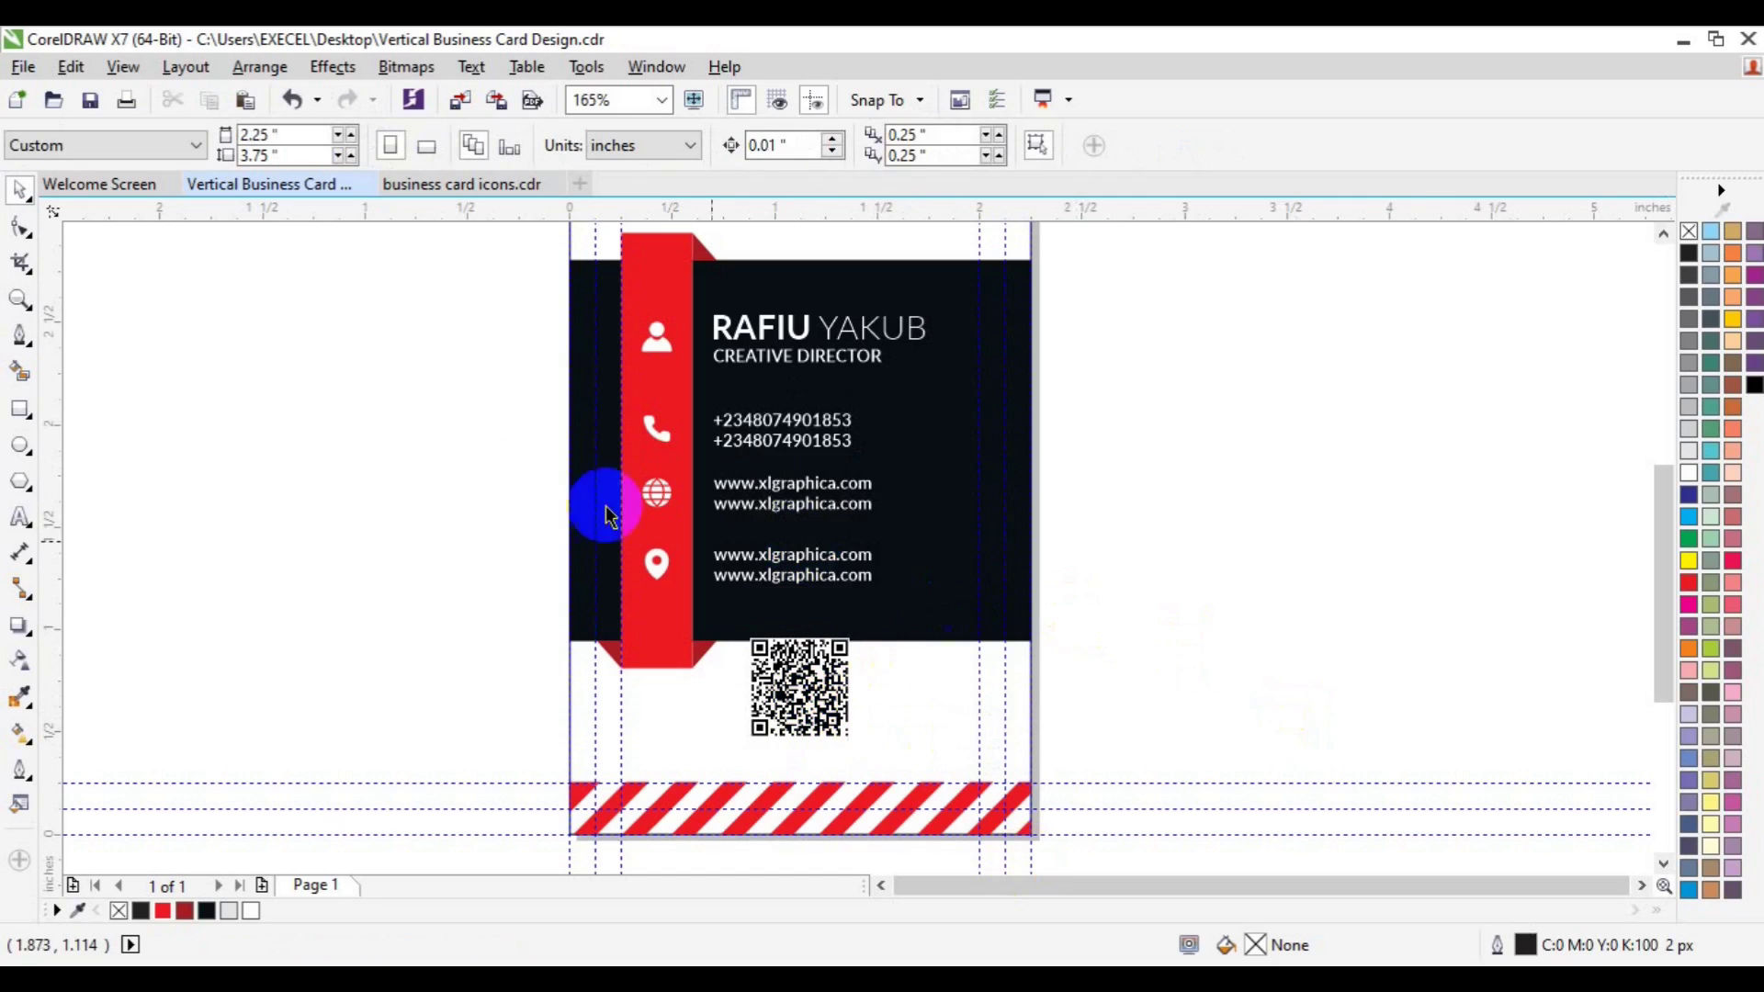
{"action": "left_click", "coordinate": [20, 299]}
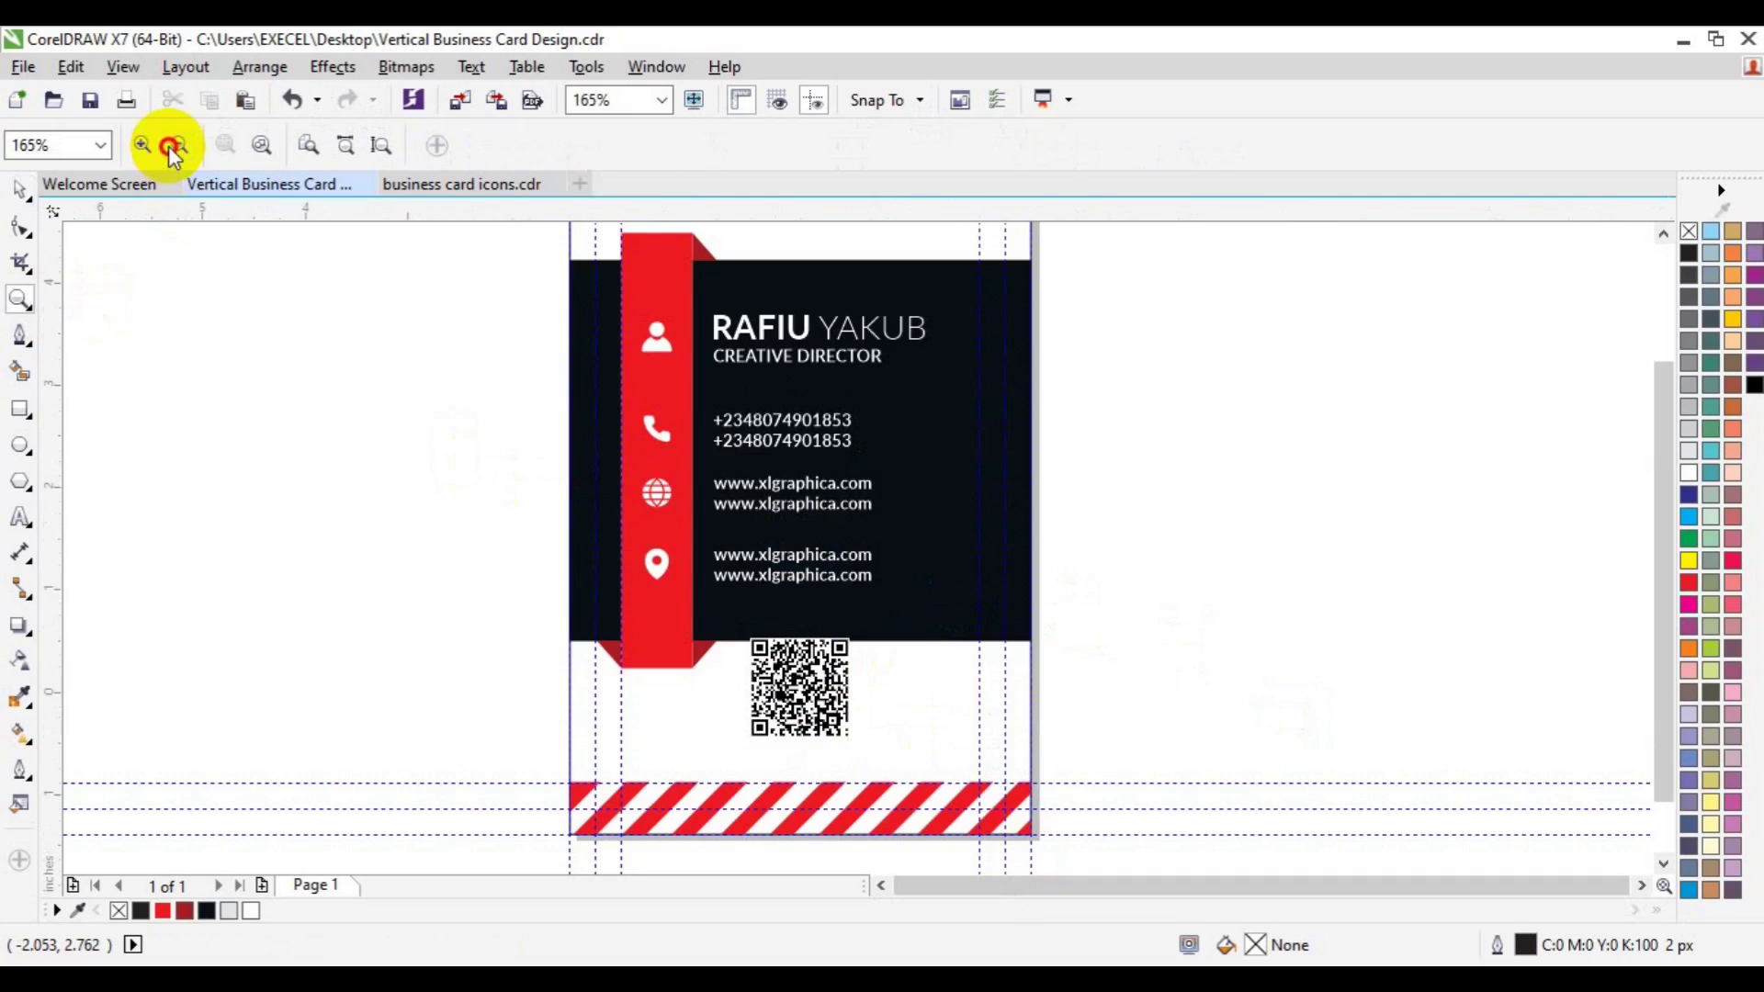
{"action": "left_click", "coordinate": [175, 147]}
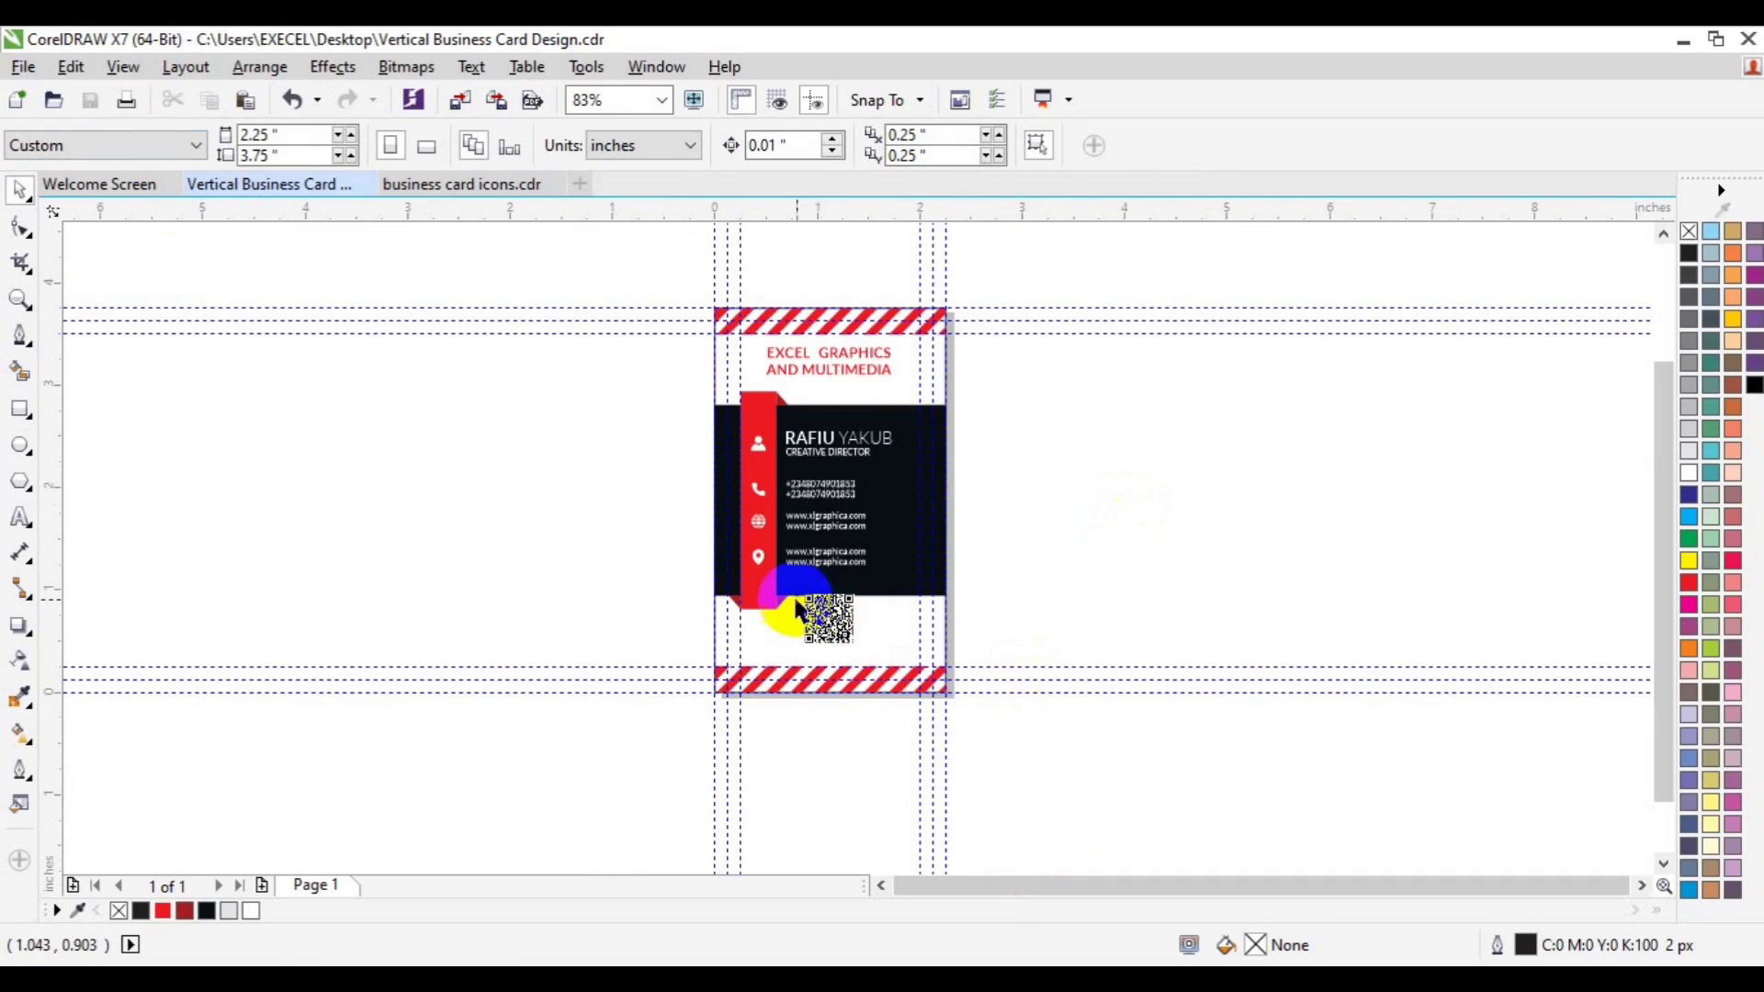
{"action": "left_click", "coordinate": [785, 611]}
{"action": "key", "text": "Escape"}
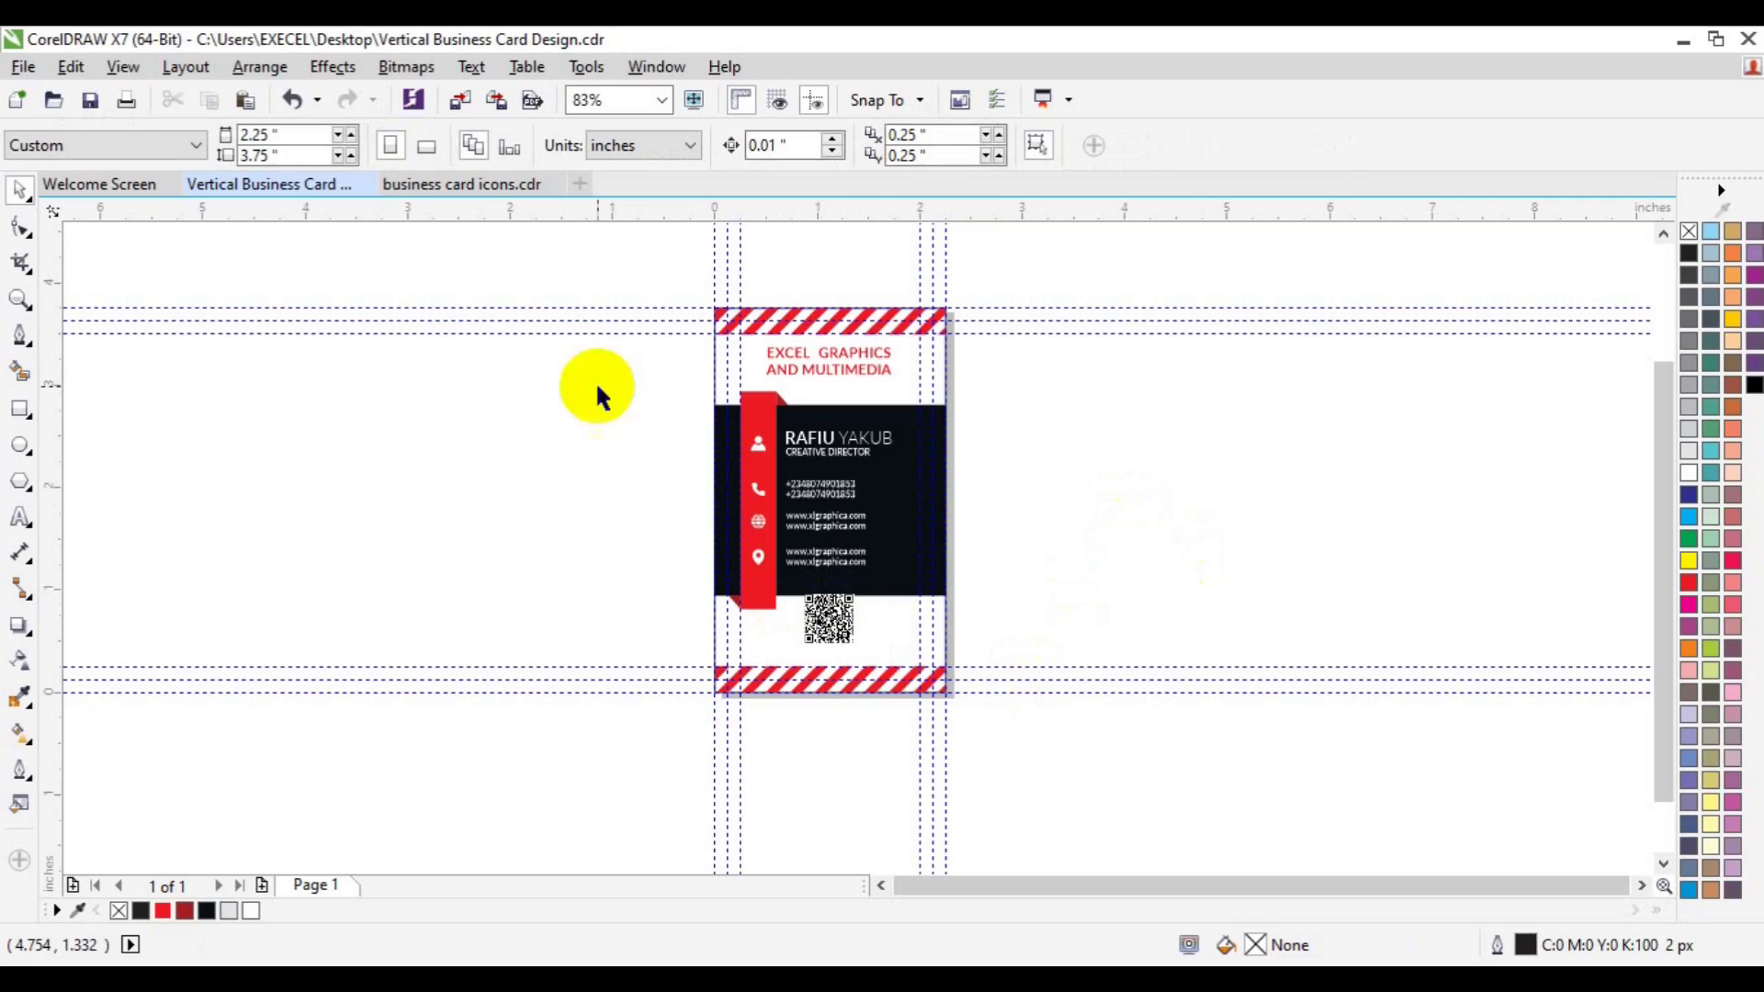
{"action": "left_click", "coordinate": [24, 306]}
{"action": "left_click", "coordinate": [852, 455]}
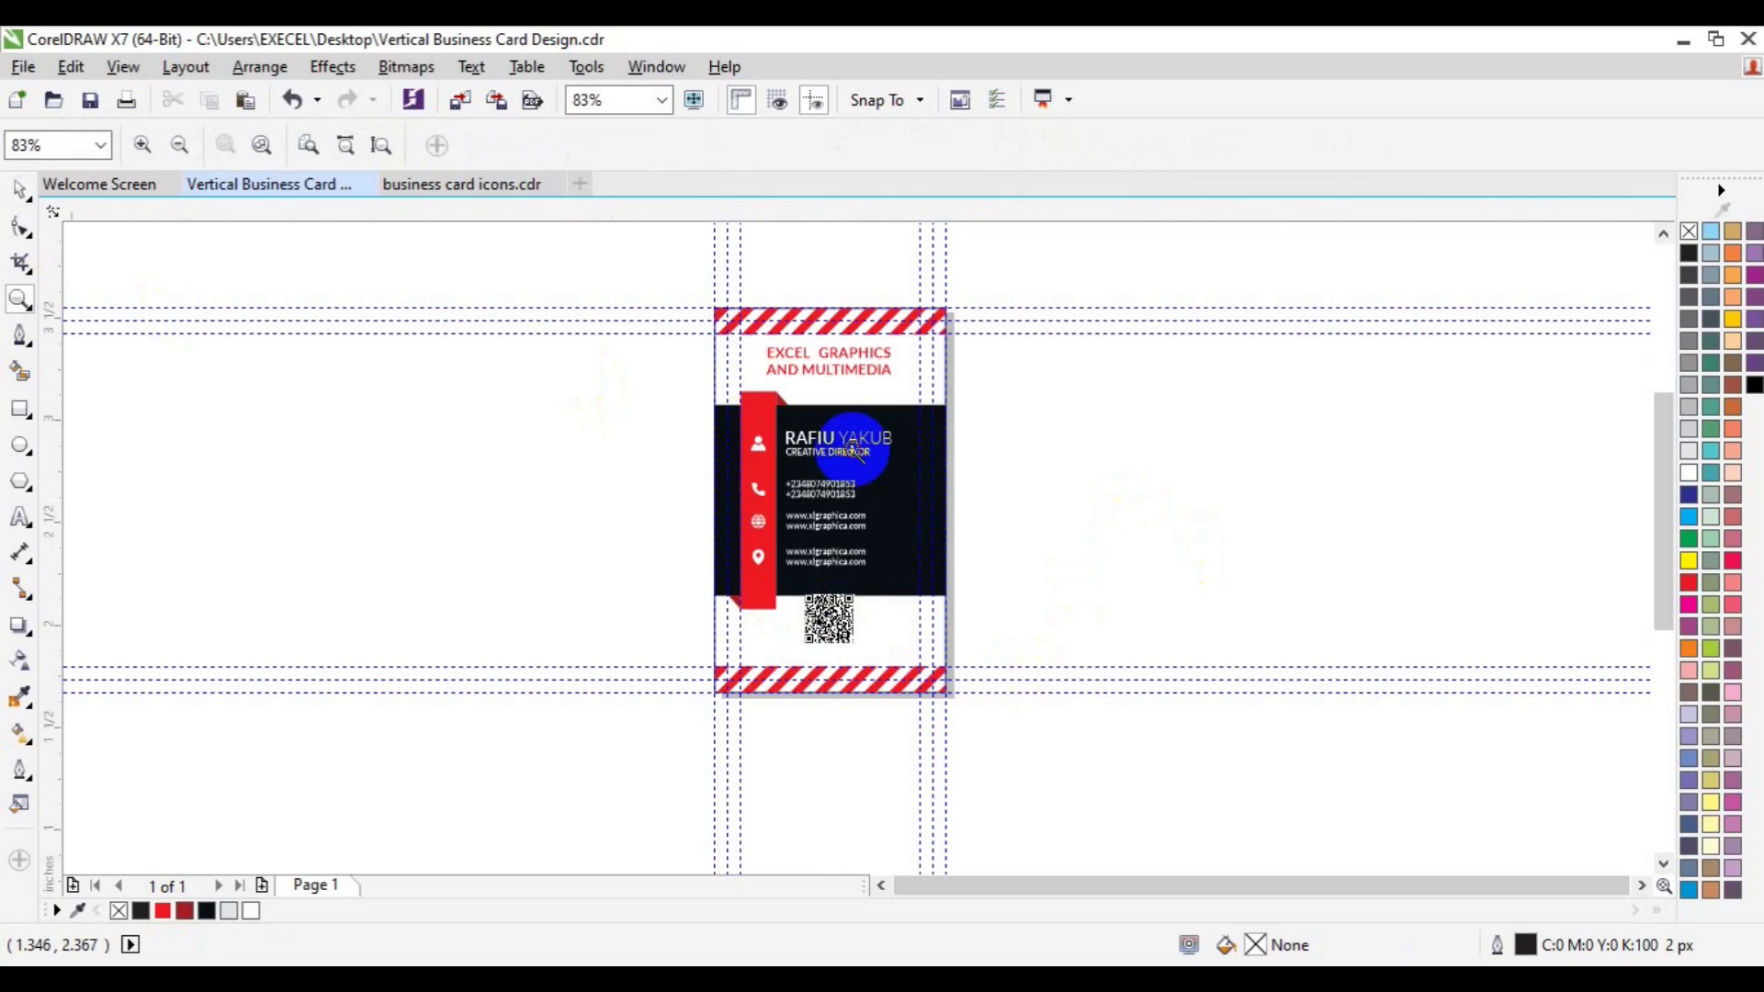